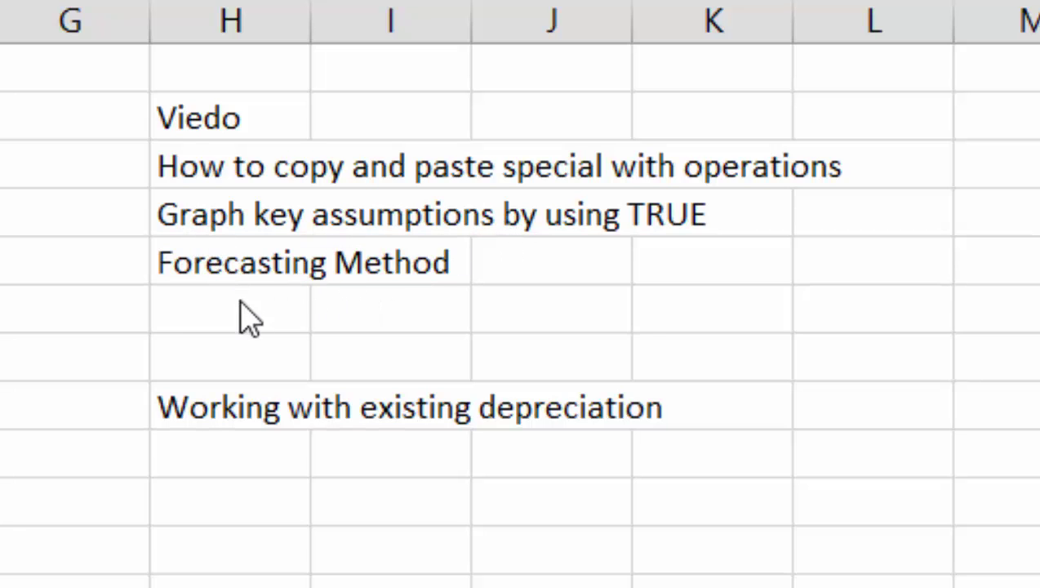
Add the entry "Conditional Formatting" to the video list in column H, directly below "Forecasting Method".
click(174, 314)
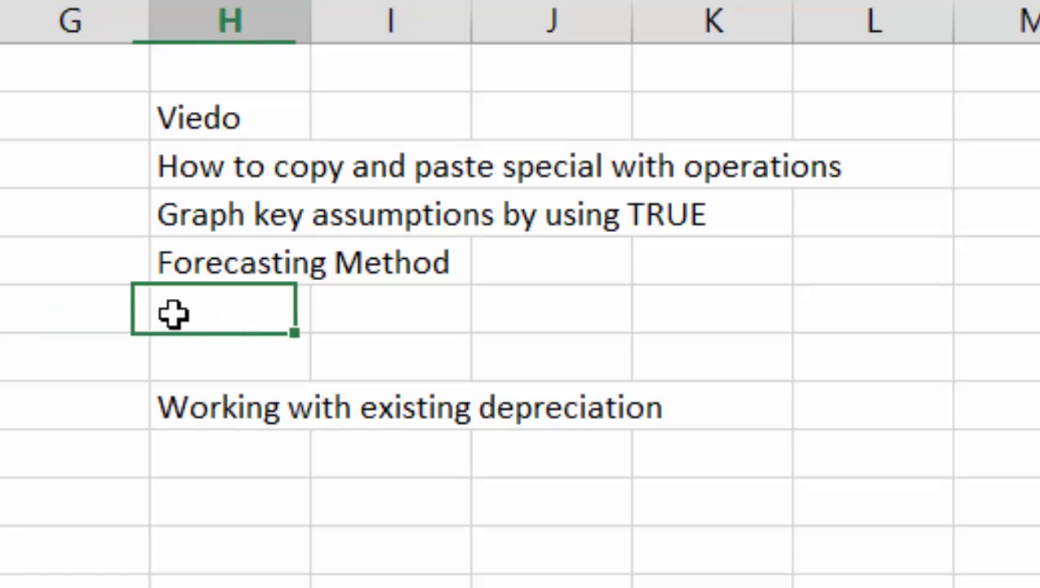
text(Cond)
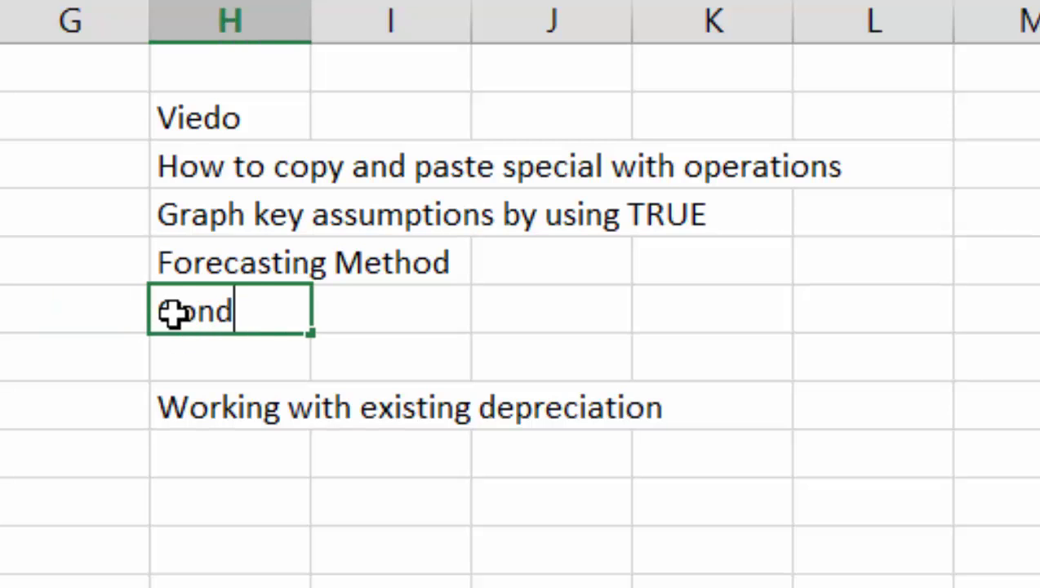
text(itional Formatting)
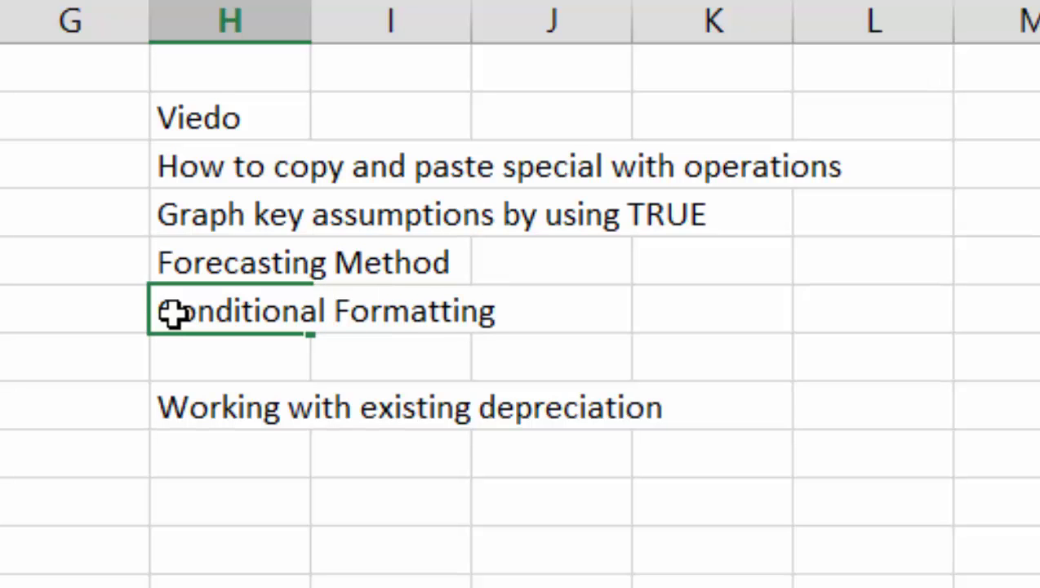
key(Return)
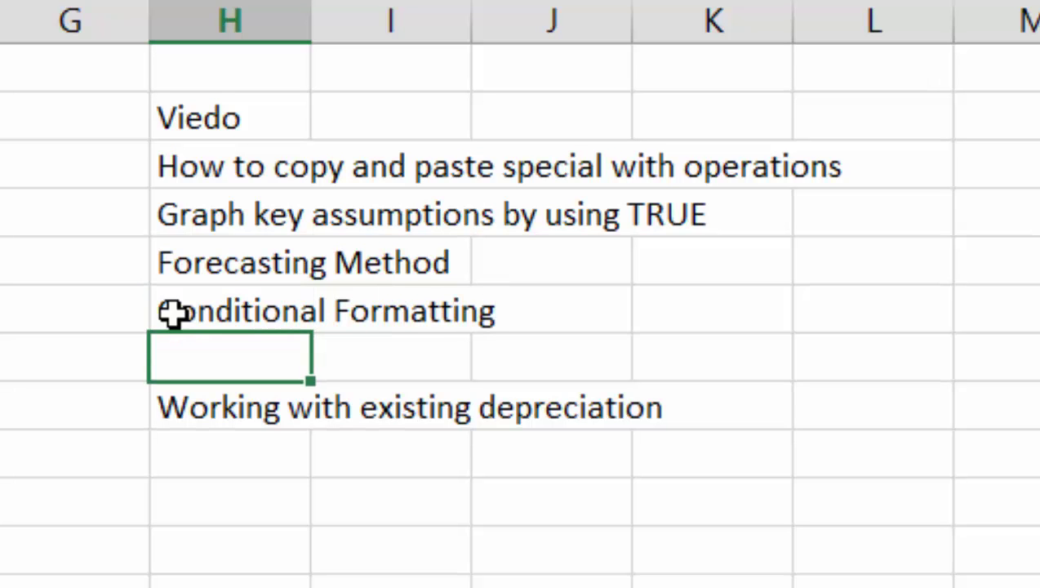
key(Down)
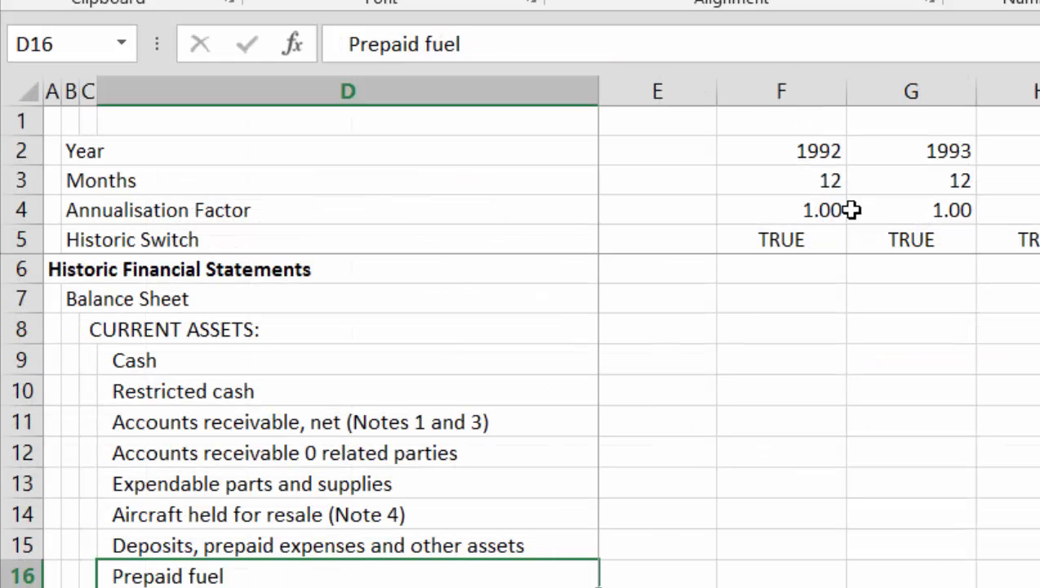
Examine the timeline header rows and the balance sheet's current asset labels in the historic financial statements sheet.
click(852, 210)
key(Left)
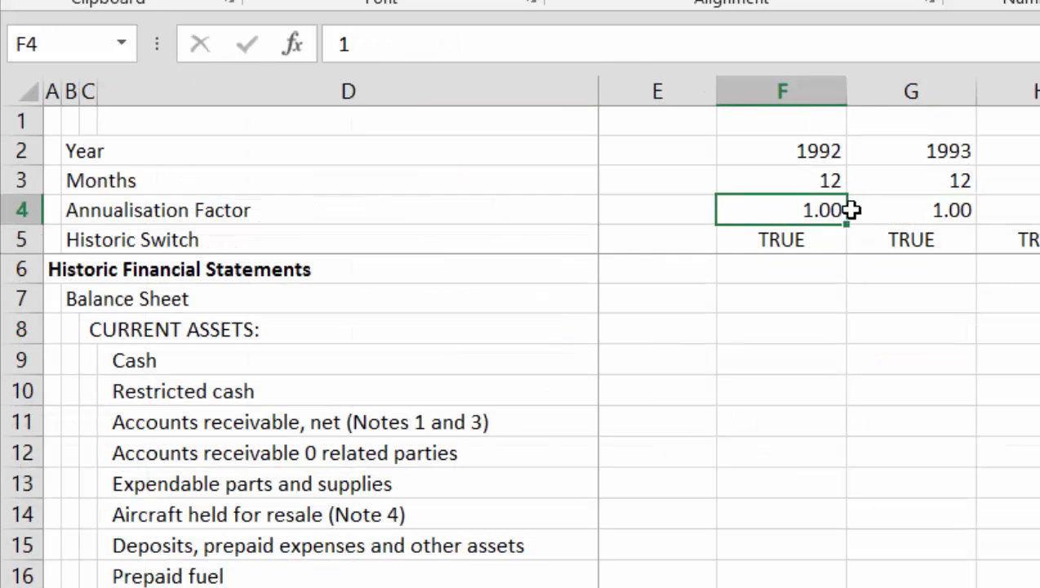
key(Left)
key(Left)
key(Left)
key(Right)
key(Left)
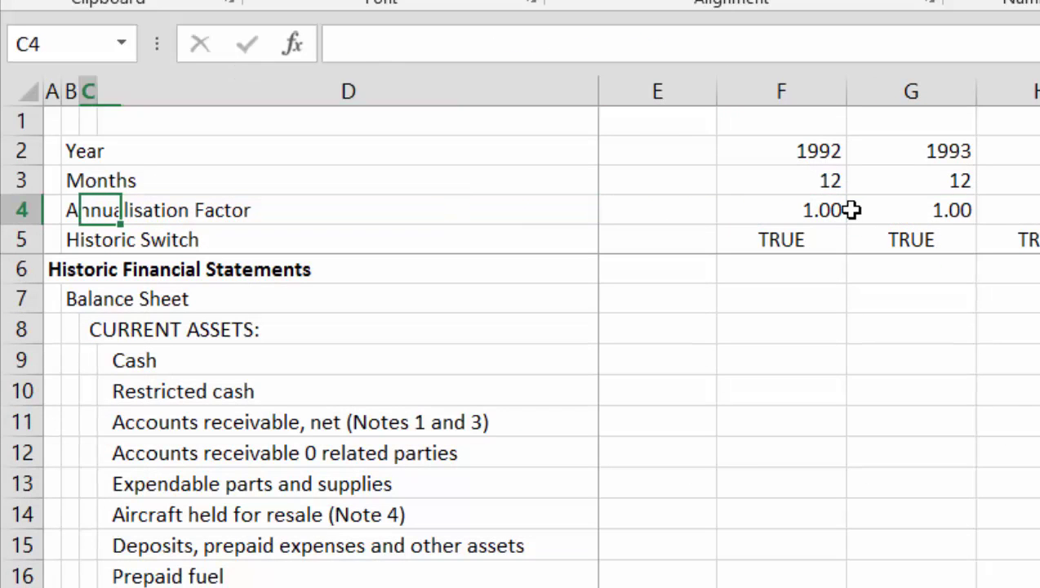
key(Left)
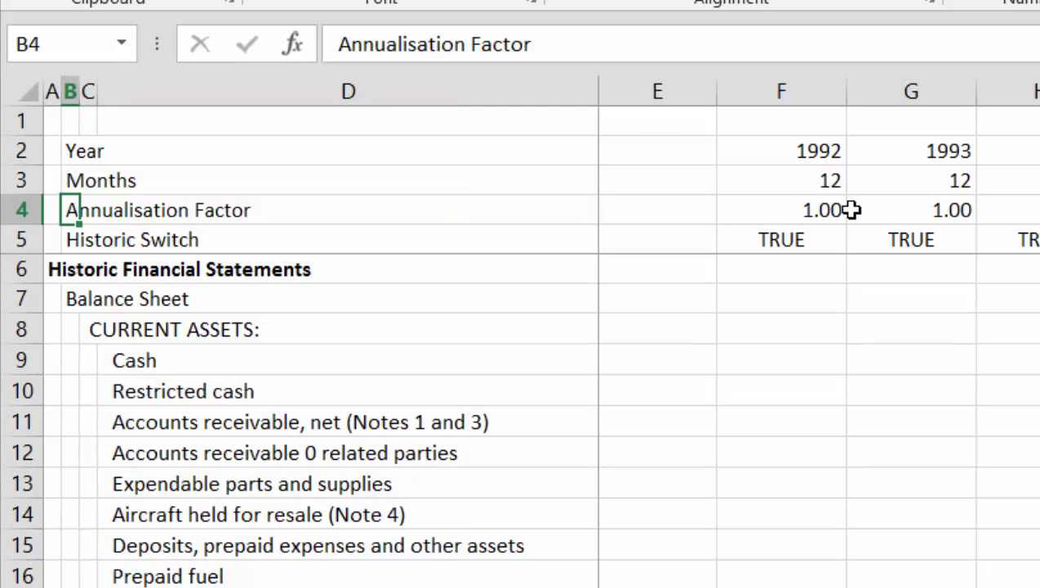
key(Down)
key(Down)
key(Down)
key(Down)
key(Up)
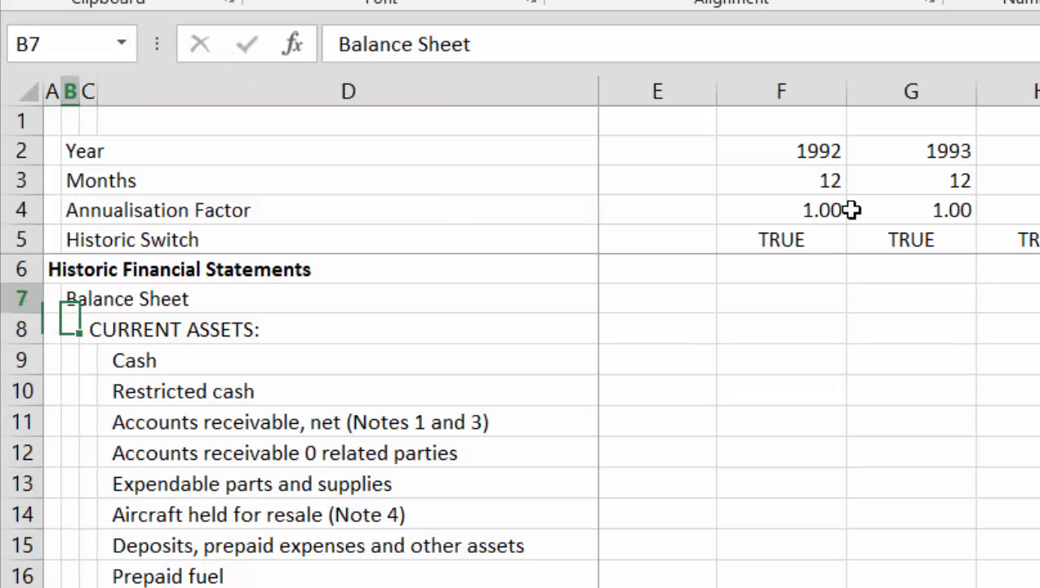
key(Up)
key(Down)
key(Down)
key(Down)
key(Down)
key(Down)
key(Down)
key(Down)
key(Down)
key(Down)
key(Down)
key(Down)
key(Down)
key(Down)
key(Down)
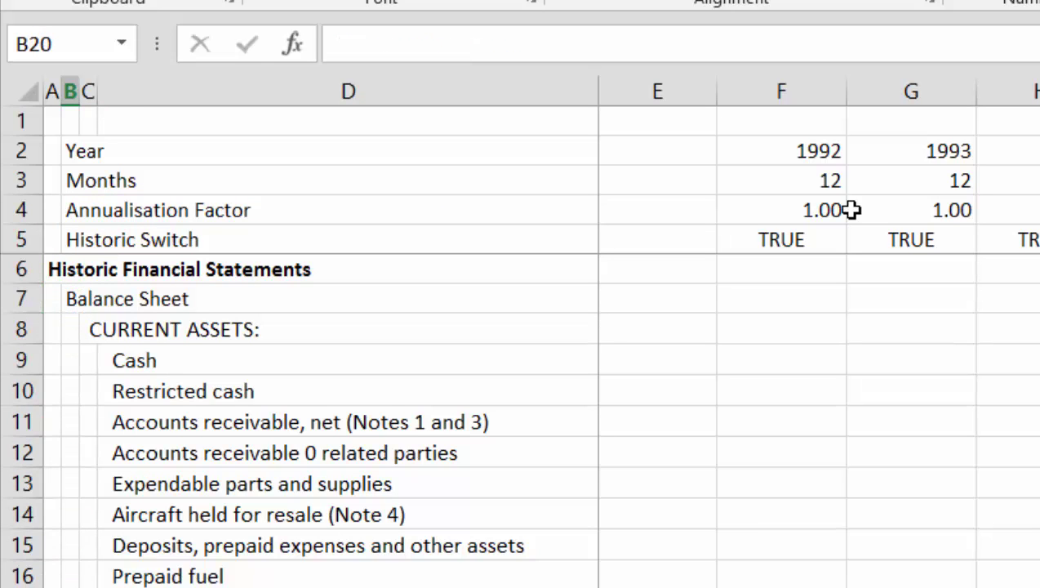
Examine the asset figures across the year columns, from property and equipment down to the total assets row.
key(Right)
key(Right)
key(Right)
key(Right)
key(Right)
key(Right)
key(Right)
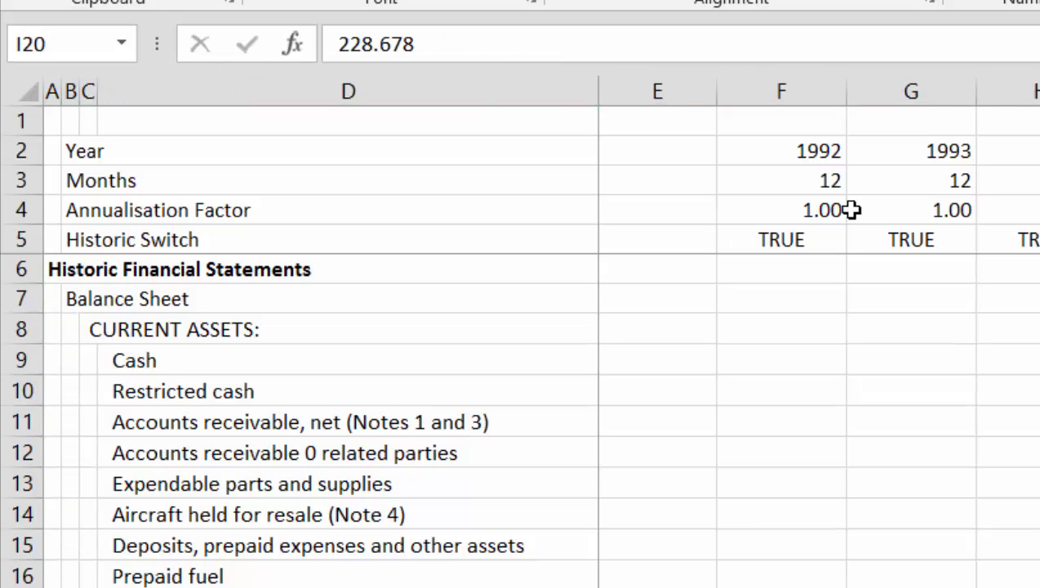
key(ctrl+Down)
key(Up)
key(ctrl+Up)
key(ctrl+Up)
key(ctrl+Up)
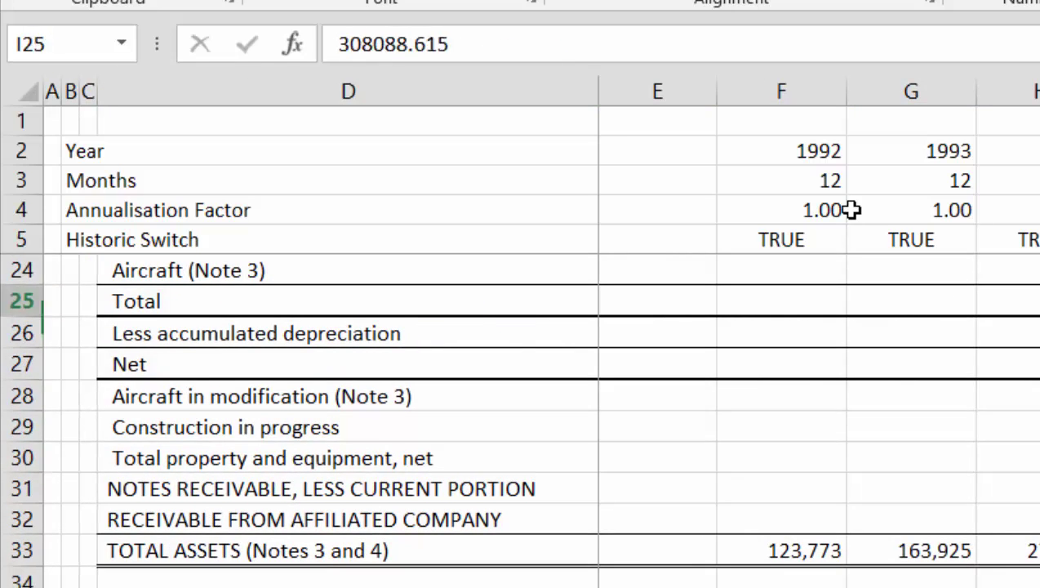
key(Down)
key(Down)
key(Down)
key(Down)
key(Down)
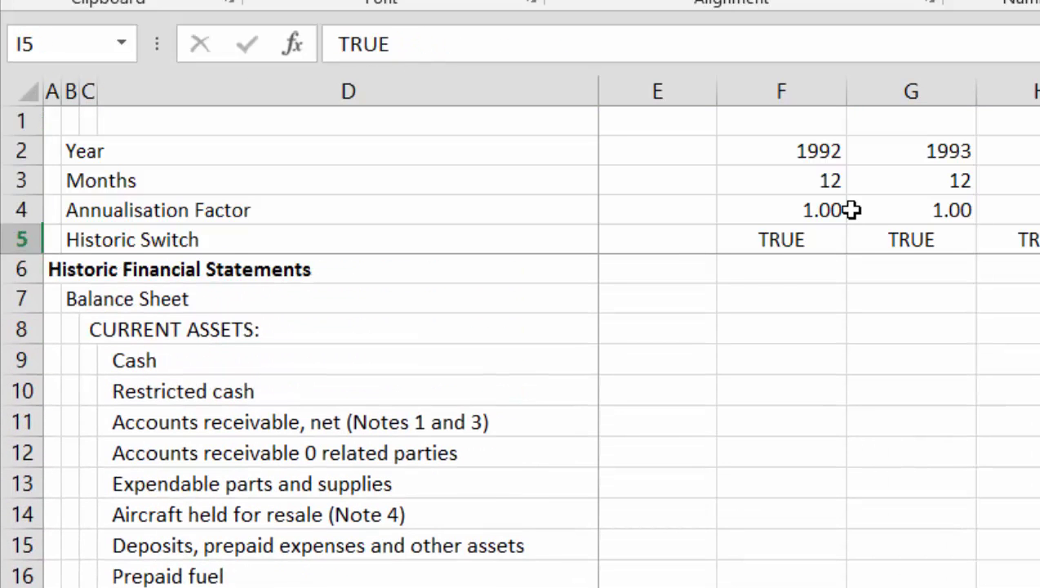
key(ctrl+Down)
key(Down)
key(Down)
key(Down)
key(Down)
key(Up)
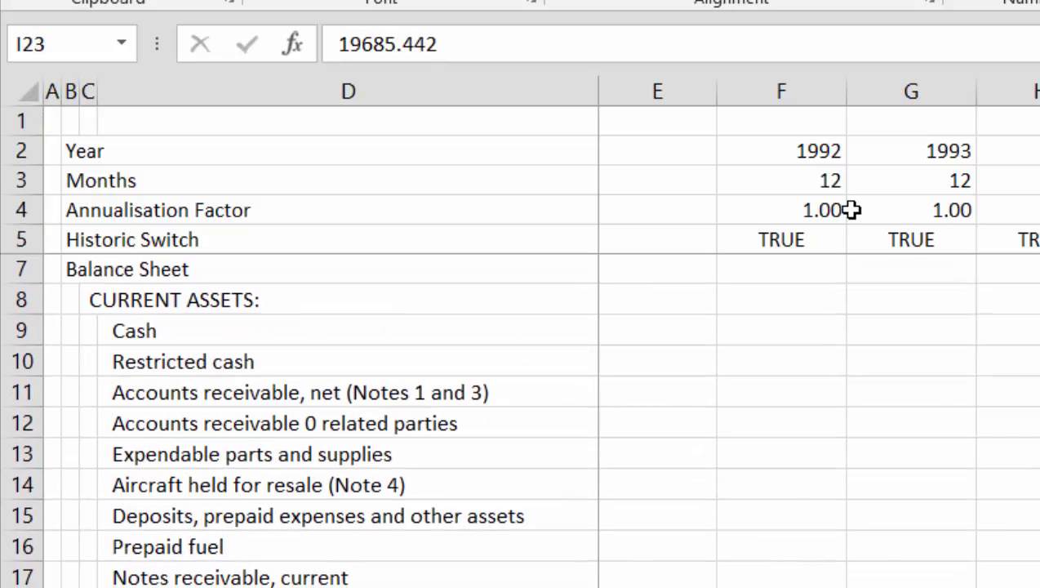
key(Left)
key(Right)
key(Down)
key(Down)
key(Down)
key(Down)
key(Down)
key(Down)
key(Down)
key(Down)
key(Down)
key(Down)
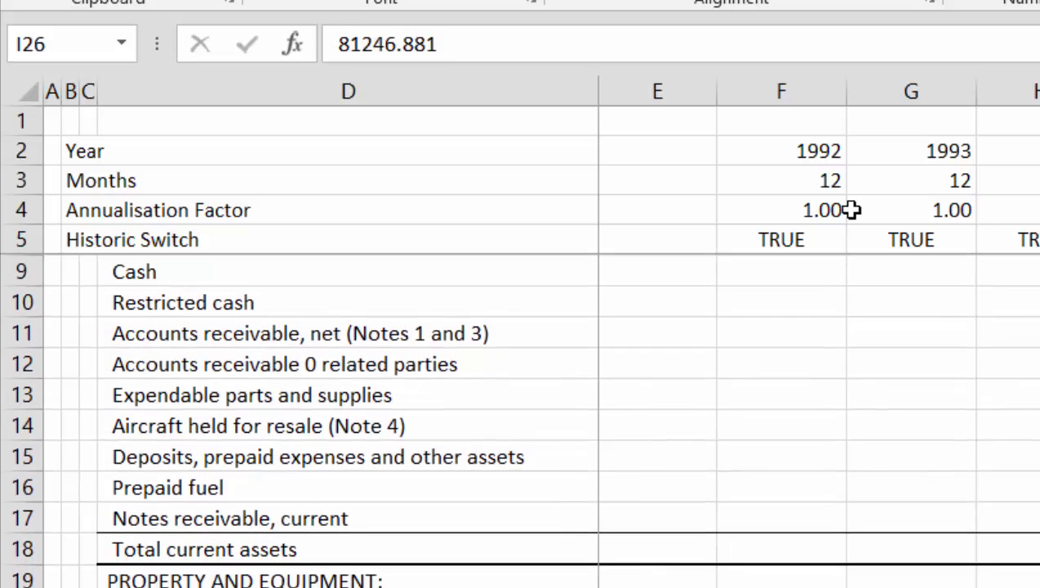
key(Up)
key(Up)
key(Up)
key(Up)
key(Up)
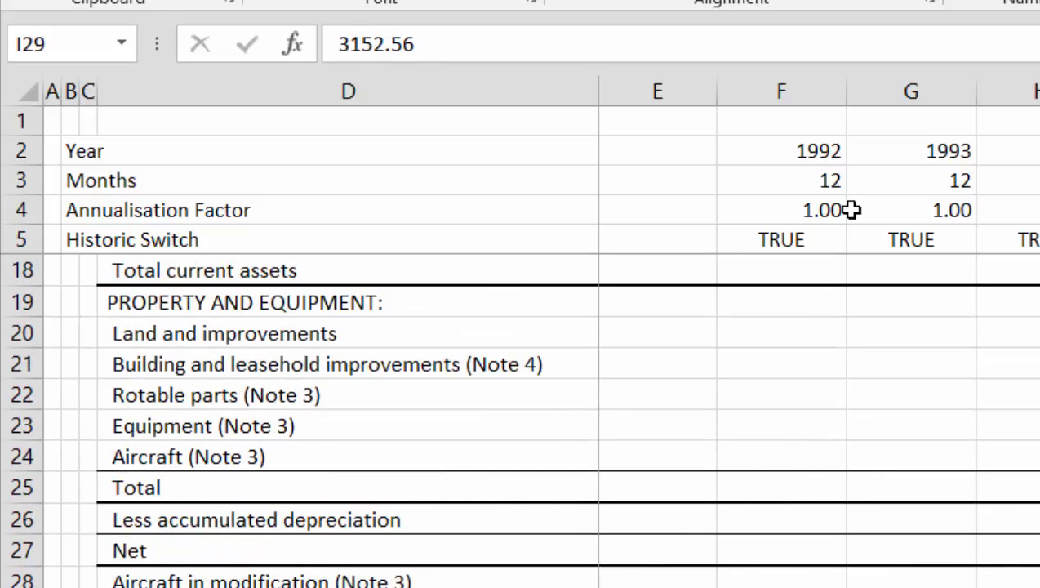
key(Down)
key(Down)
key(Left)
key(Left)
key(Right)
key(Right)
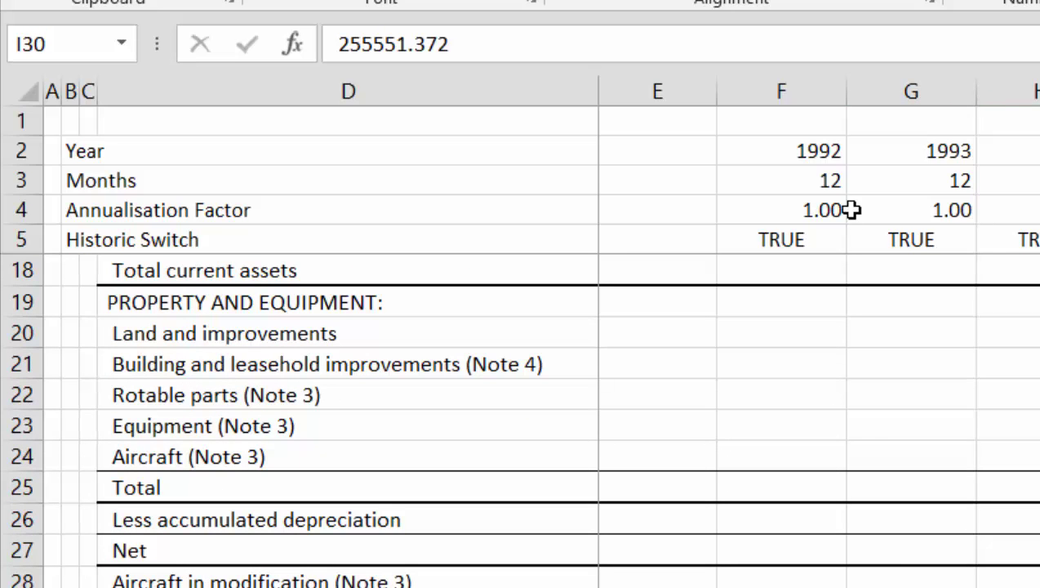
key(Down)
key(Down)
key(Up)
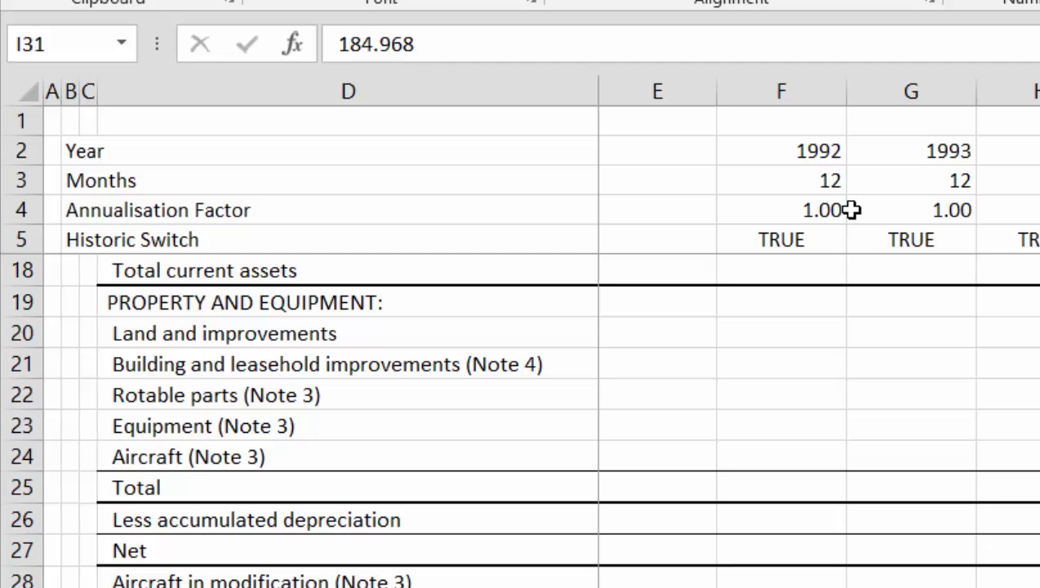
key(Down)
key(Down)
key(Left)
key(Left)
key(Left)
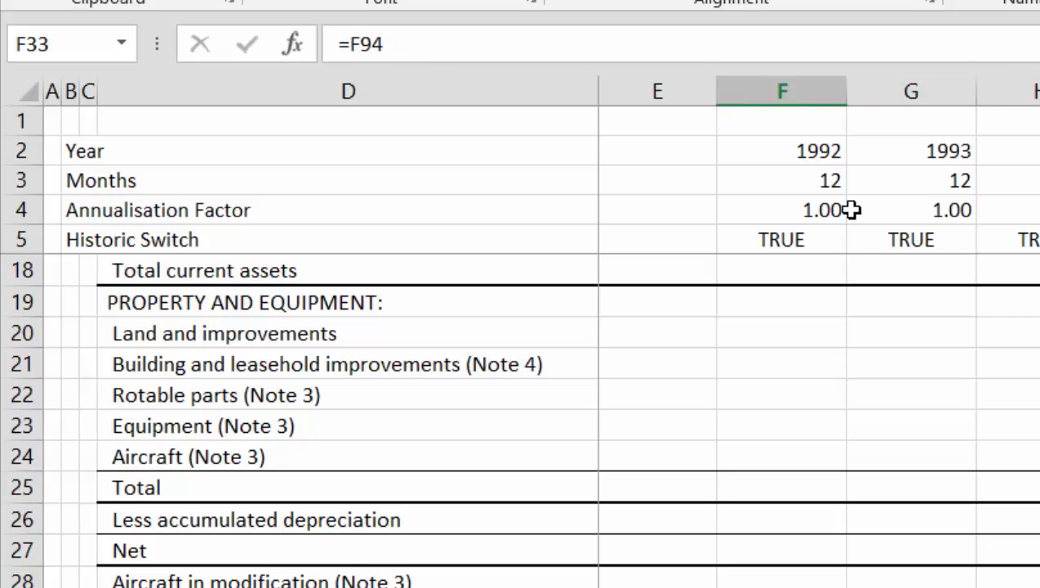
key(Right)
key(Right)
key(Right)
key(Right)
key(Right)
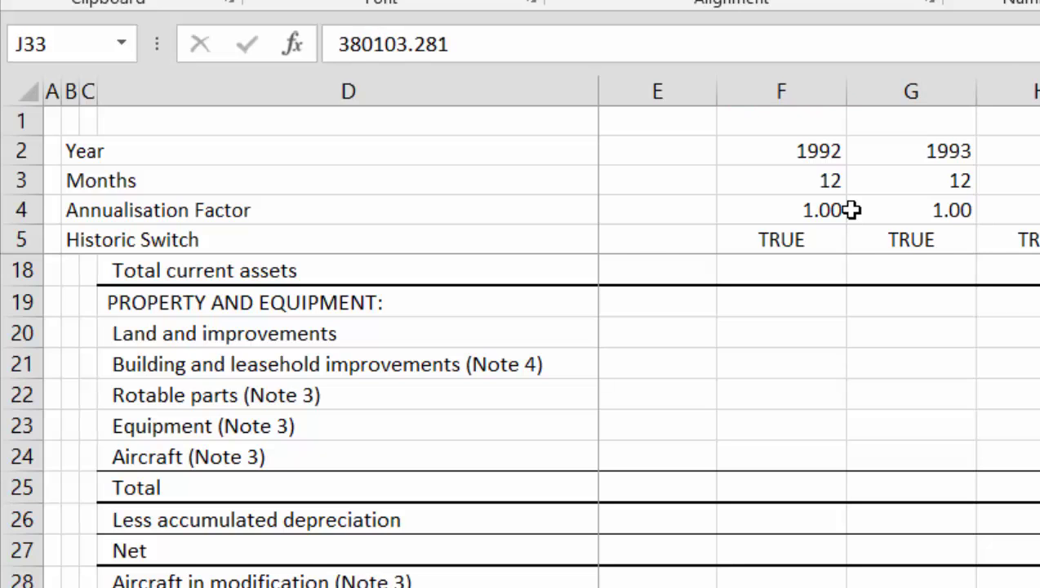
Examine the liabilities and stockholder's equity rows across the year columns, including total current liabilities.
key(Down)
key(Down)
key(Down)
key(Down)
key(Down)
key(Down)
key(Down)
key(Down)
key(Down)
key(Down)
key(Down)
key(Down)
key(Down)
key(Down)
key(Down)
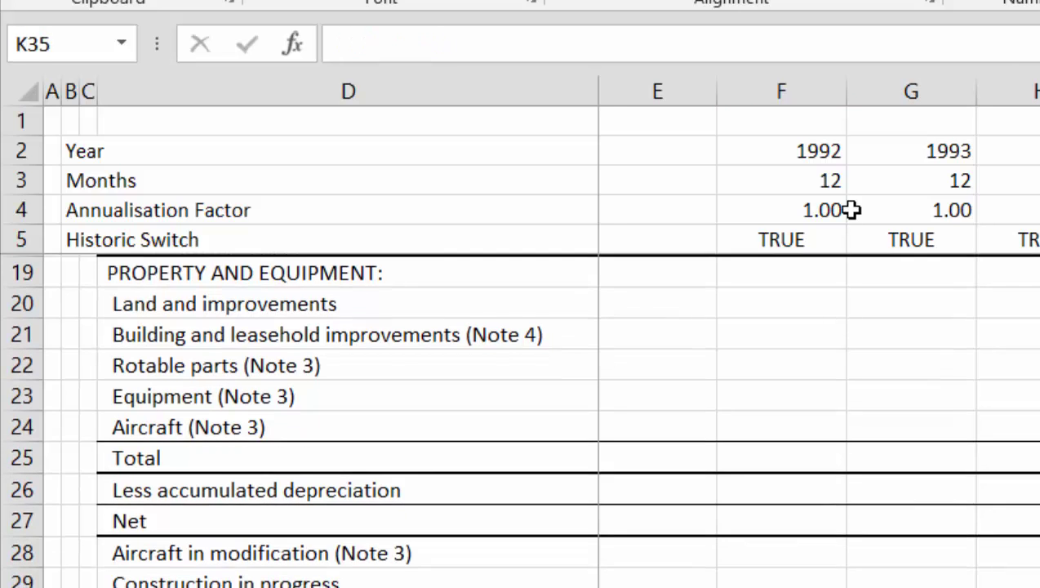
key(Up)
key(Left)
key(Left)
key(Left)
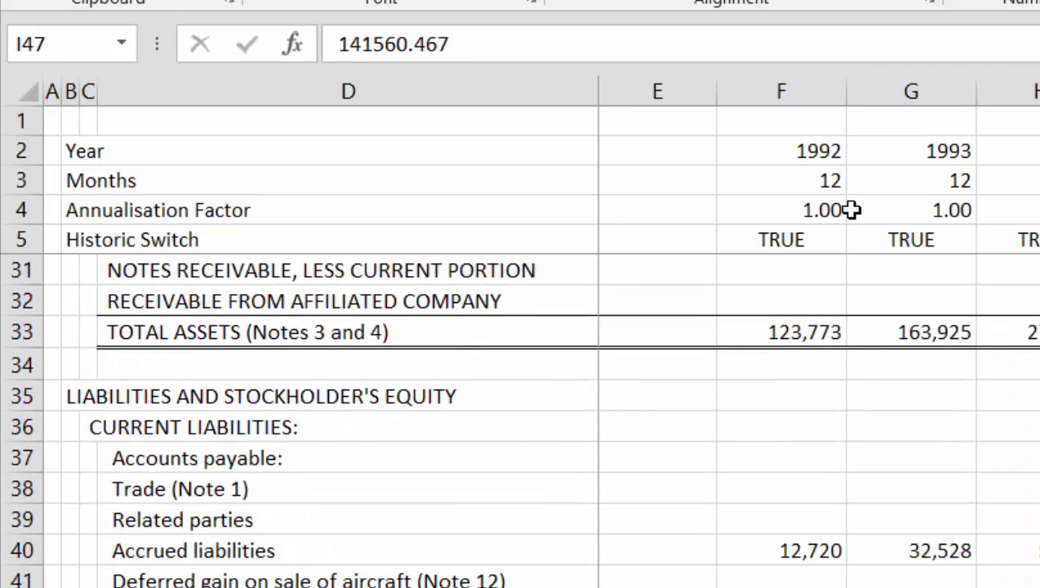
key(Down)
key(Down)
key(Down)
key(Down)
key(Down)
key(Down)
key(Down)
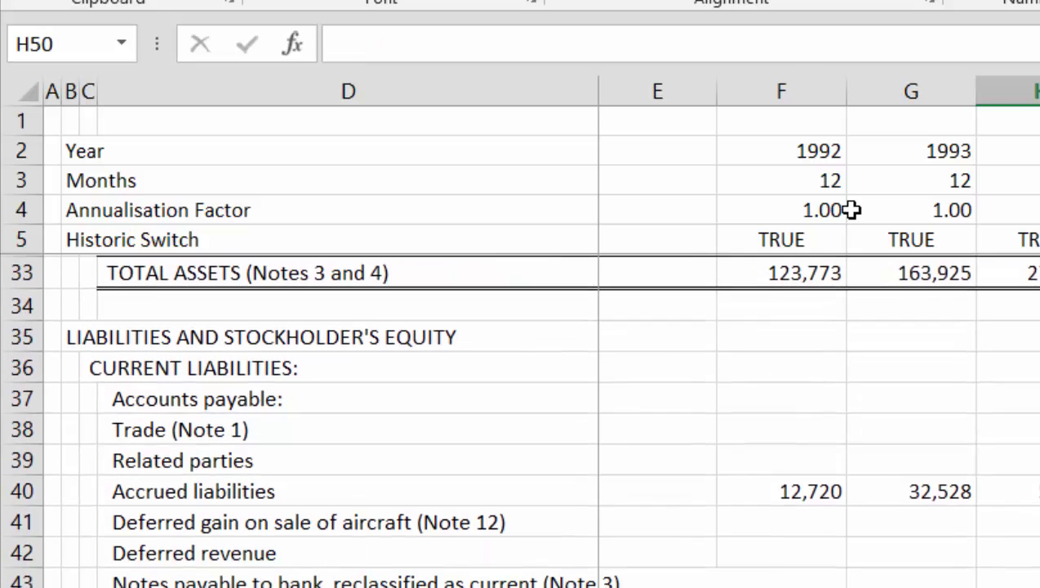
key(Up)
key(Up)
key(Up)
key(Up)
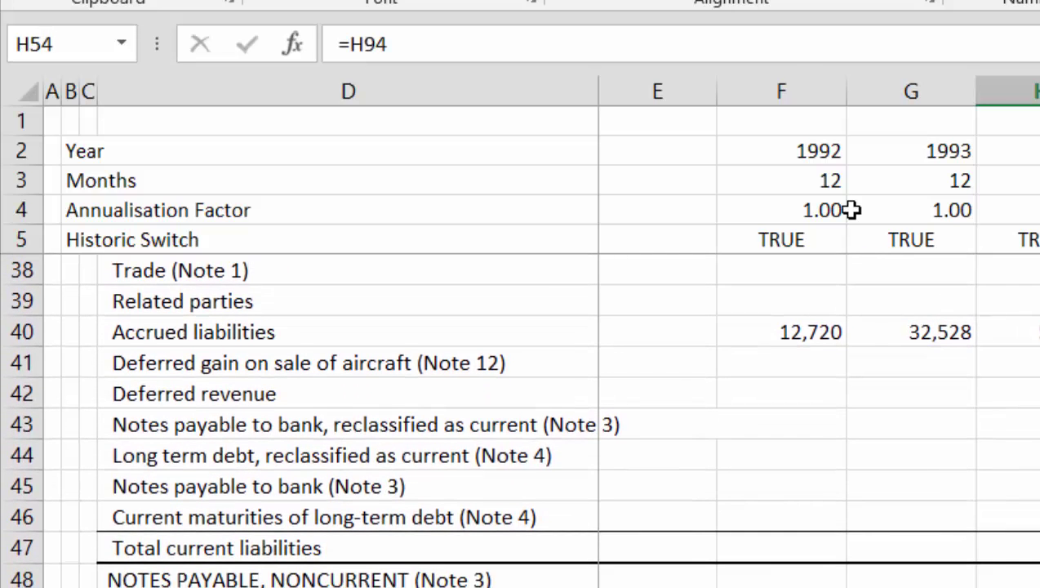
key(Up)
key(Up)
key(Up)
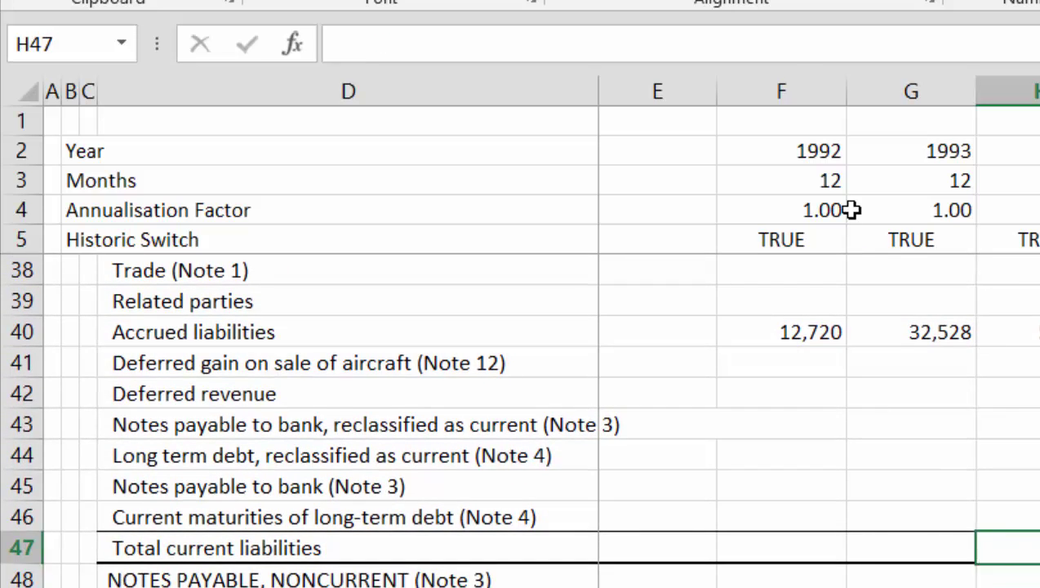
key(Left)
key(Left)
key(Left)
key(Left)
key(Left)
key(Right)
key(Right)
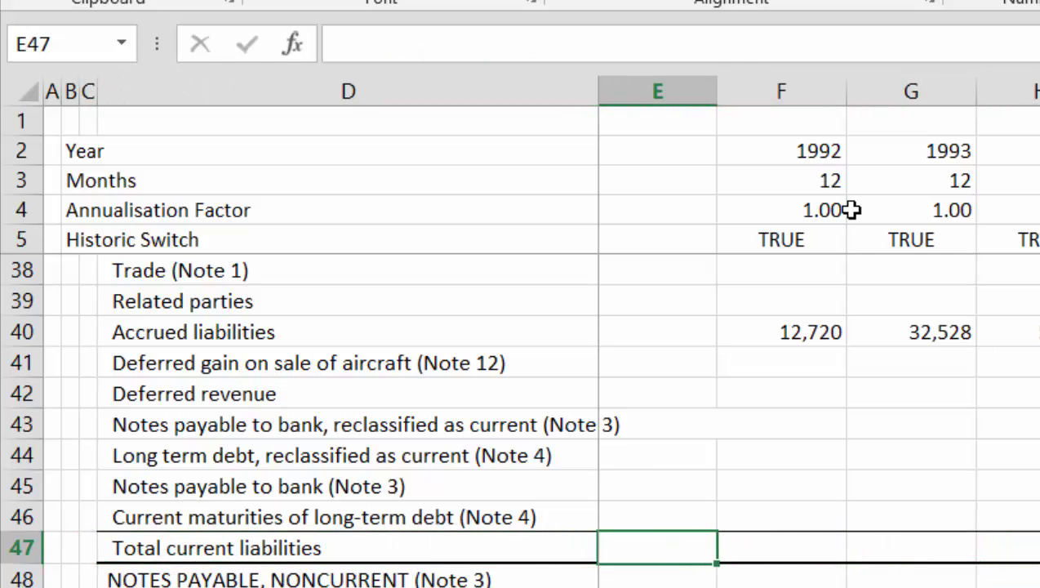
Insert two blank columns before the 1992 column and give columns E to G the same narrow width.
key(ctrl+Up)
key(Right)
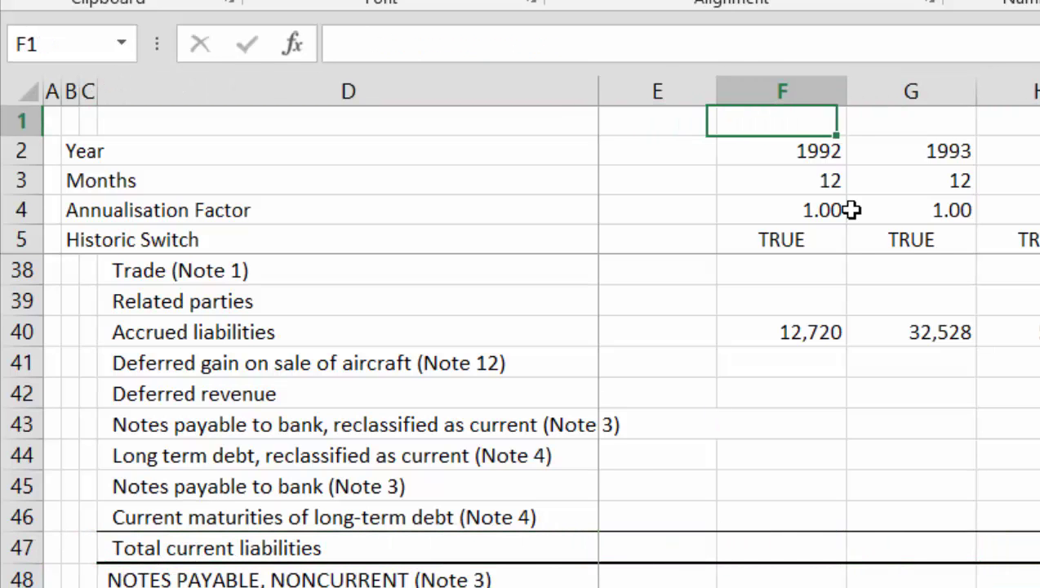
key(Left)
key(ctrl+space)
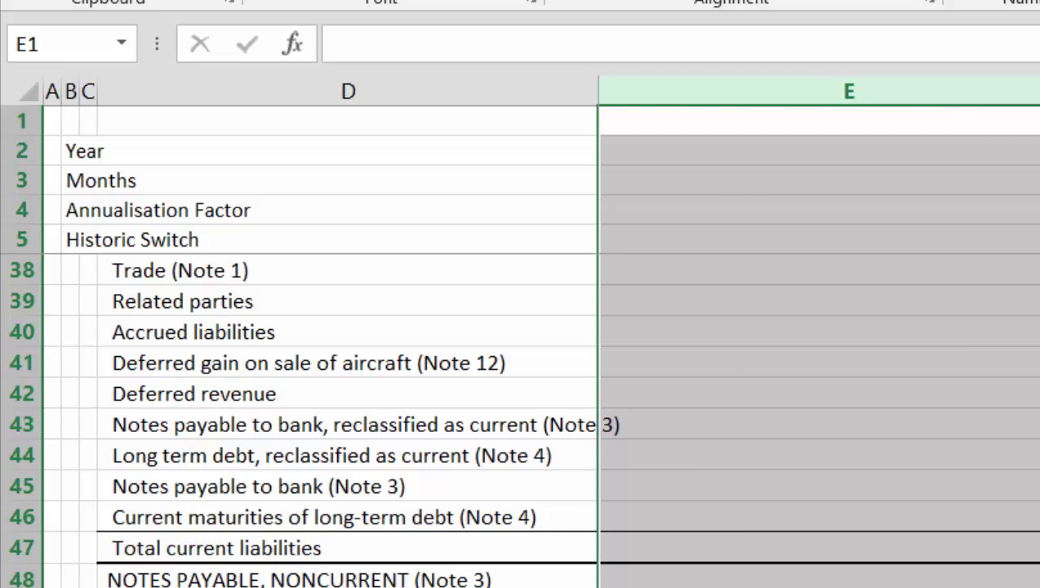
drag(887, 92, 887, 70)
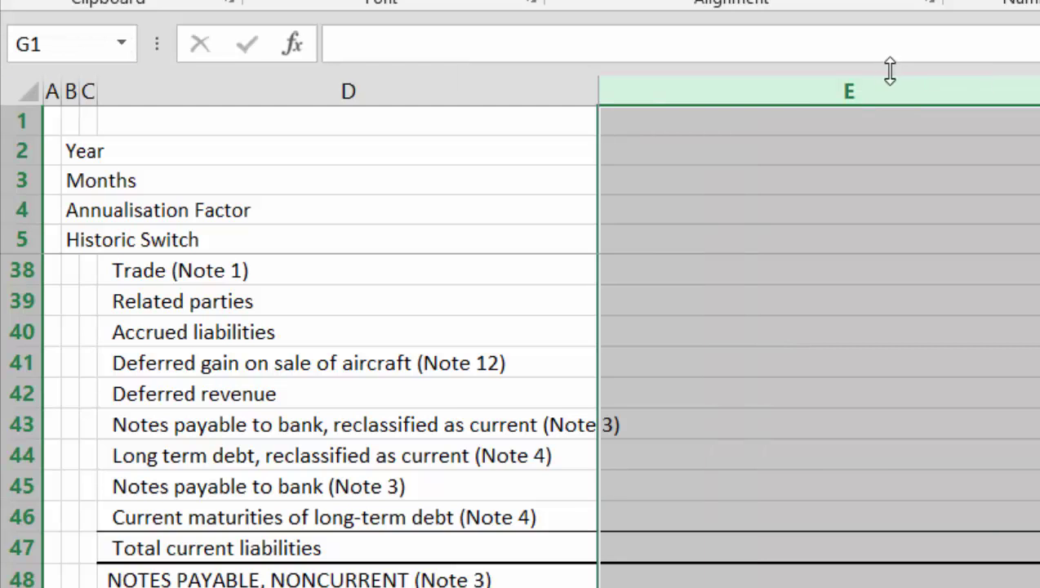
drag(957, 91, 684, 97)
key(Down)
key(Down)
key(Down)
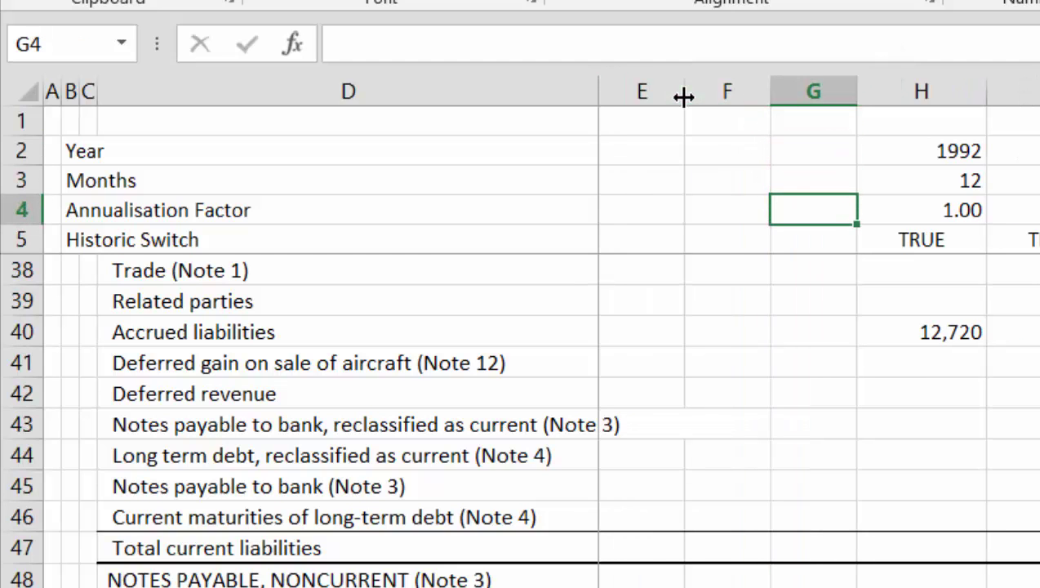
Enter the heading "Debt" in cell E5, on the Historic Switch row.
key(Left)
key(Left)
key(Left)
key(Down)
key(Right)
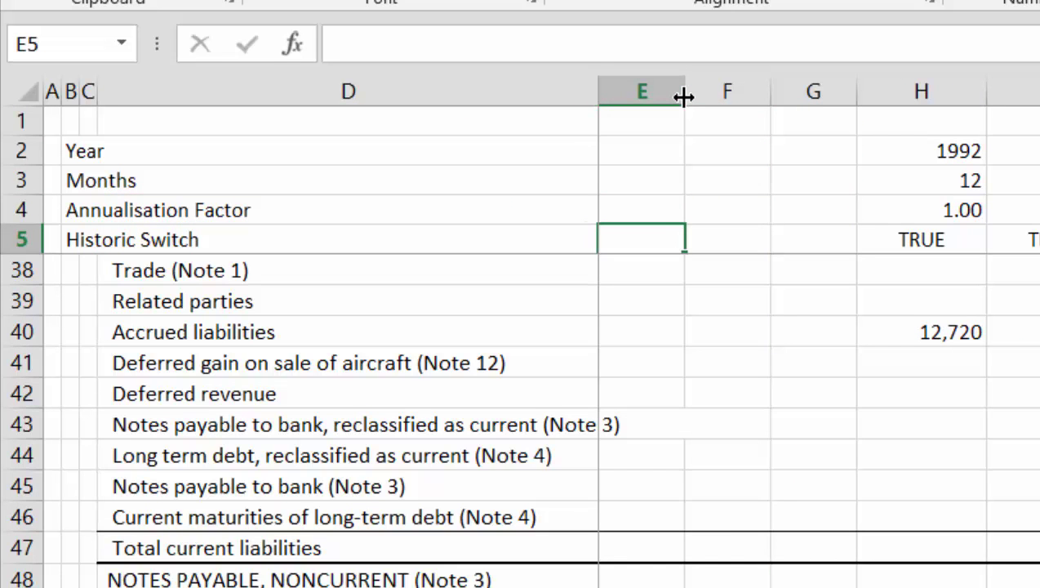
text(Debt)
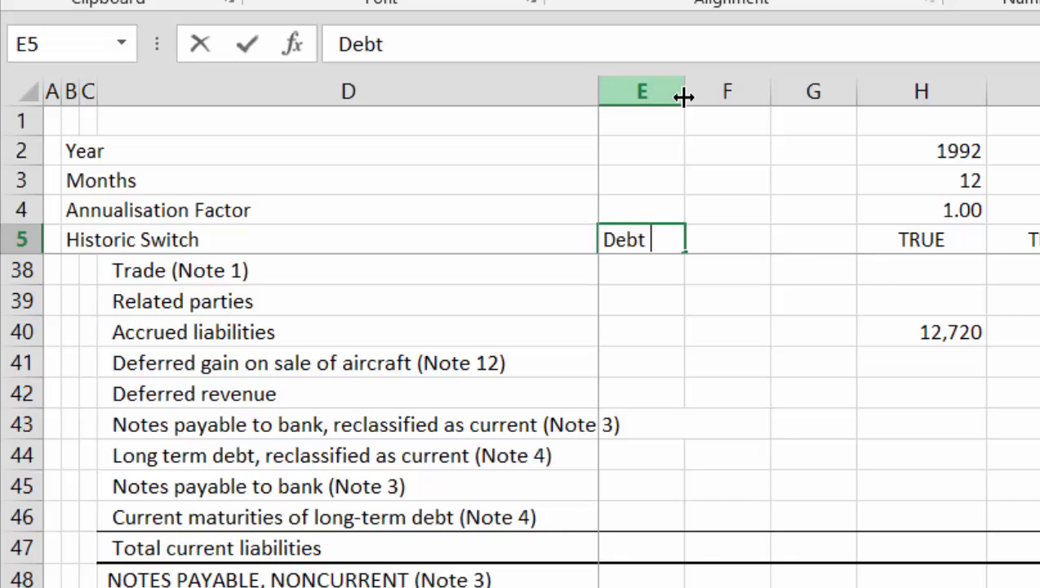
text( Swicth)
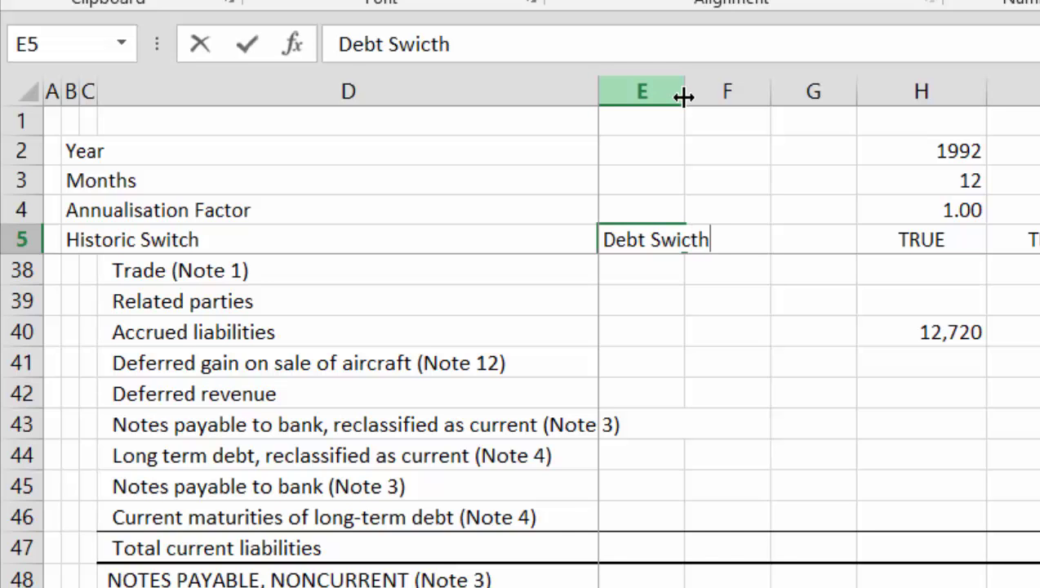
key(BackSpace)
key(BackSpace)
key(BackSpace)
key(BackSpace)
key(BackSpace)
key(Return)
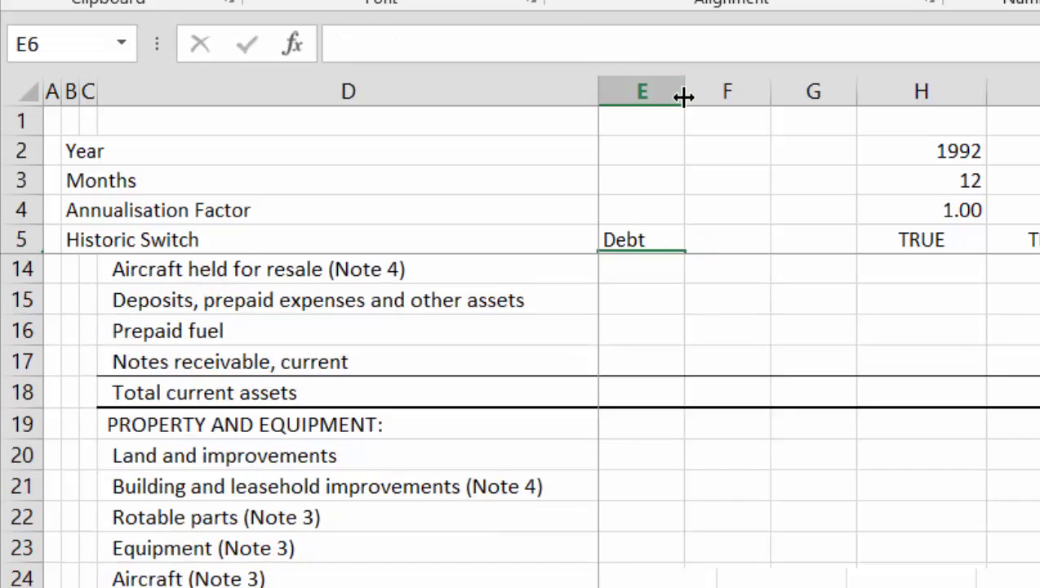
key(Down)
key(Down)
key(Down)
key(Down)
key(Up)
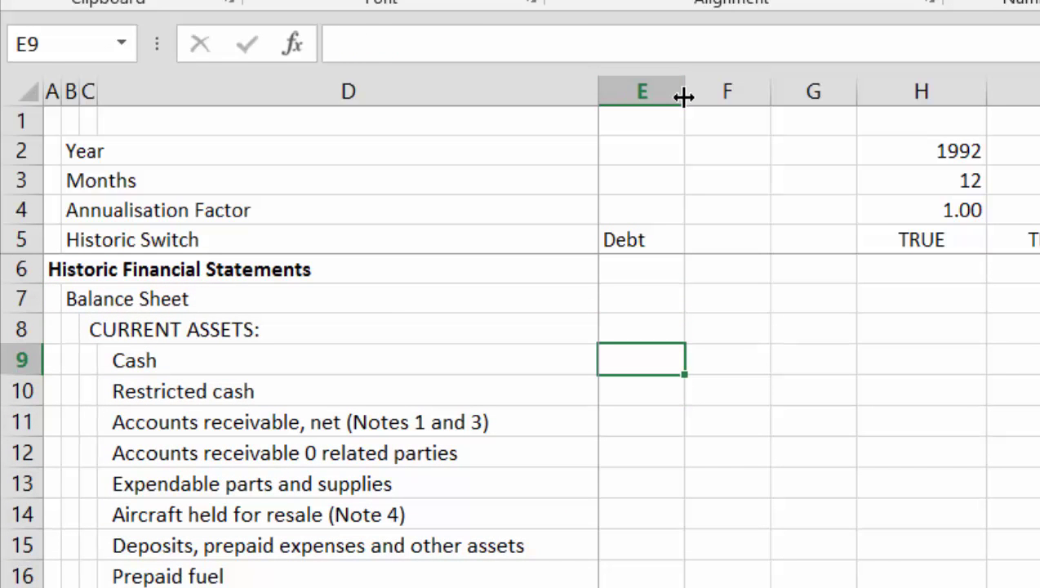
text(-1)
key(ctrl+Return)
key(Down)
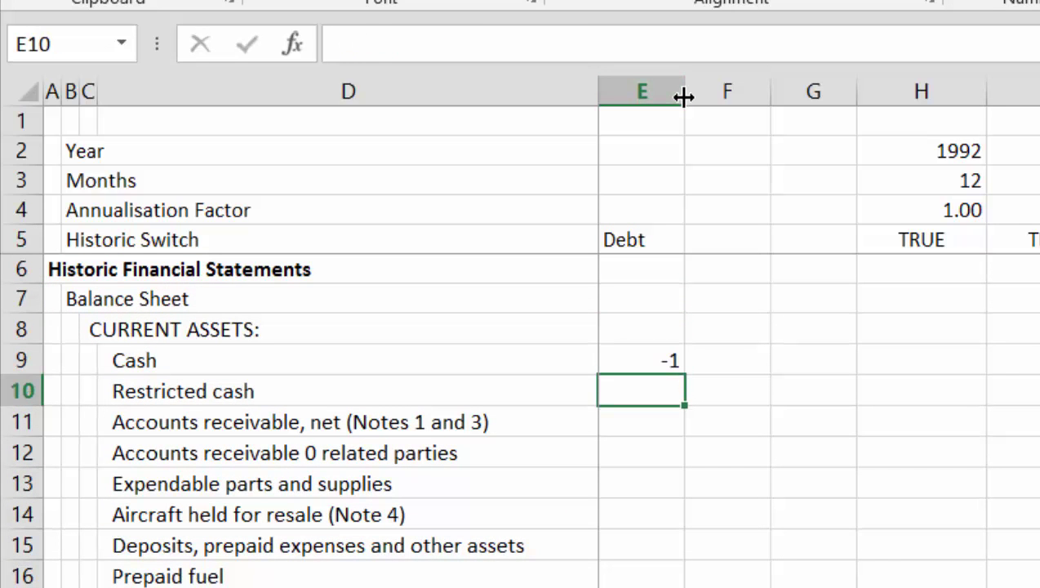
text(-1)
key(Return)
key(Up)
key(Up)
key(shift+Down)
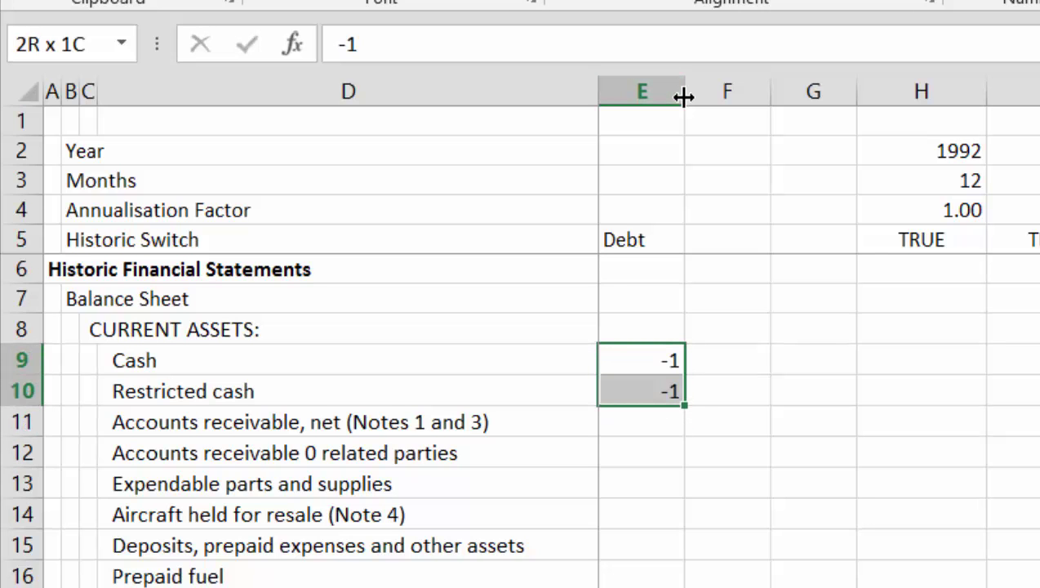
key(Delete)
Enter 1 in the Debt column for the notes payable and long-term debt lines under current liabilities, cells E43 to E46.
key(Down)
key(Down)
key(Down)
key(Down)
key(Down)
key(Down)
key(Down)
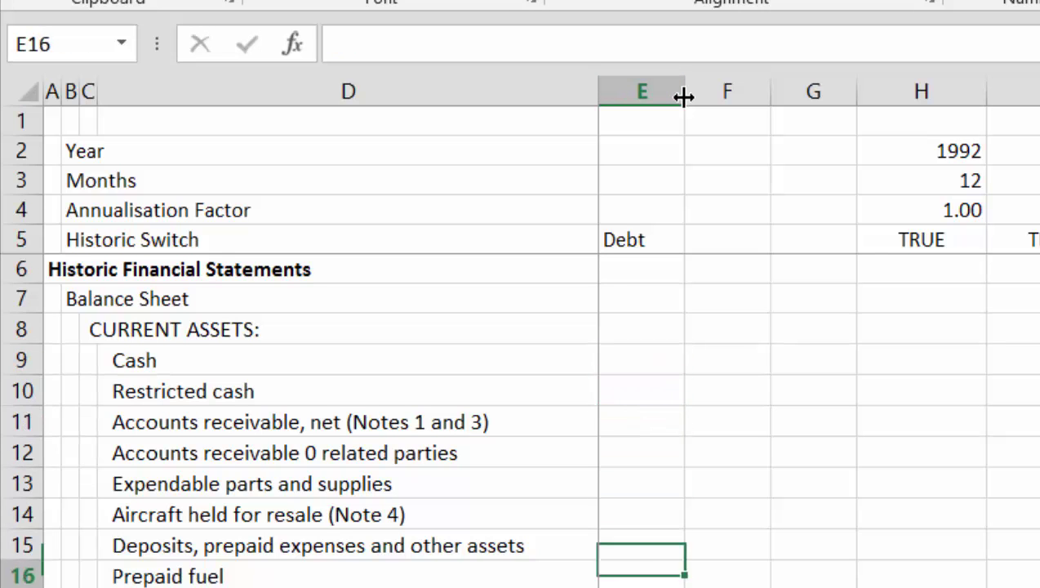
key(Down)
key(Down)
key(Down)
key(Down)
key(Down)
key(Down)
key(Down)
key(Down)
key(Down)
key(Down)
key(Down)
key(Down)
key(Down)
key(Down)
key(Down)
key(Down)
key(Down)
key(Down)
key(Down)
key(Down)
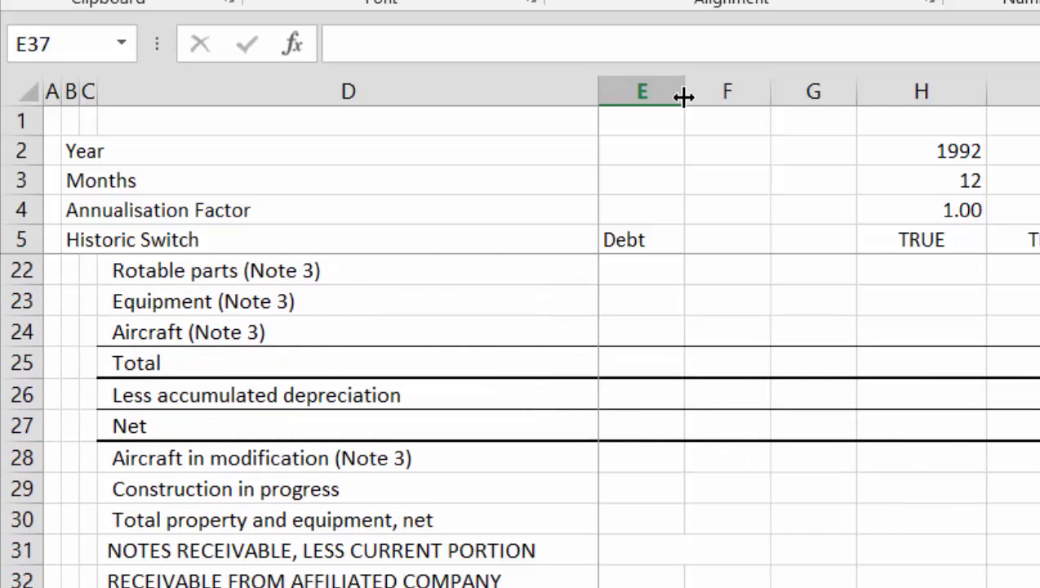
key(Down)
key(Down)
key(Down)
key(Down)
key(Down)
key(Down)
key(Down)
key(Down)
key(Down)
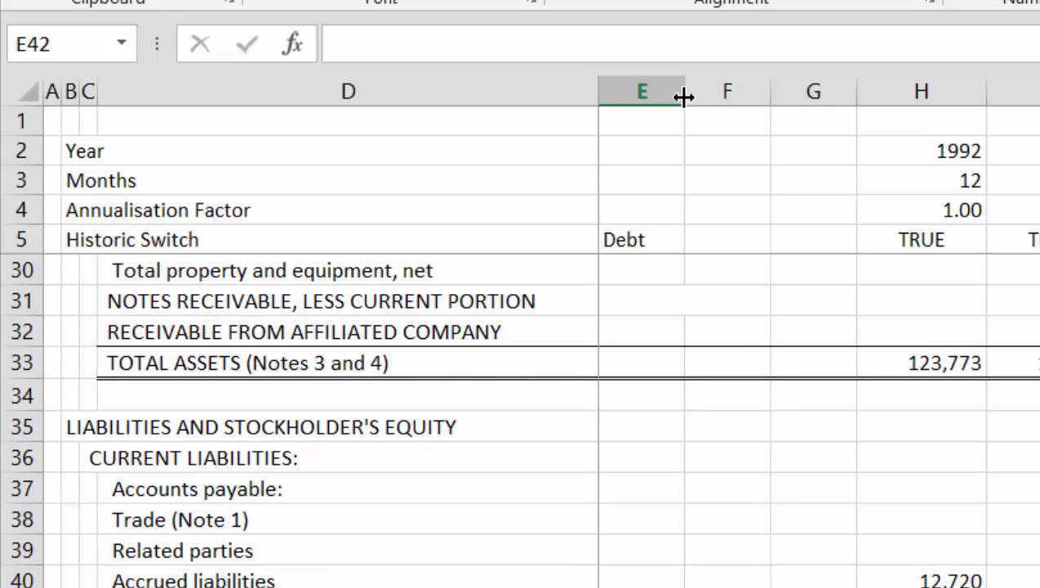
key(Up)
key(Up)
key(Up)
key(Up)
key(Down)
key(Down)
key(Down)
key(Up)
key(Up)
key(Down)
text(1)
key(Return)
text(1)
key(Return)
key(Return)
Enter 1 in the Debt column for noncurrent notes payable, long-term debt and note payable to stockholder, cells E48 to E50.
key(Down)
key(Down)
key(Down)
key(Down)
key(Down)
key(Up)
key(Up)
key(Up)
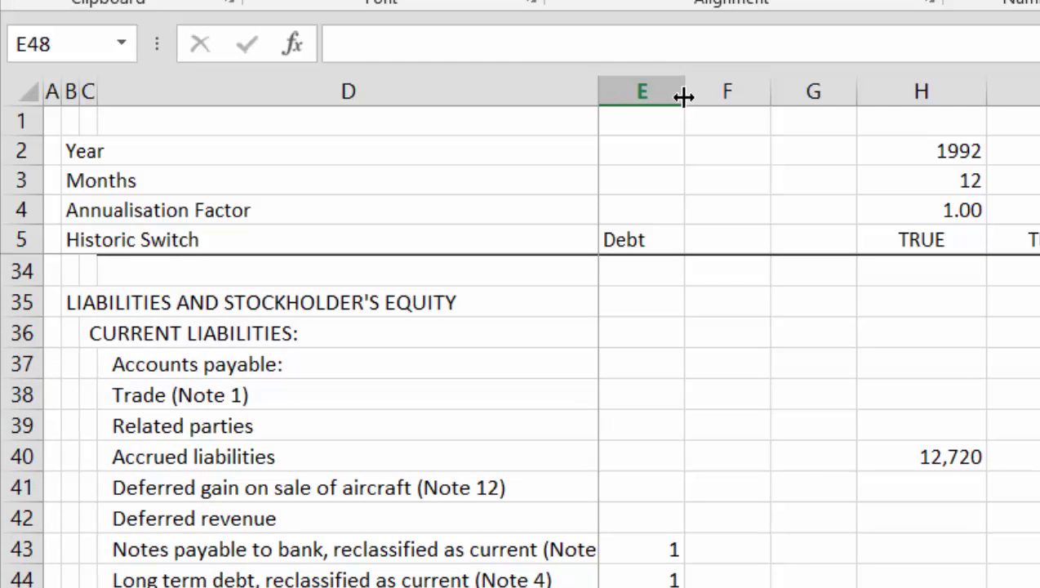
text(1)
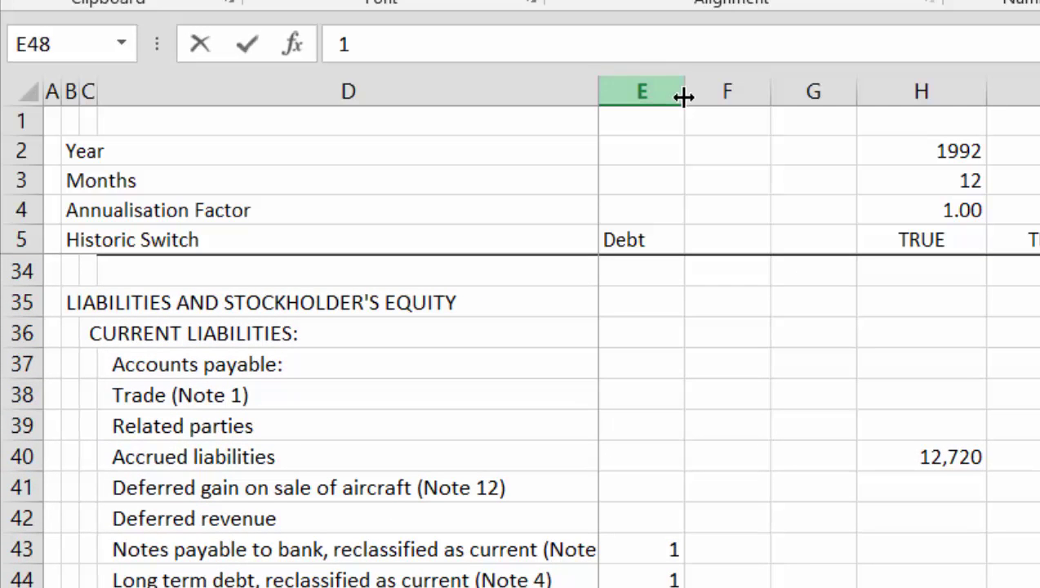
key(Return)
text(1)
key(Return)
Add a row labelled "Total Debt" in D56, directly above the Historic Test row.
key(Down)
key(Down)
key(Down)
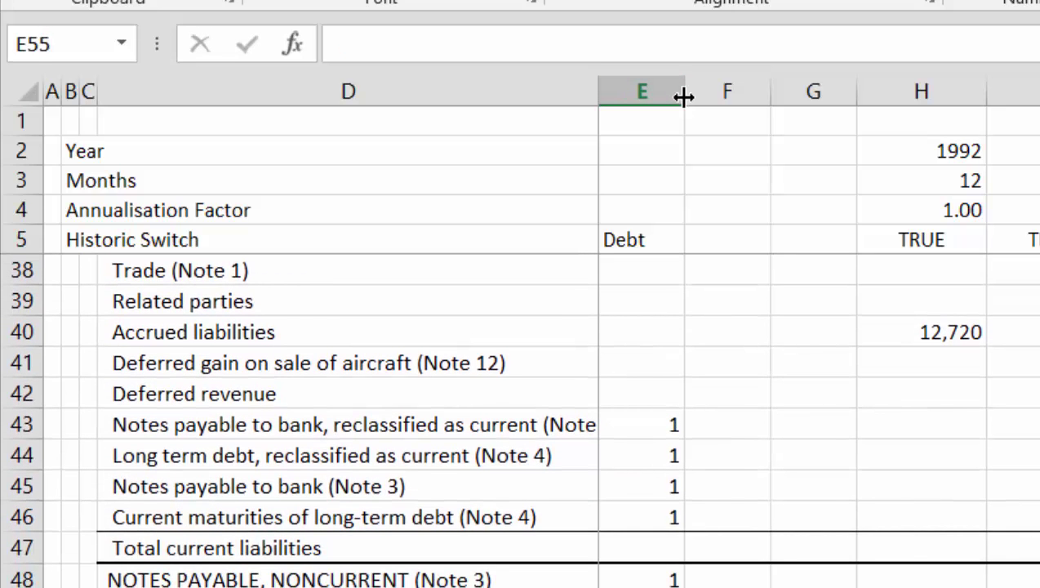
key(Down)
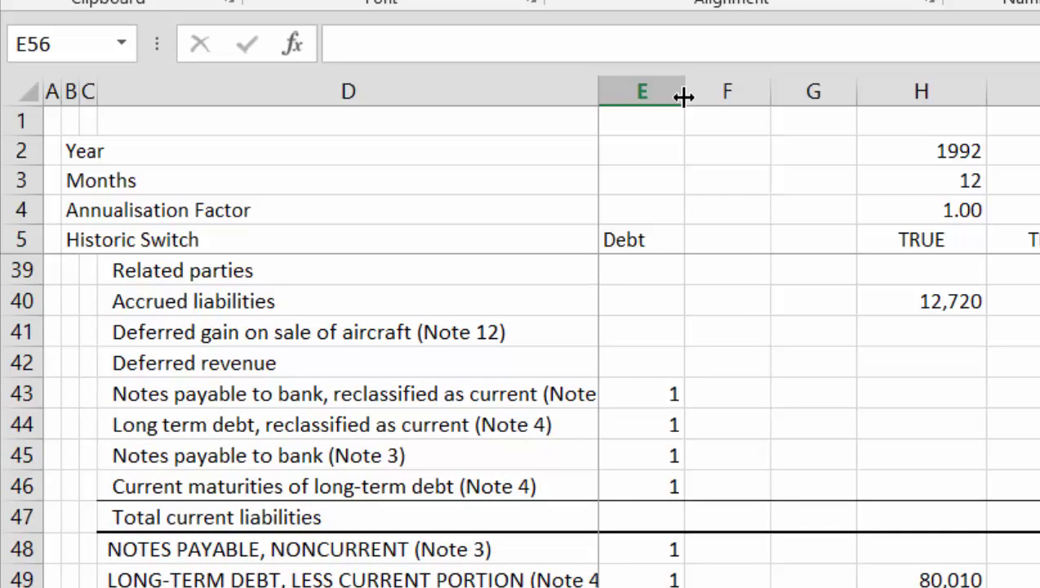
key(shift+space)
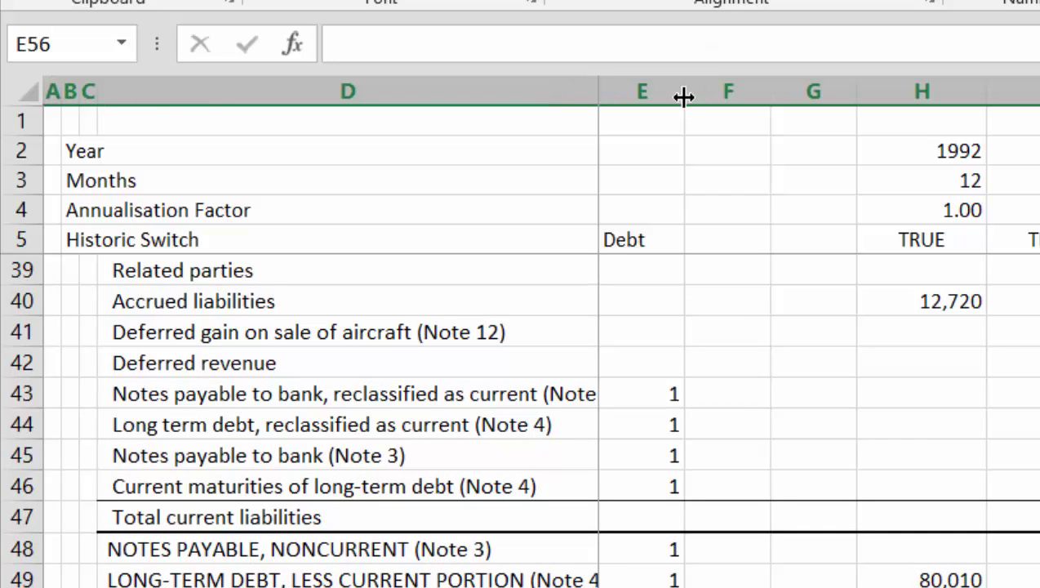
key(Left)
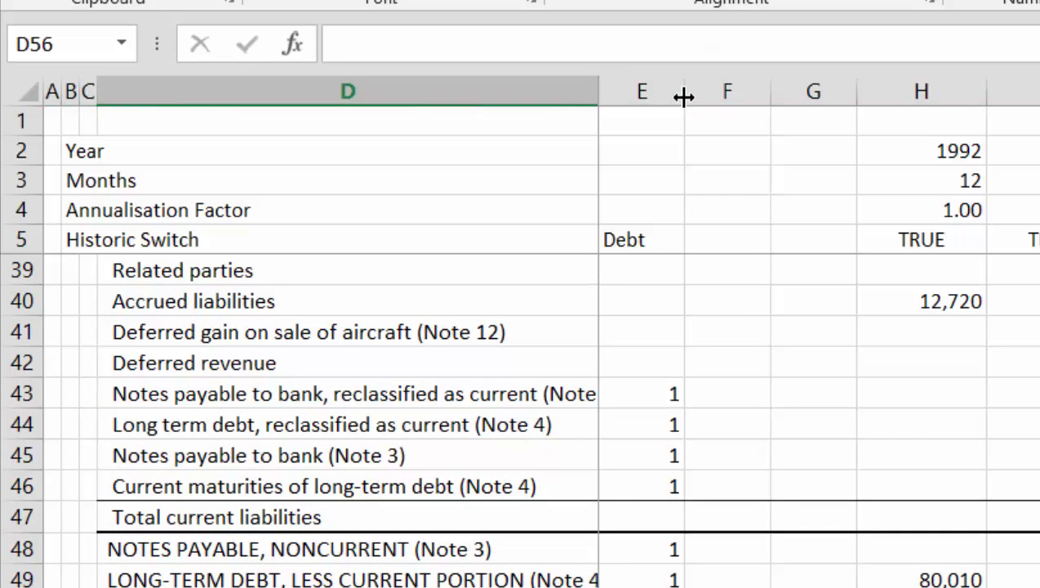
text(Total Debt)
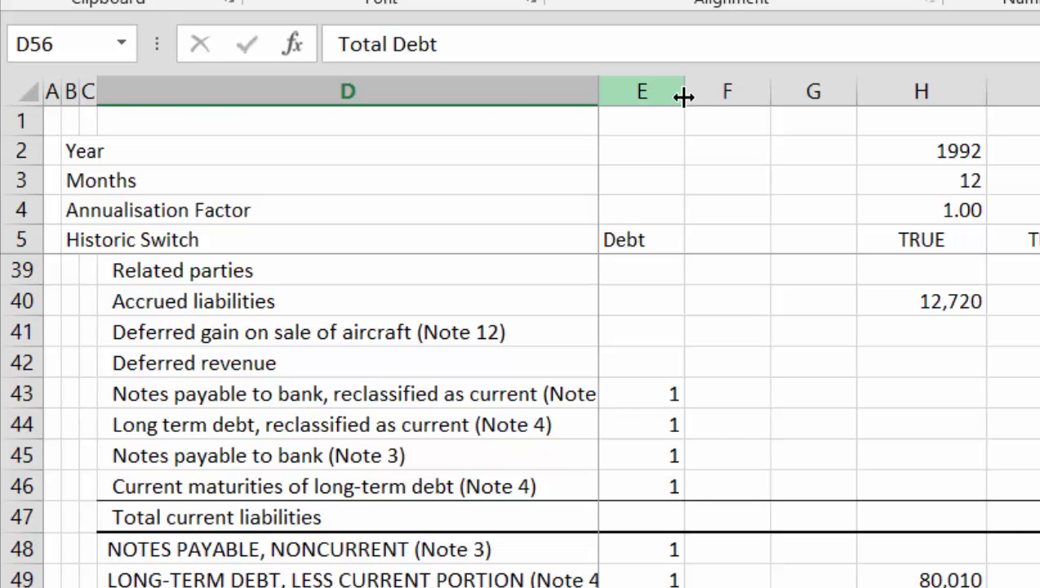
scroll(683, 97, down, 1)
key(Tab)
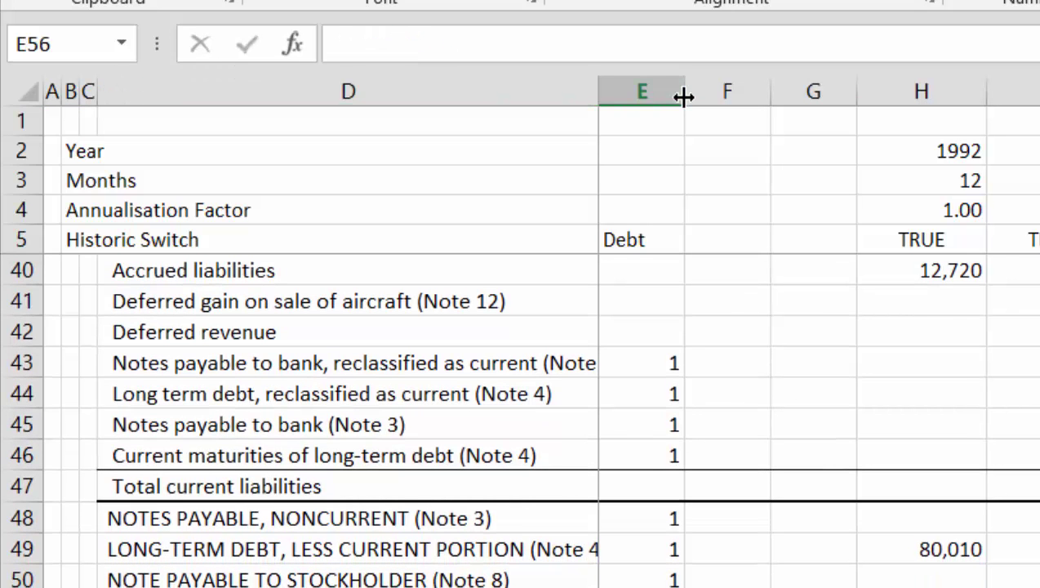
Enter =SUMPRODUCT(H37:H54,$E$37:$E$54) in H56 to calculate the 1992 total debt from the Debt switches.
key(Tab)
key(Tab)
key(Tab)
text(=su)
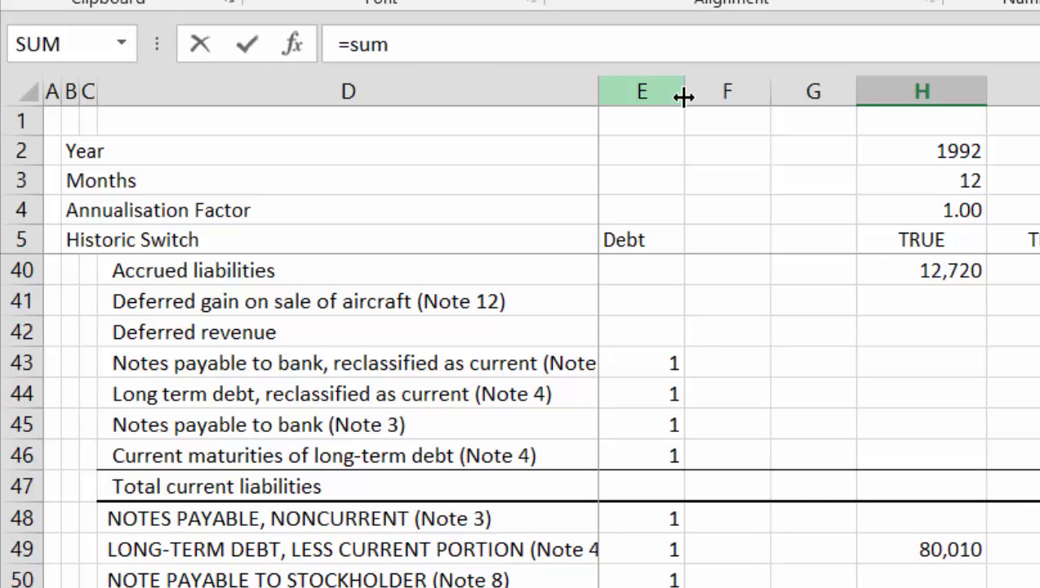
text(mp)
key(Tab)
key(Up)
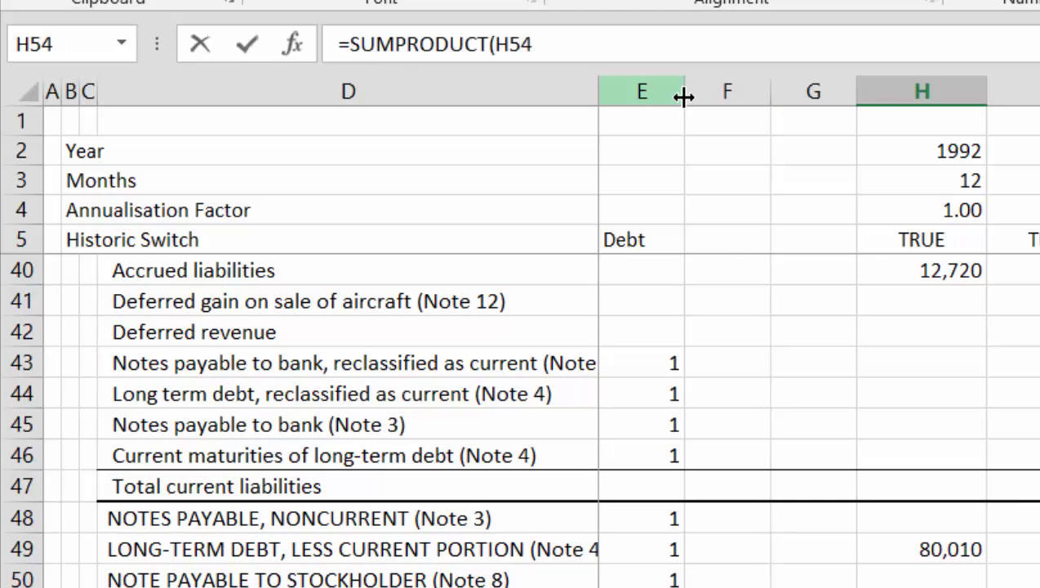
key(shift+Up)
key(shift+Up)
key(shift+Up)
key(shift+Up)
key(shift+Up)
key(shift+Up)
key(shift+Up)
key(shift+Up)
key(shift+Up)
key(shift+Up)
key(shift+Up)
key(shift+Up)
key(shift+Up)
key(shift+Up)
key(shift+Up)
key(shift+Up)
key(shift+Up)
key(shift+Up)
key(shift+Up)
key(shift+Up)
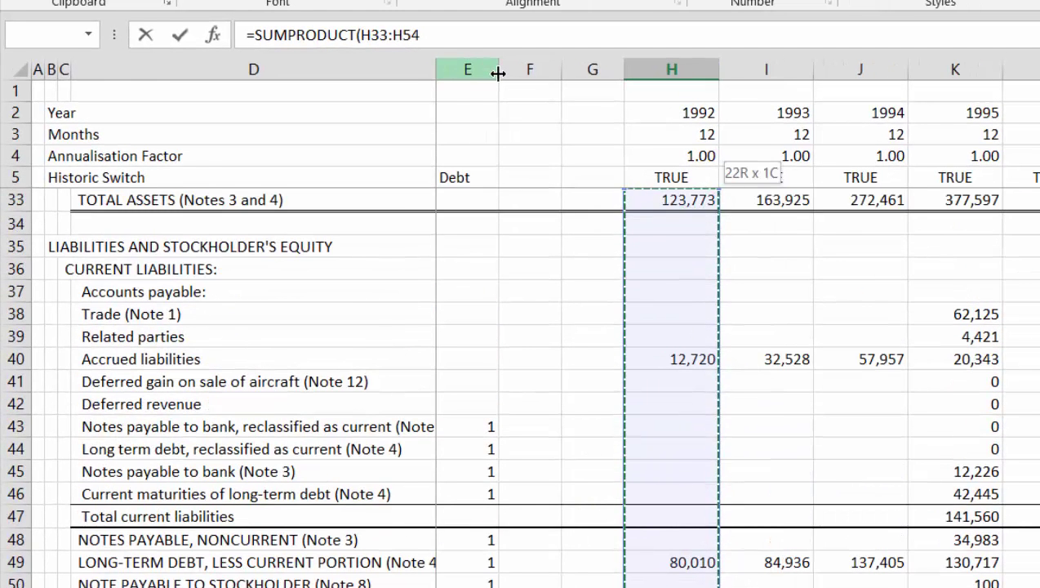
key(shift+Down)
key(shift+Down)
key(shift+Down)
key(shift+Down)
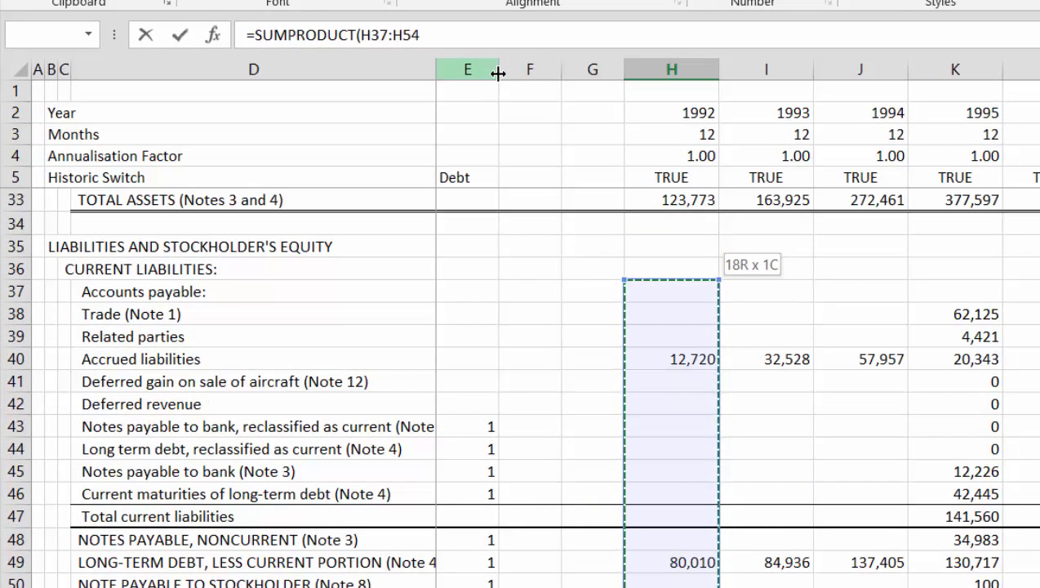
text(,)
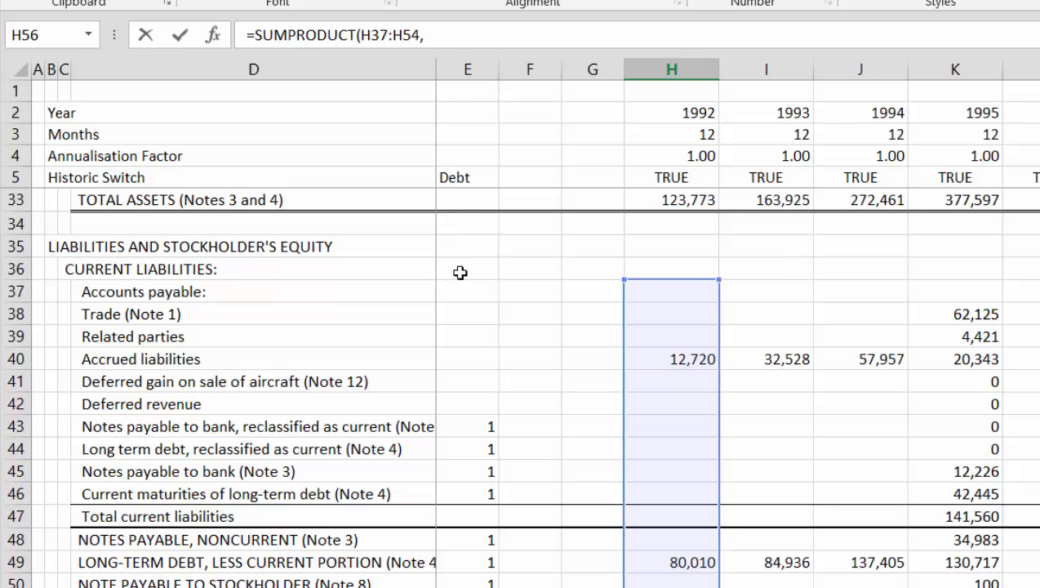
drag(470, 293, 463, 490)
key(F4)
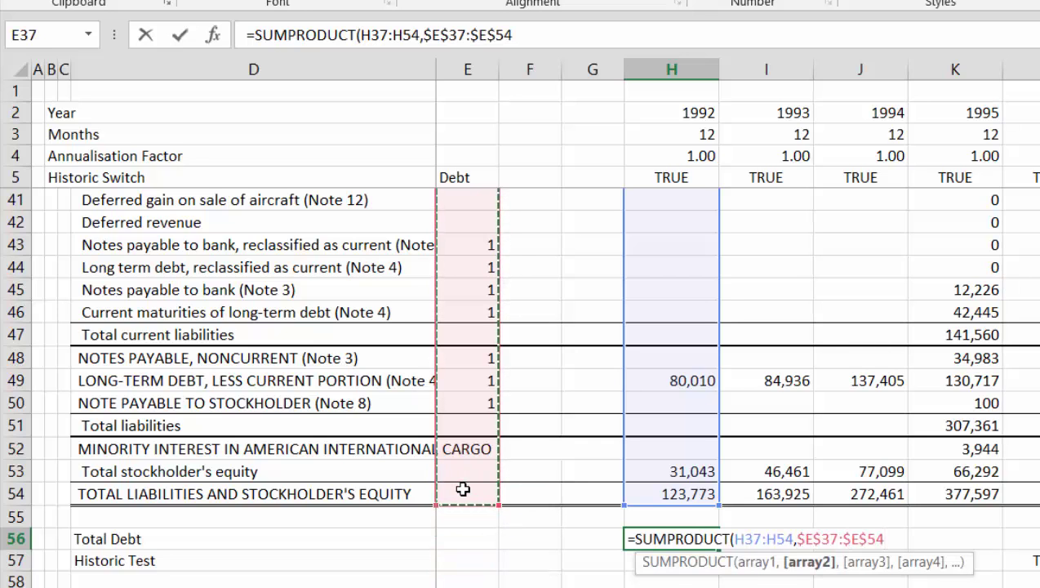
key(ctrl+Return)
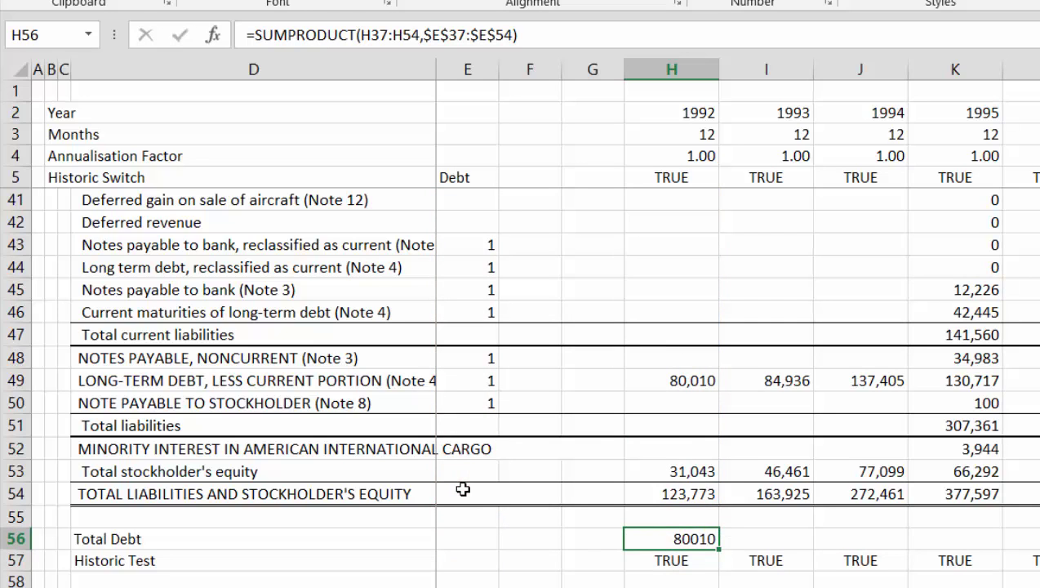
key(shift+Right)
key(shift+Right)
key(shift+Right)
key(shift+Right)
key(shift+Right)
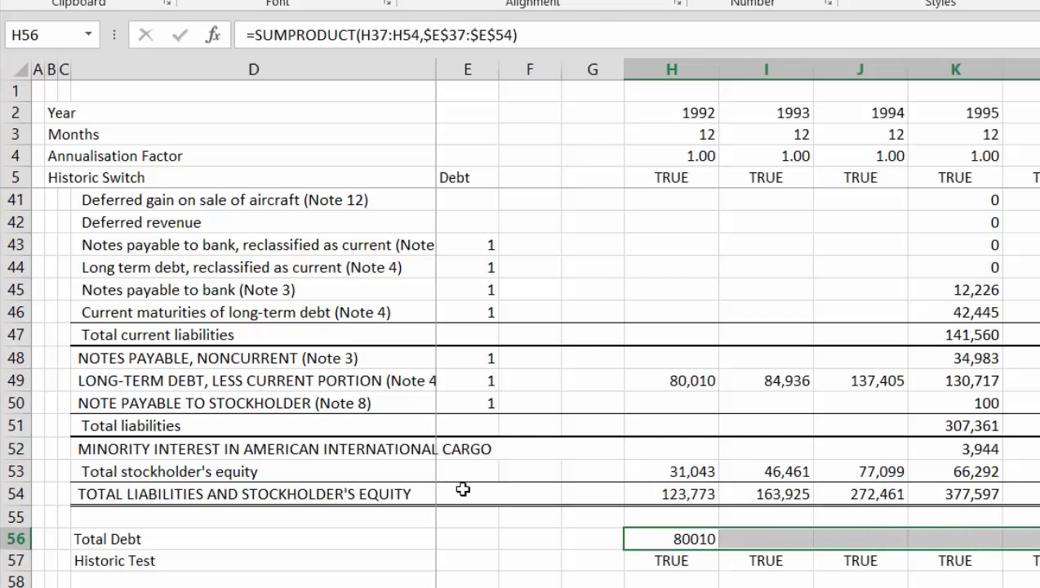
key(ctrl+r)
key(Left)
key(Right)
key(Right)
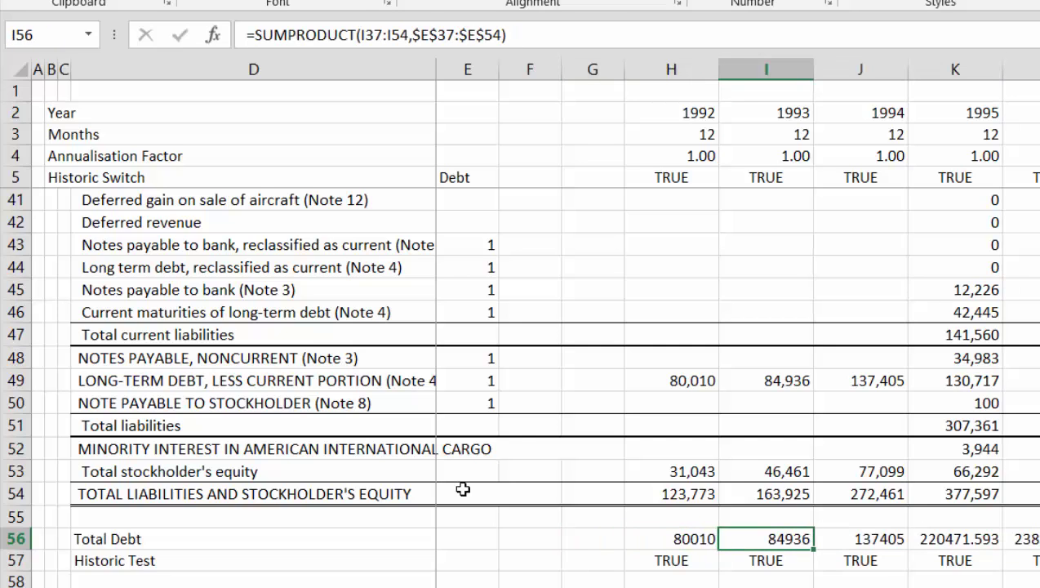
key(shift+Right)
key(shift+Right)
key(shift+Right)
key(shift+Right)
key(Delete)
key(Left)
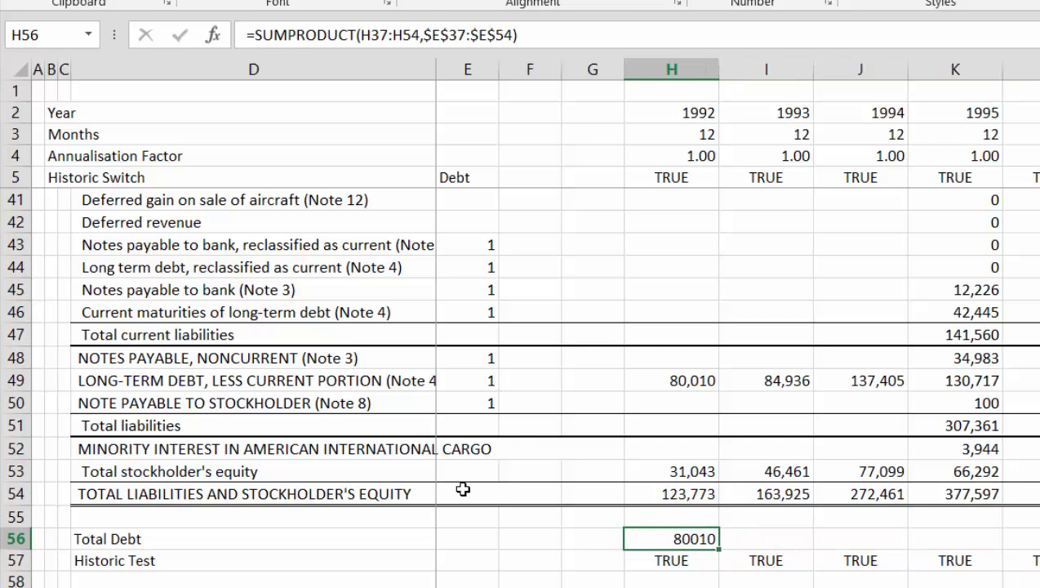
Fill the Total Debt formula from H56 rightwards across the year columns.
key(shift+Right)
key(shift+Right)
key(shift+Right)
key(shift+Right)
key(ctrl+r)
key(Left)
Clear the Total Debt formulas from the forecast columns, from N56 rightwards.
key(Right)
key(Right)
key(Right)
key(Right)
key(Right)
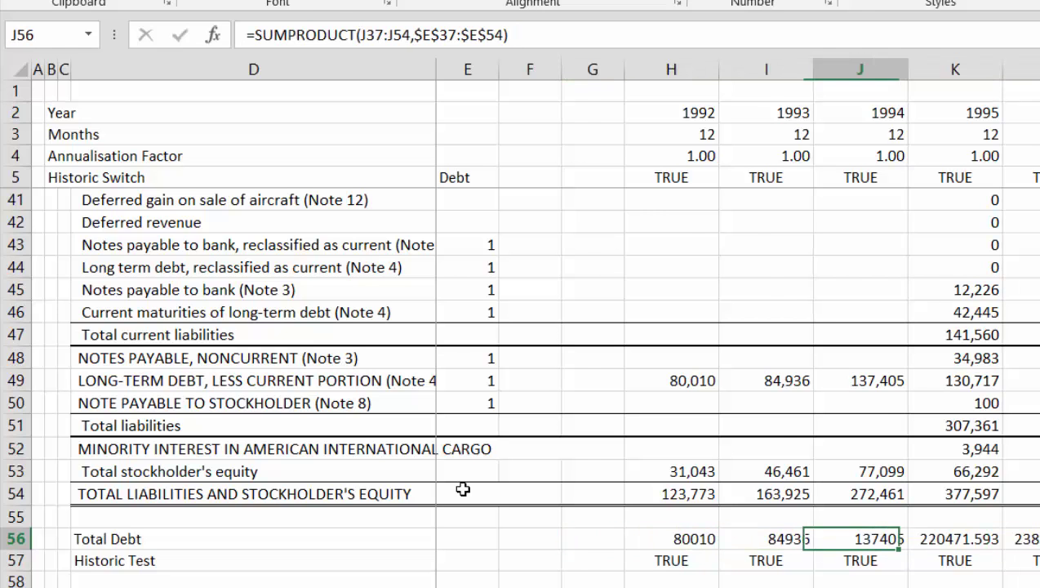
key(Right)
key(Right)
key(shift+Right)
key(shift+Right)
key(shift+Right)
key(shift+Right)
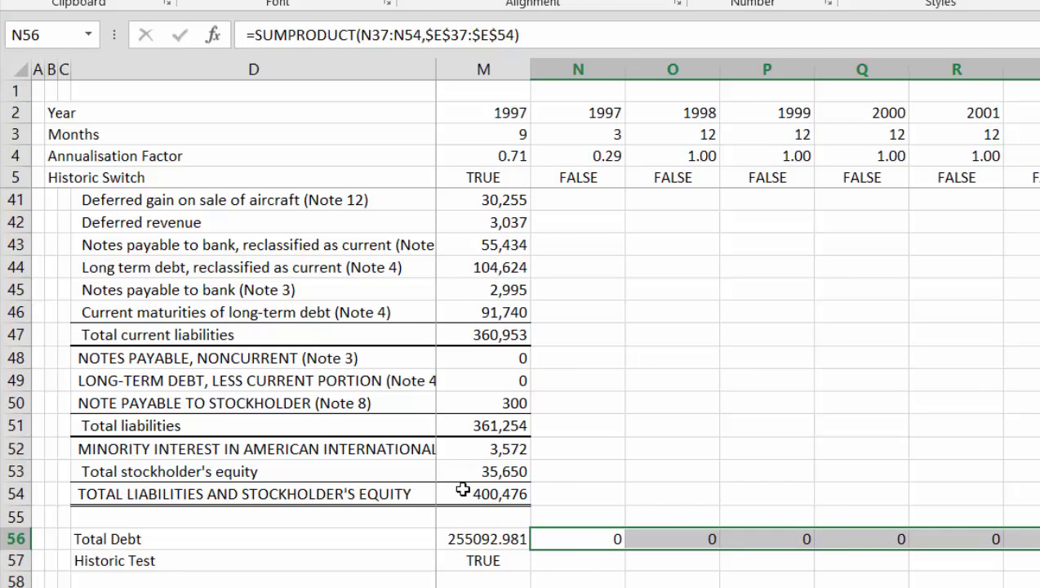
key(Delete)
Format the historic Total Debt values in H56:M56 with thousands separators and two decimal places.
key(Left)
key(Left)
key(Left)
key(Left)
key(Left)
key(Left)
key(Left)
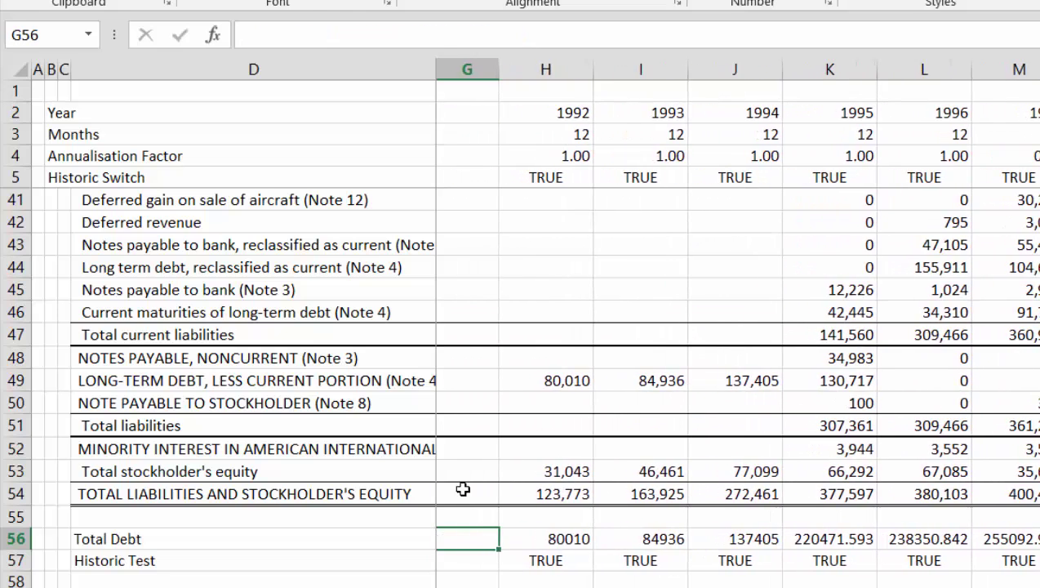
key(Right)
key(shift+Right)
key(shift+Right)
key(shift+Right)
key(shift+Right)
key(shift+Right)
key(ctrl+shift+1)
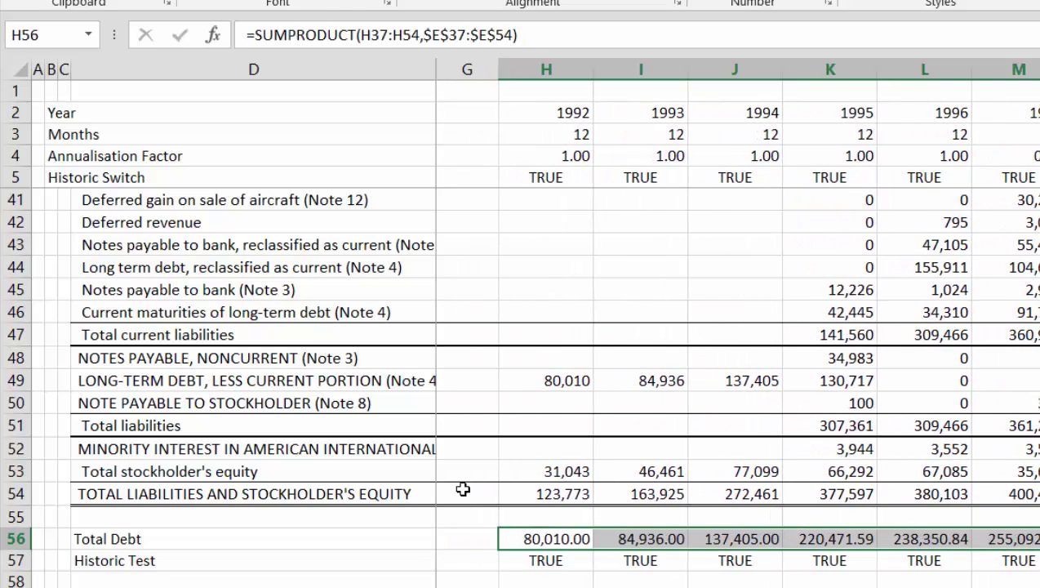
Check the Total Debt formulas in row 56 across the historic year columns H to M.
key(Left)
key(Right)
key(Right)
key(Right)
key(Right)
key(Right)
key(Right)
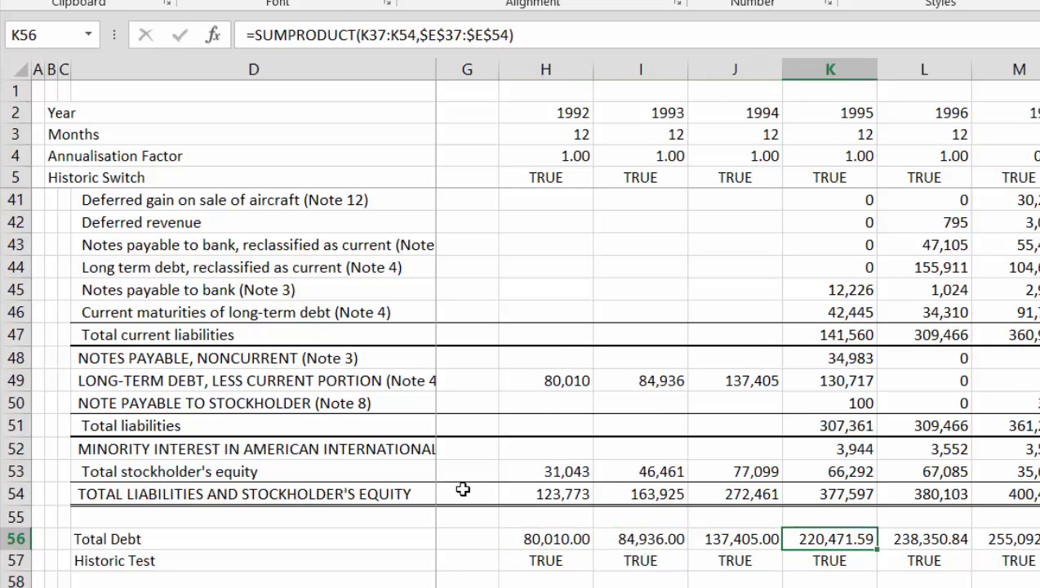
key(Left)
key(Left)
key(Left)
key(Left)
key(Left)
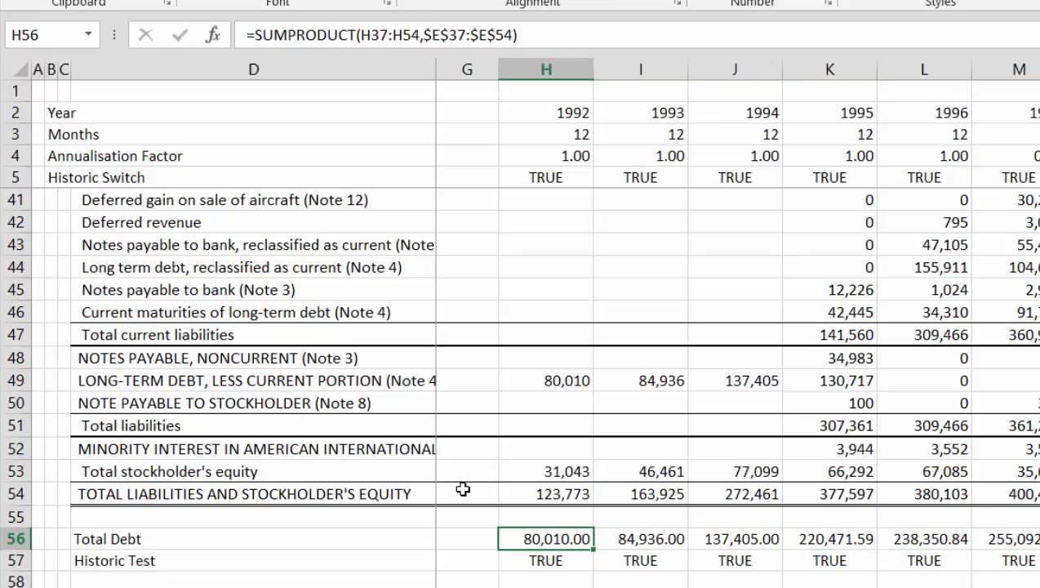
key(Right)
key(Right)
key(Right)
key(Right)
key(Right)
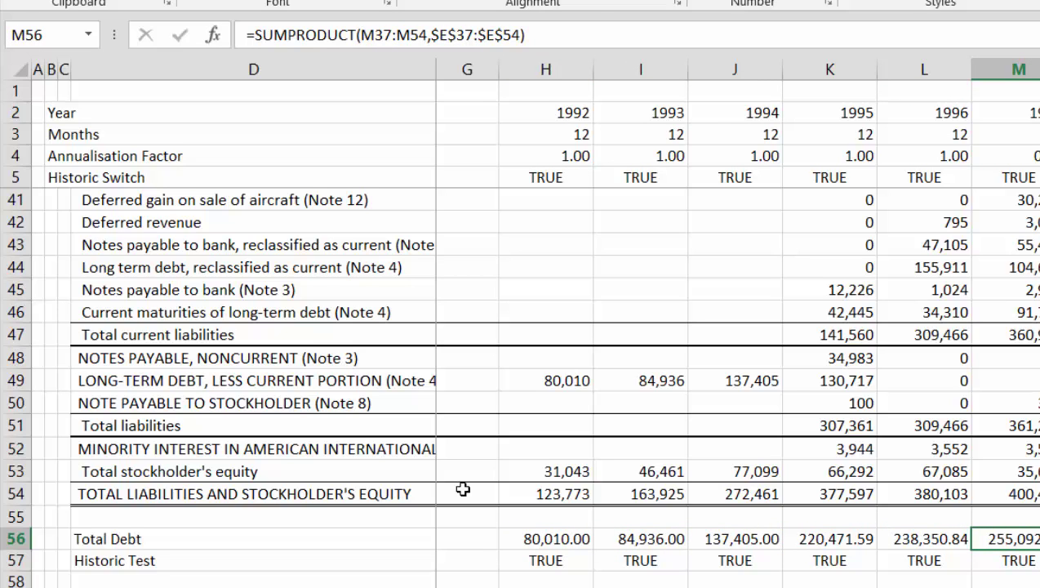
Examine the 1997 liability figures in column M, from the Total Debt row up to row 41.
key(Down)
key(Down)
key(Down)
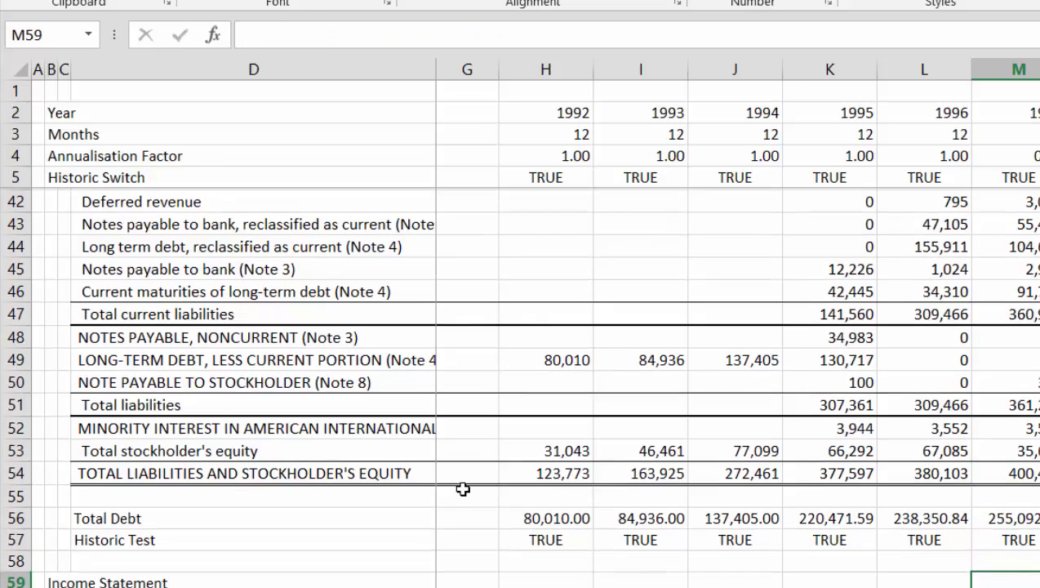
key(Up)
key(Up)
key(Up)
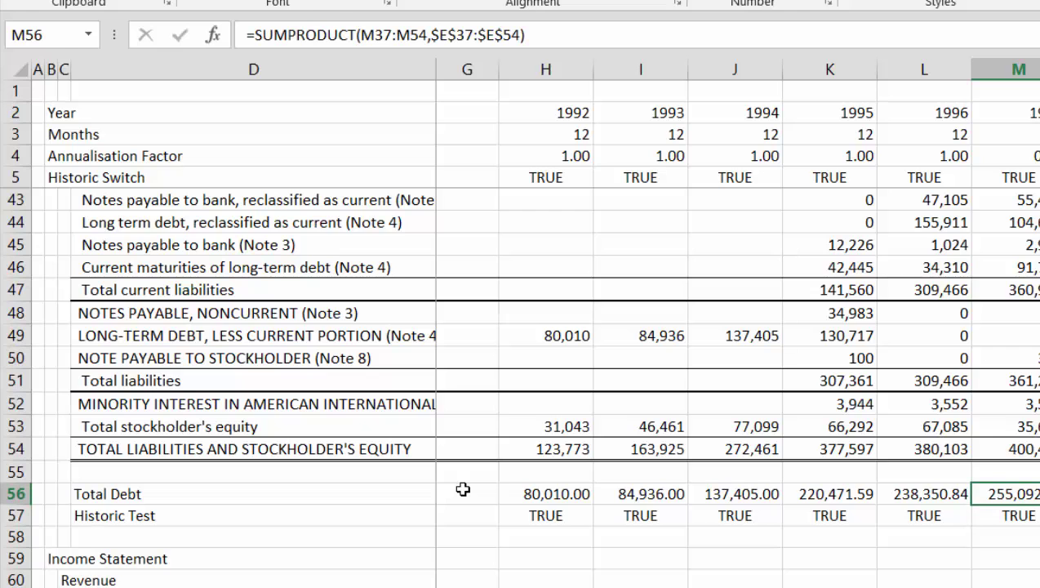
key(Up)
key(Up)
key(Up)
key(Up)
key(Up)
key(Up)
key(Up)
key(Up)
key(Up)
key(Up)
key(Up)
key(Up)
key(Up)
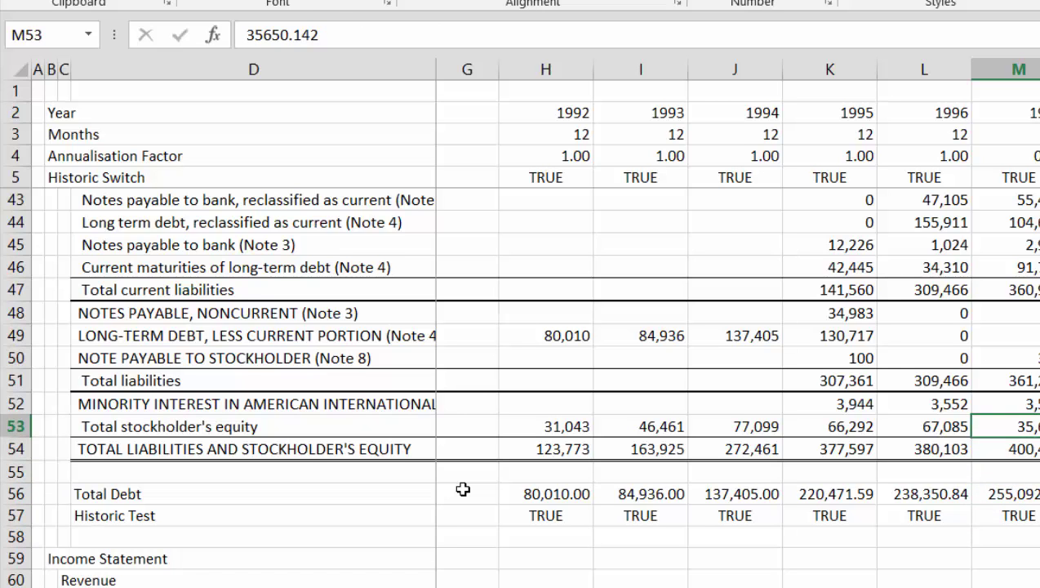
key(Up)
key(Up)
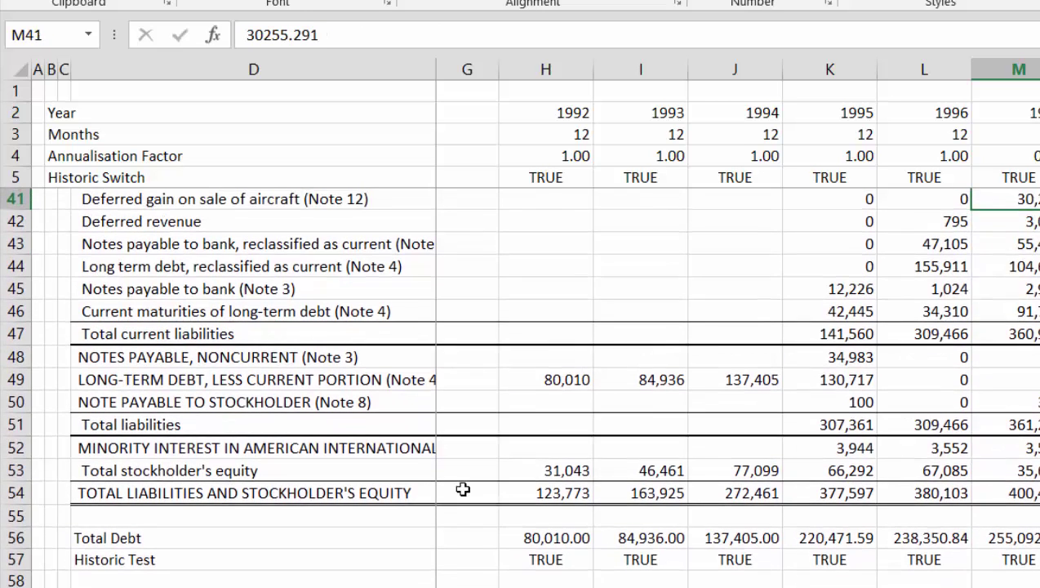
Review the liability items in column D, rows 37 to 44, against their Debt switches in column E.
key(Down)
key(Left)
key(ctrl+Left)
key(ctrl+Left)
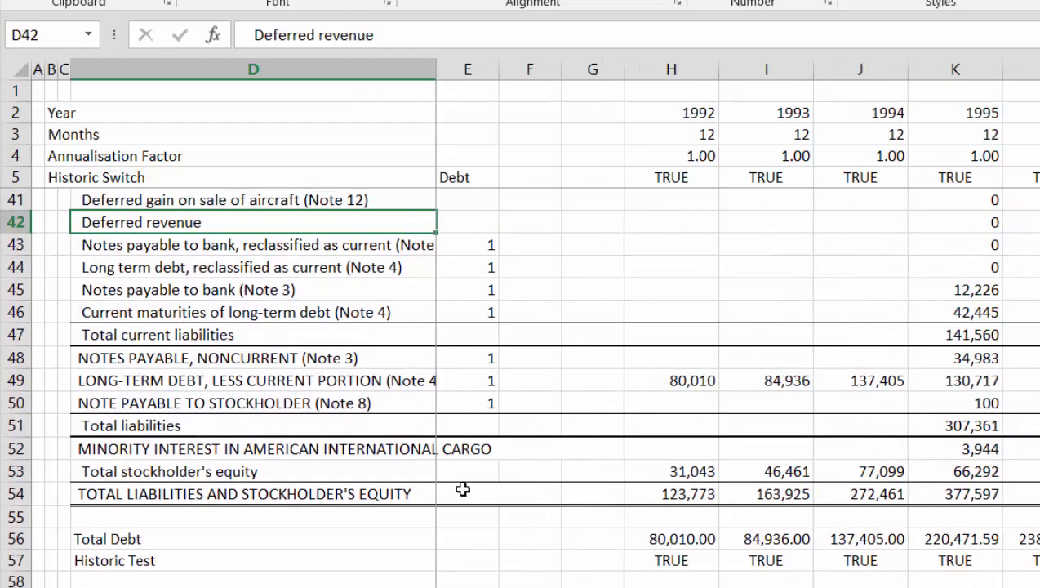
key(Up)
key(Up)
key(Up)
key(Up)
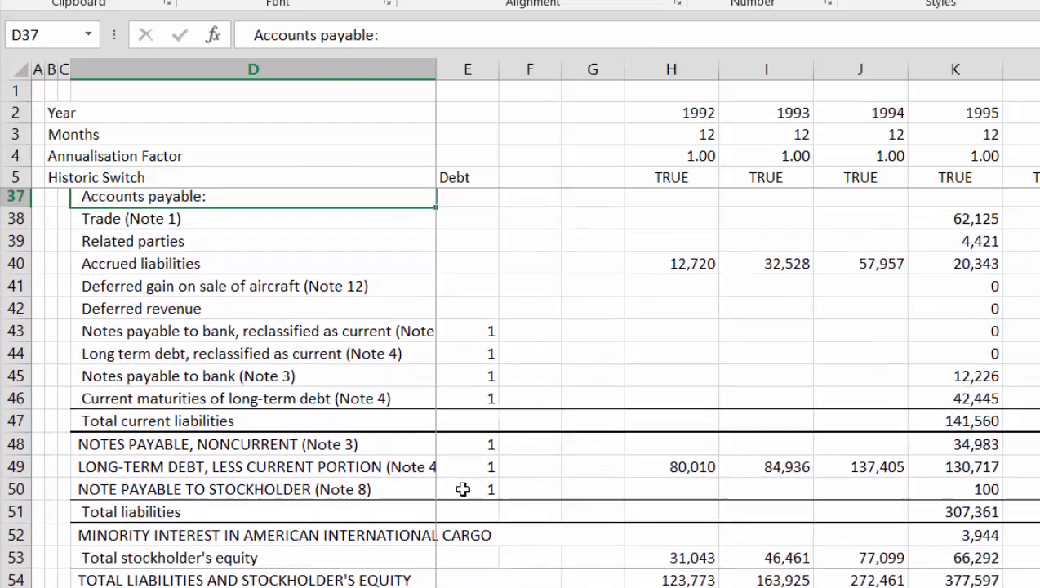
key(Down)
key(Down)
key(Down)
key(Down)
key(Down)
key(Down)
key(Down)
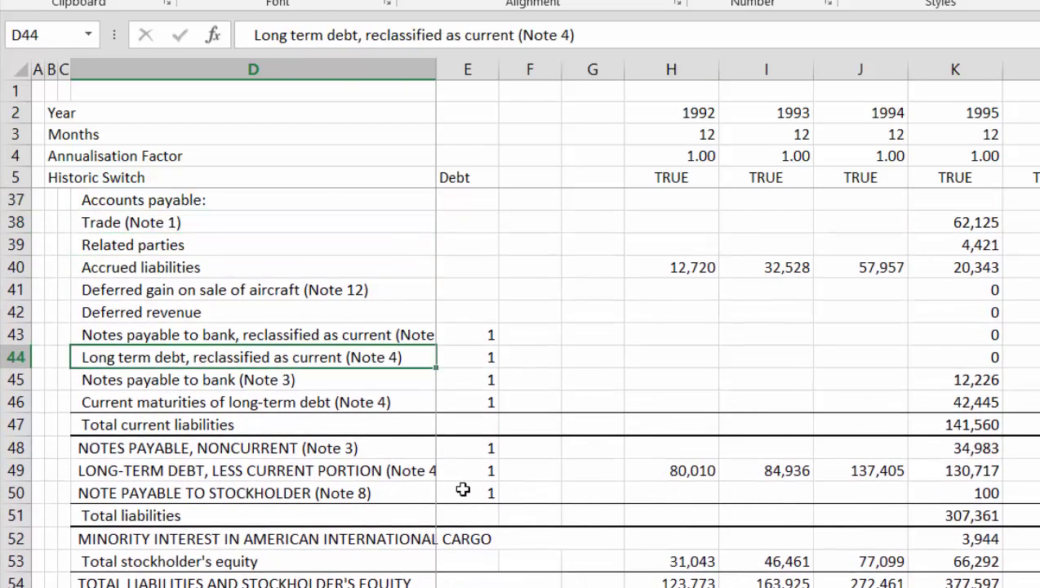
Examine the 1995 and 1996 debt items from row 43 down to the Total Debt and Historic Test rows.
key(Up)
key(Right)
key(Right)
key(Right)
key(Right)
key(Right)
key(Right)
key(Right)
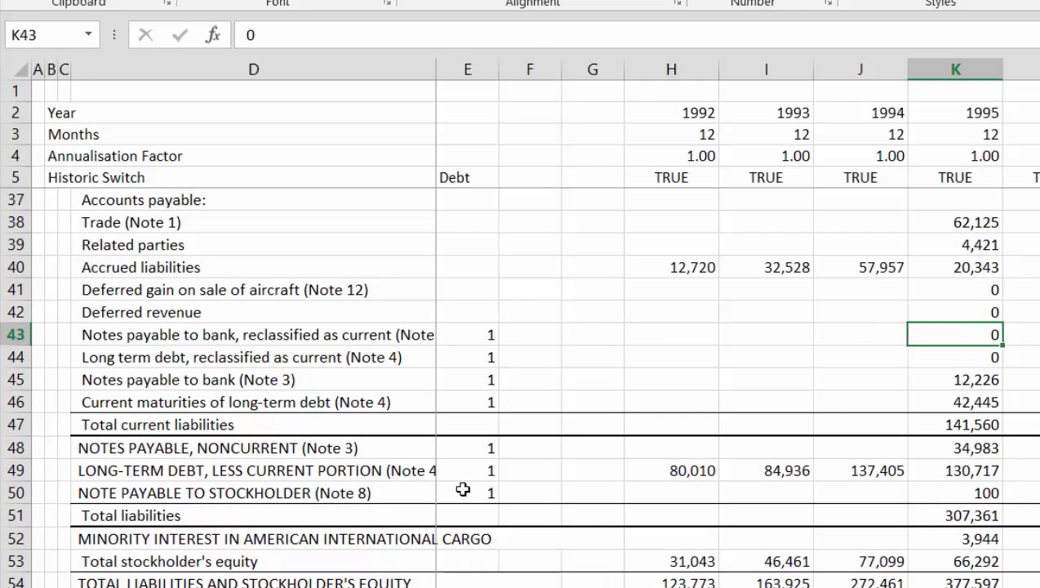
key(Right)
key(Down)
key(Down)
key(Down)
key(Down)
key(Down)
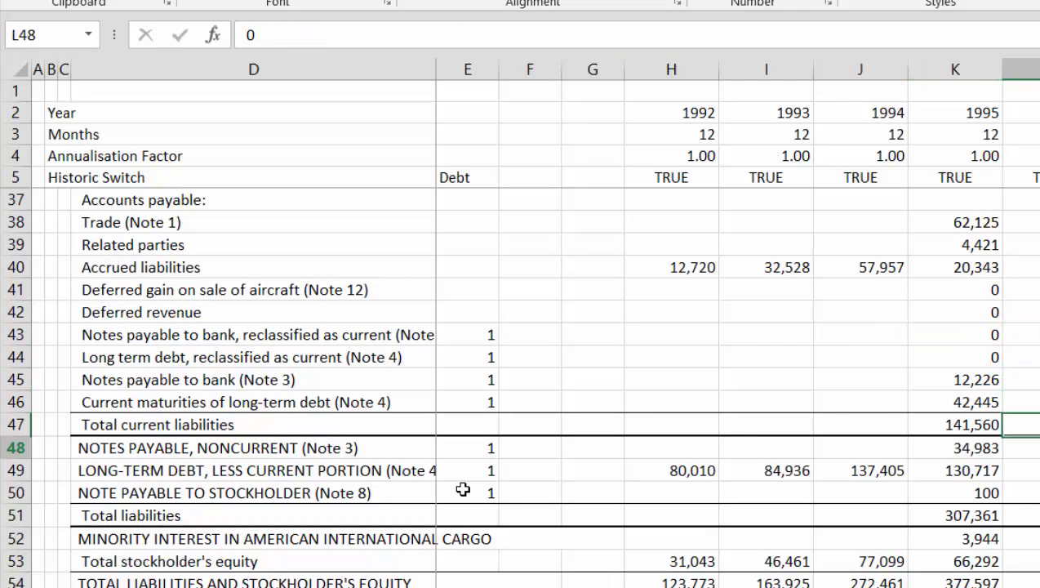
key(Down)
key(Down)
key(Down)
key(Down)
key(Down)
key(Down)
key(Down)
key(Down)
key(Down)
key(Down)
key(Down)
key(Down)
key(Down)
key(Down)
key(Up)
key(Up)
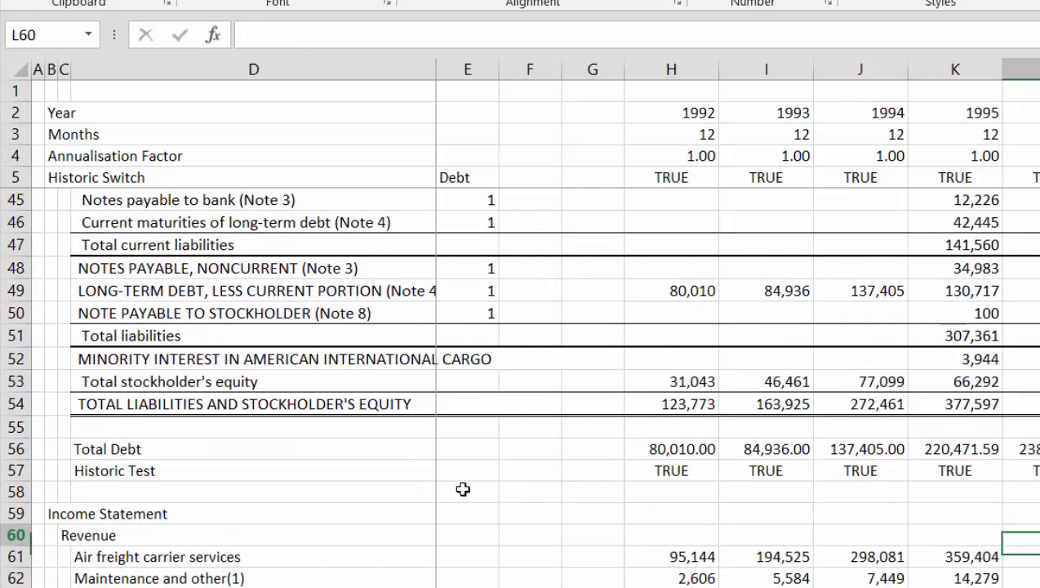
key(Up)
key(Left)
key(Down)
key(Up)
key(Up)
key(Up)
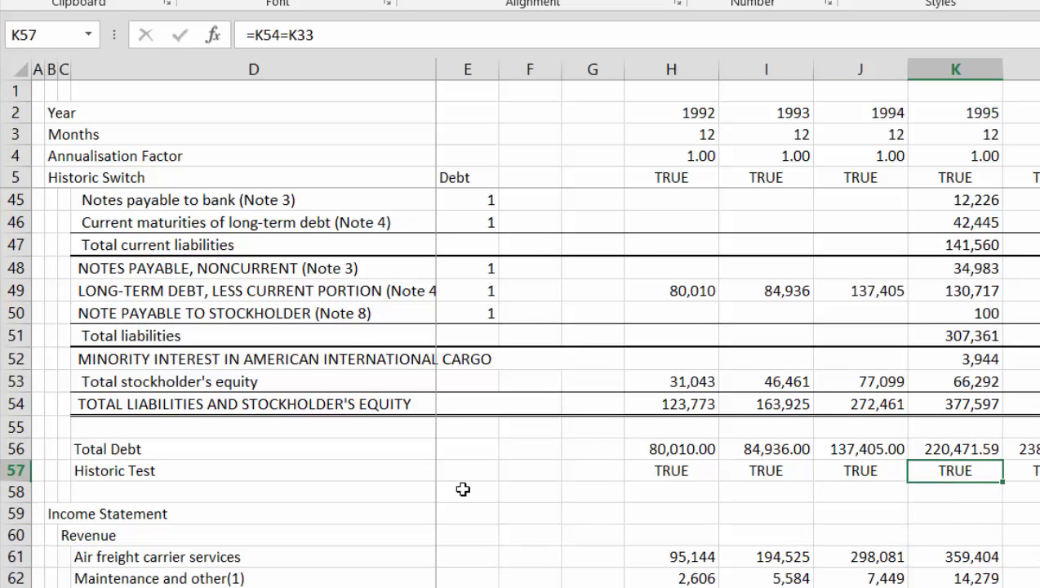
Examine the income statement's revenue and operating cost rows beneath the Historic Test row.
key(Up)
key(Right)
key(Right)
key(Down)
key(Down)
key(Down)
key(Down)
key(Down)
key(Down)
key(Down)
key(Down)
key(Down)
key(Down)
key(Down)
key(Down)
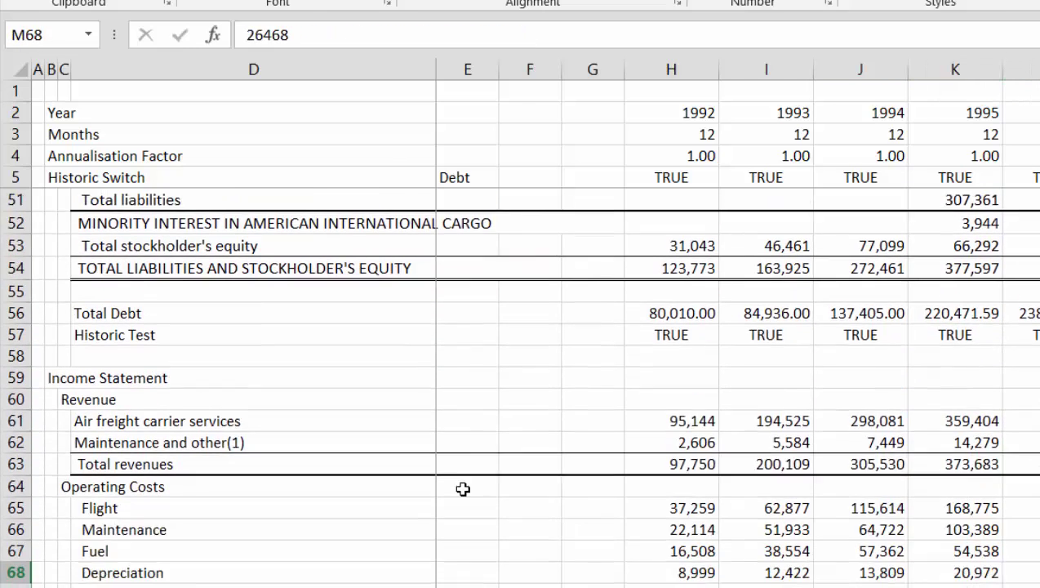
key(Down)
key(Left)
key(Left)
key(Left)
key(Left)
key(Left)
key(Down)
key(Down)
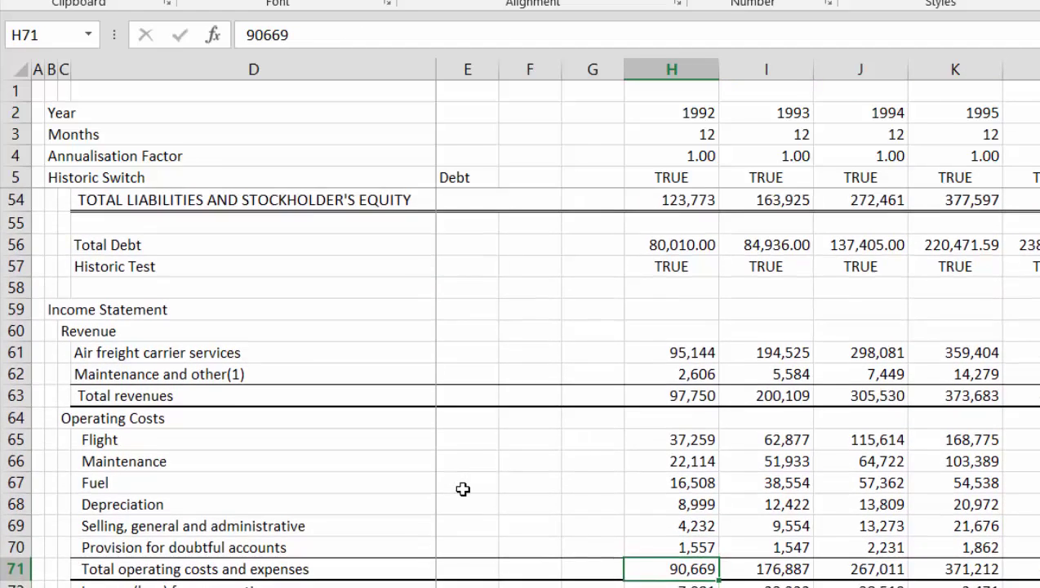
key(Down)
key(Up)
key(Up)
key(Up)
key(Up)
key(Down)
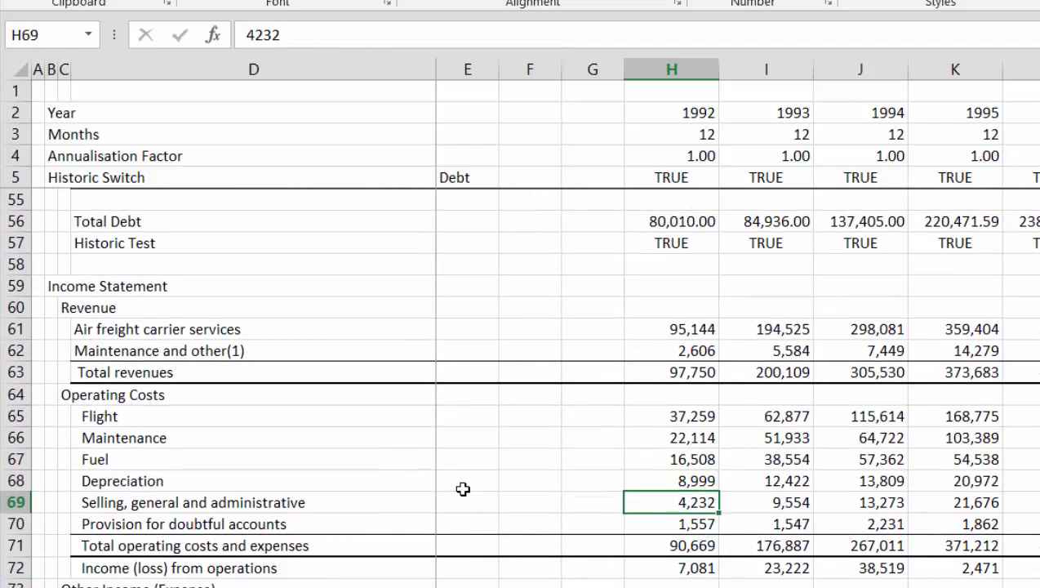
Examine the other income, net income and other financial data rows down to row 92.
key(Page_Down)
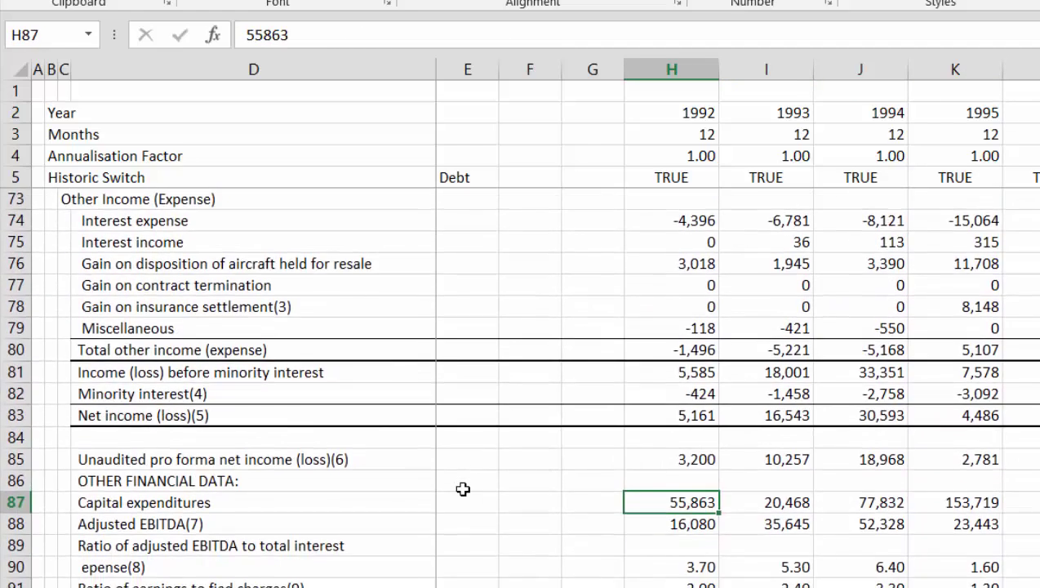
key(Page_Up)
key(Page_Down)
key(Down)
key(Down)
key(Down)
key(Down)
key(Down)
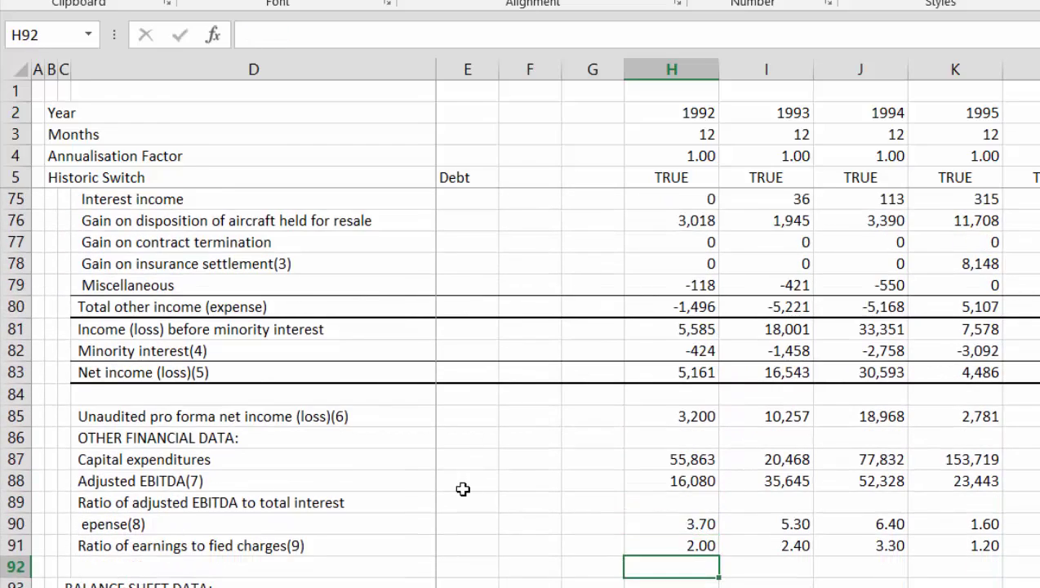
Examine the 1992 figures around minority interest, net income and capital expenditures in rows 81 to 92.
key(Down)
key(Down)
key(Up)
key(Up)
key(Up)
key(Up)
key(Up)
key(Up)
key(Up)
key(Up)
key(Up)
key(Up)
key(Up)
key(Up)
key(Up)
key(Down)
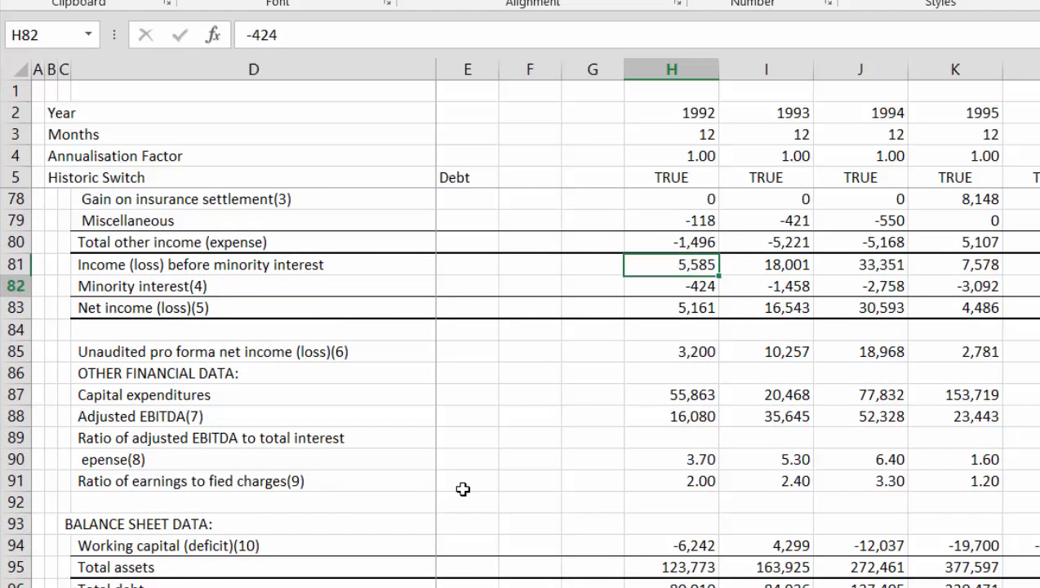
key(Down)
key(Down)
key(Down)
key(Down)
key(Down)
key(Down)
key(Up)
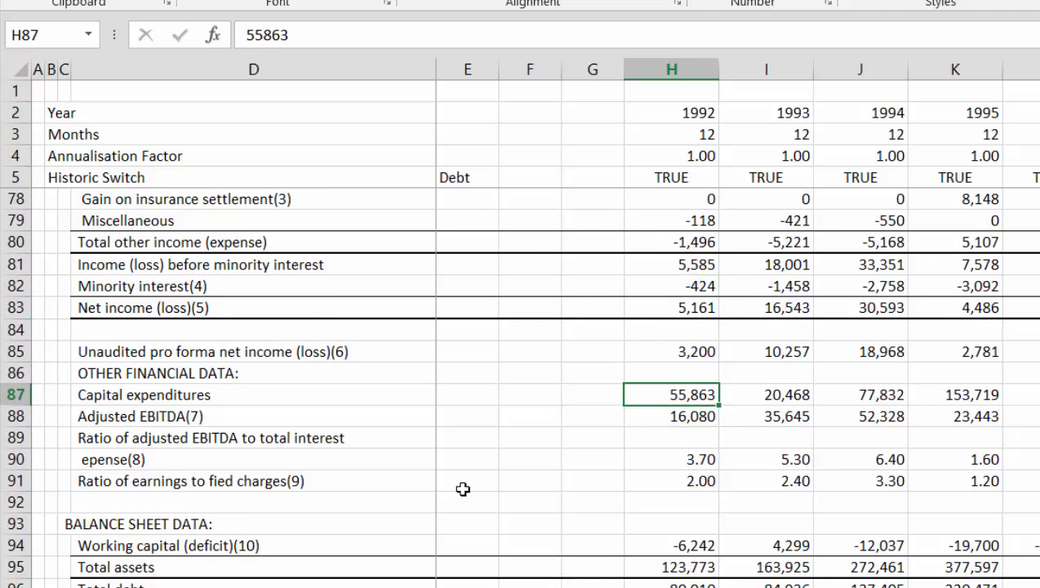
Compare the Adjusted EBITDA row with the Capital expenditures row across the historic years.
key(Down)
key(shift+Right)
key(shift+Right)
key(shift+Right)
key(shift+Right)
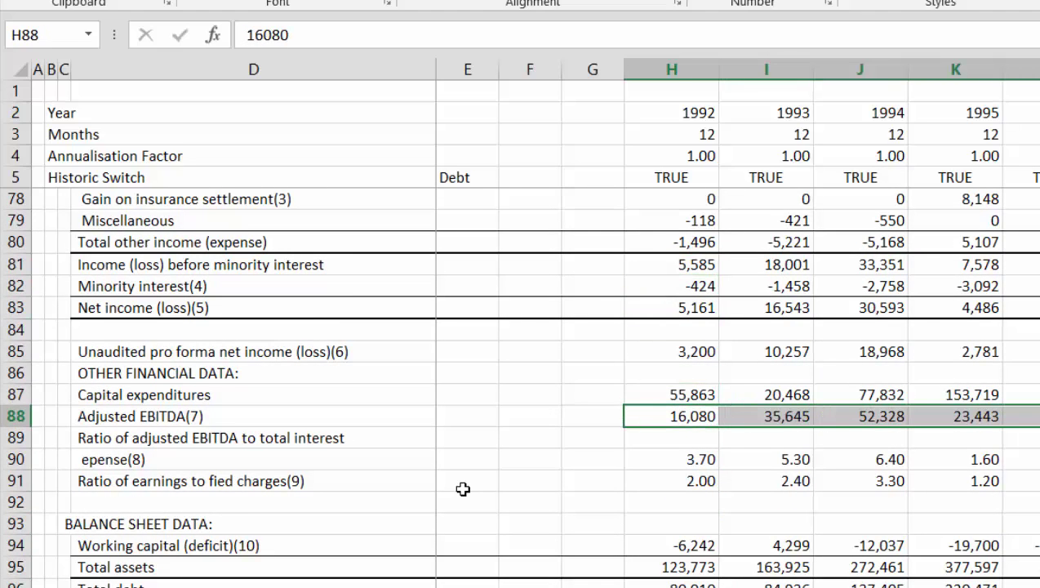
key(Up)
key(shift+Right)
key(shift+Right)
key(shift+Right)
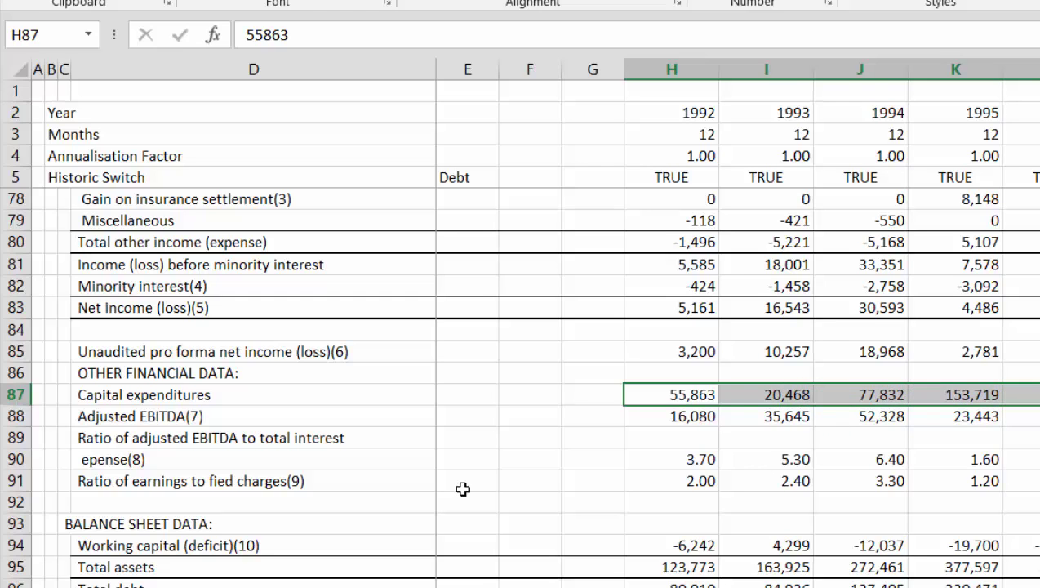
key(Down)
key(shift+Right)
key(shift+Right)
key(shift+Right)
key(shift+Right)
key(shift+Right)
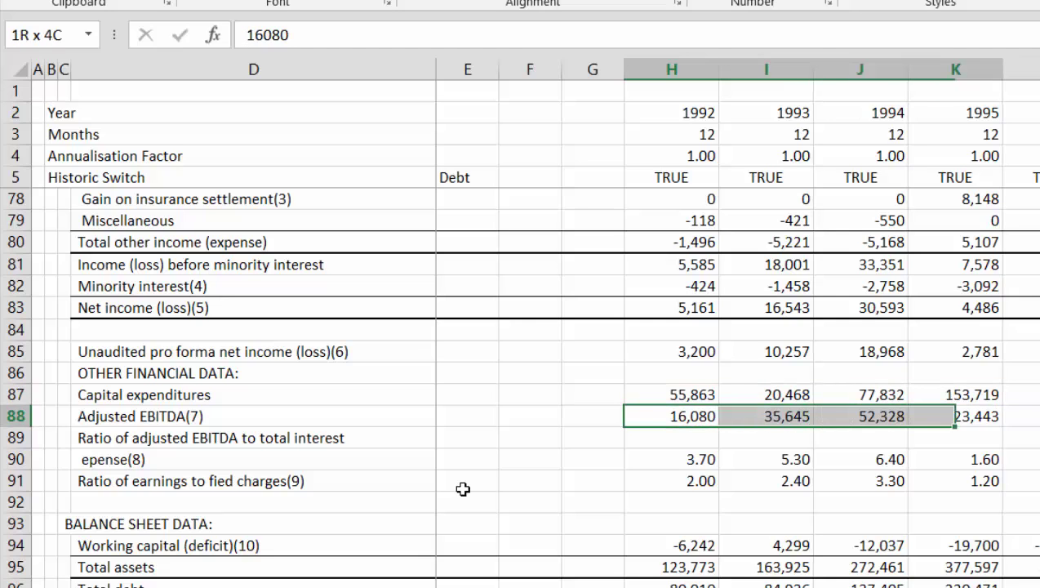
key(Up)
key(shift+Right)
key(shift+Right)
key(shift+Right)
key(shift+Right)
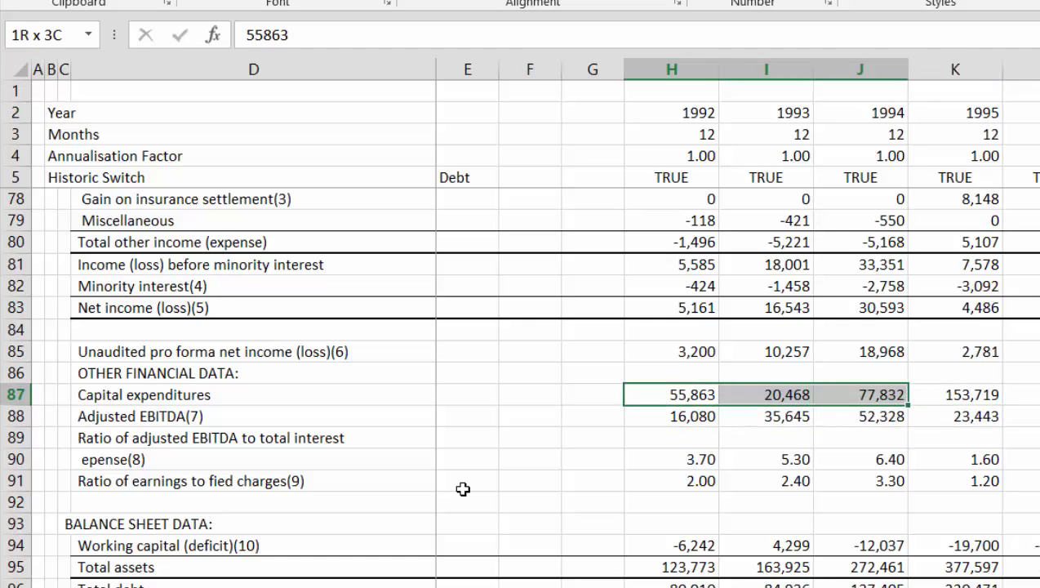
Review the 1992 income statement column from Adjusted EBITDA back up to the Total Debt formula in H56.
key(Down)
key(Up)
key(Up)
key(Up)
key(Up)
key(Up)
key(Up)
key(Up)
key(Up)
key(Up)
key(Up)
key(Up)
key(Up)
key(Up)
key(Up)
key(Up)
key(Up)
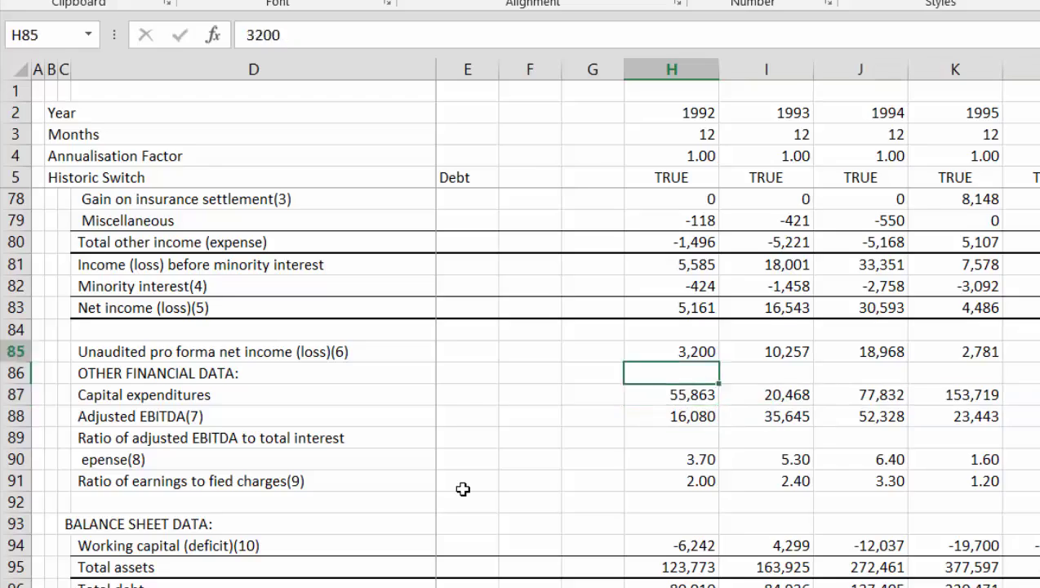
key(Up)
key(Up)
key(Up)
key(Up)
key(Up)
key(Up)
key(Up)
key(Up)
key(Up)
key(Up)
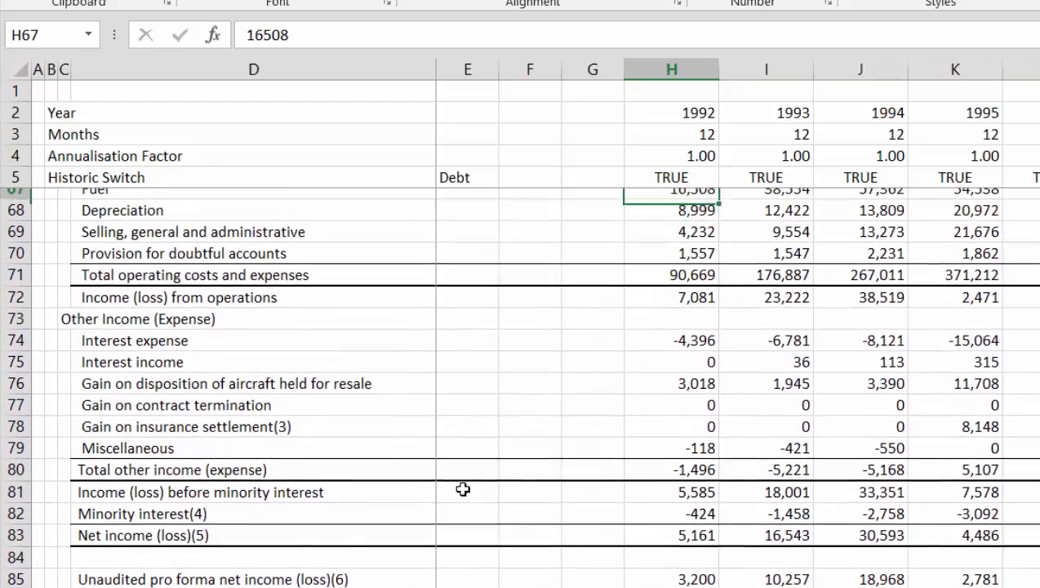
key(Up)
key(Up)
key(Up)
key(Up)
key(Up)
key(Up)
key(Up)
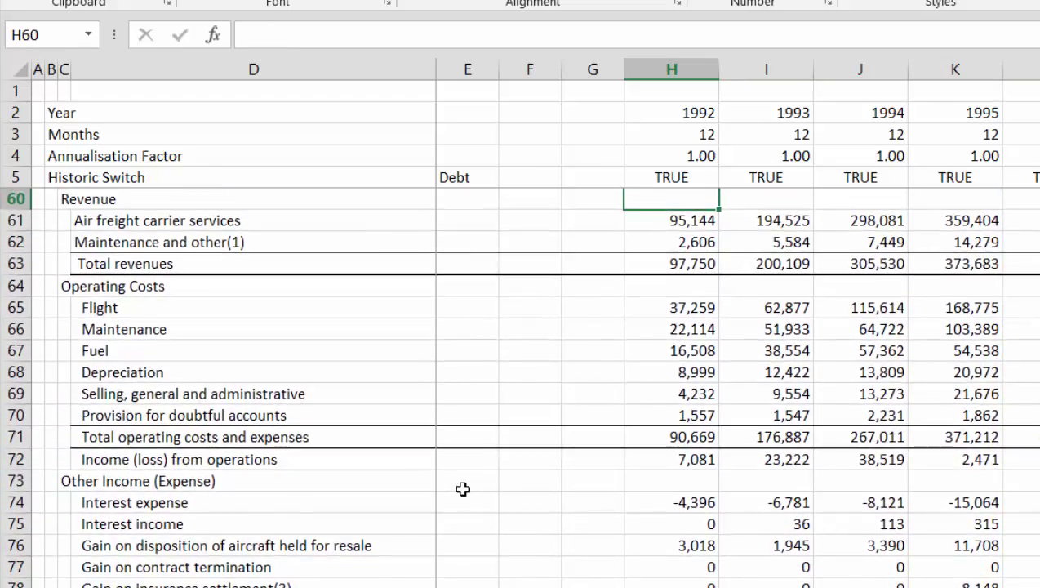
key(Down)
key(Down)
key(Up)
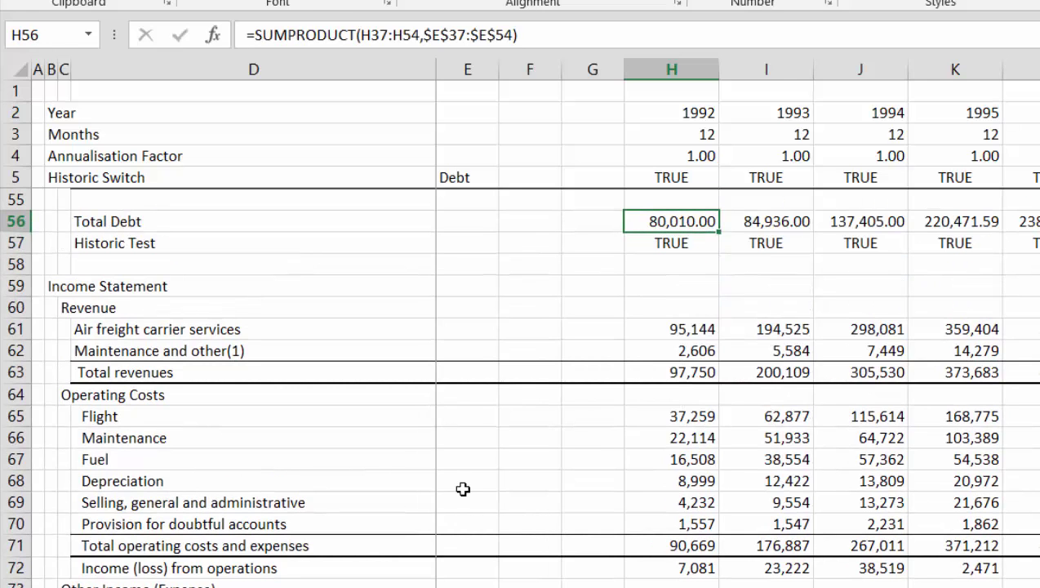
Examine the Total Debt values across the historic years together with the Historic Test row beneath.
key(shift+Right)
key(shift+Right)
key(shift+Right)
key(shift+Right)
key(shift+Right)
key(Down)
key(Left)
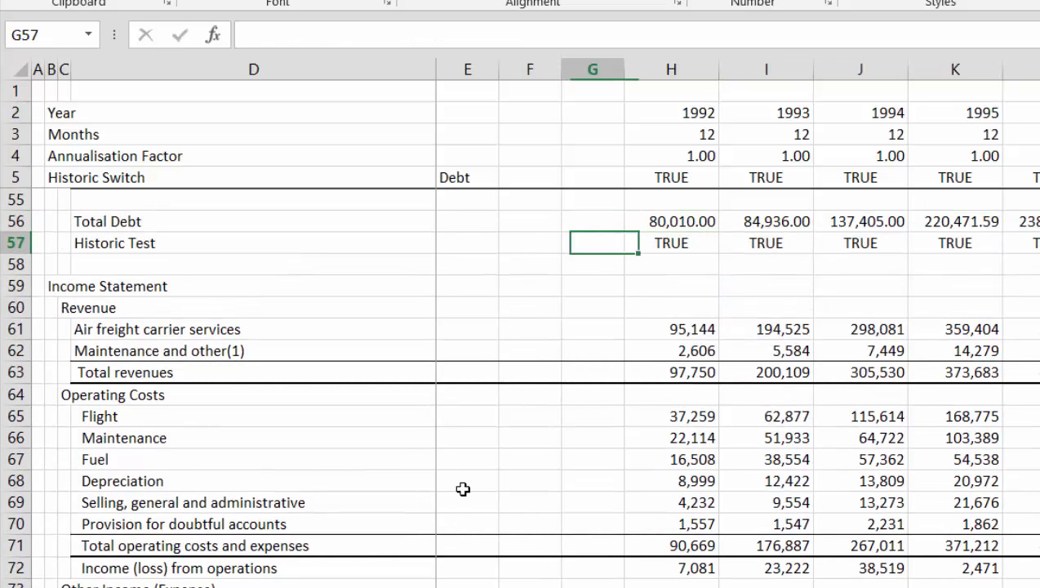
Review the income statement and other financial data rows down to the BALANCE SHEET DATA heading in row 93.
key(Left)
key(Down)
key(Down)
key(Down)
key(Down)
key(Down)
key(Down)
key(Down)
key(Down)
key(Down)
key(Down)
key(Down)
key(Down)
key(Down)
key(Down)
key(Down)
key(Down)
key(Down)
key(Down)
key(Down)
key(Down)
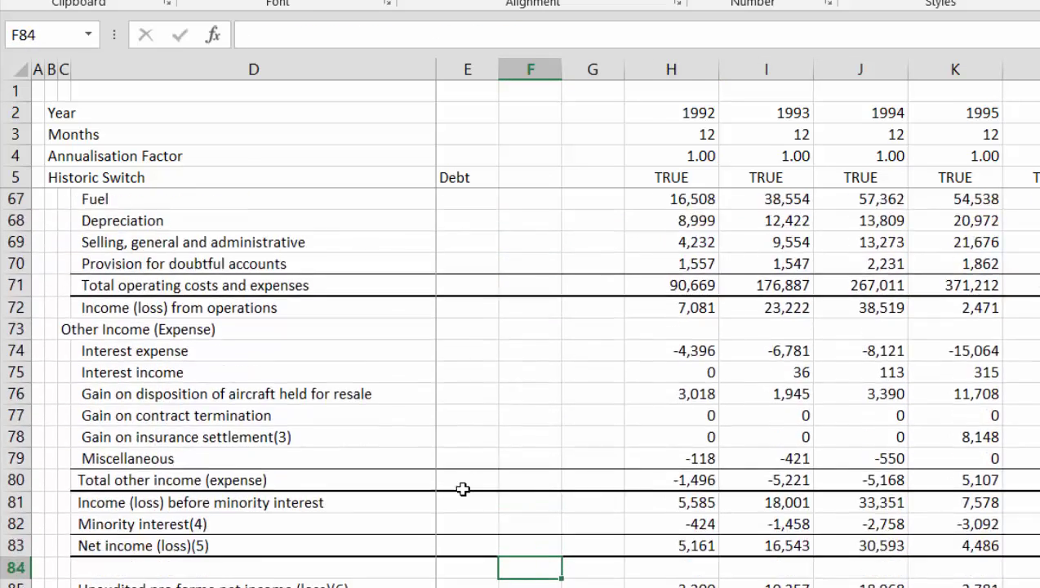
key(Down)
key(Down)
key(Down)
key(Down)
key(Down)
key(Down)
key(Down)
key(Down)
key(Down)
key(Down)
key(Up)
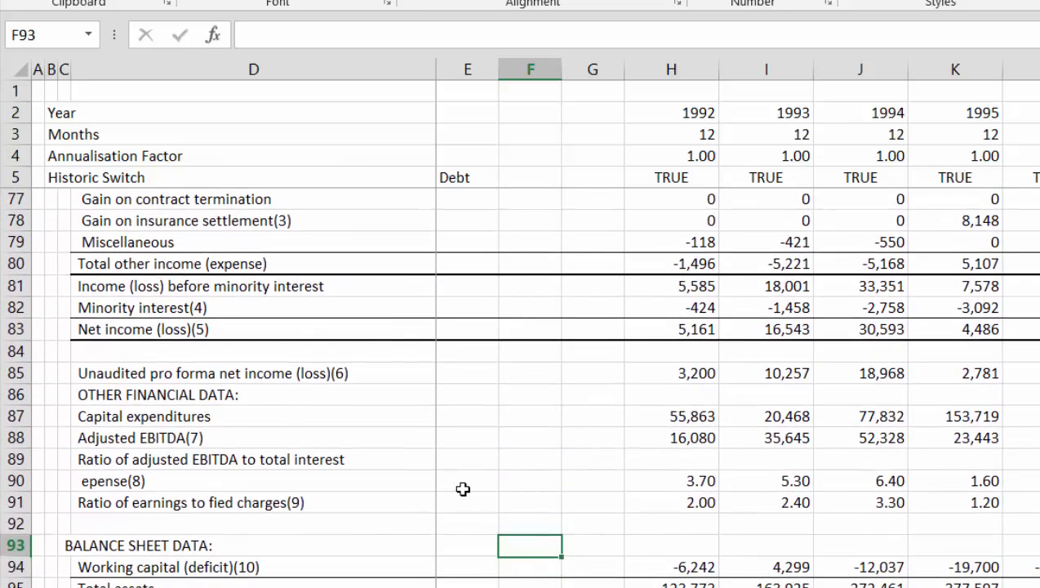
key(Right)
key(Right)
key(Up)
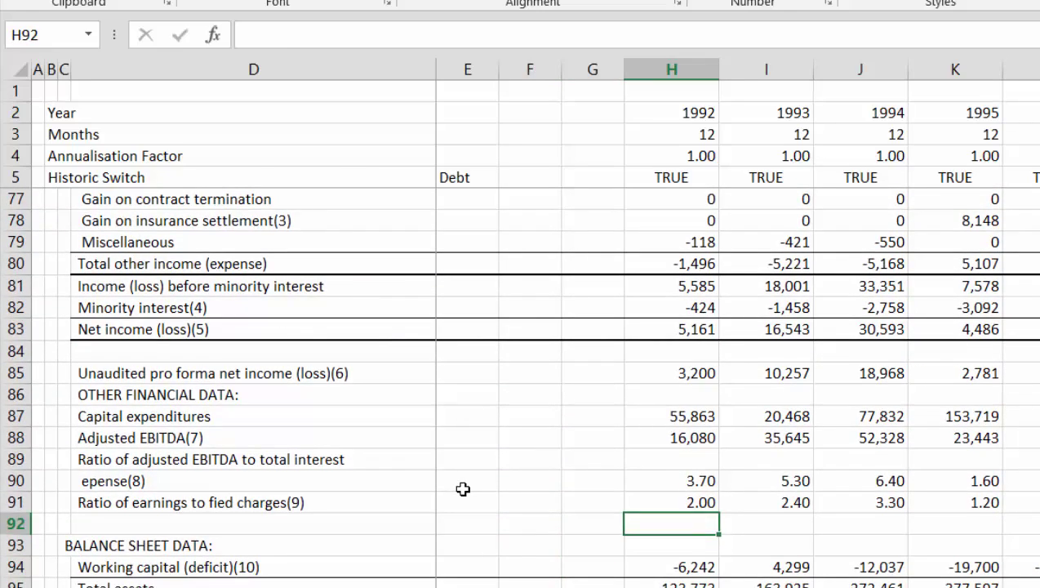
Review the 1992 figures from the earnings ratios back up to the Total revenues row.
key(Up)
key(Up)
key(Up)
key(Up)
key(Up)
key(Up)
key(Up)
key(Up)
key(Up)
key(Up)
key(Up)
key(Up)
key(Up)
key(Up)
key(Up)
key(Up)
key(Up)
key(Up)
key(Up)
key(Up)
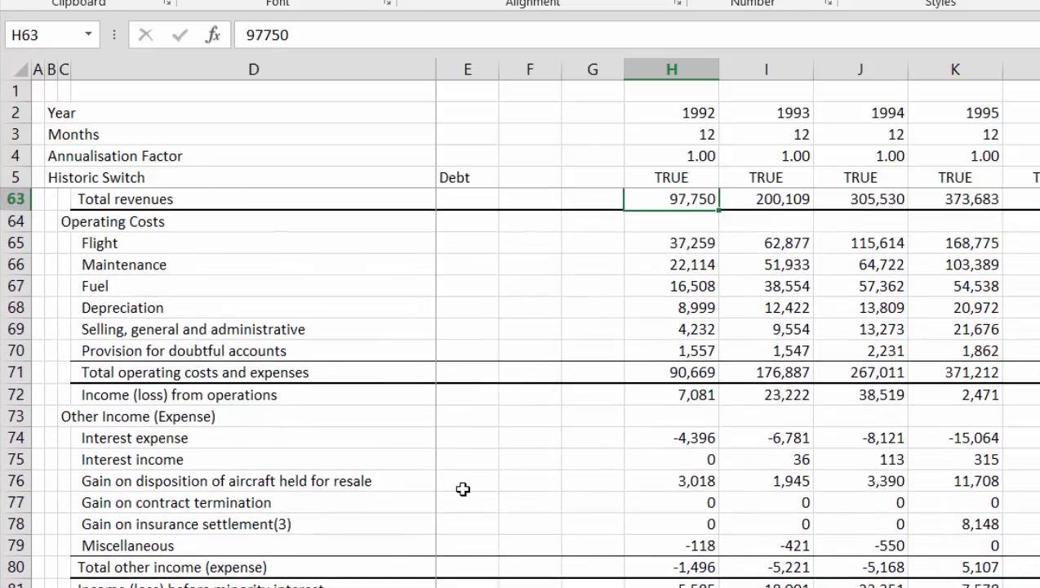
Examine the operating costs down to row 72, and the Income (loss) from operations across the years to column M.
key(Down)
key(Down)
key(Down)
key(Down)
key(Down)
key(Down)
key(Down)
key(Down)
key(Down)
key(Right)
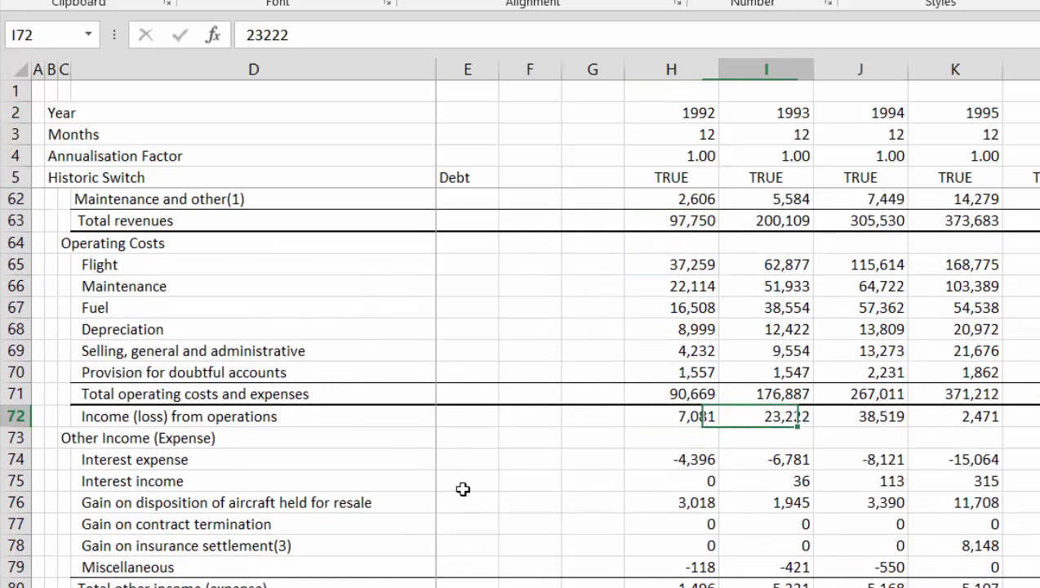
key(Right)
key(Right)
key(Right)
key(Right)
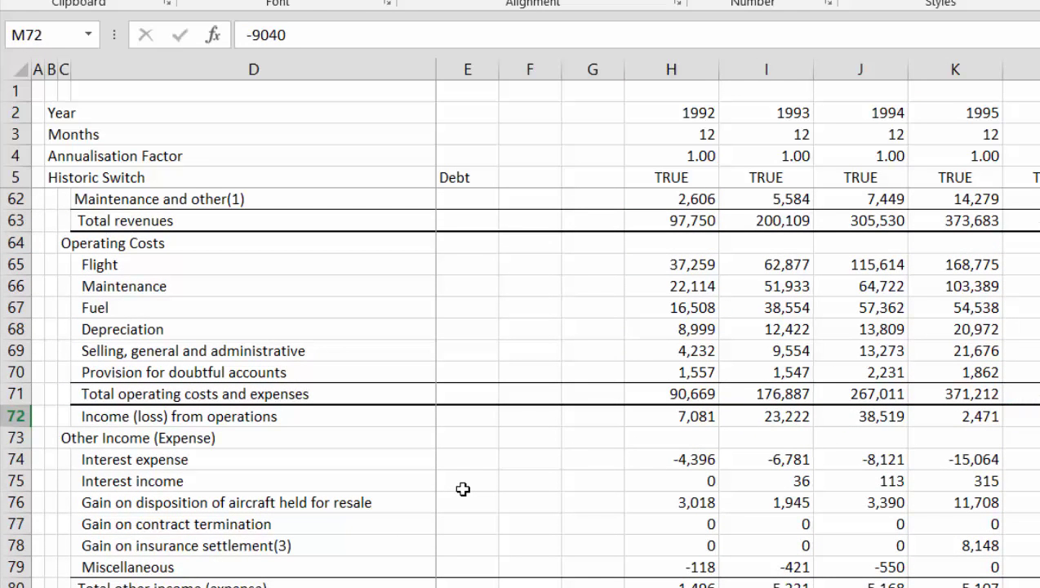
Examine the column M figures from Selling, general and administrative in row 69 down to Interest expense in row 74.
key(Up)
key(Up)
key(Up)
key(Up)
key(Down)
key(Down)
key(Up)
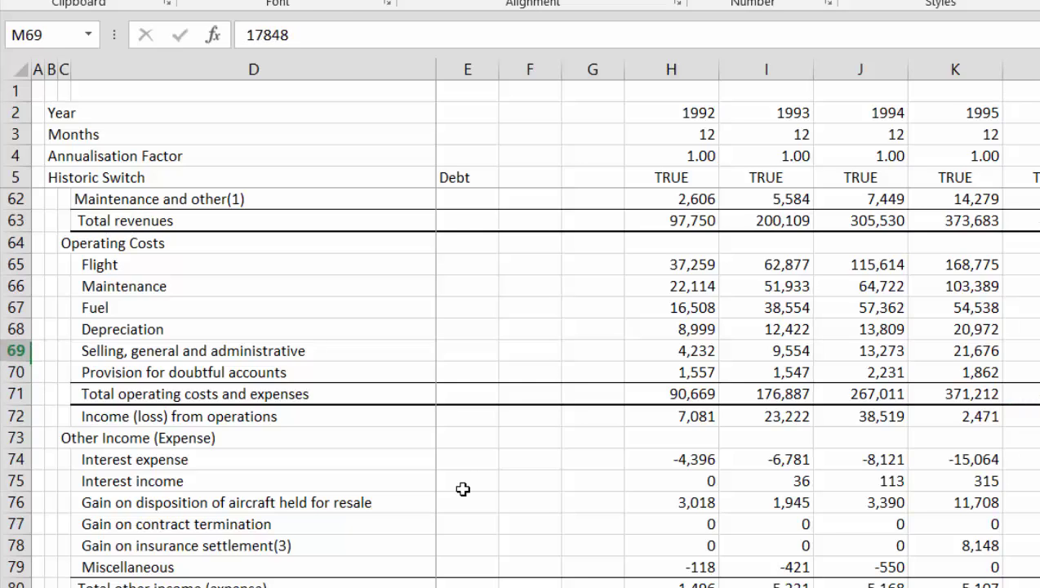
key(Down)
key(Down)
key(Down)
key(Down)
key(Down)
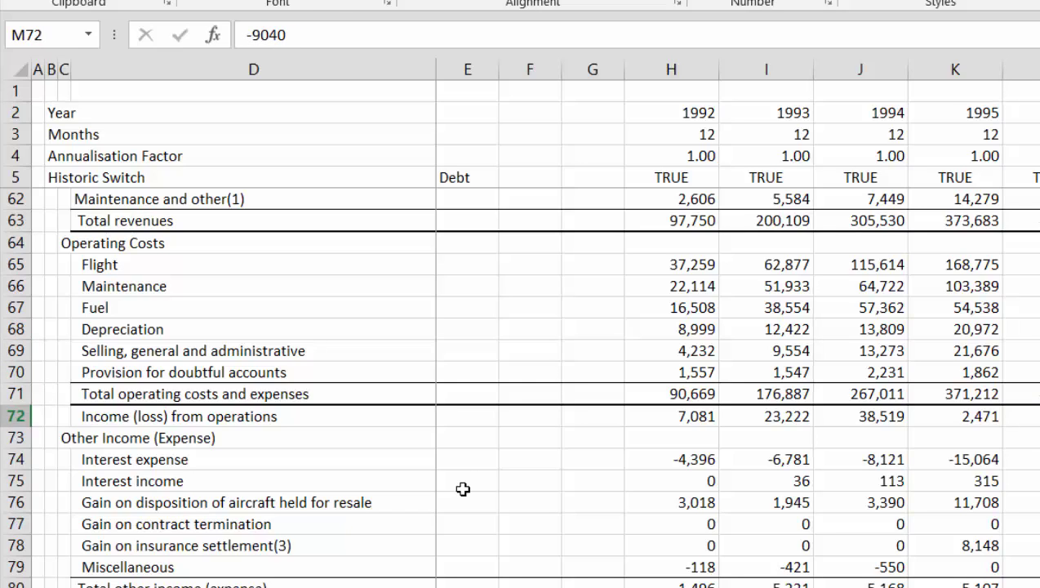
key(Up)
key(Up)
key(Up)
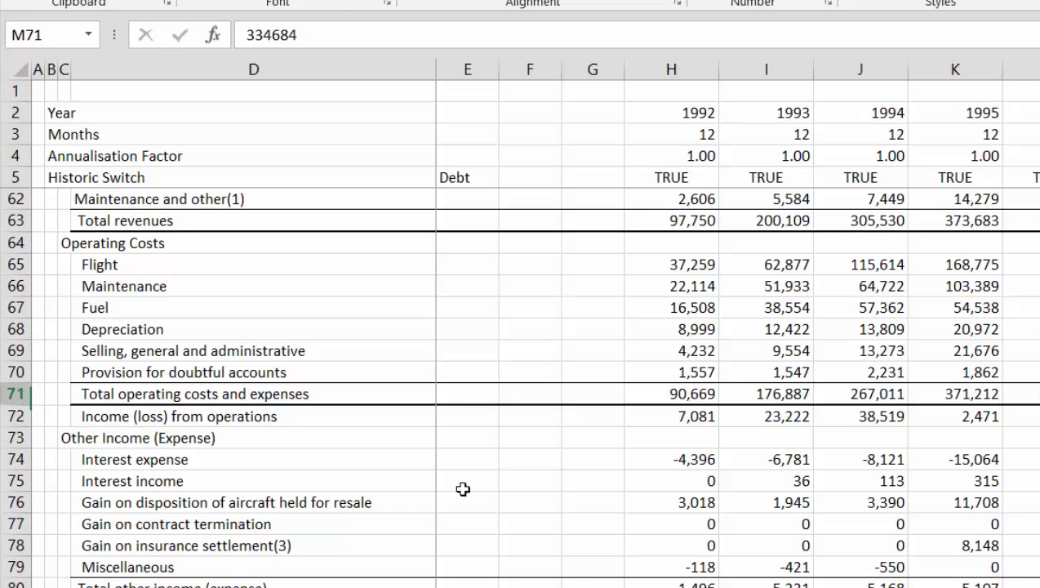
key(Down)
key(Down)
key(Down)
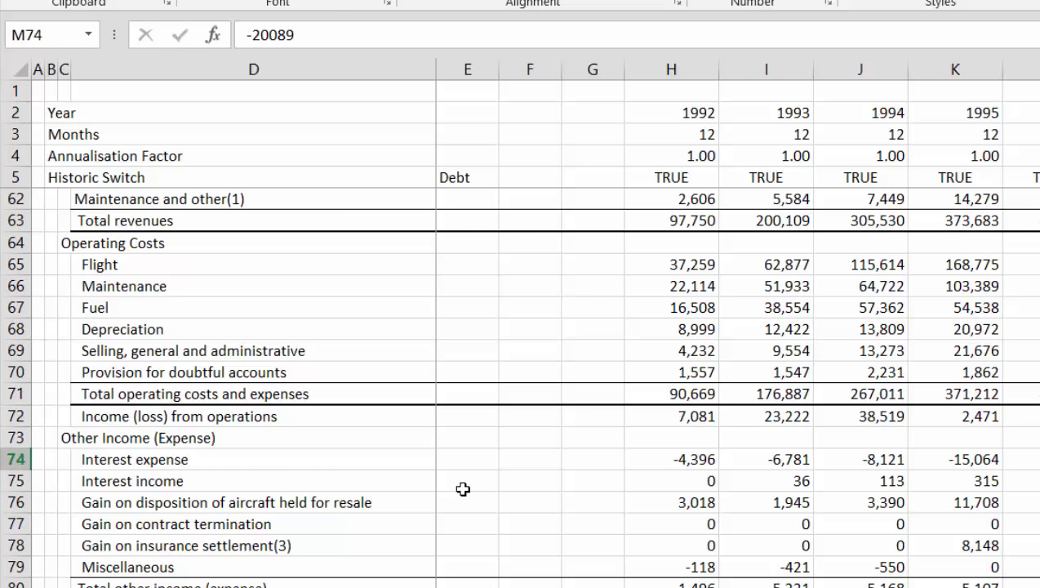
Review the other income, net income and other financial data in column M down to row 89.
key(Down)
key(Down)
key(Down)
key(Down)
key(Down)
key(Down)
key(Down)
key(Down)
key(Down)
key(Down)
key(Down)
key(Down)
key(Down)
key(Down)
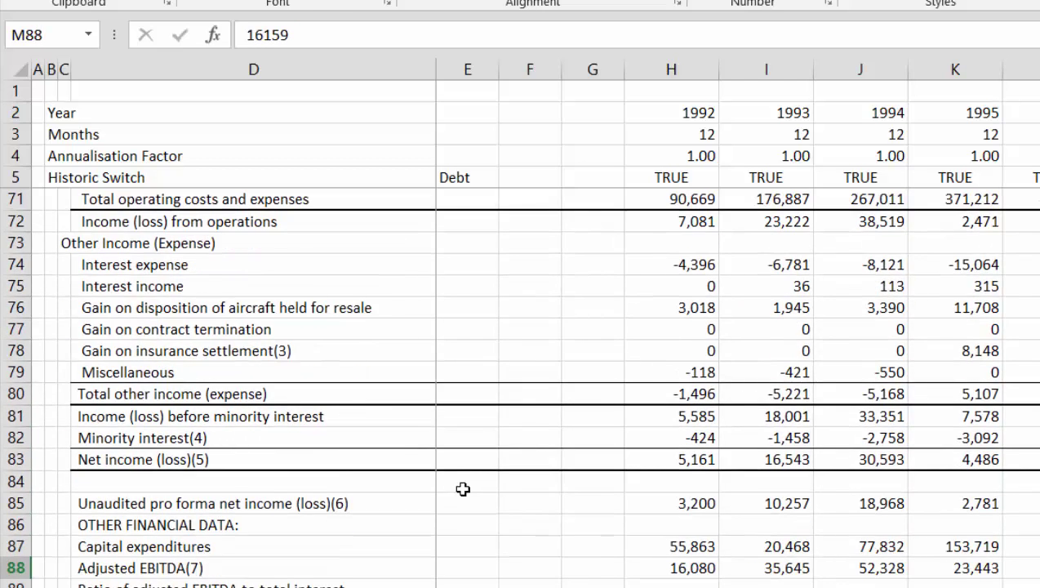
key(Down)
key(Up)
key(Down)
key(Down)
key(Down)
key(Down)
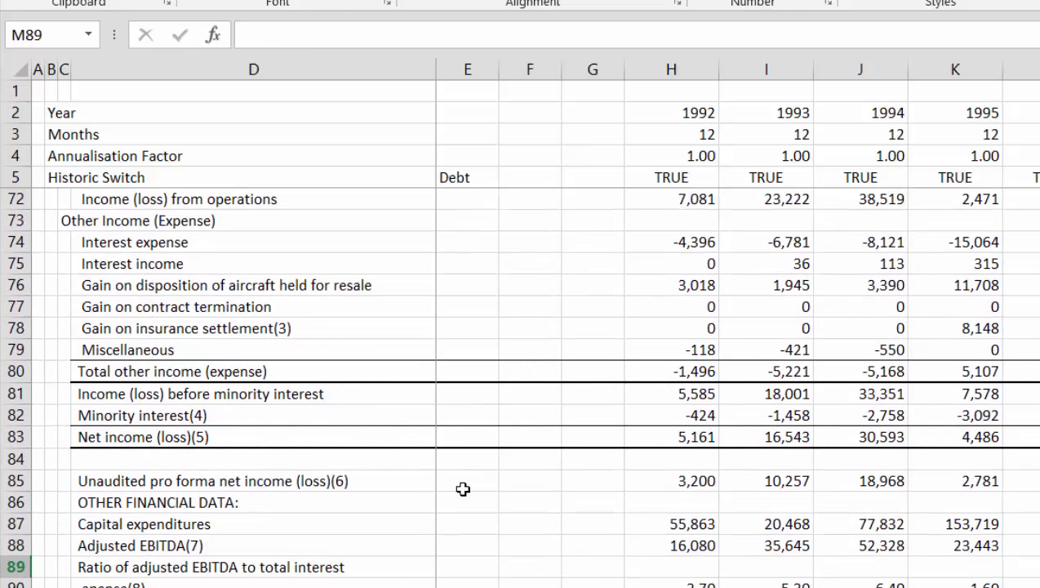
Review the balance sheet data, operating data and Operating Analysis section down to the Price per Pound row 110.
key(Down)
key(Down)
key(Down)
key(Down)
key(Down)
key(Down)
key(Down)
key(Down)
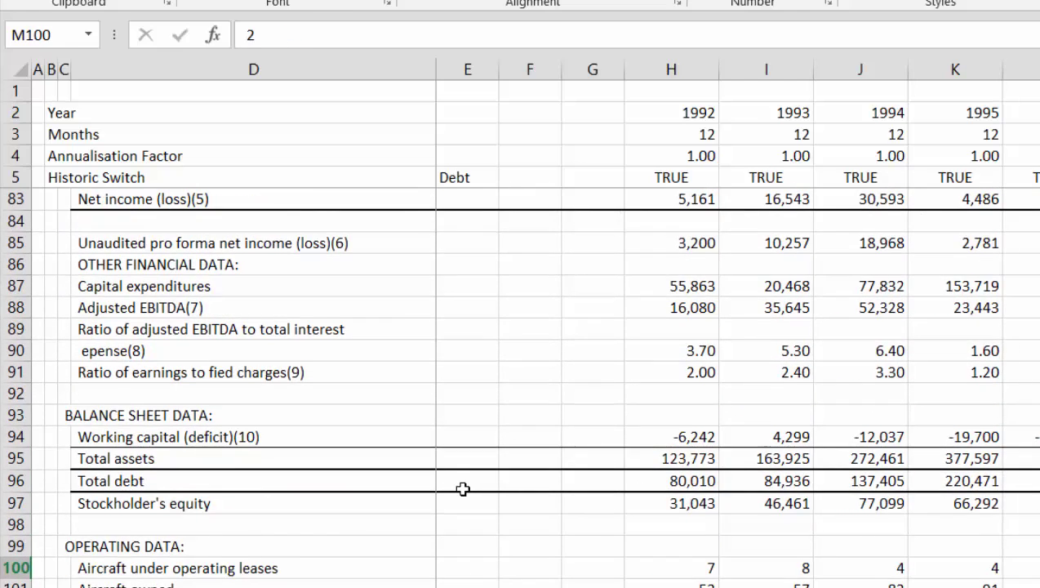
key(Down)
key(Down)
key(Down)
key(Down)
key(Down)
key(Down)
key(Down)
key(Down)
key(Down)
key(Down)
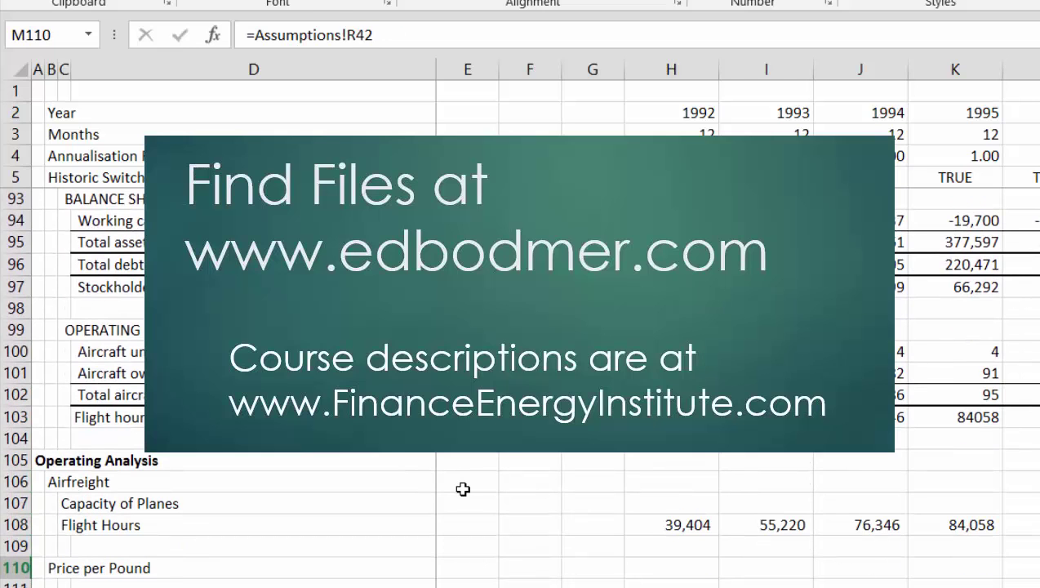
Return to cell A7 in the Balance Sheet heading row beneath Historic Financial Statements.
key(Left)
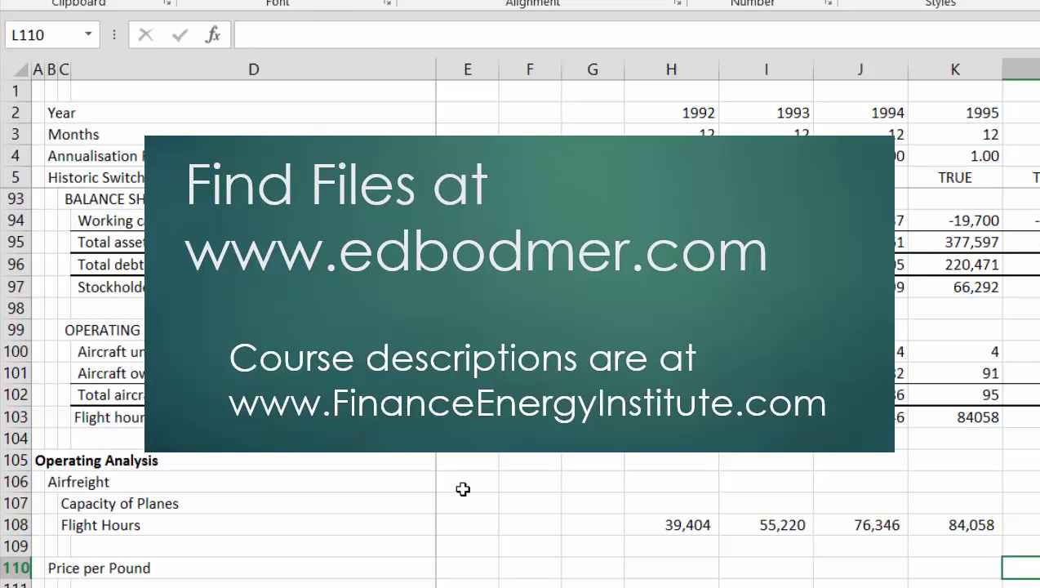
key(Up)
key(Page_Up)
key(Page_Up)
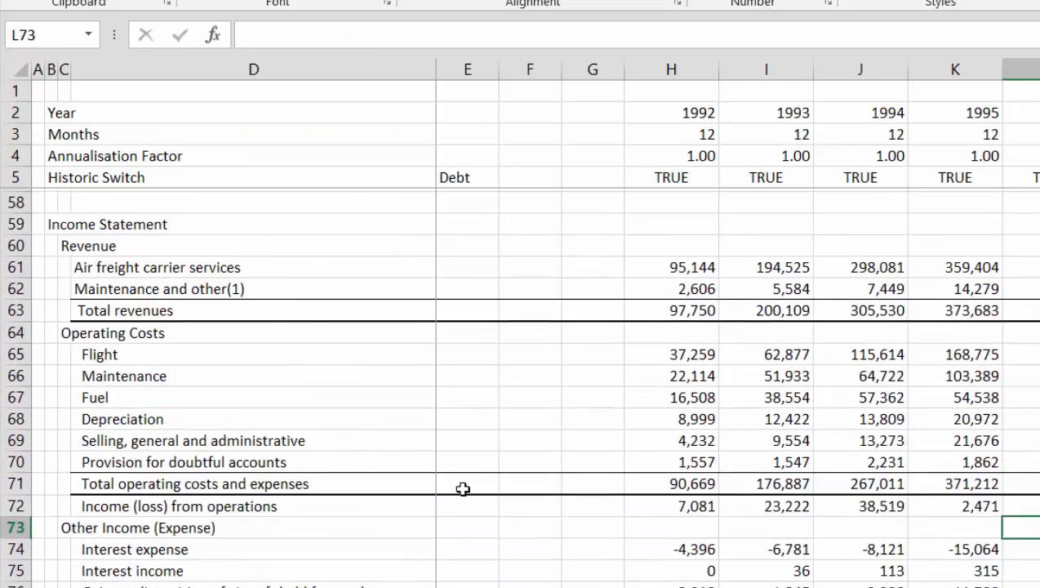
key(Page_Up)
key(Page_Up)
key(Page_Up)
key(Home)
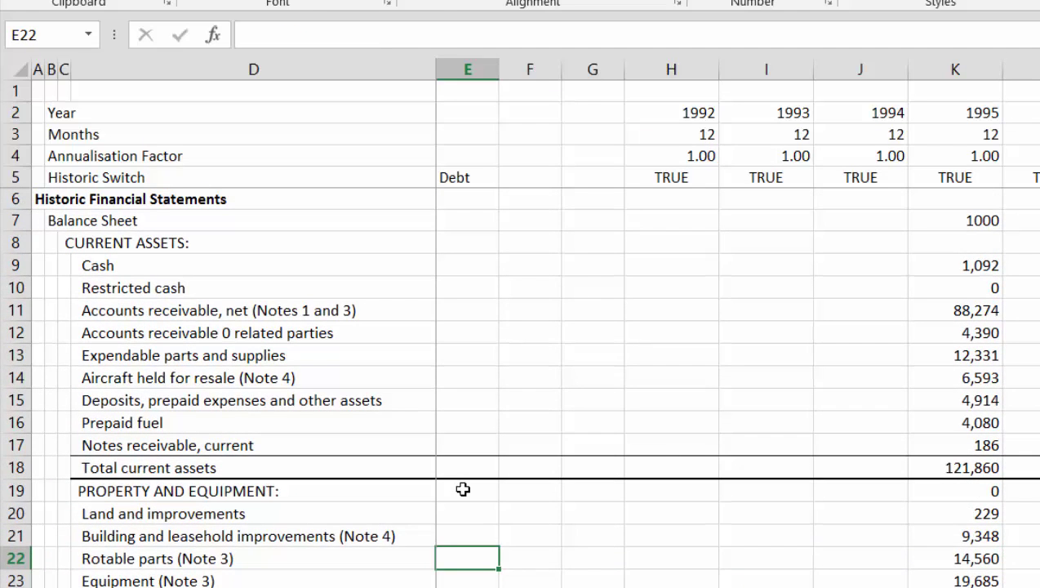
key(Left)
key(Left)
key(Left)
key(Left)
key(Up)
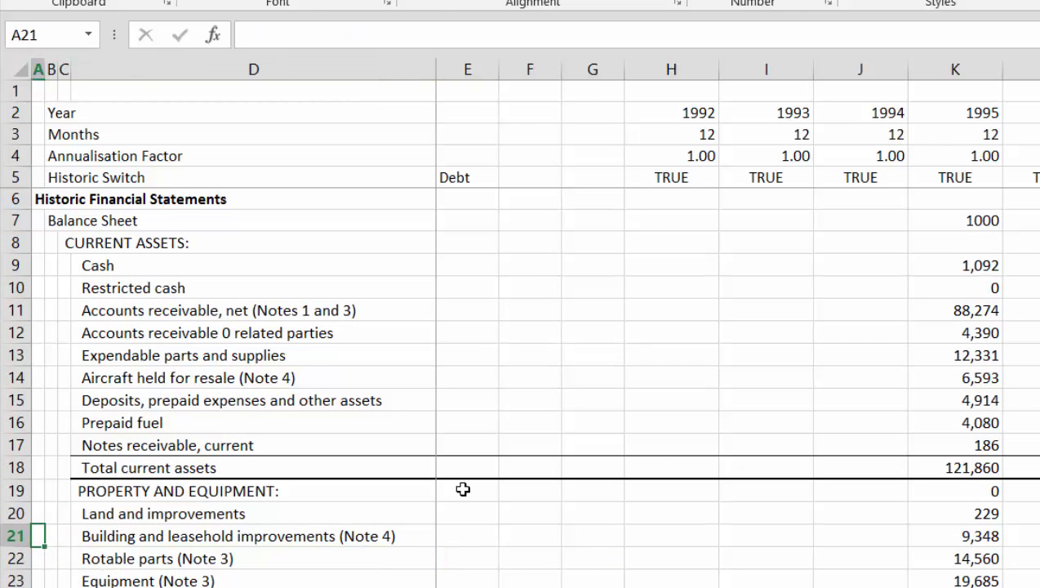
key(Up)
key(Up)
key(Up)
key(Up)
key(Up)
key(Up)
key(Up)
key(Up)
key(Up)
key(Up)
key(Up)
key(Up)
key(Up)
key(Up)
key(shift+space)
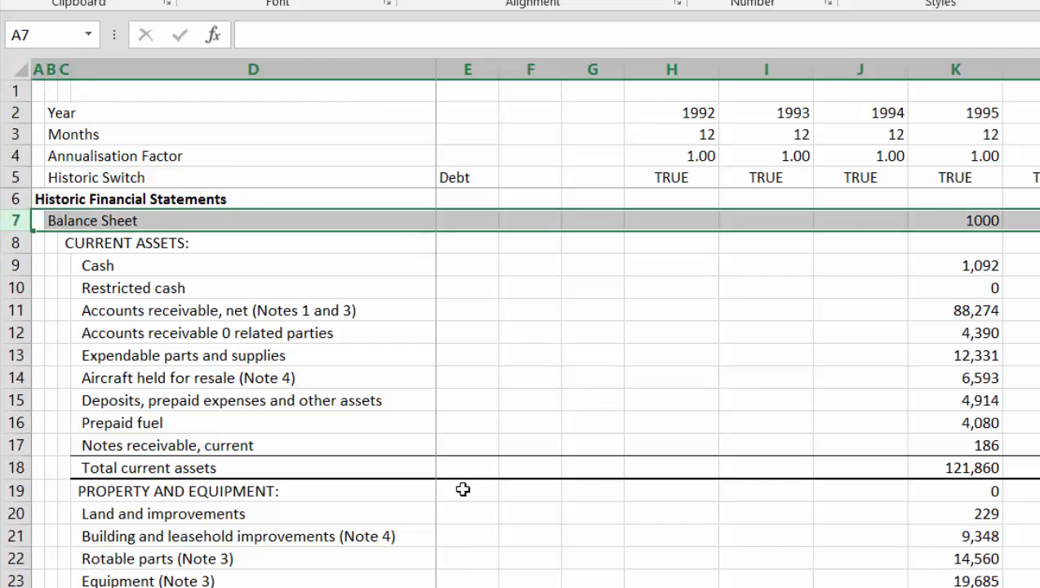
key(shift+Down)
key(shift+Down)
key(shift+Down)
key(shift+Down)
key(shift+Down)
key(shift+Down)
key(shift+Down)
key(shift+Down)
key(shift+Down)
key(shift+Down)
key(shift+Down)
key(shift+Down)
key(shift+Down)
key(shift+Down)
key(shift+Down)
key(shift+Down)
key(shift+Down)
key(shift+Down)
key(shift+Down)
key(shift+Down)
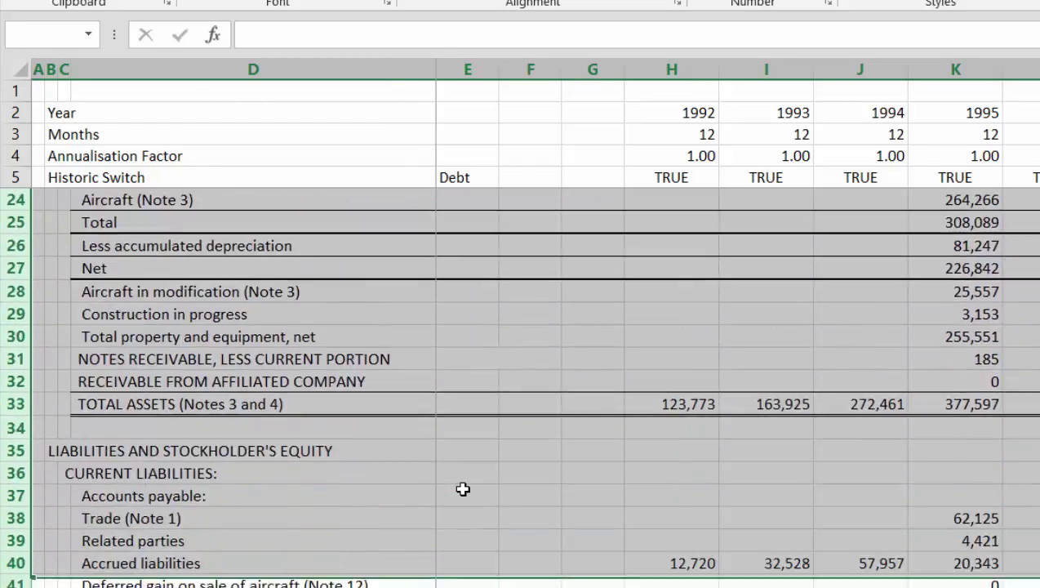
key(shift+Down)
key(shift+Down)
key(shift+Down)
key(shift+Down)
key(shift+Down)
key(shift+Down)
key(shift+Down)
key(shift+Down)
key(shift+Down)
key(shift+Down)
key(shift+Down)
key(shift+Down)
key(shift+Down)
key(shift+Down)
key(shift+Down)
key(shift+Down)
key(shift+Down)
key(shift+Down)
key(shift+Down)
key(shift+Down)
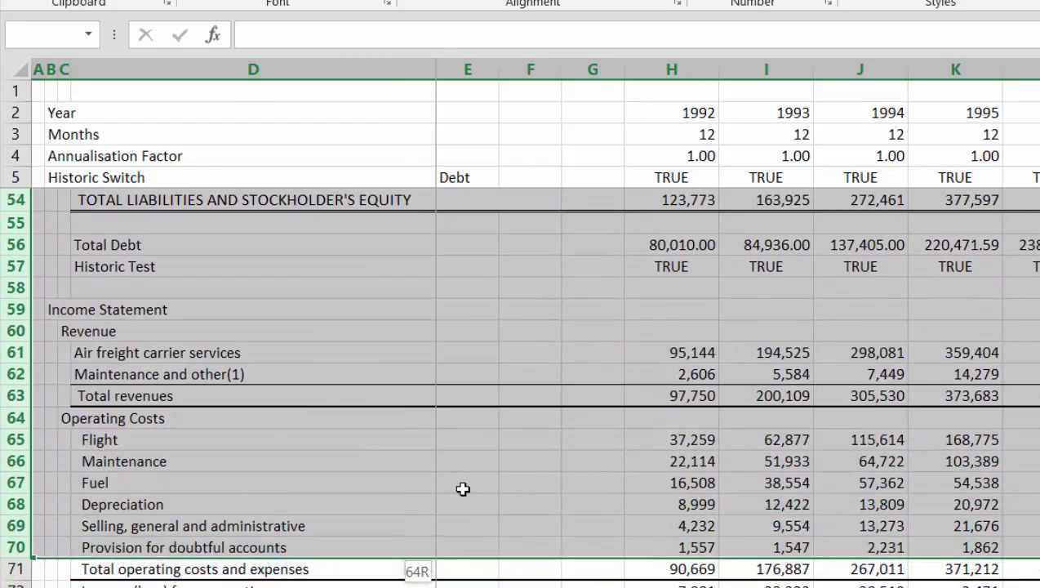
key(shift+Up)
key(shift+Up)
key(shift+Up)
key(shift+Up)
key(shift+Up)
key(shift+Up)
key(shift+Up)
key(shift+Up)
key(shift+Up)
key(shift+Up)
key(shift+Up)
key(shift+Up)
key(shift+Up)
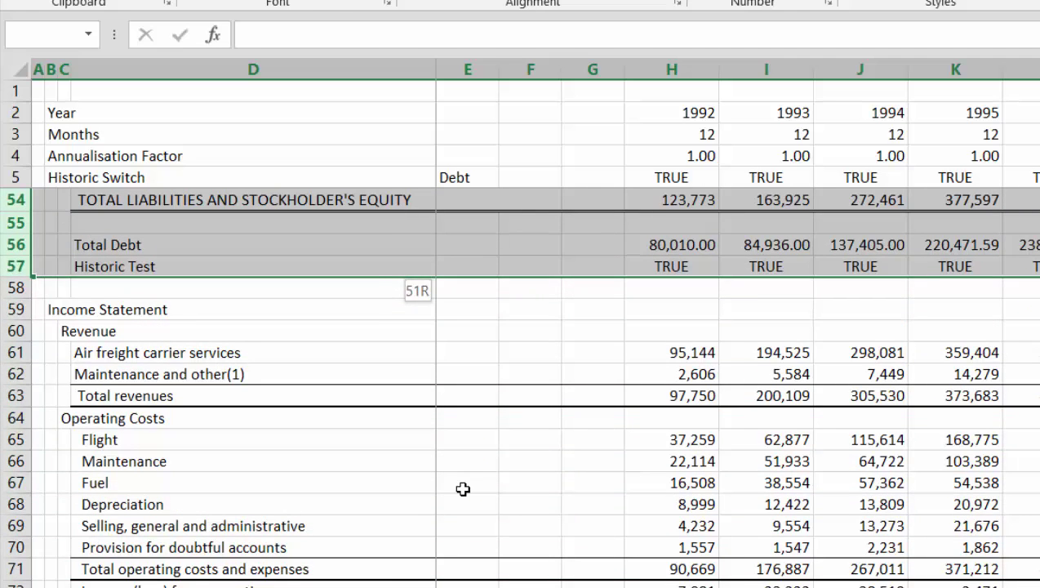
key(shift+Down)
key(Up)
key(Down)
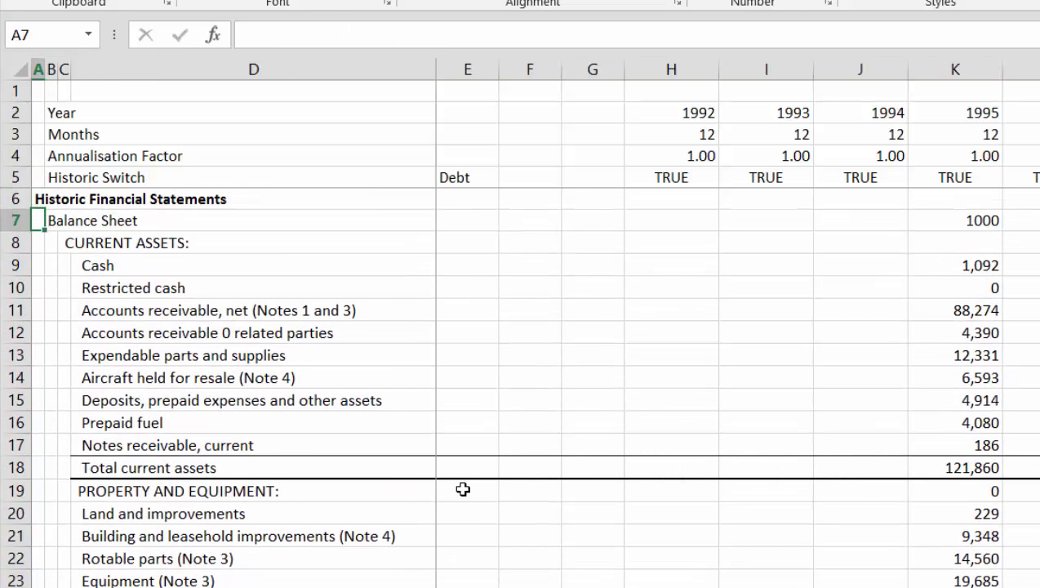
Group the balance sheet rows 8 to 58 beneath the Balance Sheet heading and collapse the group.
key(Down)
key(shift+space)
key(shift+Down)
key(shift+Down)
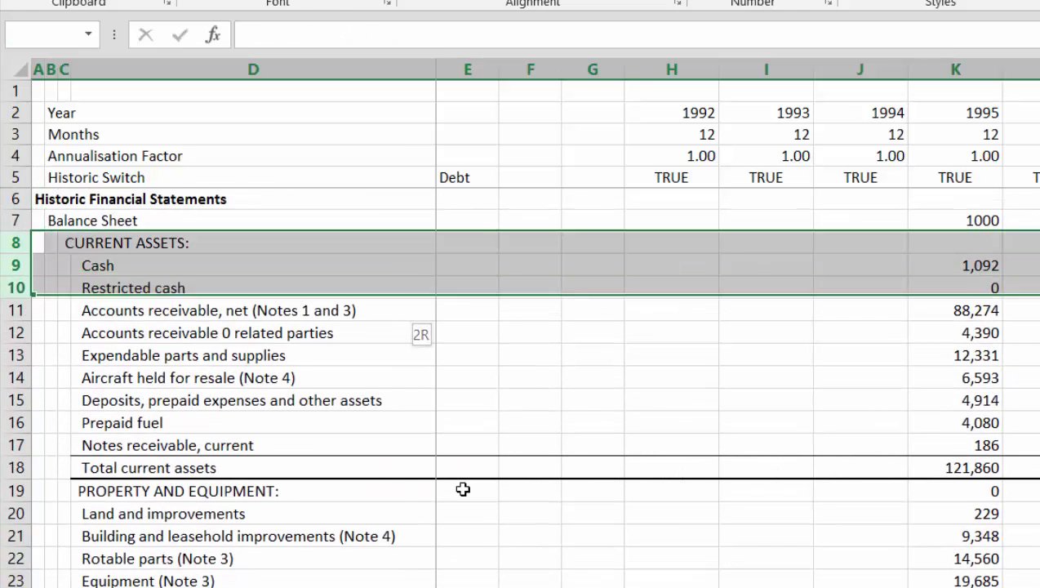
key(shift+Down)
key(shift+Down)
key(shift+Down)
key(shift+Down)
key(shift+Down)
key(shift+Down)
key(shift+Down)
key(shift+Down)
key(shift+Down)
key(shift+Down)
key(shift+Down)
key(shift+Down)
key(shift+Down)
key(shift+Down)
key(shift+Down)
key(shift+Down)
key(shift+Down)
key(shift+Down)
key(shift+Down)
key(shift+Down)
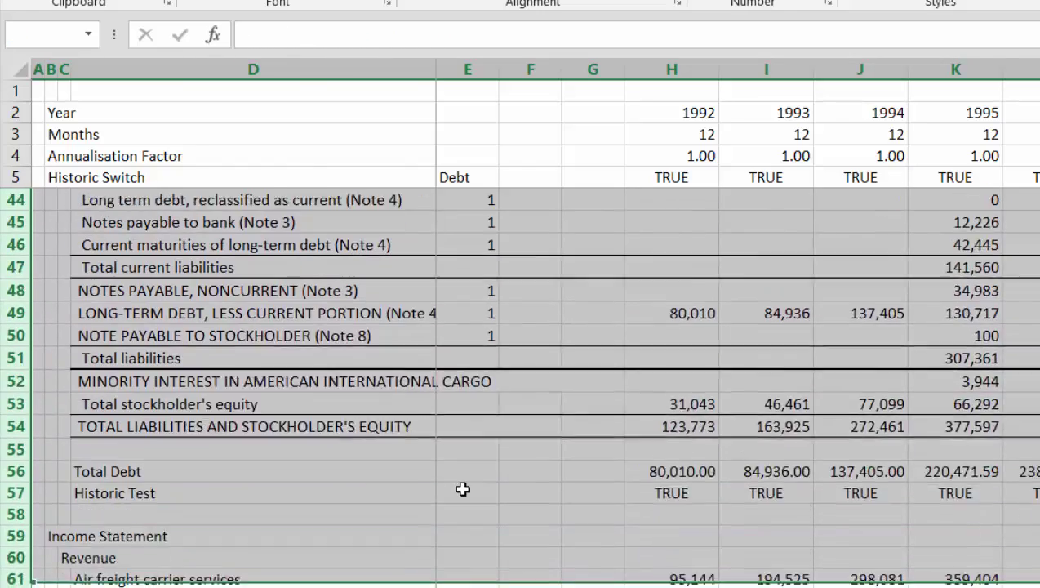
key(shift+Up)
key(shift+Up)
key(shift+Up)
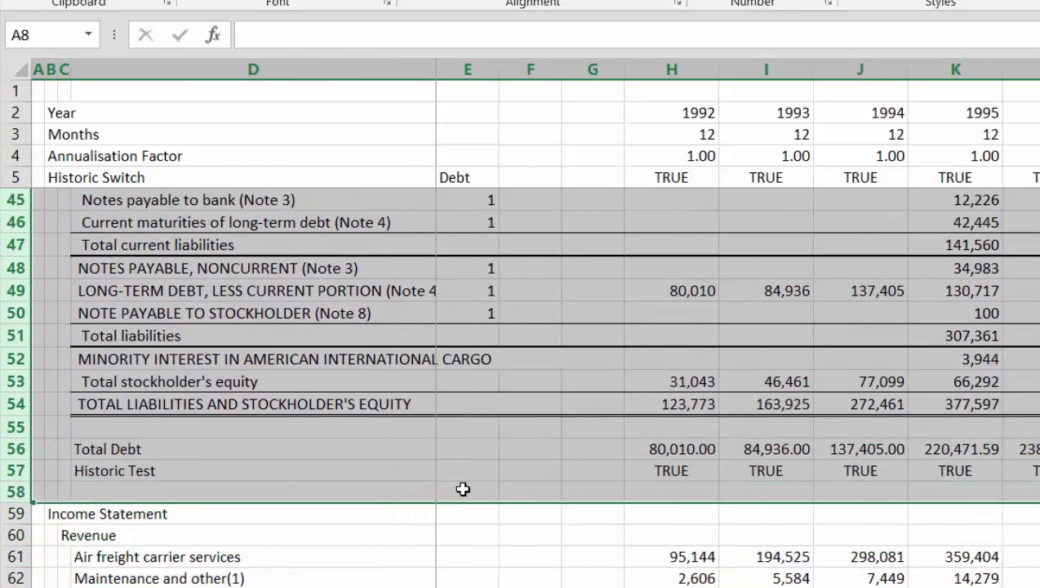
key(alt+shift+Right)
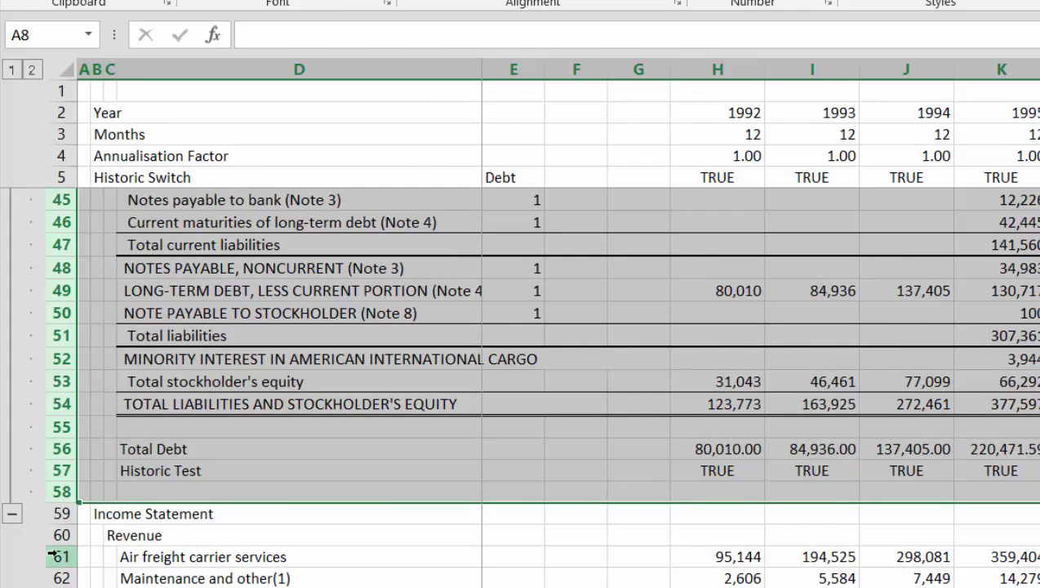
click(11, 517)
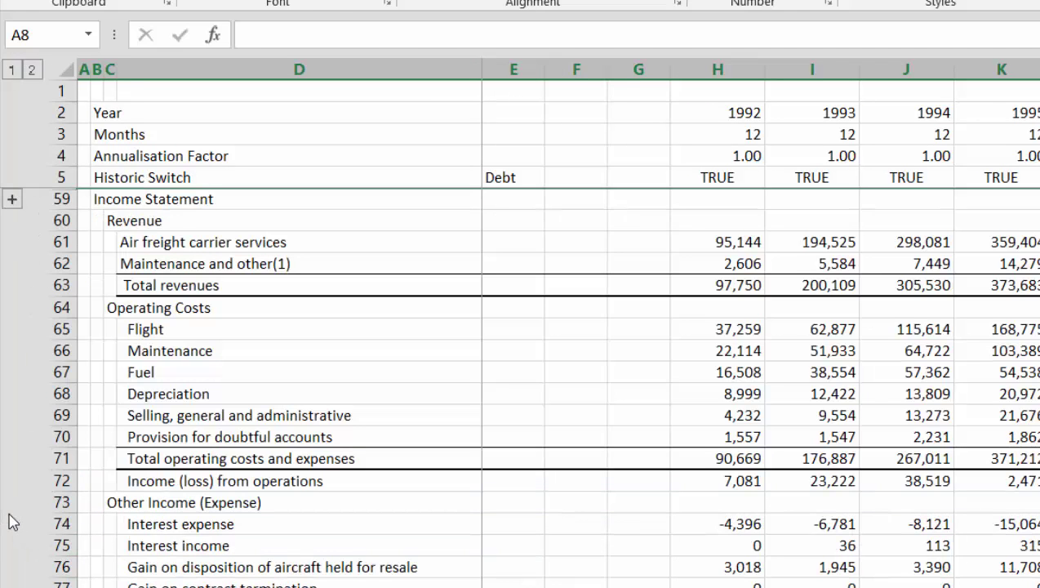
Group the income statement rows 60 to 91 beneath the Income Statement heading and collapse the group.
key(Down)
key(Down)
key(Up)
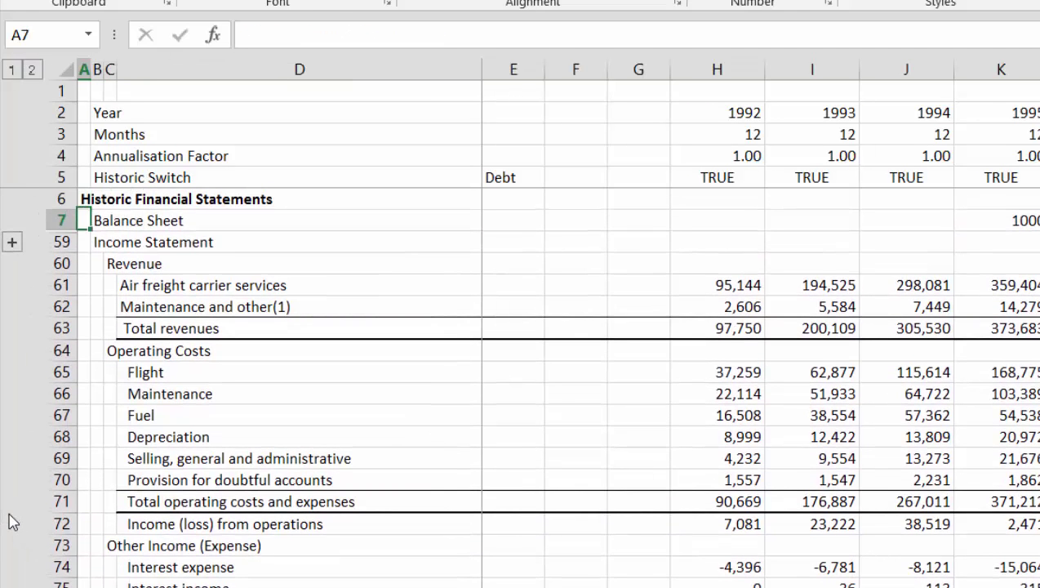
key(Down)
key(shift+space)
key(shift+Down)
key(shift+Down)
key(shift+Down)
key(shift+Down)
key(shift+Down)
key(shift+Down)
key(shift+Down)
key(shift+Down)
key(shift+Down)
key(shift+Down)
key(shift+Down)
key(shift+Down)
key(shift+Down)
key(shift+Down)
key(shift+Down)
key(shift+Down)
key(shift+Down)
key(shift+Down)
key(shift+Down)
key(shift+Down)
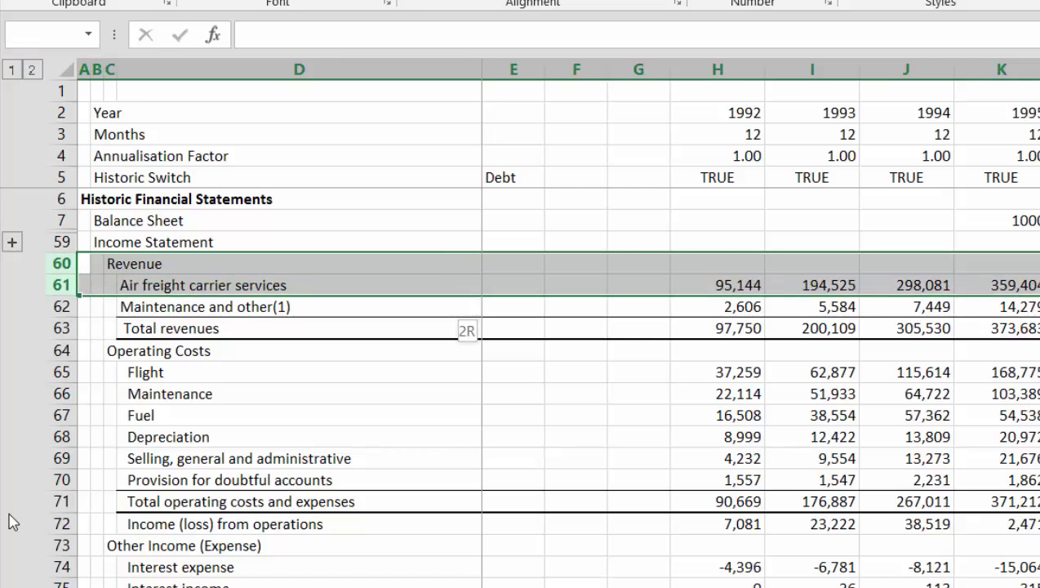
key(shift+Down)
key(shift+Down)
key(shift+Down)
key(shift+Down)
key(shift+Down)
key(shift+Down)
key(shift+Down)
key(shift+Down)
key(shift+Down)
key(shift+Down)
key(shift+Down)
key(shift+Down)
key(shift+Down)
key(shift+Down)
key(shift+Down)
key(shift+Down)
key(shift+Down)
key(shift+Down)
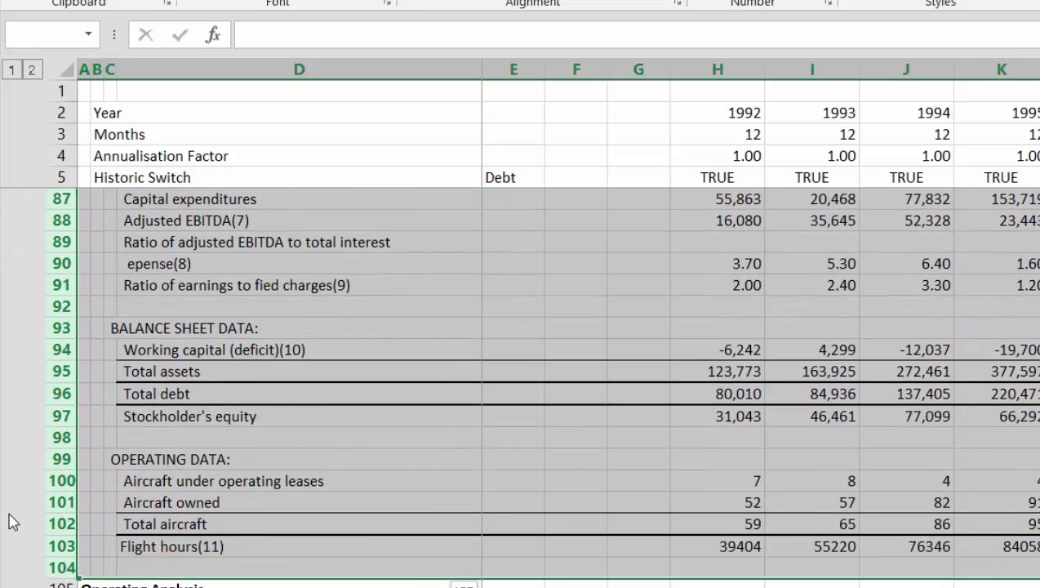
key(shift+Up)
key(shift+Up)
key(shift+Up)
key(shift+Up)
key(shift+Up)
key(shift+Up)
key(shift+Up)
key(shift+Up)
key(shift+Up)
key(shift+Up)
key(shift+Up)
key(shift+Up)
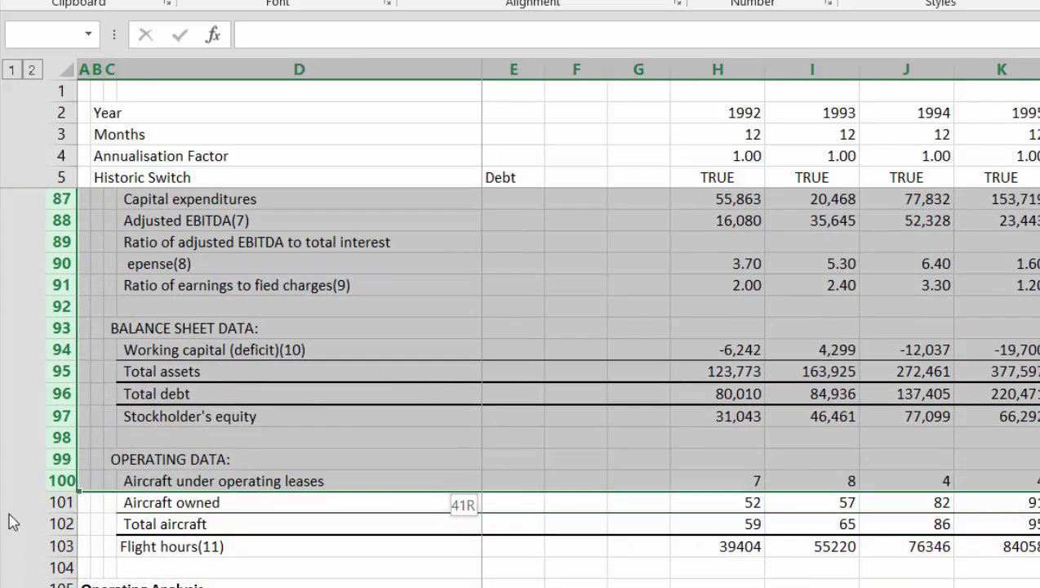
key(shift+Up)
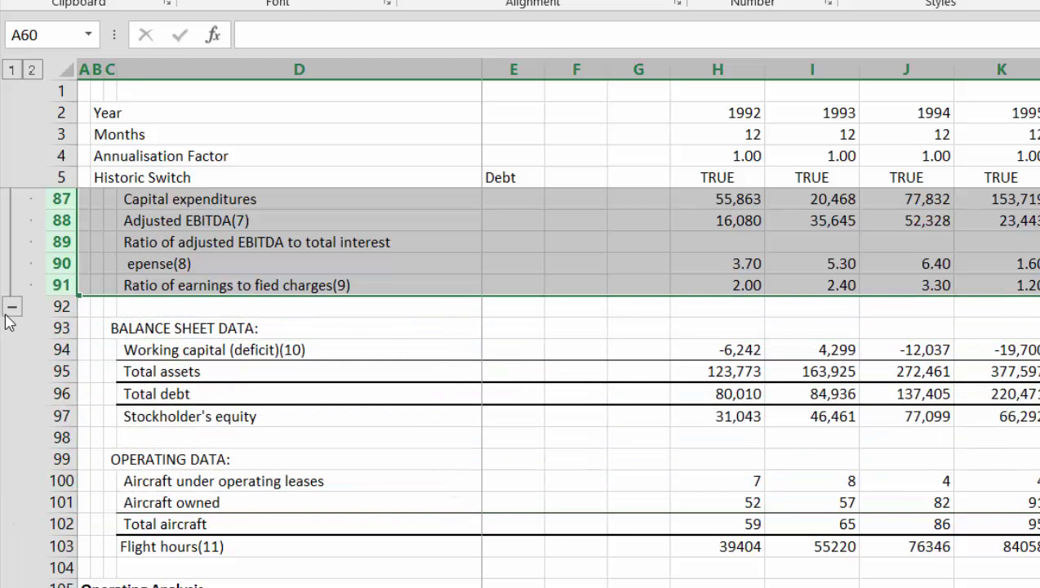
click(13, 309)
Check the grouped balance sheet and income statement rows by expanding each one and collapsing all groups again.
key(ctrl+Home)
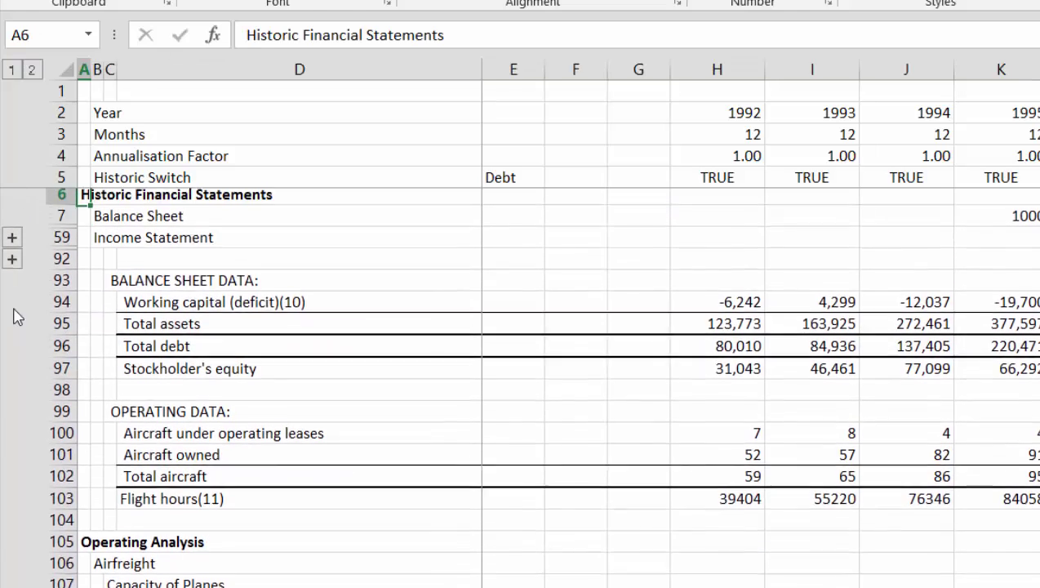
click(12, 243)
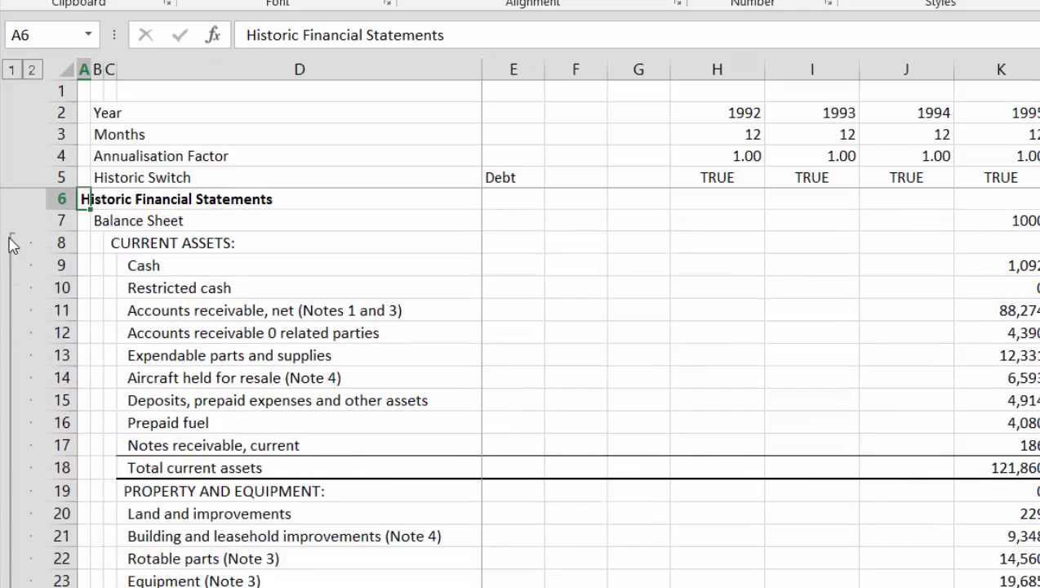
scroll(12, 245, down, 12)
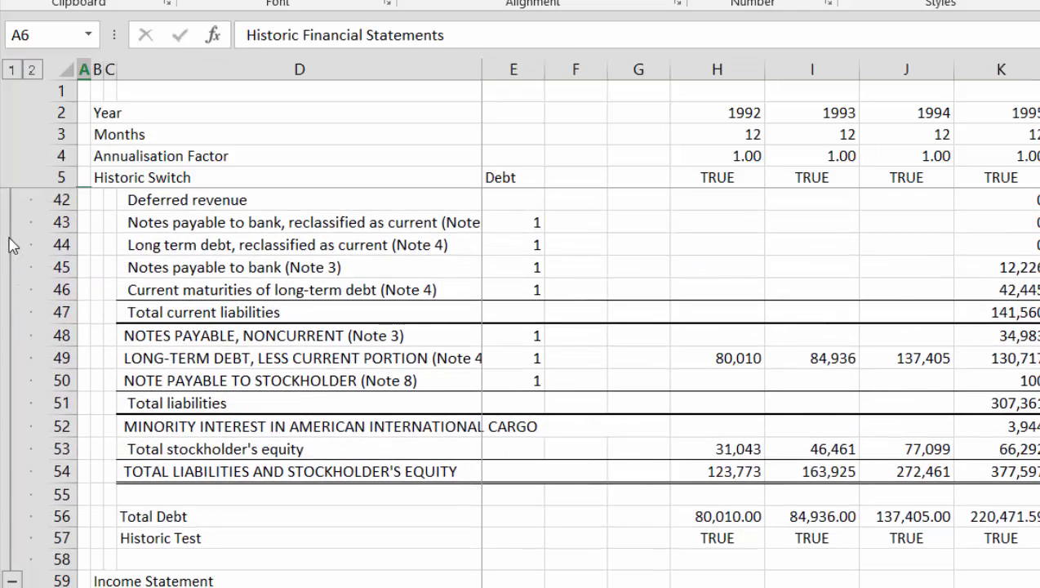
click(12, 72)
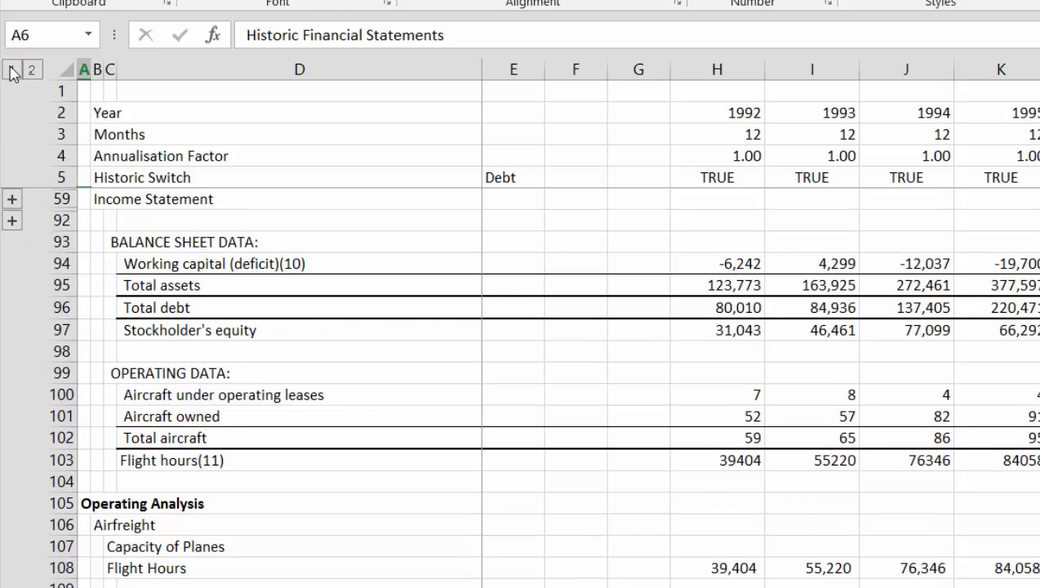
click(13, 222)
scroll(12, 204, down, 5)
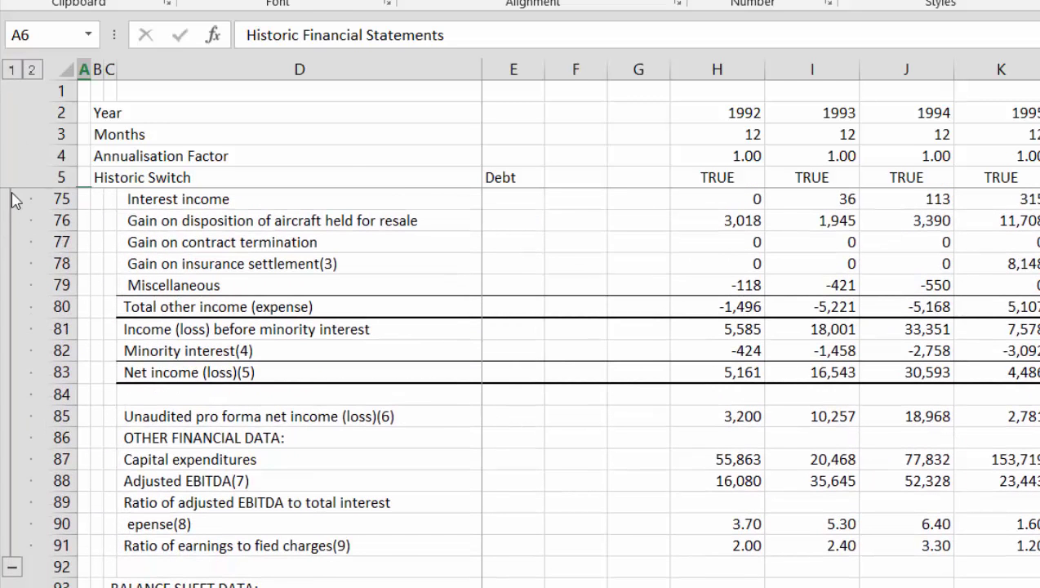
click(11, 71)
Replace the BALANCE SHEET DATA heading in row 93 with "Other Data" in cell B93.
key(Up)
key(Up)
key(Up)
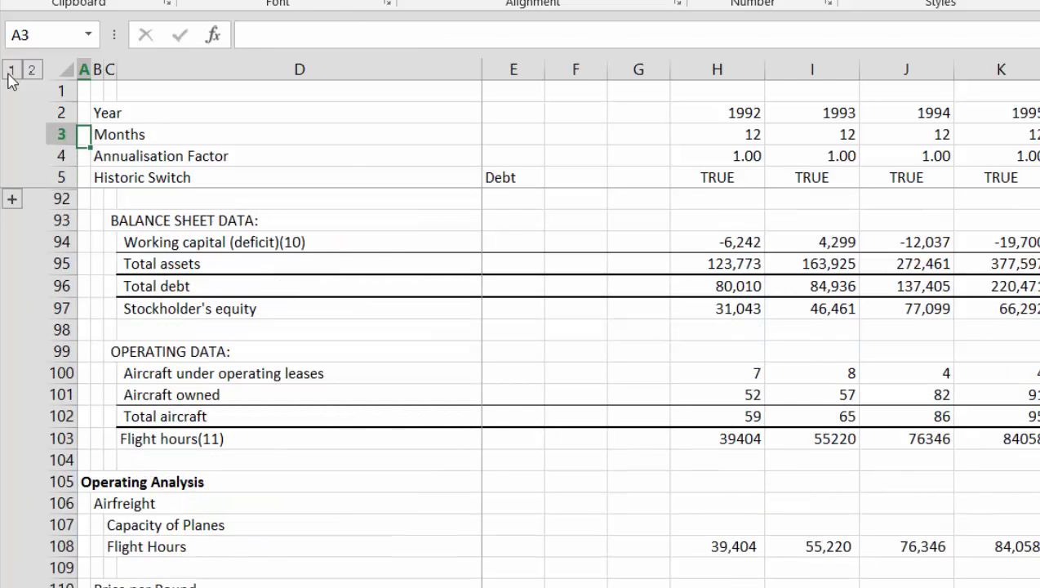
key(Down)
key(Down)
key(Down)
key(Down)
key(Down)
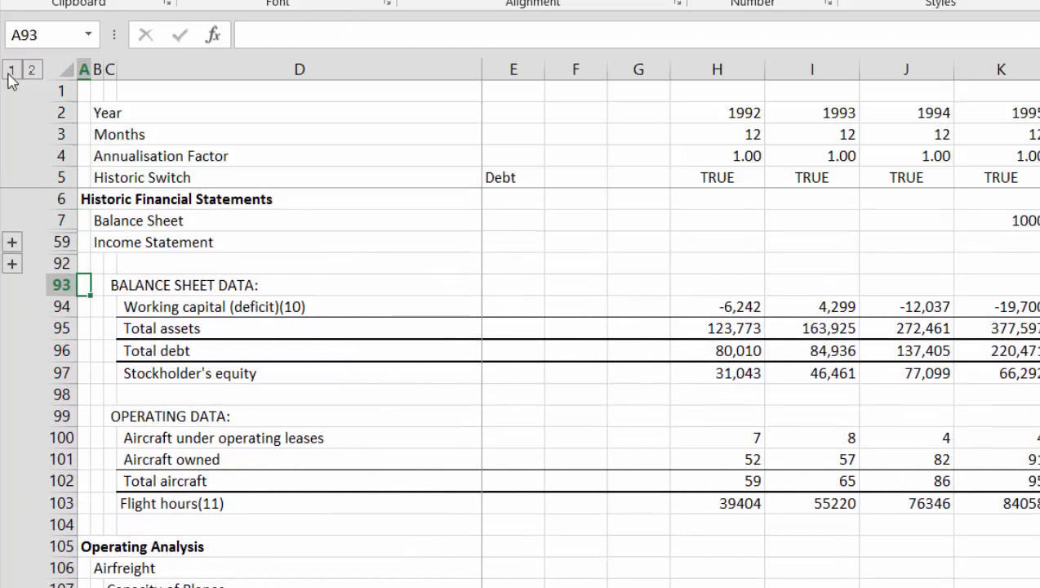
key(Right)
key(Delete)
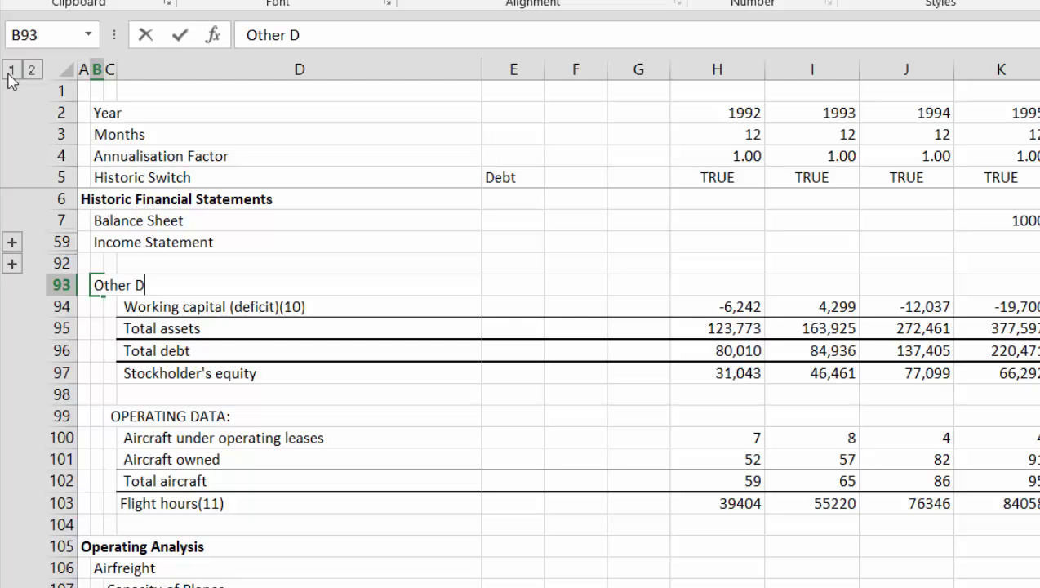
key(Down)
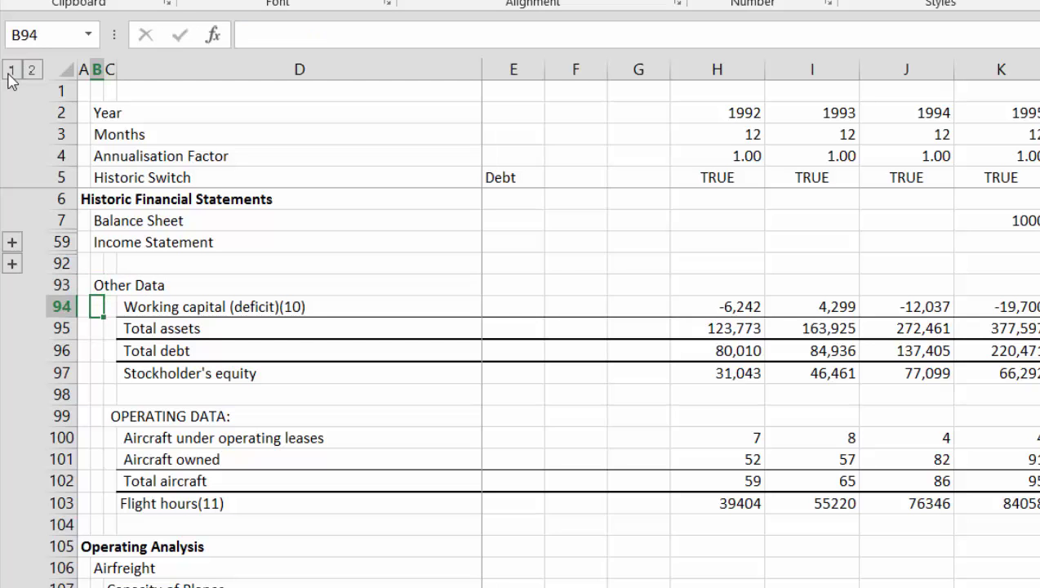
Group rows 94 to 104 beneath the Other Data heading and collapse the group.
key(shift+space)
key(shift+Down)
key(shift+Down)
key(shift+Down)
key(shift+Down)
key(shift+Down)
key(shift+Down)
key(shift+Down)
key(shift+Down)
key(shift+Down)
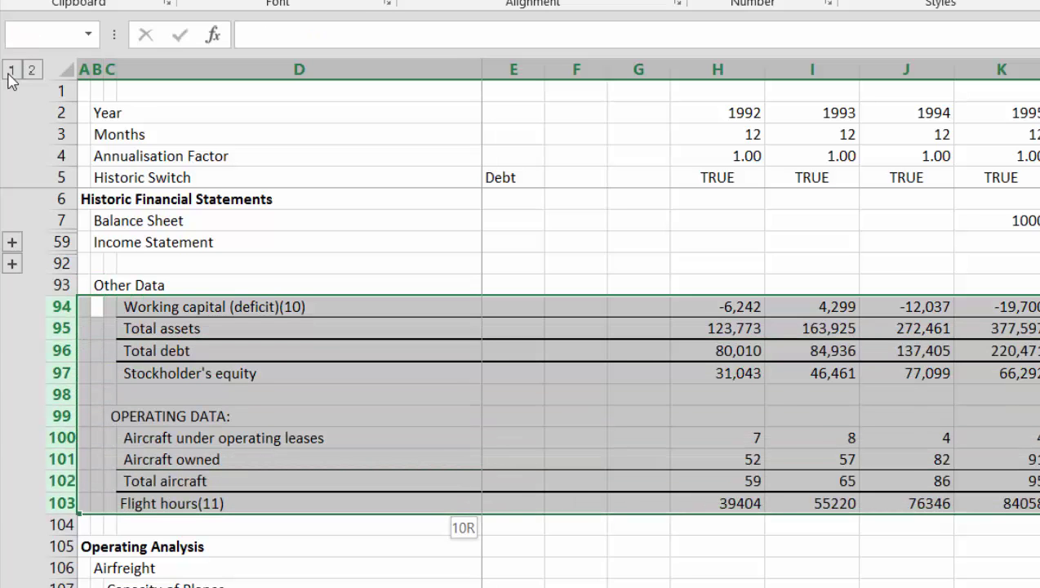
key(shift+Down)
key(shift+Up)
key(shift+Down)
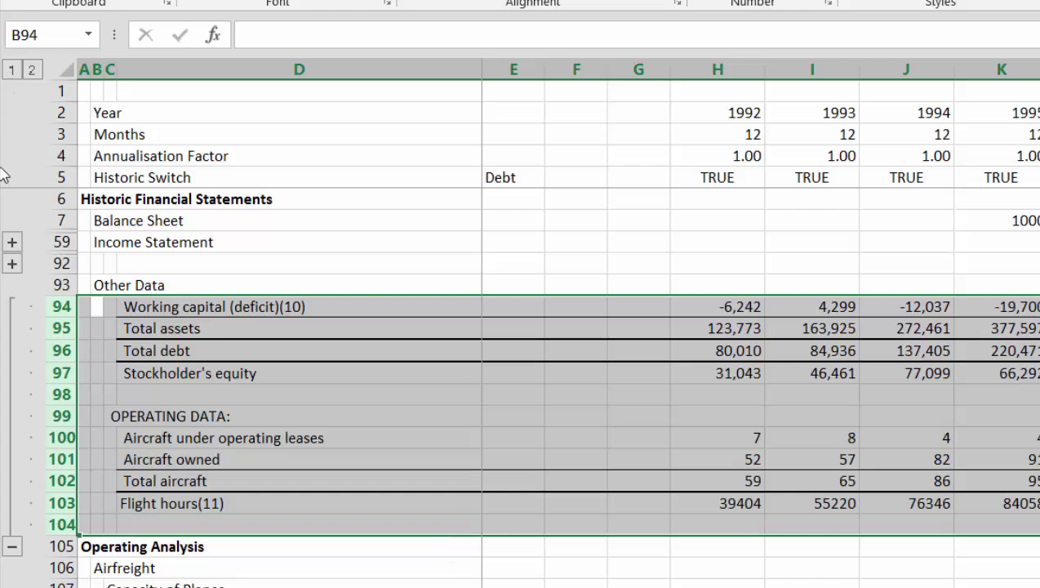
click(12, 549)
Delete the blank row 92 between the Income Statement and Other Data headings.
key(Up)
key(Up)
key(Up)
key(Up)
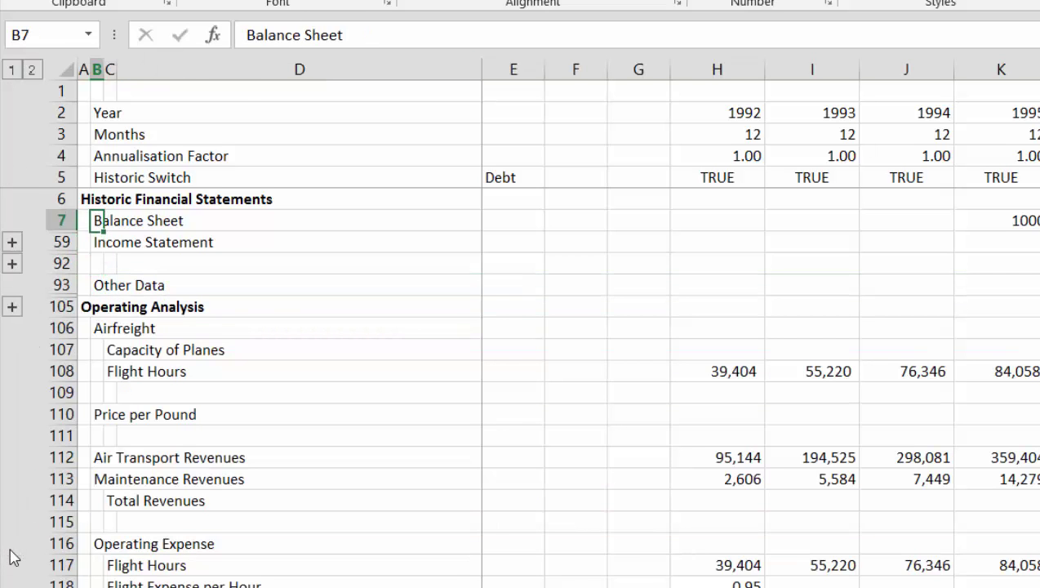
key(Down)
key(Down)
key(Down)
key(Up)
key(shift+space)
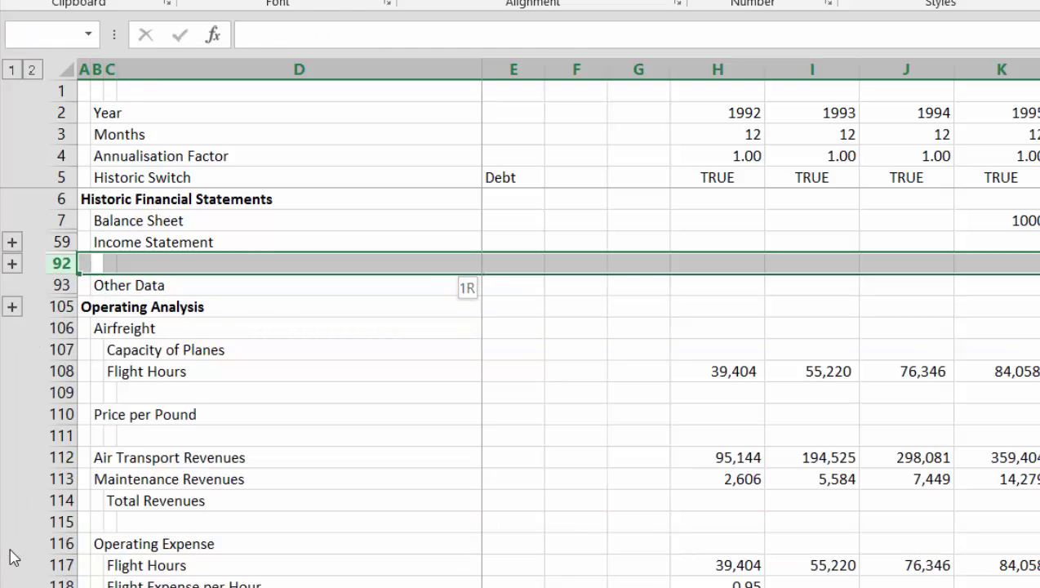
key(ctrl+minus)
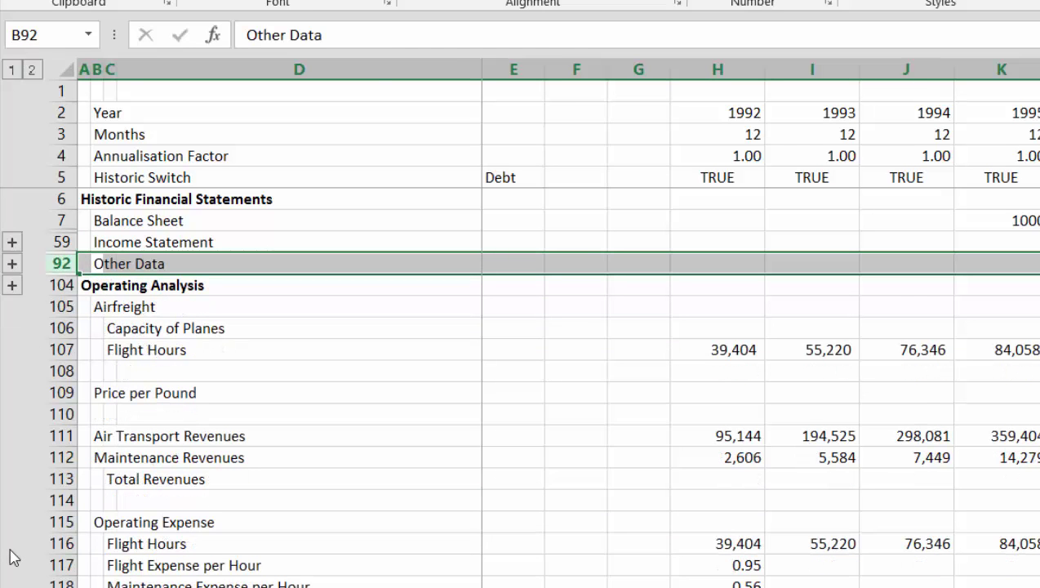
Try inserting a blank row above the Operating Analysis heading in row 104 and undo the insertion.
key(Down)
key(Left)
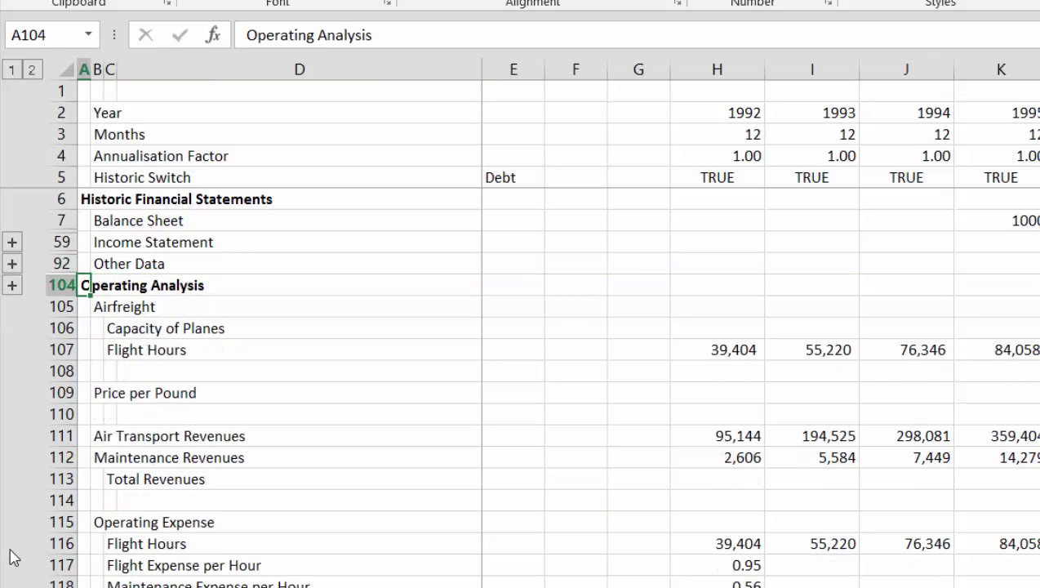
key(shift+space)
key(ctrl+plus)
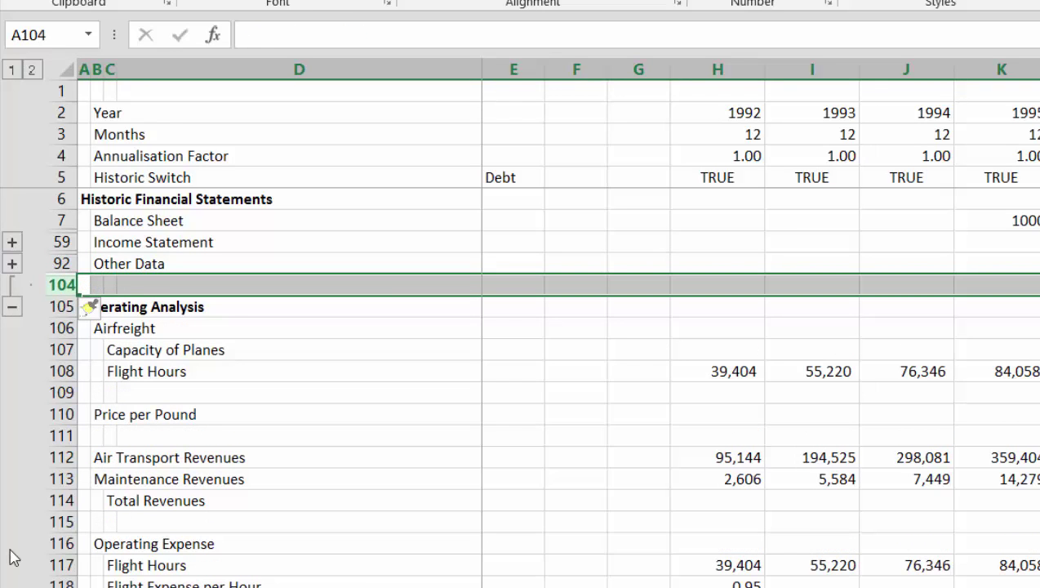
key(ctrl+z)
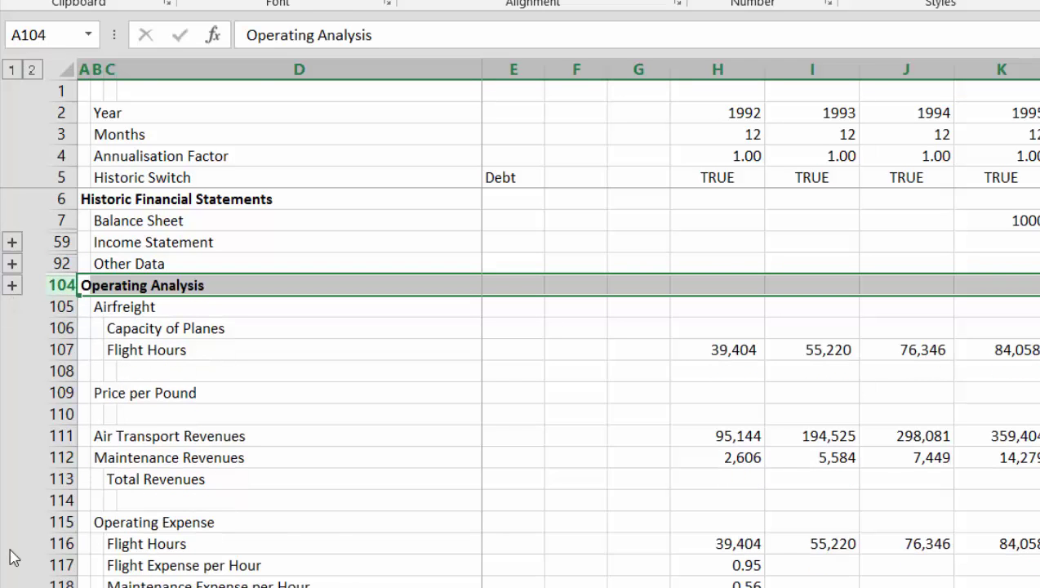
Switch to the sheet with the raw balance sheet data and look over the Current Assets figures from the first rows.
key(Down)
key(Down)
key(Down)
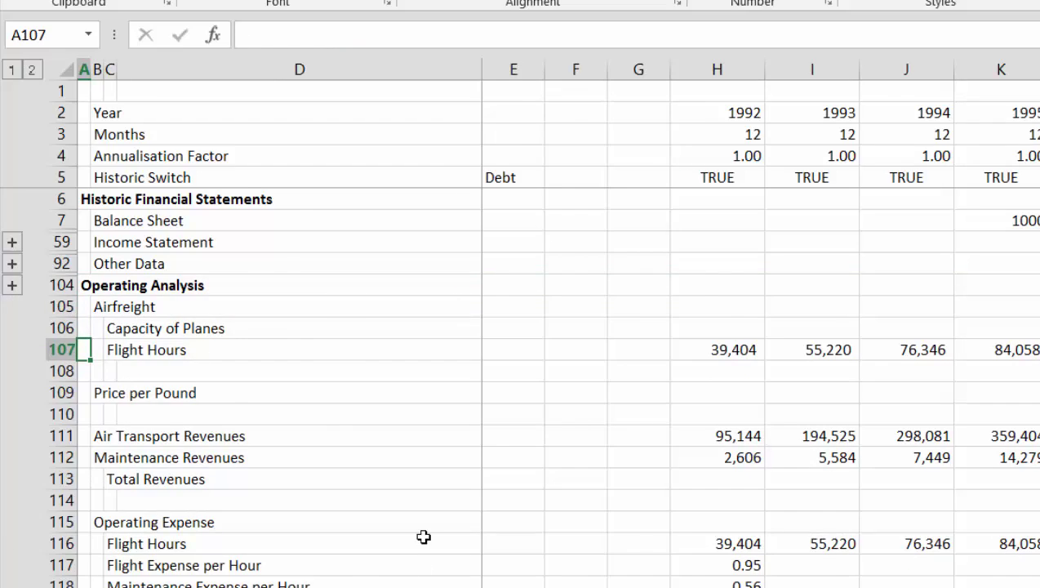
key(ctrl+Page_Down)
key(ctrl+Page_Down)
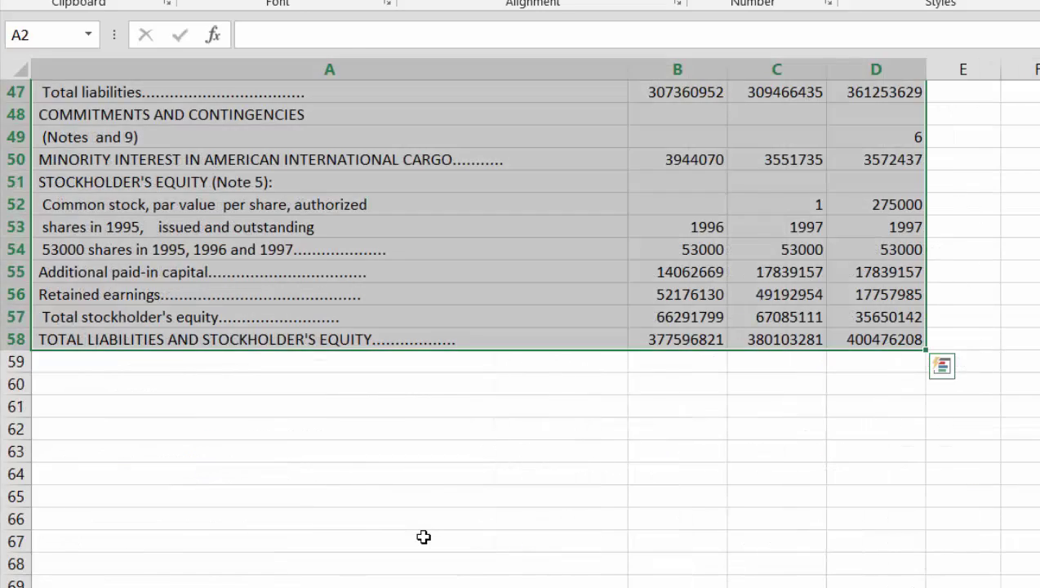
key(ctrl+Home)
key(Down)
key(Down)
key(Down)
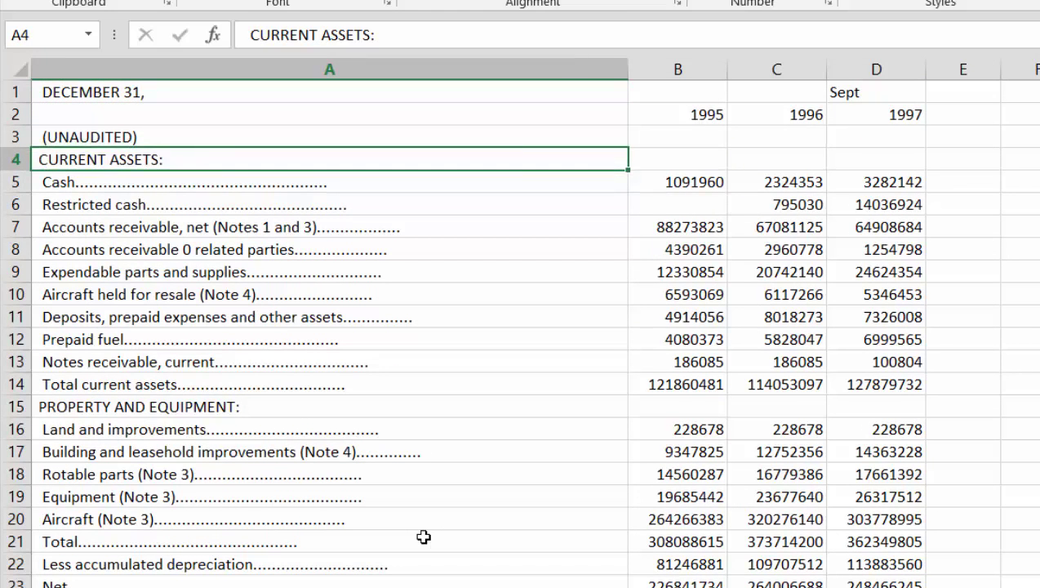
key(Right)
key(Right)
key(Down)
key(Down)
key(Left)
key(Left)
key(Up)
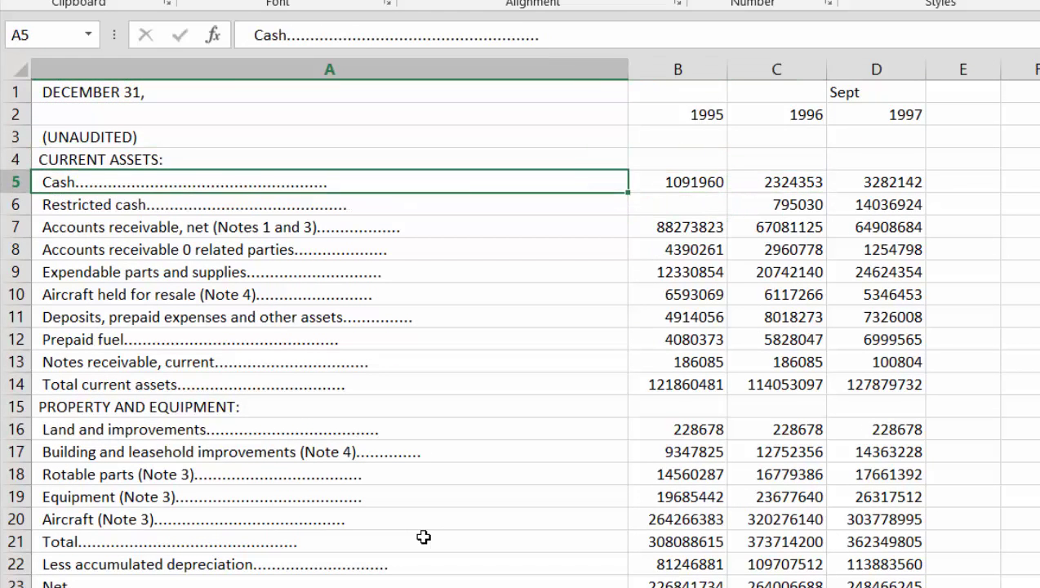
Enter 1000 in cell E3 beside the 1997 column and copy that cell.
key(Right)
key(Right)
key(Right)
key(Right)
key(Up)
key(Up)
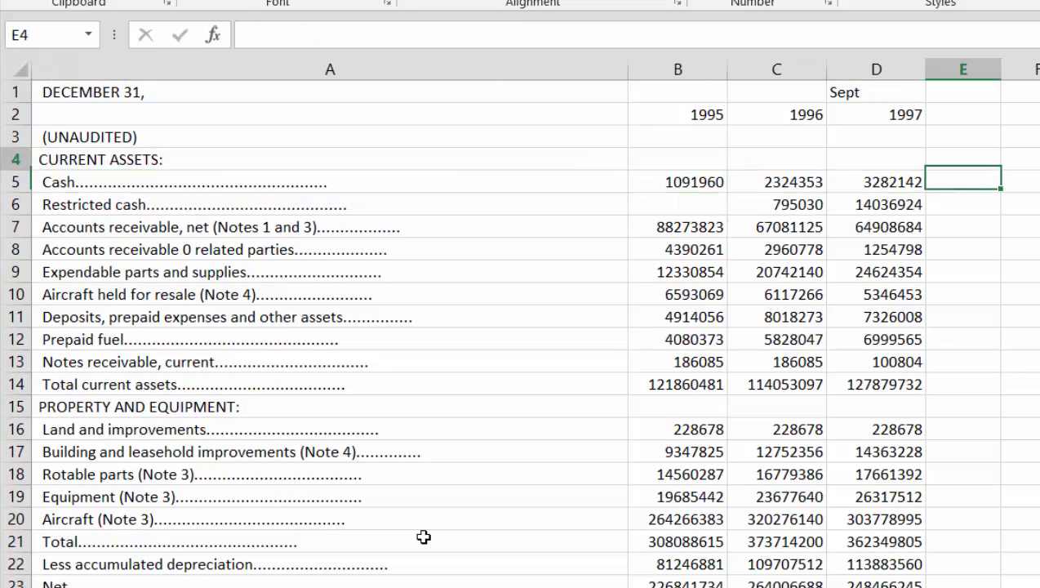
key(Left)
key(Down)
key(Up)
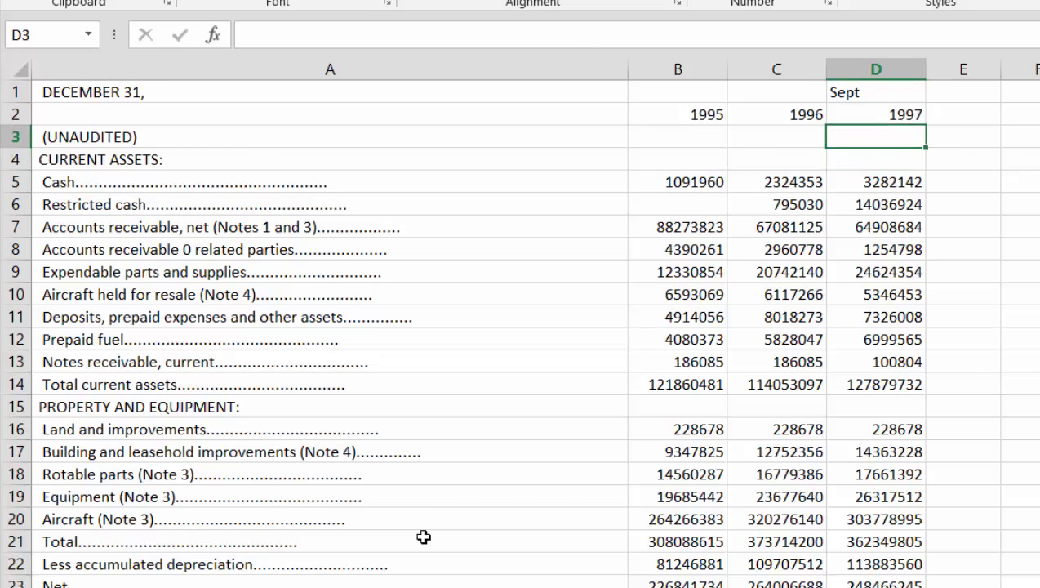
key(Right)
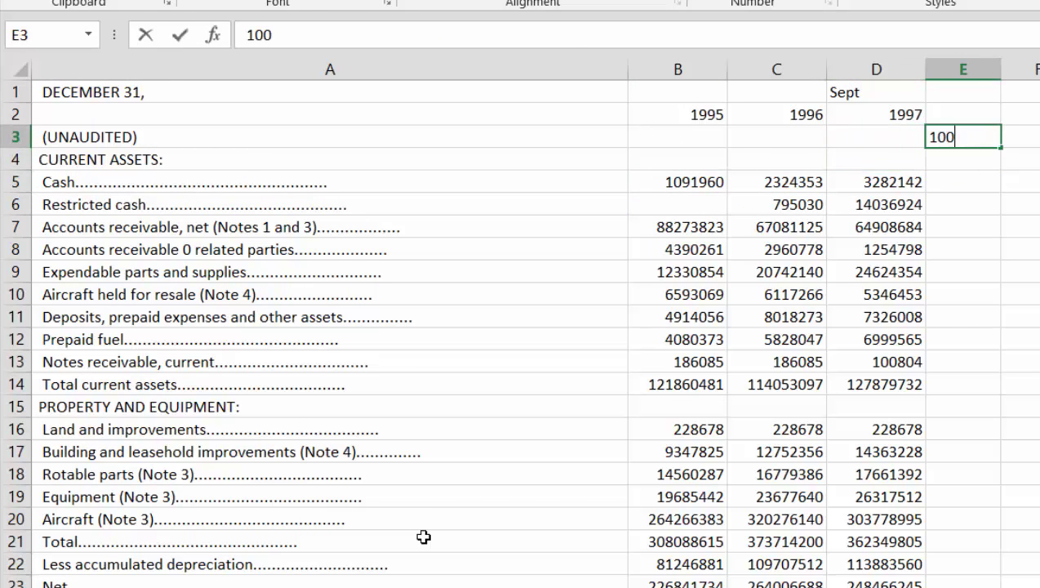
text(1000)
key(Return)
key(Up)
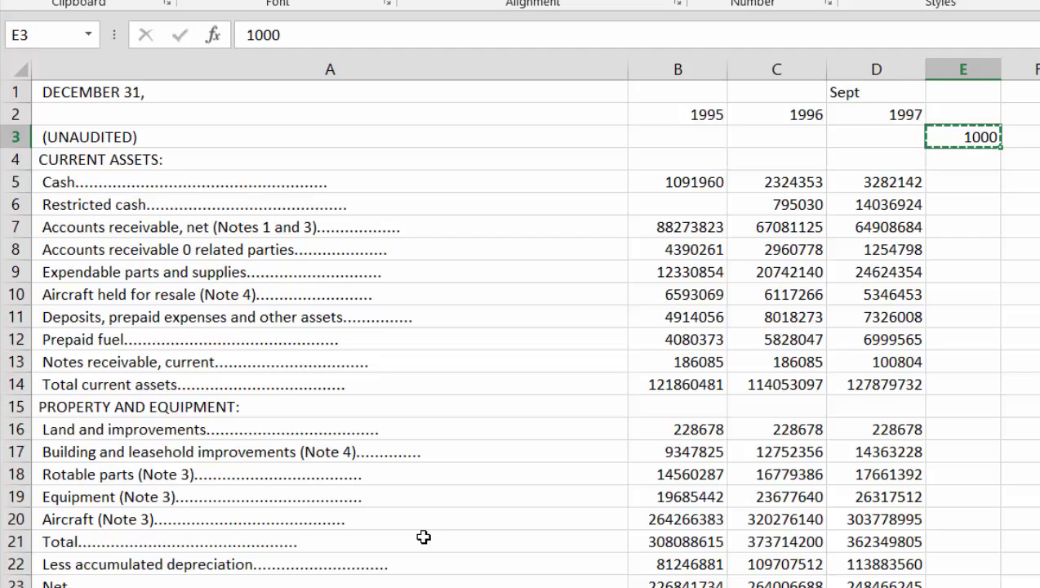
Divide all the balance sheet figures in B5:D58 by the copied 1000 using Paste Special with the Divide operation.
key(Down)
key(Down)
key(Left)
key(Left)
key(Left)
key(shift+Right)
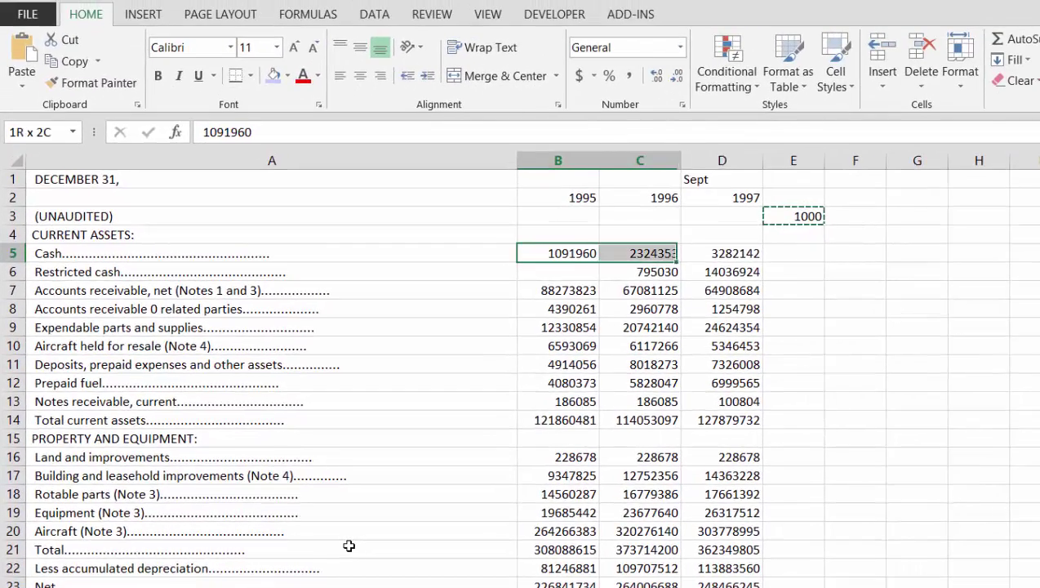
key(shift+Right)
key(shift+Down)
key(shift+Down)
key(shift+Down)
key(shift+Down)
key(shift+Down)
key(shift+Down)
key(shift+Down)
key(shift+Down)
key(shift+Down)
key(shift+Down)
key(shift+Down)
key(shift+Down)
key(shift+Down)
key(shift+Down)
key(shift+Down)
key(shift+Down)
key(shift+Down)
key(shift+Down)
key(shift+Down)
key(shift+Down)
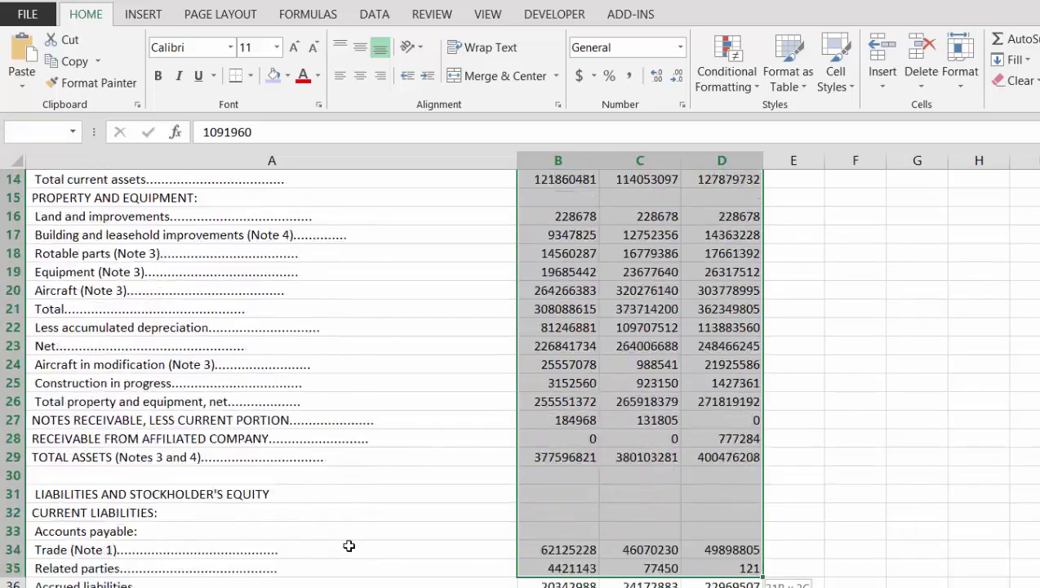
key(shift+Down)
key(shift+Down)
key(shift+Down)
key(shift+Down)
key(shift+Down)
key(shift+Down)
key(shift+Down)
key(shift+Down)
key(shift+Down)
key(shift+Down)
key(shift+Down)
key(shift+Down)
key(shift+Down)
key(shift+Down)
key(shift+Down)
key(shift+Down)
key(shift+Down)
key(shift+Down)
key(shift+Down)
key(shift+Down)
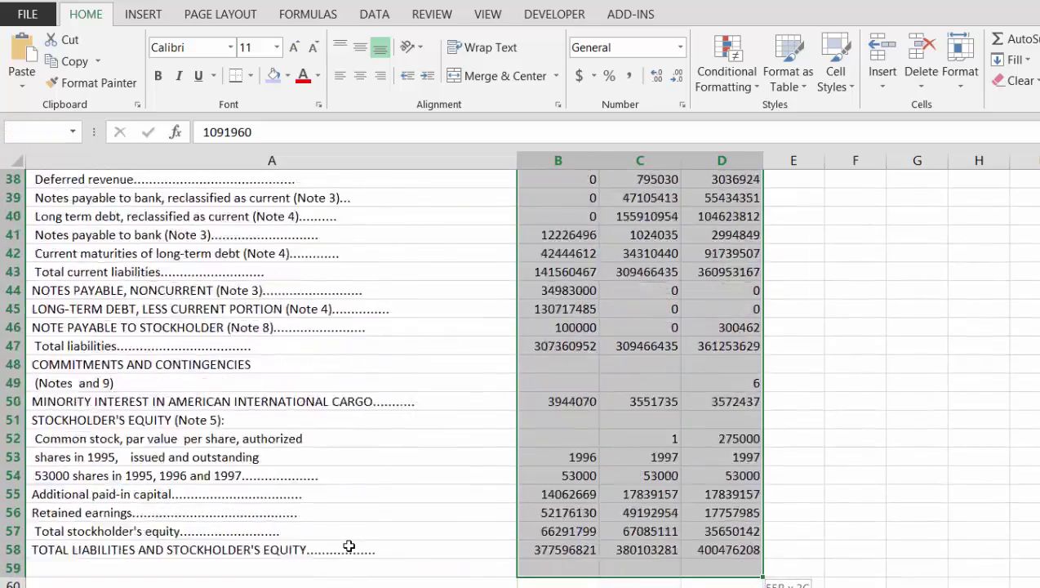
key(shift+Down)
key(shift+Down)
key(shift+Down)
key(shift+Down)
key(shift+Down)
key(shift+Down)
key(shift+Down)
key(shift+Up)
key(shift+Up)
key(shift+Up)
key(shift+Up)
key(shift+Up)
key(shift+Up)
key(shift+Up)
key(shift+Up)
key(shift+Up)
key(shift+Down)
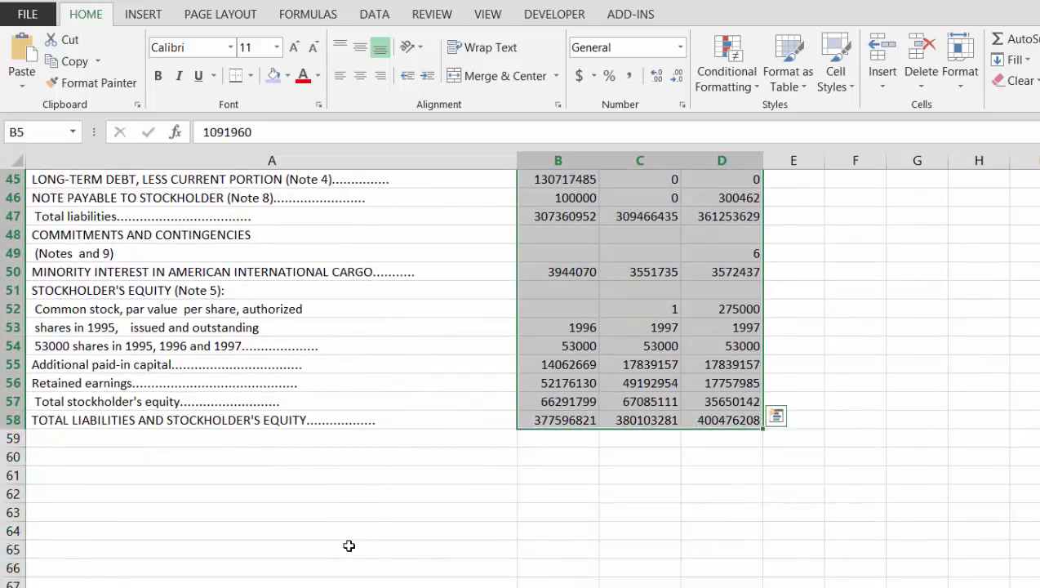
key(alt+e)
key(s)
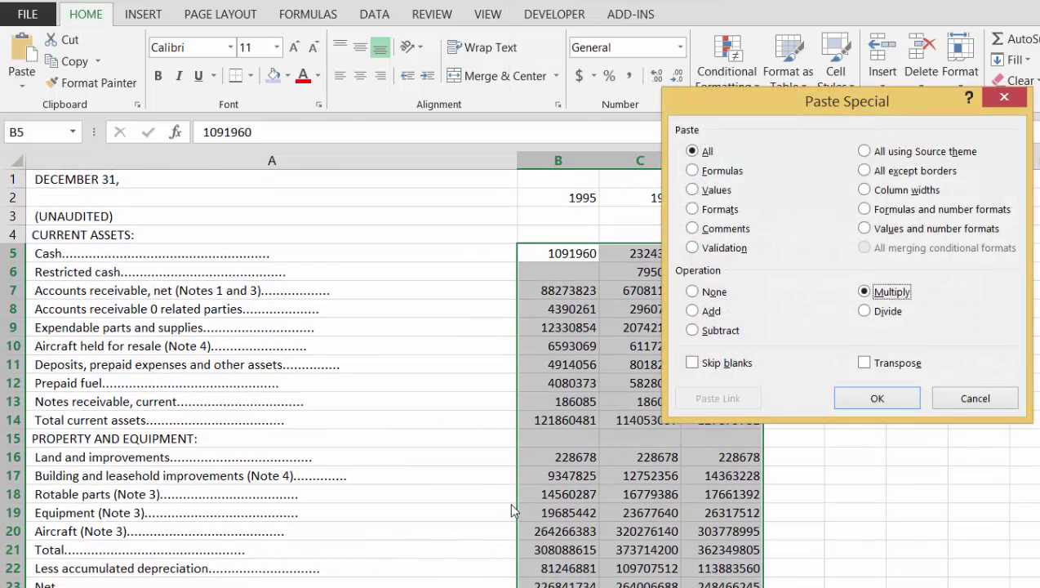
key(d)
key(Down)
key(Down)
key(Down)
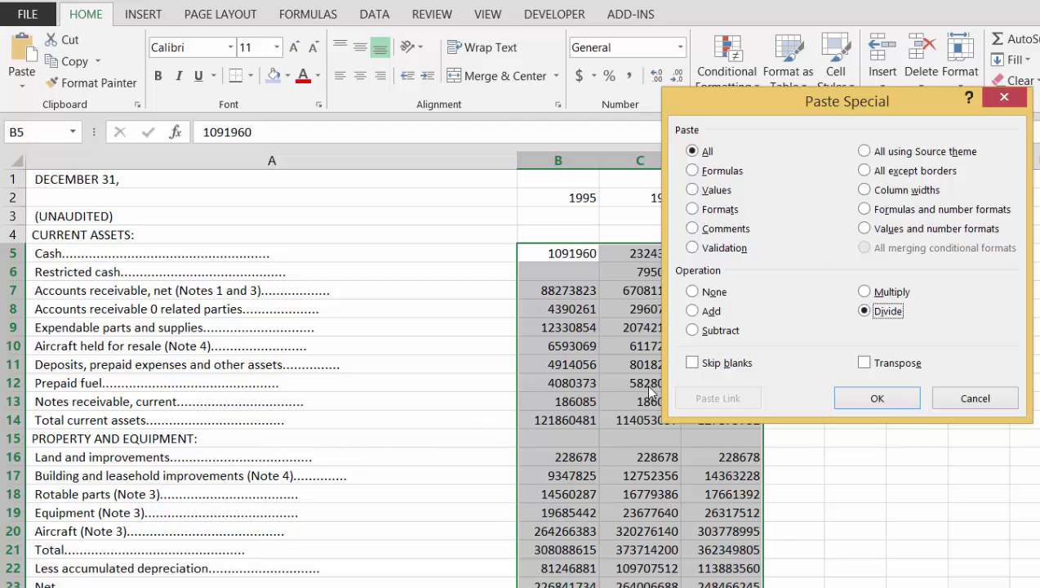
key(Return)
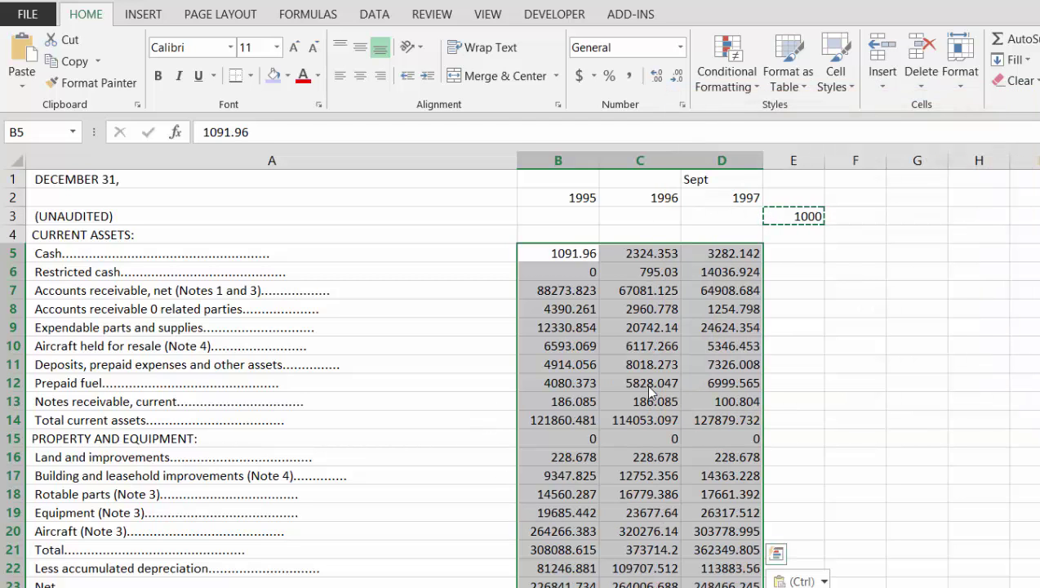
key(Escape)
key(Left)
key(Right)
key(Right)
key(Left)
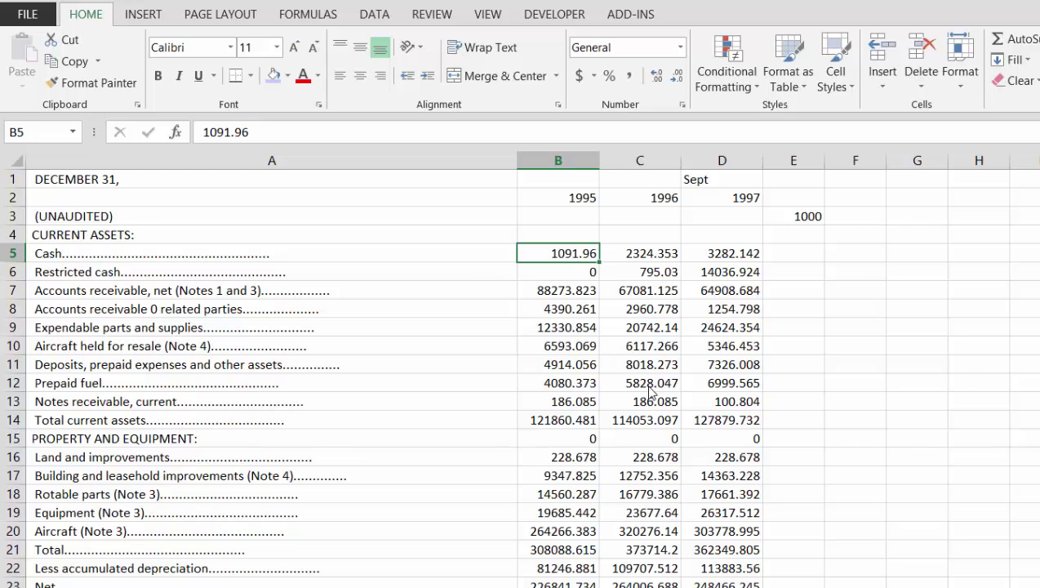
Copy the 1000 in E3 and multiply the figures in B5:D58 by it using Paste Special with the Multiply operation.
key(Up)
key(Up)
key(Right)
key(Right)
key(Right)
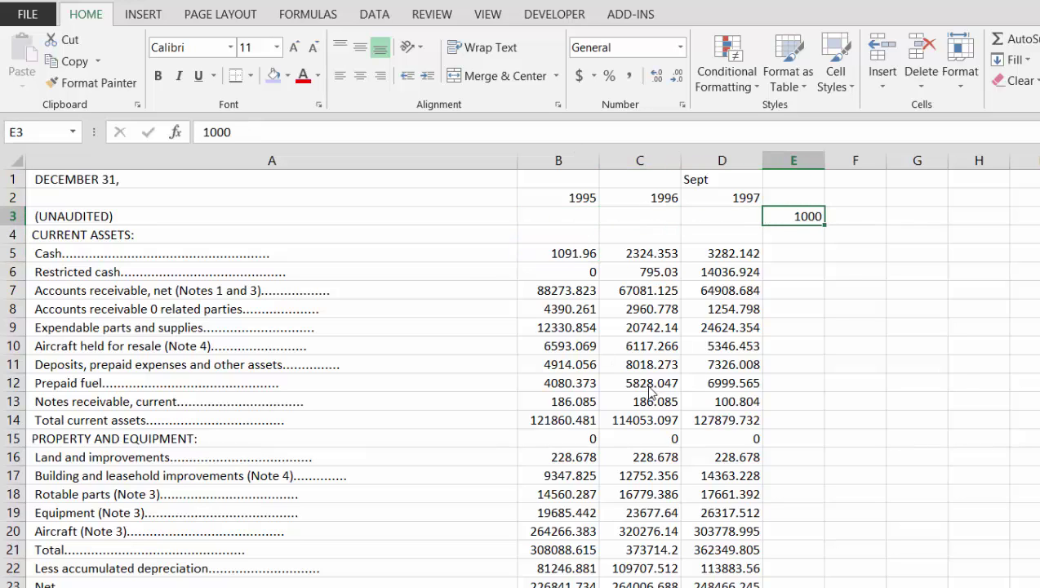
key(ctrl+c)
key(Down)
key(Down)
key(Left)
key(Left)
key(Left)
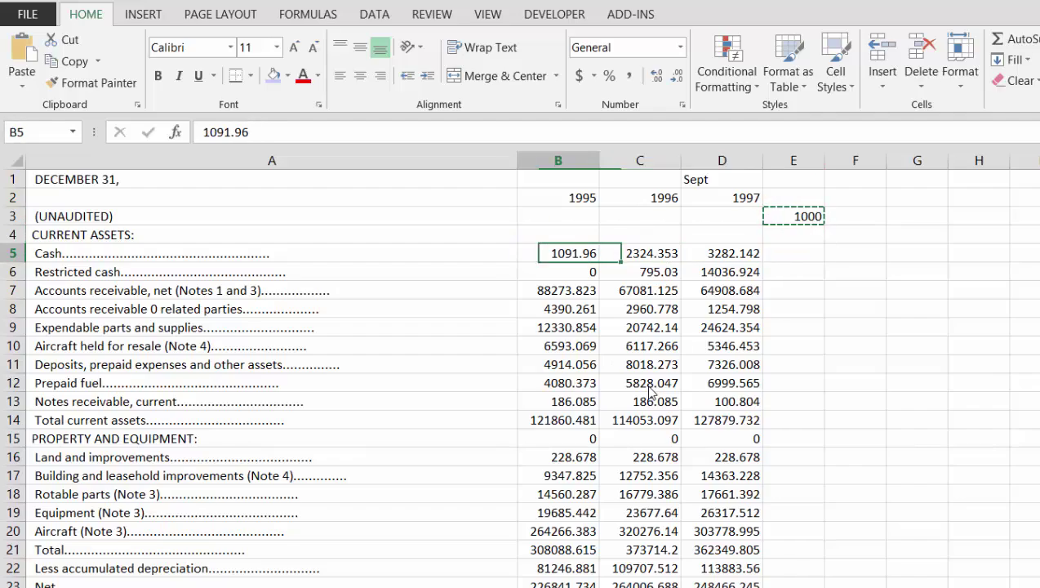
key(shift+Right)
key(shift+Right)
key(shift+Down)
key(shift+Down)
key(shift+Down)
key(shift+Down)
key(shift+Down)
key(shift+Down)
key(shift+Down)
key(shift+Down)
key(shift+Down)
key(shift+Down)
key(shift+Down)
key(shift+Down)
key(shift+Down)
key(shift+Down)
key(shift+Down)
key(shift+Down)
key(shift+Down)
key(shift+Down)
key(shift+Down)
key(shift+Down)
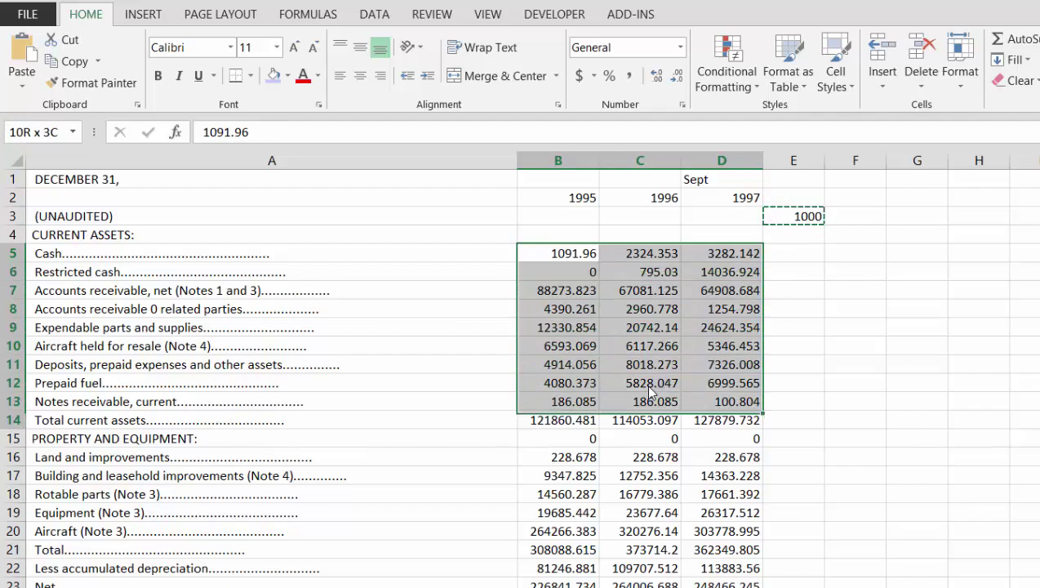
key(shift+Down)
key(shift+Down)
key(shift+Down)
key(shift+Down)
key(shift+Down)
key(shift+Down)
key(shift+Down)
key(shift+Down)
key(shift+Down)
key(shift+Down)
key(shift+Down)
key(shift+Down)
key(shift+Down)
key(shift+Down)
key(shift+Down)
key(shift+Down)
key(shift+Down)
key(shift+Down)
key(shift+Down)
key(shift+Down)
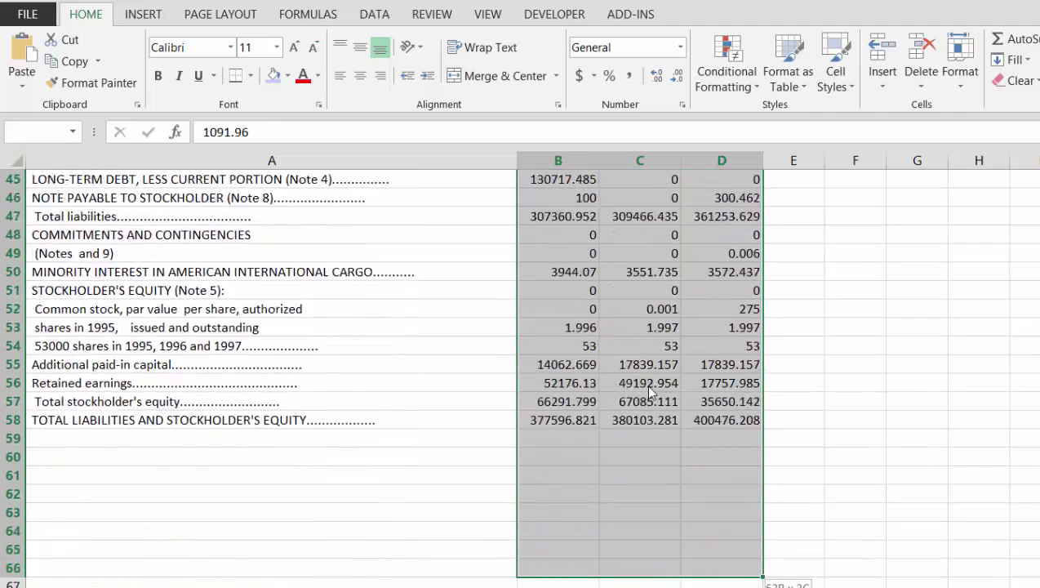
key(shift+Up)
key(shift+Up)
key(shift+Up)
key(shift+Up)
key(shift+Up)
key(shift+Up)
key(shift+Up)
key(shift+Up)
key(shift+Up)
key(shift+Down)
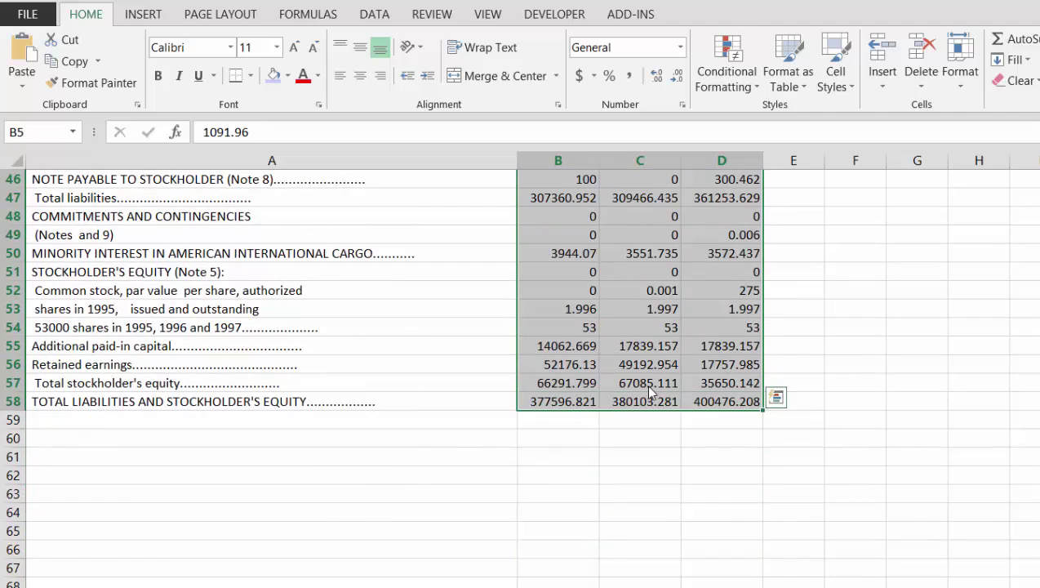
key(alt+e)
key(s)
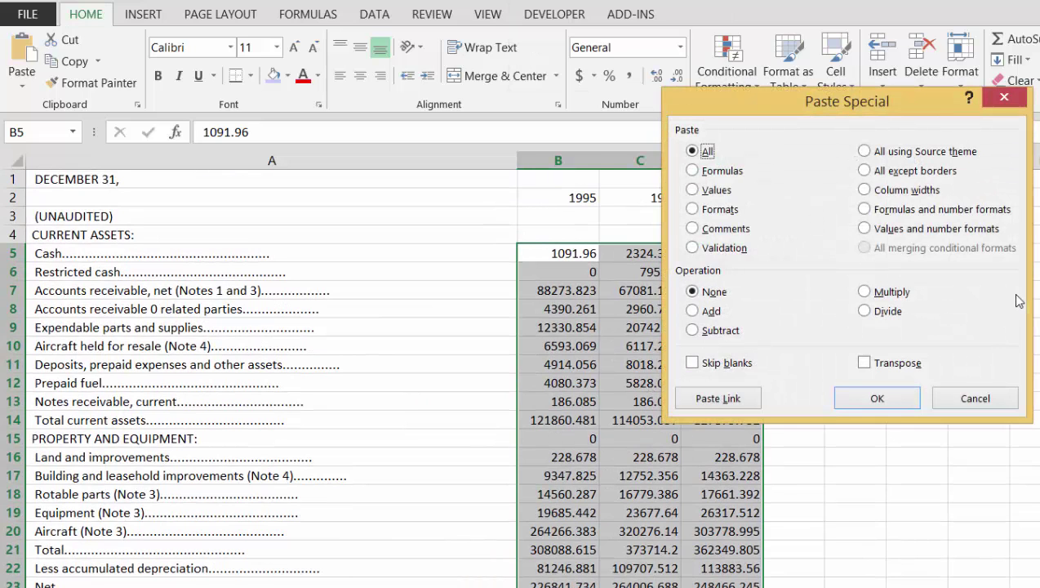
click(867, 292)
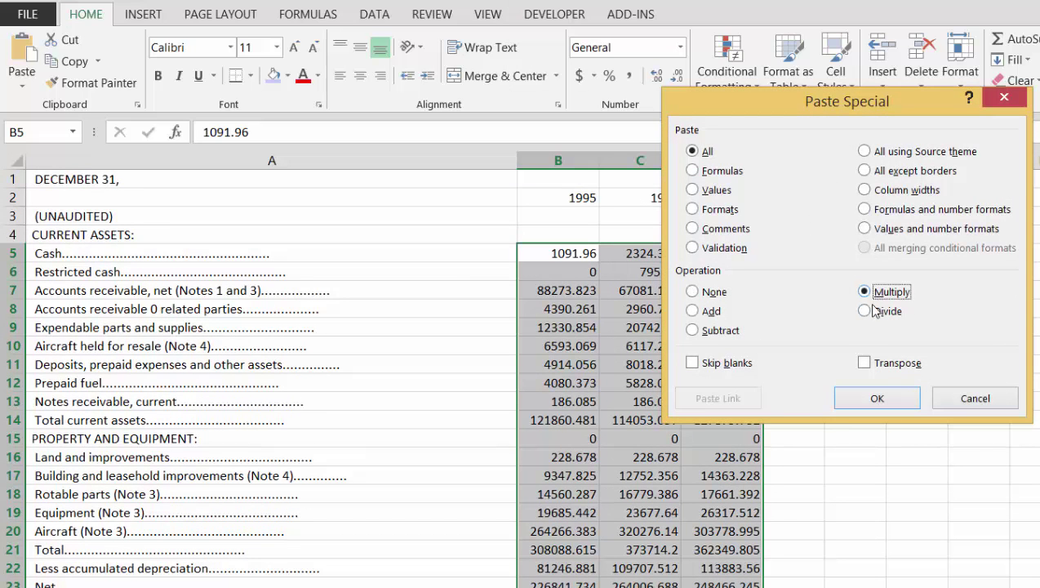
click(876, 400)
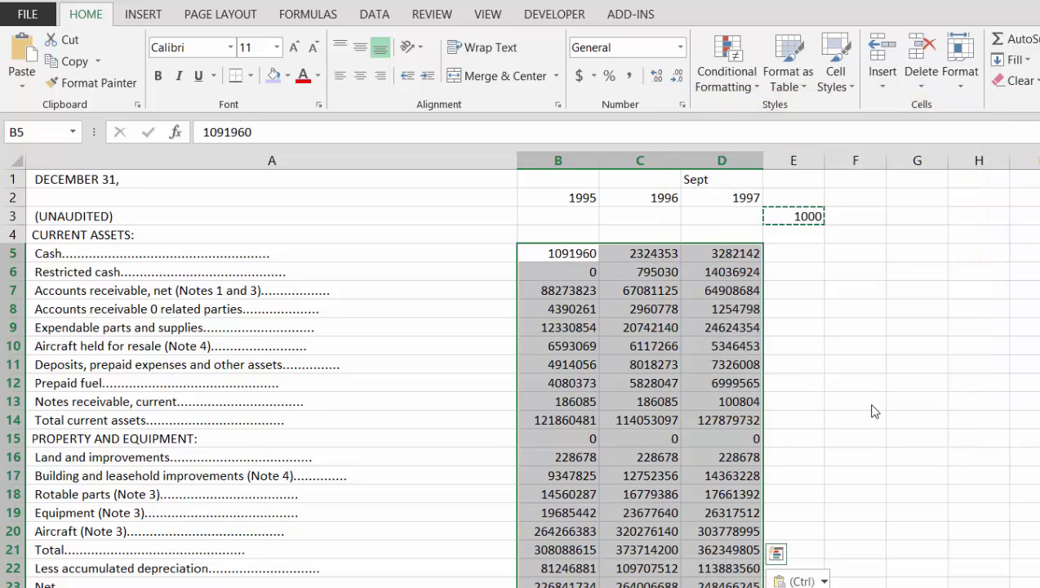
key(Escape)
key(Left)
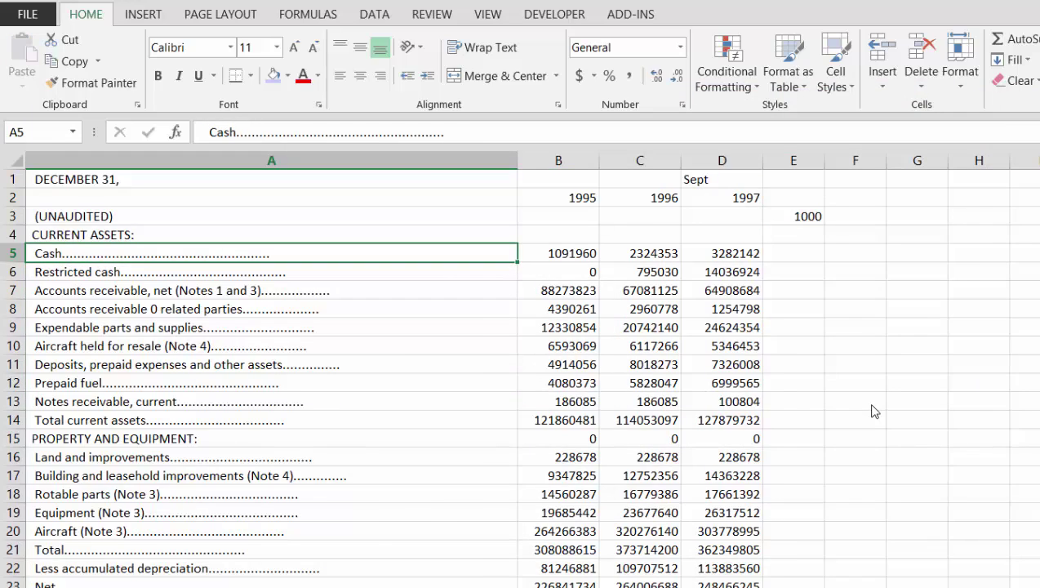
Switch to the sheet with the operating assumptions and go up from the Bad Debt Expenses rows to the Capacity section.
key(ctrl+Page_Down)
key(ctrl+Page_Down)
key(ctrl+Page_Down)
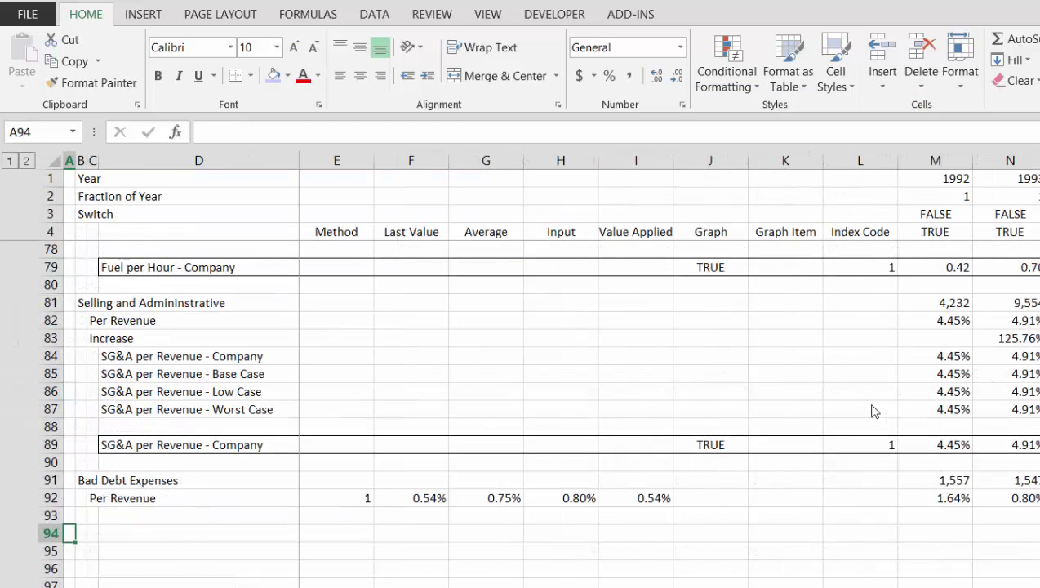
key(ctrl+Page_Up)
key(ctrl+Page_Down)
key(ctrl+Page_Down)
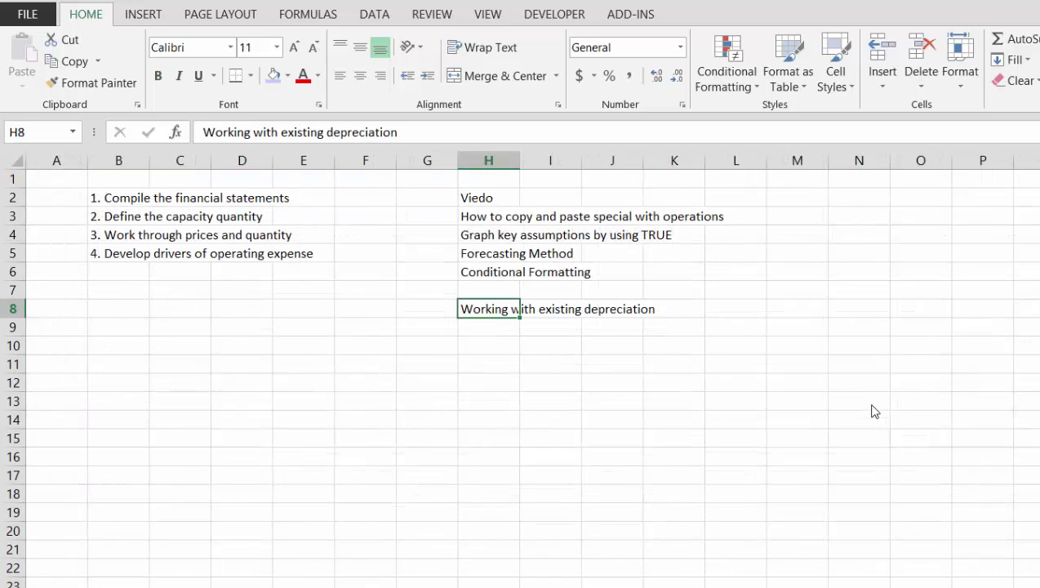
key(ctrl+Page_Up)
key(Up)
key(Up)
key(Up)
key(Up)
key(Up)
key(Up)
key(Up)
key(Up)
key(Up)
key(Up)
key(Up)
key(Up)
key(Up)
key(Up)
key(Up)
key(Up)
key(Up)
key(Up)
key(Up)
key(Up)
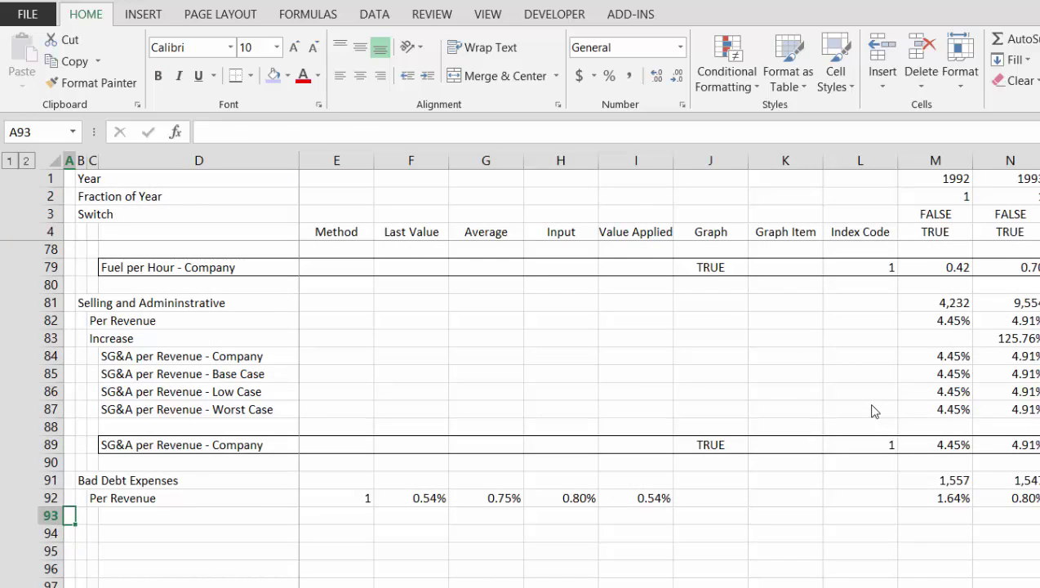
Examine the Flight Hours row from the label columns across the historic years into the forecast years.
key(Right)
key(Right)
key(Right)
key(Right)
key(Right)
key(Right)
key(Right)
key(Right)
key(Right)
key(Right)
key(Right)
key(Right)
key(Right)
key(Right)
key(Right)
key(Right)
key(Right)
key(Right)
key(Right)
key(Right)
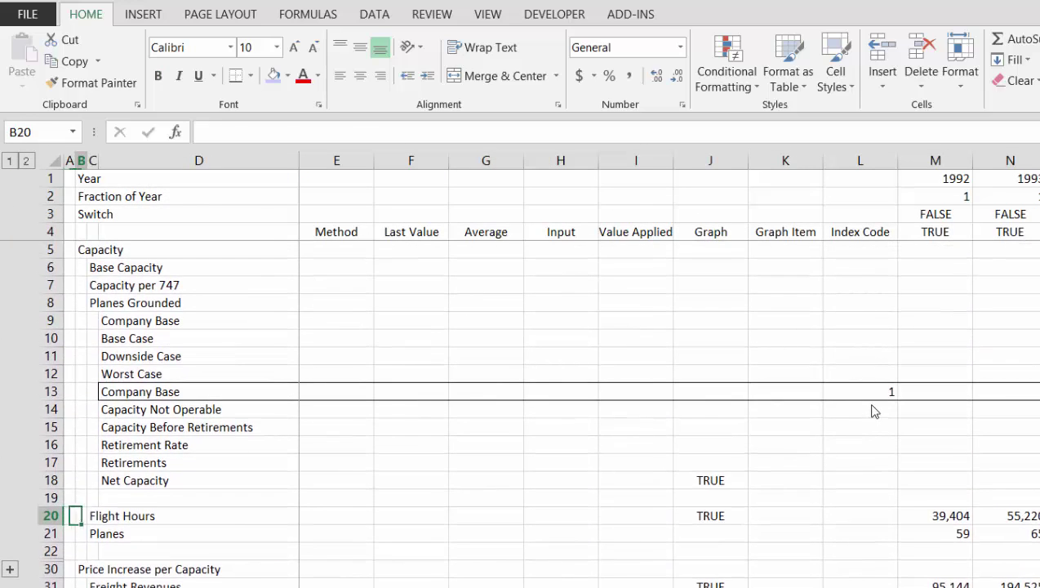
key(Right)
key(Right)
key(Right)
key(Right)
key(Right)
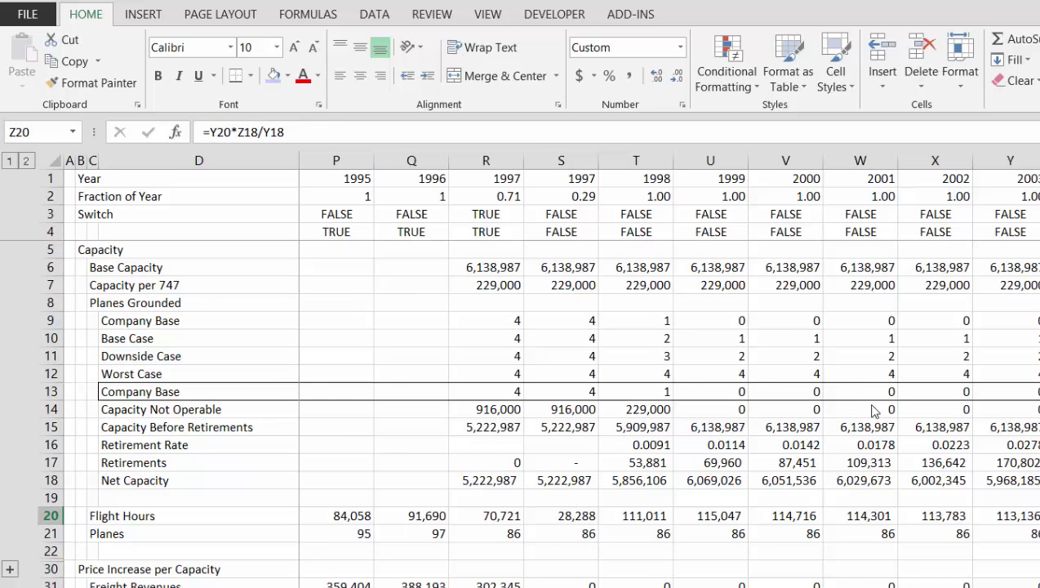
Return to the start of row 20 and look over the Capacity section's yearly columns once more.
key(Left)
key(Left)
key(Left)
key(Left)
key(Left)
key(Left)
key(Left)
key(Left)
key(Left)
key(Left)
key(Left)
key(Left)
key(Left)
key(Left)
key(Left)
key(Left)
key(Left)
key(Left)
key(Left)
key(Left)
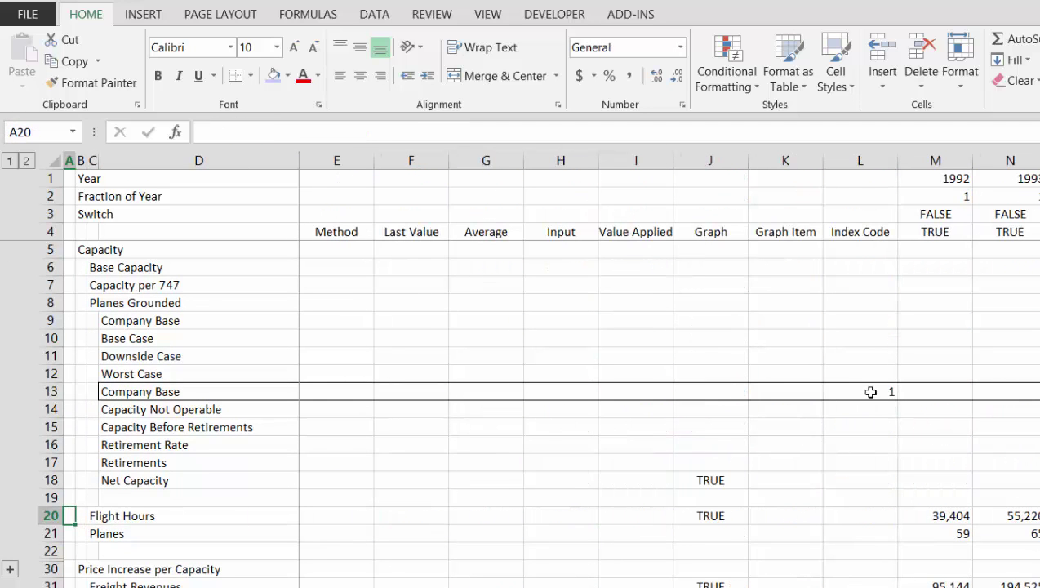
key(Right)
key(Right)
key(Right)
key(Right)
key(Right)
key(Right)
key(Right)
key(Right)
key(Right)
key(Right)
key(Right)
key(Right)
key(Right)
key(Right)
key(Right)
key(Right)
key(Right)
key(Right)
key(Right)
key(Right)
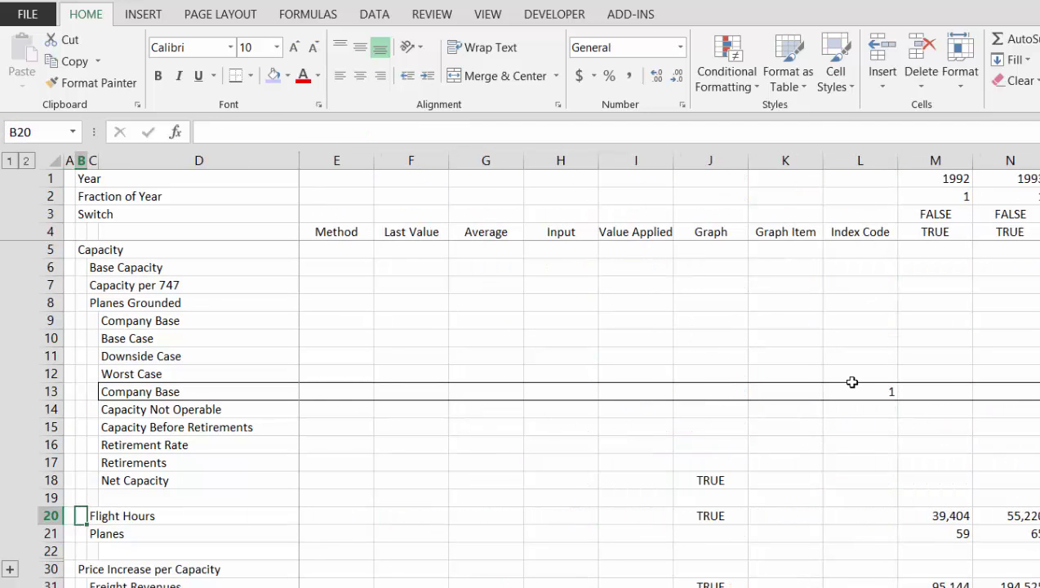
key(Right)
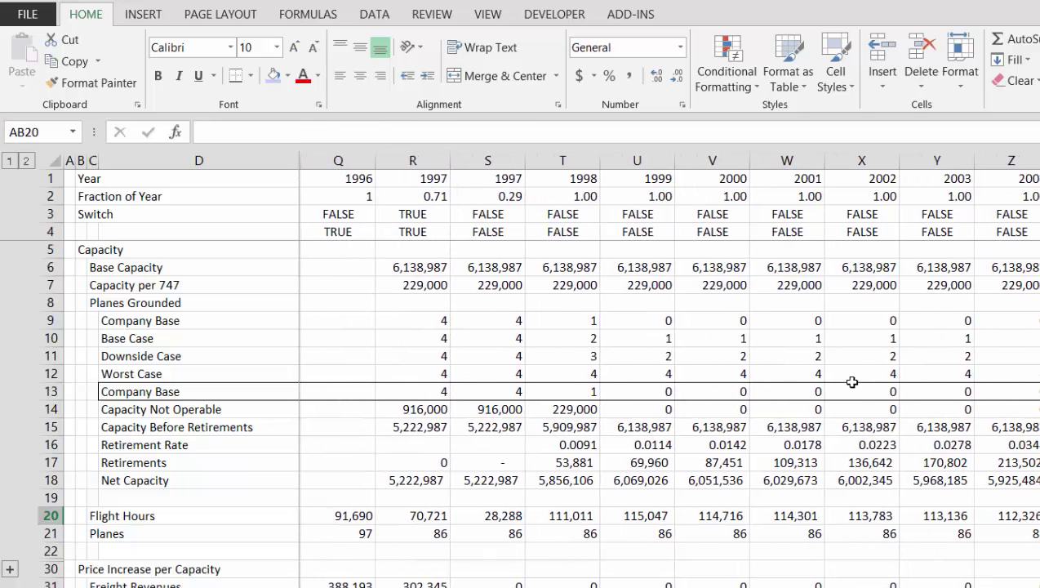
Examine the Planes Grounded scenarios in the first 1997 column, down to the outlined Company Base row.
click(385, 326)
key(Down)
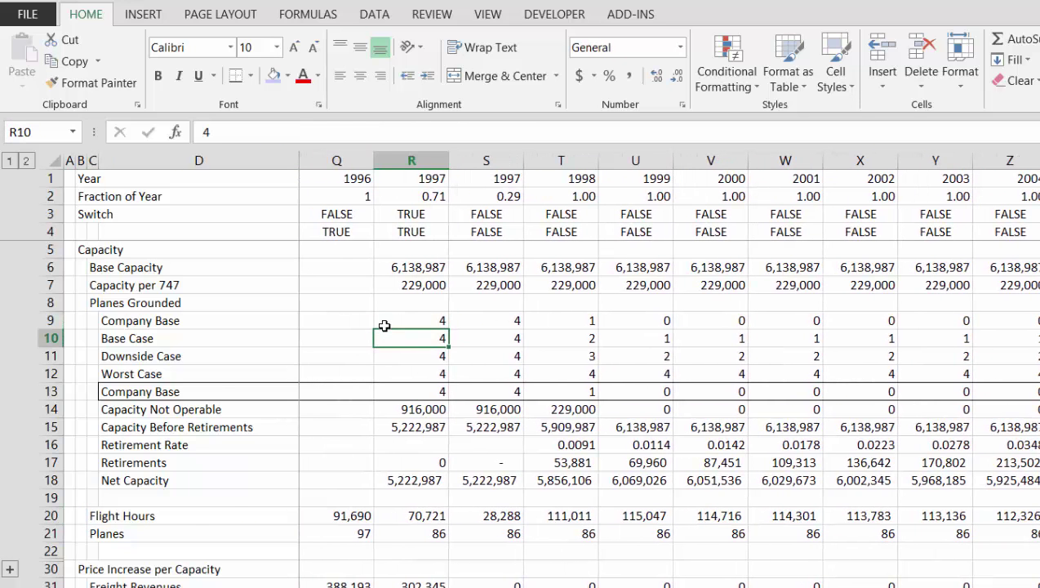
key(Down)
key(Down)
key(Down)
key(Left)
key(Left)
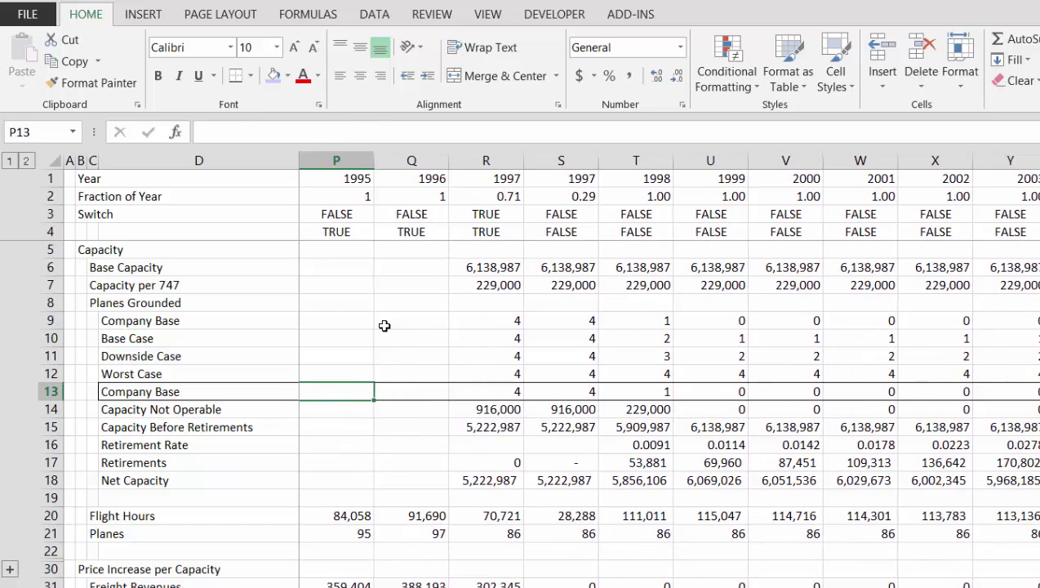
Review the outlined Company Base row 13 across the historic and forecast years, including its INDEX formulas.
key(Right)
key(Right)
key(Left)
key(Left)
key(Left)
key(Left)
key(Left)
key(Left)
key(Left)
key(Left)
key(Left)
key(Left)
key(Left)
key(Left)
key(Left)
key(Left)
key(Left)
key(Left)
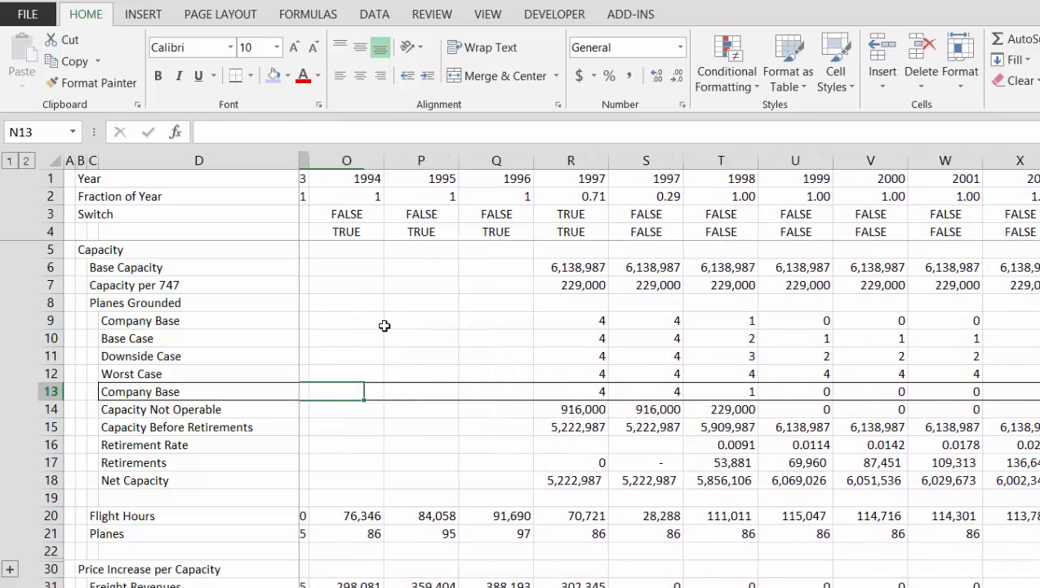
key(Right)
key(Right)
key(Right)
key(Right)
key(Right)
key(Right)
key(Right)
key(Right)
key(Right)
key(Right)
key(Right)
key(Right)
key(Right)
key(Right)
key(Right)
key(Right)
key(Right)
key(Right)
key(Right)
key(Right)
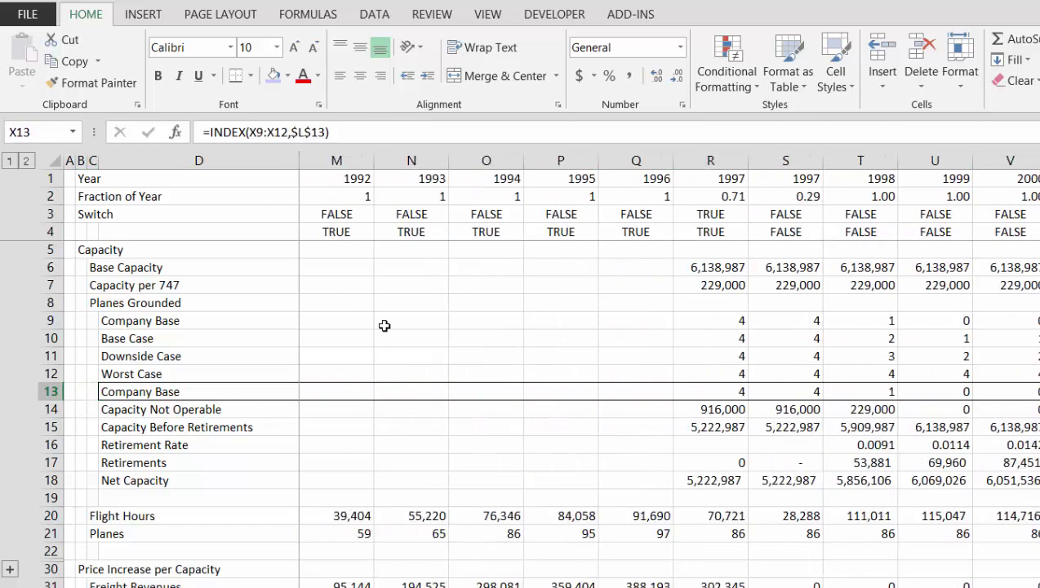
Examine the Capacity per 747 row from 2003 back to the first 1997 column.
key(Left)
key(Left)
key(Up)
key(Up)
key(Up)
key(Up)
key(Up)
key(Up)
key(Up)
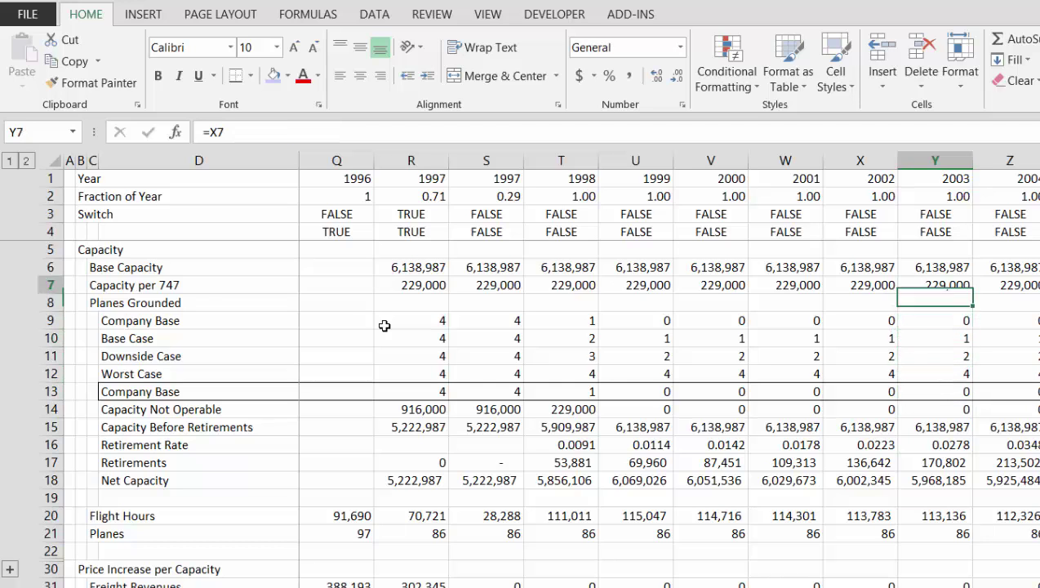
key(Down)
key(Left)
key(Left)
key(Left)
key(Left)
key(Left)
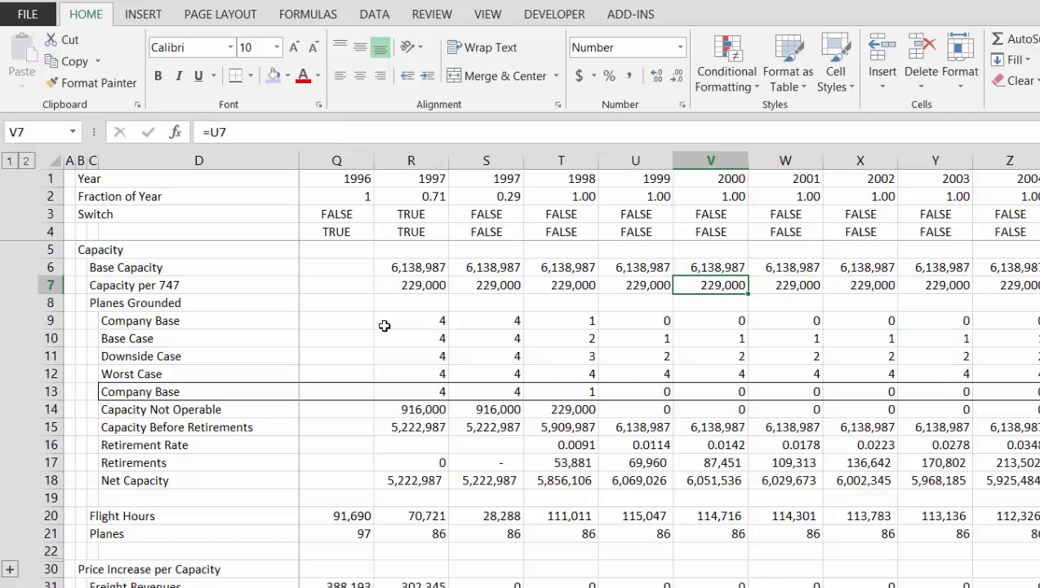
key(Left)
key(Left)
key(Left)
key(Right)
Compare the Planes Grounded scenario inputs in the 1997 and 1998 columns, continuing down to Capacity Before Retirements.
key(Down)
key(Down)
key(Down)
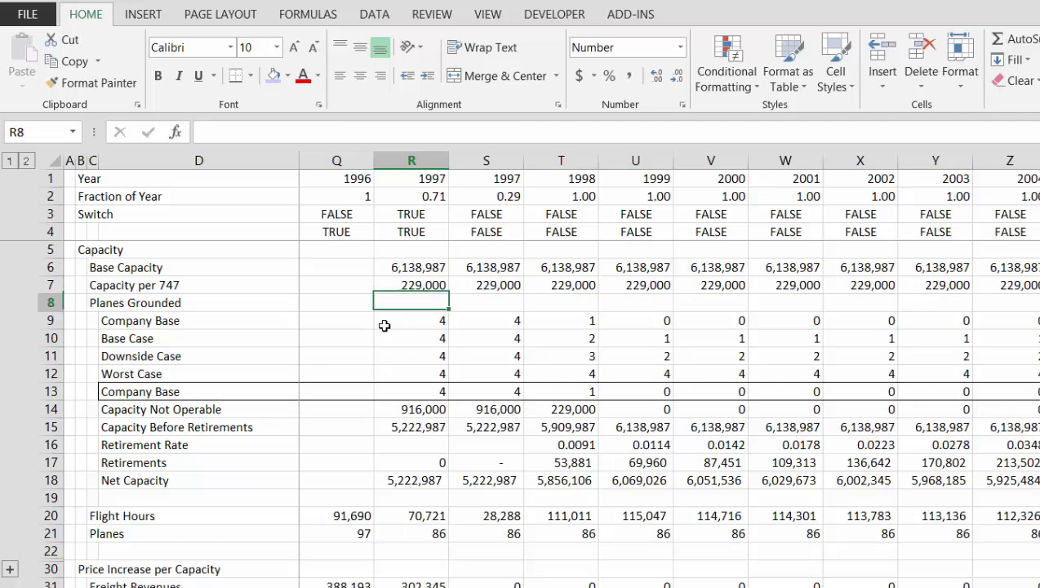
key(Down)
key(Up)
key(Right)
key(Right)
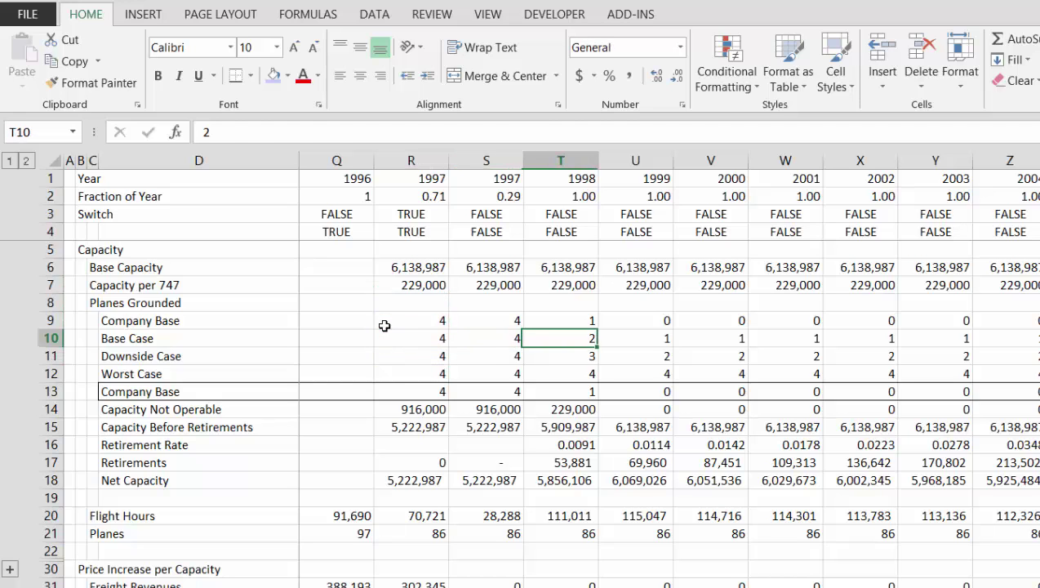
key(Down)
key(Down)
key(Down)
key(Down)
key(Down)
Inspect the formulas in the second 1997 column from Capacity Not Operable down to Retirements.
key(Left)
key(Left)
key(Left)
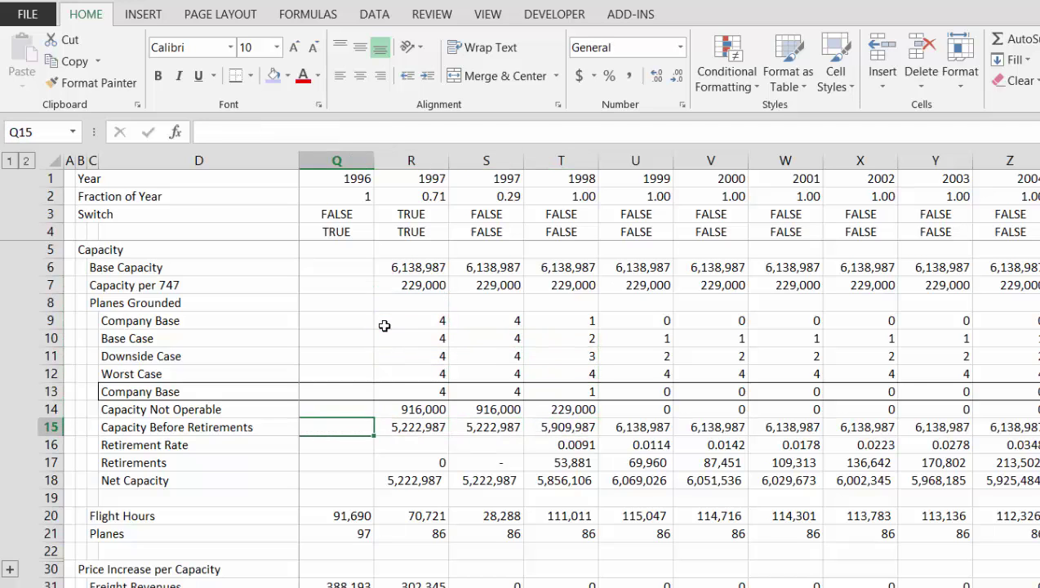
key(Right)
key(Right)
key(Up)
key(Up)
key(Down)
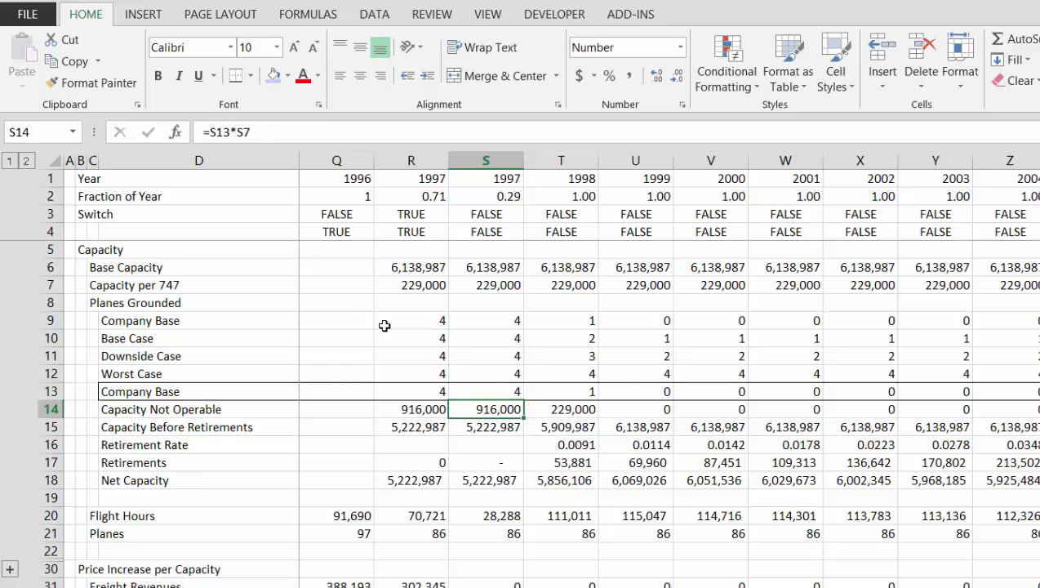
key(Down)
key(Down)
key(Down)
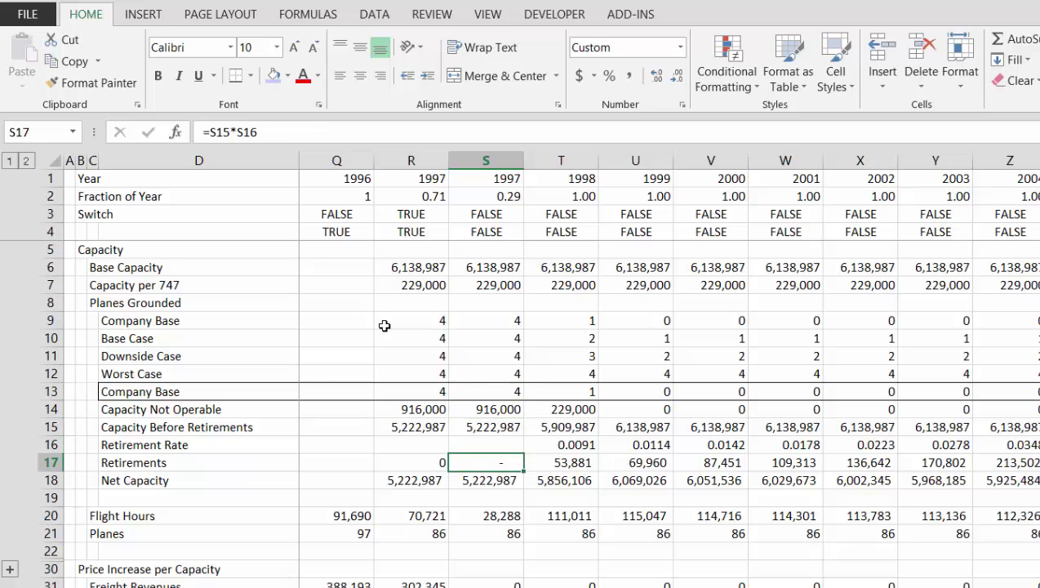
Set the Index Code of the outlined Planes Grounded row to 2 in cell L13.
key(Up)
key(Left)
key(Left)
key(Left)
key(Left)
key(Left)
key(Left)
key(Left)
key(Left)
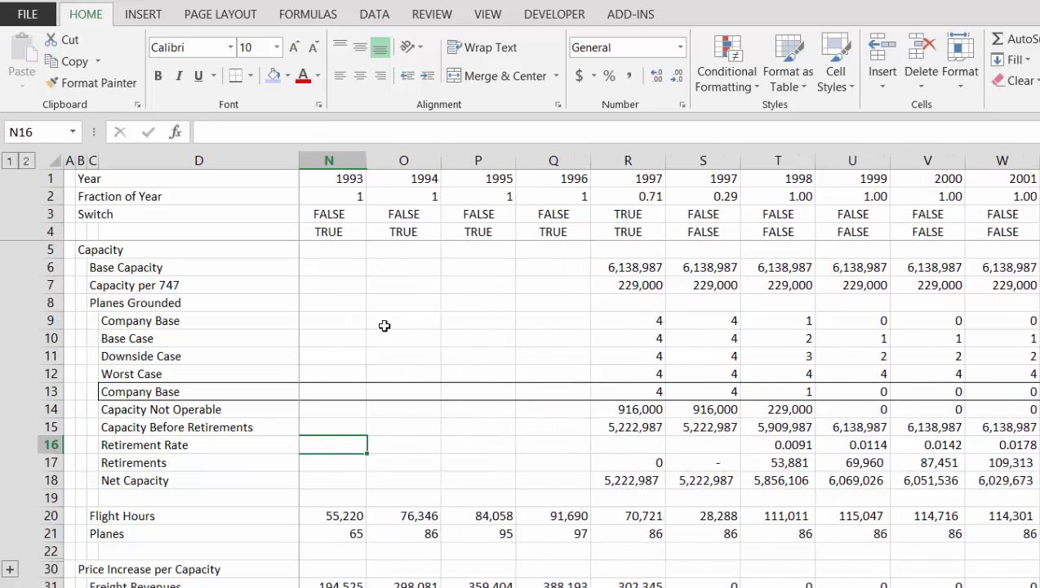
key(Right)
key(Up)
key(Up)
key(Up)
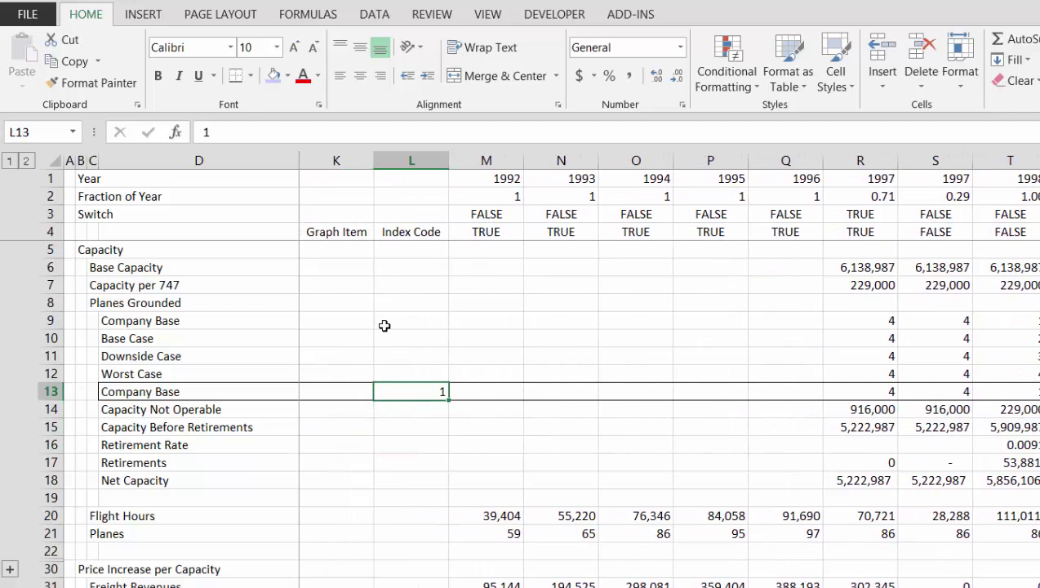
key(Left)
key(Right)
key(BackSpace)
text(2)
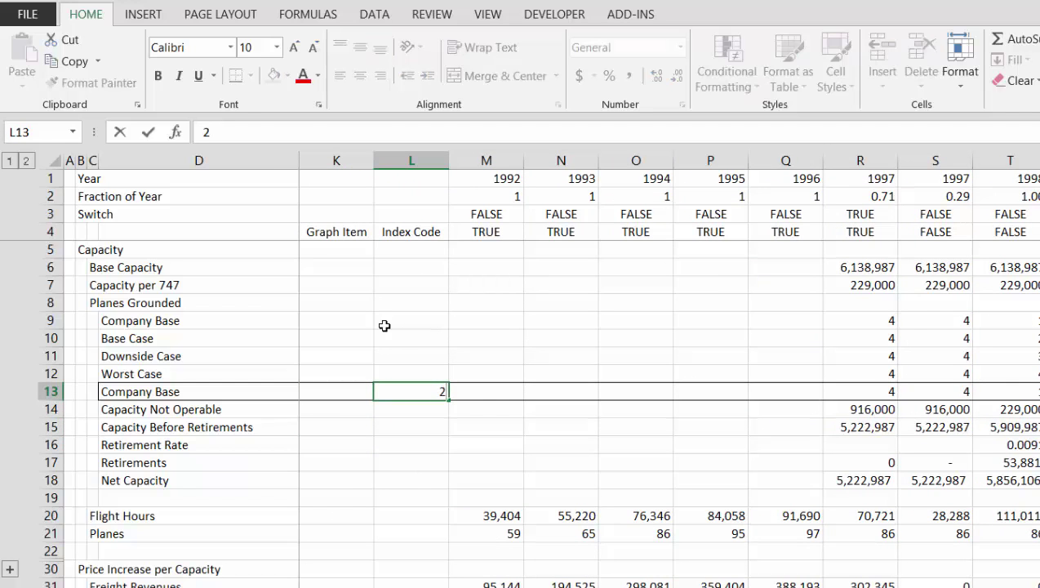
key(Return)
key(Up)
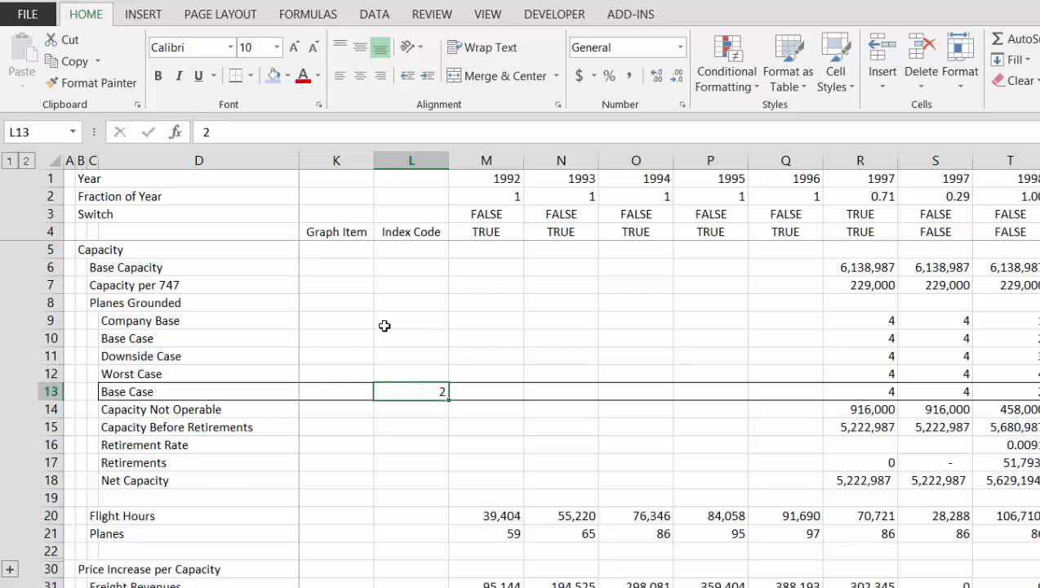
Change the Index Code in L13 to 3 and check the columns beside it.
text(3)
key(Return)
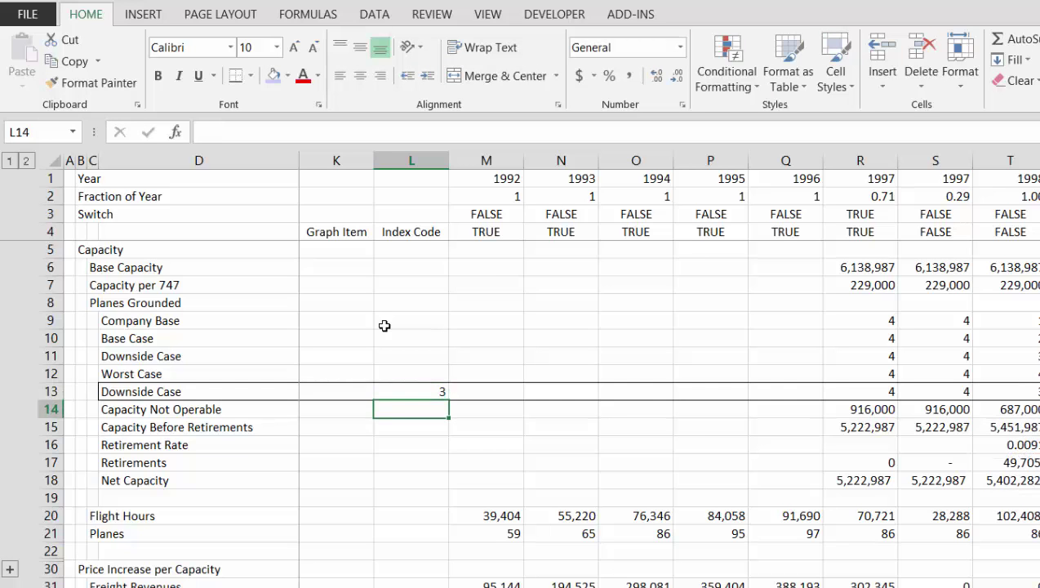
key(Up)
key(Left)
key(Left)
key(Right)
key(Right)
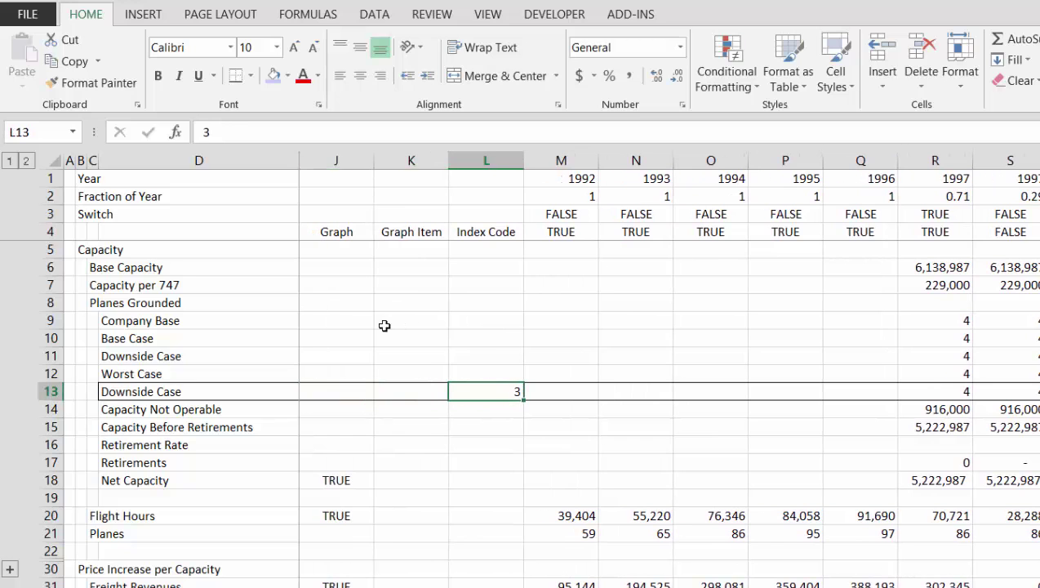
Set the outlined row's Index Code in L13 back to 1.
text(1)
key(Return)
key(Left)
key(Left)
key(Left)
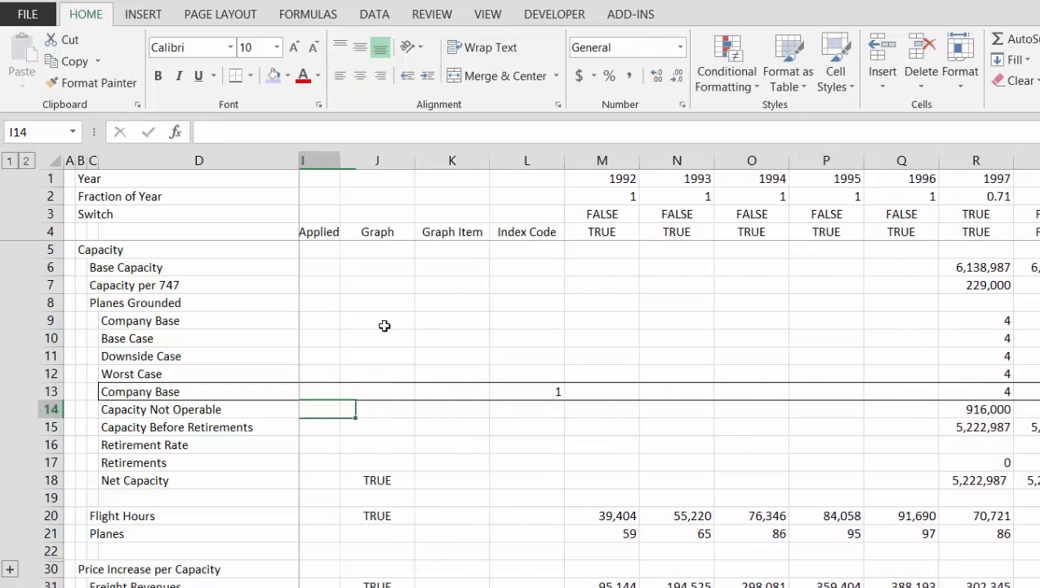
Return to the Method column and review the Net Capacity row across all years to the end of the forecast.
key(Home)
key(Right)
key(Right)
key(Right)
key(Right)
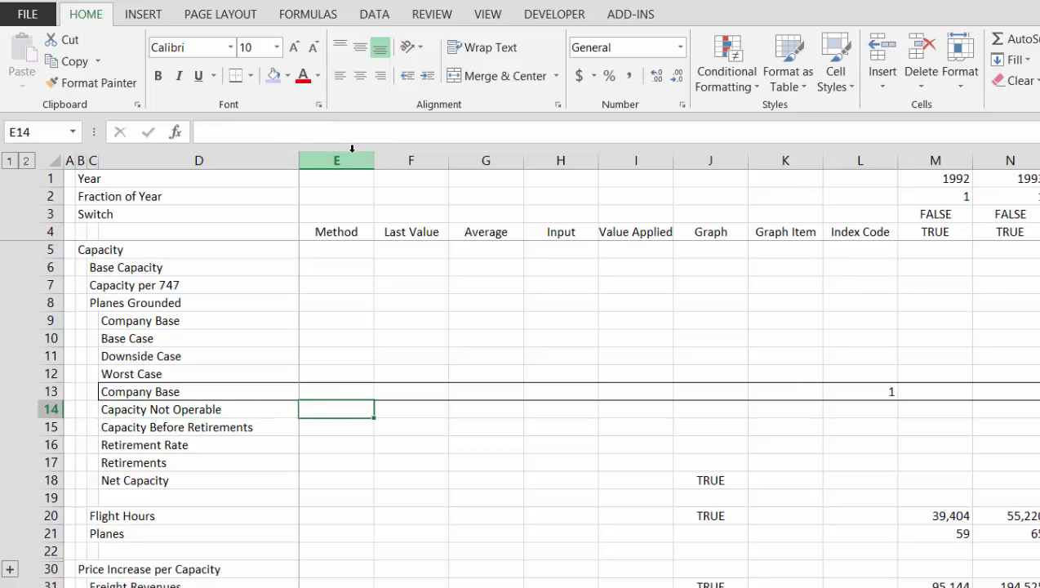
key(Down)
key(Down)
key(Down)
key(Down)
key(Right)
key(Right)
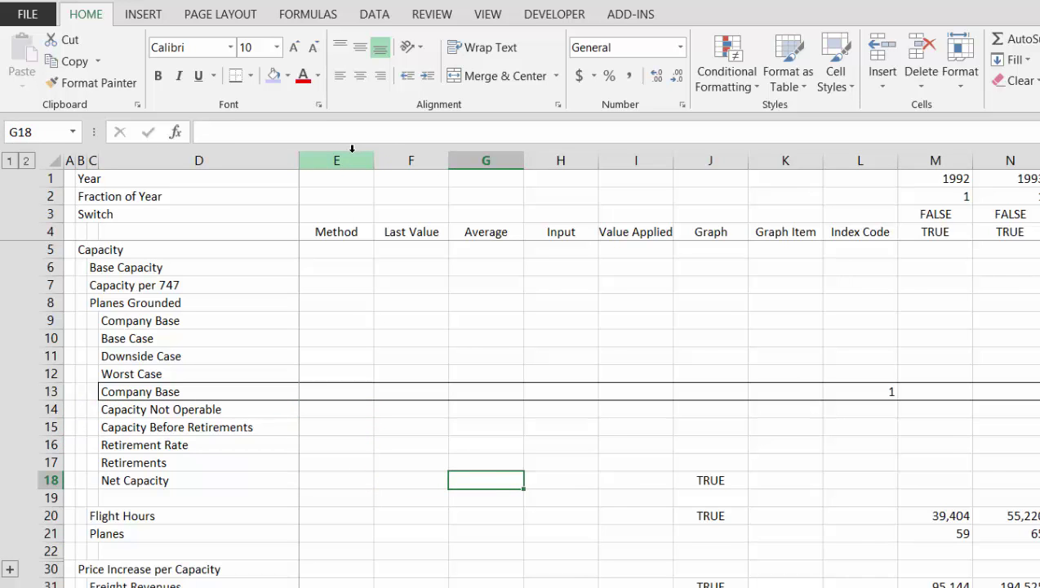
key(Right)
key(Right)
key(Right)
key(Right)
key(Right)
key(Right)
key(Right)
key(Right)
key(Right)
key(Right)
key(Right)
key(Right)
key(Right)
key(Right)
key(Right)
key(Right)
key(Right)
key(Right)
key(Right)
key(Right)
key(Left)
key(Left)
key(Left)
key(Left)
key(Left)
key(Left)
key(Left)
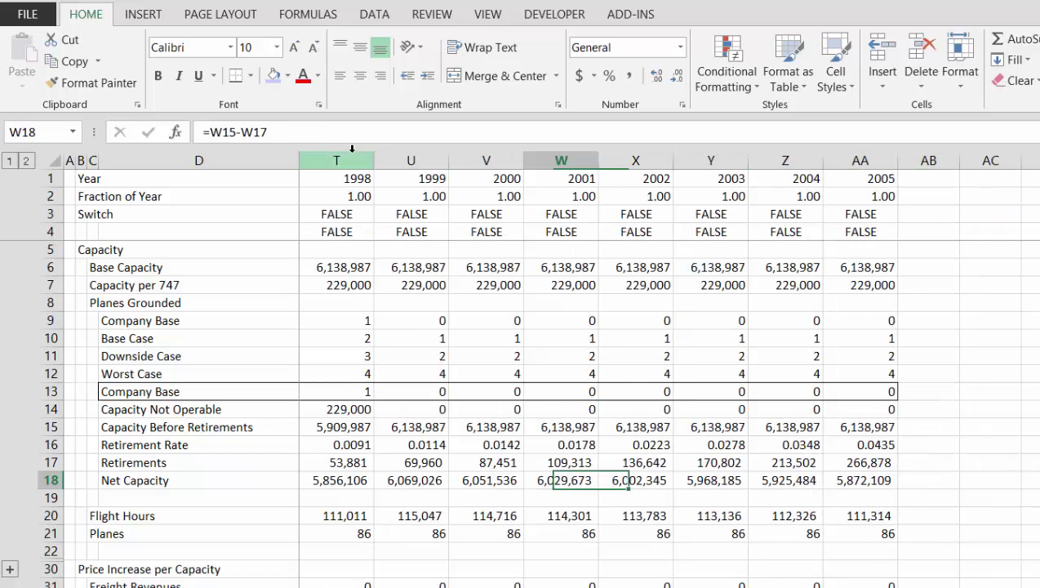
Go back to the outlined Company Base row and inspect the formula in its first 1997 cell.
key(Left)
key(Left)
key(Left)
key(Left)
key(Left)
key(Left)
key(Left)
key(Left)
key(Up)
key(Up)
key(Up)
key(Up)
key(Up)
key(Up)
key(Up)
key(Right)
key(Down)
key(Down)
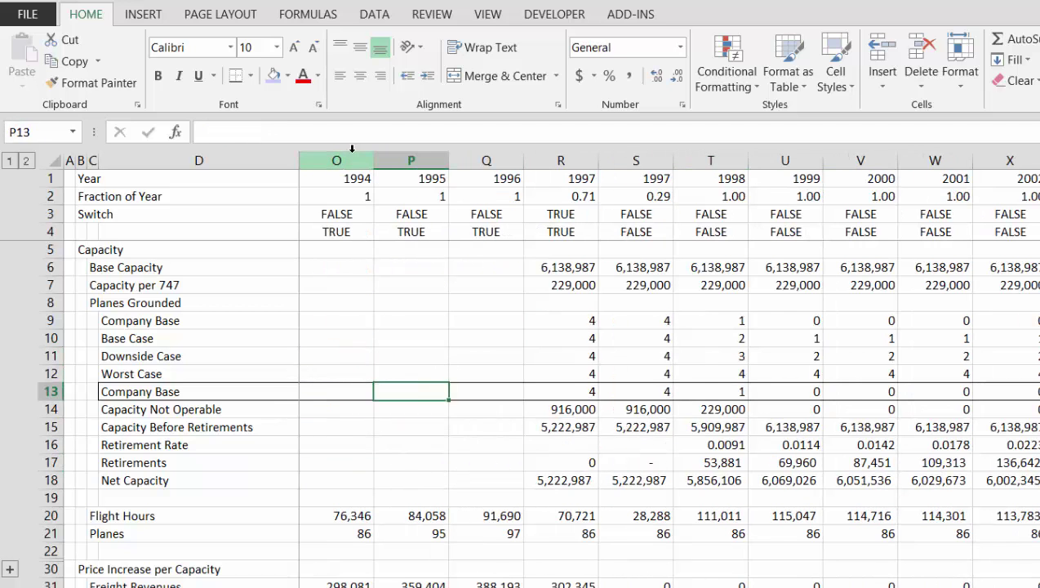
key(Right)
key(Right)
key(F2)
key(Escape)
Look down from the Capacity section to the Price Increase scenarios under Price Increase per Capacity.
key(Down)
key(Left)
key(Left)
key(Left)
key(Left)
key(Left)
key(Left)
key(Left)
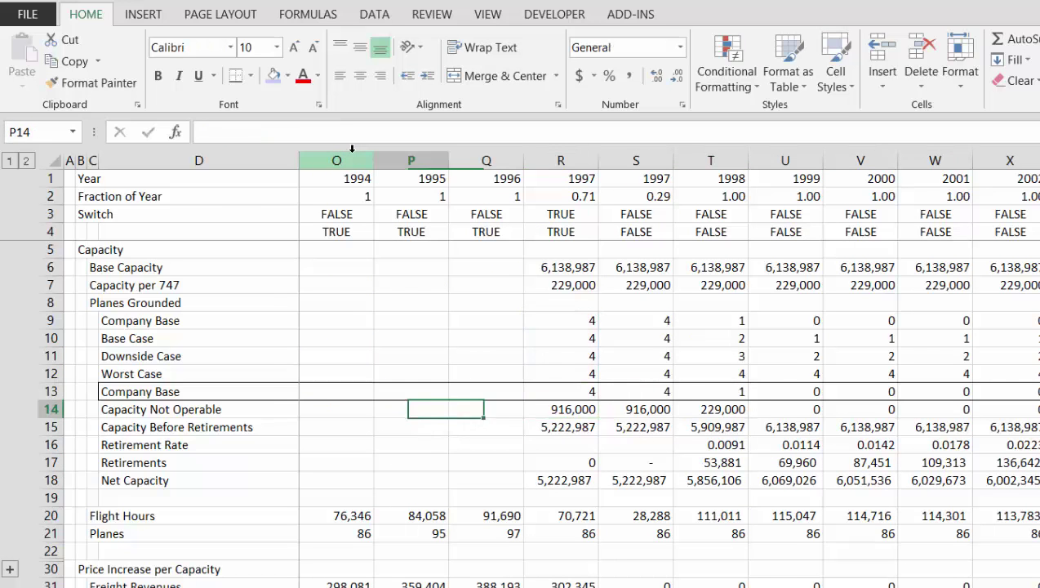
key(Down)
key(Down)
key(Down)
key(Down)
key(Down)
key(Down)
key(Down)
key(Down)
key(Down)
key(Down)
key(Down)
key(Down)
key(Down)
key(Down)
key(Down)
key(Down)
key(Down)
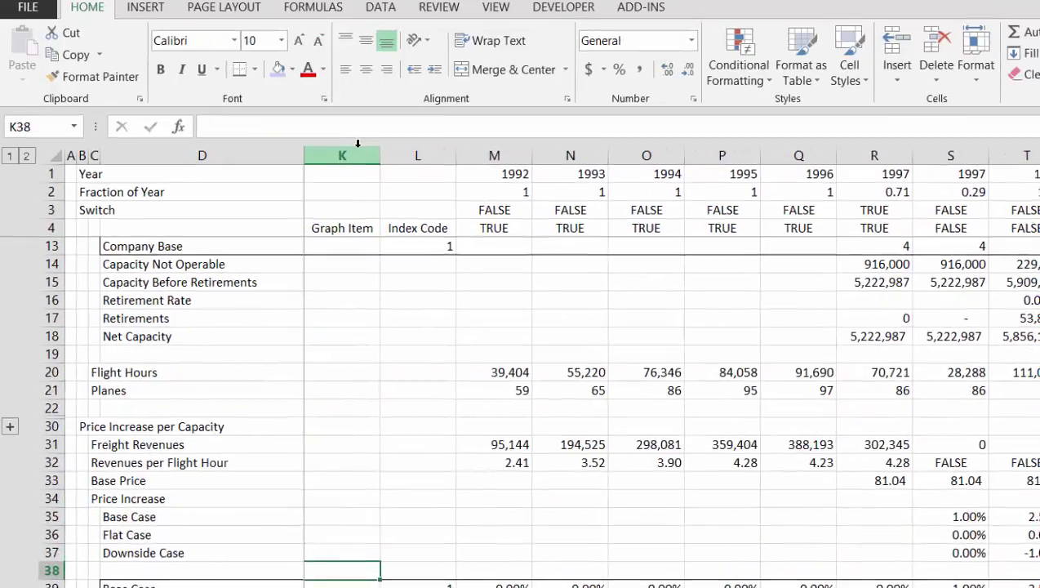
Look through the Price Increase rows to Other Revenues and inspect the 1992 Maintenance and other(1) formula in M47.
key(Down)
key(Down)
key(Down)
key(Down)
key(Down)
key(Down)
key(Down)
key(Down)
key(Down)
key(Down)
key(Down)
key(Down)
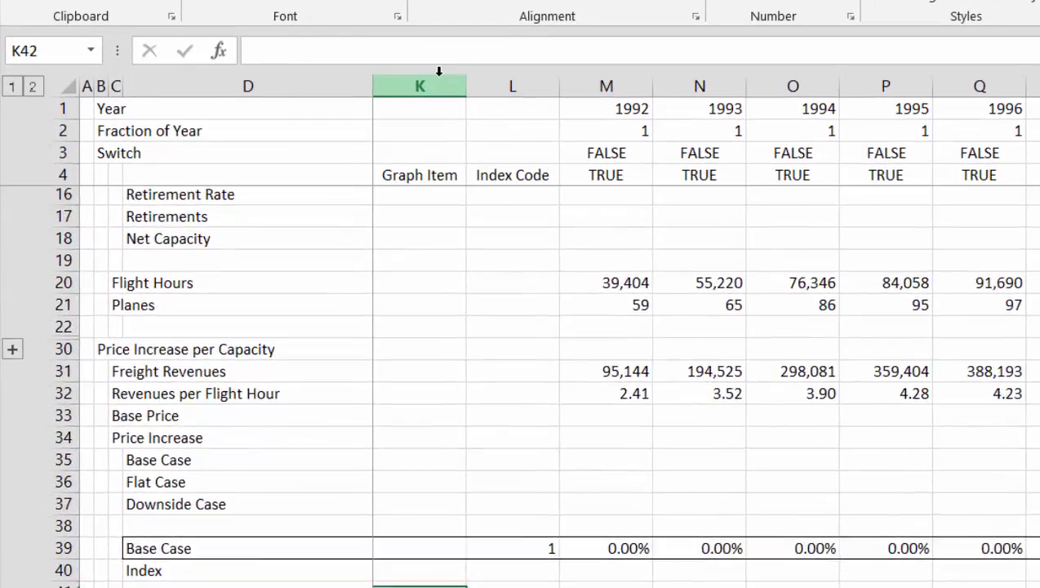
key(Down)
key(Up)
key(Up)
key(Up)
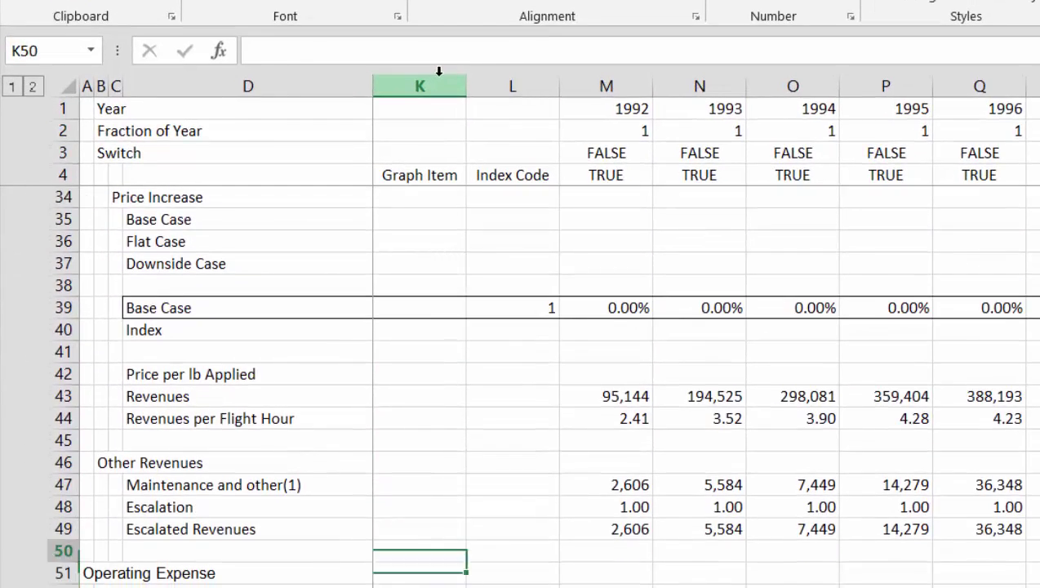
key(Right)
key(Right)
key(Right)
key(Up)
key(Left)
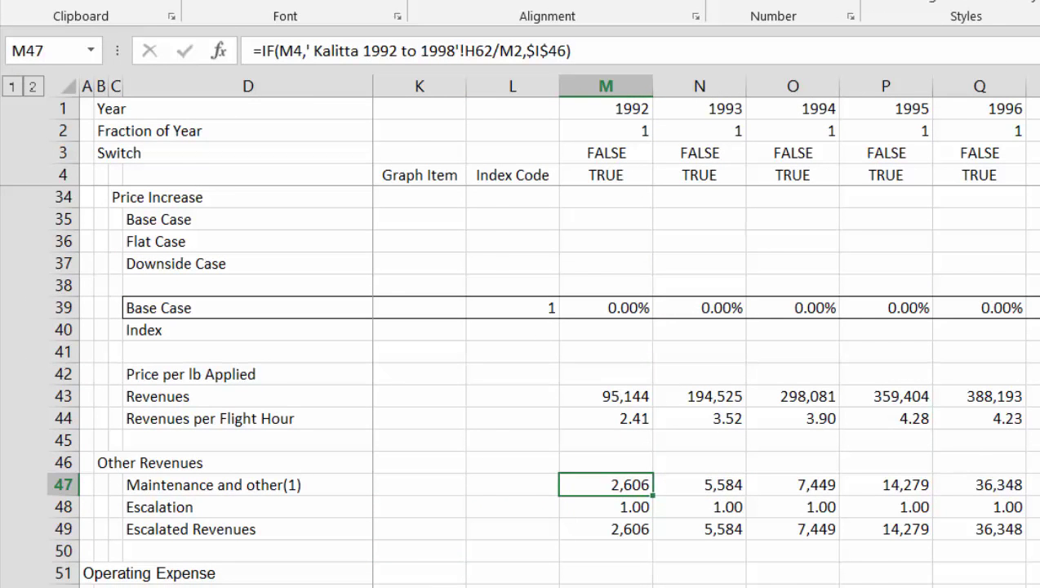
Give the Kalitta 1992 to 1998 sheet tab a red colour.
right_click(441, 584)
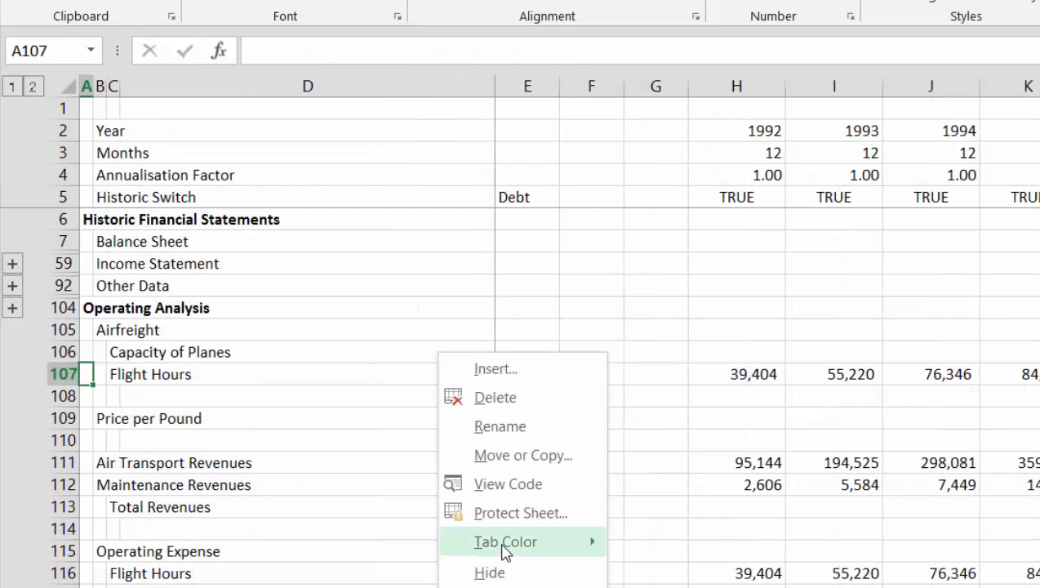
mouse_move(506, 551)
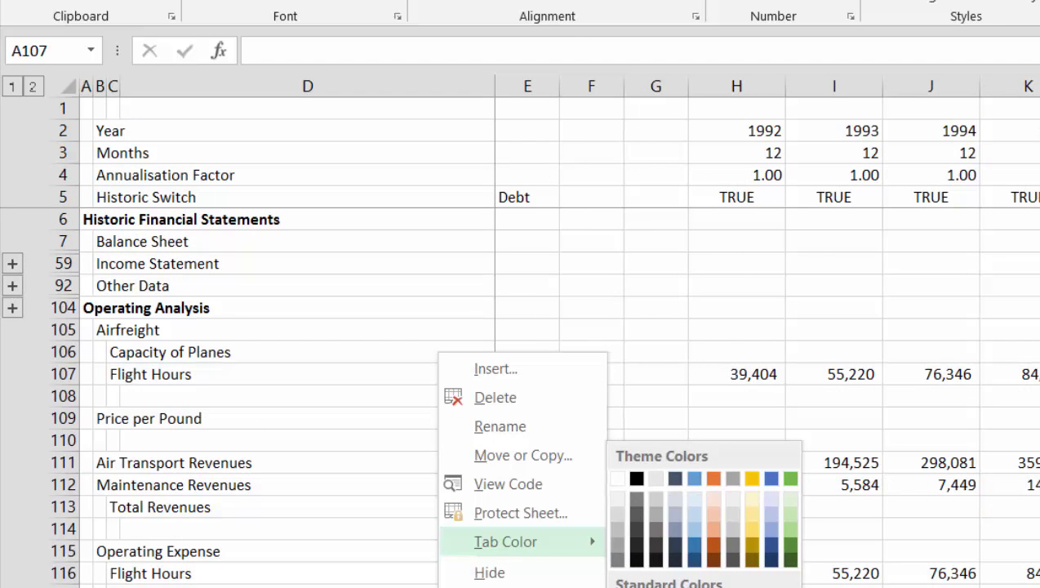
click(654, 586)
click(421, 510)
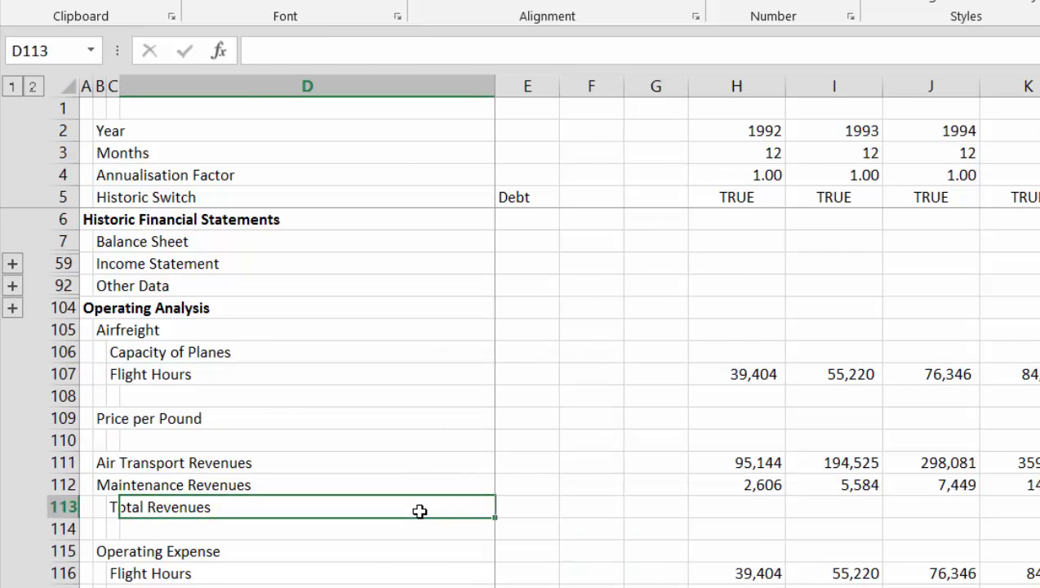
On the forecast sheet, colour the cells linked to other sheets using the tab colour of their source sheet.
key(ctrl+Page_Down)
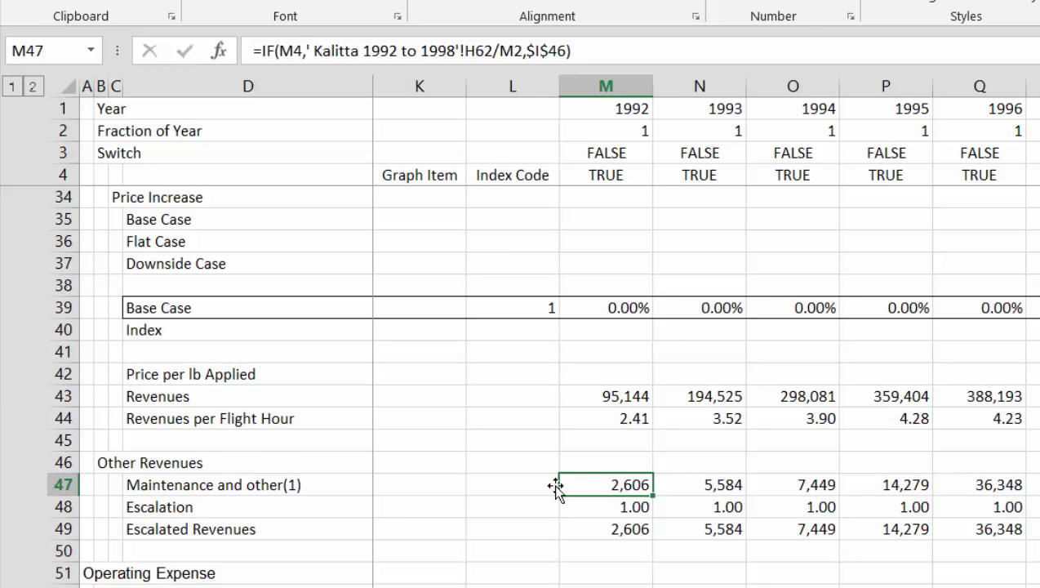
key(alt+x)
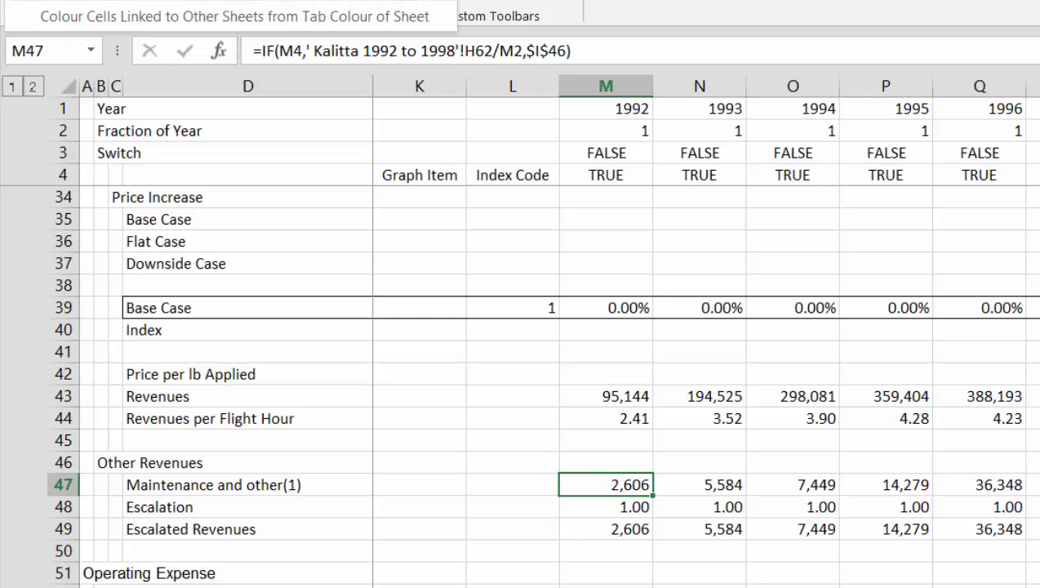
click(112, 29)
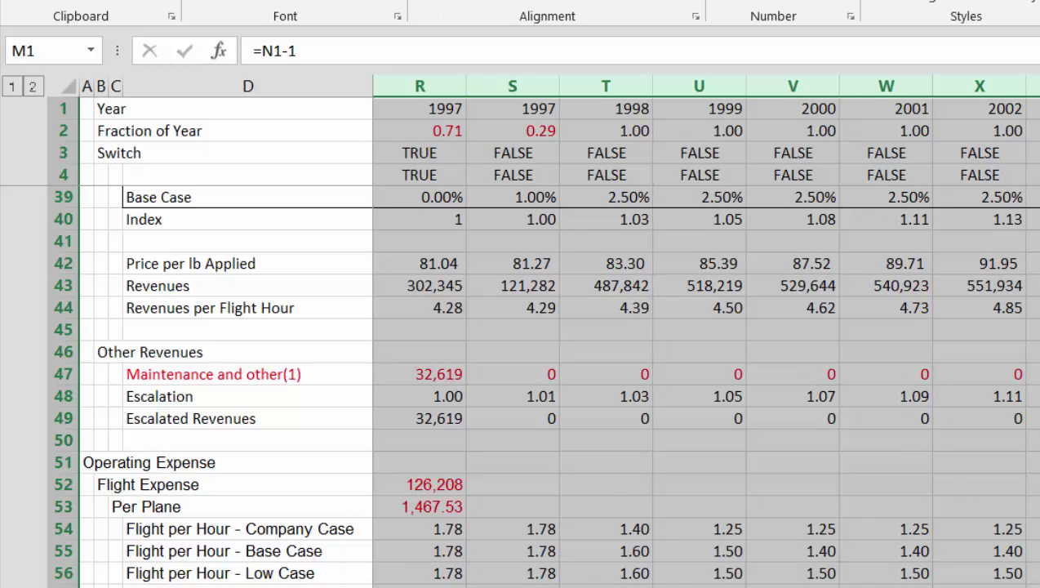
Create a formula-based conditional formatting rule for the selected year columns with the condition =M$4=true.
click(904, 2)
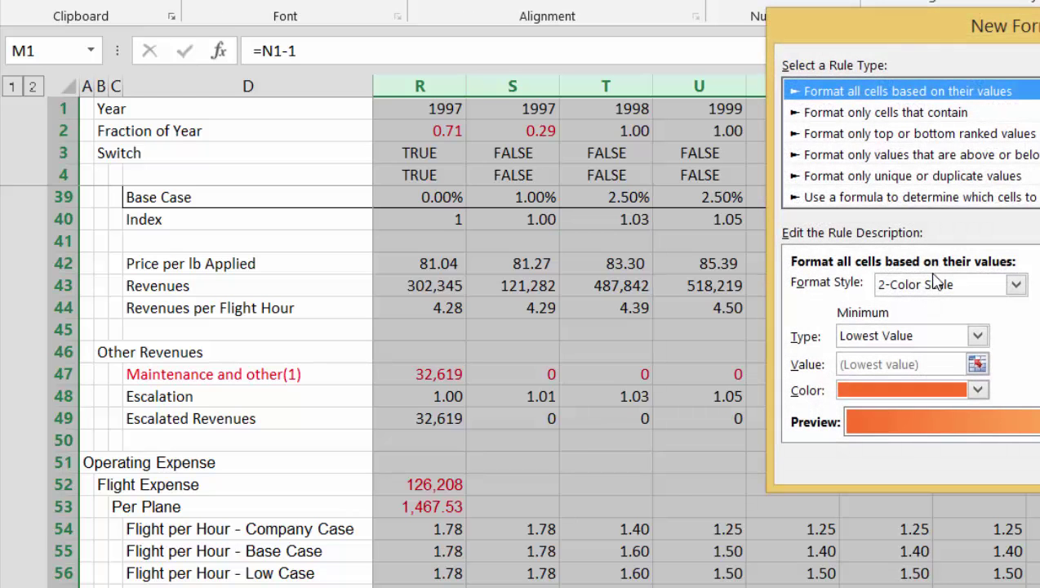
click(922, 204)
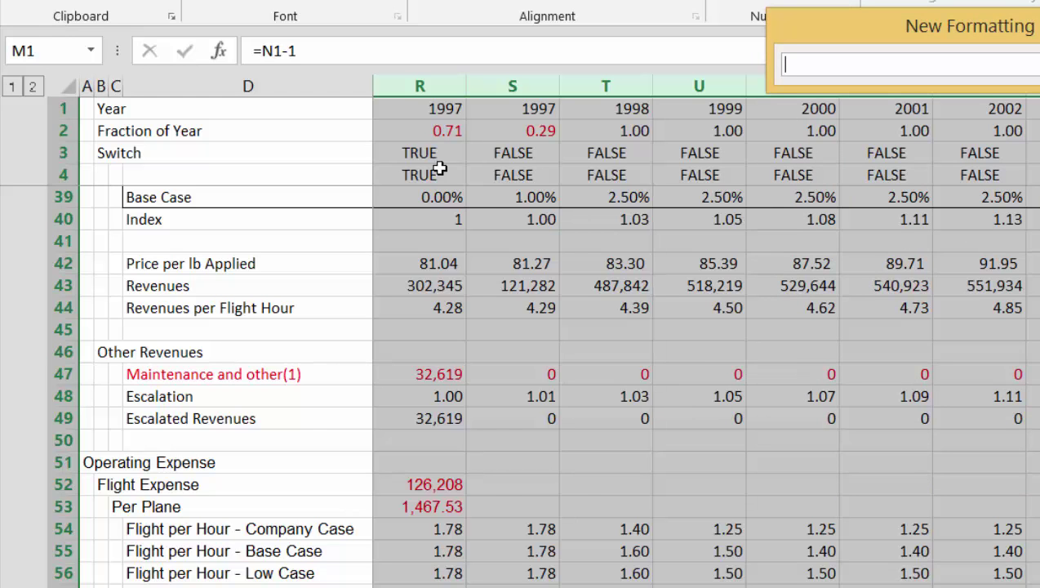
drag(411, 167, 414, 167)
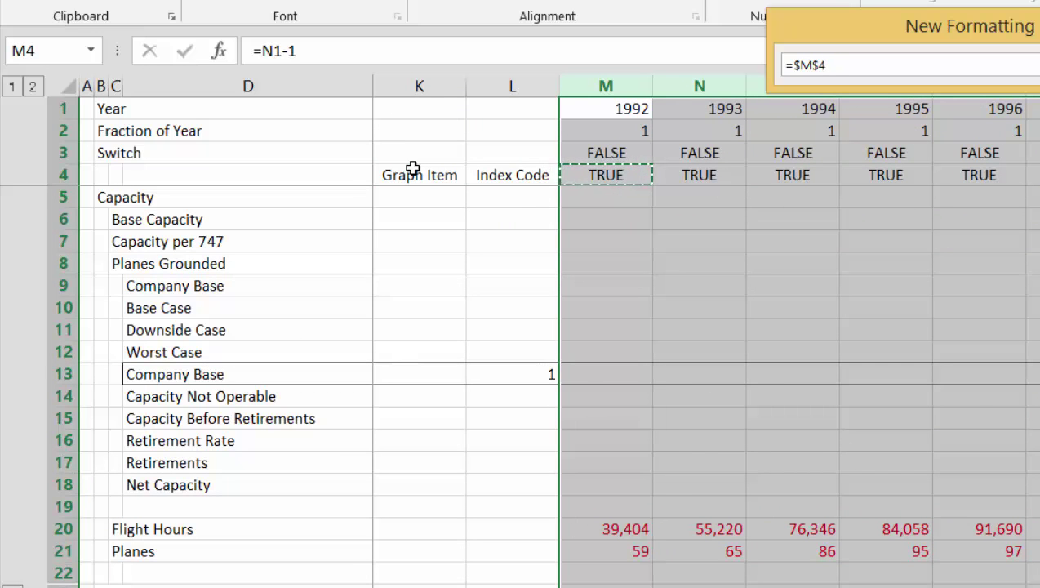
key(F4)
key(F4)
key(F4)
key(F4)
key(F4)
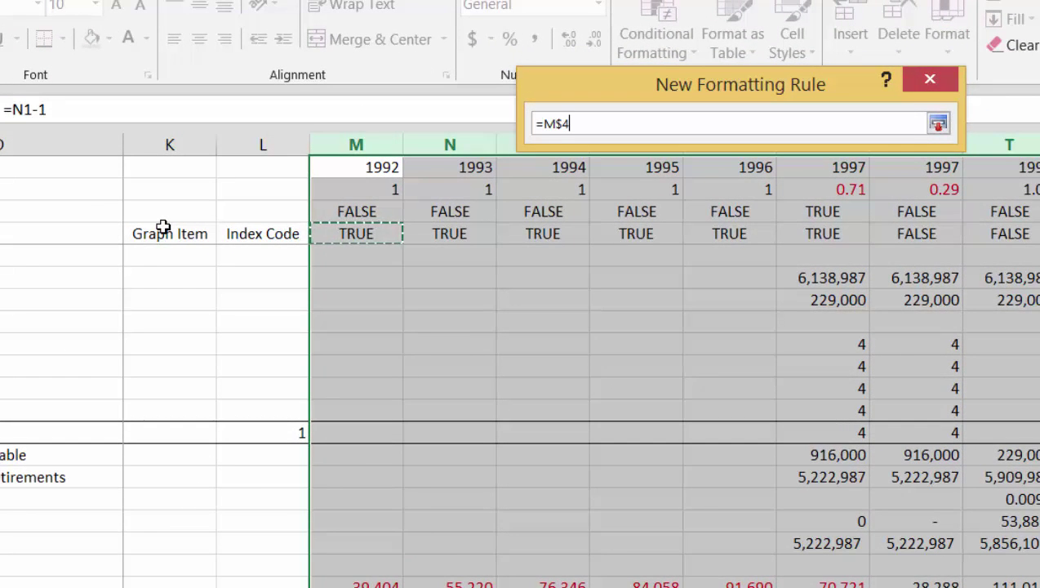
text(=true)
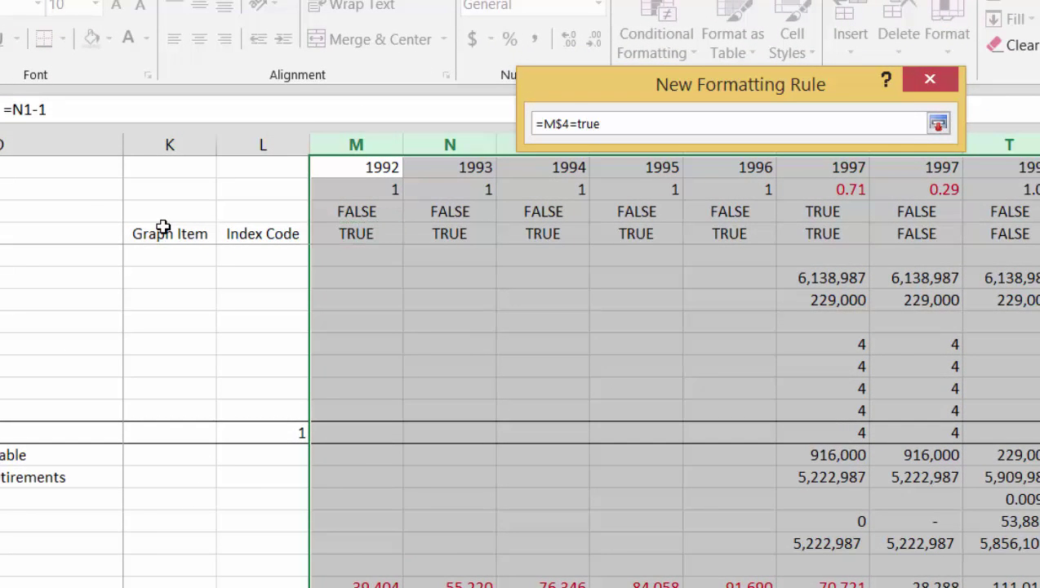
key(Return)
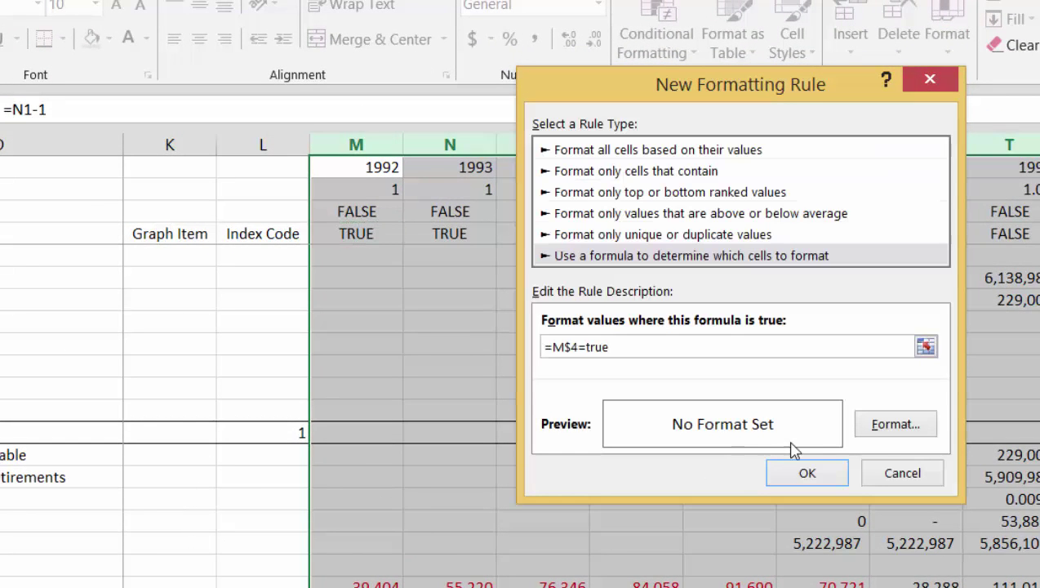
Give the conditional formatting rule a light blue fill and apply it to the selected year columns.
click(896, 424)
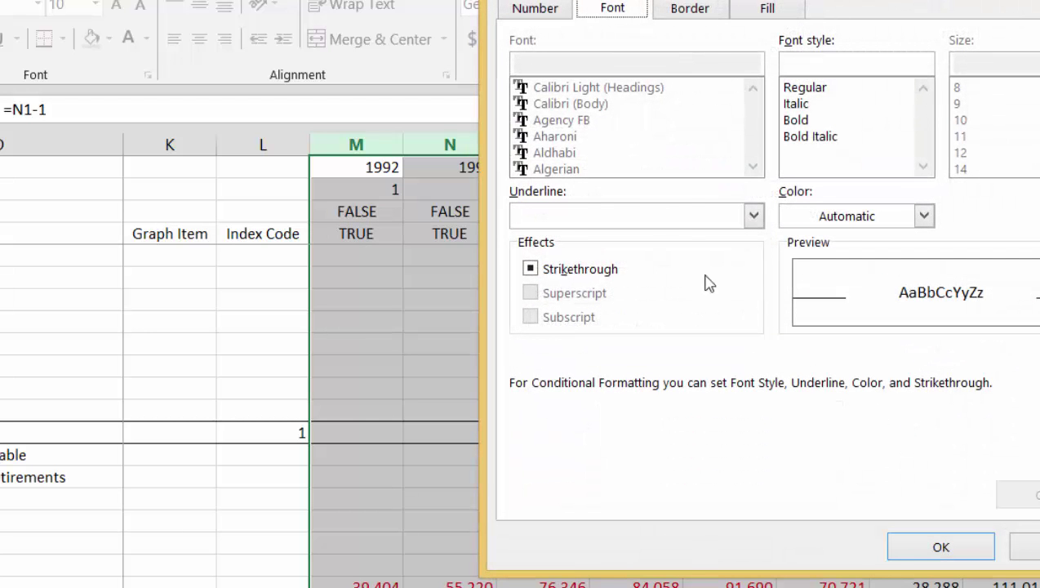
click(767, 10)
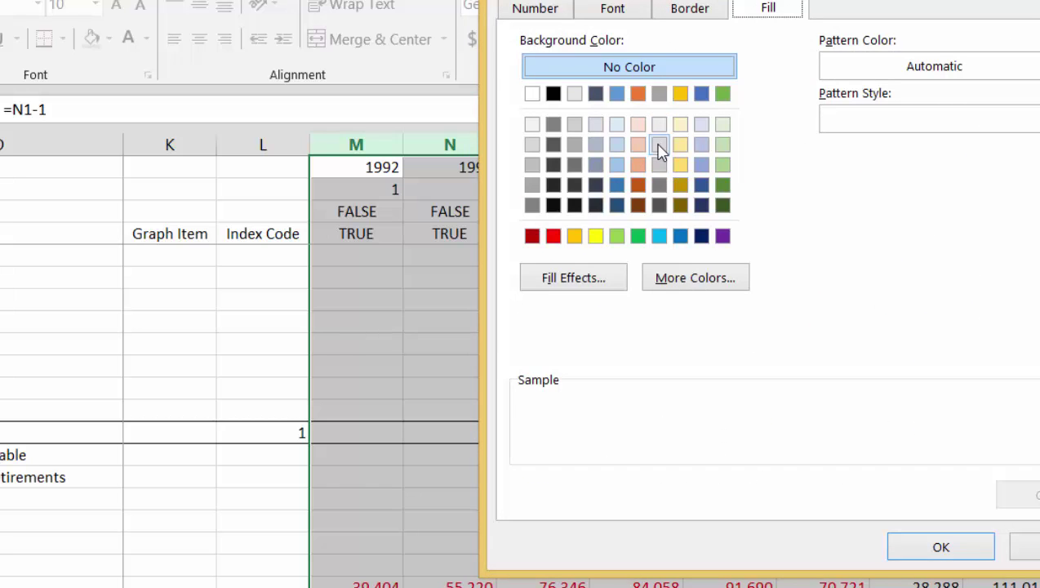
click(617, 127)
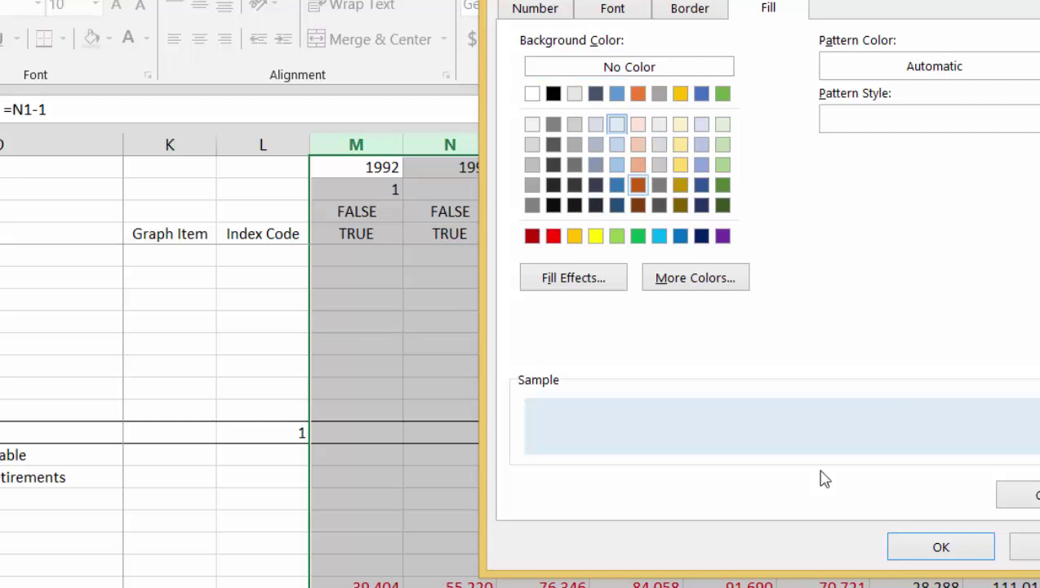
click(923, 549)
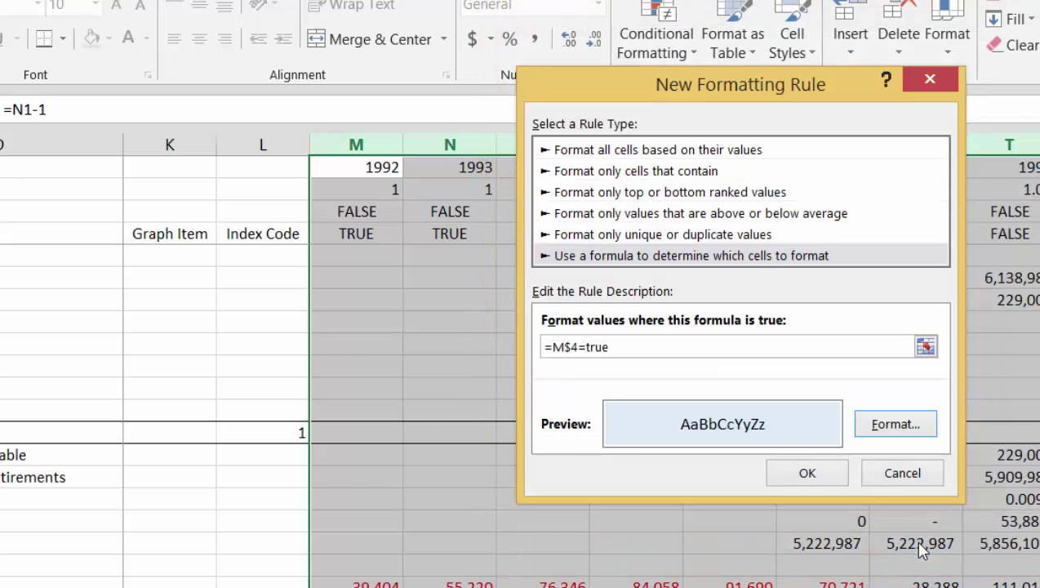
click(809, 473)
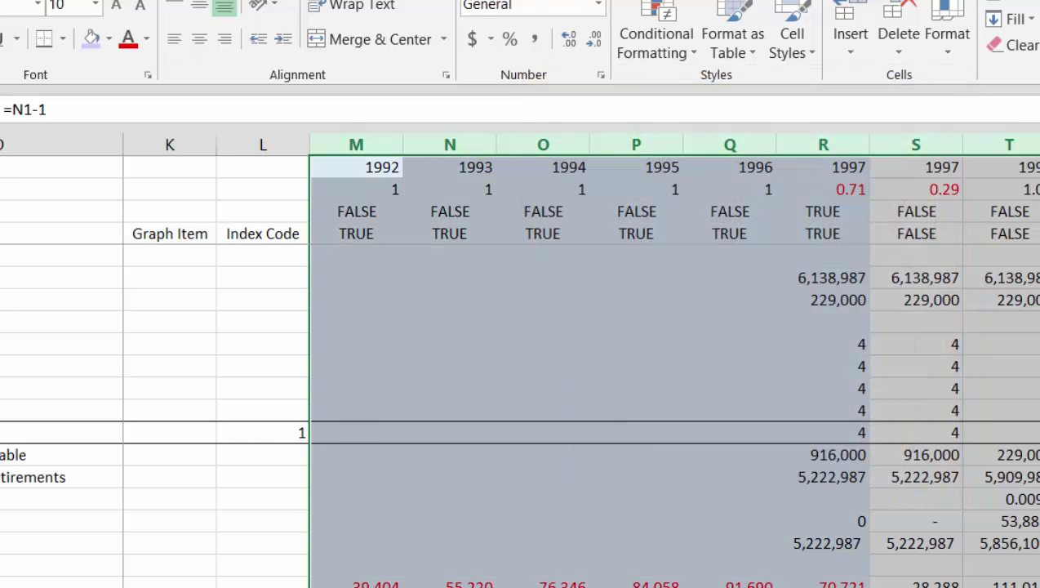
Deselect the year columns and inspect the source-sheet links in the historic Flight Hours and Planes cells.
click(677, 527)
key(Down)
key(Down)
key(Down)
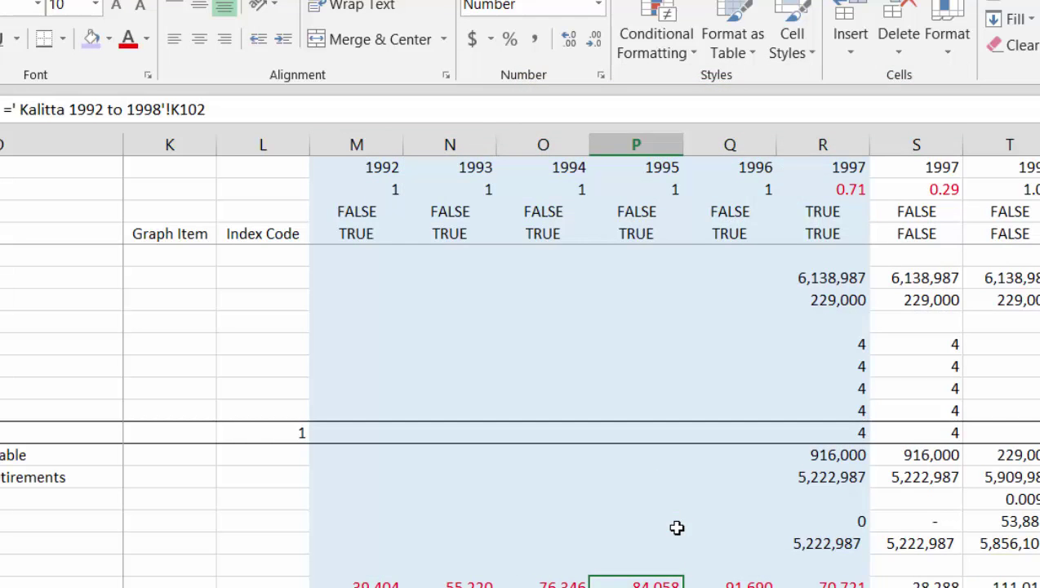
key(Up)
key(Right)
key(Right)
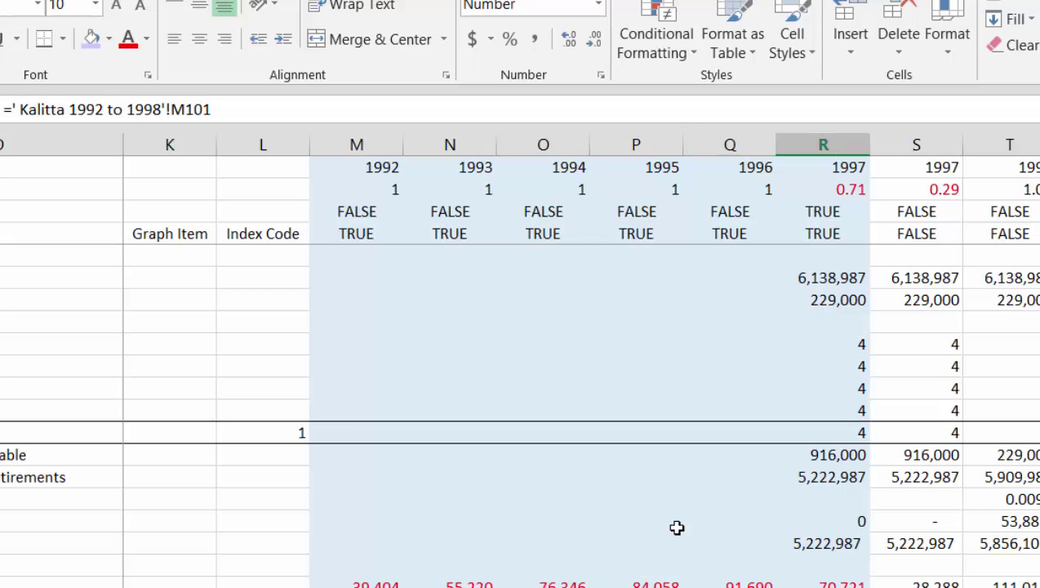
key(Down)
Go up to the Fraction of Year row and inspect the links in both 1997 cells.
key(Up)
key(Up)
key(Up)
key(Up)
key(Up)
key(Up)
key(Up)
key(Up)
key(Up)
key(Up)
key(Up)
key(Up)
key(Up)
key(Up)
key(Up)
key(Up)
key(Up)
key(Up)
key(Up)
key(Up)
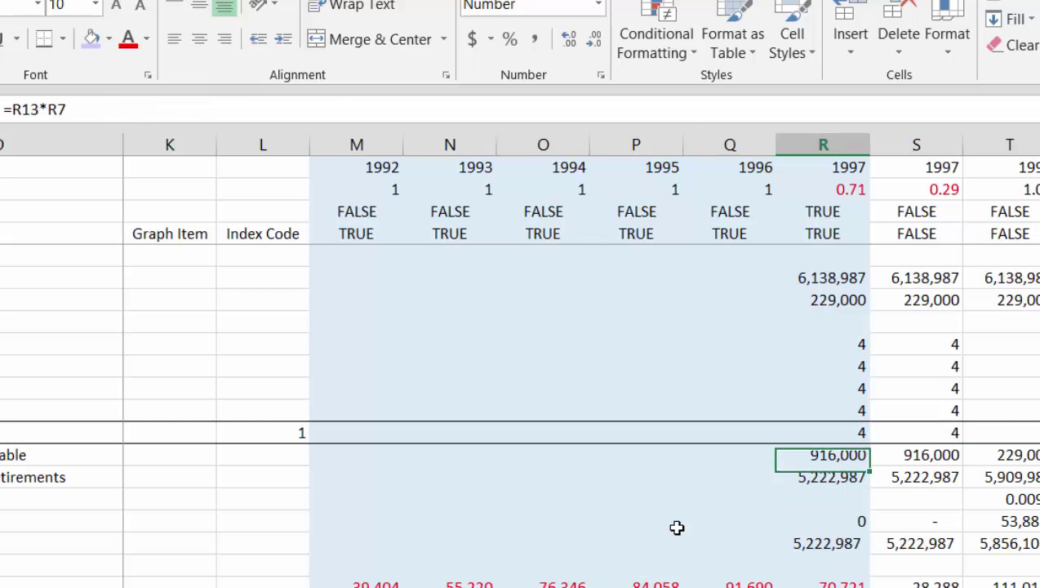
key(Down)
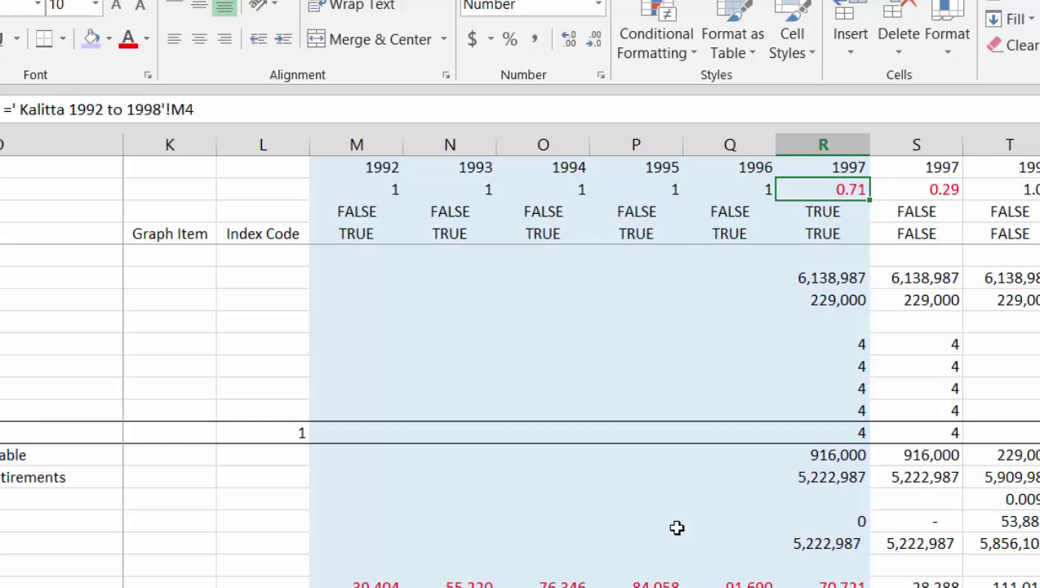
key(Right)
key(Left)
key(Right)
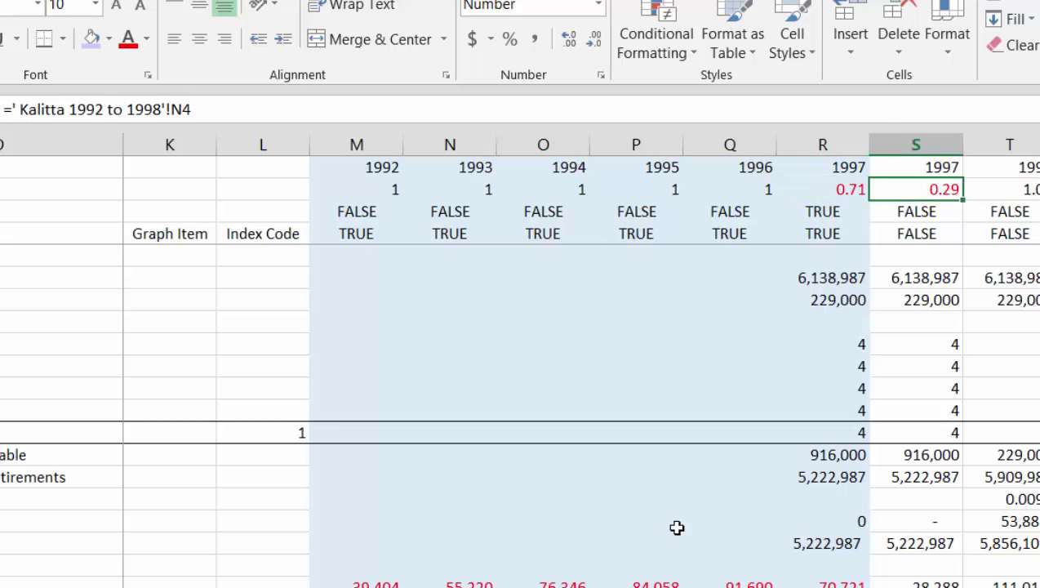
Review the first 1997 column from Fraction of Year down to the Per Plane formula in R53 under Operating Expense.
key(Left)
key(Down)
key(Down)
key(Down)
key(Down)
key(Down)
key(Down)
key(Down)
key(Down)
key(Down)
key(Down)
key(Down)
key(Down)
key(Down)
key(Down)
key(Down)
key(Down)
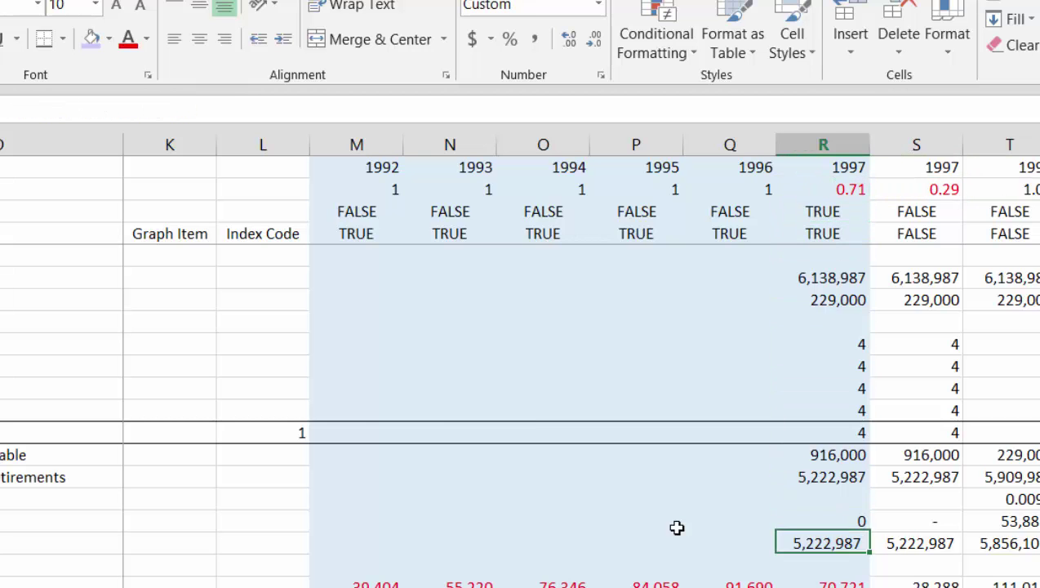
key(Down)
key(Down)
key(Down)
key(Down)
key(Down)
key(Down)
key(Down)
key(Down)
key(Down)
key(Down)
key(Up)
key(Up)
key(Up)
key(Up)
key(Up)
key(Up)
key(Up)
key(Up)
key(Up)
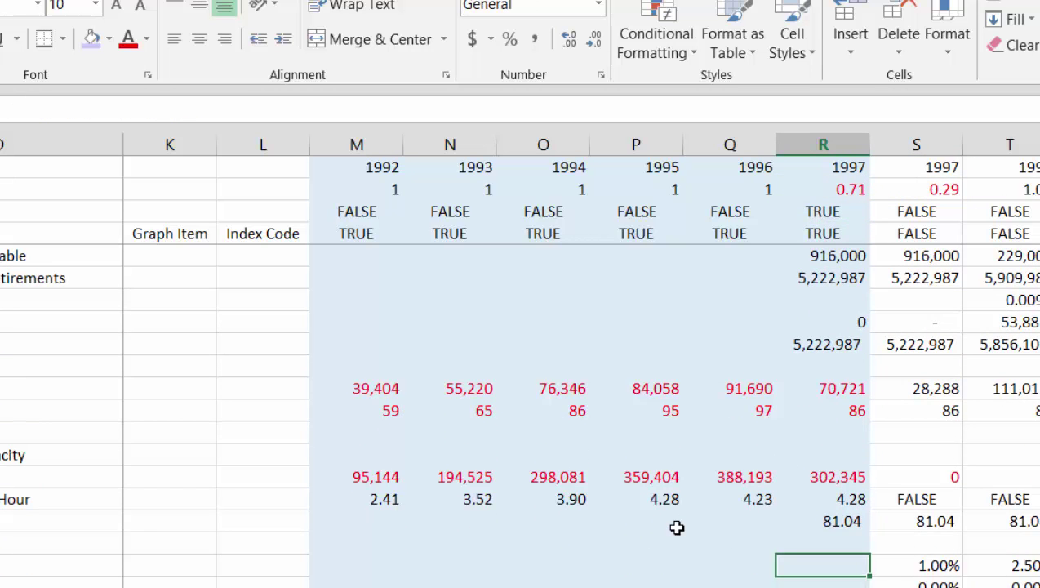
key(Down)
key(Down)
key(Down)
key(Down)
key(Down)
key(Down)
key(Down)
key(Down)
key(Down)
key(Down)
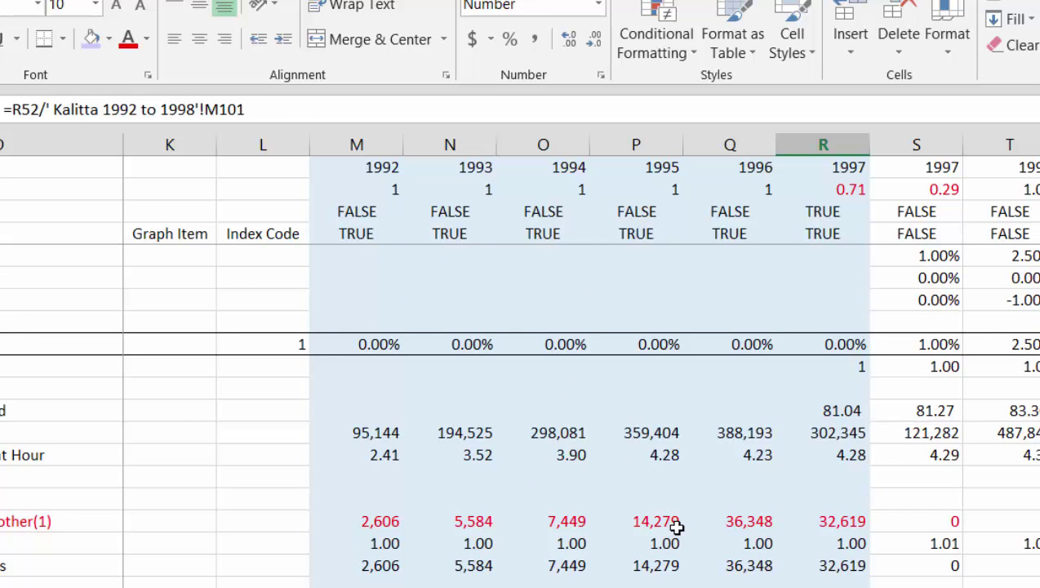
Look back across the historic years to the Method, Value Applied and Graph columns beside the revenue rows.
key(Left)
key(Left)
key(Left)
key(Left)
key(Left)
key(Left)
key(Left)
key(Left)
key(Left)
key(Left)
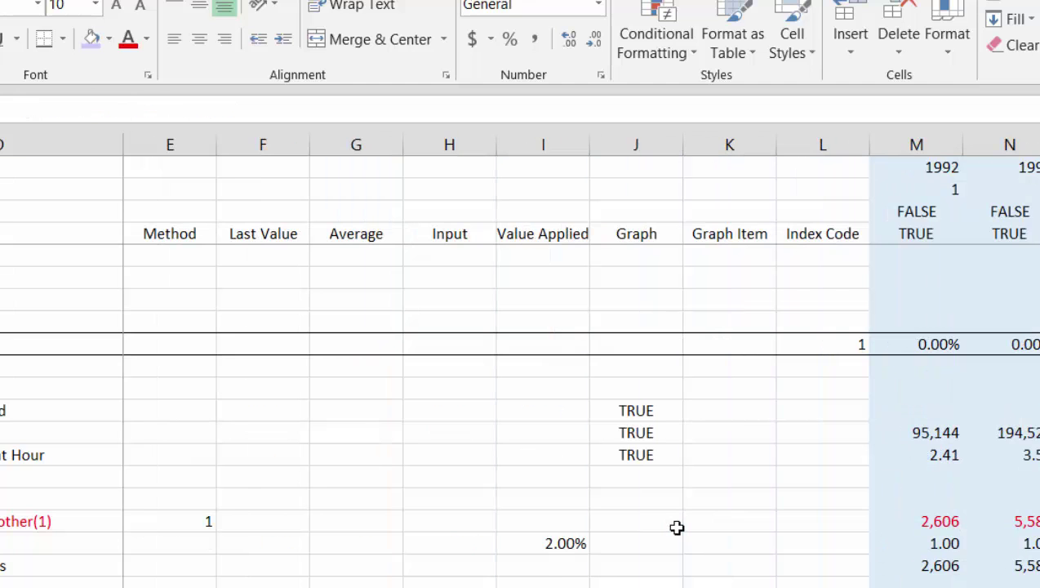
Return to the Capacity section and review its forecast years through 2005.
scroll(677, 528, up, 5)
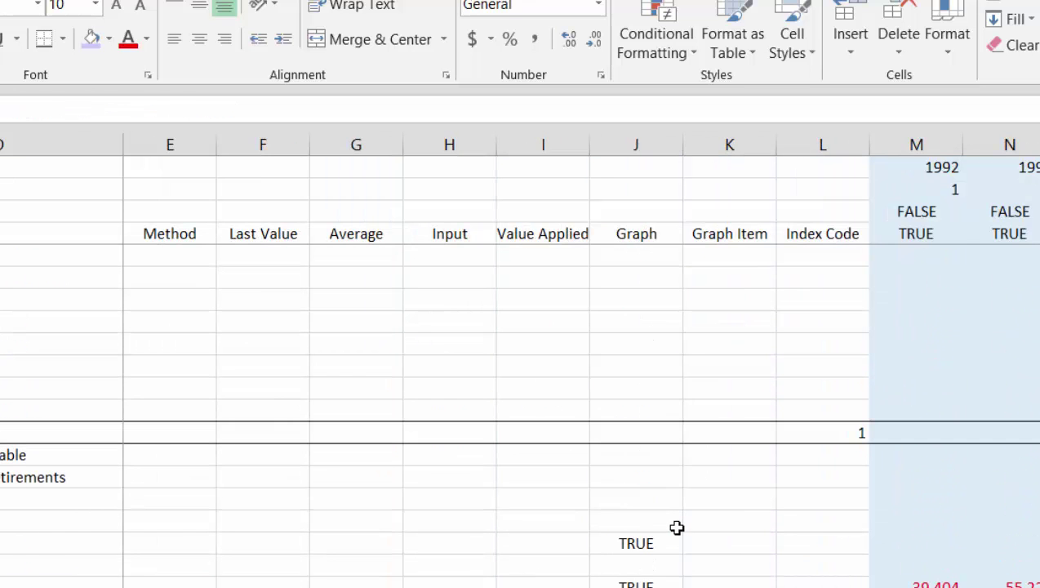
key(Right)
key(Right)
key(Right)
key(Right)
key(Right)
key(Right)
key(Right)
key(Right)
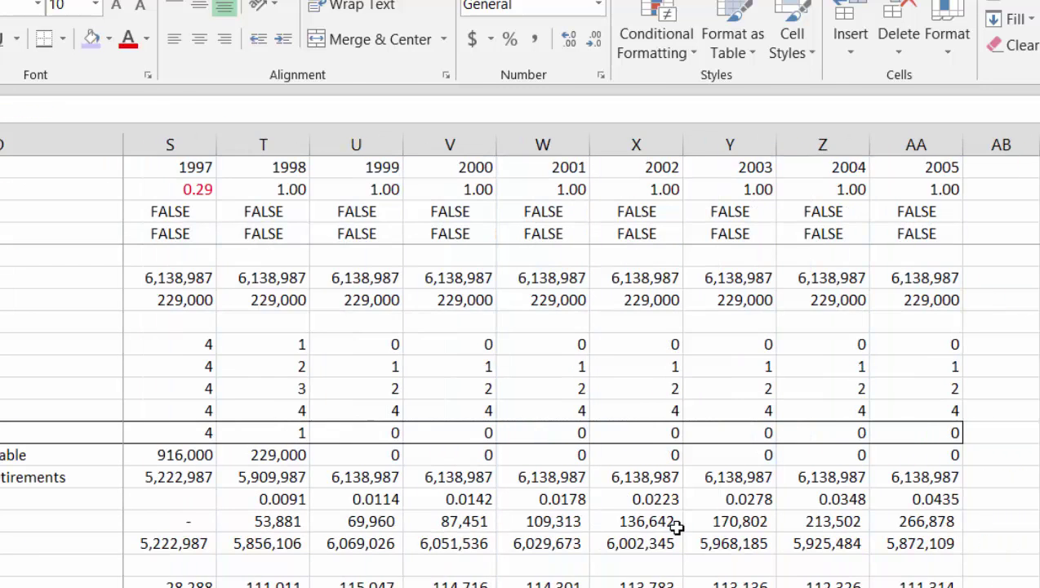
Look back from the Capacity forecast years across the shaded historic columns to the row labels.
key(Left)
key(Left)
key(Left)
key(Left)
key(Left)
key(Left)
key(Left)
key(Left)
key(Left)
key(Left)
key(Left)
key(Left)
key(Left)
key(Left)
key(Left)
key(Left)
key(Left)
key(Left)
key(Left)
key(Left)
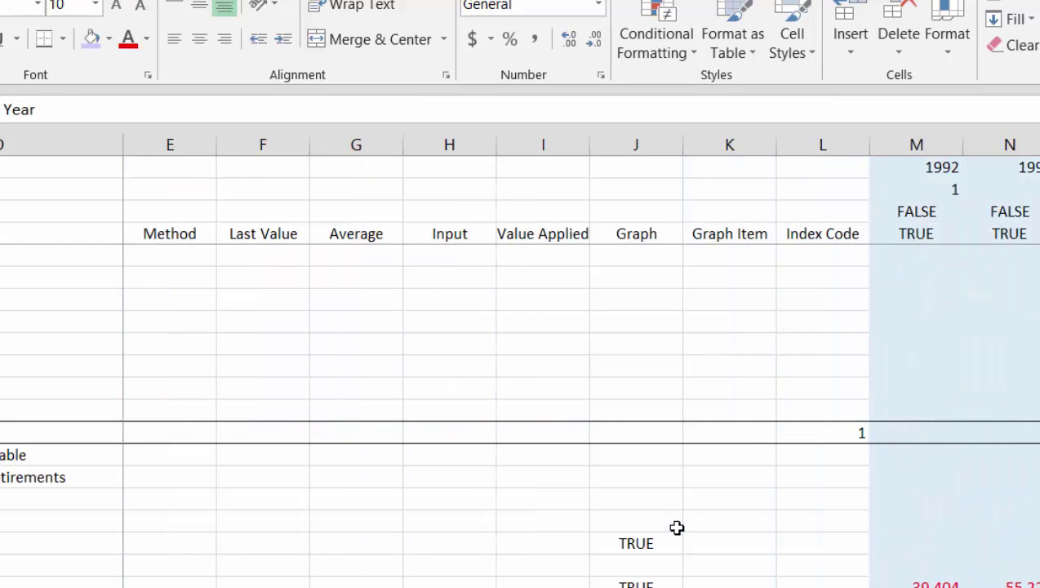
Group columns E through L, from Method to Index Code, and collapse the group.
key(Right)
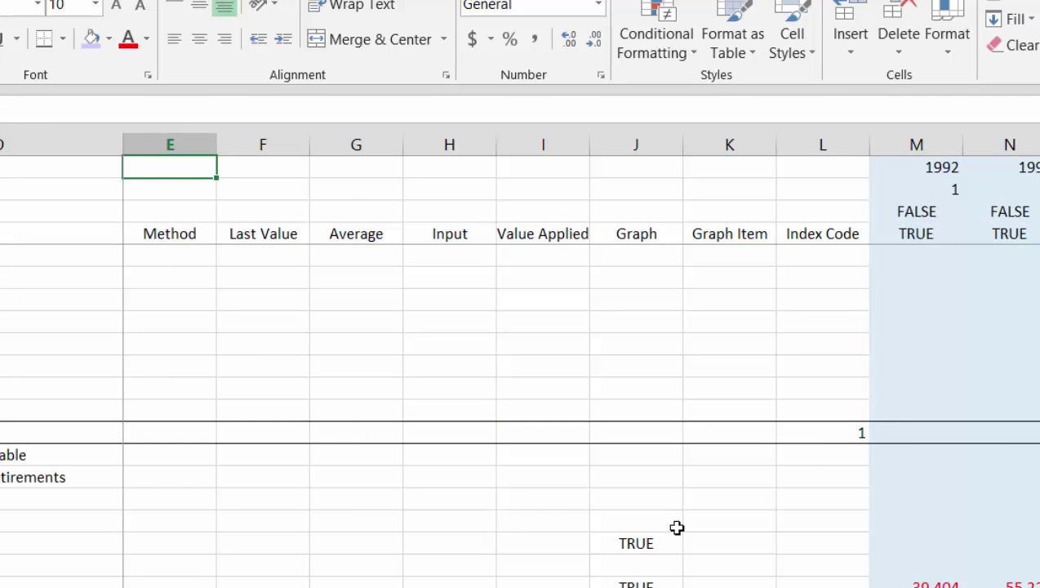
key(shift+space)
key(Left)
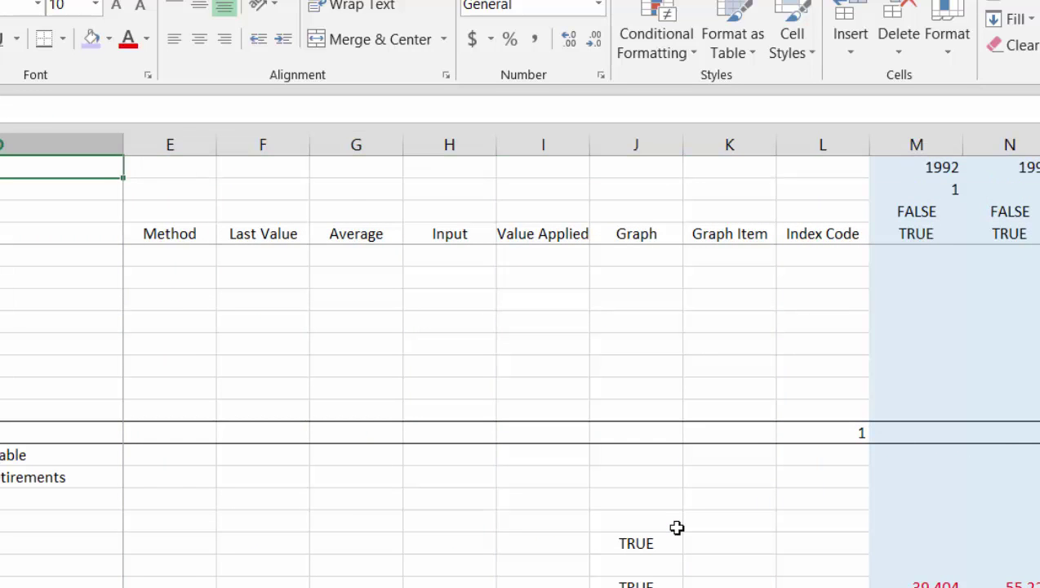
key(Right)
key(ctrl+space)
key(shift+Right)
key(shift+Right)
key(shift+Right)
key(shift+Right)
key(shift+Right)
key(shift+Right)
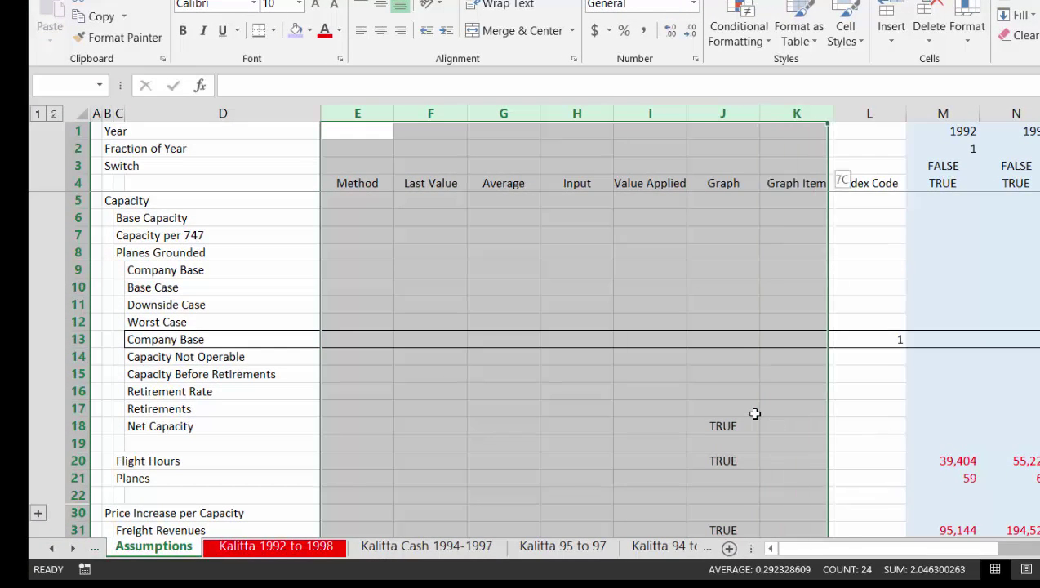
key(shift+Right)
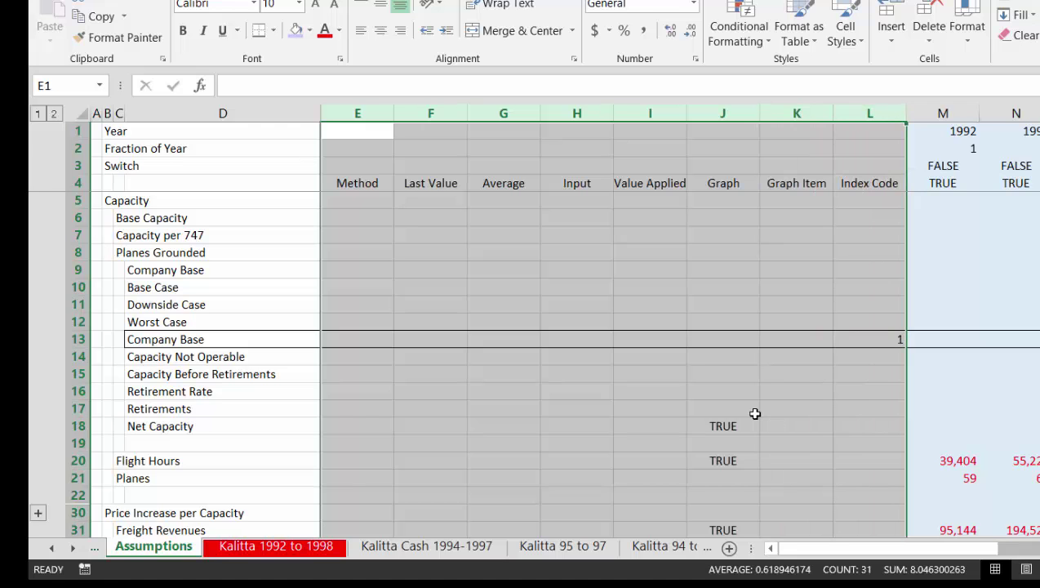
key(shift+alt+Right)
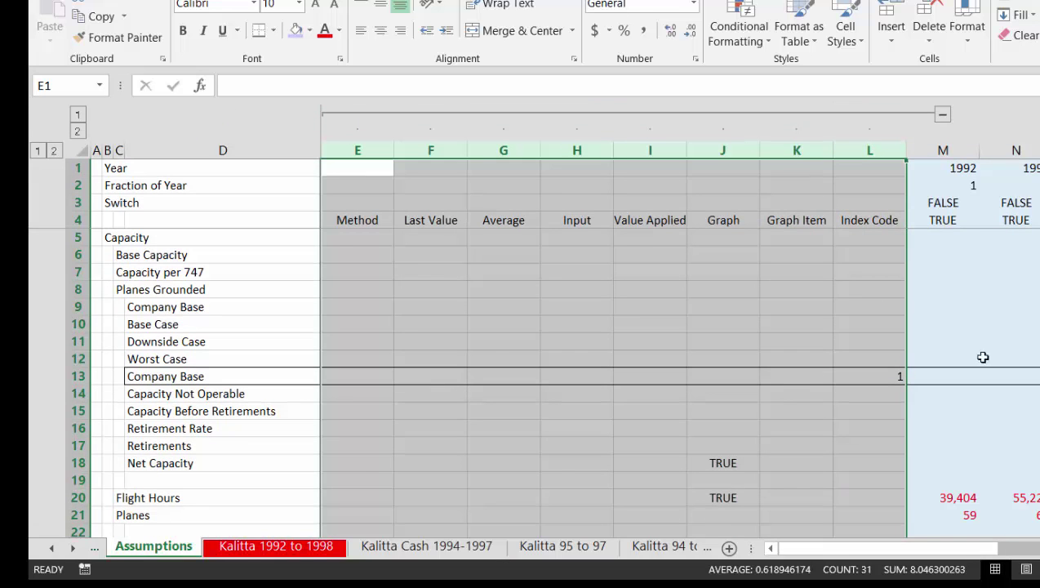
click(943, 117)
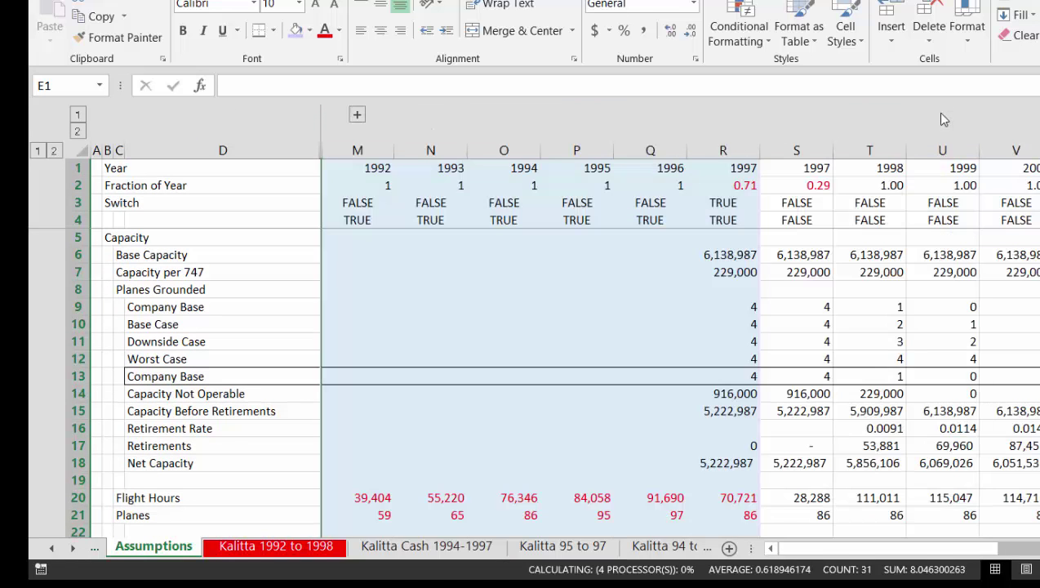
Review the historic columns beside the row labels from Switch down to the Price Increase cases.
key(Down)
key(Down)
key(Left)
key(Right)
key(Right)
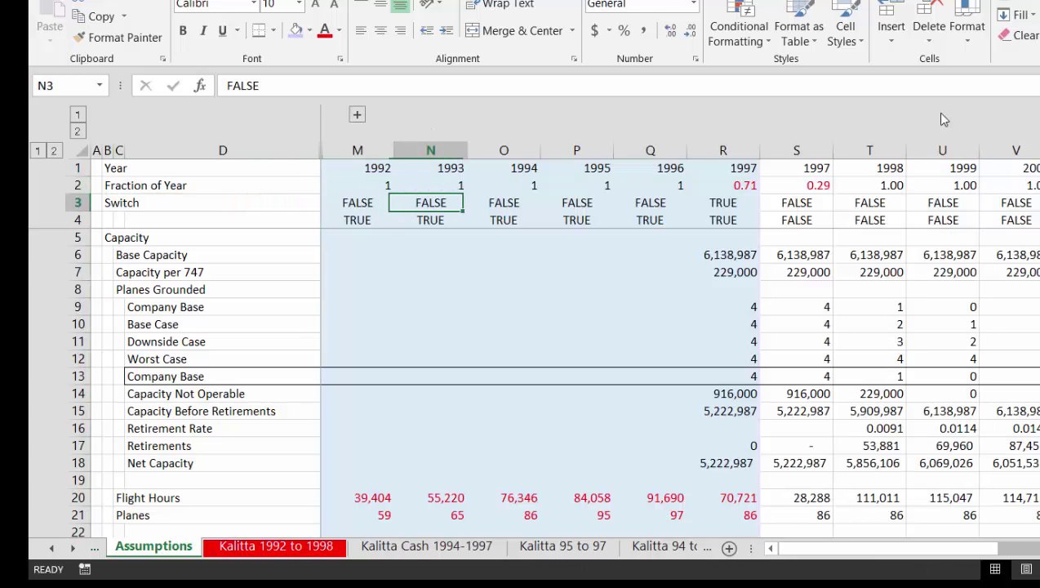
key(Down)
key(Down)
key(Down)
key(Down)
key(Down)
key(Down)
key(Down)
key(Down)
key(Down)
key(Down)
key(Down)
key(Down)
key(Down)
key(Down)
key(Down)
key(Down)
key(Down)
key(Down)
key(Down)
key(Down)
key(Down)
key(Down)
key(Down)
key(Down)
key(Down)
key(Down)
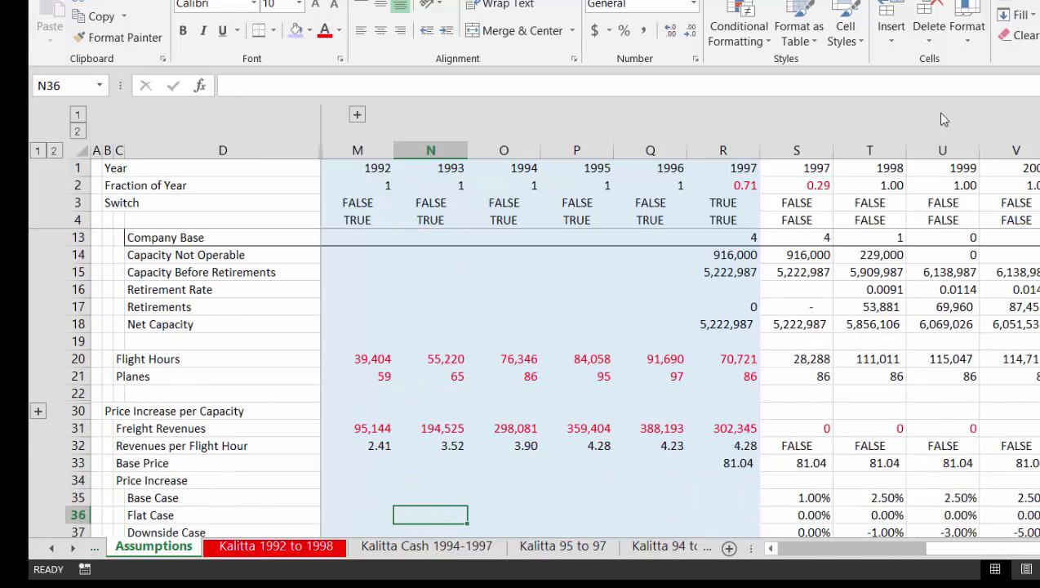
Examine the 1992 Revenues per Flight Hour formula in M32 and the rows down through Price per lb Applied and Revenues.
key(Up)
key(Left)
key(Left)
key(Right)
key(Up)
key(Up)
key(Up)
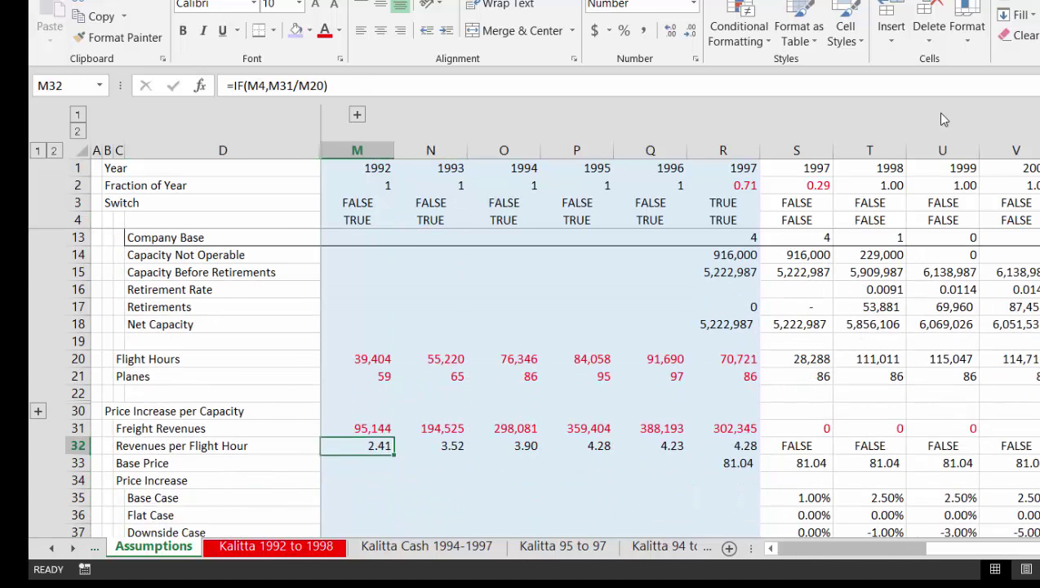
key(Up)
key(Down)
key(Down)
key(Down)
key(Down)
key(Down)
key(Down)
key(Down)
key(Down)
key(Down)
key(Down)
key(Down)
key(Down)
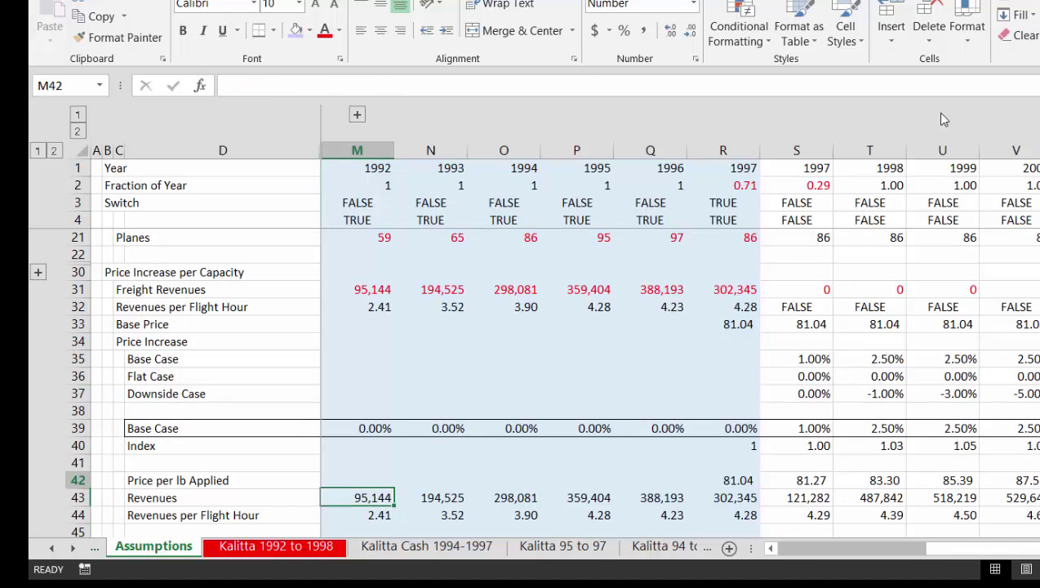
Look back up the 1992 column from Revenues to the start of the Capacity section.
key(Up)
key(Up)
key(Up)
key(Up)
key(Up)
key(Up)
key(Up)
key(Up)
key(Up)
key(Up)
key(Up)
key(Up)
key(Up)
key(Up)
key(Up)
key(Up)
key(Up)
key(Up)
key(Up)
key(Up)
key(Up)
key(Up)
key(Up)
key(Up)
key(Up)
key(Up)
key(Up)
key(Up)
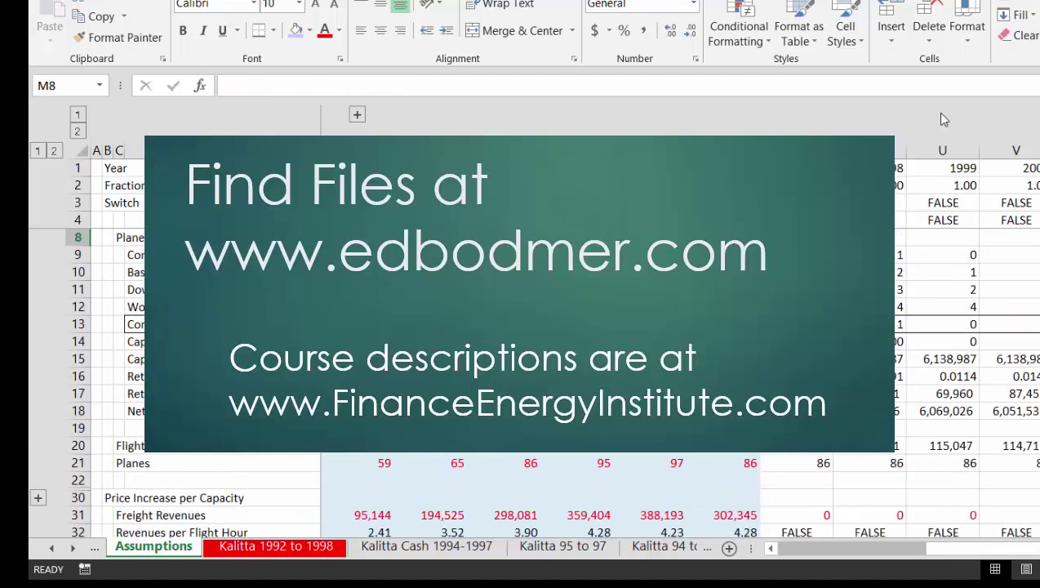
key(Up)
key(Up)
Review the Capacity rows down to Flight Hours and Planes, across the historic years to the first forecast column.
key(Down)
key(Down)
key(Down)
key(Down)
key(Down)
key(Down)
key(Down)
key(Down)
key(Down)
key(Down)
key(Down)
key(Down)
key(Down)
key(Down)
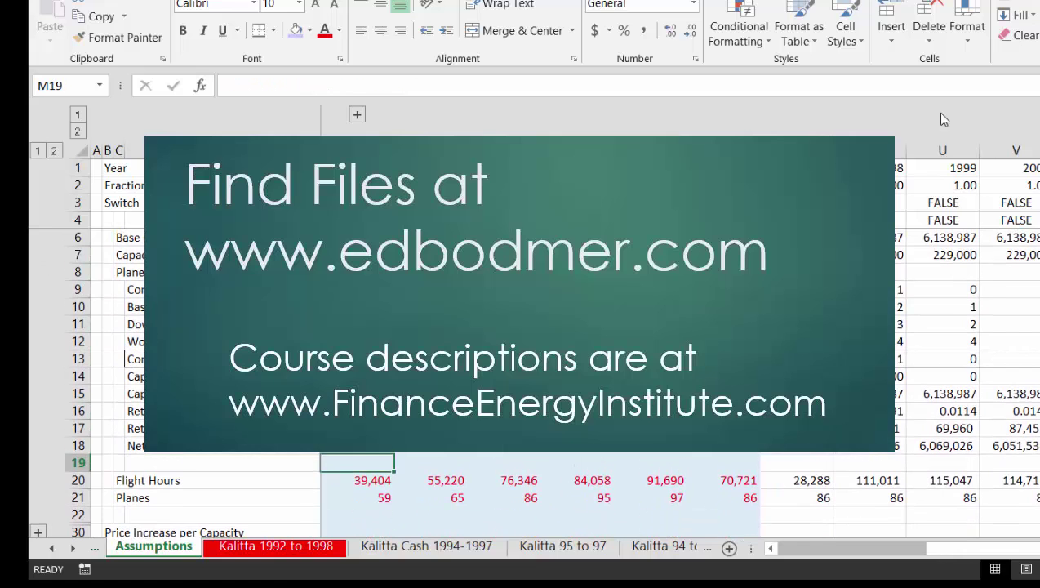
key(Right)
key(Right)
key(Right)
key(Right)
key(Right)
key(Right)
key(Down)
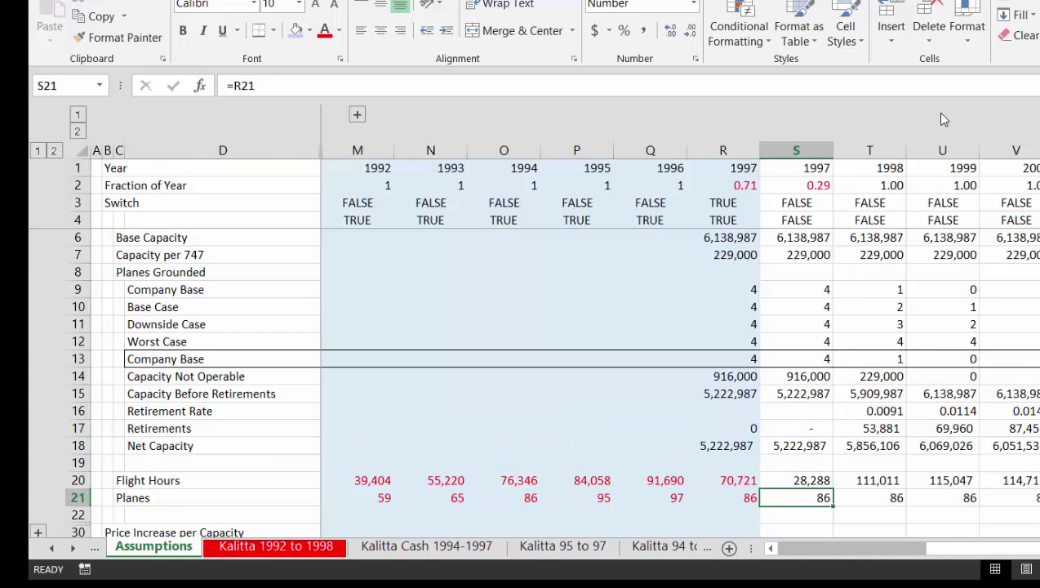
Examine the Net Capacity, Flight Hours and Planes cells where the historic 1997 column meets the 1997 and 1998 forecast columns.
key(Up)
key(Right)
key(Up)
key(Up)
key(Left)
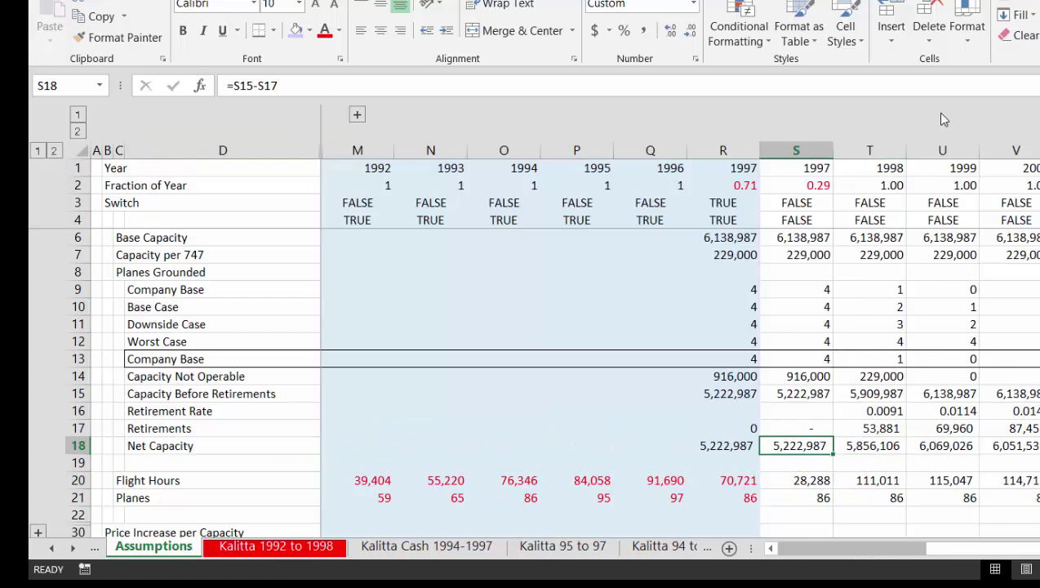
key(Left)
key(Right)
key(Right)
key(Down)
key(Down)
key(Down)
key(Down)
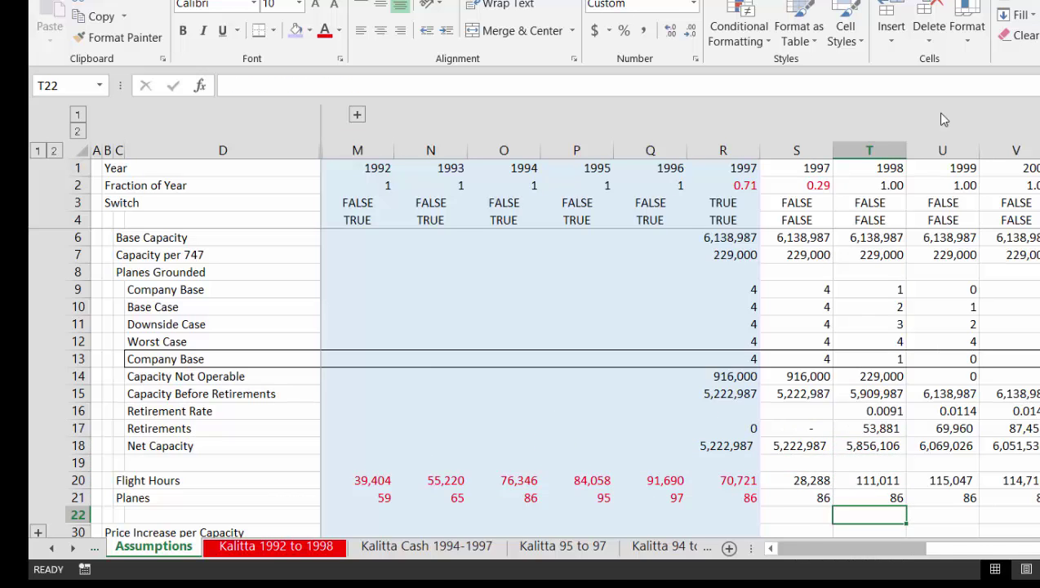
Examine the forecast Price Increase inputs, including the Base Case value in S35, and recalculate the workbook.
key(Down)
key(Down)
key(Down)
key(Down)
key(Down)
key(Down)
key(Down)
key(Down)
key(Down)
key(Up)
key(Up)
key(Up)
key(Left)
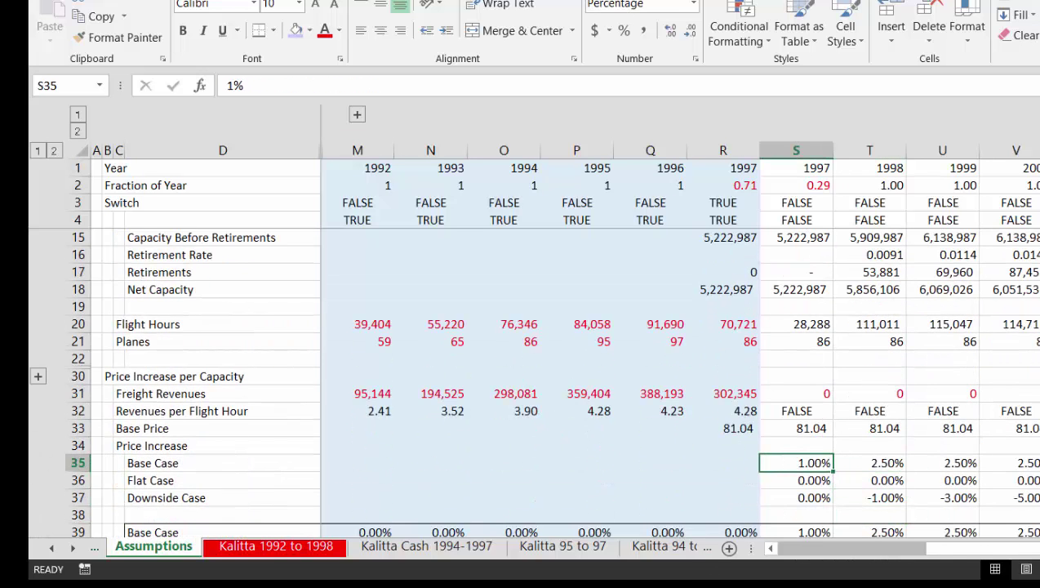
key(F9)
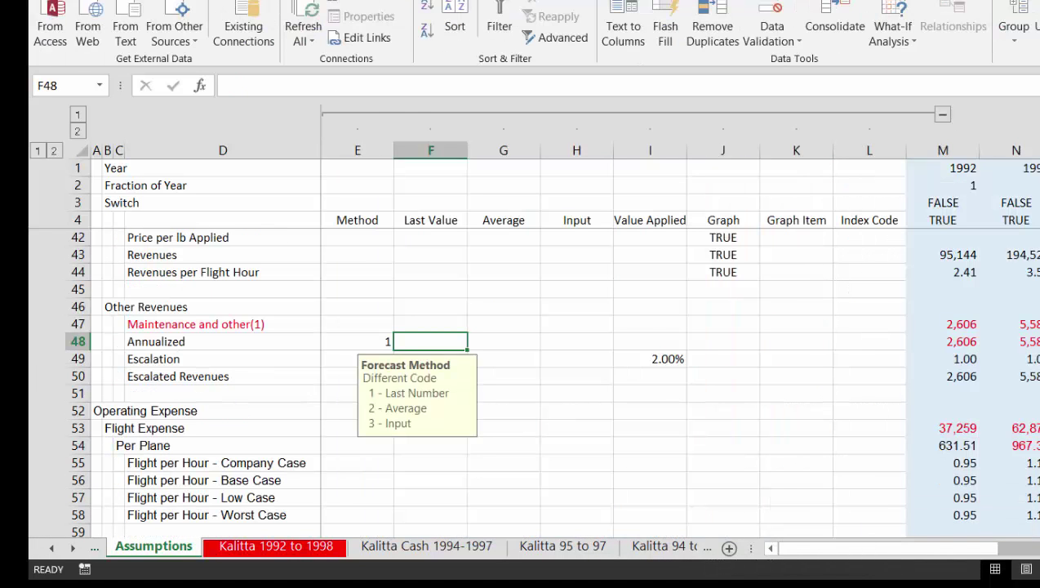
Review the Annualized row of Other Revenues from its label across the forecast-method columns, historic years and forecast years.
click(165, 342)
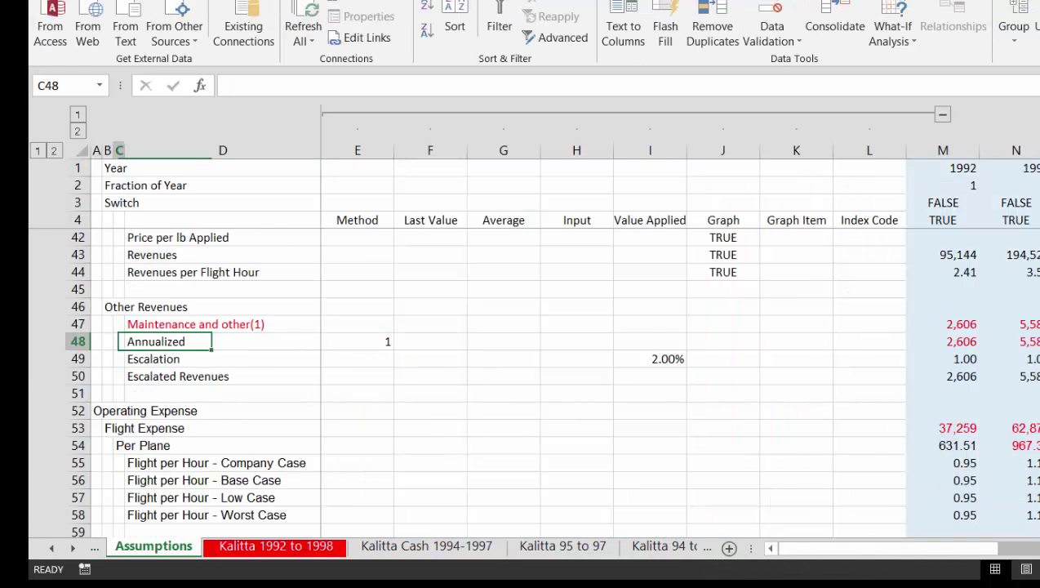
click(222, 341)
key(Right)
key(Right)
key(Right)
key(Right)
key(Right)
key(Right)
key(Right)
key(Right)
key(Right)
key(Right)
key(Right)
key(Right)
key(Right)
key(Right)
key(Right)
key(Right)
key(Right)
key(Right)
key(Right)
key(Right)
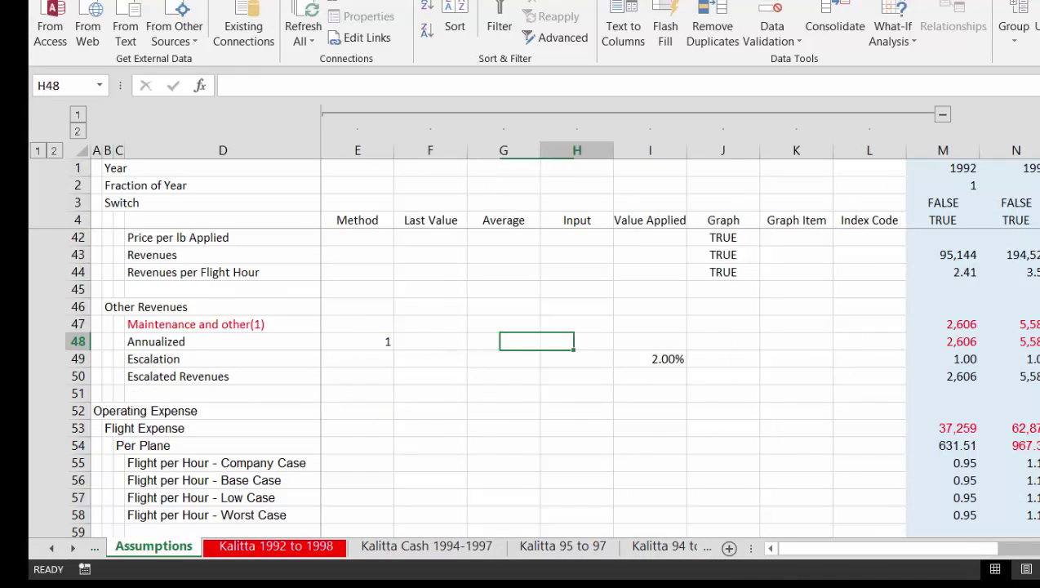
key(Left)
key(Left)
key(Left)
key(Left)
key(Left)
key(Left)
key(Left)
key(Left)
key(Left)
key(Left)
key(Left)
key(Left)
key(Left)
key(Left)
key(Left)
key(Left)
key(Left)
key(Left)
key(Left)
key(Left)
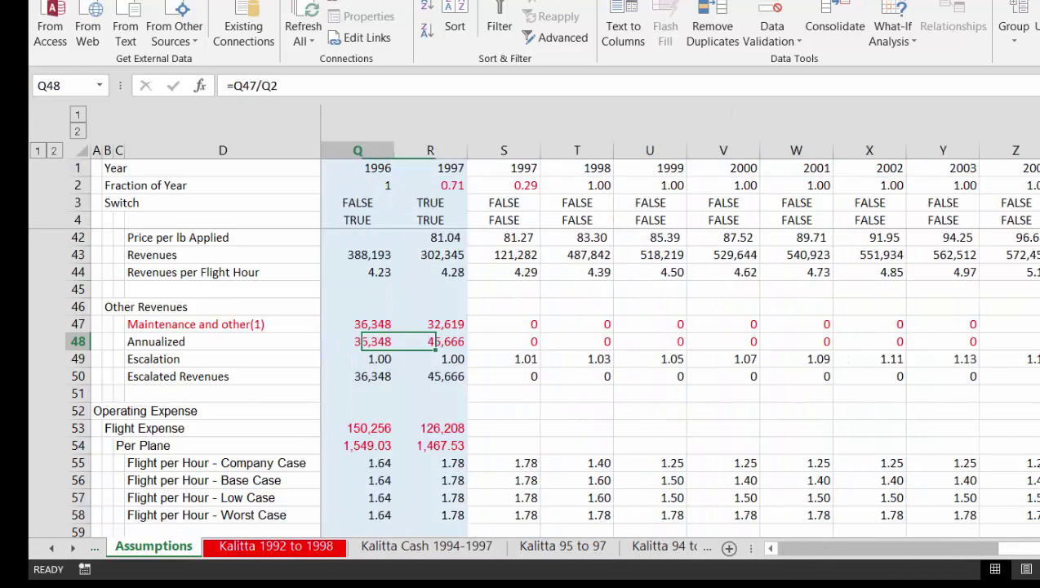
key(Right)
key(Right)
key(Right)
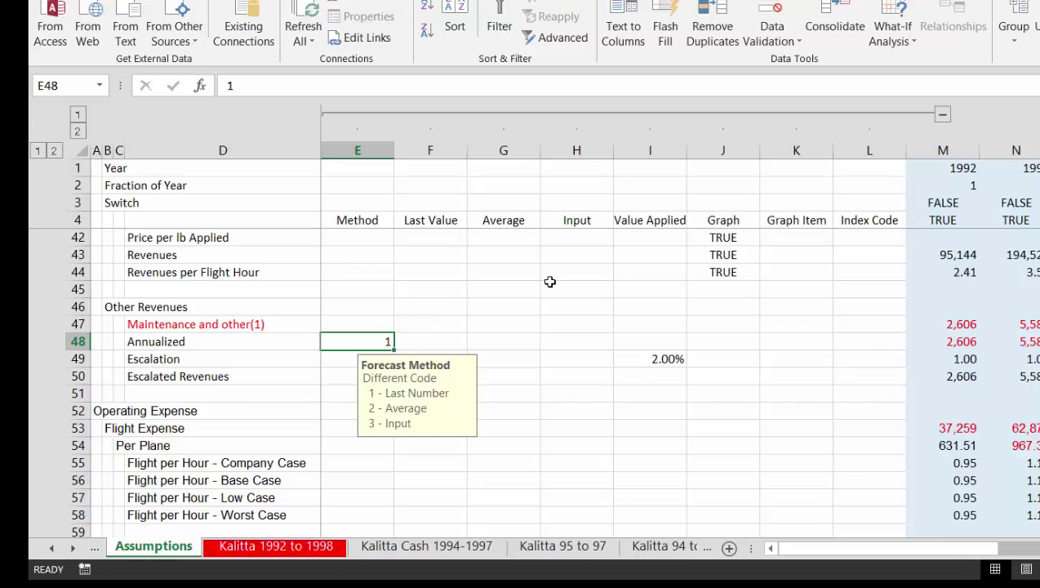
Inspect the data validation input message behind the Forecast Method note on Method cell E48, leaving the settings as they are.
click(782, 43)
click(781, 63)
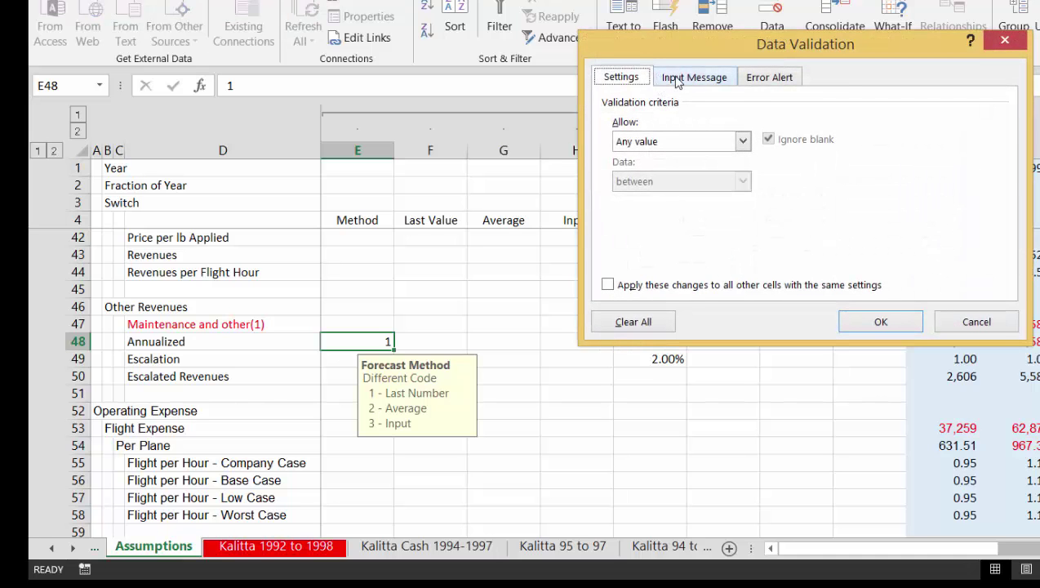
click(693, 78)
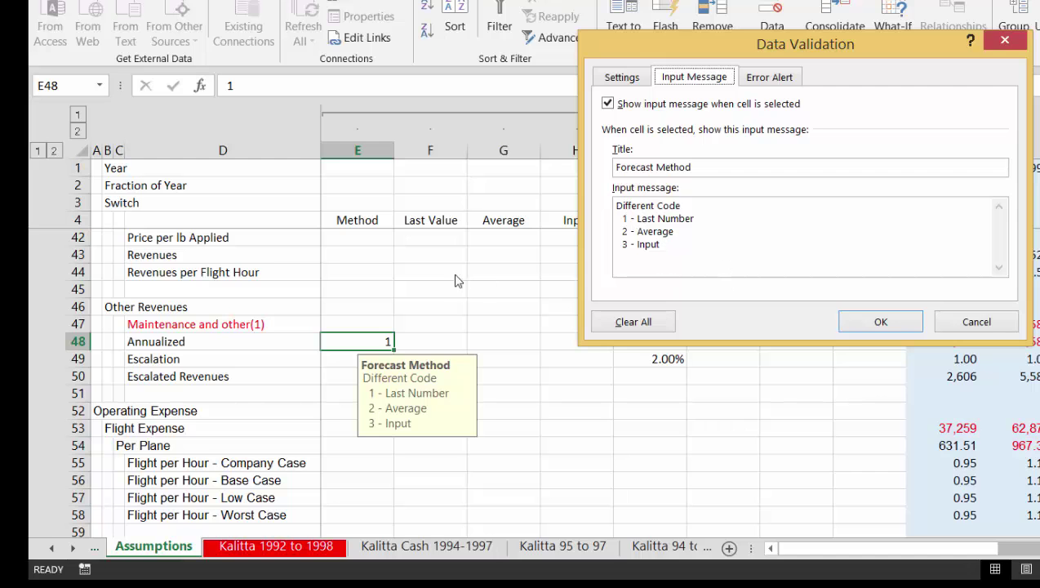
click(977, 323)
Enter =SUMIF(3:3,TRUE,48:48) in F48 to return the Last Value for the Annualized row.
key(Right)
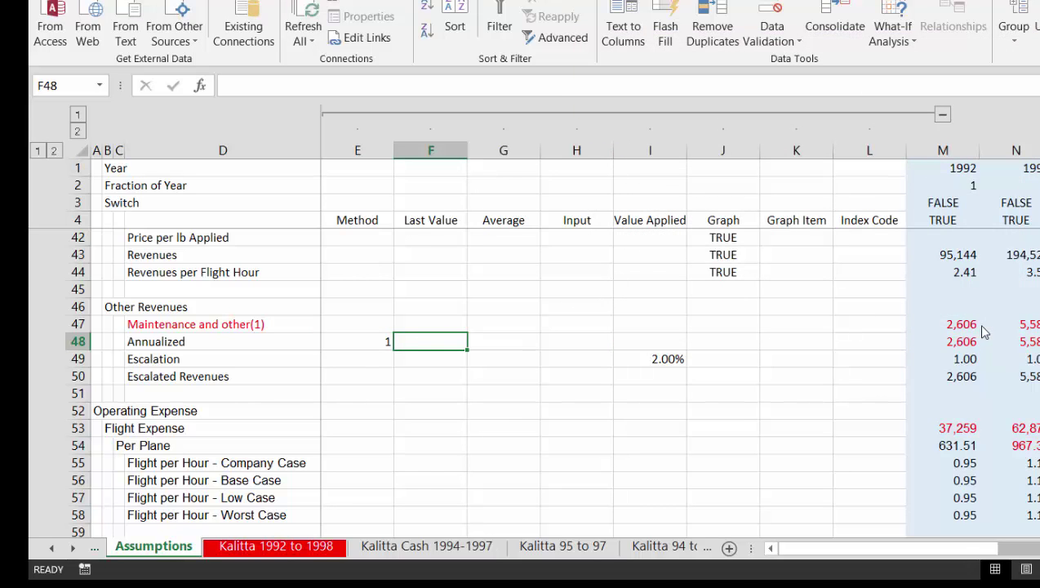
text(=)
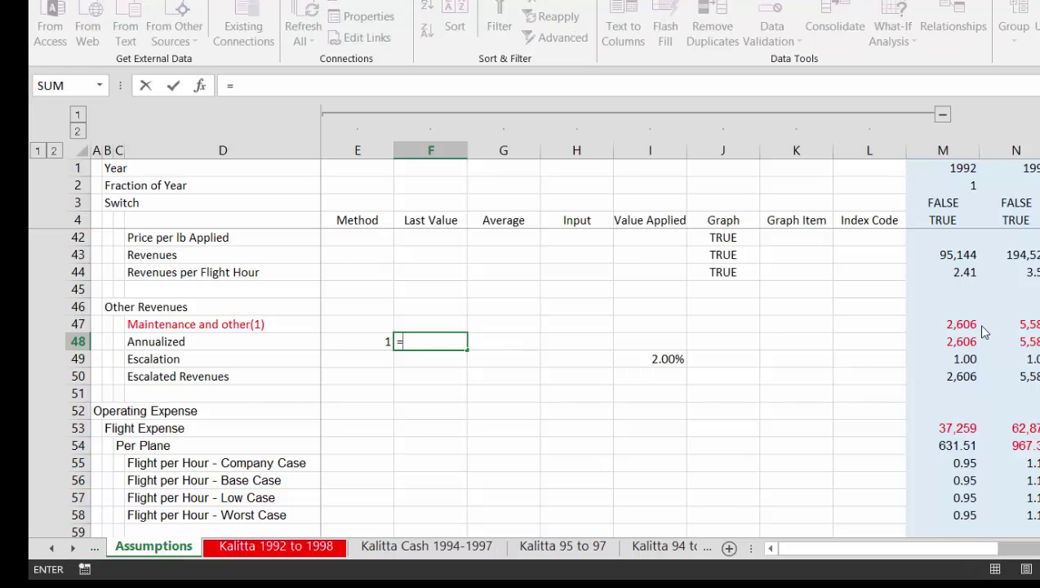
text(a)
key(BackSpace)
text(su)
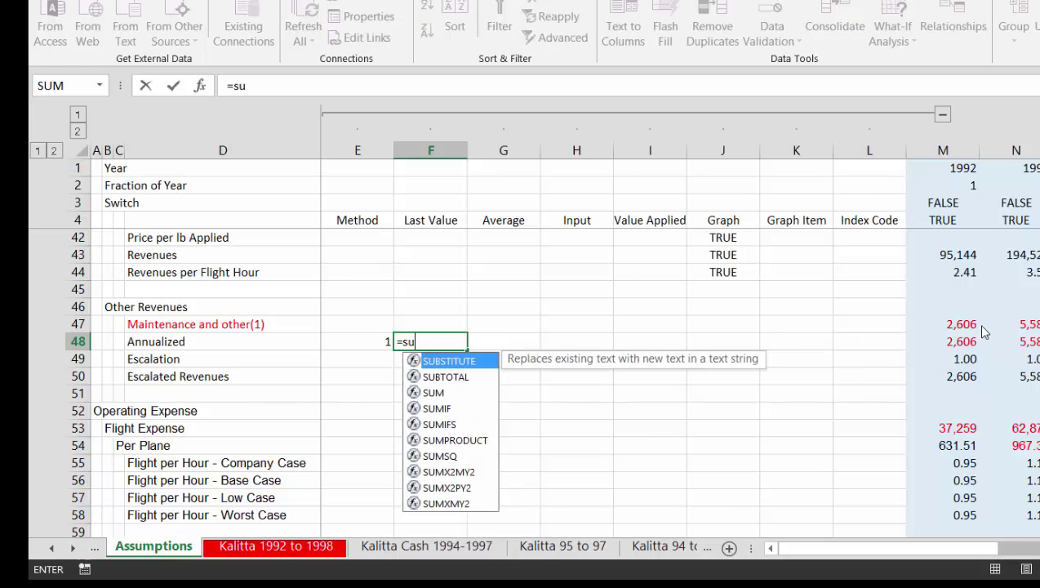
text(m)
key(Down)
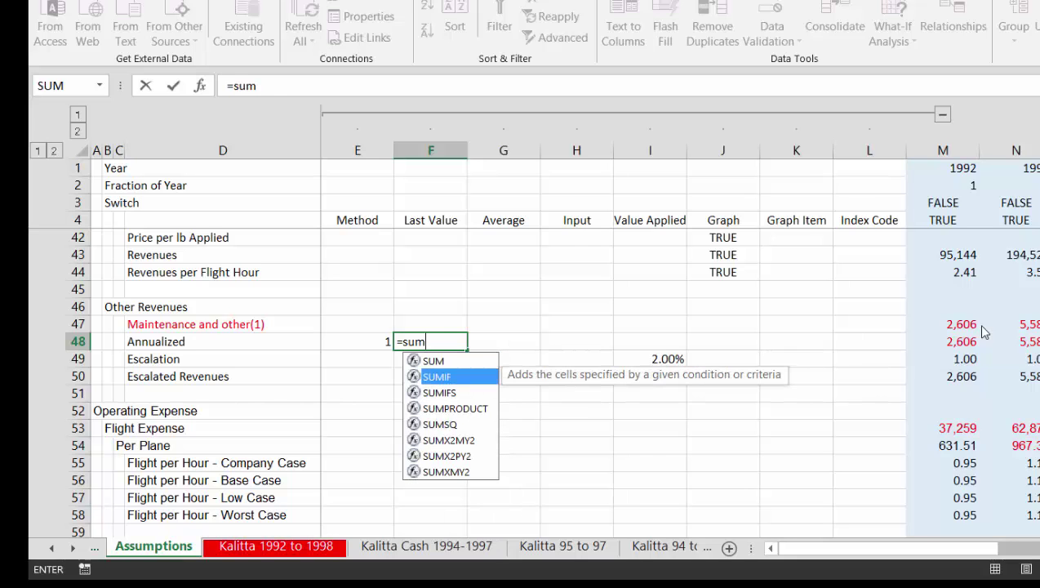
key(Tab)
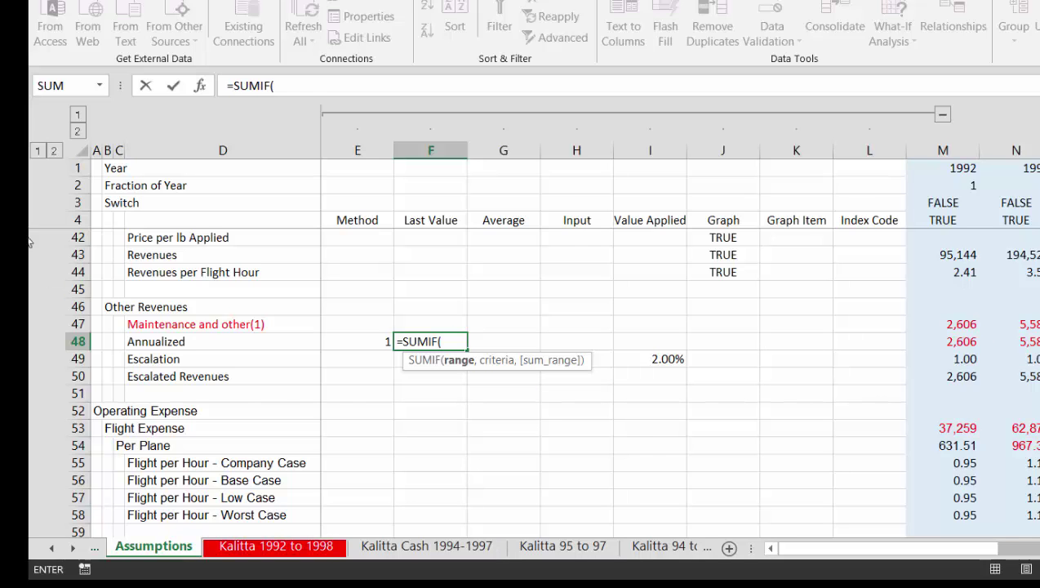
click(75, 203)
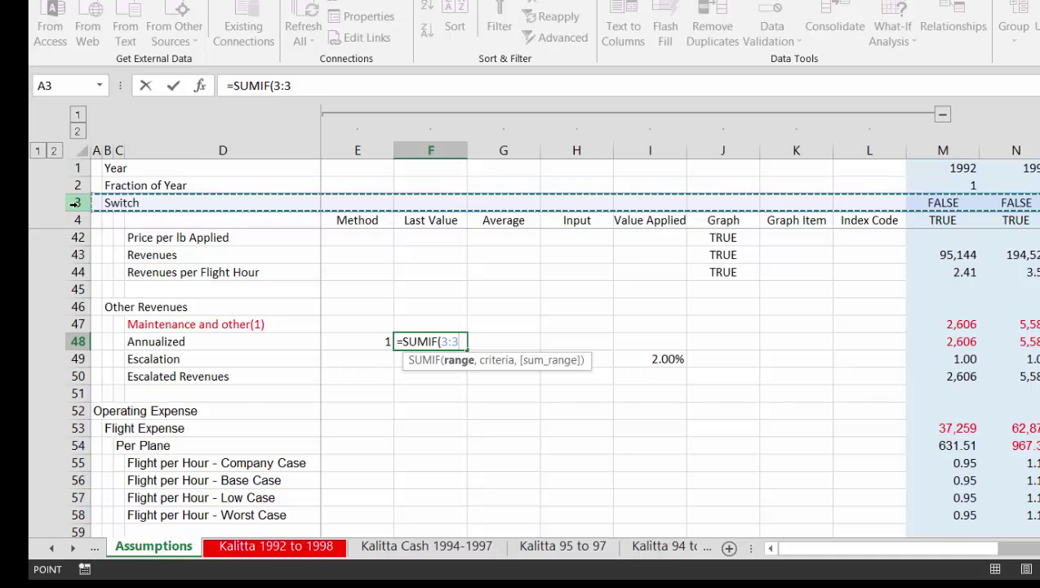
text(,t)
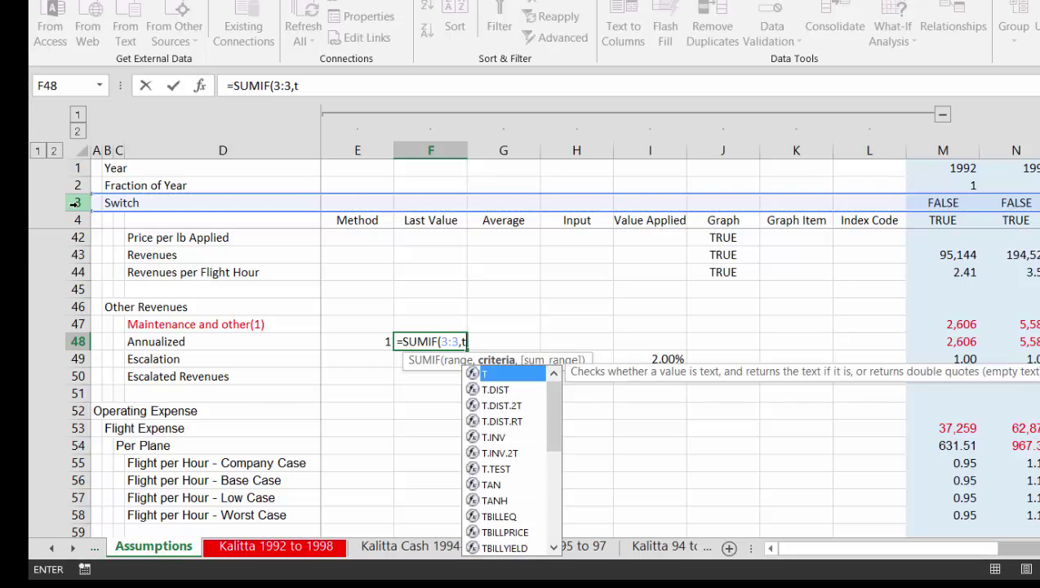
text(ue)
key(BackSpace)
key(BackSpace)
text(ru)
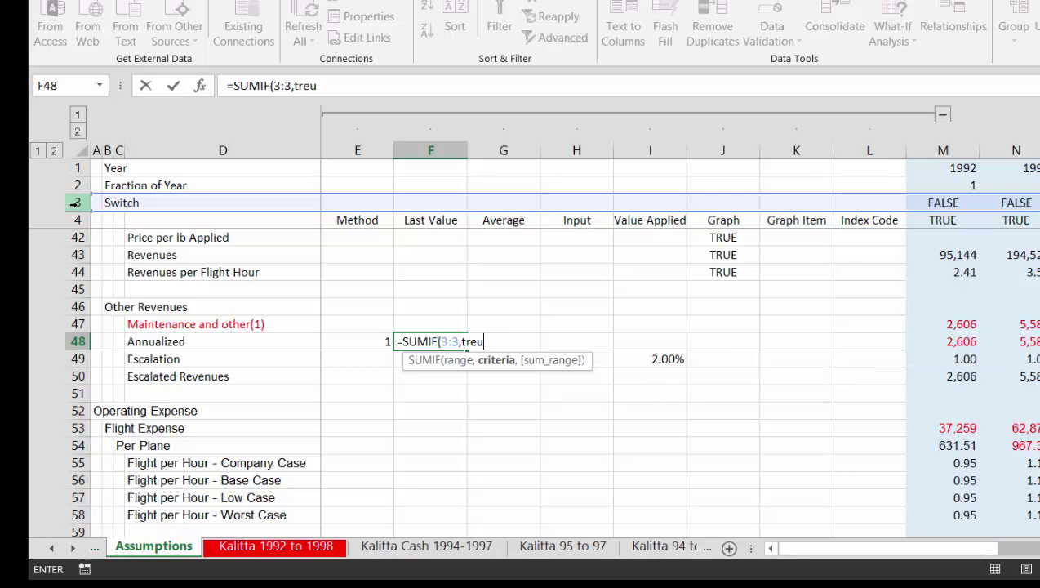
key(BackSpace)
text(ue,)
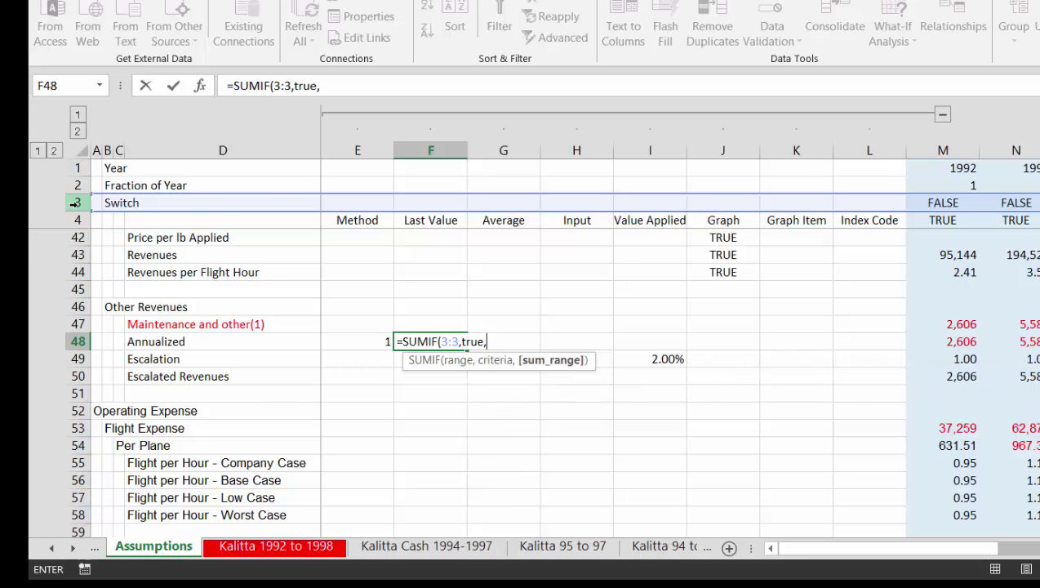
click(69, 341)
key(Return)
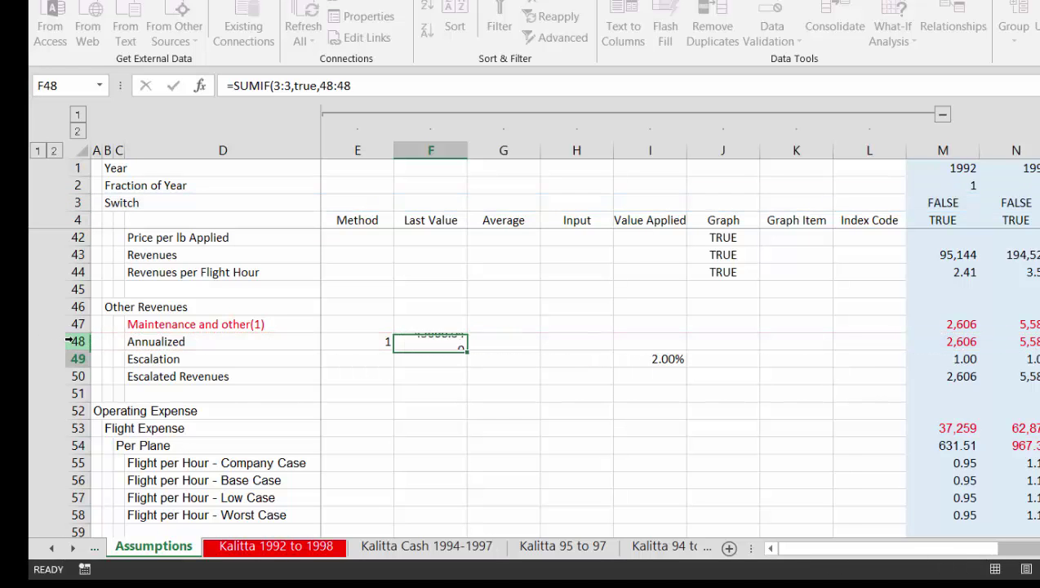
Compare the Last Value in F48 with the historic figures along the Annualized row.
key(Up)
key(Right)
key(Right)
key(Right)
key(Right)
key(Right)
key(Right)
key(Right)
key(Right)
key(Right)
key(Right)
key(Right)
key(Right)
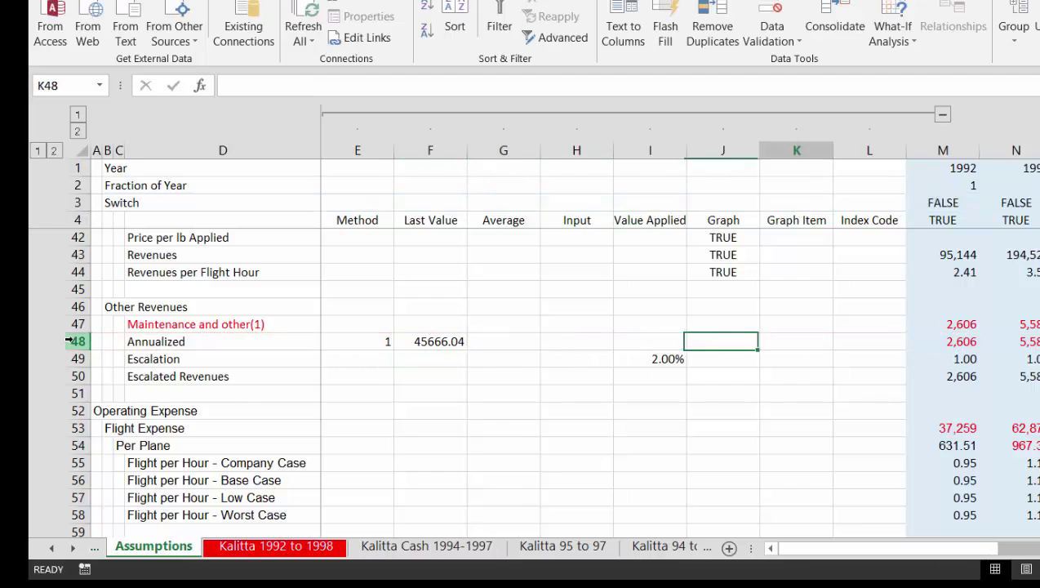
key(Left)
key(Left)
key(Left)
key(Left)
key(Left)
key(Left)
key(Left)
key(Left)
key(Left)
key(Left)
key(Left)
key(Left)
key(Left)
key(Left)
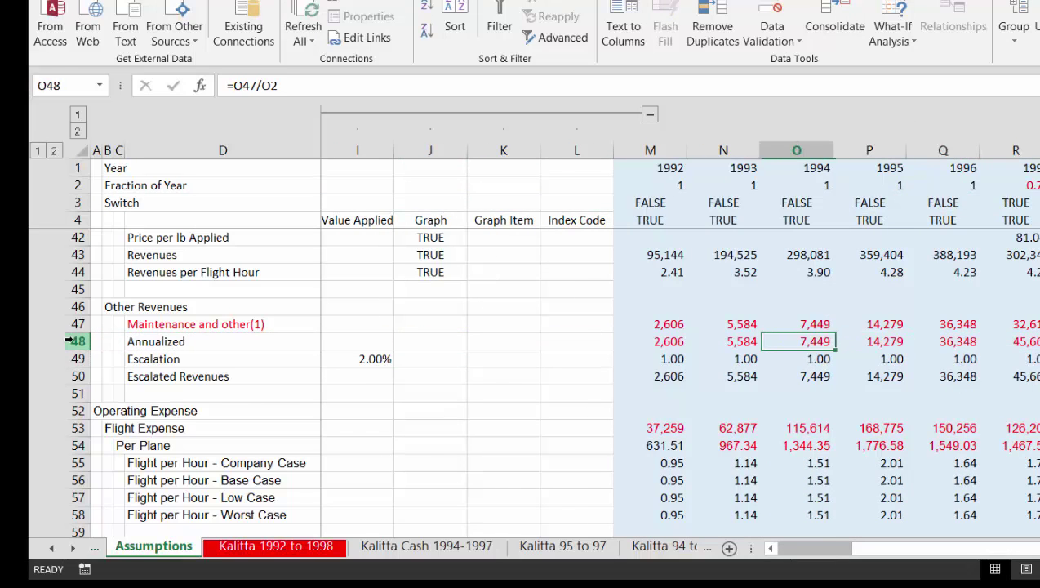
key(Right)
key(Right)
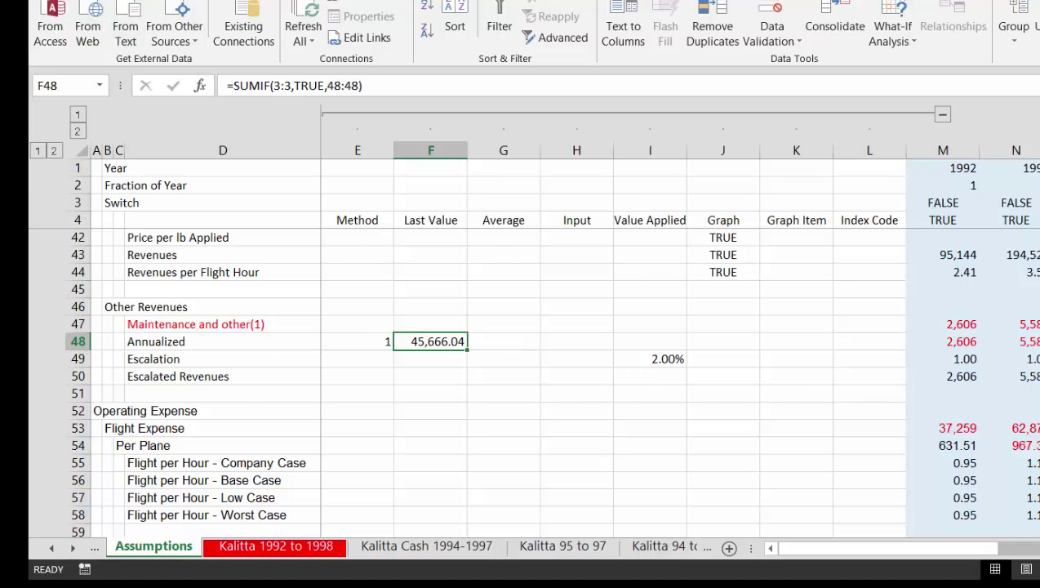
Remove the two decimal places from the Annualized row's Last Value in F48.
key(alt+h)
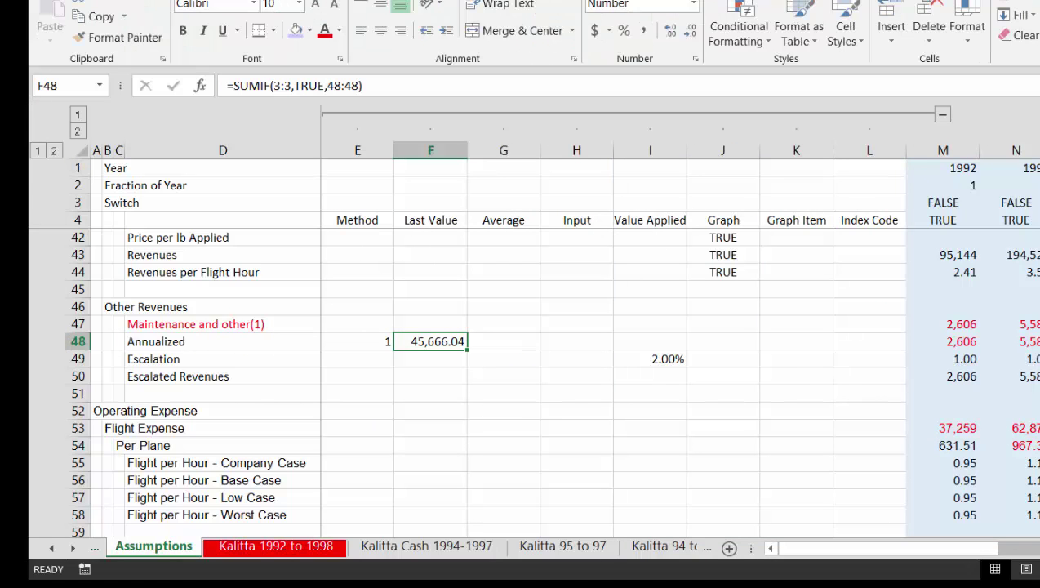
click(689, 36)
click(689, 36)
Check the Annualized row's formulas from the Last Value cell out to the 1997 forecast column S and back.
key(Right)
key(Right)
key(Right)
key(Right)
key(Right)
key(Right)
key(Right)
key(Right)
key(Right)
key(Right)
key(Right)
key(Right)
key(Right)
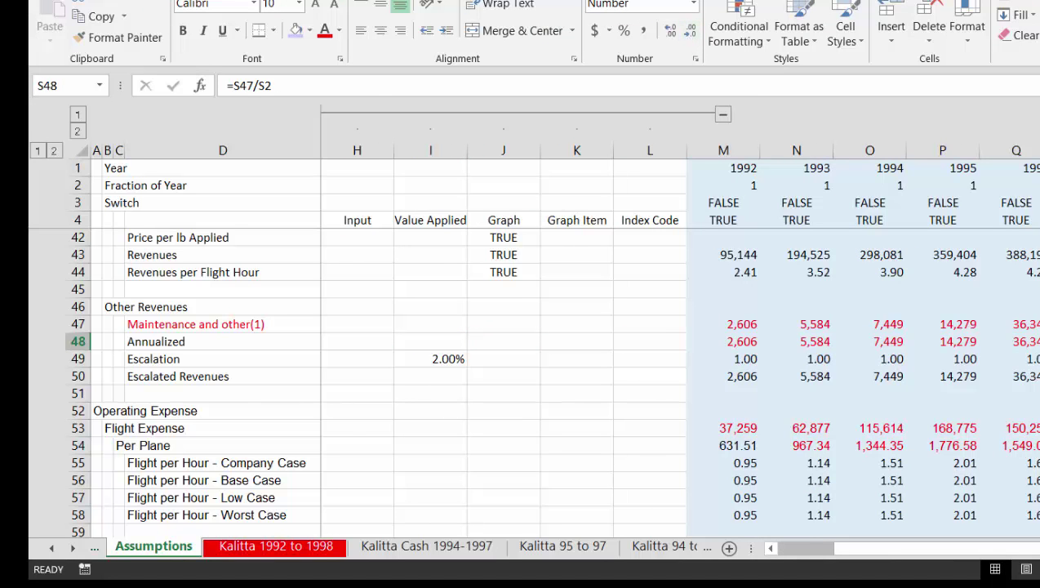
key(Down)
key(Up)
key(Left)
key(Left)
key(Left)
key(Left)
key(Left)
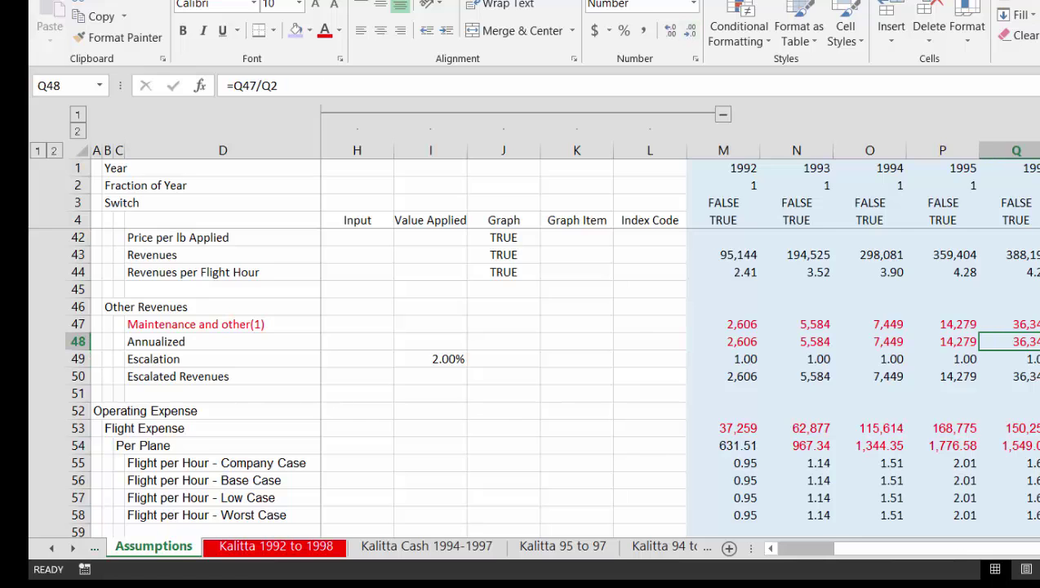
key(Home)
key(Right)
key(Right)
key(Right)
key(Right)
key(Right)
key(Right)
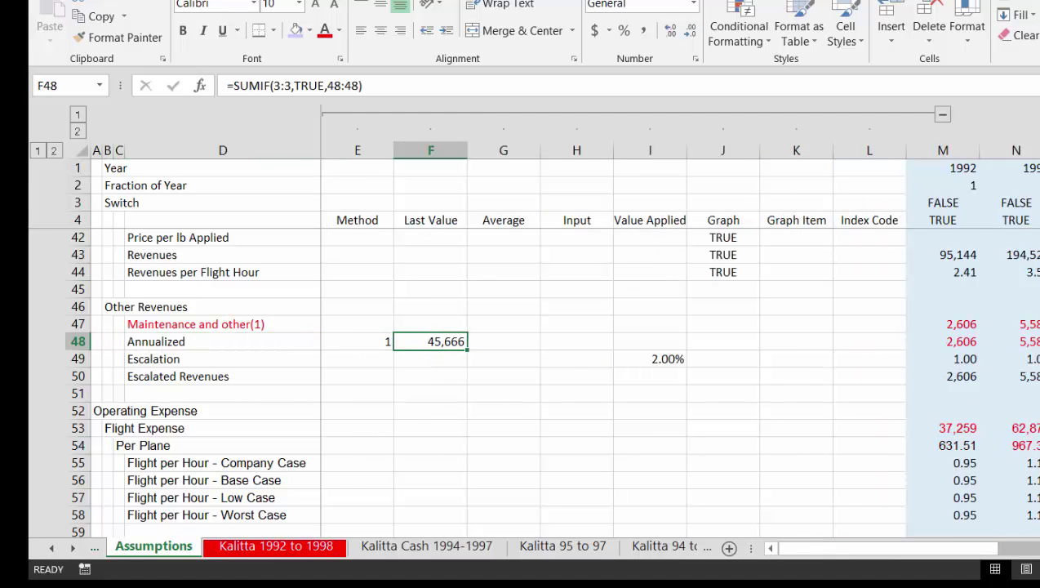
key(Right)
key(Left)
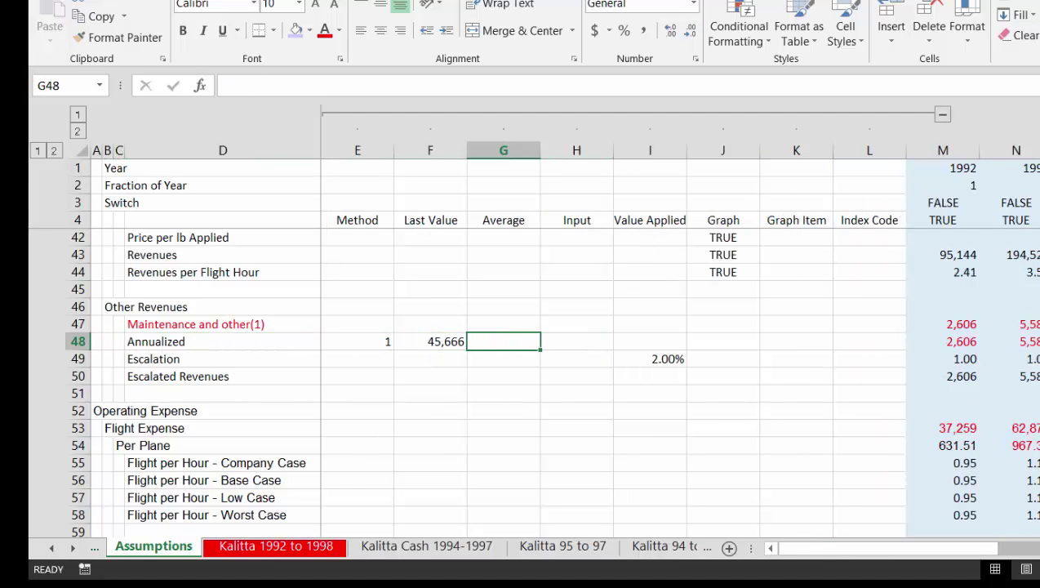
text(=)
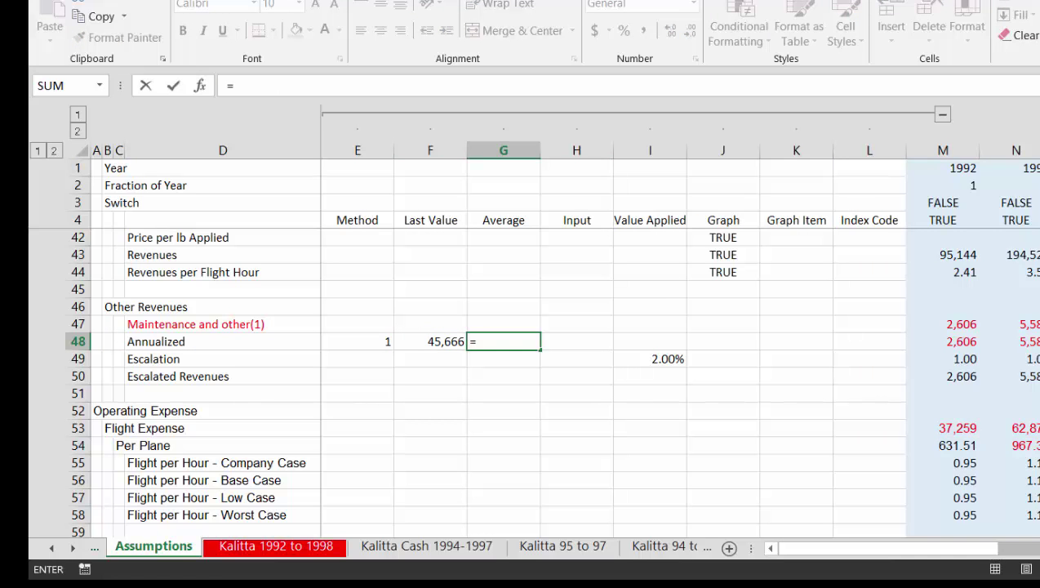
key(Escape)
Examine the TRUE/FALSE flags in row 4 beneath the Switch row across the historic 1992 to 1997 columns.
key(Up)
key(Up)
key(Up)
key(Up)
key(Up)
key(Up)
key(Up)
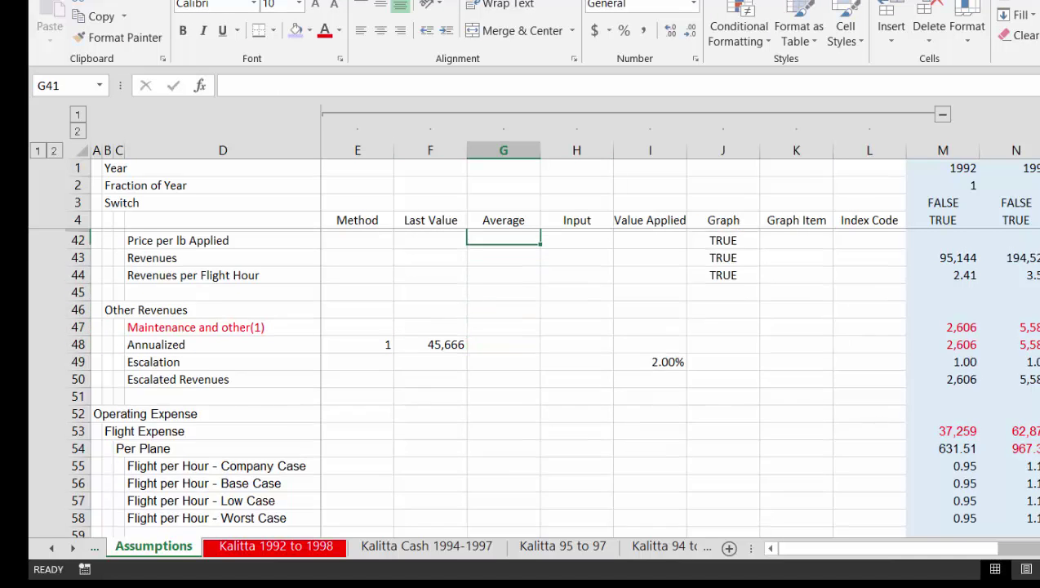
key(Up)
key(Up)
key(Up)
key(Up)
key(Up)
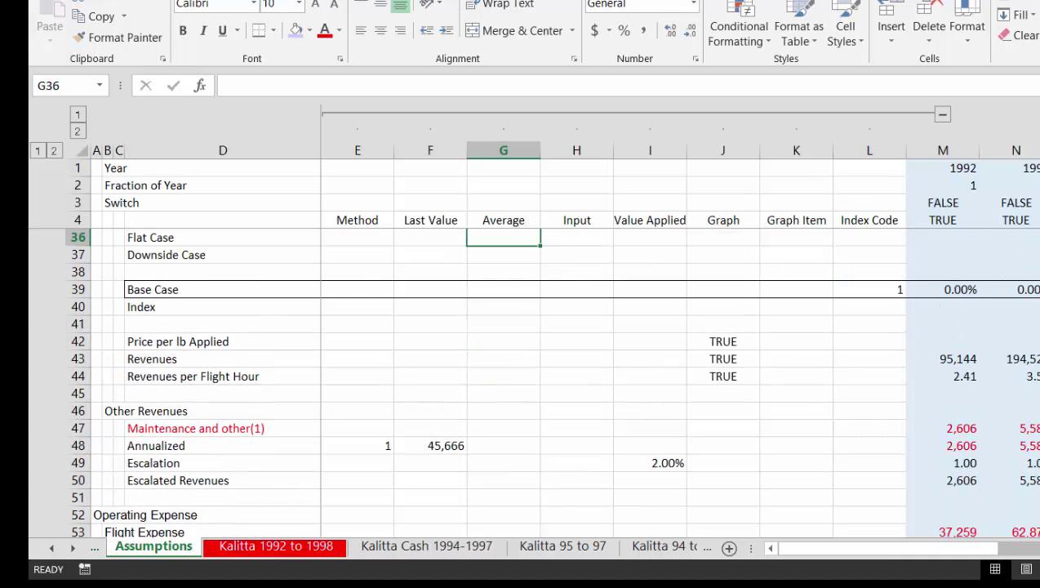
click(928, 205)
key(Right)
key(Down)
key(Left)
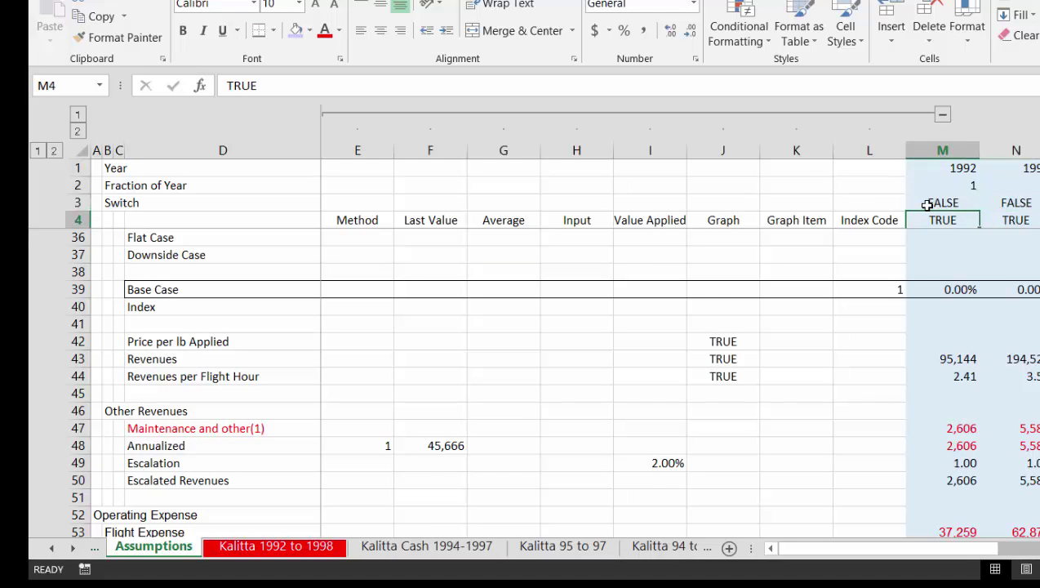
key(Right)
key(Right)
key(Right)
key(Right)
key(Right)
key(Left)
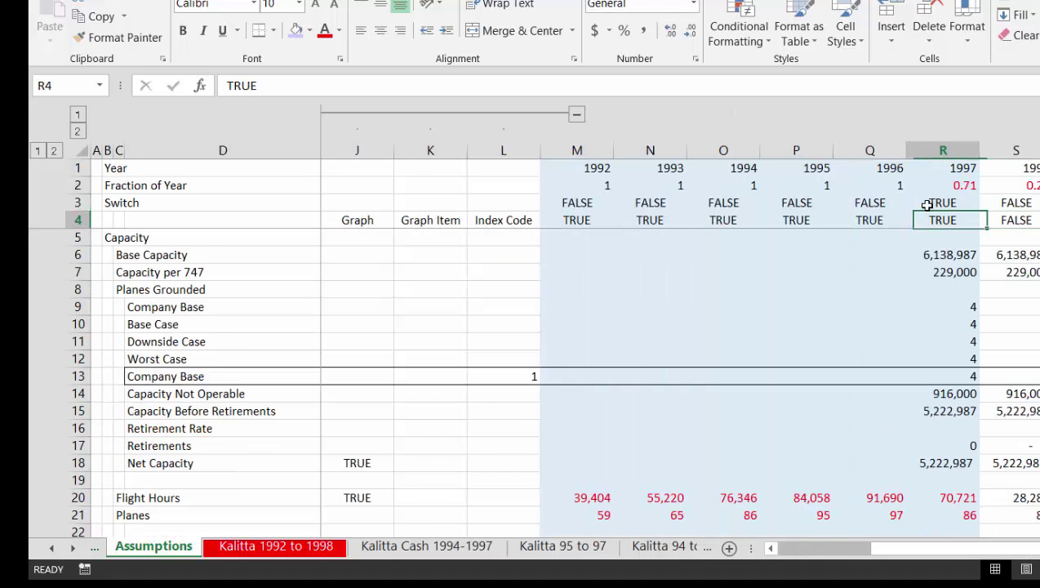
key(Left)
key(Left)
key(Left)
key(Left)
key(Left)
key(Left)
key(Right)
key(Right)
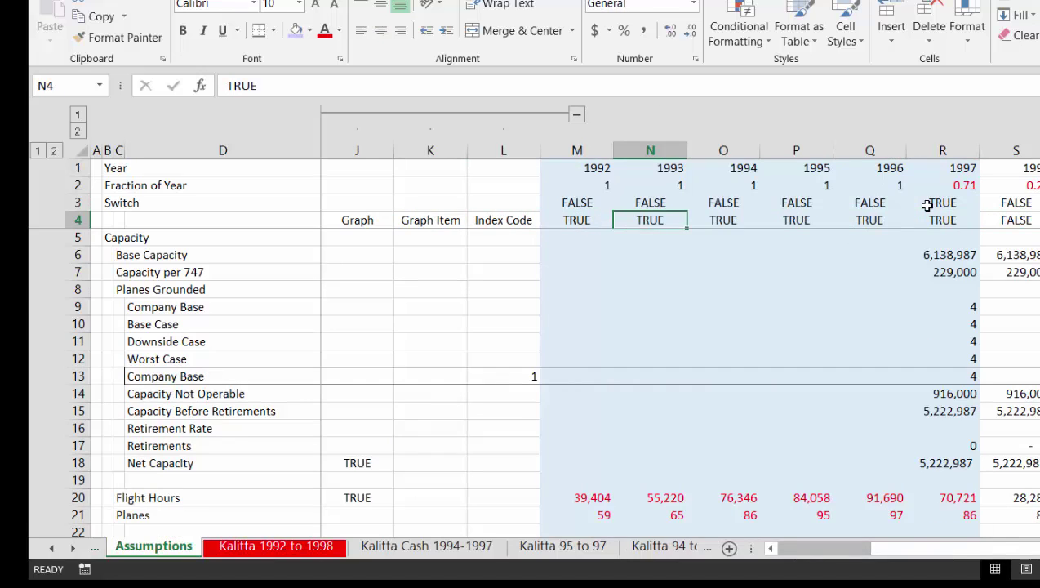
Look down the 1993 column from the row 4 flag through the Capacity rows to the Flight Hours formula.
key(Down)
key(Down)
key(Down)
key(Down)
key(Down)
key(Down)
key(Down)
key(Down)
key(Down)
key(Down)
key(Down)
key(Down)
key(Down)
key(Down)
key(Down)
key(Down)
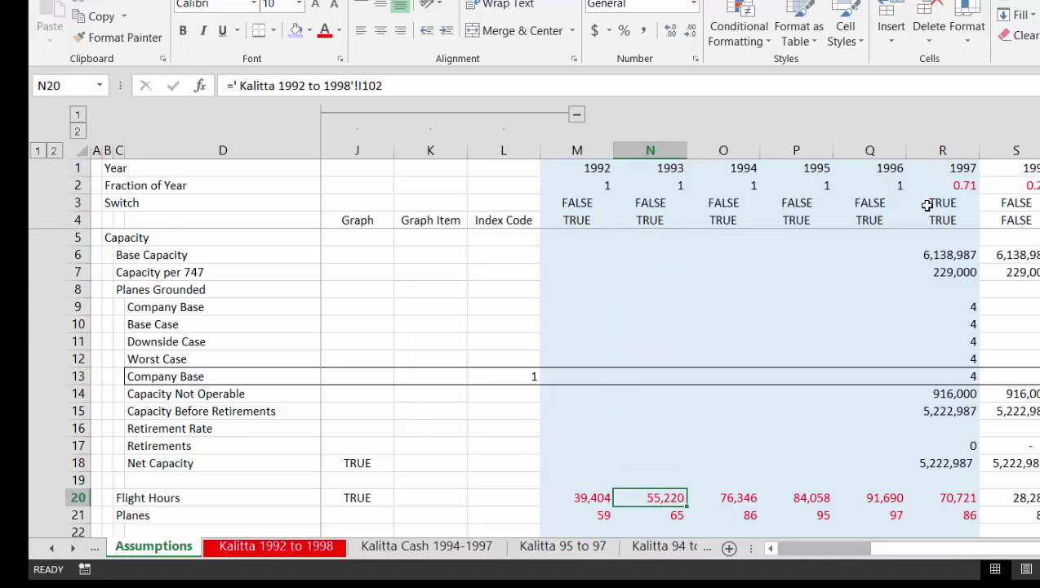
Go to the Last Value formula of the Annualized row under Other Revenues on the Assumptions sheet.
key(Left)
key(shift+Right)
key(Left)
key(Left)
key(Left)
key(Left)
key(Left)
key(Left)
key(Left)
key(Left)
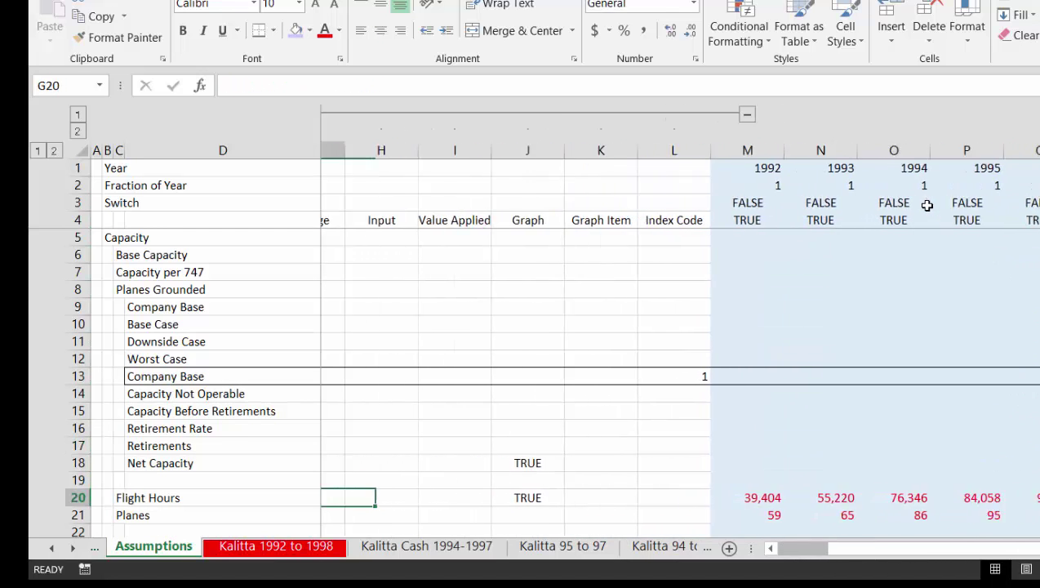
key(Left)
key(Left)
key(Left)
key(Up)
key(Down)
key(Down)
key(Down)
key(Down)
key(Down)
key(Down)
key(Down)
key(Down)
key(Down)
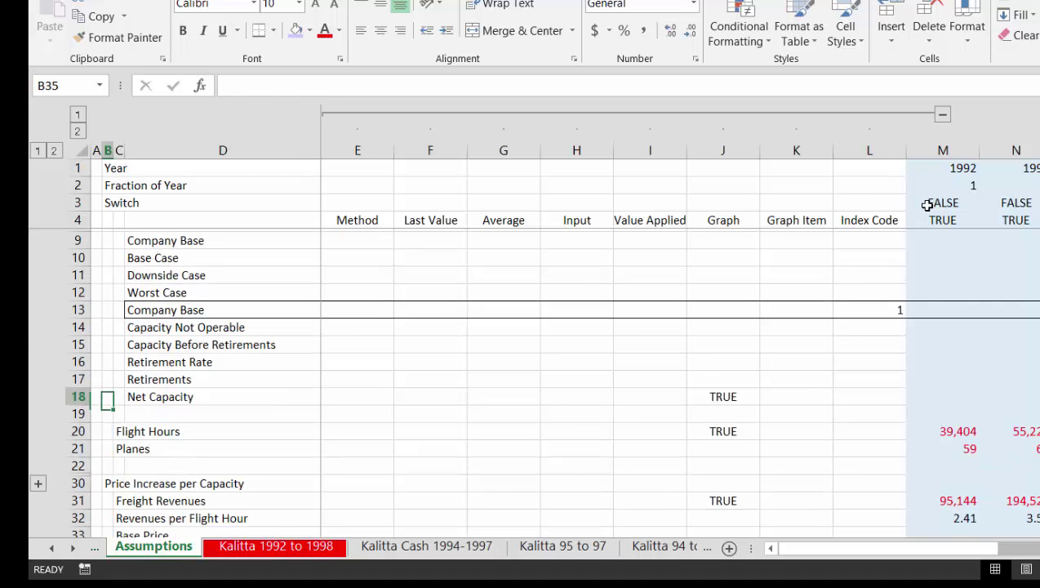
key(Down)
key(Down)
key(Down)
key(Down)
key(Down)
key(Down)
key(Down)
key(Down)
key(Down)
key(Down)
key(Down)
key(Down)
key(Down)
key(Down)
key(Down)
key(Down)
key(Down)
key(Down)
key(Down)
key(Down)
key(Up)
key(Up)
key(Up)
key(Up)
key(Up)
key(Up)
key(Up)
key(Up)
key(Up)
key(Up)
key(Up)
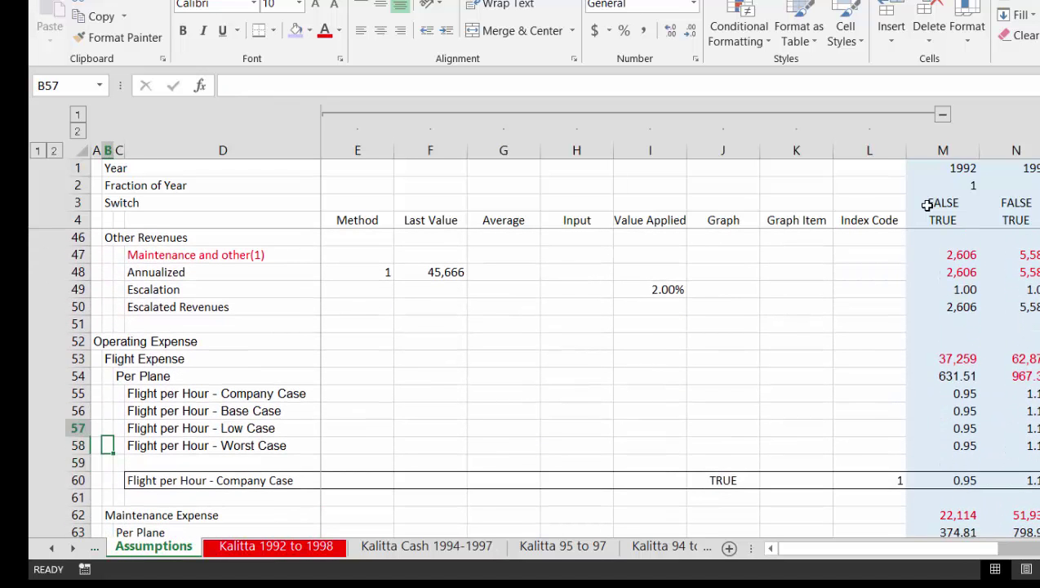
key(Right)
key(Right)
key(Right)
key(Right)
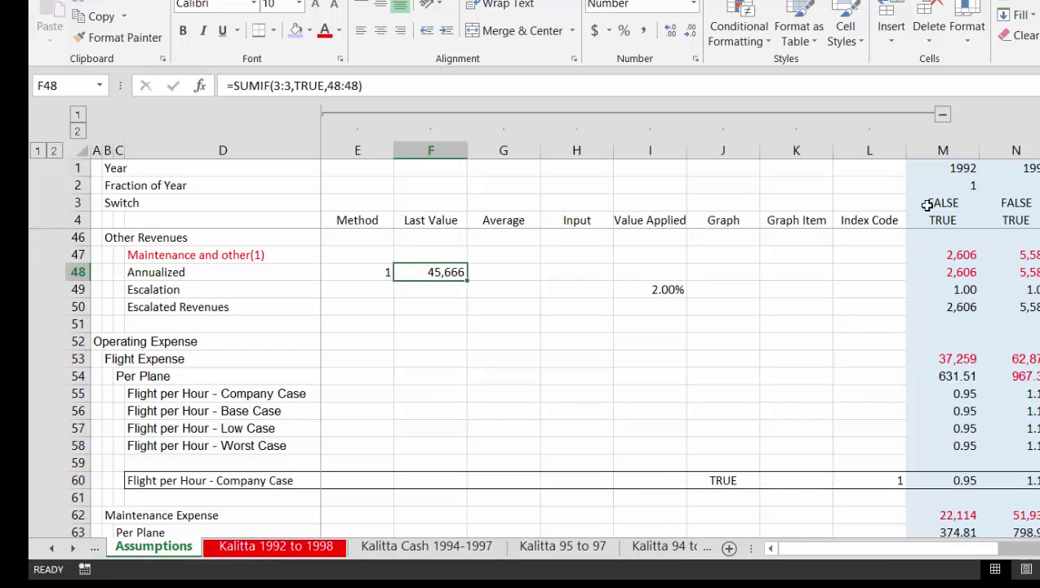
Enter =AVERAGEIF(4:4,TRUE,48:48) as the Average of the Annualized row in G48 and display it without decimals.
key(Right)
text(=av)
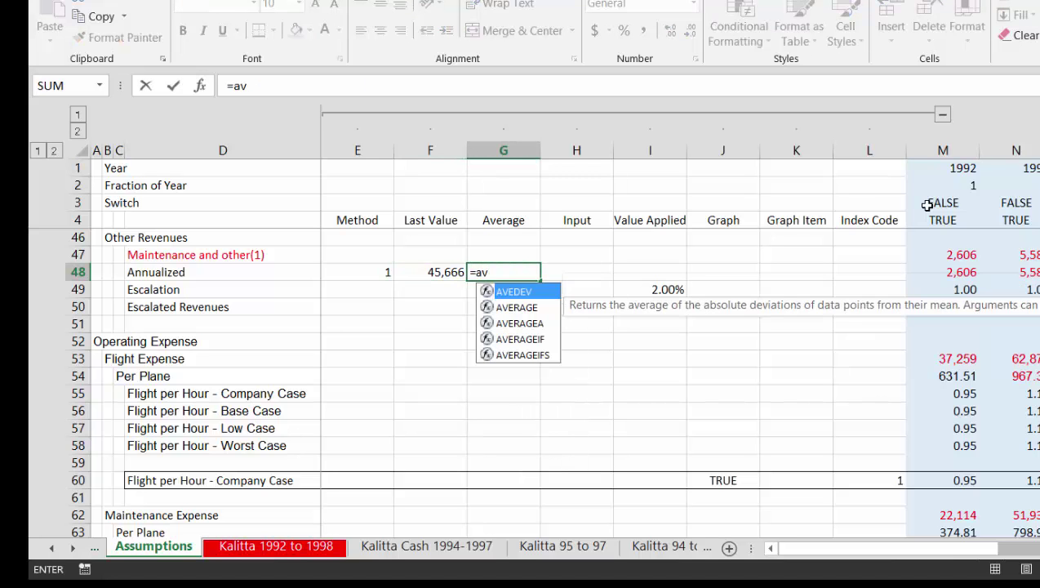
key(Down)
key(Down)
key(Down)
key(Tab)
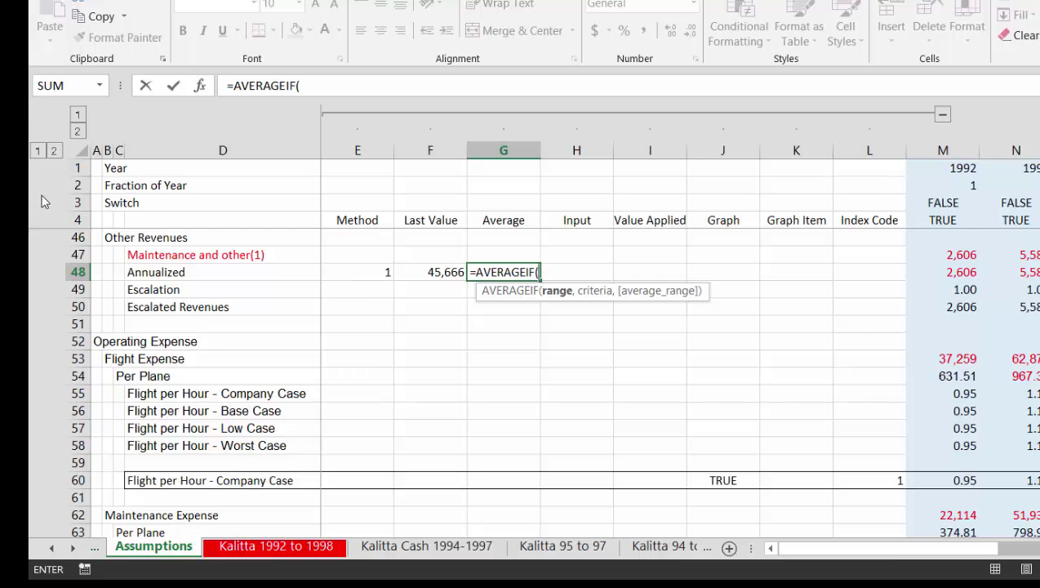
click(72, 203)
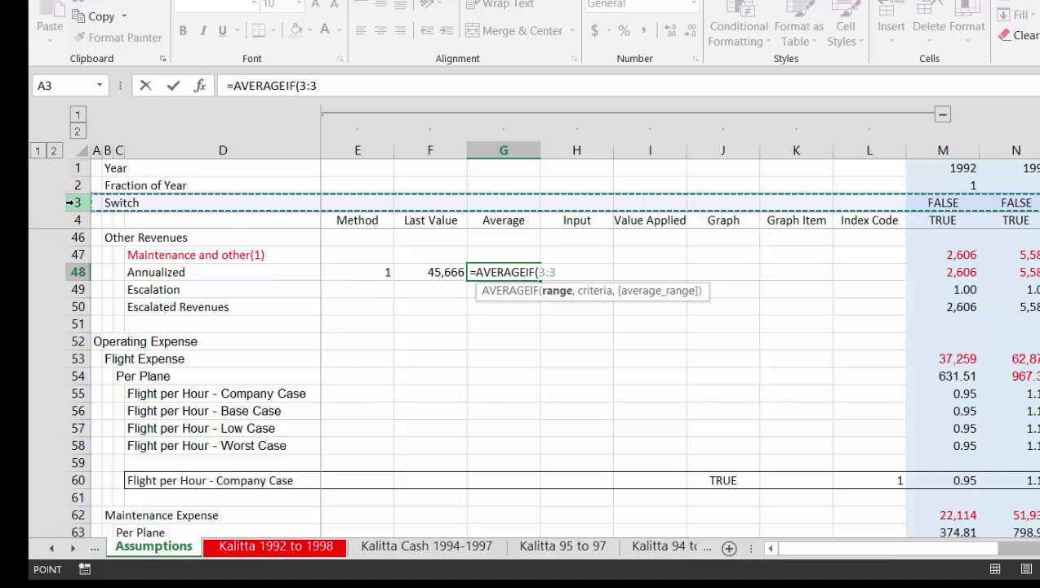
click(75, 219)
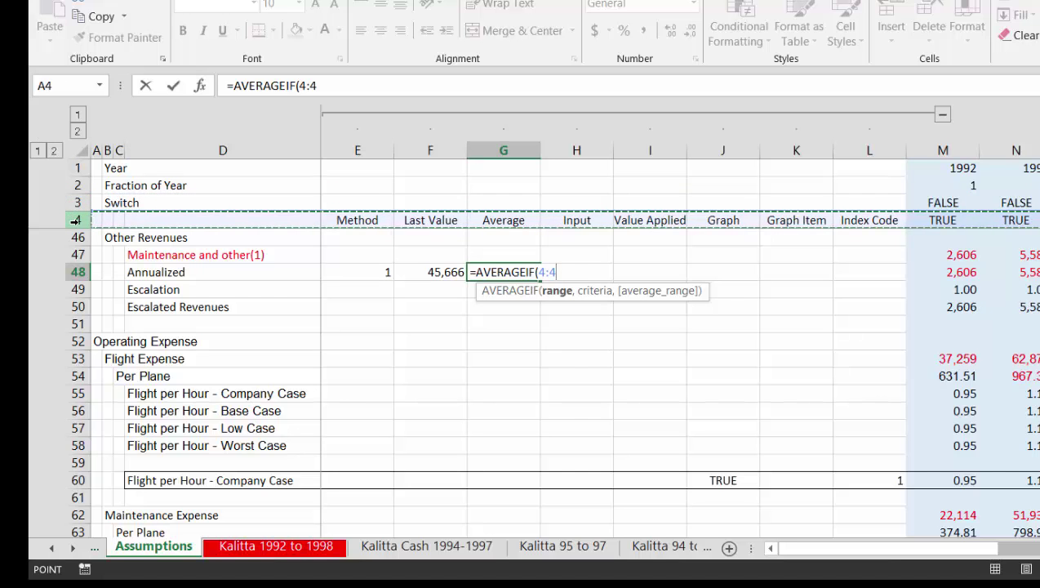
text(,true,)
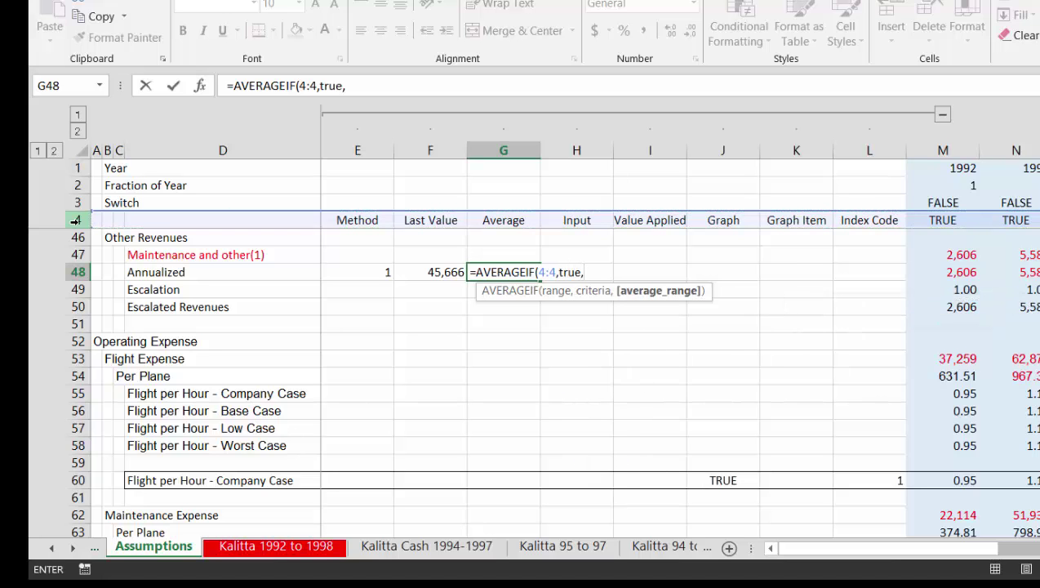
click(72, 272)
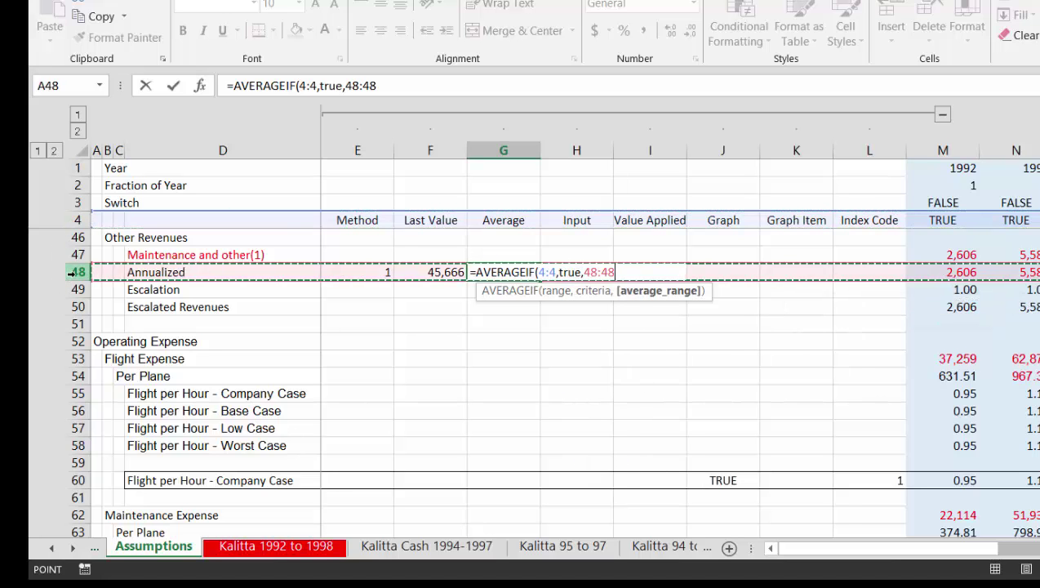
key(Return)
key(Up)
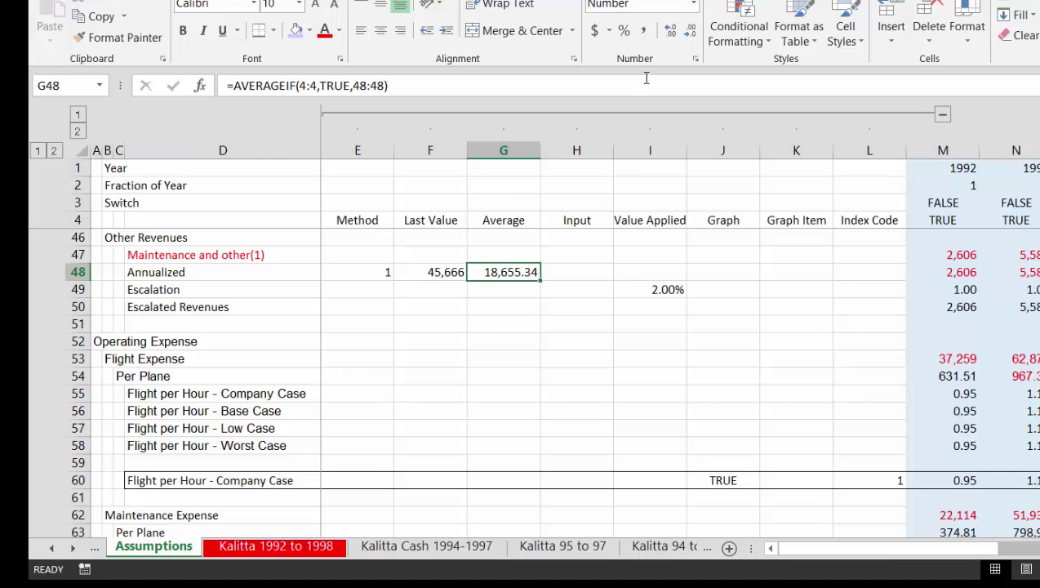
key(Left)
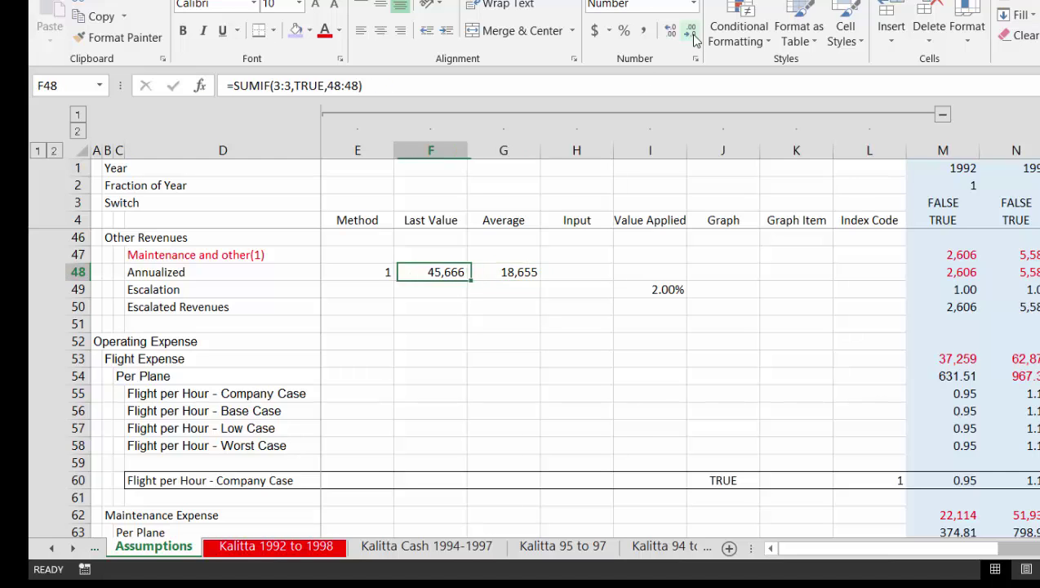
Enter 50,000 as the Input value of the Annualized row in H48.
key(Right)
key(Right)
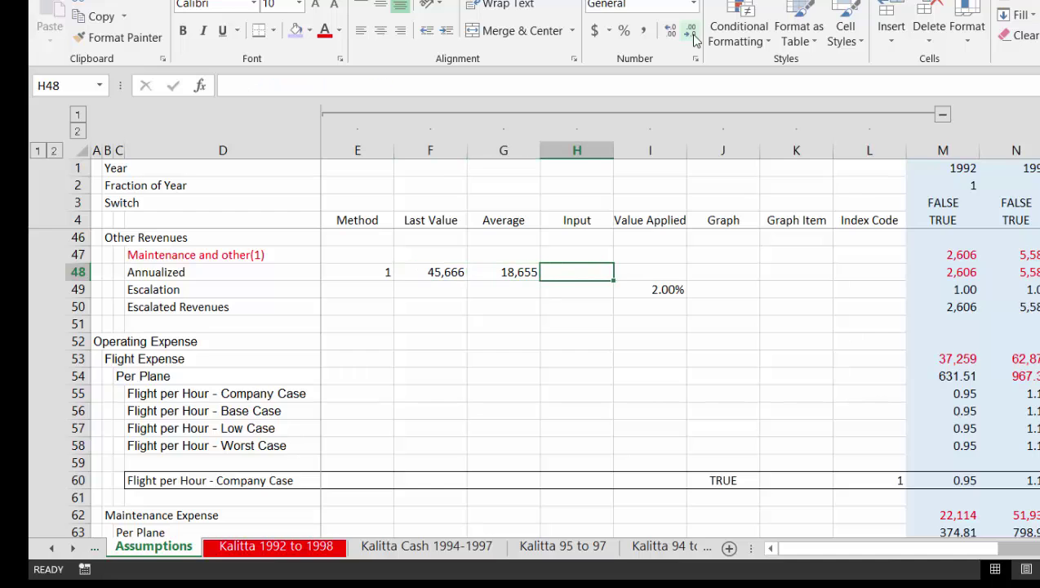
text(5,)
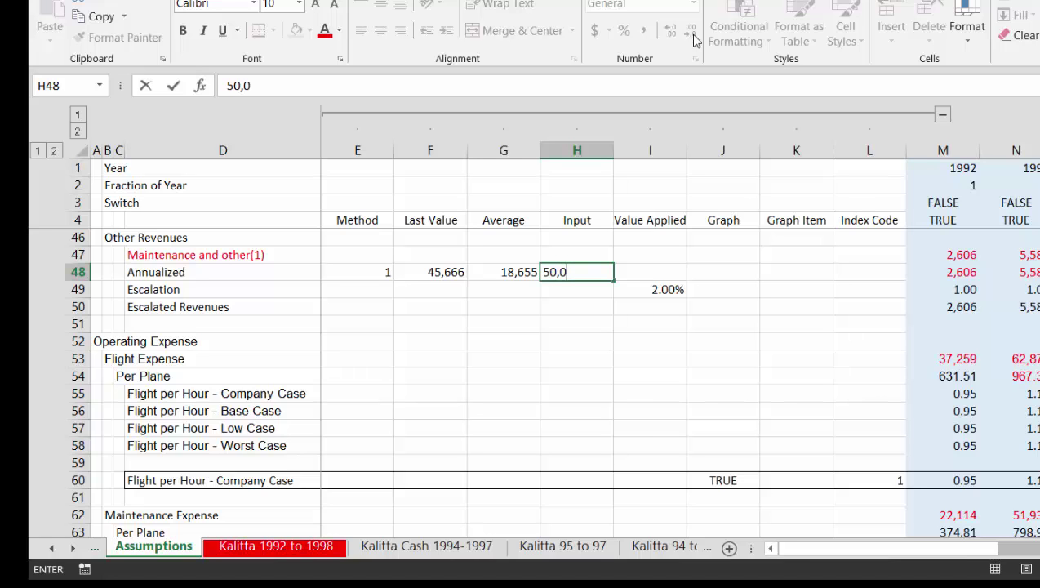
text(00)
key(Return)
key(Up)
Enter =CHOOSE(E48,F48,G48,H48) in I48 so the Value Applied follows the selected method.
key(Right)
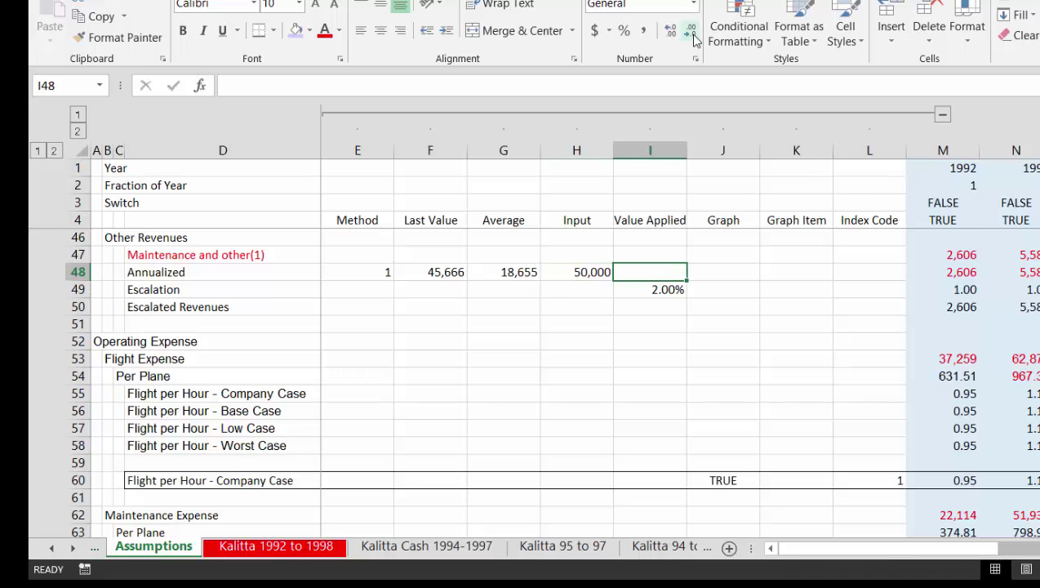
text(=ch)
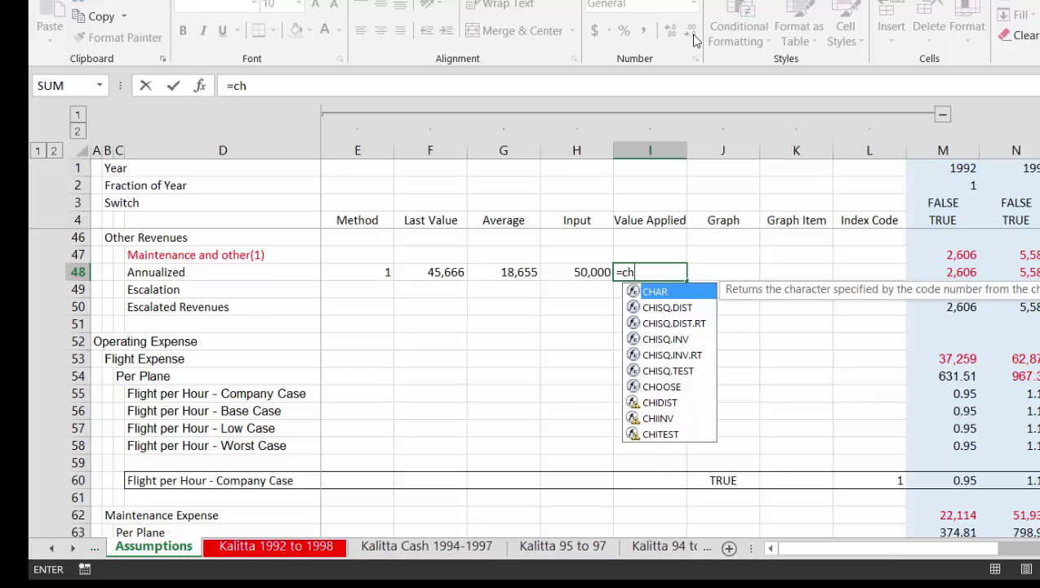
key(BackSpace)
key(BackSpace)
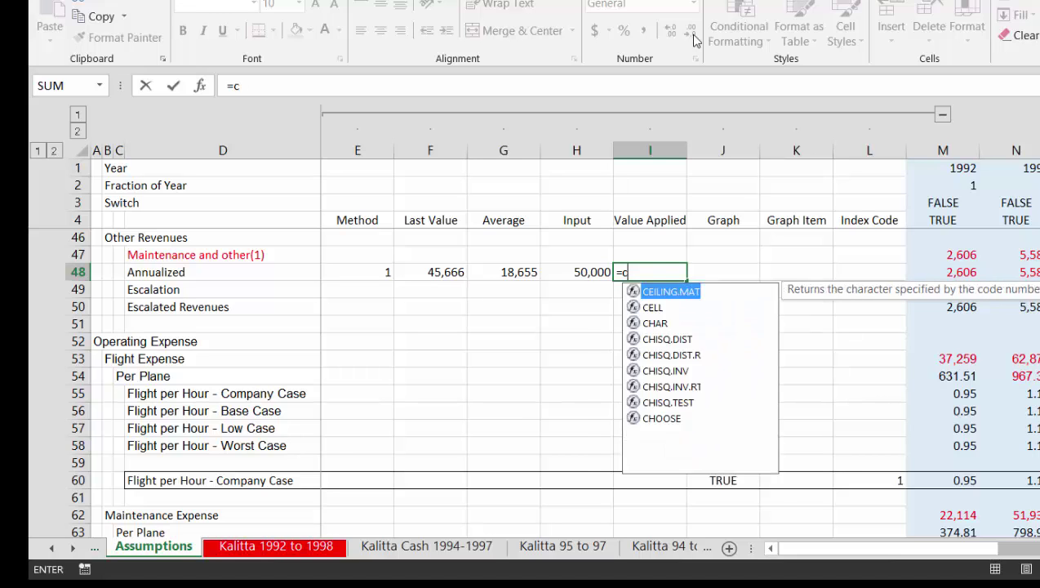
text(cho)
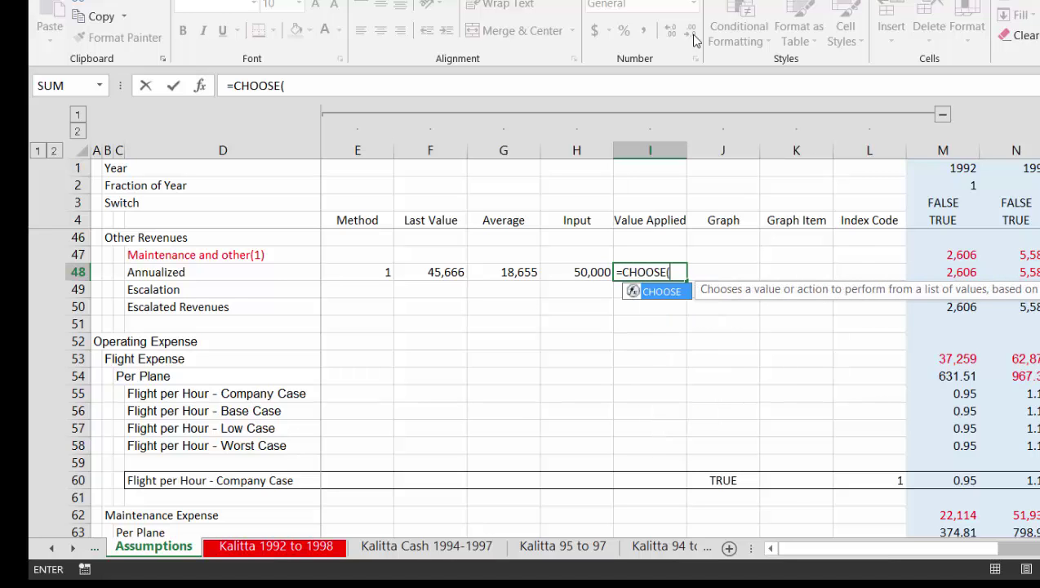
key(Left)
key(Left)
key(Left)
key(Left)
text(,)
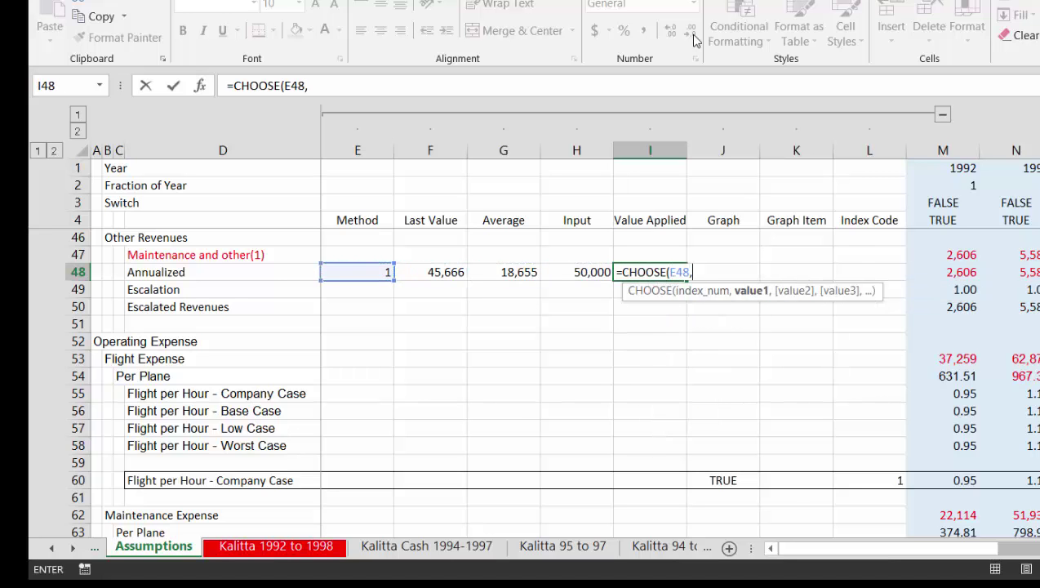
key(Left)
key(Left)
key(Left)
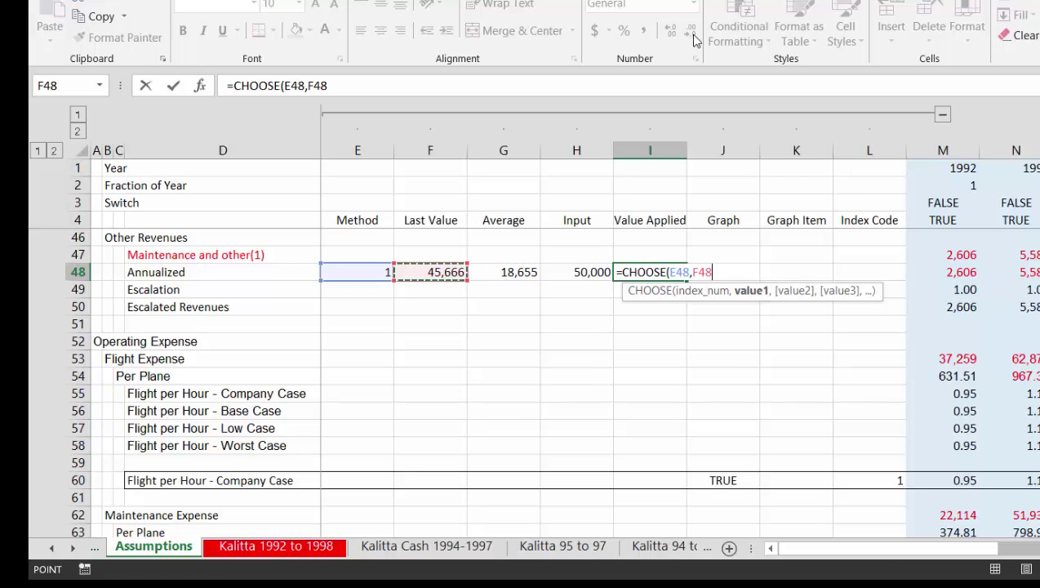
text(,)
key(Left)
key(Left)
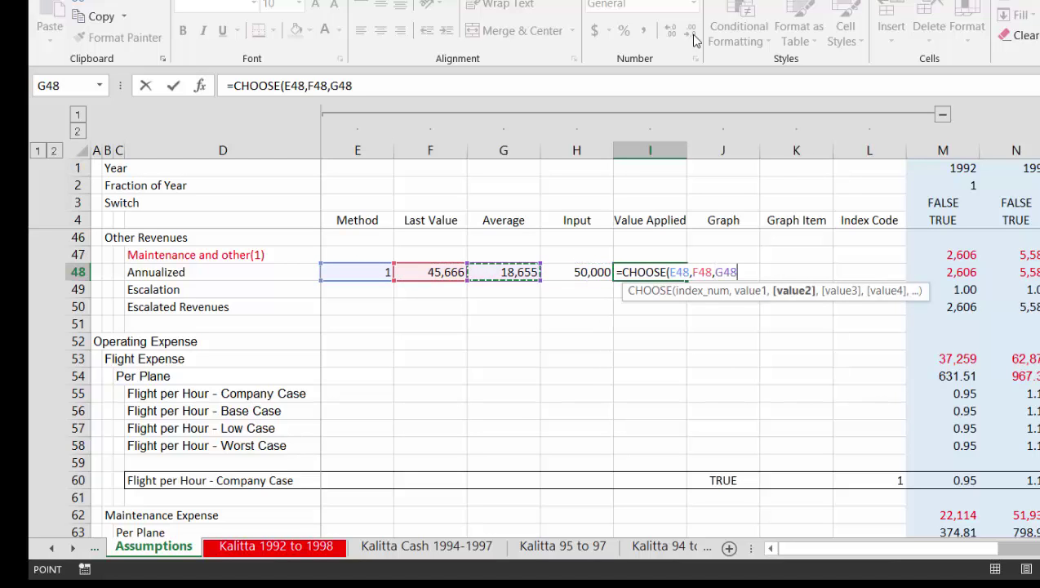
text(,)
key(Left)
key(Left)
key(Right)
key(Return)
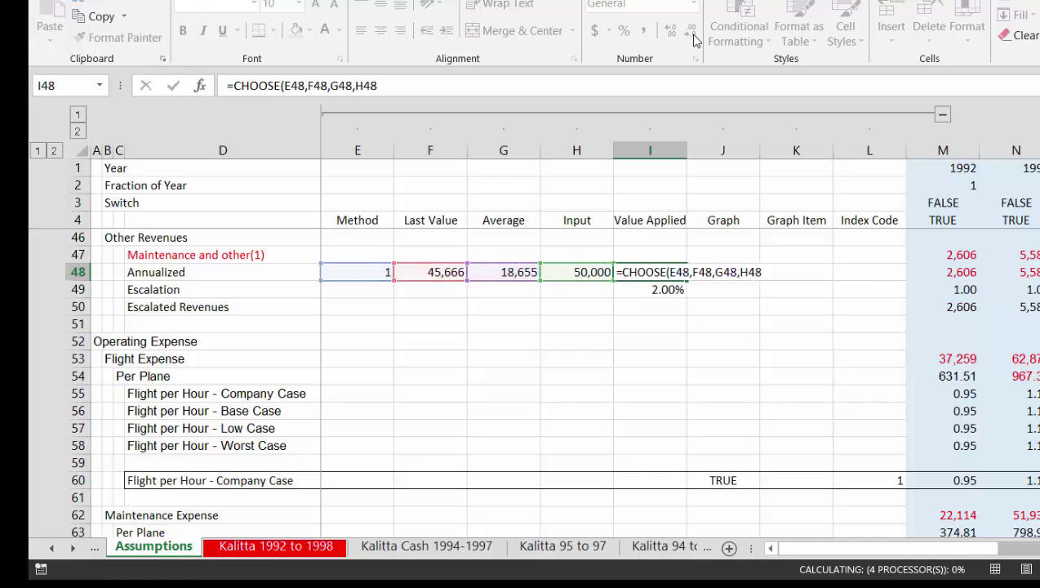
Change the 1992 Annualized formula in M48 to =IF(M4,M47/M2,$I$48), using the applied value outside historical years.
key(Up)
key(Right)
key(Right)
key(Right)
key(Right)
key(Right)
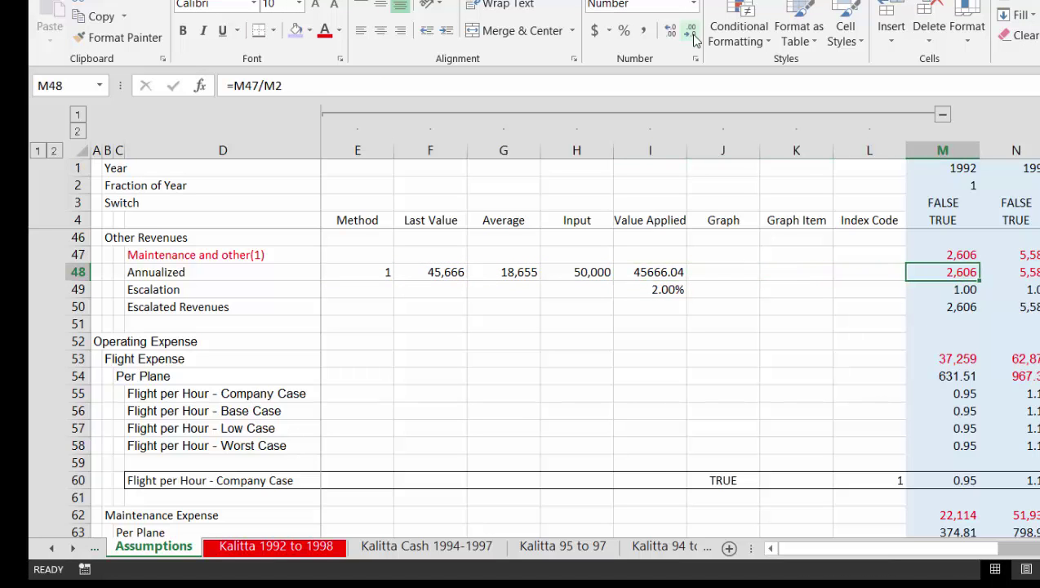
key(Left)
key(F2)
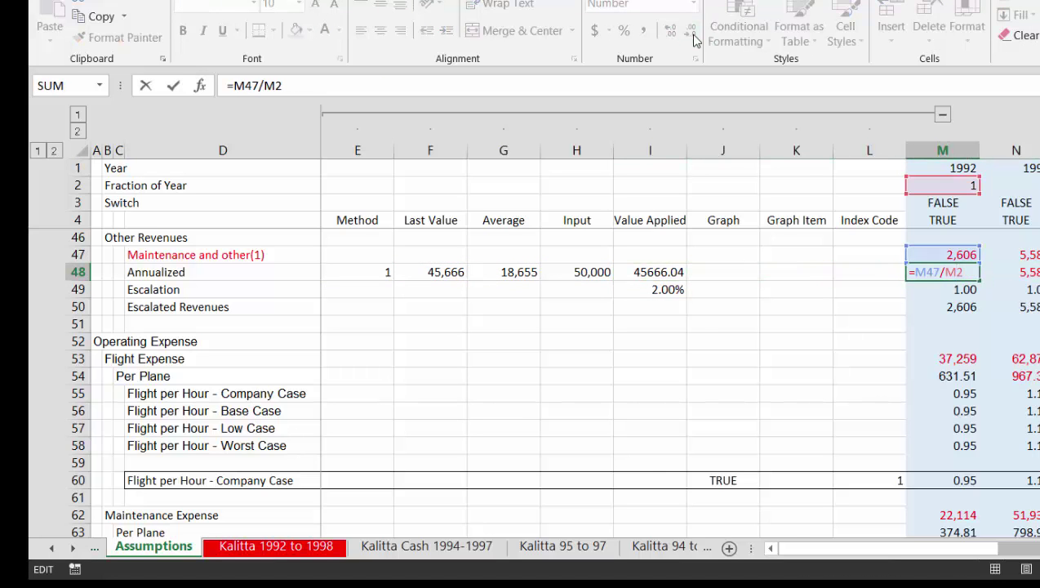
text(if()
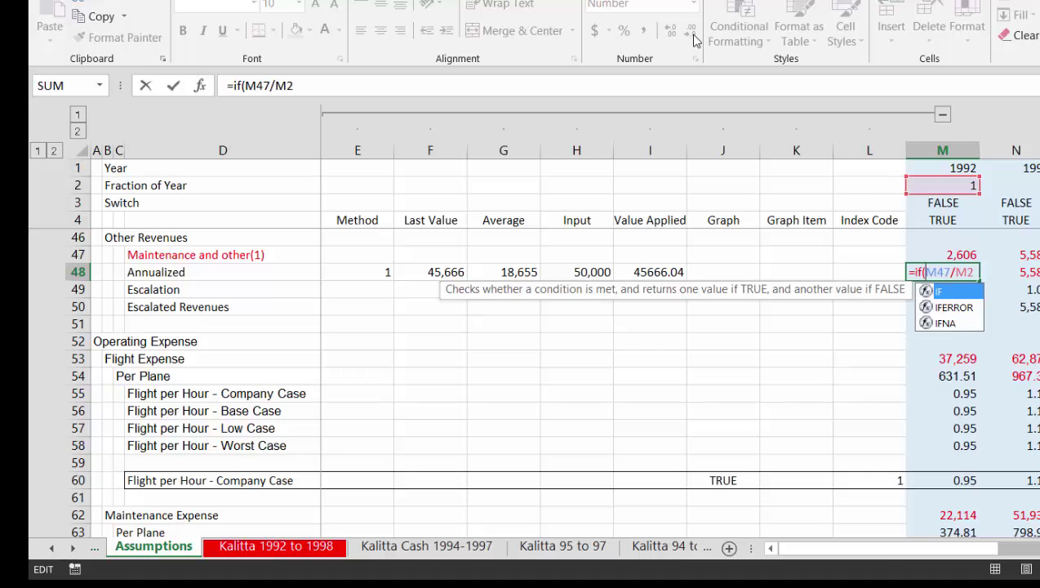
click(938, 220)
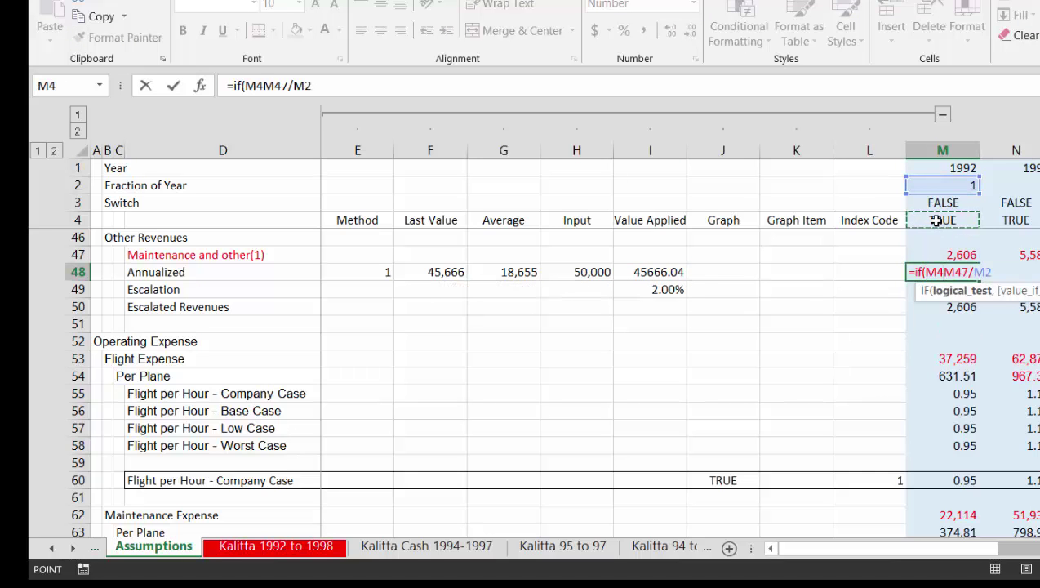
text(,)
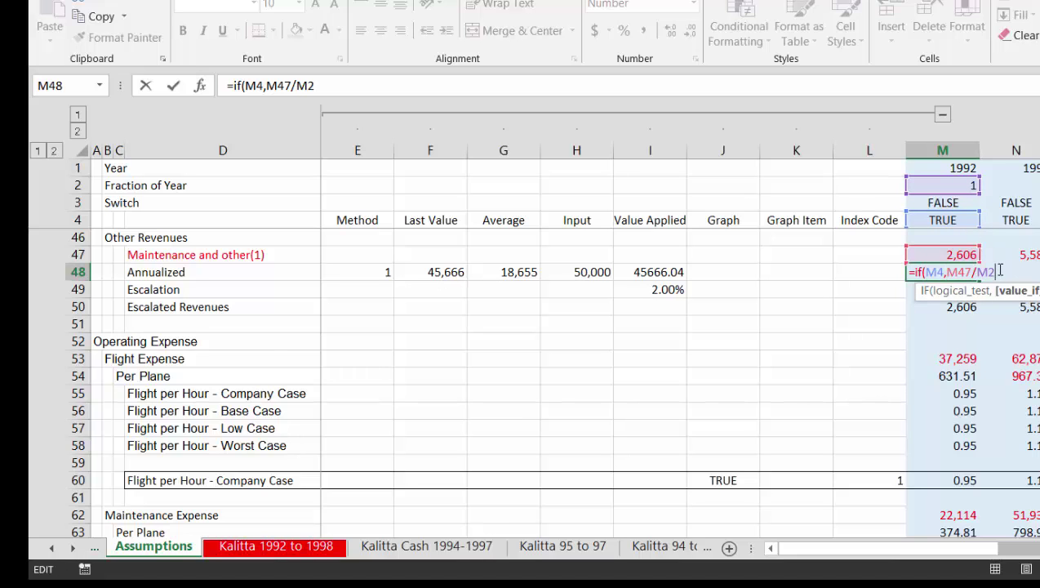
click(636, 276)
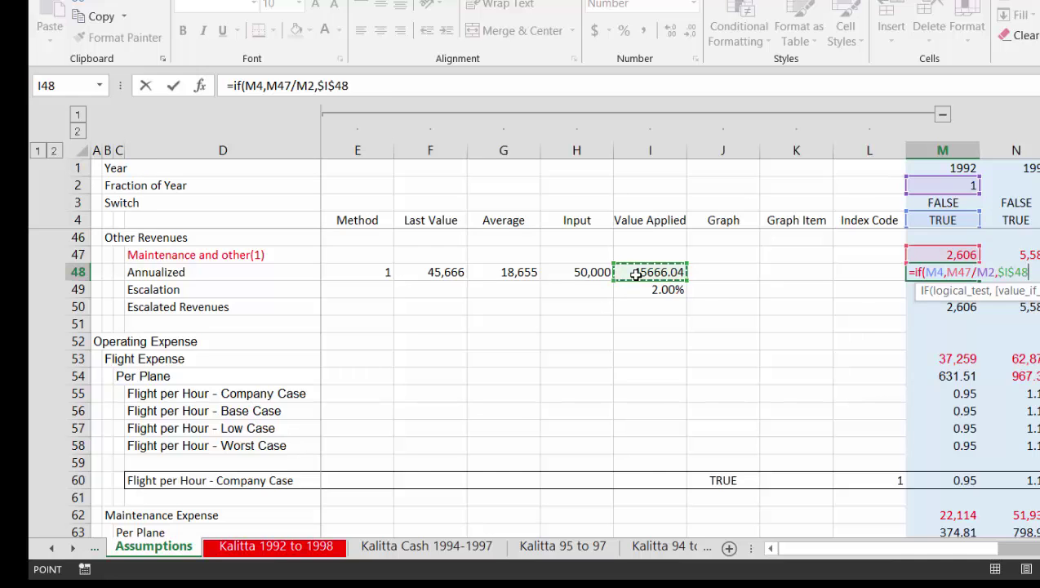
text())
key(Return)
key(Up)
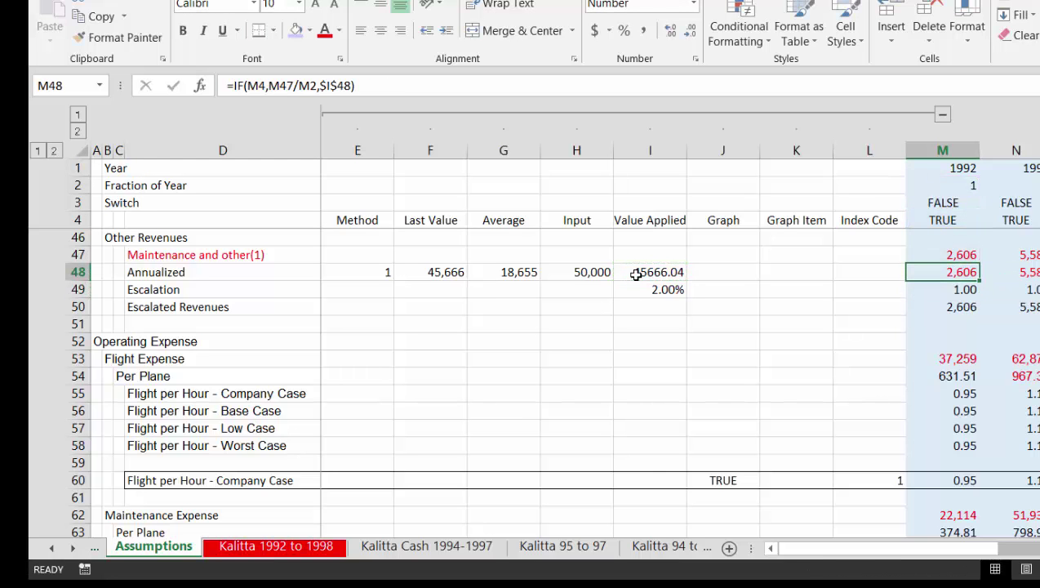
Copy the M48 formula across the remaining years of row 48 and colour the sheet's constants blue and formulas black.
key(ctrl+shift+Right)
key(ctrl+a)
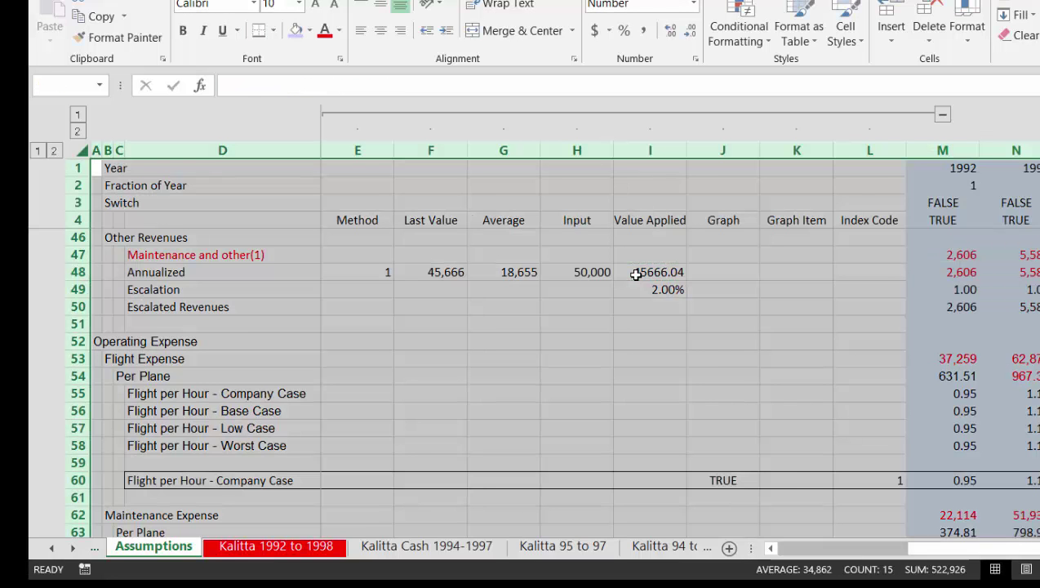
key(shift+BackSpace)
Review the Annualized, Escalation and Escalated Revenues rows across the historical and forecast years.
key(Down)
key(Down)
key(Down)
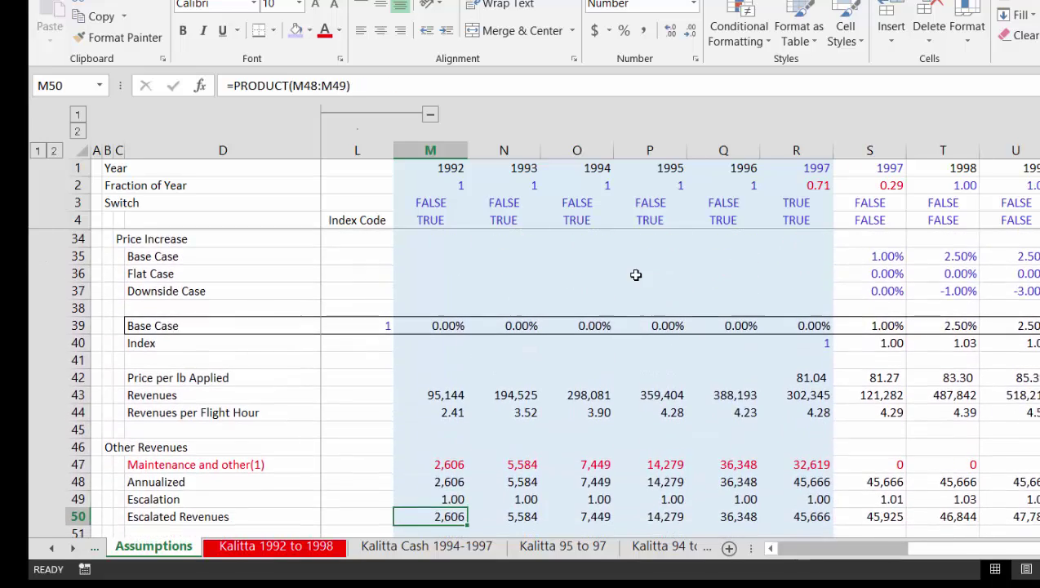
key(Up)
key(Left)
key(Left)
key(Left)
key(Left)
key(Right)
key(Right)
key(Right)
key(Right)
key(Right)
key(Right)
key(Right)
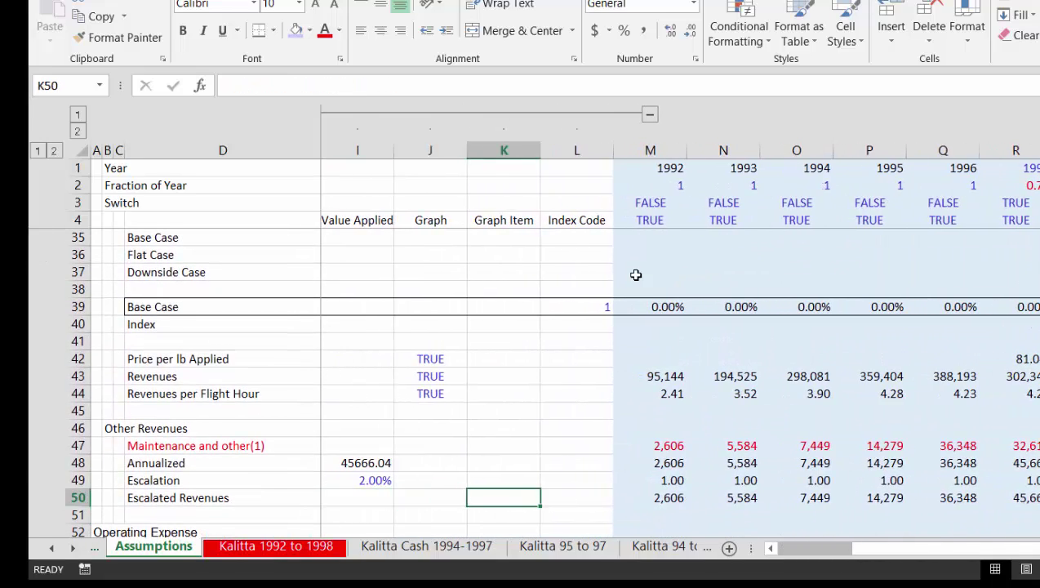
key(Right)
key(Right)
key(Right)
key(Right)
key(Right)
key(Down)
key(Down)
key(Down)
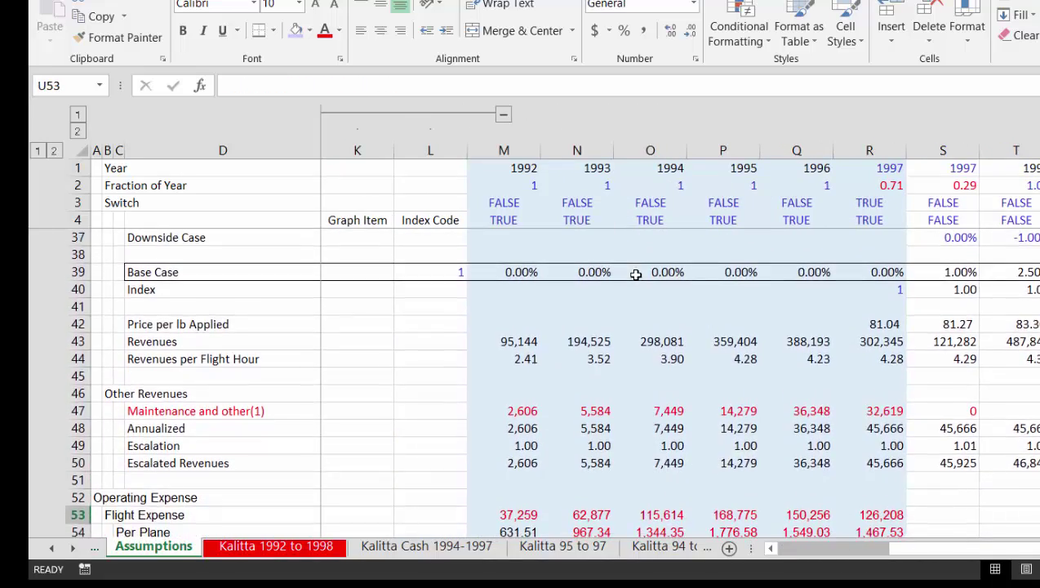
Format the Value Applied in I48 with a thousands separator and no decimals.
key(Left)
key(Left)
key(Left)
key(Left)
key(Left)
key(Left)
key(Left)
key(Left)
key(Left)
key(Left)
key(Left)
key(Left)
key(Left)
key(Left)
key(Left)
key(Left)
key(Left)
key(Left)
key(Left)
key(Left)
key(Right)
key(Right)
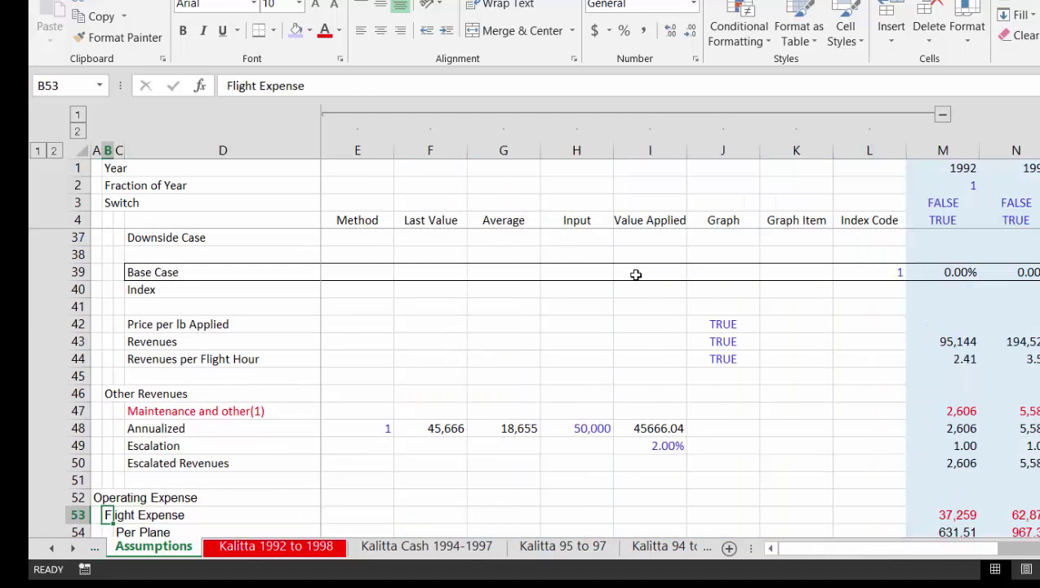
key(Down)
key(Down)
key(Down)
key(Up)
key(Up)
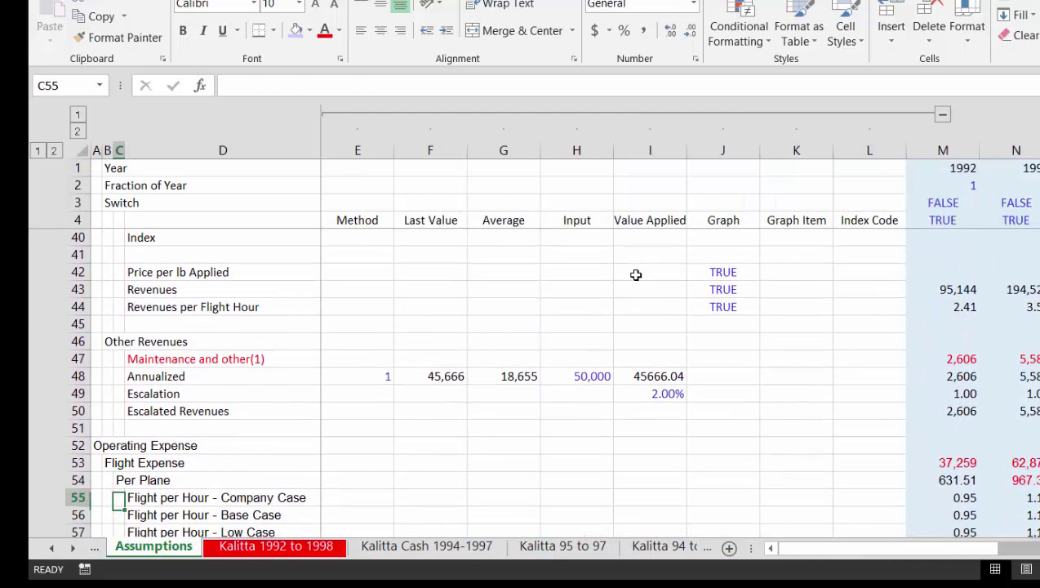
key(Up)
key(Up)
key(Up)
key(Up)
key(Up)
key(Up)
key(Right)
key(Right)
key(Right)
key(Right)
key(Right)
key(Right)
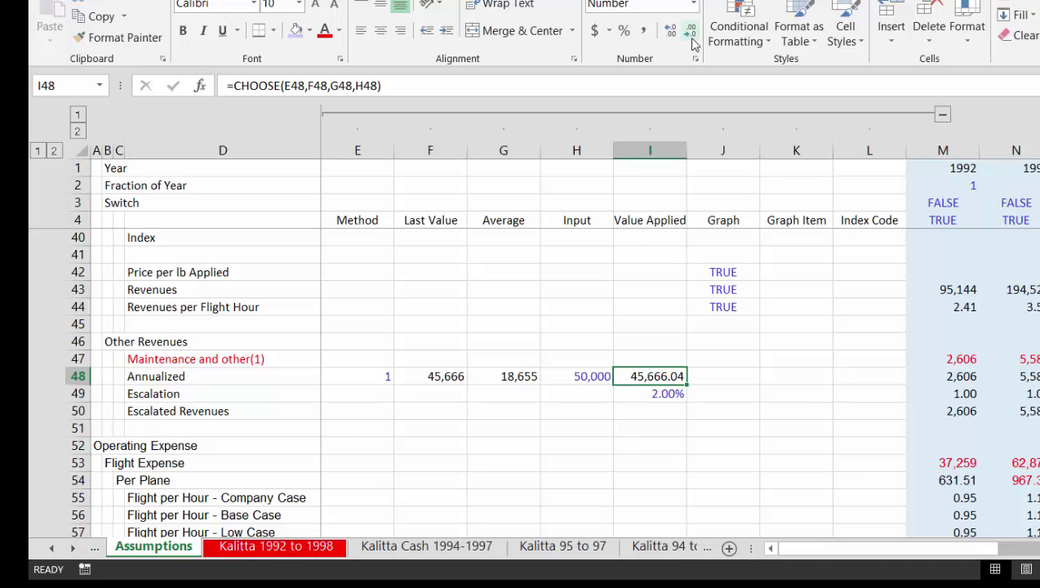
Review the Annualized, Escalation and Escalated Revenues rows across the forecast years under the last-value method.
key(Left)
key(Left)
key(Left)
key(Left)
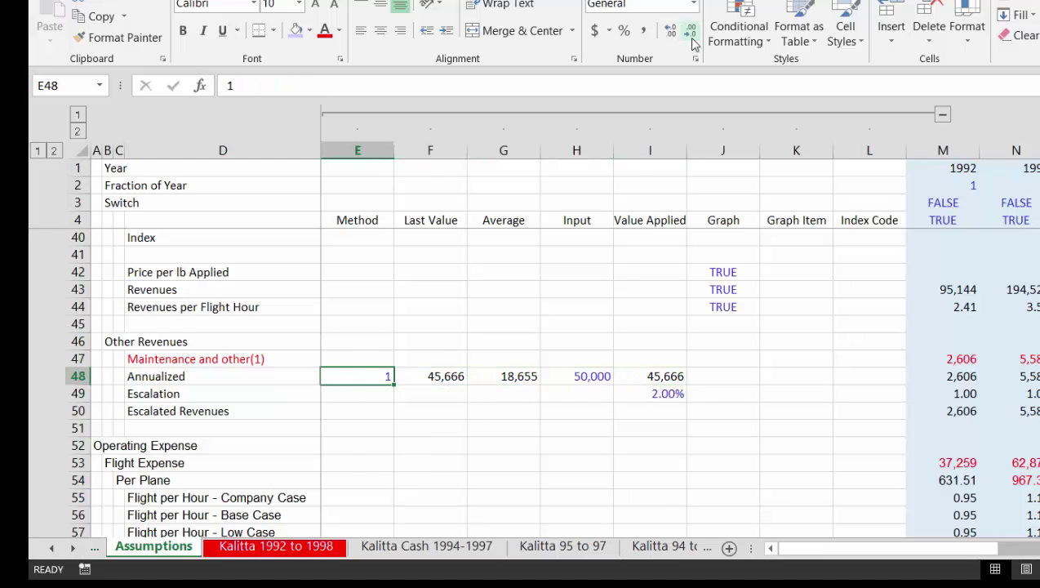
key(Right)
key(Right)
key(Right)
key(Right)
key(Right)
key(Right)
key(Right)
key(Right)
key(Right)
key(Right)
key(Right)
key(Right)
key(Right)
key(Right)
key(Right)
key(Right)
key(Right)
key(Right)
key(Right)
key(Right)
key(Right)
key(Right)
key(Right)
key(Right)
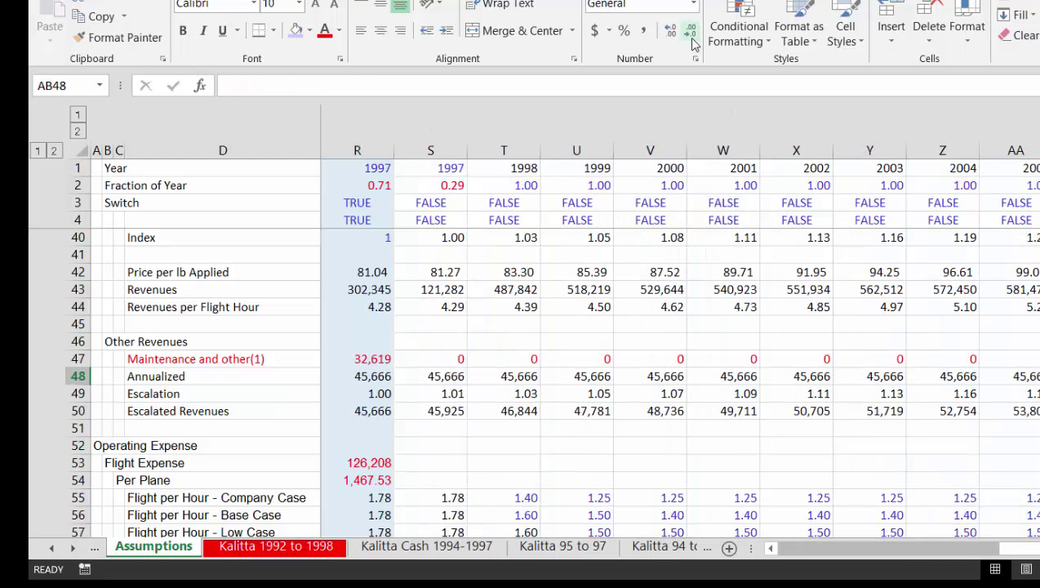
Set the Annualized method in E48 to 3 so the input value is applied.
key(Left)
key(Left)
key(Left)
key(Left)
key(Left)
key(Left)
key(Left)
key(Left)
key(Left)
key(Left)
key(Left)
key(Left)
key(Left)
key(Left)
key(Left)
key(Left)
key(Left)
key(Left)
key(Left)
key(Left)
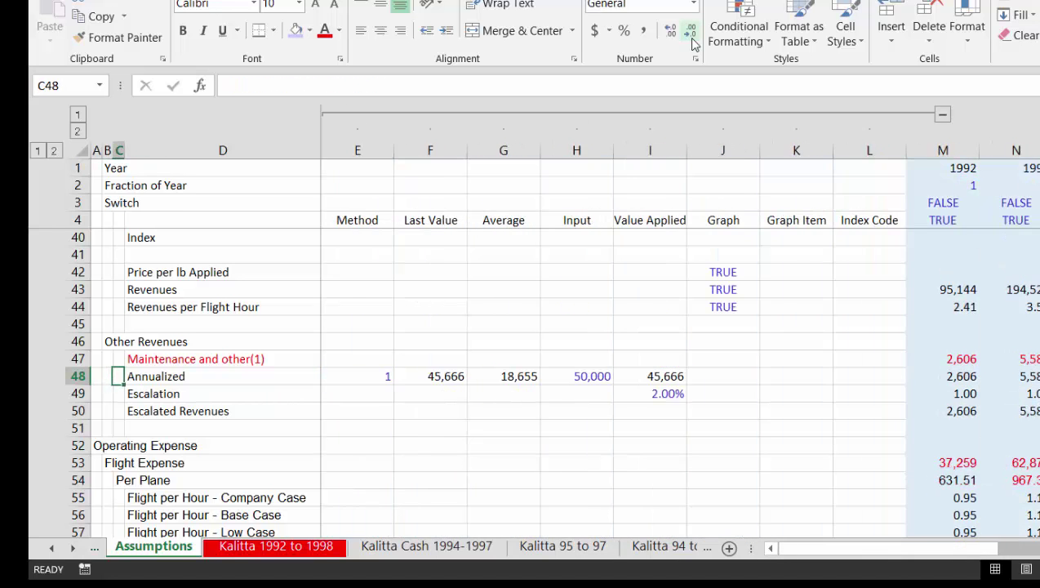
key(Right)
key(Right)
text(3)
key(Return)
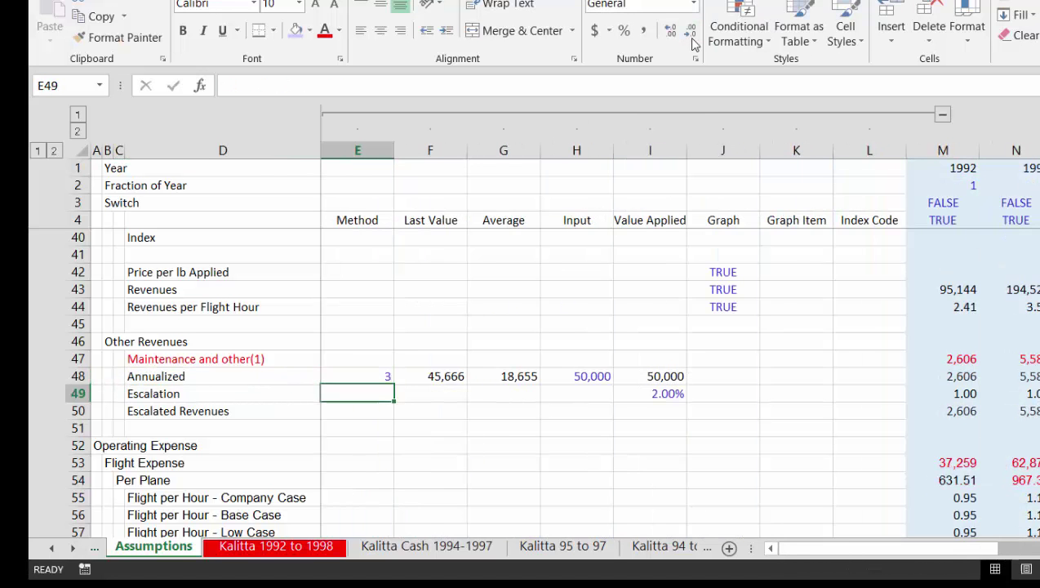
Check the Annualized and Escalated Revenues rows in the forecast years under the input method.
key(Up)
key(Right)
key(Right)
key(Right)
key(Right)
key(Right)
key(Right)
key(Right)
key(Right)
key(Right)
key(Right)
key(Right)
key(Right)
key(Right)
key(Right)
key(Right)
key(Right)
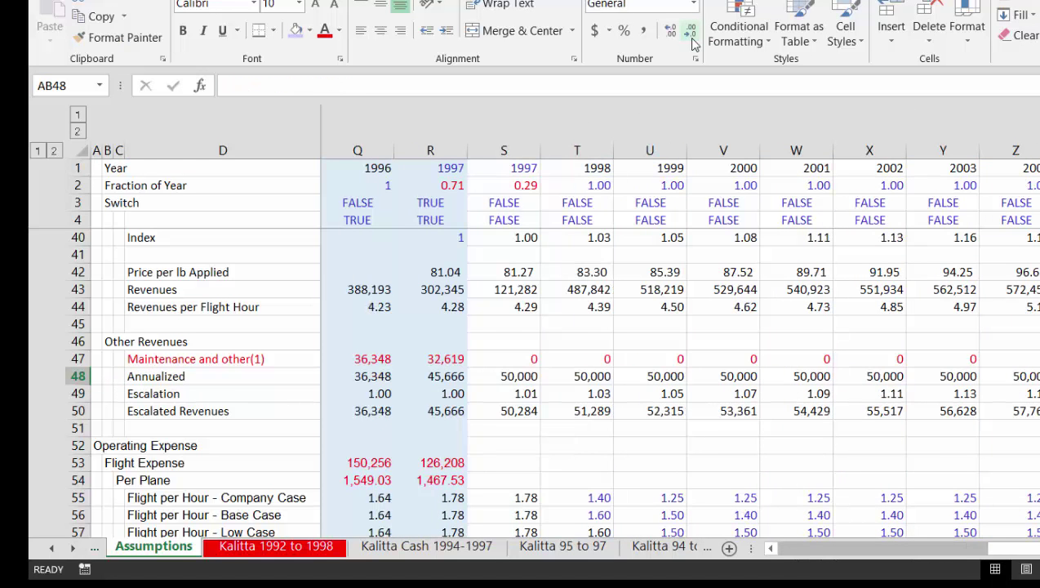
Set the Annualized method in E48 to 1 so the last historical value is applied.
key(Left)
key(Left)
key(Left)
key(Left)
key(Left)
key(Left)
key(Left)
key(Left)
key(Left)
key(Left)
key(Left)
key(Left)
key(Left)
key(Left)
key(Left)
key(Left)
key(Left)
key(Left)
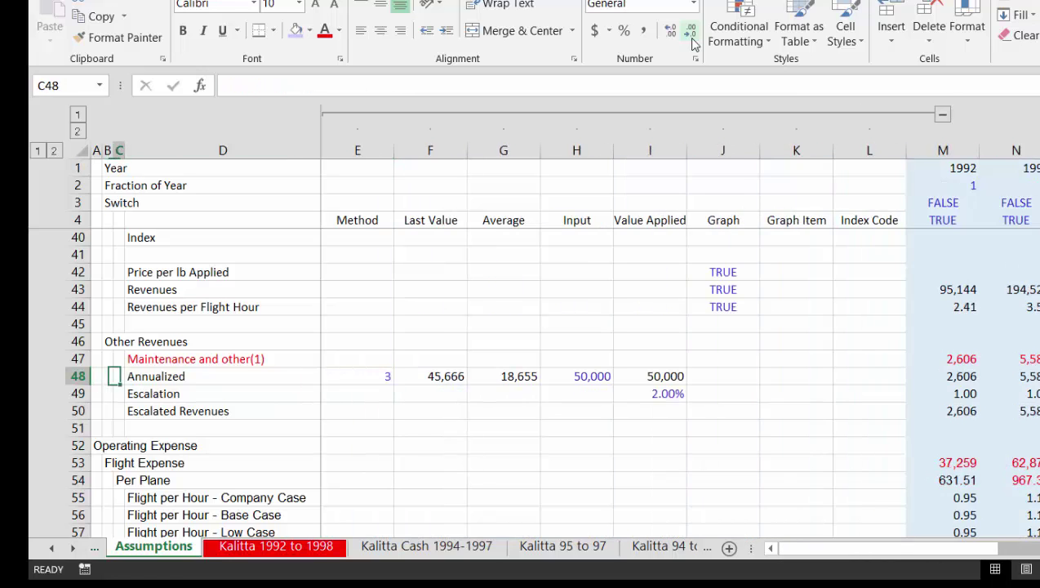
key(Right)
key(Right)
text(1)
key(Return)
key(Up)
key(Down)
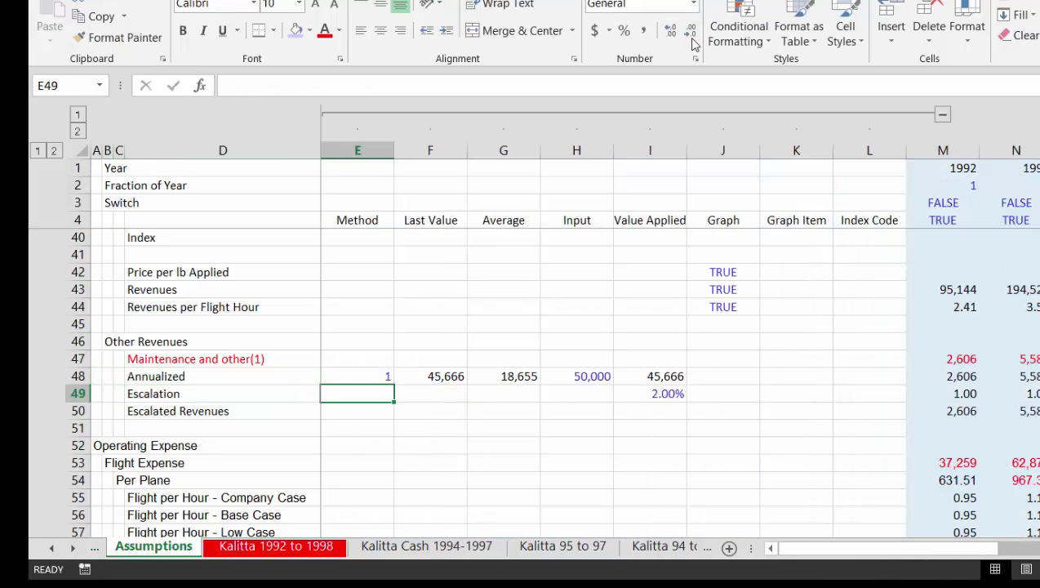
Examine the Operating Expense section's Flight Expense and Maintenance Expense rows and their cases.
key(Up)
key(Down)
key(Down)
key(Down)
key(Down)
key(Down)
key(Down)
key(Down)
key(Down)
key(Down)
key(Down)
key(Down)
key(Down)
key(Down)
key(Down)
key(Down)
key(Down)
key(Down)
key(Down)
key(Down)
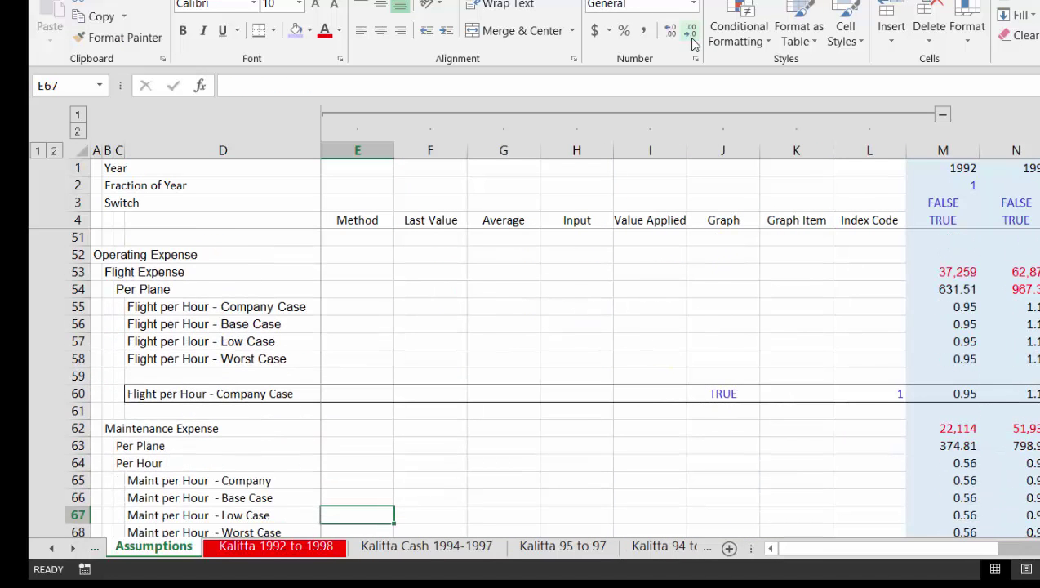
Examine the Maintenance Expense per-hour cases across the historical and forecast years.
key(Up)
key(Right)
key(Right)
key(Right)
key(Right)
key(Right)
key(Right)
key(Right)
key(Right)
key(Right)
key(Right)
key(Right)
key(Right)
key(Right)
key(Right)
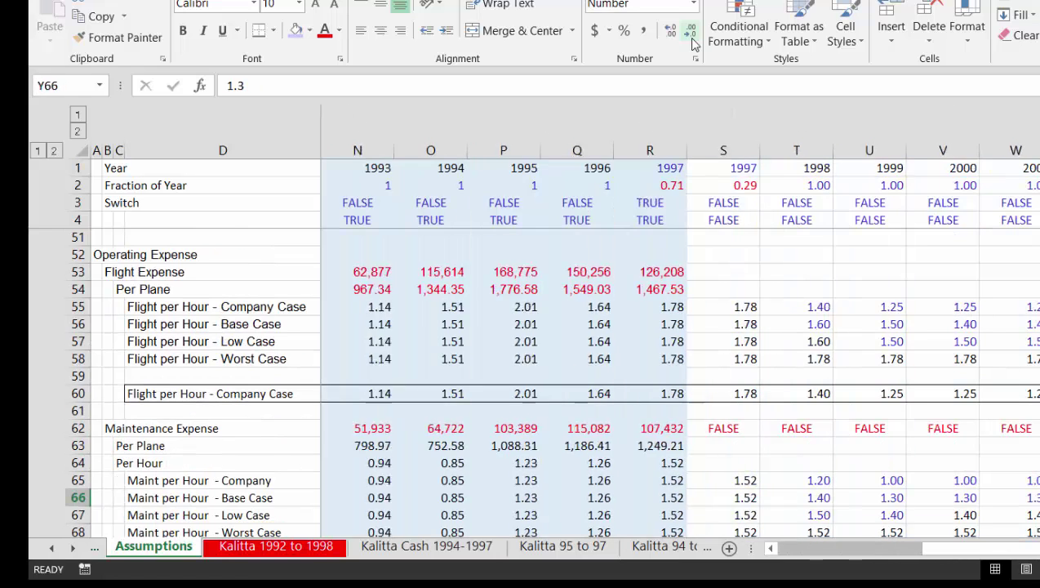
key(Left)
key(Left)
key(Left)
key(Left)
key(Left)
key(Left)
key(Left)
key(Left)
key(Left)
key(Left)
key(Left)
key(Left)
key(Left)
key(Left)
key(Left)
key(Left)
key(Left)
key(Left)
Review the remaining operating expense sections, from Maintenance through Fuel and Selling and Administrative to Bad Debt Expenses.
key(Down)
key(Down)
key(Down)
key(Down)
key(Down)
key(Down)
key(Down)
key(Down)
key(Down)
key(Down)
key(Down)
key(Down)
key(Down)
key(Down)
key(Down)
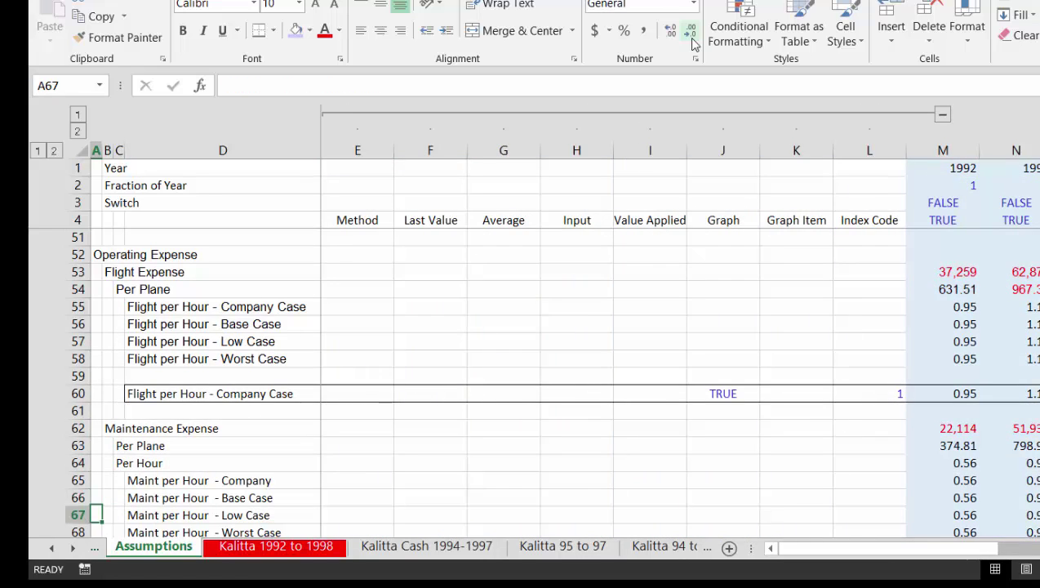
key(Down)
key(Down)
key(Down)
key(Down)
key(Down)
key(Down)
key(Down)
key(Down)
key(Down)
key(Down)
key(Down)
key(Down)
key(Down)
key(Down)
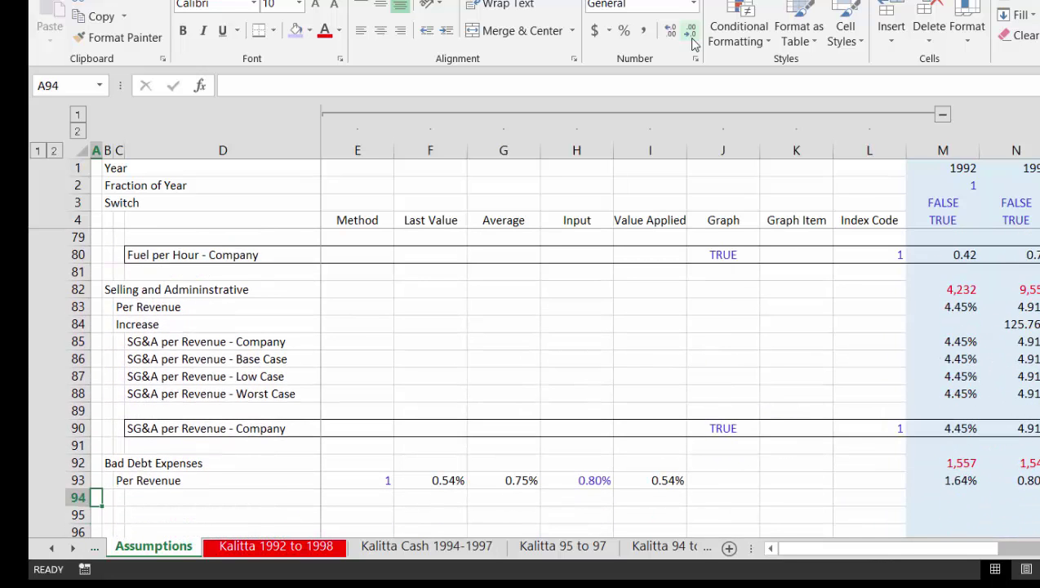
Examine the Bad Debt Expenses Per Revenue row across the historical and forecast years.
key(Up)
key(Right)
key(Right)
key(Right)
key(Right)
key(Right)
key(Right)
key(Right)
key(Right)
key(Right)
key(Right)
key(Right)
key(Right)
key(Right)
key(Right)
key(Right)
key(Right)
key(Right)
key(Right)
key(Right)
key(Right)
key(Right)
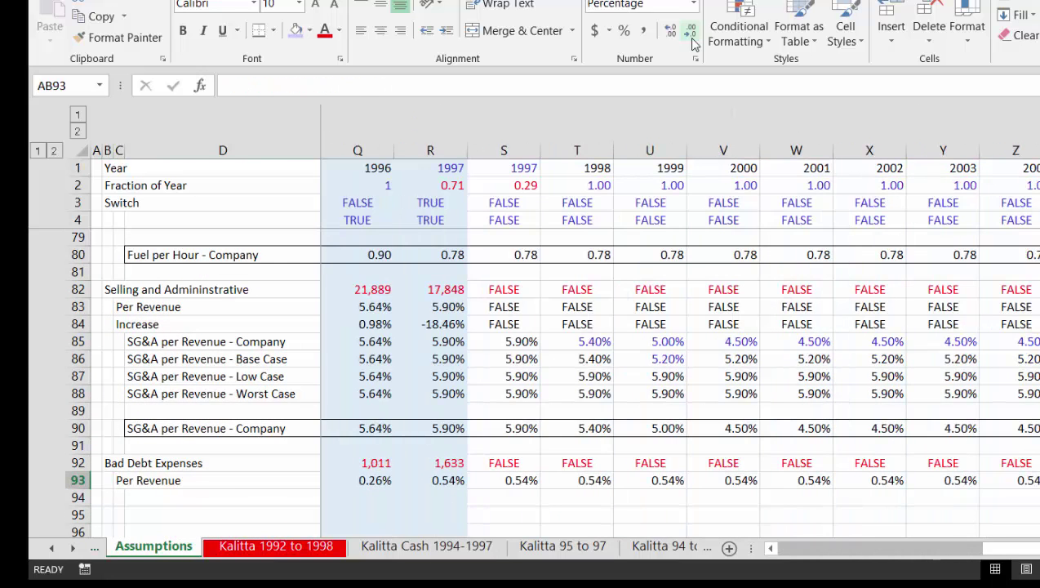
key(Left)
key(Left)
key(Left)
key(Left)
key(Left)
key(Left)
key(Left)
key(Left)
key(Left)
key(Left)
key(Left)
key(Left)
key(Left)
key(Left)
key(Left)
key(Left)
key(Left)
key(Left)
key(Left)
key(Left)
key(Left)
key(Left)
key(Left)
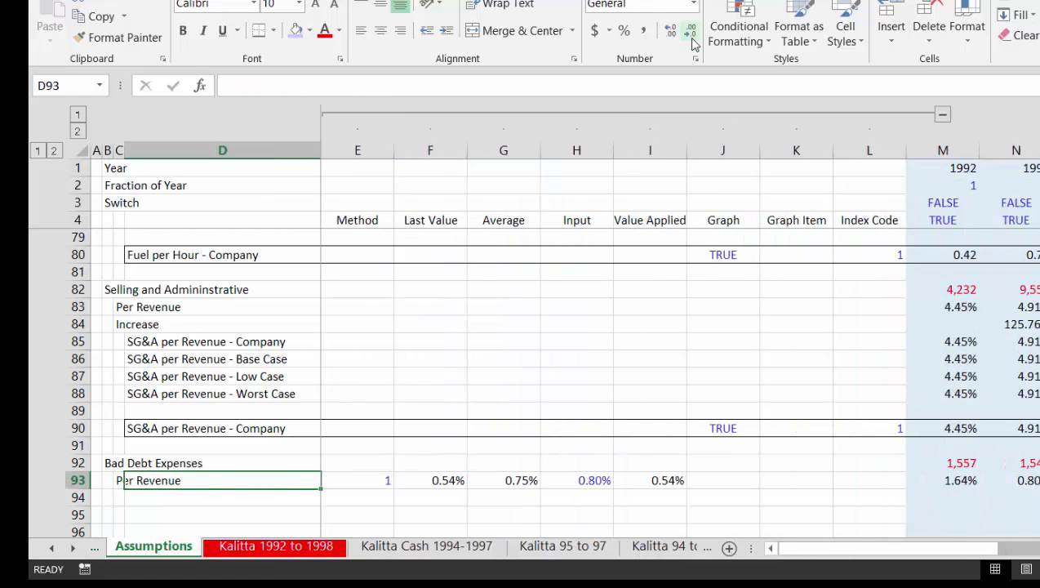
Inspect the Value Applied formula in I93 and the bad debt assumption cells it chooses from.
key(Right)
key(Right)
key(Right)
key(Right)
key(Right)
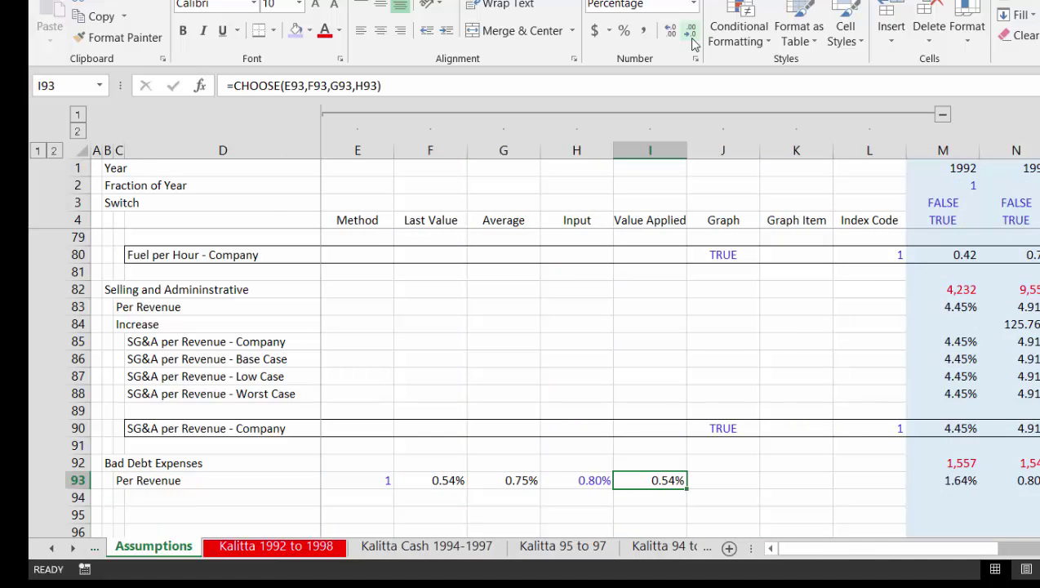
key(F2)
key(Return)
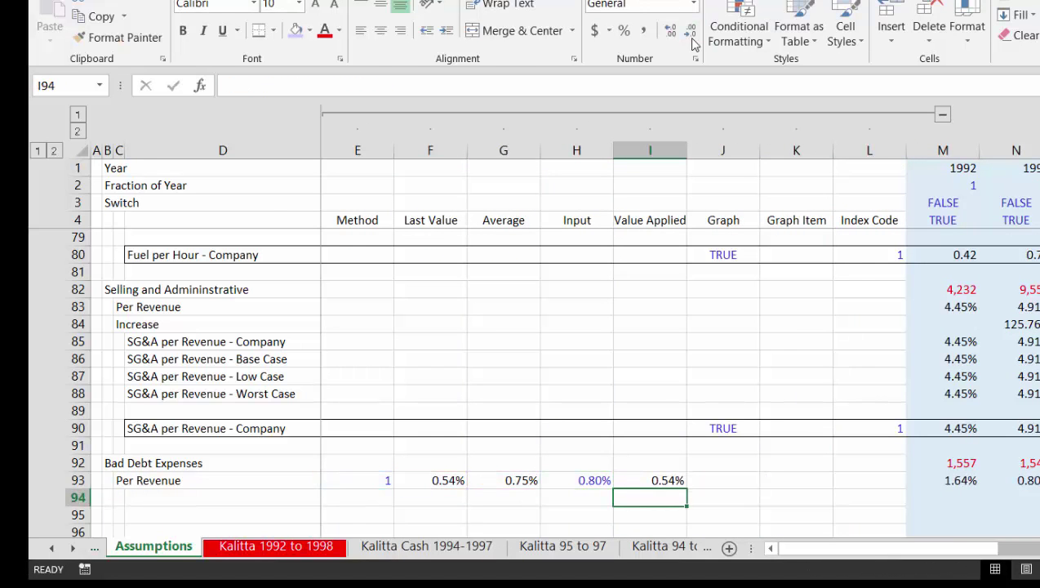
key(Up)
key(Left)
key(Left)
key(Left)
key(Right)
key(Right)
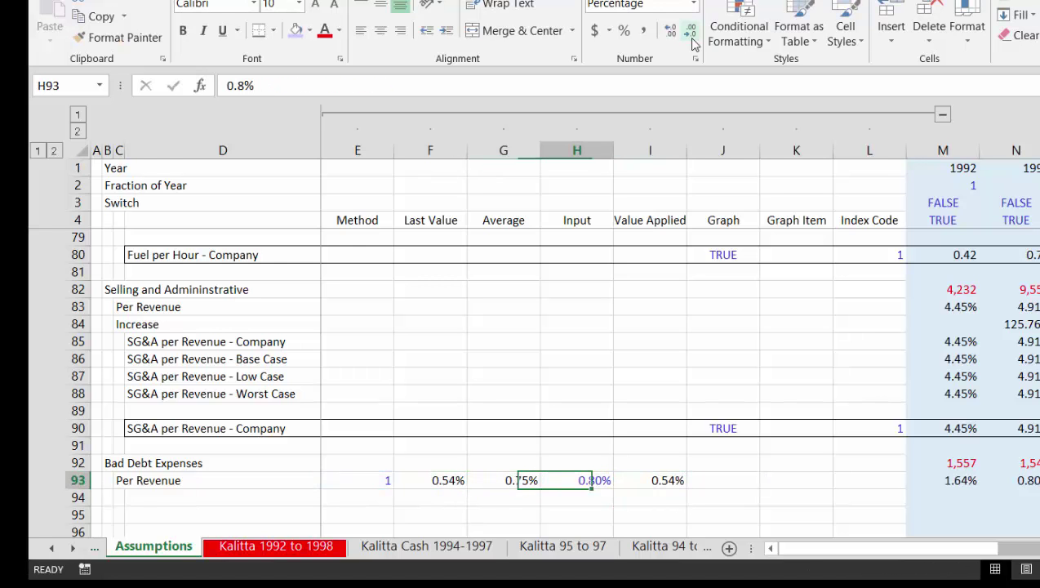
Check the year-column formulas in the bad debt Per Revenue row that draw on the applied value.
key(Right)
key(Right)
key(Right)
key(Right)
key(Right)
key(Right)
key(Right)
key(Right)
key(Right)
key(Right)
key(Right)
key(Right)
key(Right)
key(Right)
key(Right)
key(Right)
key(Right)
key(Right)
key(Right)
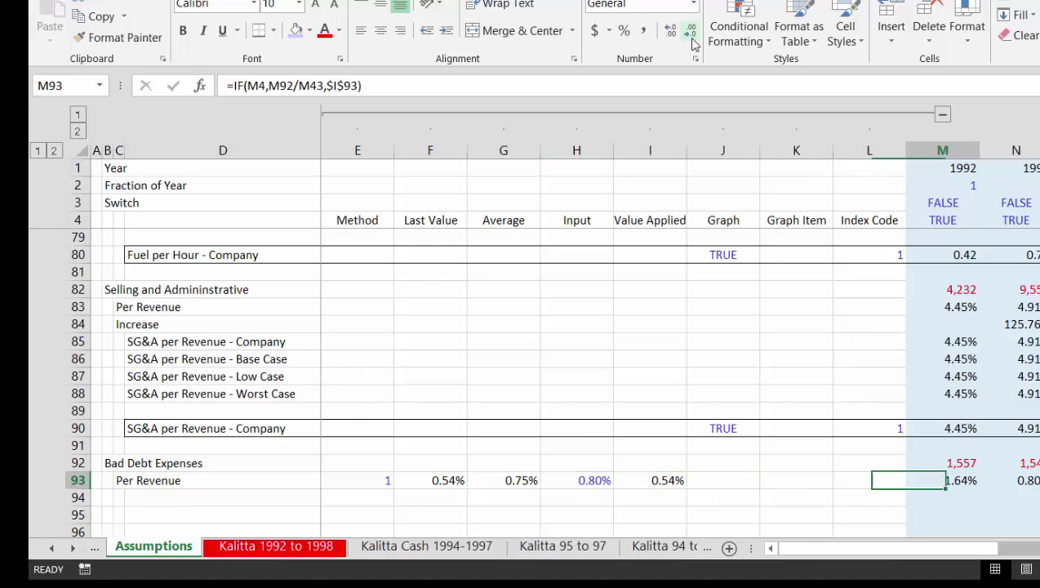
key(Left)
key(Left)
key(Left)
key(Left)
key(Left)
key(Left)
key(Left)
key(Left)
key(Left)
key(Left)
key(Left)
key(Left)
key(Left)
key(Left)
key(Left)
key(Left)
key(Left)
key(Left)
key(Left)
key(Left)
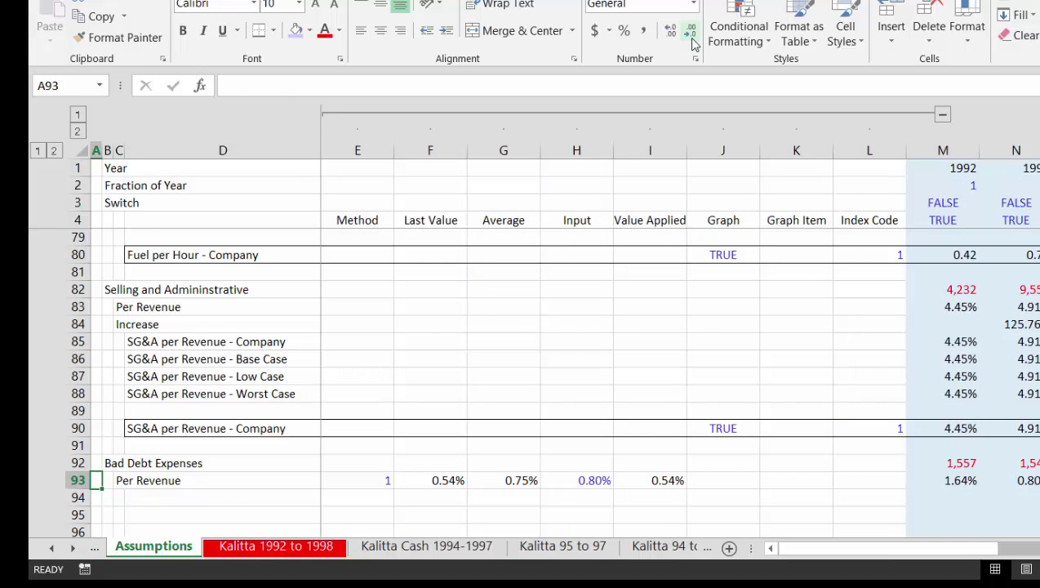
Go back up the Assumptions sheet from Bad Debt Expenses and review the Capacity section down to Flight Hours and Planes.
key(Up)
key(Up)
key(Up)
key(Up)
key(Up)
key(Up)
key(Up)
key(Up)
key(Up)
key(Up)
key(Up)
key(Up)
key(Up)
key(Up)
key(Up)
key(Up)
key(Up)
key(Up)
key(Up)
key(Up)
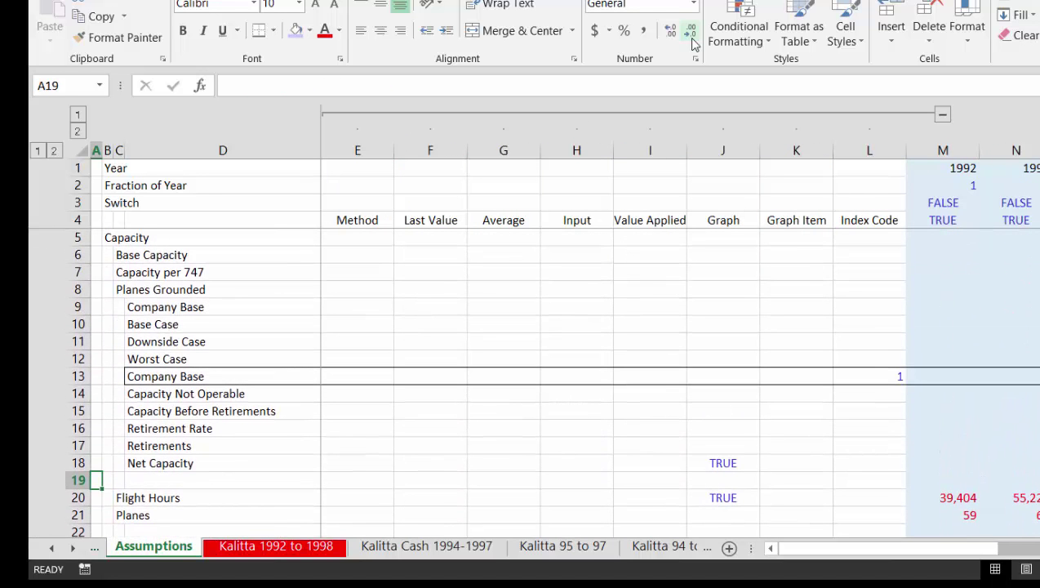
key(Down)
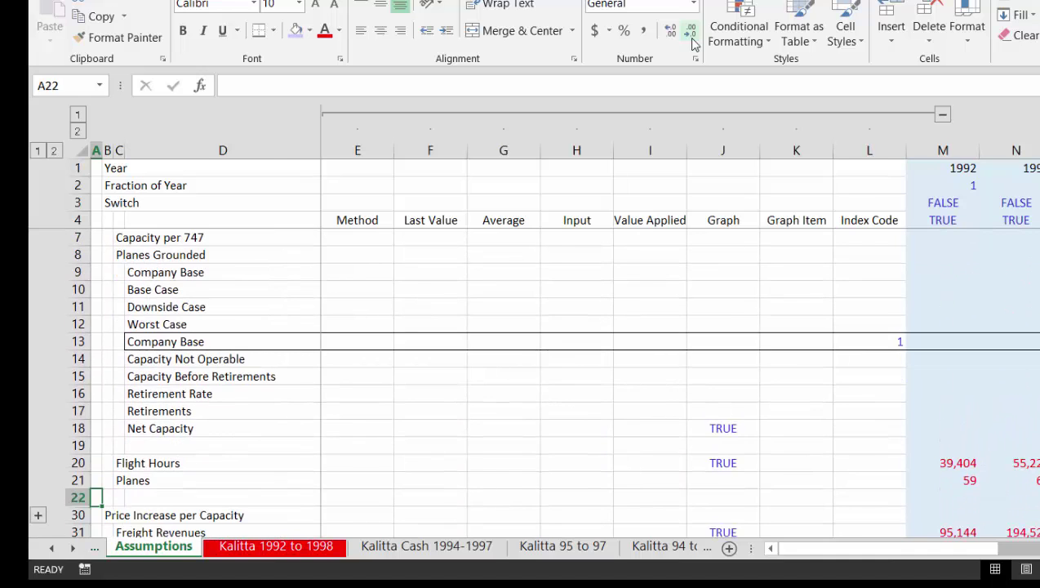
key(Up)
key(Up)
Review the Graph column entries from Flight Hours through the Price Increase and Other Revenues sections.
key(Right)
key(Right)
key(Right)
key(Right)
key(Right)
key(Right)
key(Right)
key(Right)
key(Right)
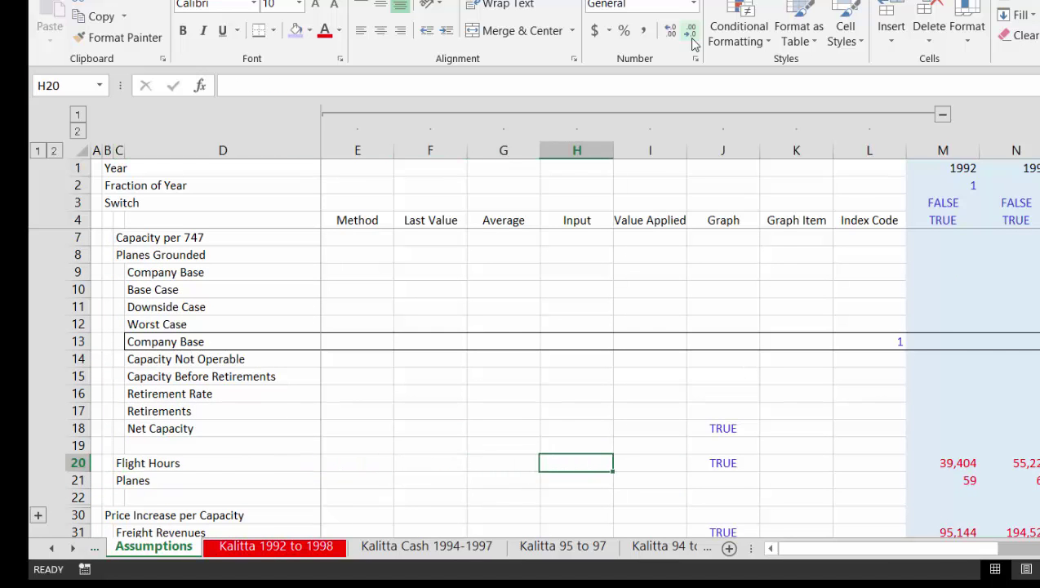
key(Down)
key(Down)
key(Down)
key(Down)
key(Down)
key(Down)
key(Down)
key(Down)
key(Down)
key(Down)
key(Down)
key(Down)
key(Down)
key(Down)
key(Down)
key(Down)
key(Down)
key(Down)
key(Down)
key(Down)
key(Down)
key(Down)
key(Down)
key(Down)
key(Down)
key(Down)
key(Down)
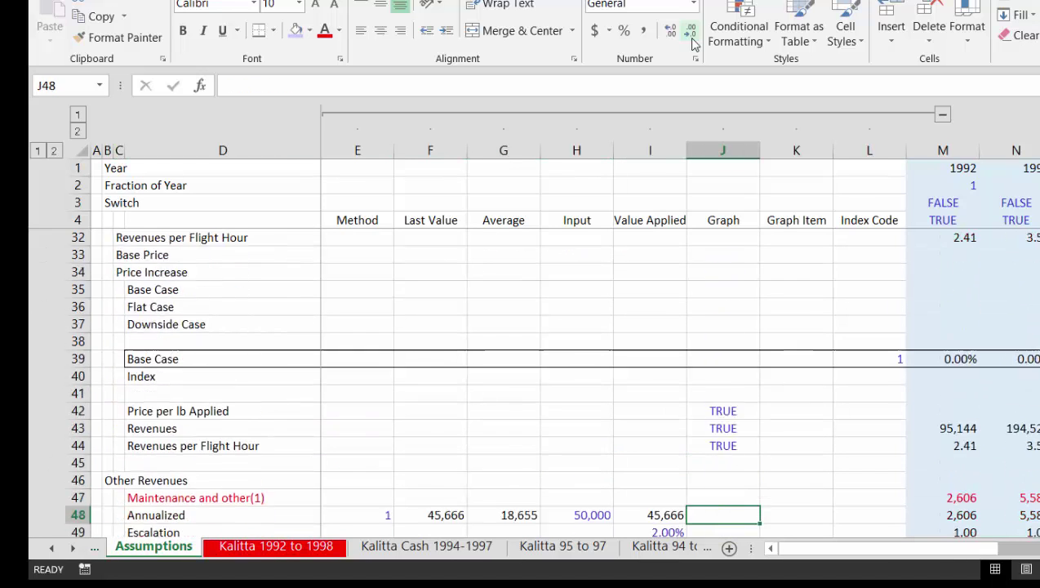
key(Up)
key(Up)
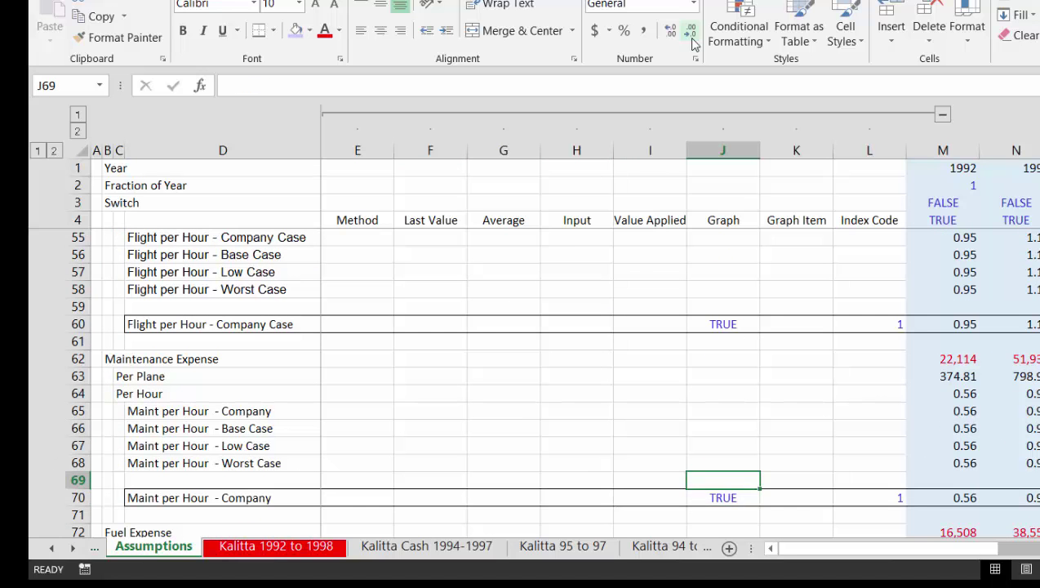
Check the Graph column settings of the selected-case rows in the Maintenance and Fuel Expense sections.
key(Down)
key(Down)
key(Down)
key(Down)
key(Down)
key(Down)
key(Down)
key(Down)
key(Down)
key(Down)
key(Down)
key(Down)
key(Up)
key(Up)
key(Up)
key(Up)
key(Up)
key(Up)
key(Up)
key(Up)
key(Up)
key(Up)
key(Up)
key(Up)
key(Up)
key(Up)
key(Up)
key(Up)
key(Up)
key(Up)
key(Up)
key(Up)
key(Up)
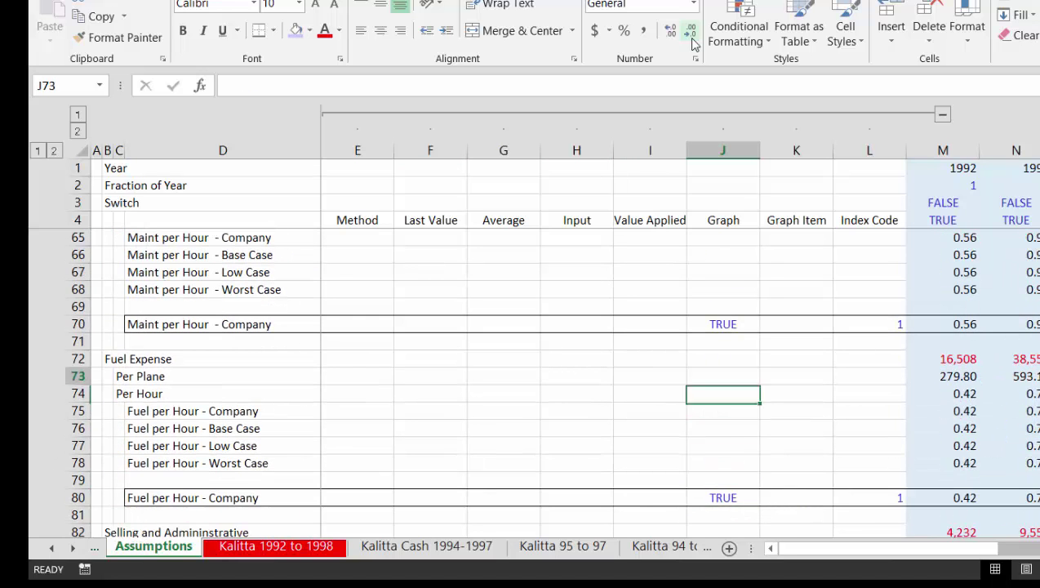
Review the Graph Item column from Revenues per Flight Hour to the selected Flight per Hour case and its index code in L60.
key(Right)
key(Down)
key(Down)
key(Down)
key(Down)
key(Down)
key(Down)
key(Down)
key(Down)
key(Down)
key(Down)
key(Down)
key(Down)
key(Down)
key(Down)
key(Down)
key(Down)
key(Down)
key(Down)
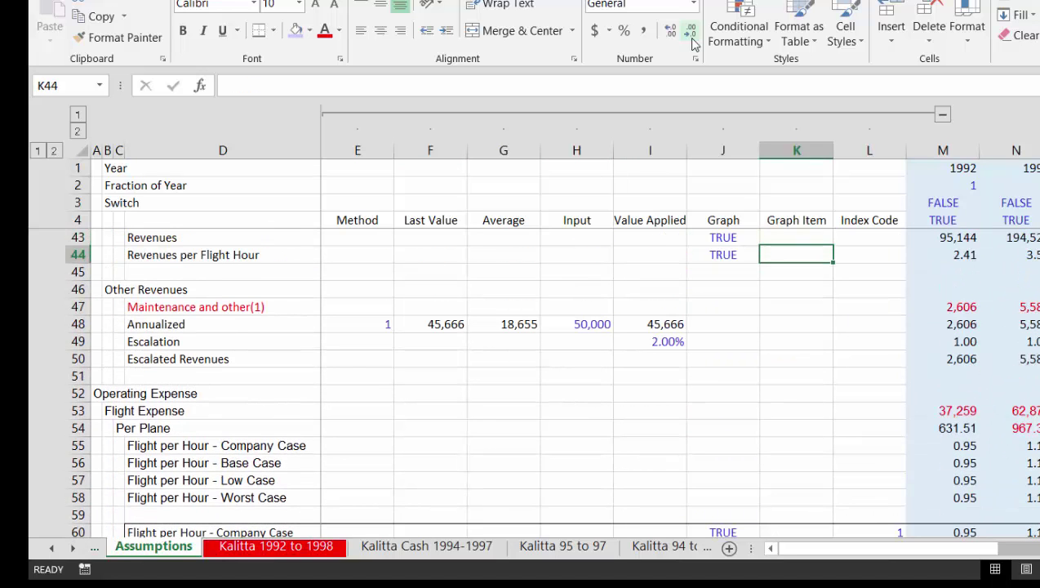
key(Up)
key(Right)
key(Right)
key(Right)
key(Right)
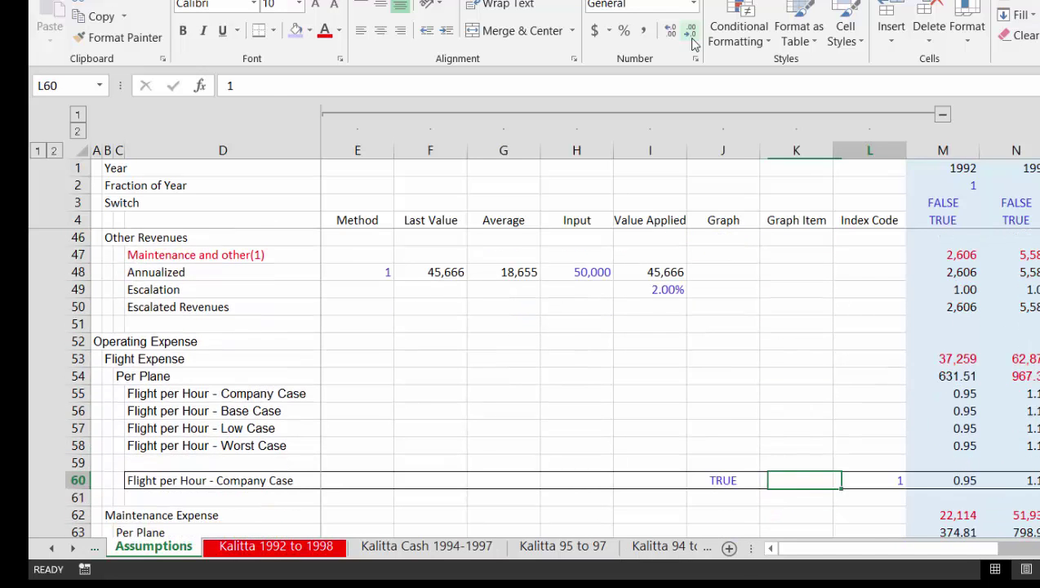
Inspect the INDEX formulas in the historical year columns of the selected Flight per Hour row 60.
key(Right)
key(Right)
key(Right)
key(Right)
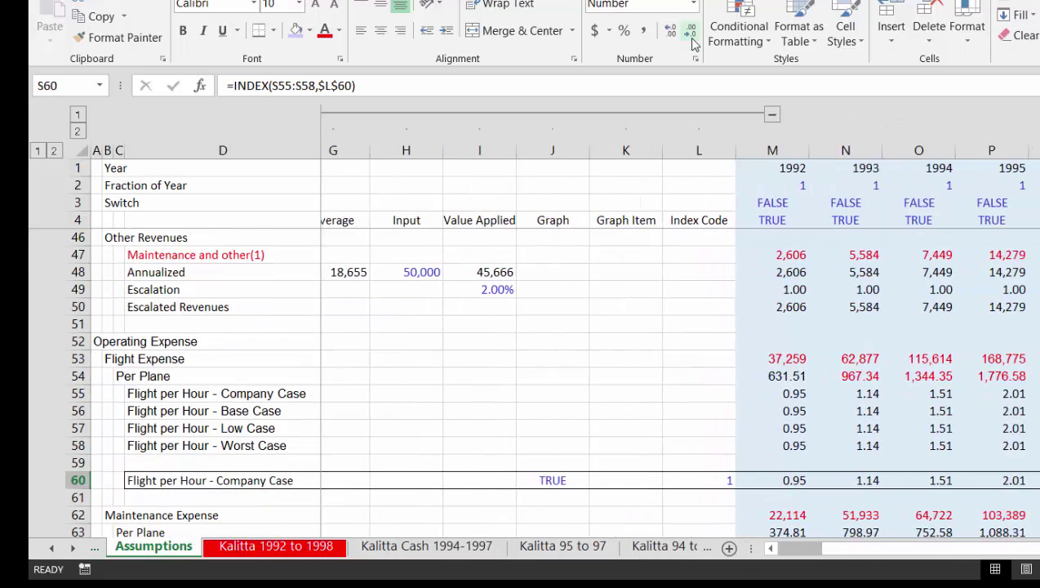
key(Left)
key(Left)
key(Left)
key(Left)
key(Left)
key(Left)
key(Left)
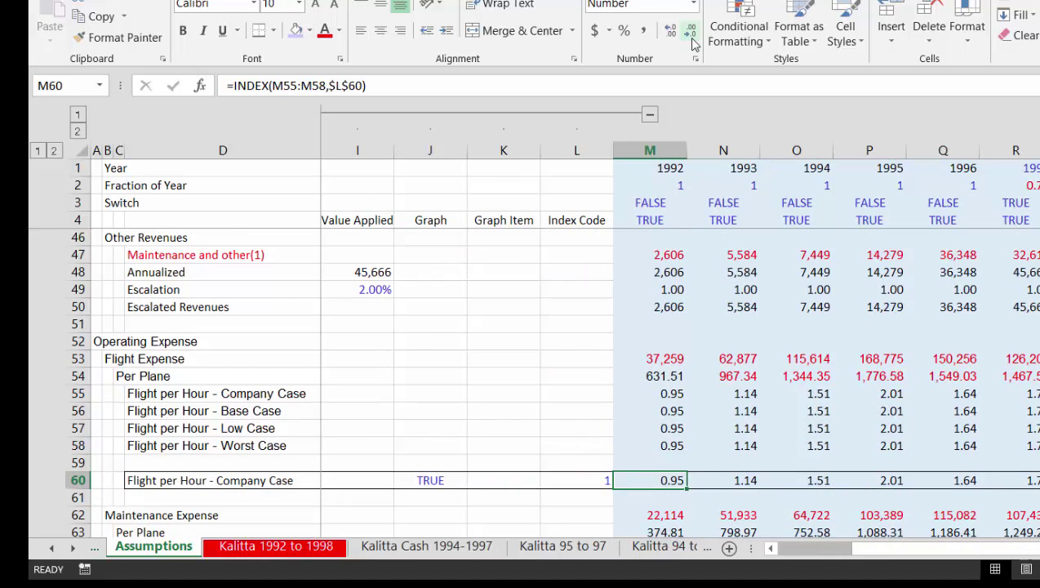
key(Right)
key(Right)
key(Right)
key(Right)
key(Right)
key(Left)
key(Left)
key(Left)
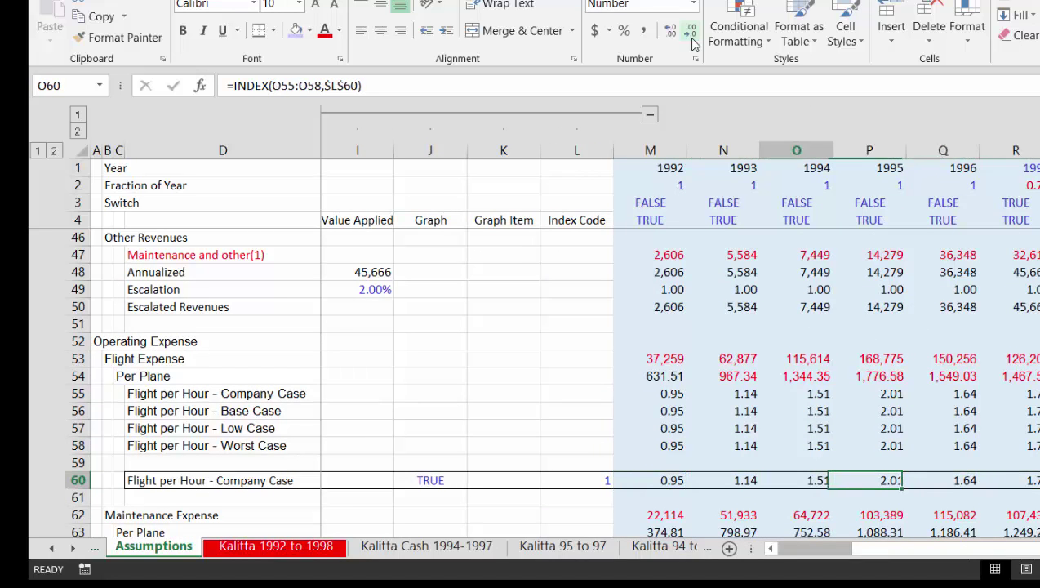
Follow the selected Flight per Hour row's INDEX formulas from the historical years into the forecast years.
key(Right)
key(Right)
key(Right)
key(Right)
key(Right)
key(Right)
key(Right)
key(Right)
key(Right)
key(Right)
key(Right)
key(Right)
key(Right)
key(Right)
key(Right)
key(Right)
key(Right)
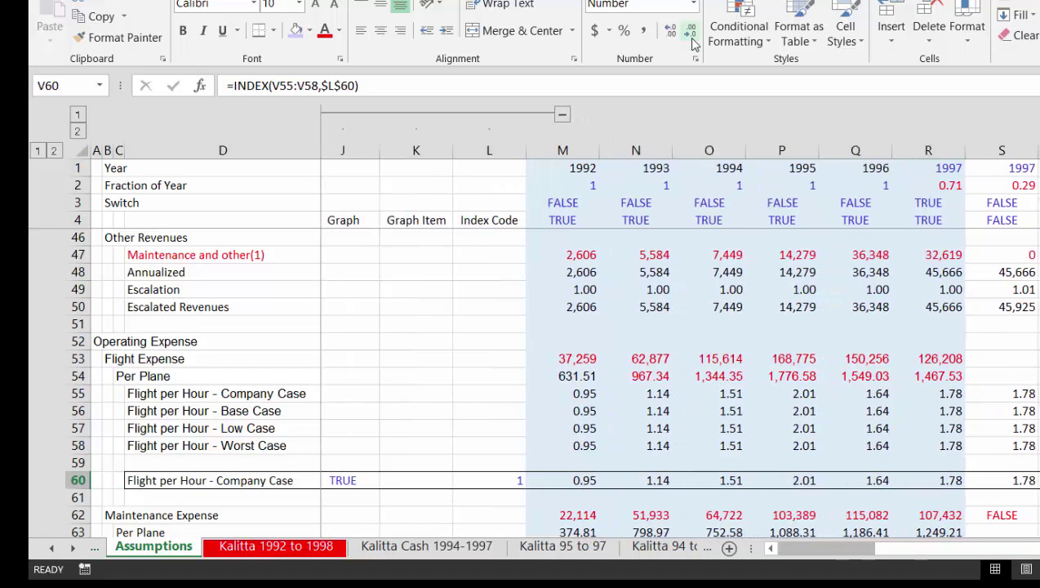
Trace the selected Flight per Hour row back from the forecast years to its index code in L60.
key(Left)
key(Left)
key(Left)
key(Left)
key(Left)
key(Left)
key(Left)
key(Left)
key(Left)
key(Left)
key(Left)
key(Left)
key(Left)
key(Left)
key(Left)
key(Left)
key(Left)
key(Left)
key(Left)
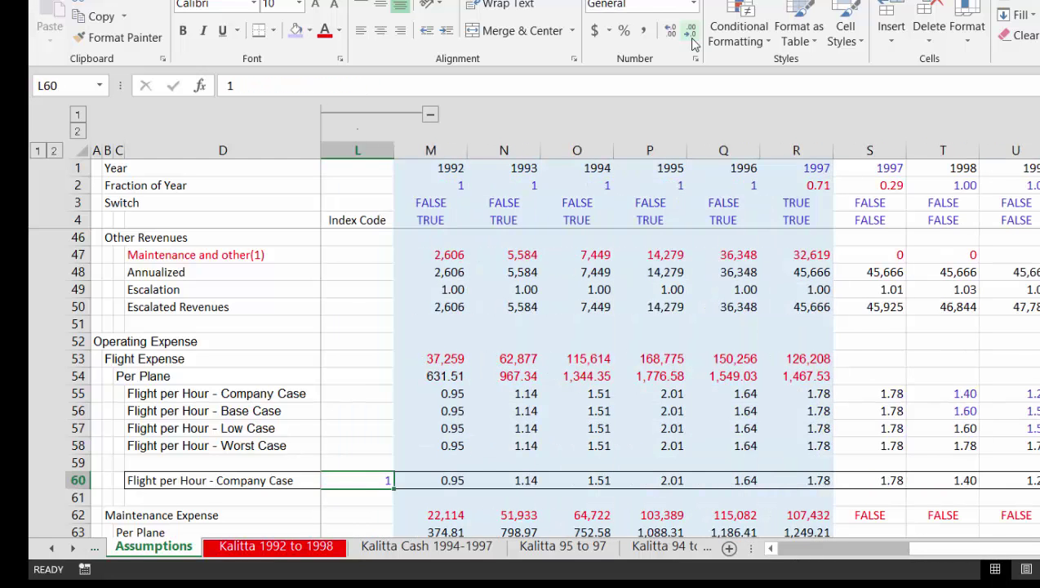
Review the Maintenance per Hour case rows down to the selected case's index code in L70.
key(Down)
key(Down)
key(Down)
key(Down)
key(Down)
key(Down)
key(Down)
key(Down)
key(Down)
key(Down)
key(Down)
key(Up)
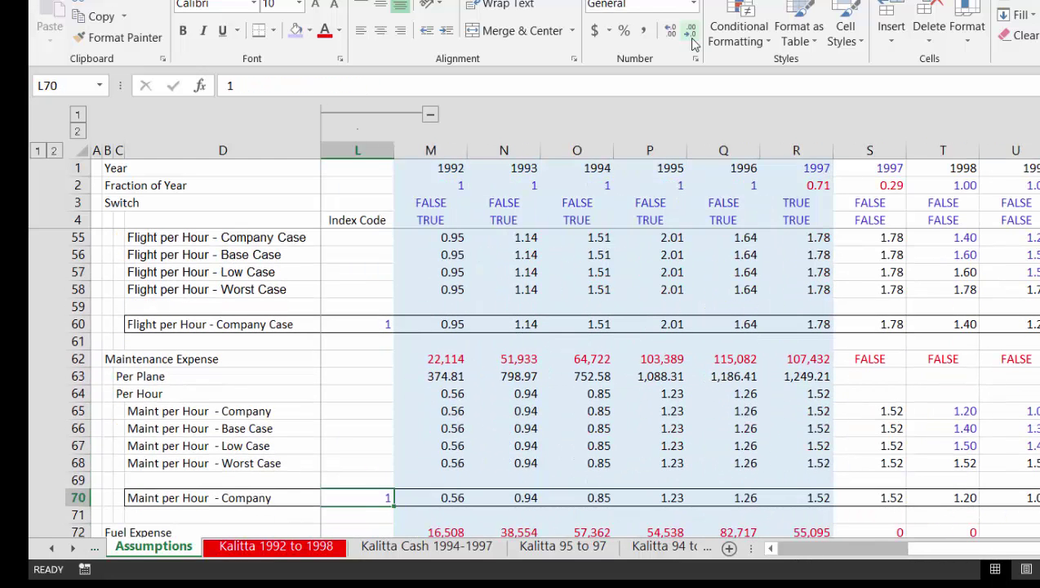
Inspect the INDEX formulas of the selected Maintenance per Hour row 70 across the historical and first forecast years.
key(Right)
key(Right)
key(Right)
key(Right)
key(Right)
key(Right)
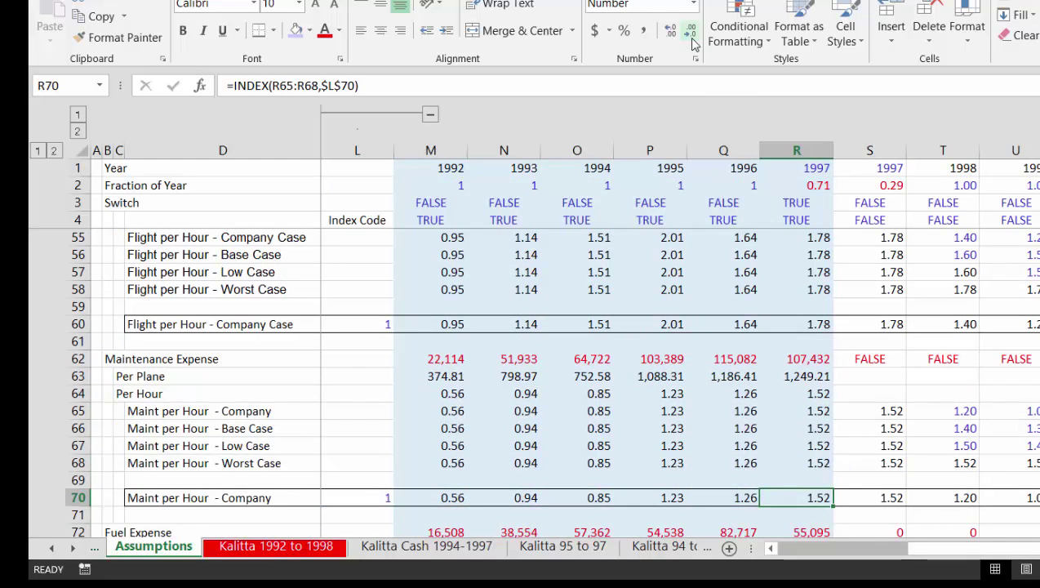
key(Left)
key(Left)
key(Left)
key(Left)
key(Right)
key(Right)
key(Right)
key(Right)
key(Right)
key(Right)
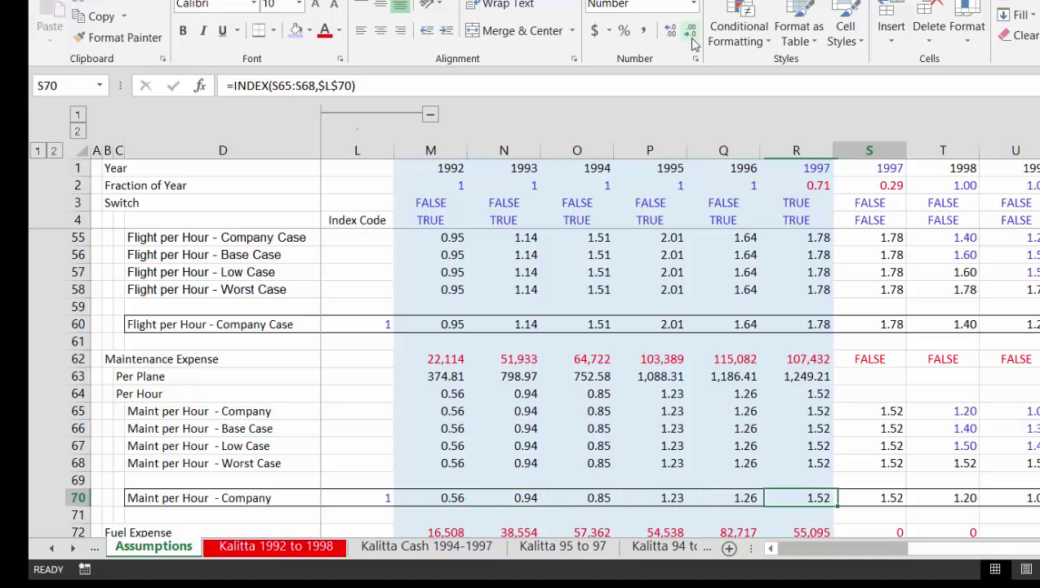
key(Left)
key(Down)
key(Down)
key(Down)
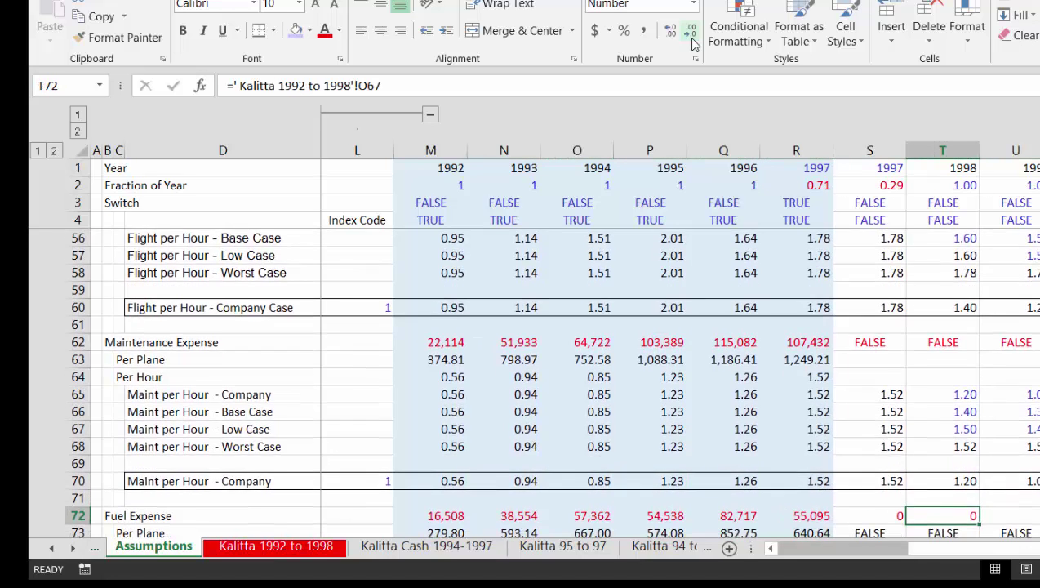
key(Up)
key(Up)
key(Up)
key(Left)
key(Left)
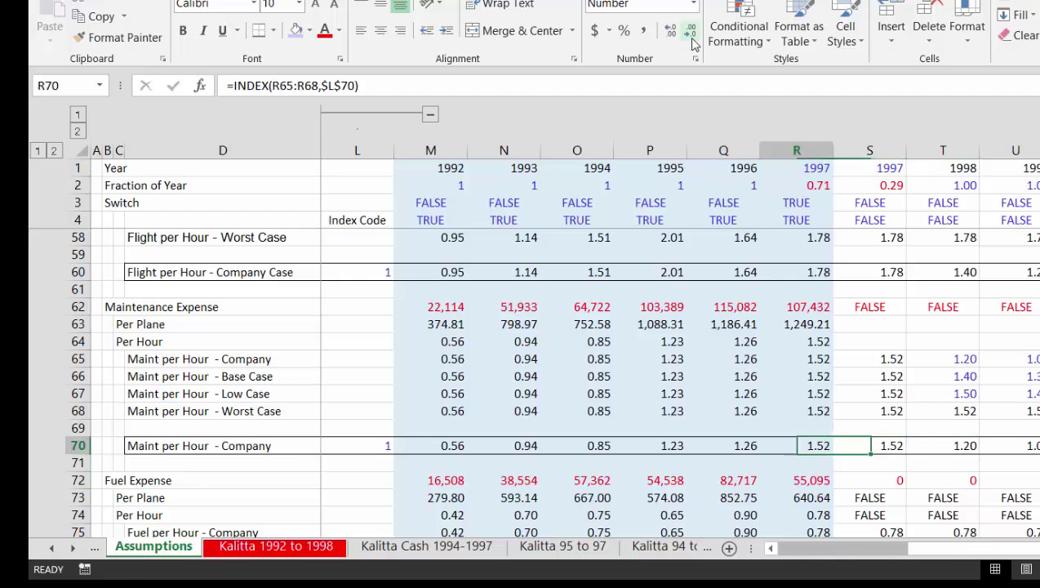
Set the Maintenance per Hour index code in L70 to 4 to test the Worst Case.
key(Left)
key(Left)
key(Left)
key(Left)
key(Left)
key(Left)
text(4)
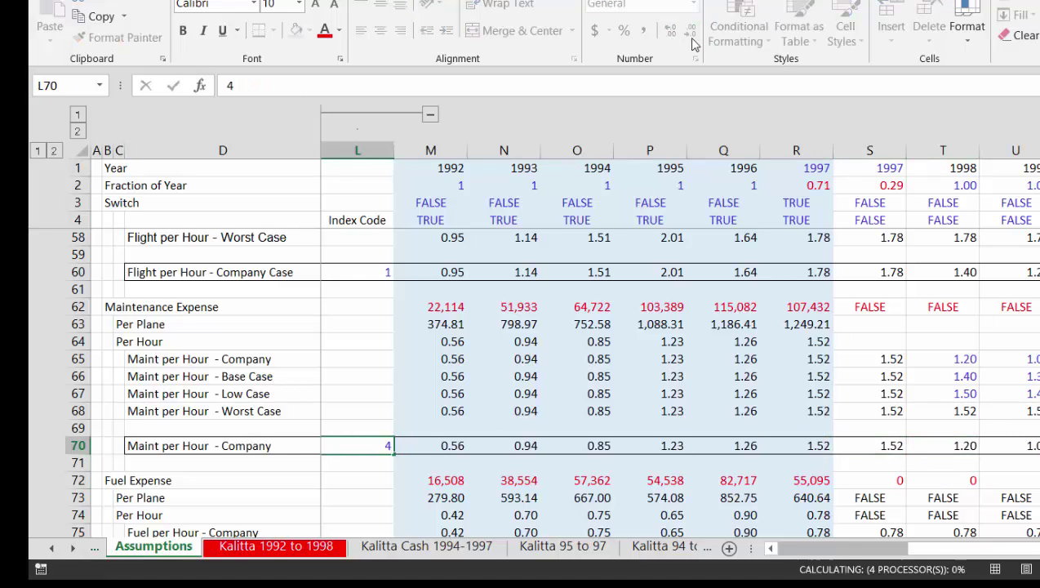
key(Return)
key(Up)
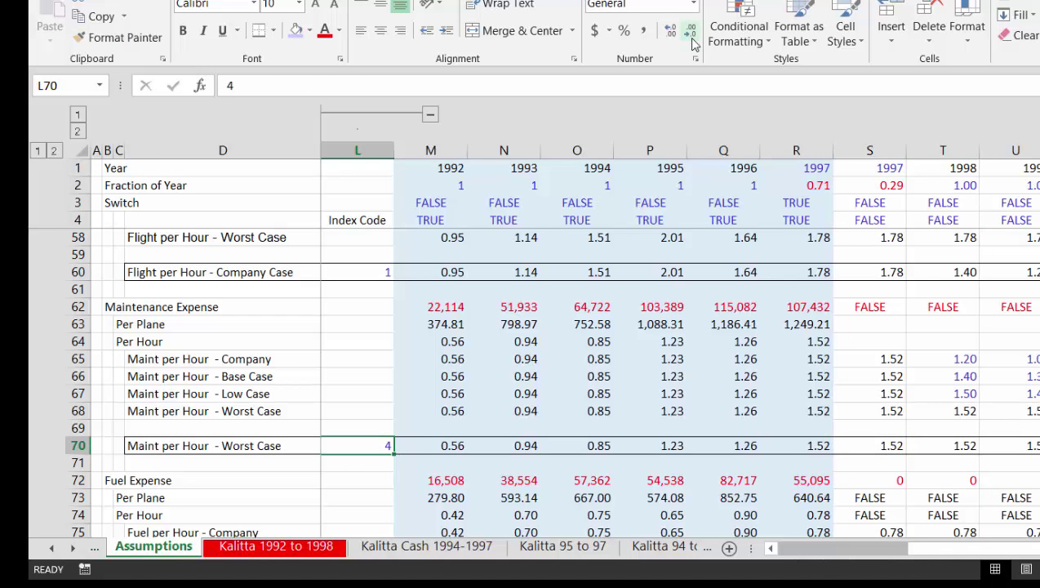
Set the Maintenance per Hour index code in L70 to 1, try 2, and return it to 1.
text(1)
key(Return)
key(Up)
text(2)
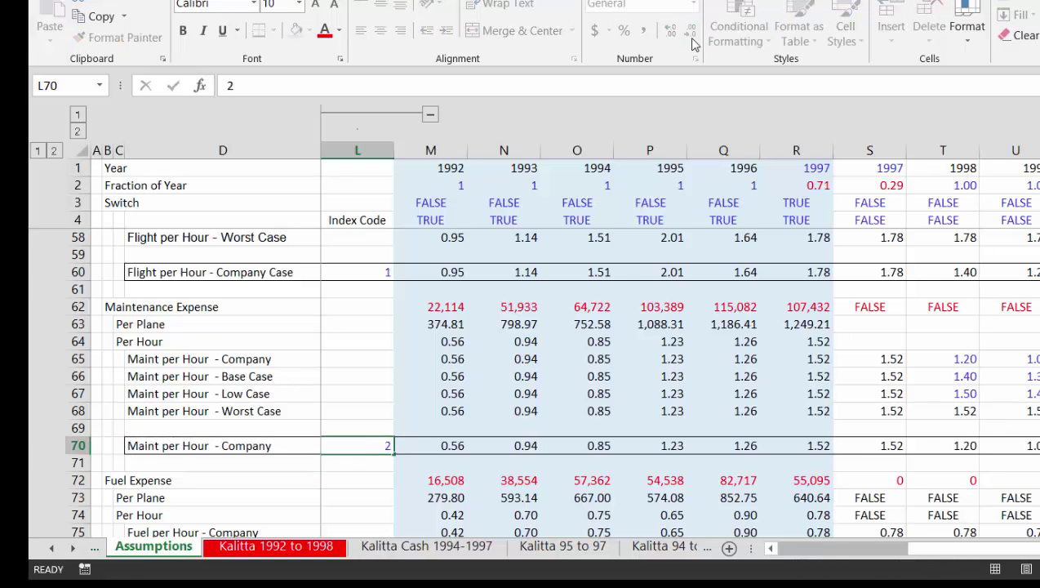
key(Return)
key(Up)
text(1)
key(Return)
Review the Fuel per Hour case rows and the selected case's index code in L80.
key(Down)
key(Down)
key(Down)
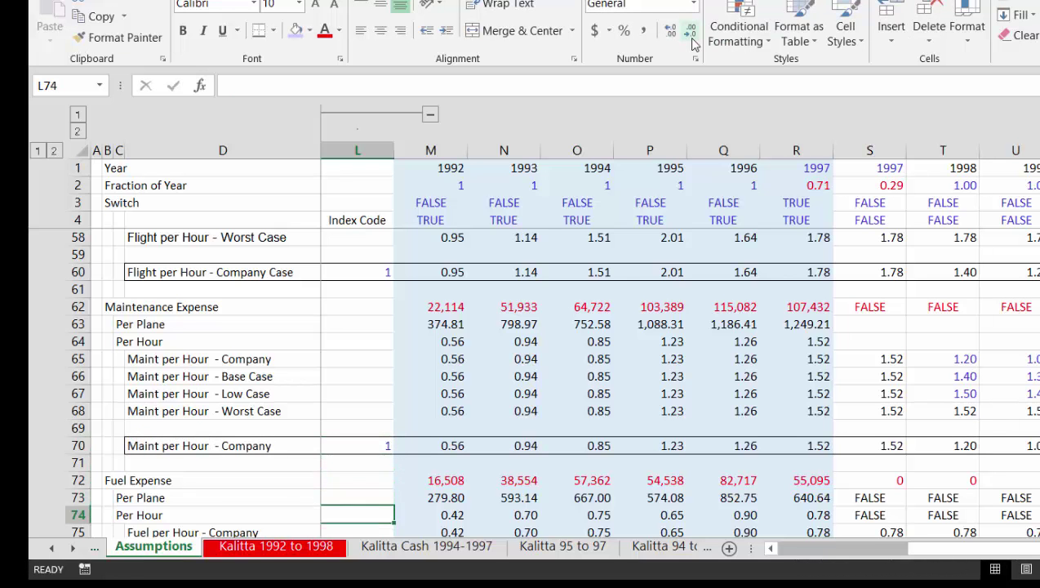
key(Down)
key(Down)
key(Down)
key(Down)
key(Down)
key(Down)
key(Down)
key(Down)
key(Down)
key(Up)
key(Up)
key(Up)
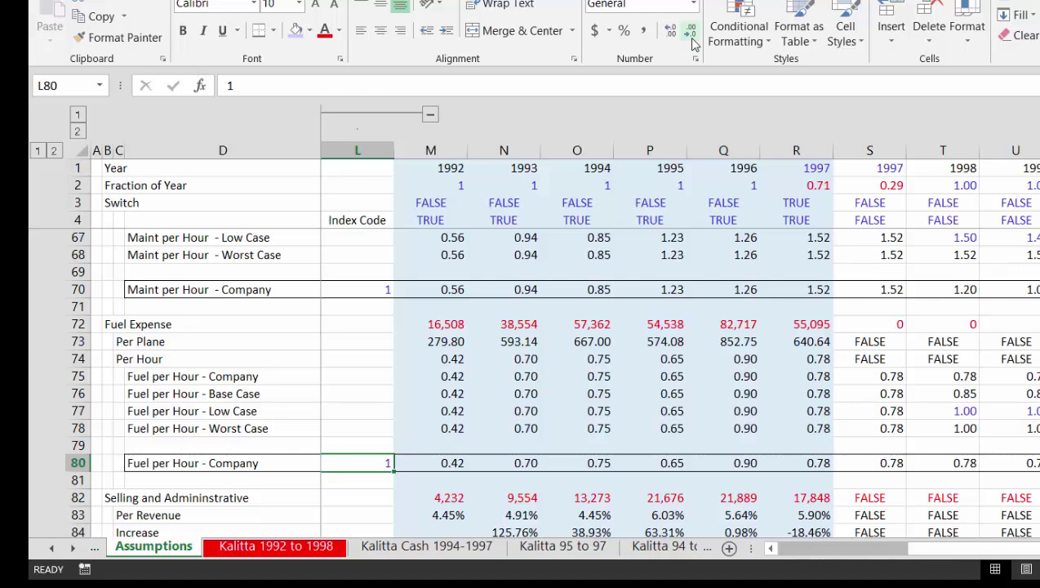
Set the SG&A per Revenue index code in L90 to 3 to test the Low Case.
key(Right)
key(Down)
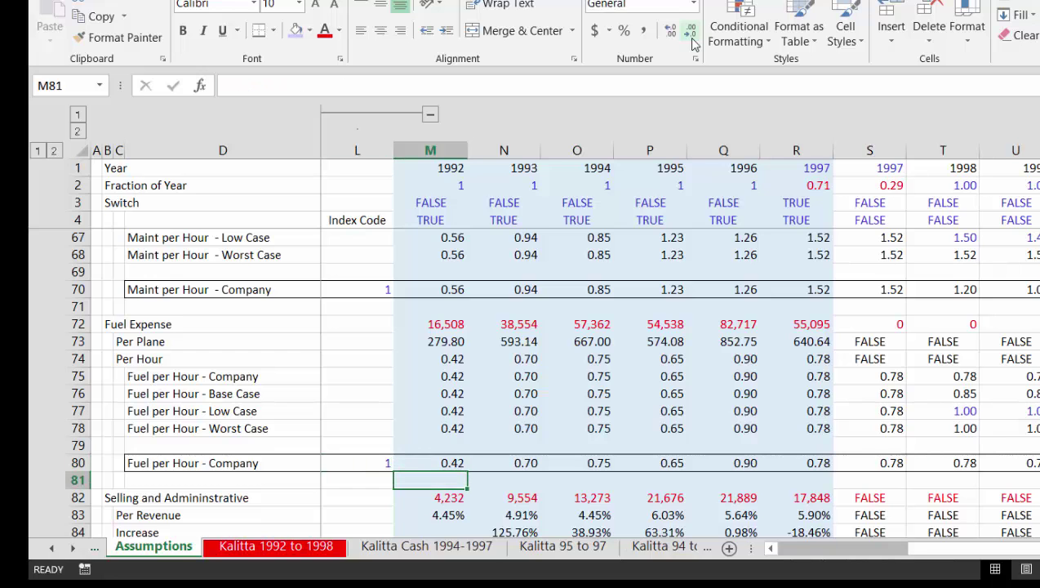
key(Down)
key(Down)
key(Down)
key(Down)
key(Down)
key(Down)
key(Down)
key(Down)
key(Down)
key(Down)
key(Up)
key(Up)
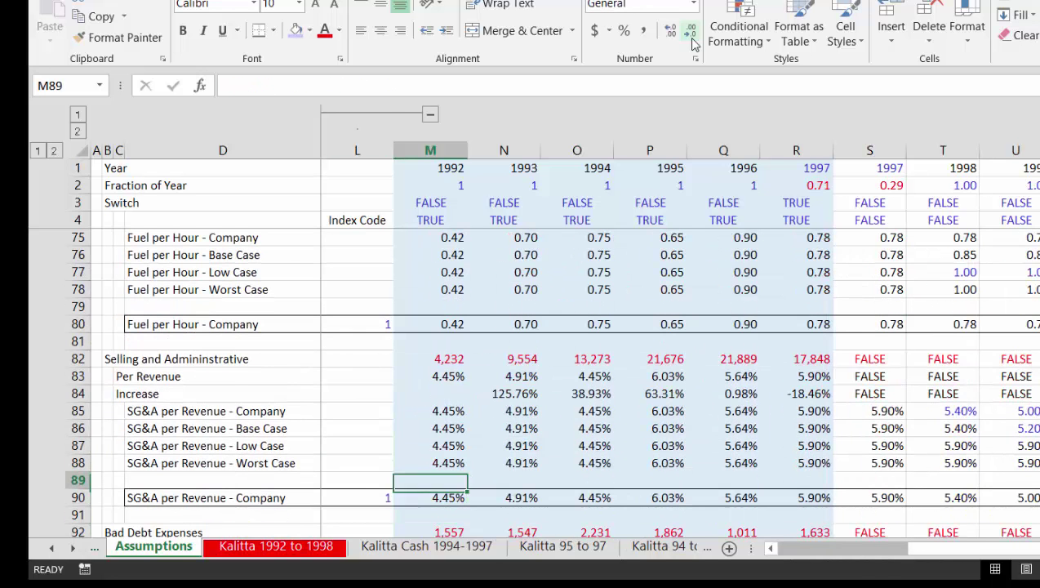
key(Left)
key(Down)
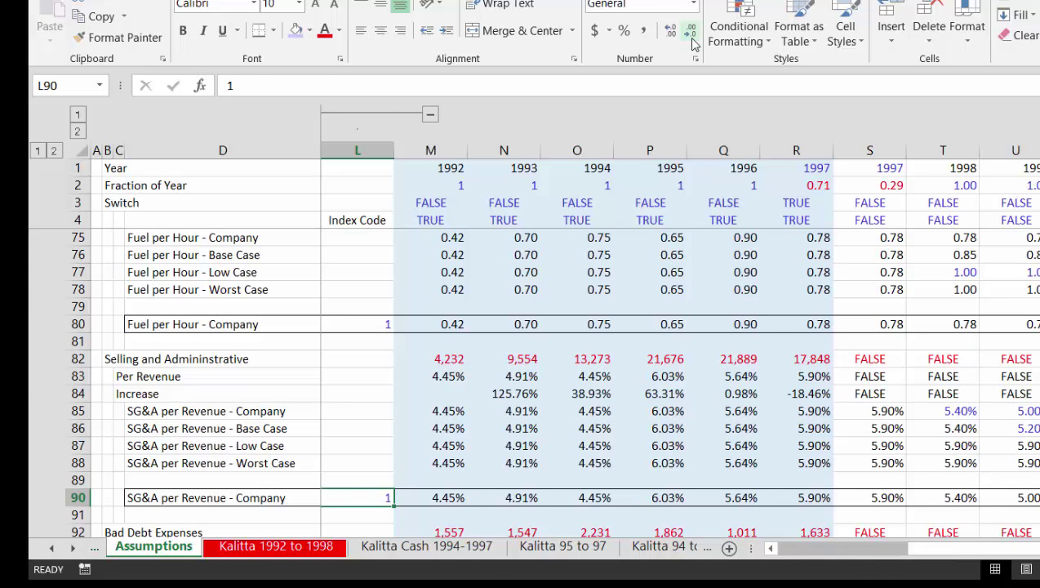
text(3)
key(Return)
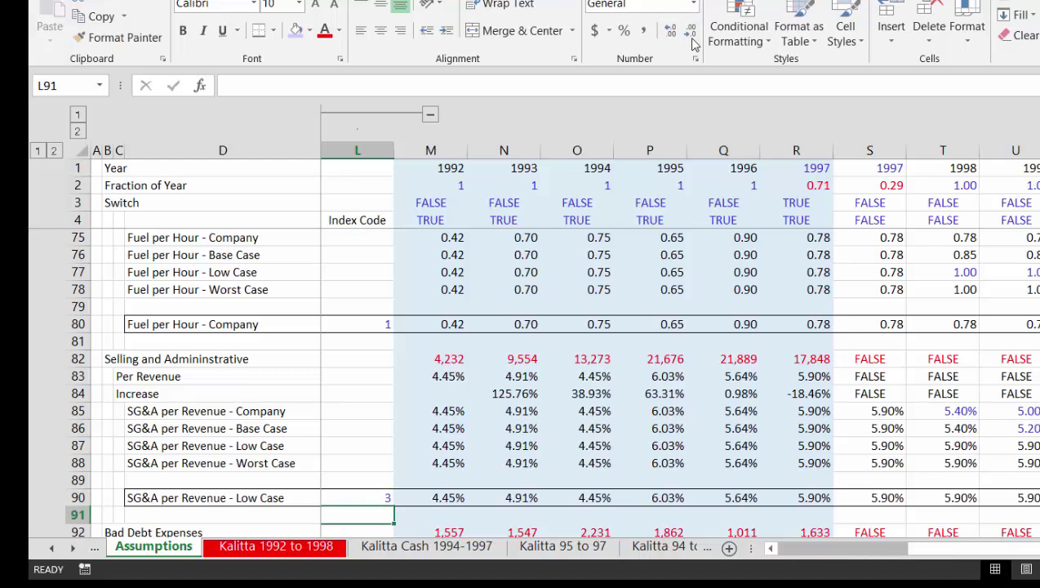
Restore the SG&A per Revenue index code in L90 to 1 for the Company case.
key(Up)
text(1)
key(Return)
key(Up)
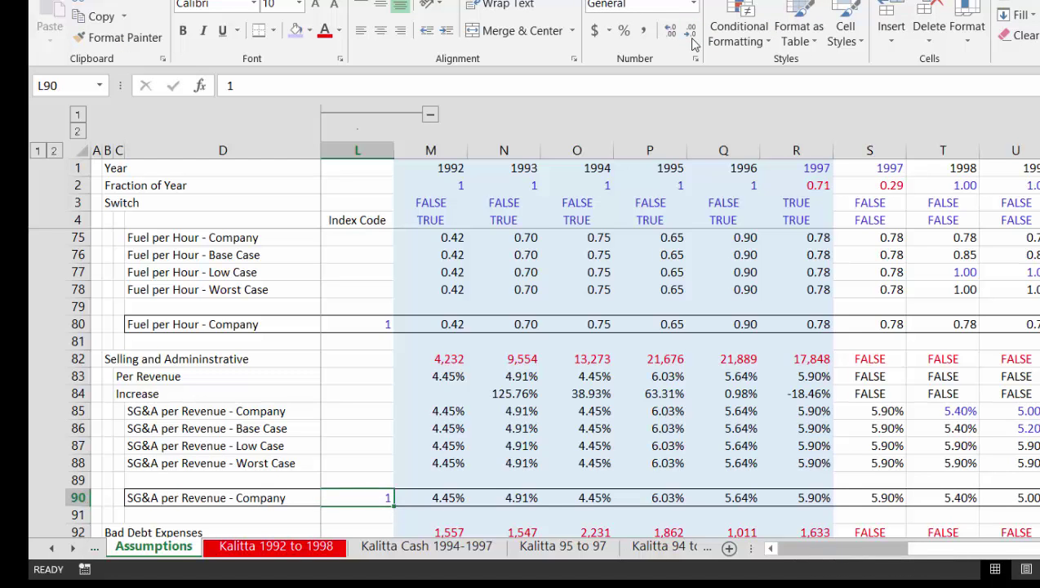
Check the Index Code column below the SG&A block, through the Bad Debt Expenses rows.
key(Down)
key(Down)
key(Down)
key(Down)
key(Down)
key(Down)
key(Down)
key(Down)
key(Down)
key(Down)
Review the Index Code column back up from Bad Debt Expenses to the Flight per Hour case rows.
key(Up)
key(Up)
key(Up)
key(Up)
key(Up)
key(Up)
key(Up)
key(Up)
key(Up)
key(Up)
key(Up)
key(Up)
key(Up)
key(Up)
key(Up)
key(Up)
key(Up)
key(Up)
key(Up)
key(Up)
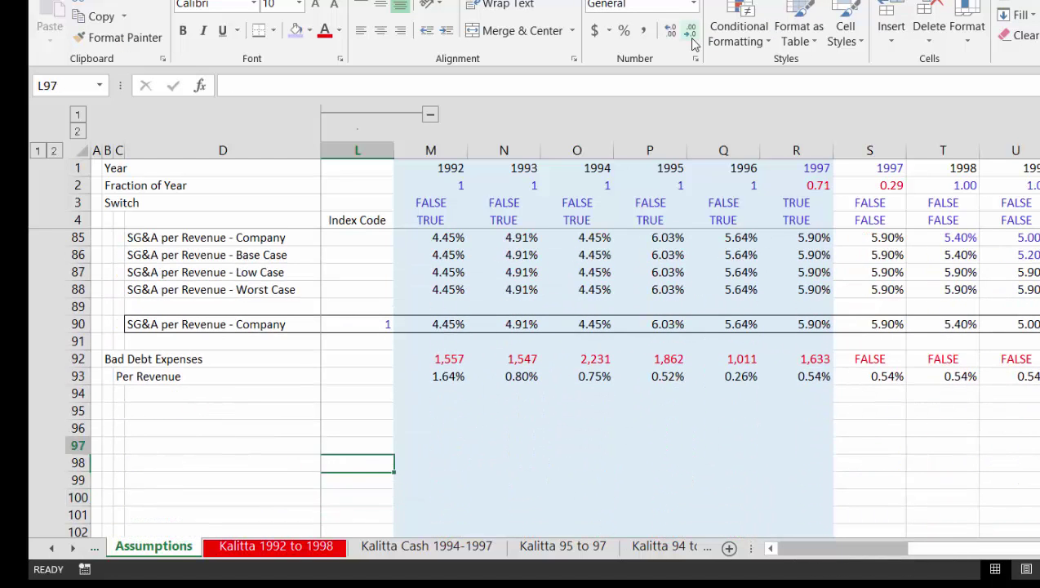
key(Up)
key(Up)
key(Up)
key(Up)
key(Up)
key(Up)
key(Up)
key(Up)
key(Up)
key(Up)
key(Up)
key(Up)
key(Up)
key(Up)
key(Up)
key(Up)
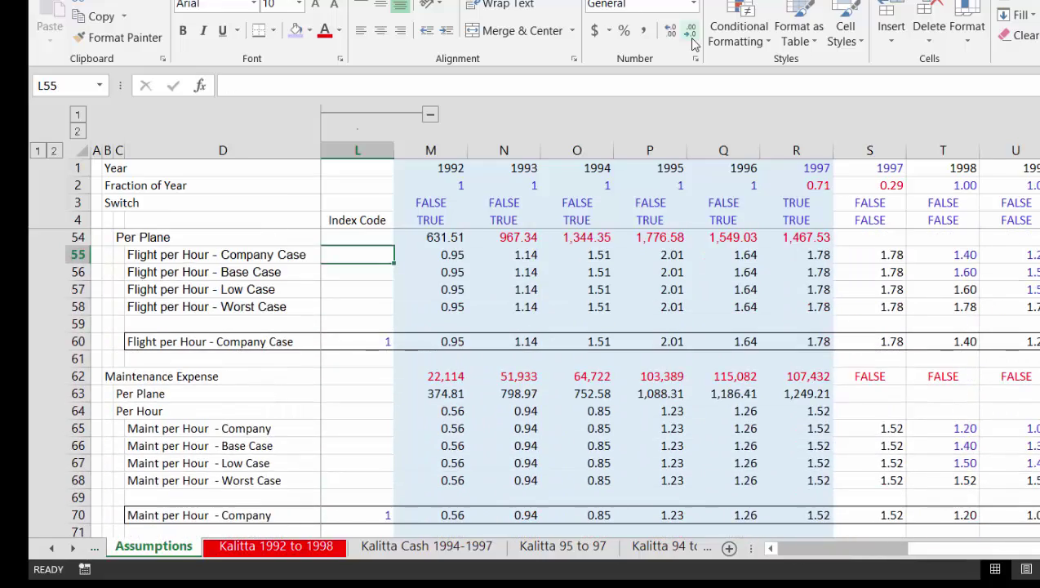
Check the Index Code column from the Flight per Hour cases down past the SG&A and Bad Debt Expenses rows.
key(Down)
key(Down)
key(Down)
key(Down)
key(Down)
key(Down)
key(Down)
key(Down)
key(Down)
key(Down)
key(Down)
key(Down)
key(Down)
key(Down)
key(Down)
key(Down)
key(Down)
key(Down)
key(Down)
key(Down)
key(Down)
key(Down)
key(Down)
key(Down)
key(Down)
key(Down)
key(Down)
key(Down)
key(Down)
key(Down)
key(Down)
key(Down)
key(Down)
key(Down)
key(Down)
key(Down)
key(Down)
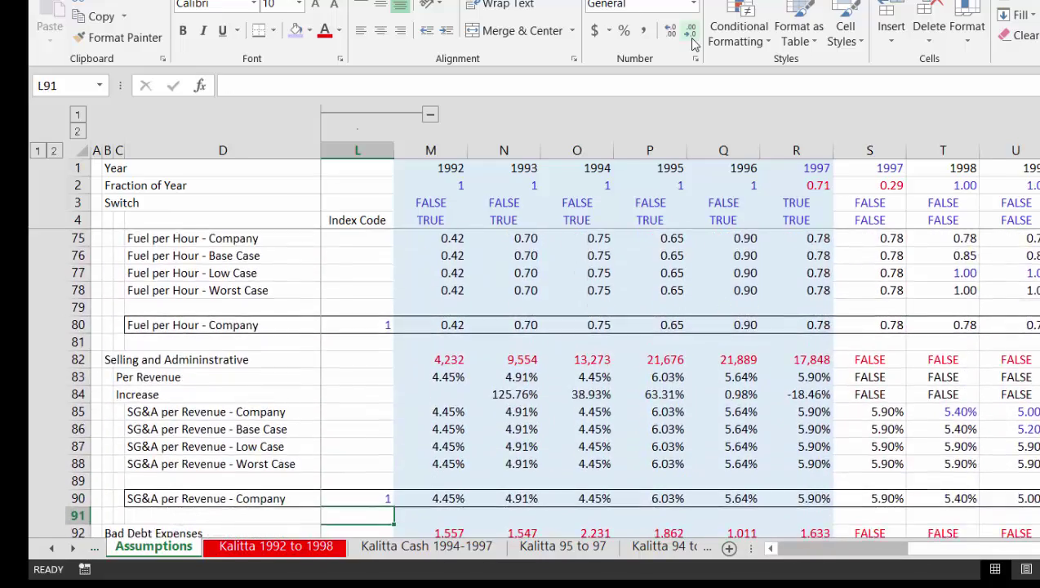
key(Up)
key(Left)
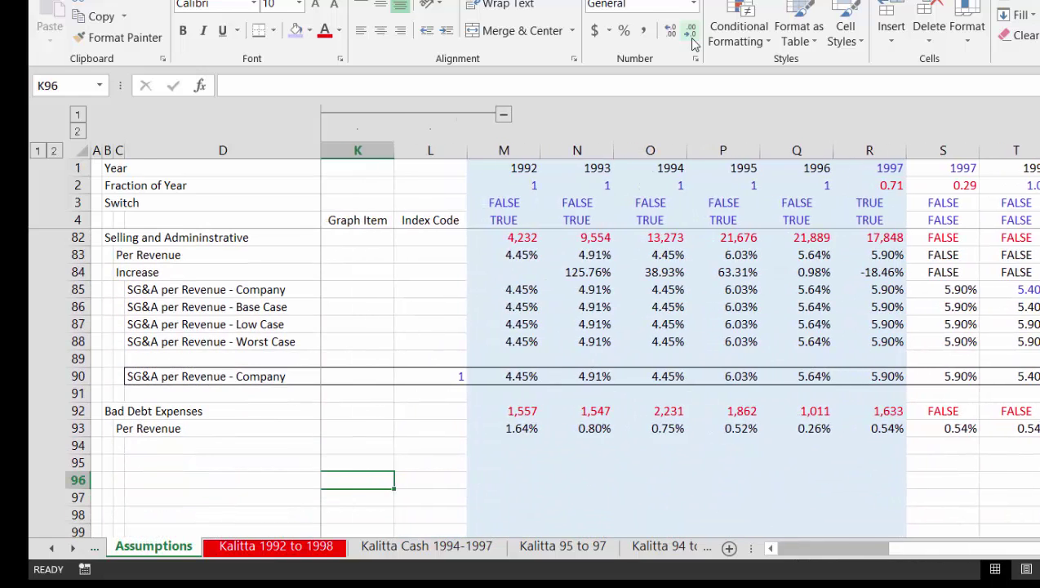
Look at the Operating Analysis rows around revenues and Price per Pound on the Kalitta 1992 to 1998 sheet.
key(Home)
key(ctrl+Page_Down)
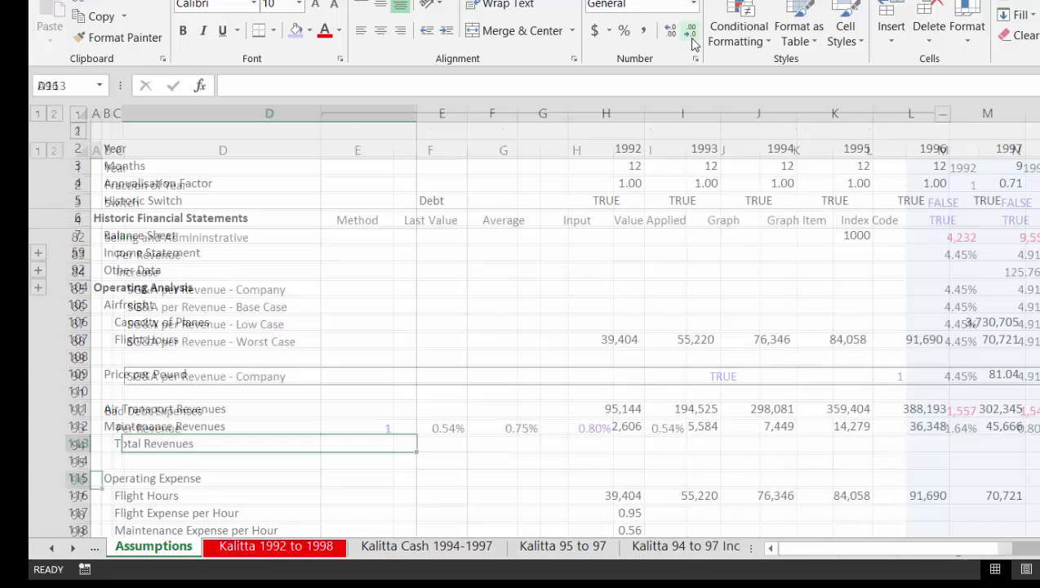
key(Up)
key(Up)
key(Up)
key(Up)
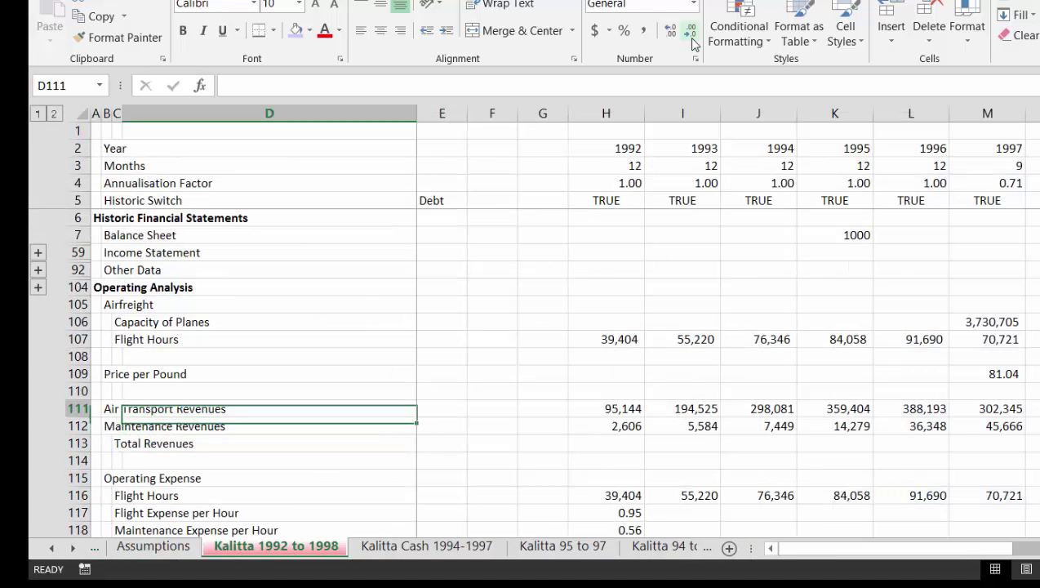
key(Right)
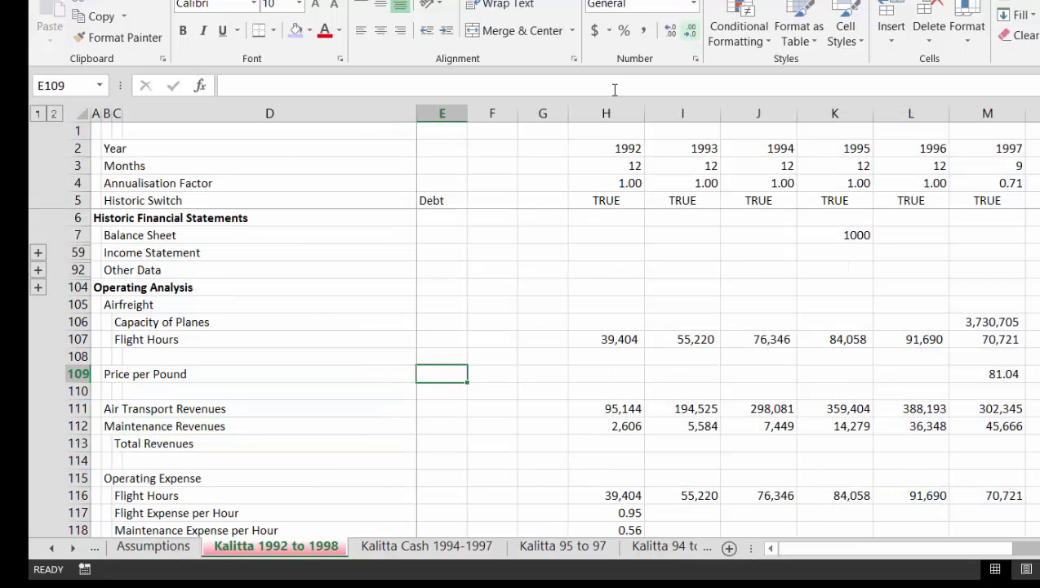
Set the Assumptions sheet's tab colour to blue using the standard colour palette.
right_click(172, 556)
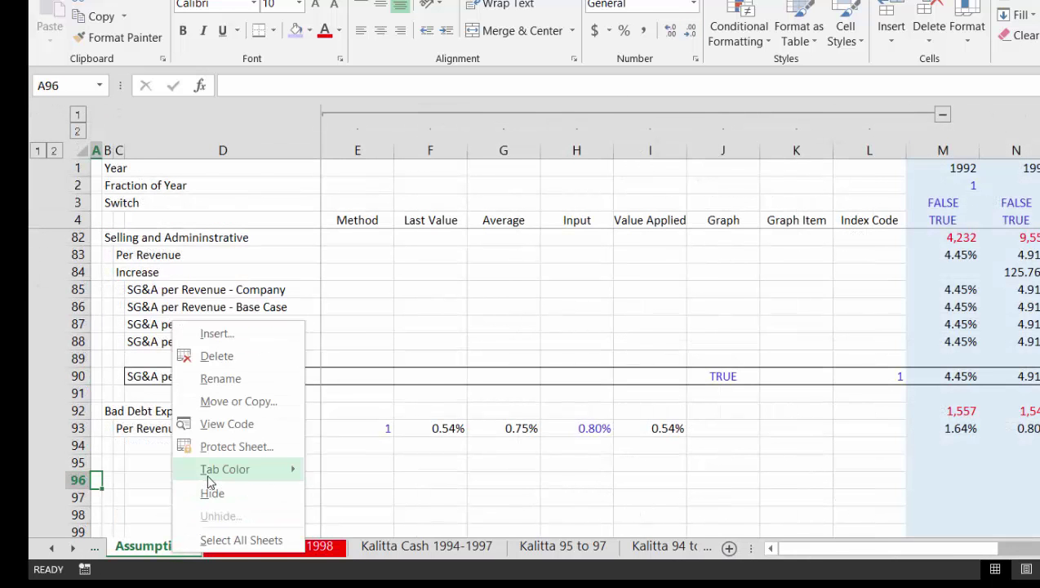
mouse_move(209, 481)
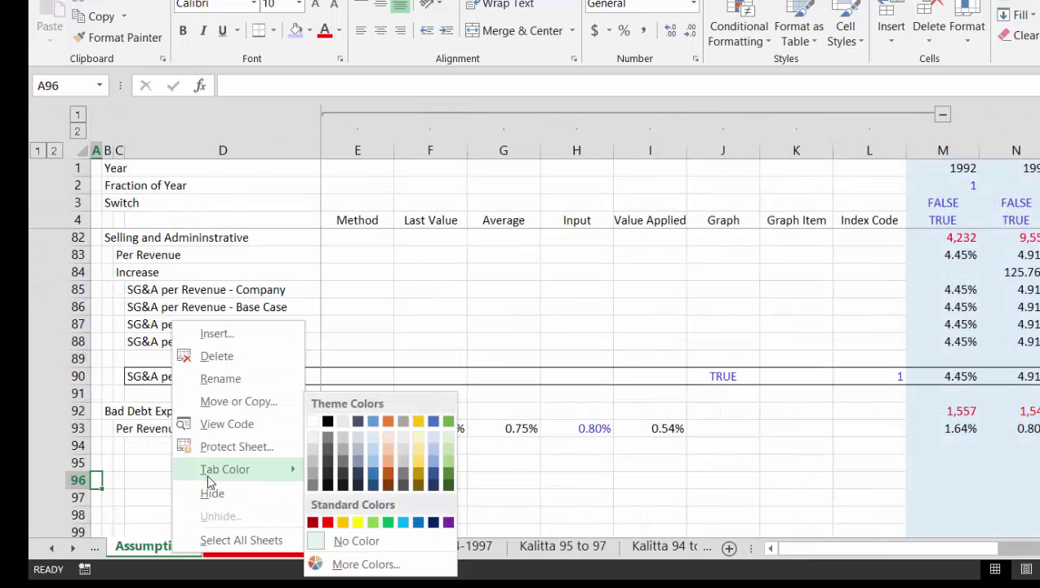
click(365, 565)
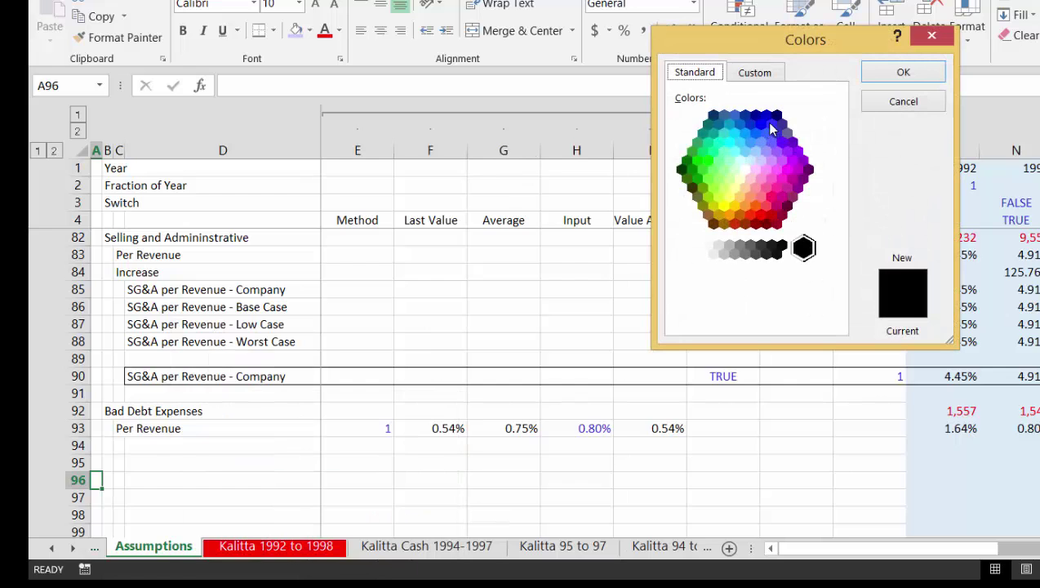
click(771, 124)
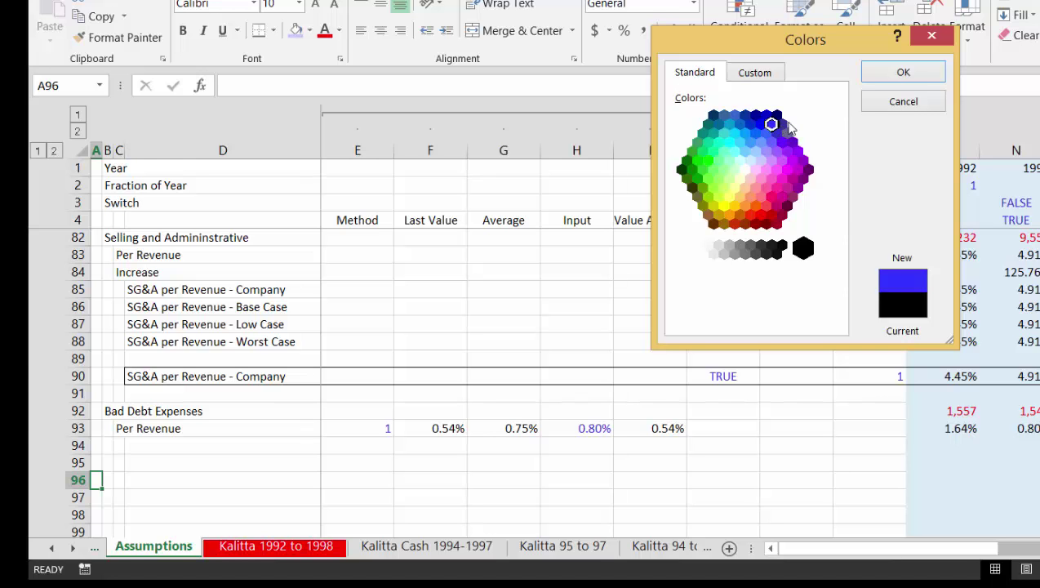
click(902, 73)
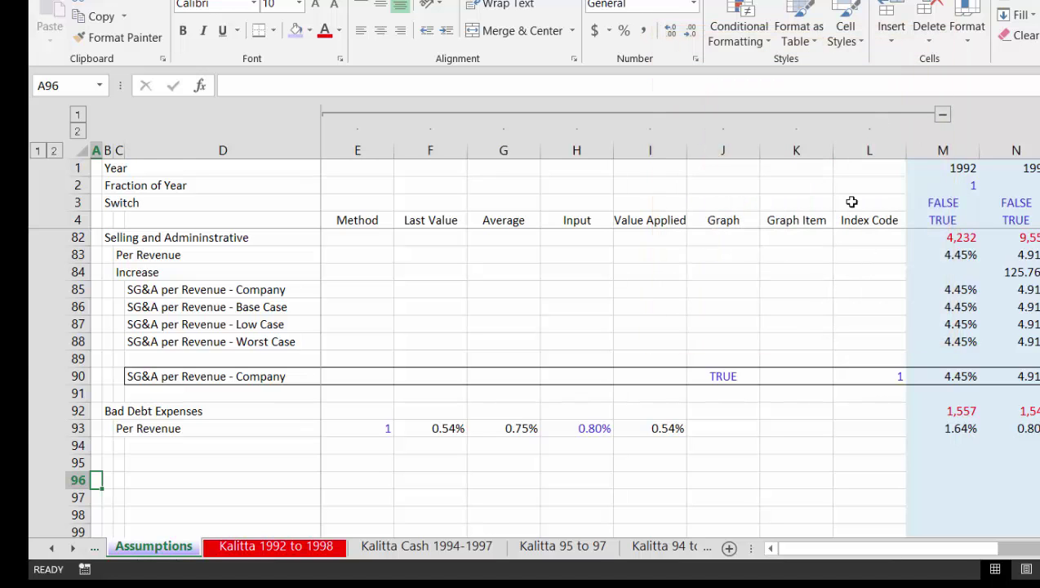
On the Kalitta 1992 to 1998 sheet, colour the cells linked to other sheets from their source sheets' tab colours.
click(751, 450)
key(ctrl+Page_Down)
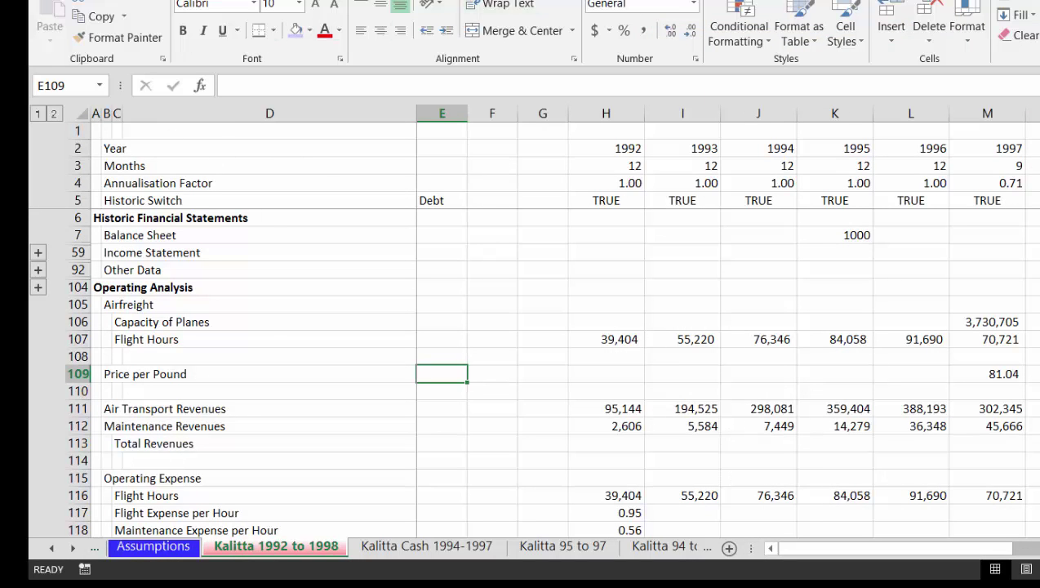
key(alt+x)
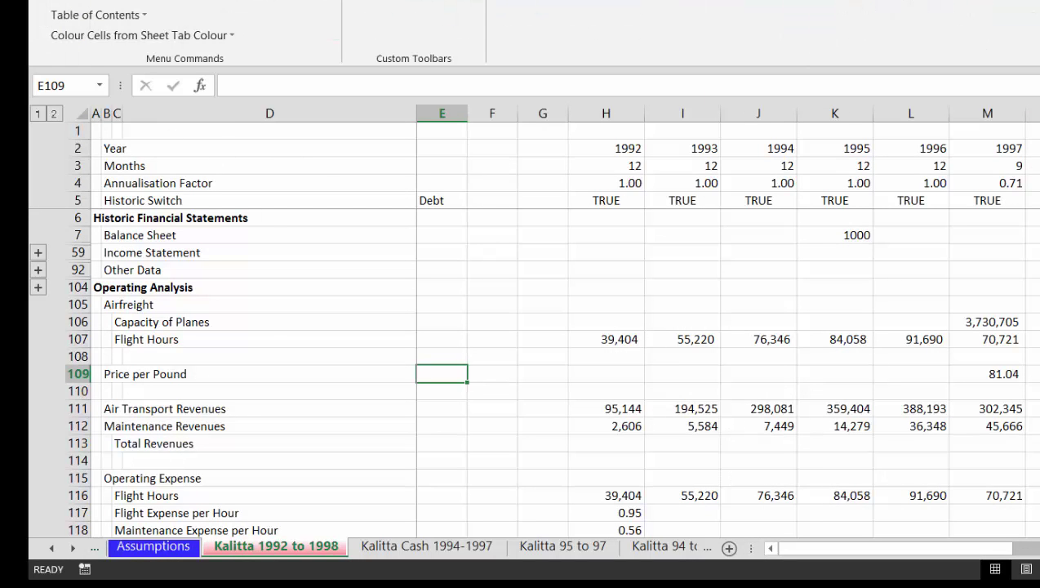
click(123, 35)
click(135, 65)
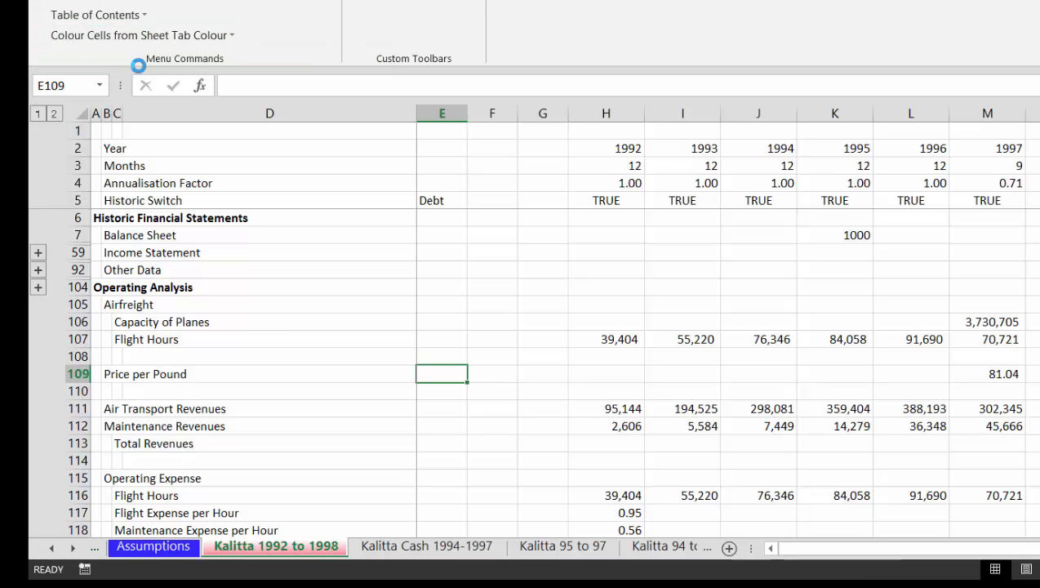
Examine the coloring of linked cells across the forecast years and down through the operating expense rows.
key(Right)
key(Right)
key(Right)
key(Right)
key(Right)
key(Right)
key(Right)
key(Right)
key(Right)
key(Right)
key(Right)
key(Right)
key(Right)
key(Right)
key(Right)
key(Right)
key(Right)
key(Right)
key(Right)
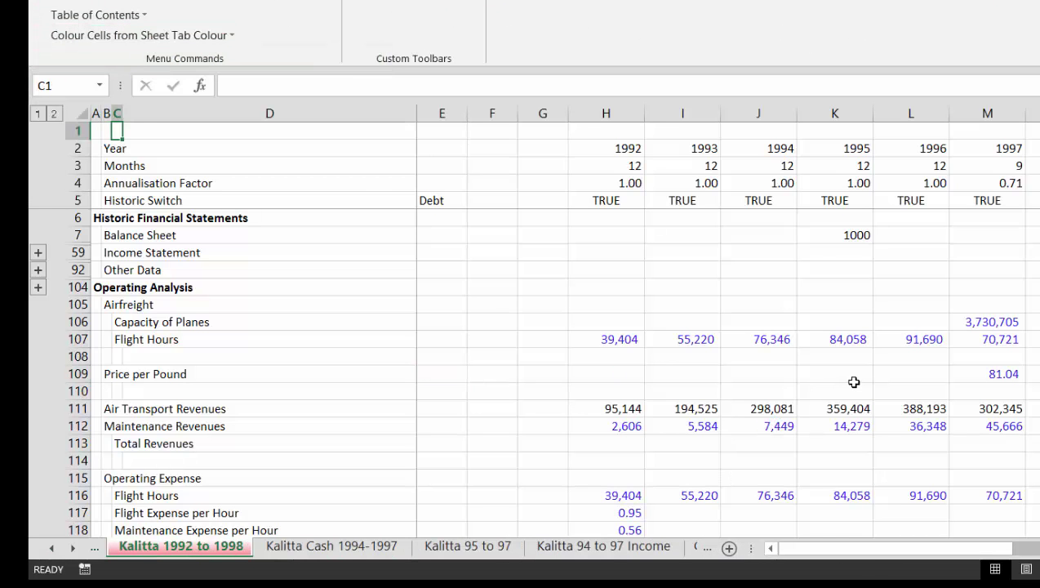
key(Down)
key(Down)
key(Down)
key(Down)
key(Down)
key(Down)
key(Down)
key(Down)
key(Down)
key(Down)
key(Down)
key(Down)
key(Down)
key(Down)
key(Down)
key(Down)
key(Down)
key(Down)
key(Down)
key(Down)
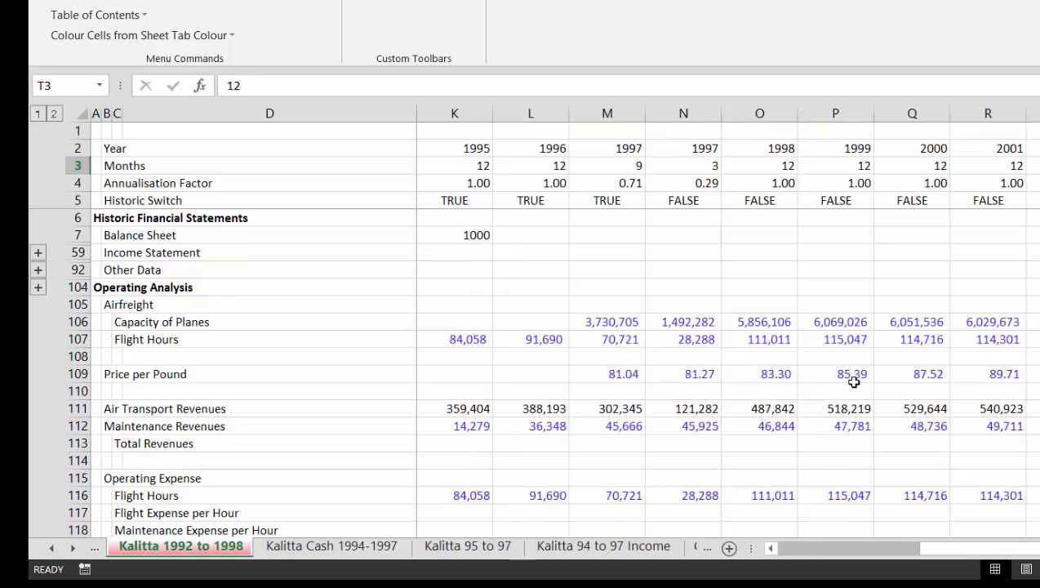
Review the coloured cells back across the historic years, including the per-hour expense assumptions for 1992.
key(Left)
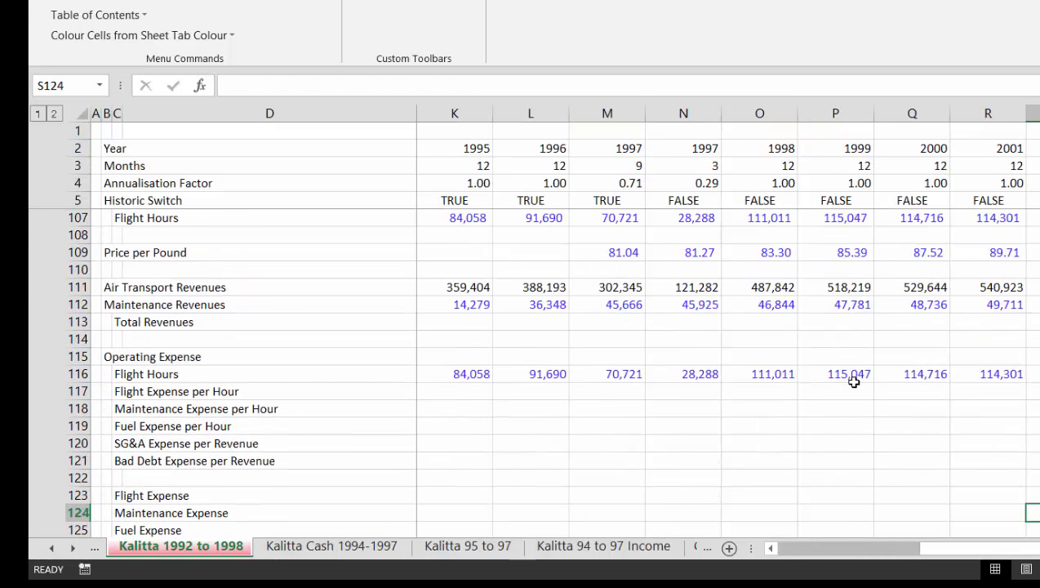
key(Left)
key(Left)
key(Left)
key(Left)
key(Left)
key(Left)
key(Left)
key(Left)
key(Left)
key(Left)
key(Left)
key(Left)
key(Left)
key(Left)
key(Left)
key(Left)
key(Left)
key(Left)
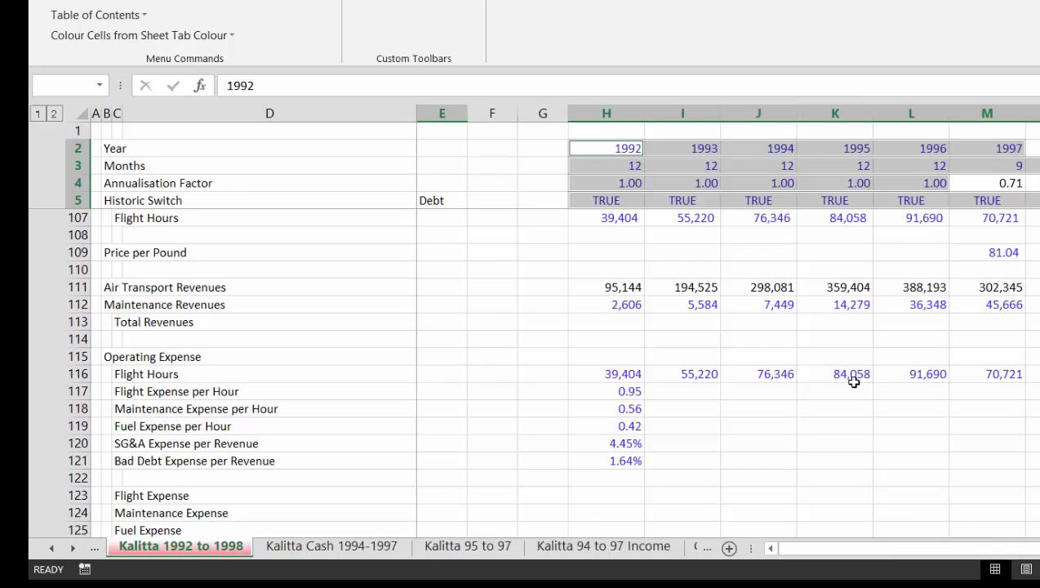
key(Right)
key(Right)
key(Right)
key(Right)
key(Right)
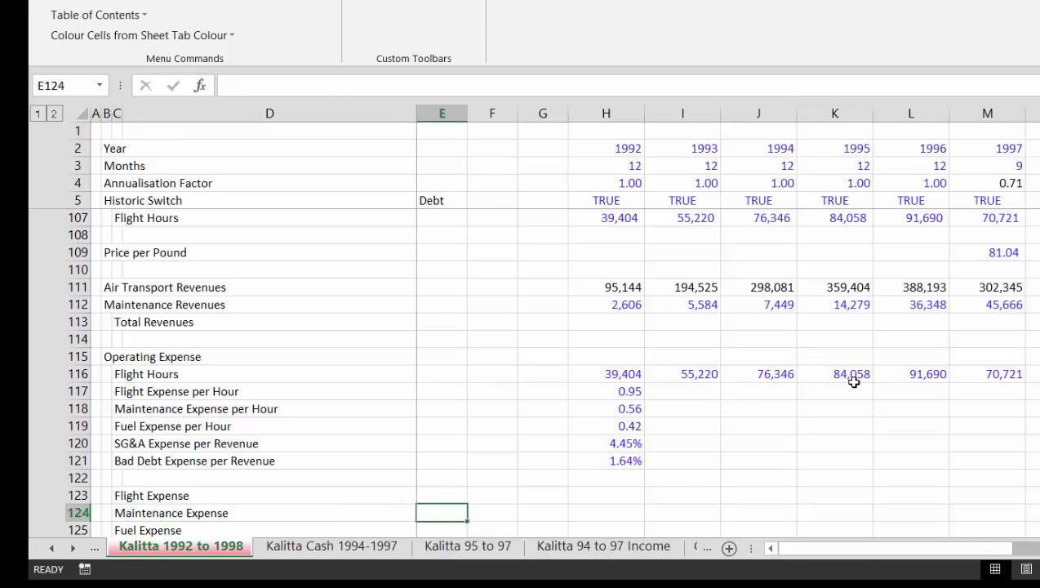
Change the Assumptions sheet's tab colour to dark red using the standard colour palette.
key(ctrl+Page_Up)
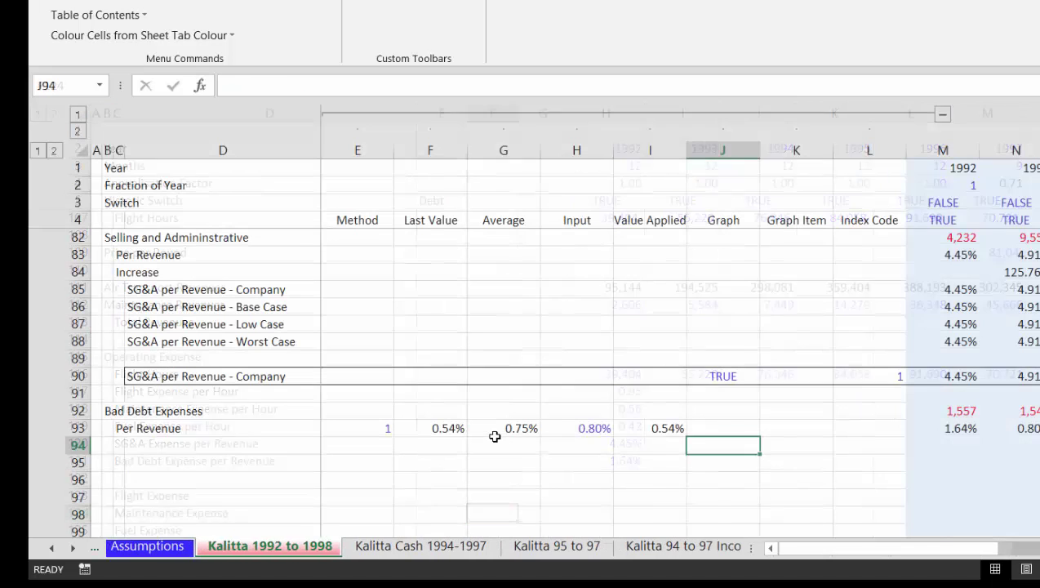
right_click(172, 548)
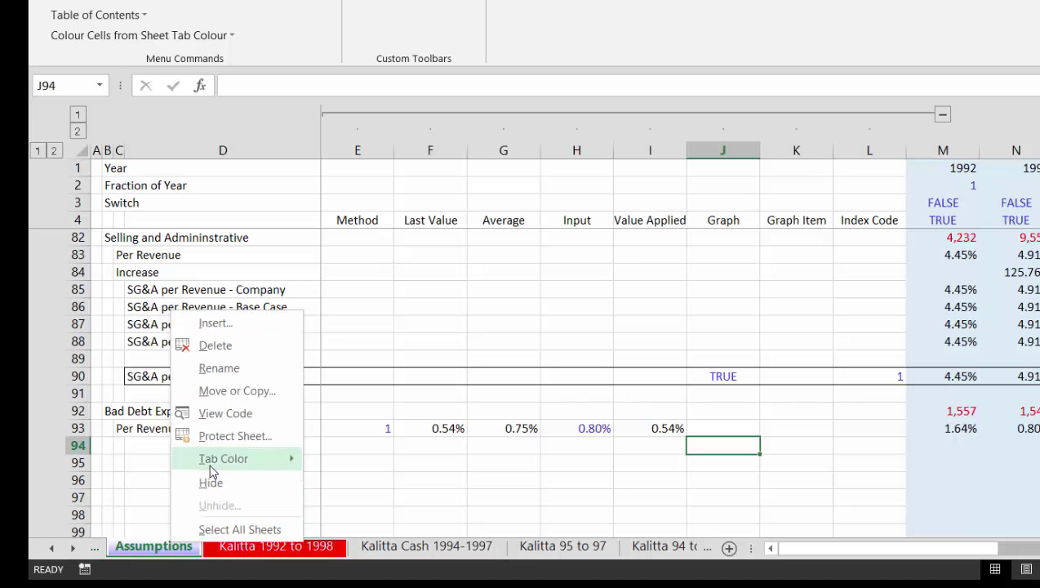
mouse_move(218, 472)
click(362, 564)
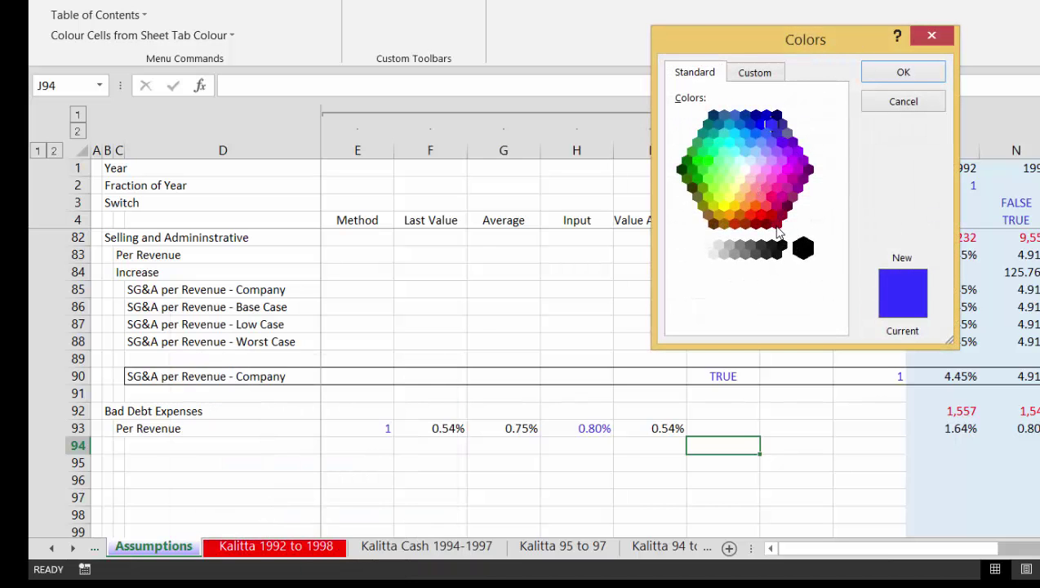
click(777, 225)
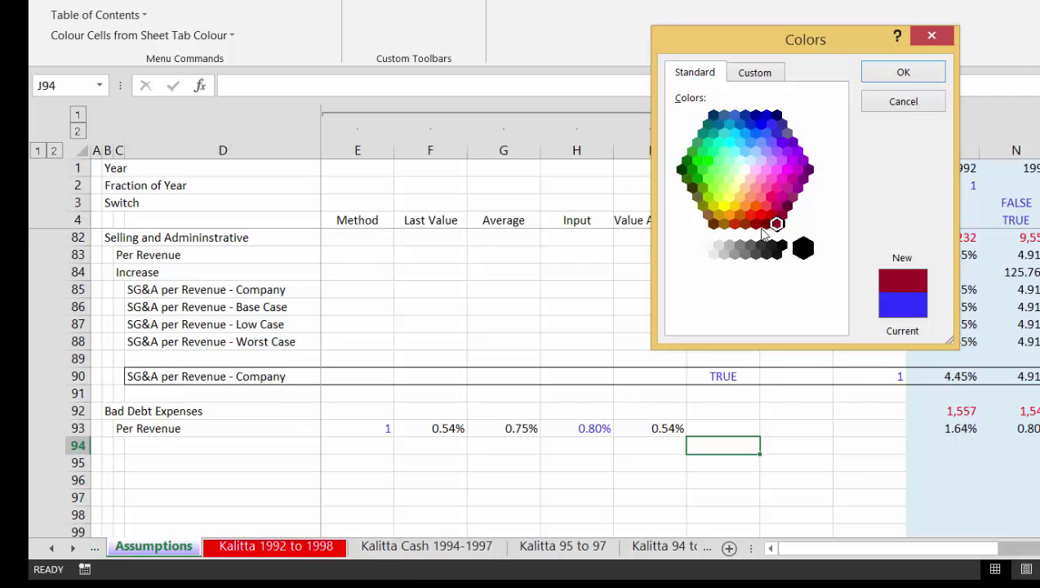
click(766, 225)
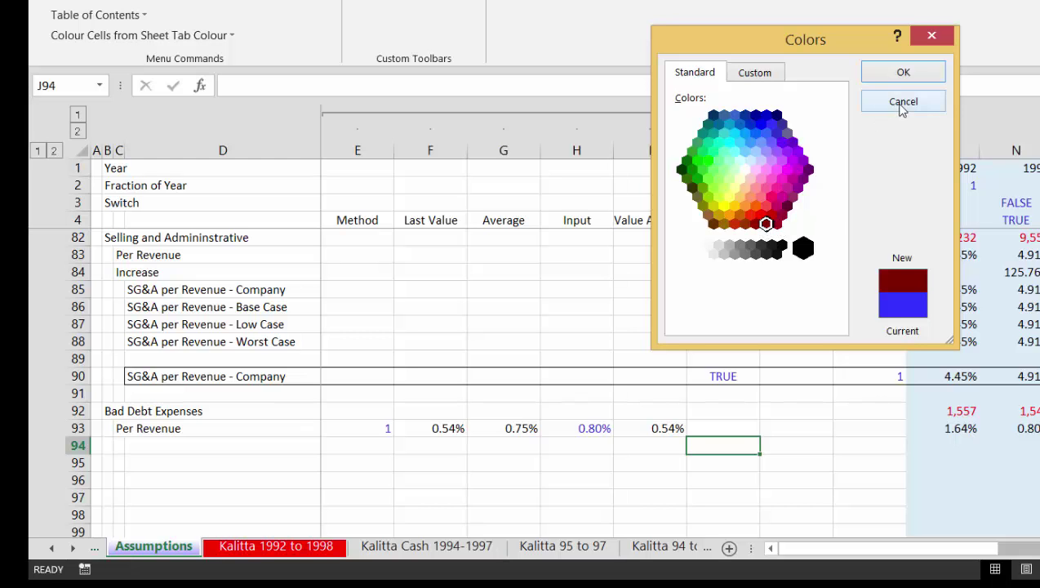
click(902, 73)
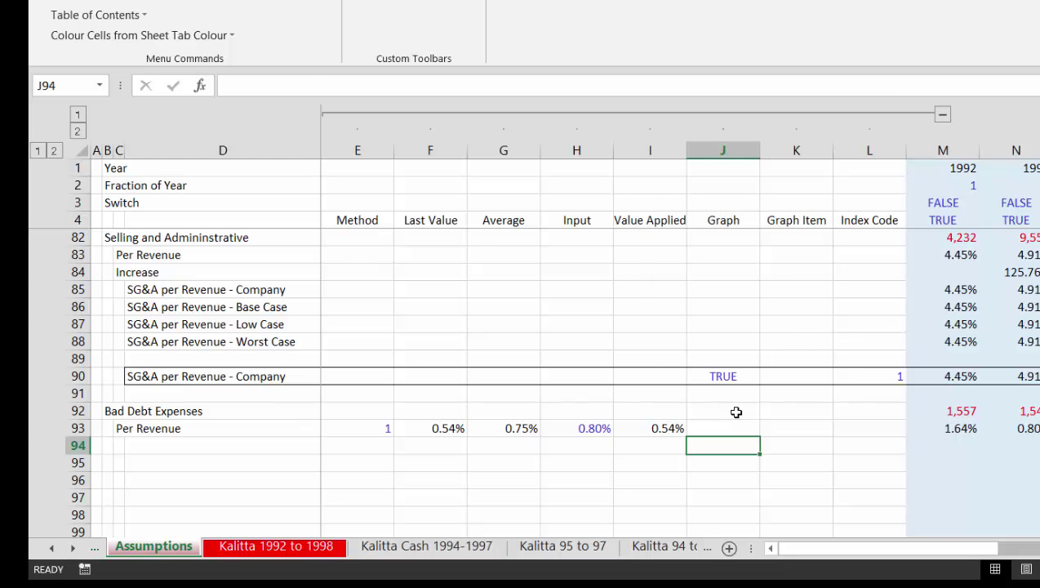
click(736, 413)
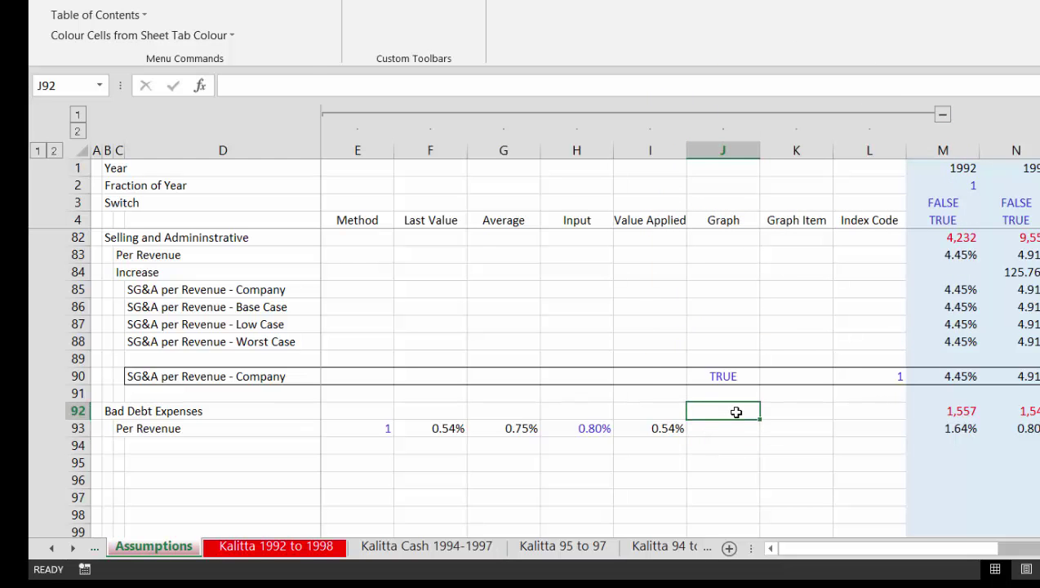
Colour cells linked to other sheets from their tab colours, on Assumptions and on the Kalitta 1992 to 1998 sheet.
click(84, 41)
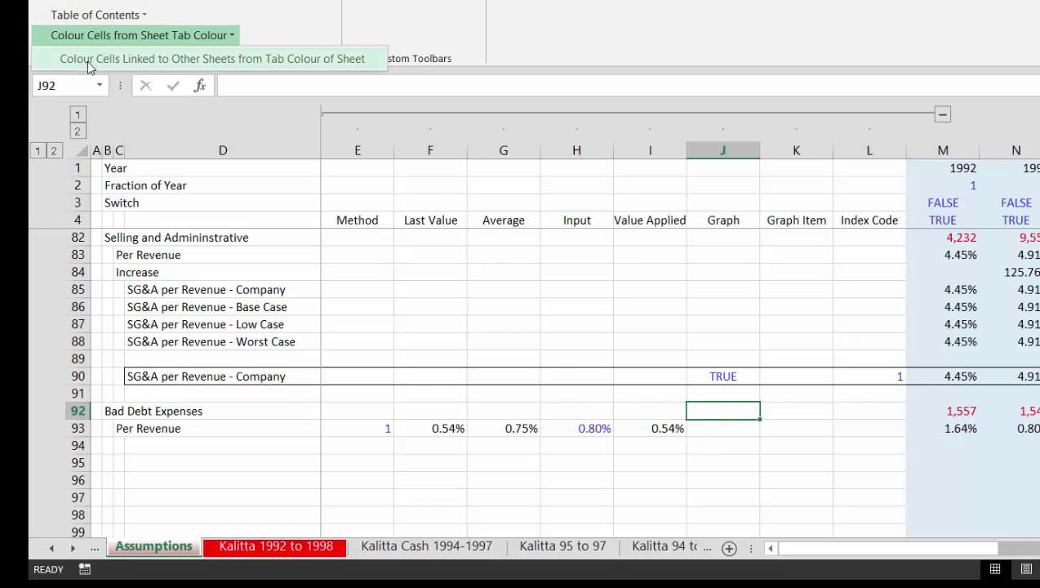
click(89, 63)
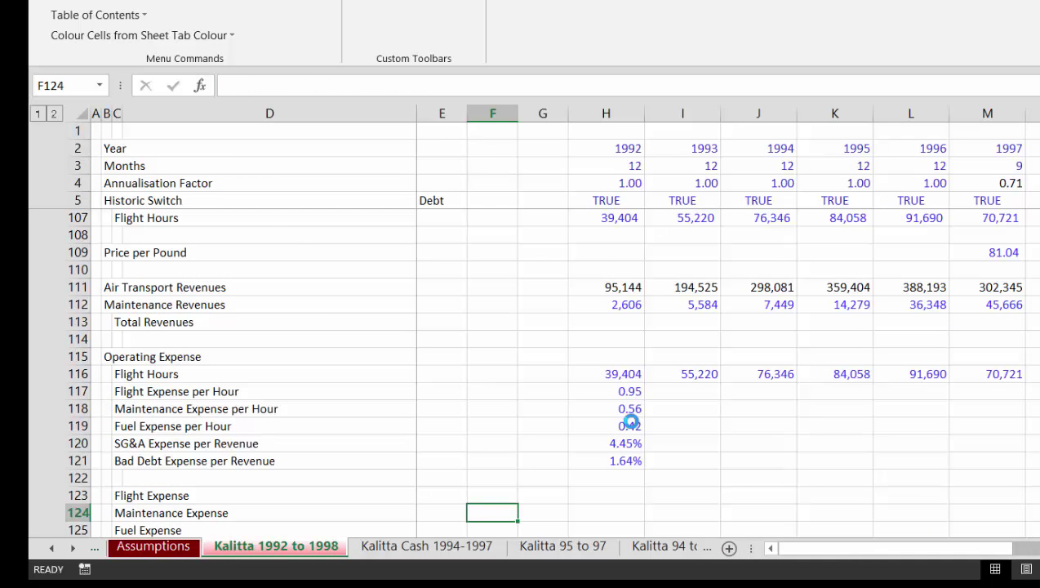
click(207, 35)
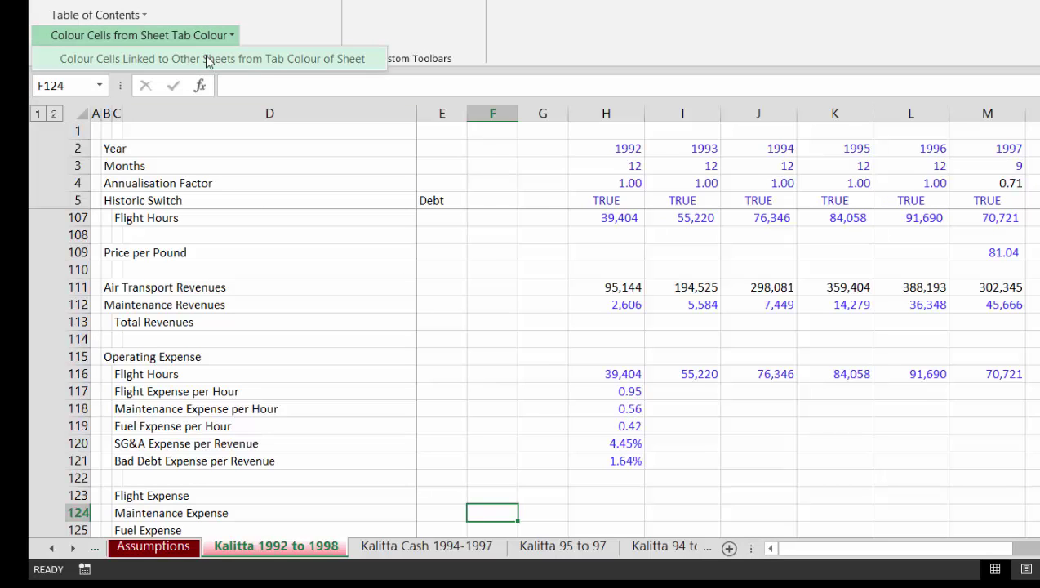
click(208, 59)
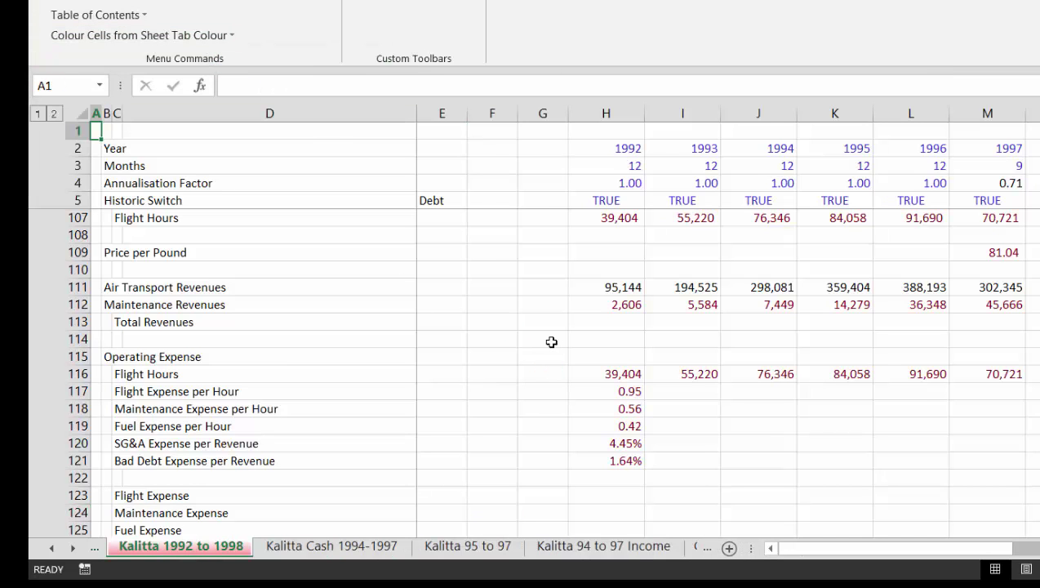
Check the Assumptions links for Flight Hours and Flight Expense per Hour, following the expense row across the forecast years through 2005.
click(658, 365)
key(Down)
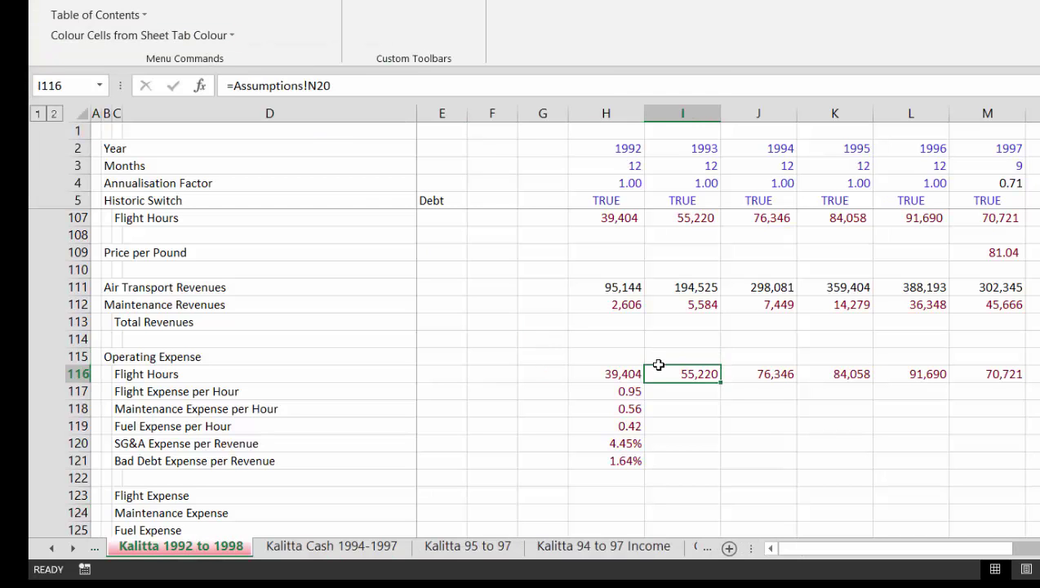
key(Left)
key(Down)
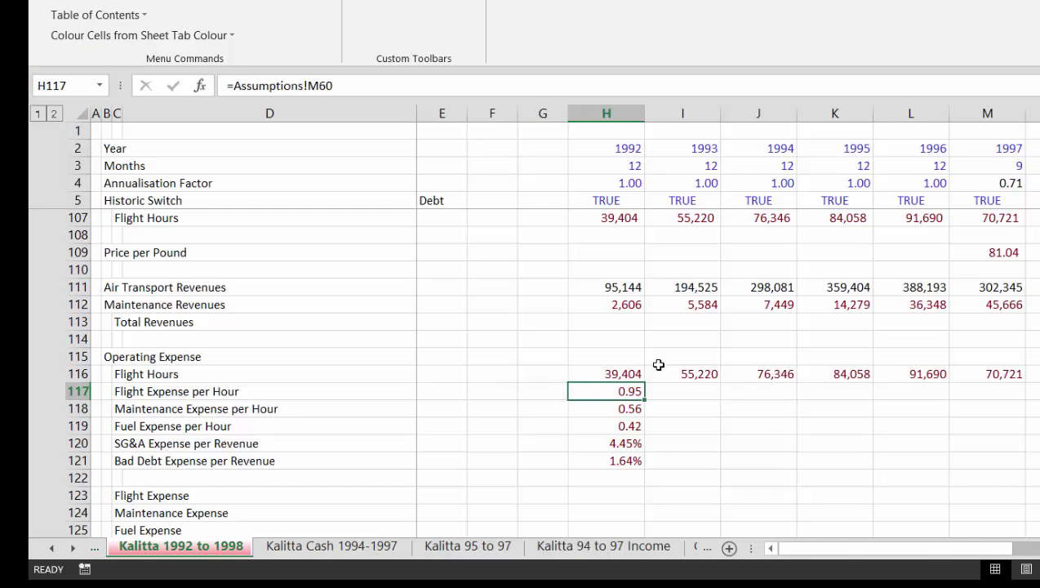
key(Right)
key(Right)
key(Right)
key(Right)
key(Right)
key(Right)
key(Right)
key(Right)
key(Right)
key(Right)
key(Right)
key(Right)
key(Right)
key(Right)
key(Right)
key(Right)
key(Right)
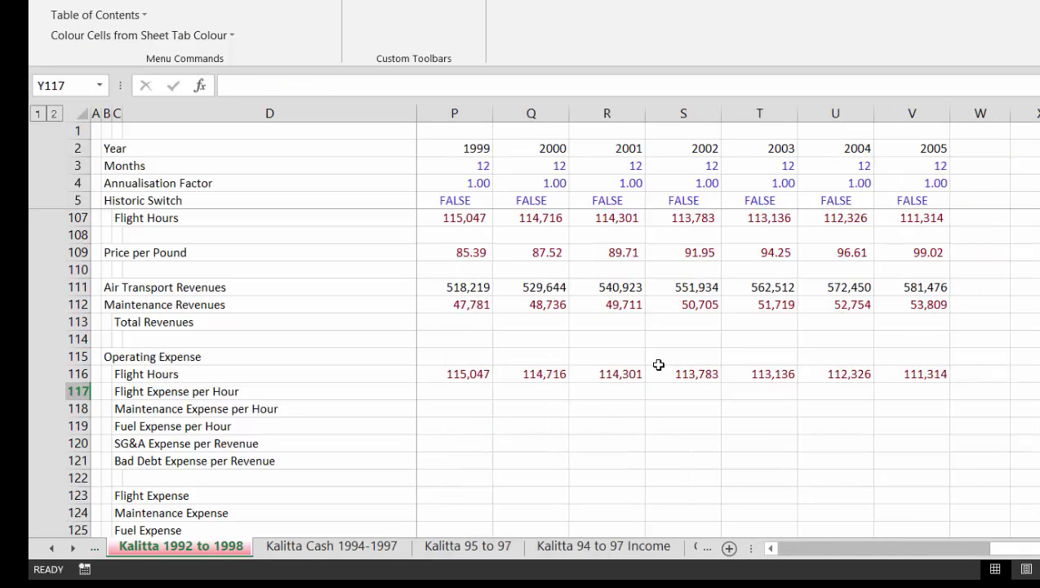
Copy the five 1992 operating expense assumptions in H117:H121, from Flight Expense per Hour to Bad Debt Expense per Revenue, across all years.
key(Left)
key(Left)
key(Left)
key(Left)
key(Left)
key(Left)
key(Left)
key(Left)
key(Left)
key(Left)
key(Left)
key(Left)
key(Left)
key(Left)
key(Left)
key(Left)
key(Left)
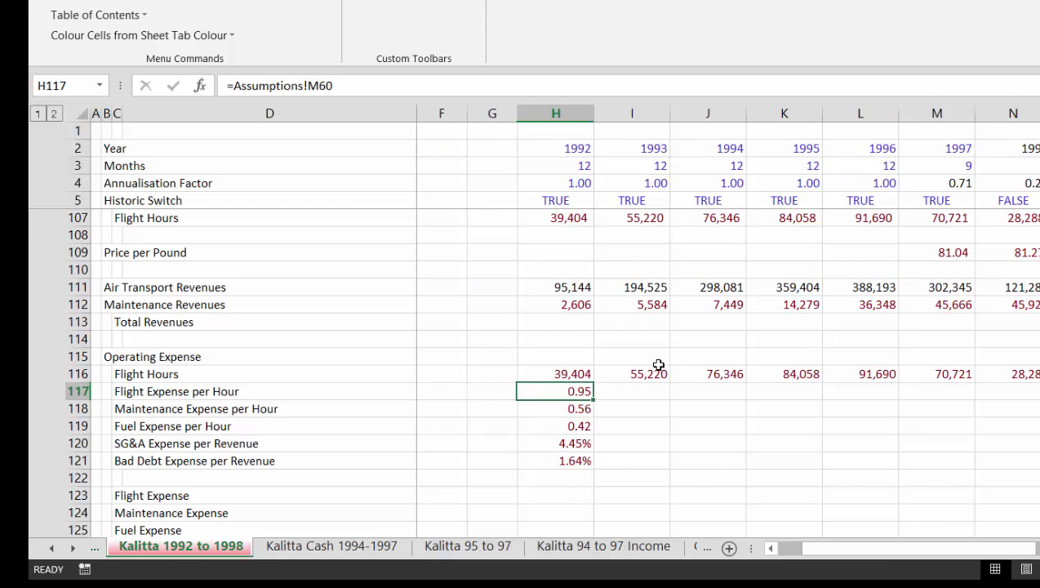
key(shift+Down)
key(shift+Down)
key(shift+Down)
key(shift+Down)
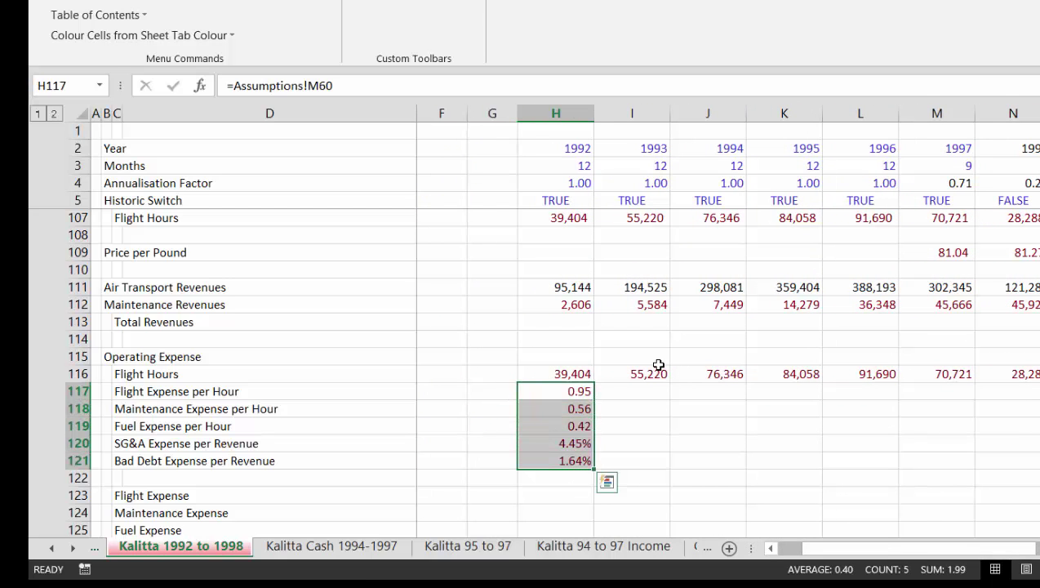
key(shift+Up)
key(shift+Up)
key(shift+Up)
key(shift+Up)
key(Right)
key(Right)
key(Right)
key(Right)
key(Right)
key(Right)
key(Right)
key(Right)
key(Right)
key(Right)
key(Right)
key(Right)
key(Right)
key(Right)
key(Right)
key(Right)
key(Right)
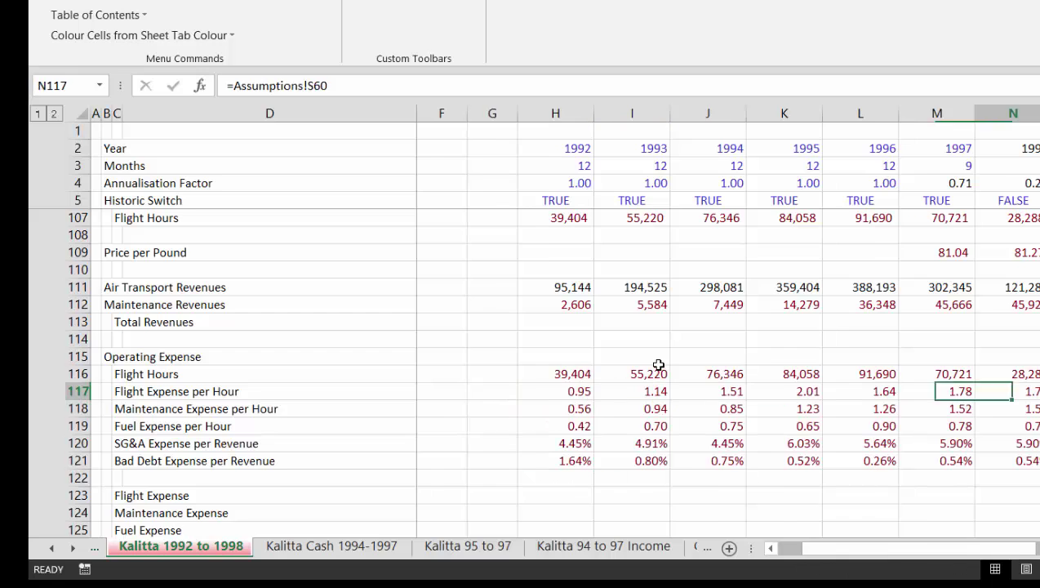
Check the copied expense assumption links across the later years and return to the empty 1992 Flight Expense cell, H123.
key(Left)
key(Left)
key(Left)
key(Left)
key(Left)
key(Left)
key(Left)
key(Left)
key(Left)
key(Left)
key(Left)
key(Down)
key(Down)
key(Down)
key(Down)
key(Down)
key(Down)
key(Down)
key(Down)
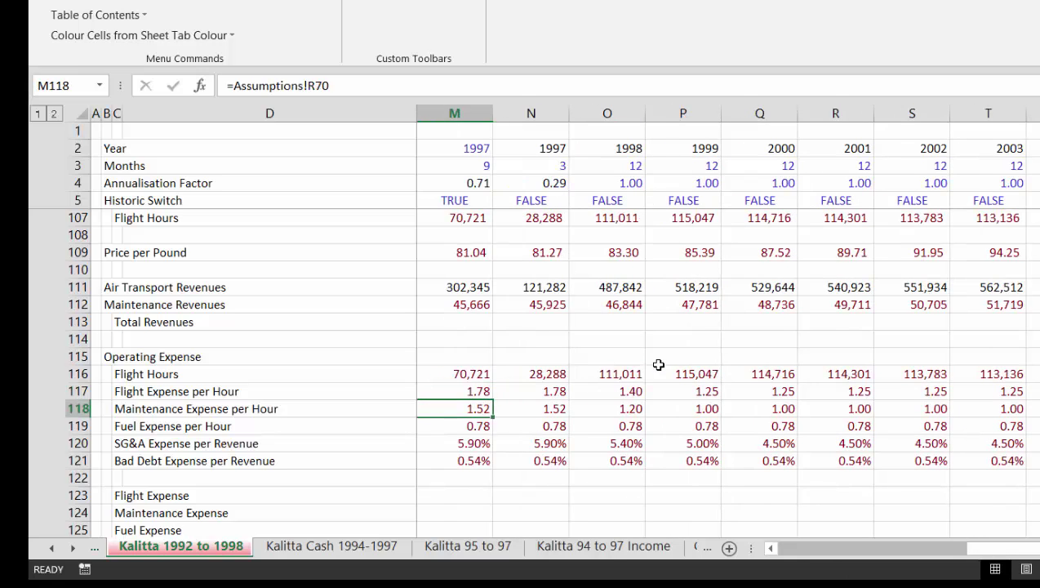
key(Left)
key(Left)
key(Left)
key(Left)
key(Left)
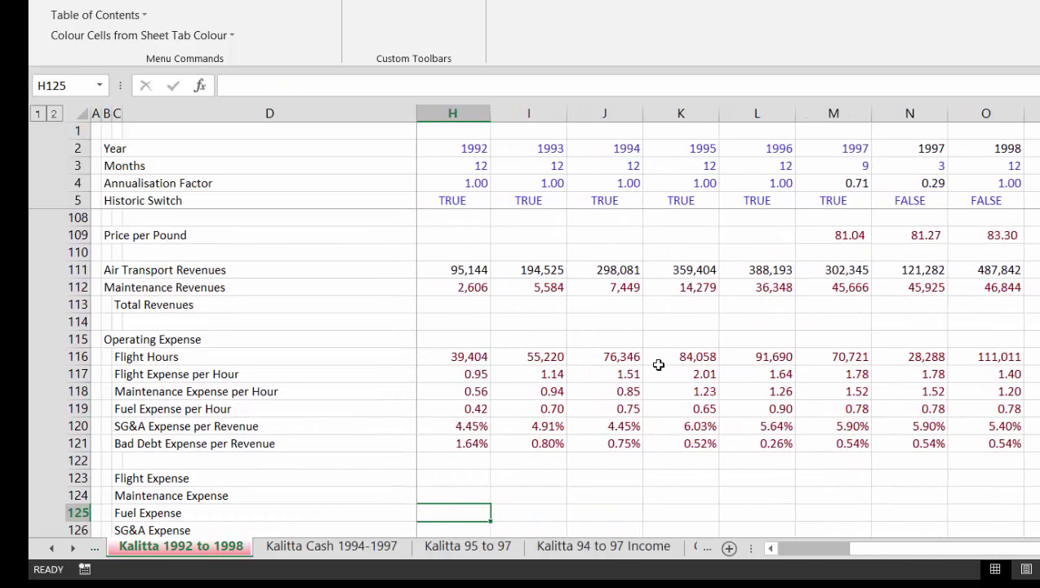
key(Up)
key(Up)
key(Left)
key(Left)
key(Right)
key(Right)
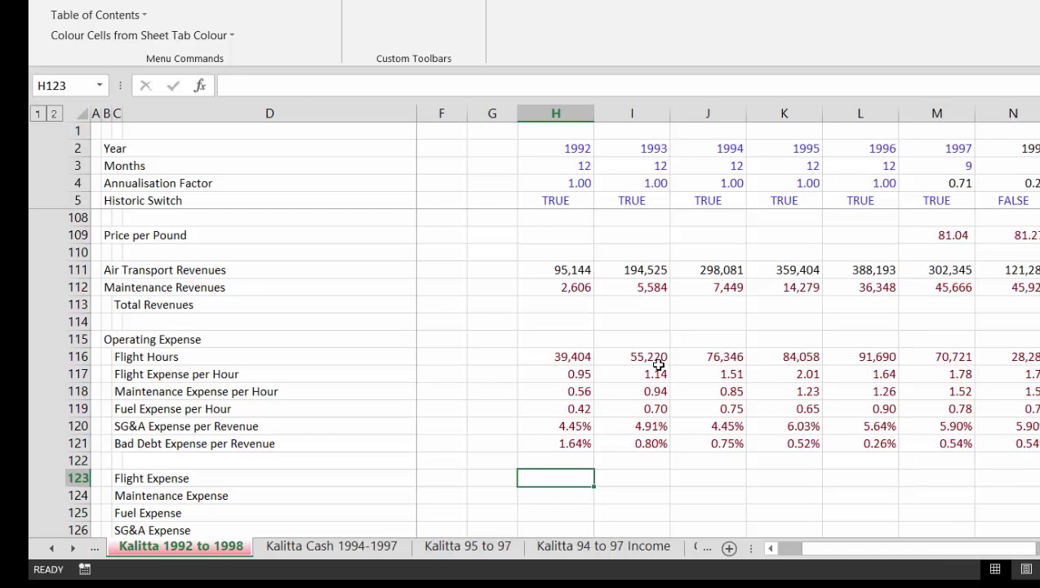
text(=)
key(Up)
key(Up)
key(Up)
key(Up)
key(Up)
key(Up)
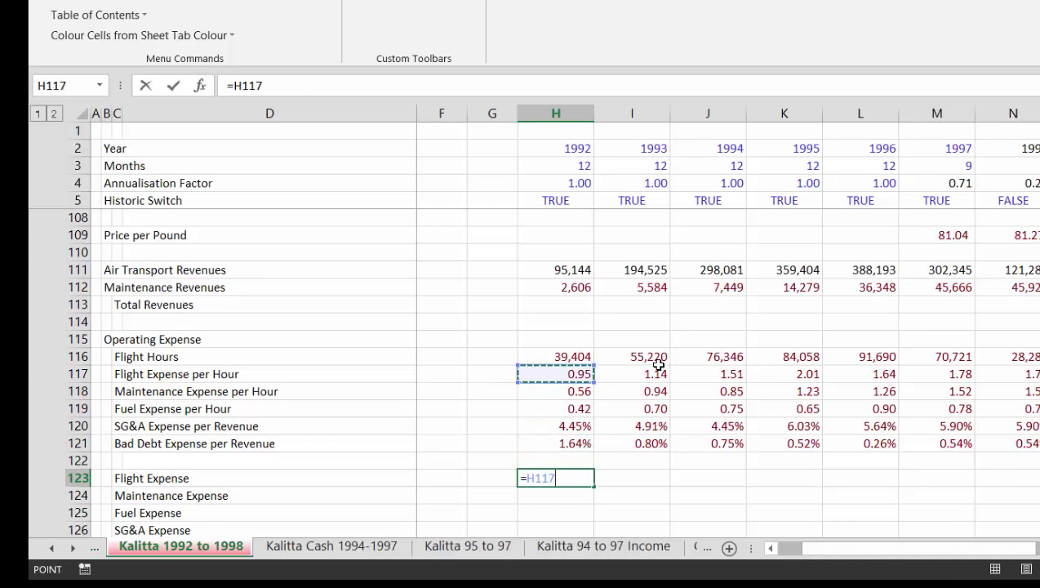
text(8)
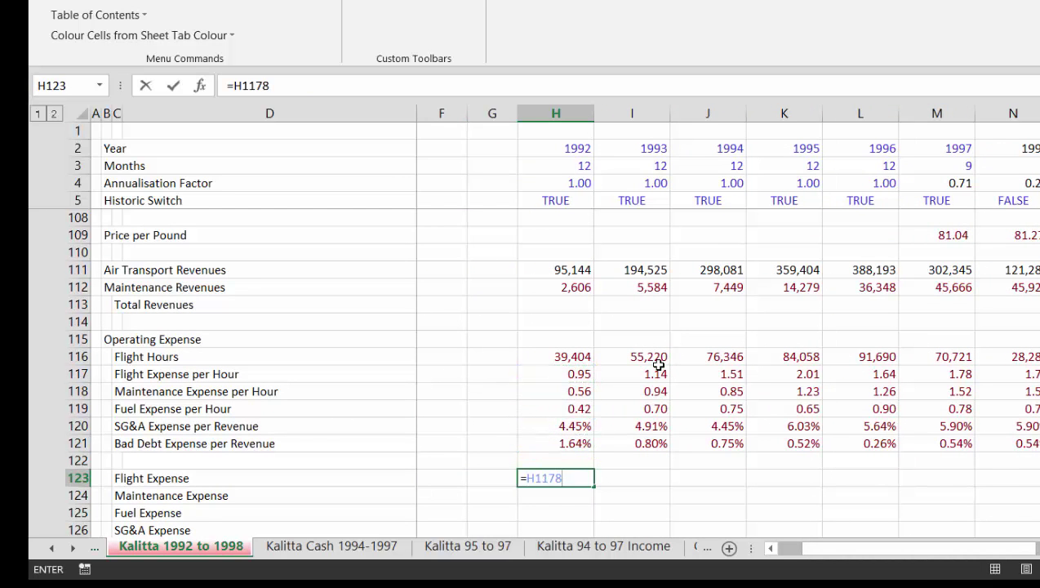
key(Escape)
Calculate the 1992 Flight Expense in H123 as Flight Expense per Hour times Flight Hours, =H117*H116.
text(=)
key(Up)
key(Up)
key(Up)
key(Up)
key(Up)
key(Up)
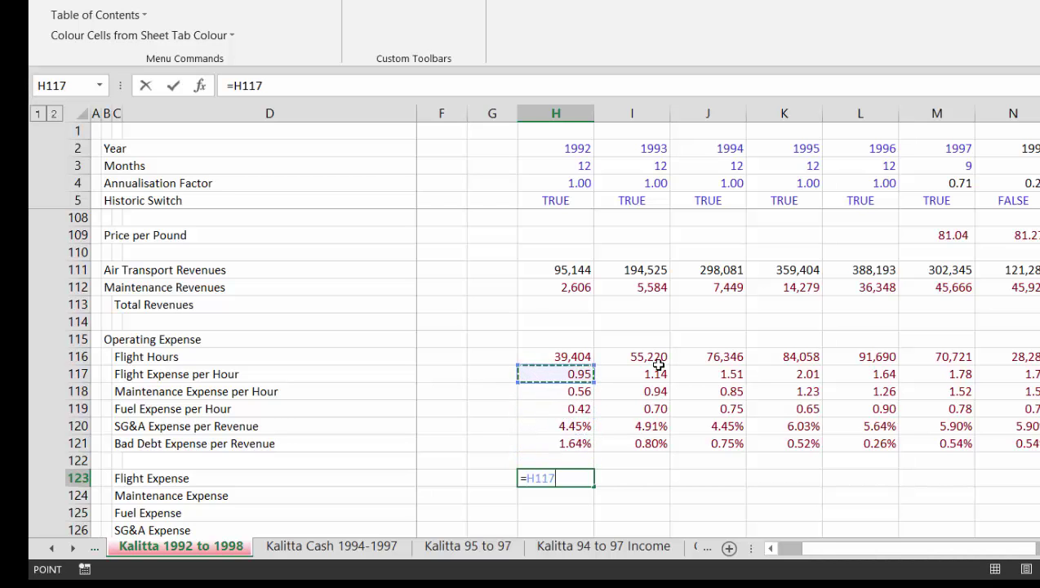
text(*)
key(Up)
key(Up)
key(Up)
key(Up)
key(Up)
key(Up)
key(Up)
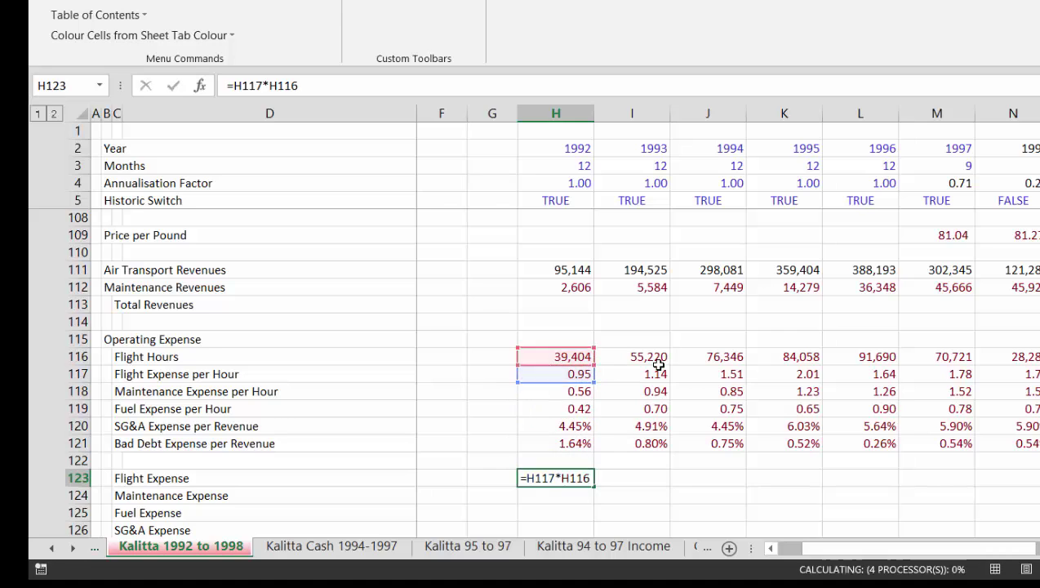
key(Return)
key(Up)
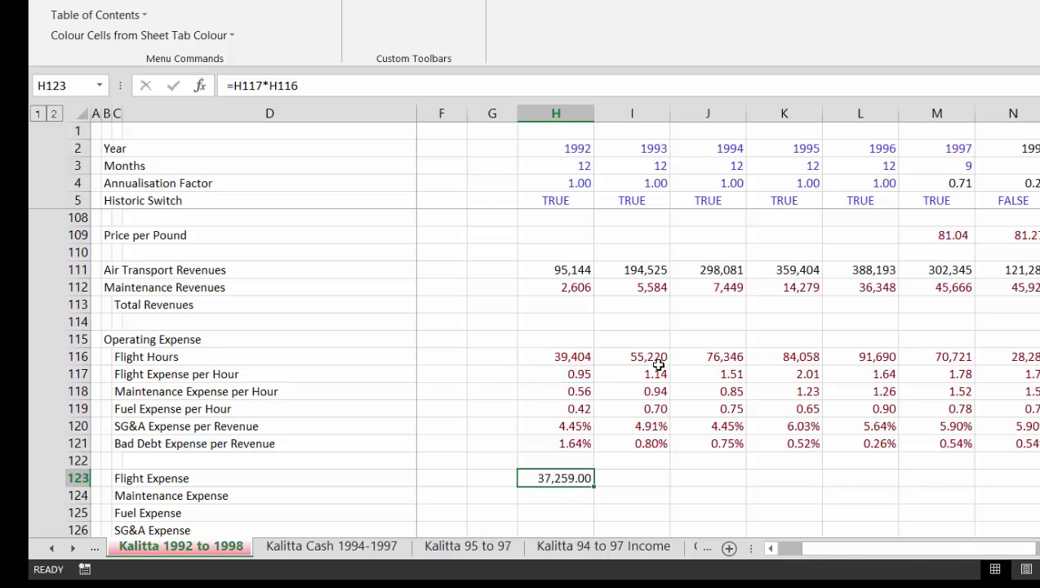
Calculate the 1992 Maintenance Expense in H124 as Flight Hours (H116) times Maintenance Expense per Hour (H118).
key(Down)
text(=)
key(Up)
key(Up)
key(Up)
key(Up)
key(Up)
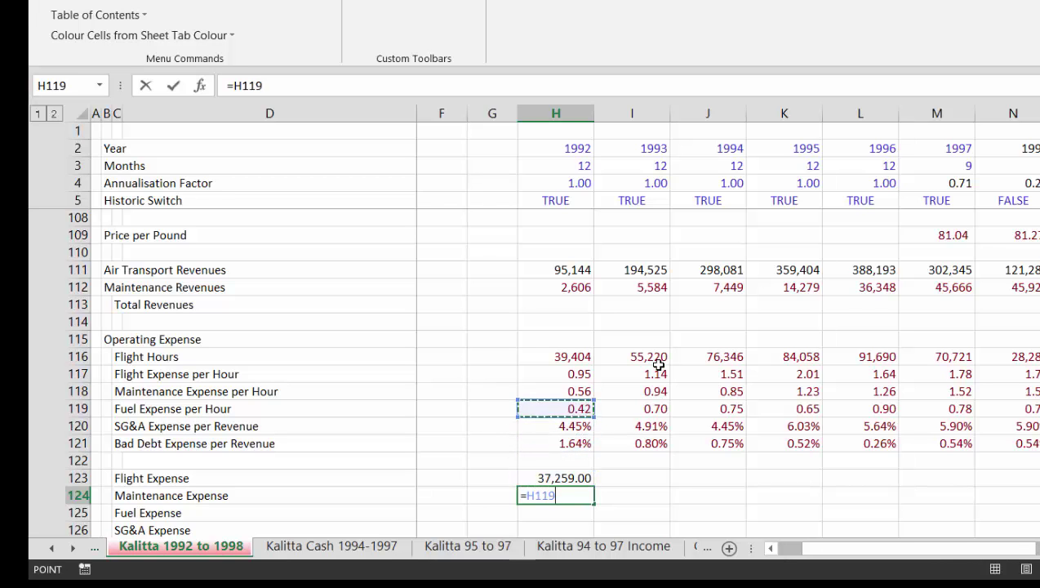
key(Up)
key(Up)
key(Up)
text(*)
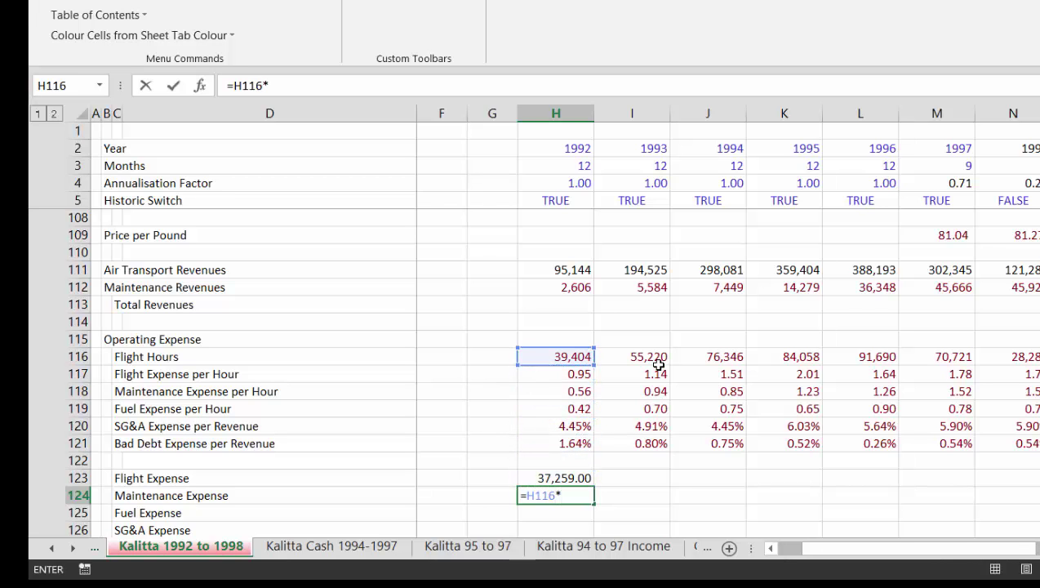
key(Up)
key(Up)
key(Up)
key(Up)
key(Up)
key(Up)
key(Return)
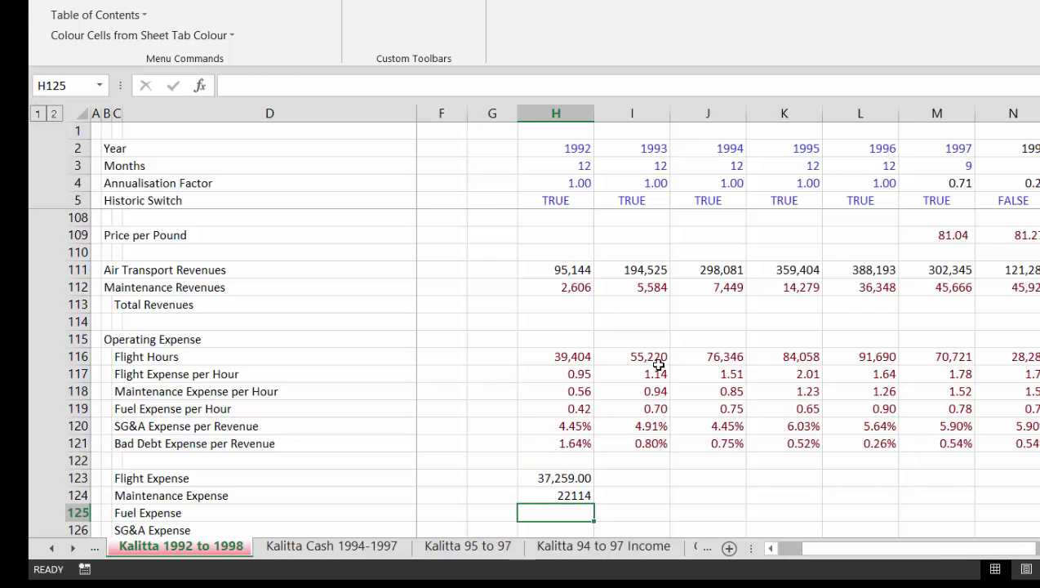
Calculate the 1992 Fuel Expense in H125 as Fuel Expense per Hour (H119) times Flight Hours (H116).
text(=)
key(Up)
key(Up)
key(Up)
key(Up)
key(Up)
key(Up)
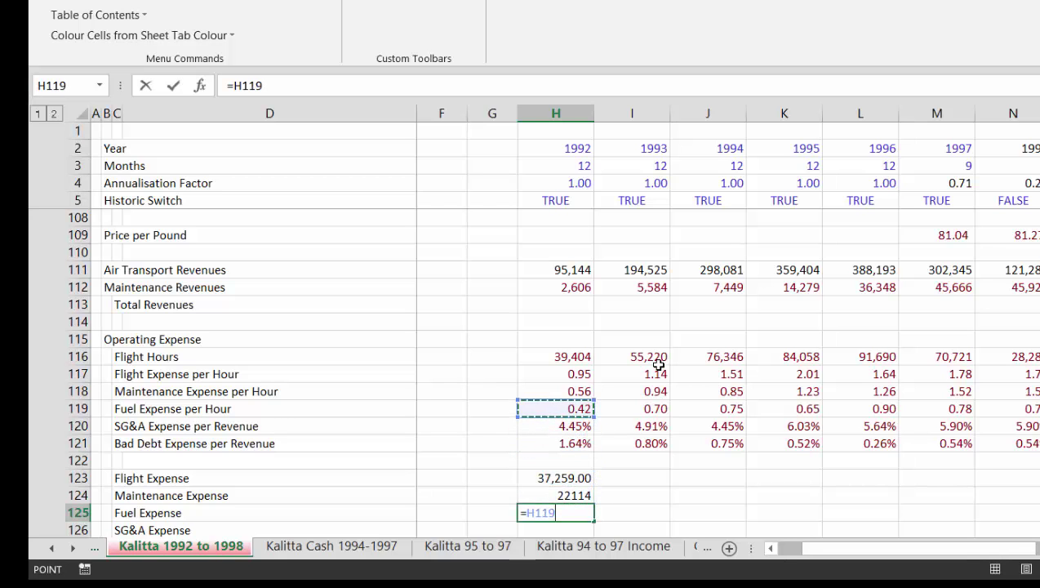
text(*)
key(Up)
key(Up)
key(Up)
key(Up)
key(Up)
key(Up)
key(Up)
key(Up)
key(Up)
key(Up)
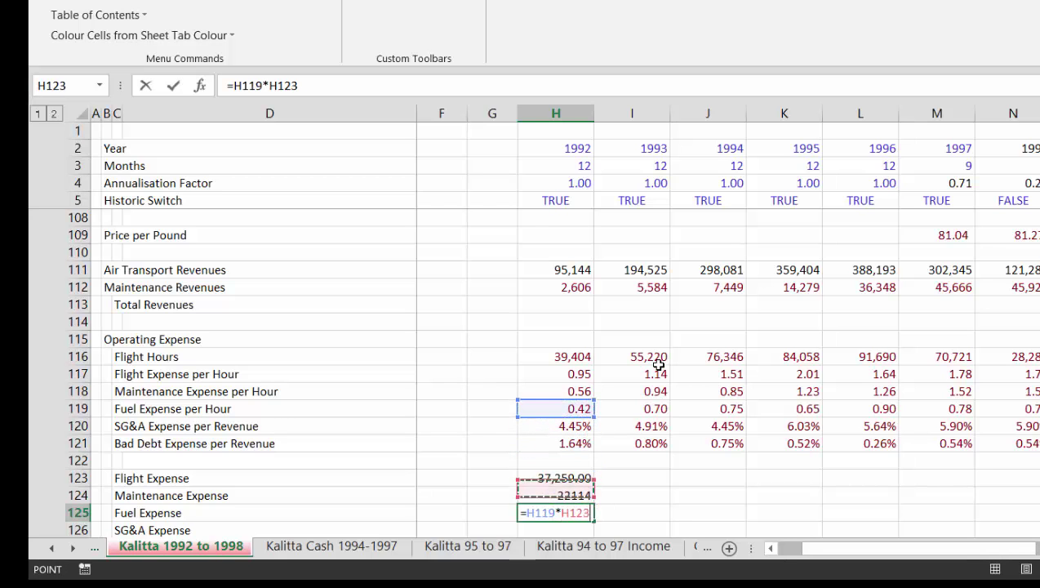
key(Down)
key(Return)
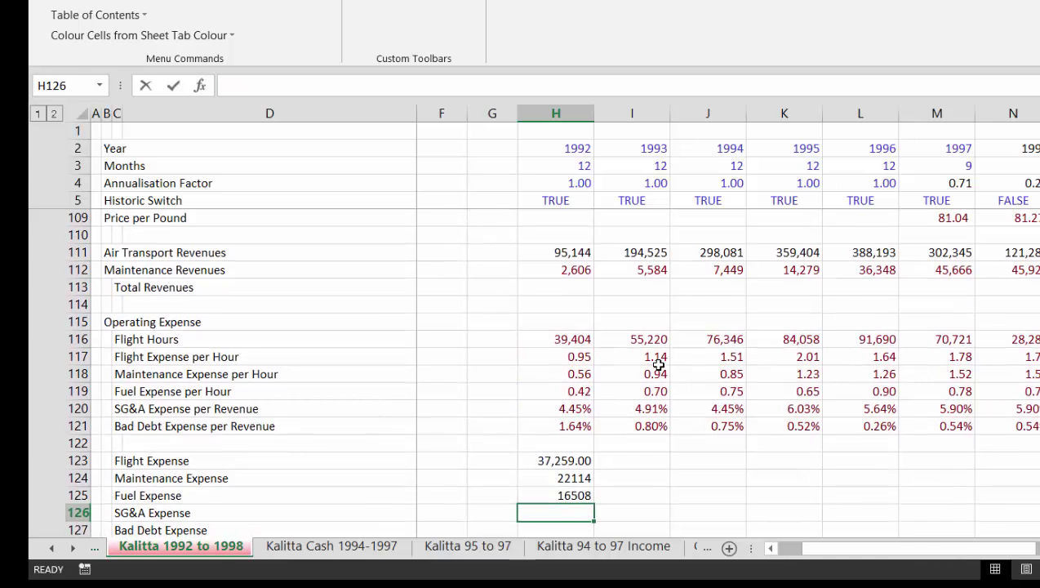
Calculate the 1992 SG&A Expense in H126 as SG&A Expense per Revenue times Air Transport Revenues, =H120*H111.
text(=)
key(Up)
key(Up)
key(Up)
key(Up)
key(Up)
key(Up)
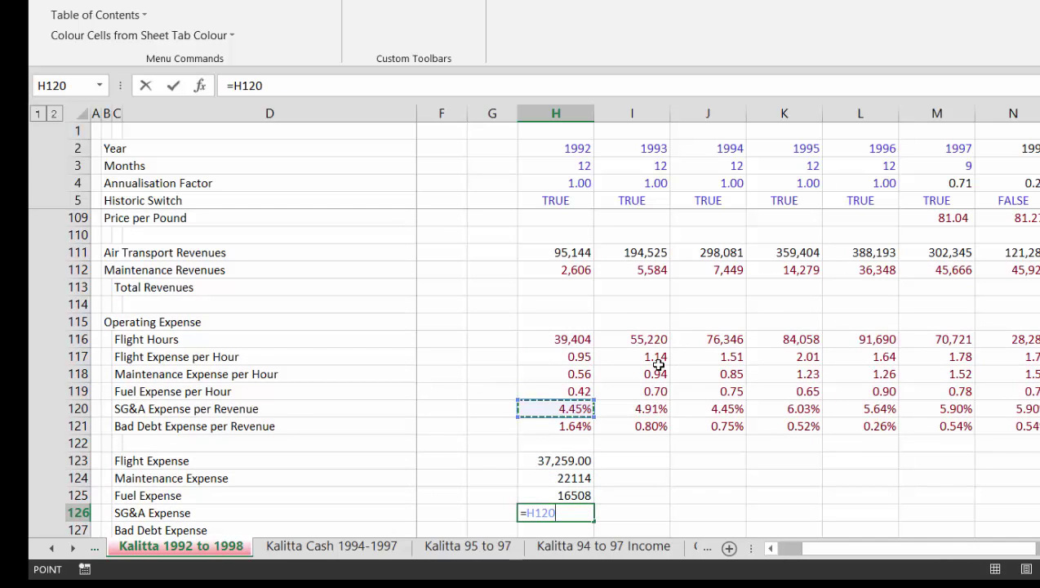
text(*)
key(Up)
key(Up)
key(Up)
key(Up)
key(Up)
key(Up)
key(Up)
key(Up)
key(Up)
key(Up)
key(Up)
key(Up)
key(Up)
key(Up)
key(Up)
key(Up)
key(Up)
key(Up)
key(Up)
key(Up)
key(Up)
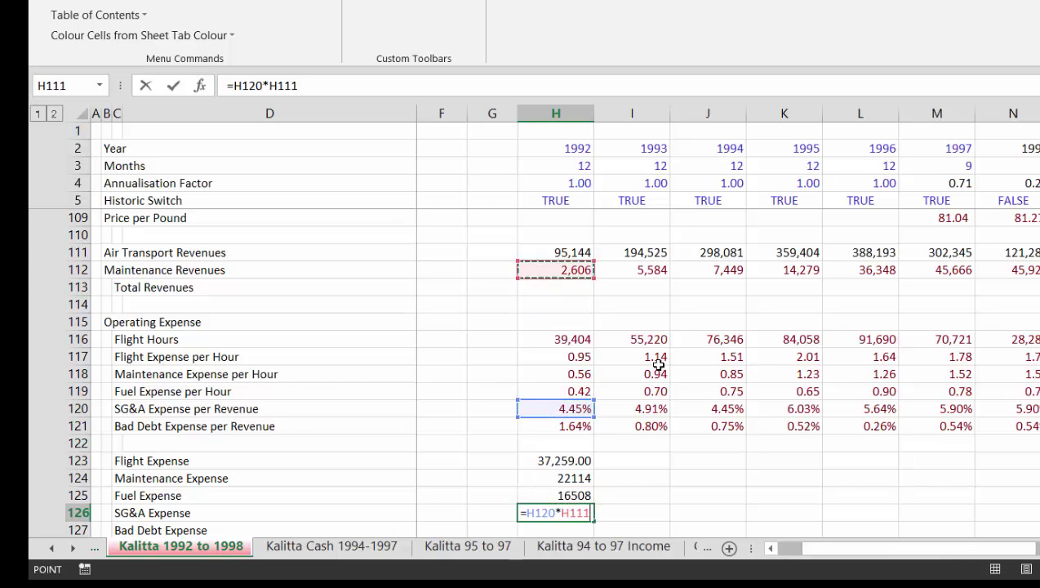
key(Down)
key(Down)
key(Down)
key(Down)
key(Down)
key(Down)
key(Down)
key(Down)
key(Down)
key(Down)
key(Down)
key(Down)
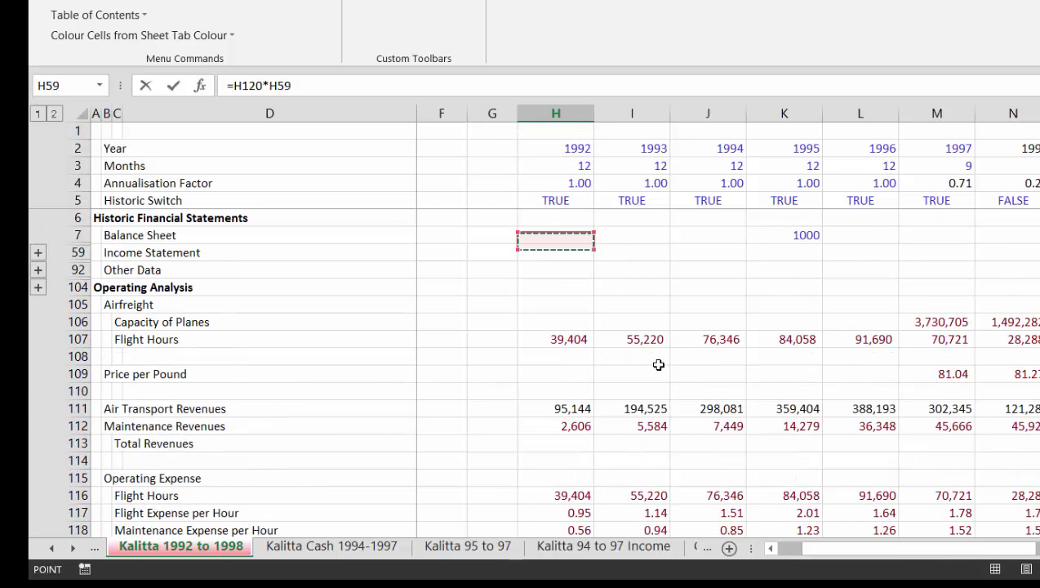
key(Down)
key(Down)
key(Down)
key(Down)
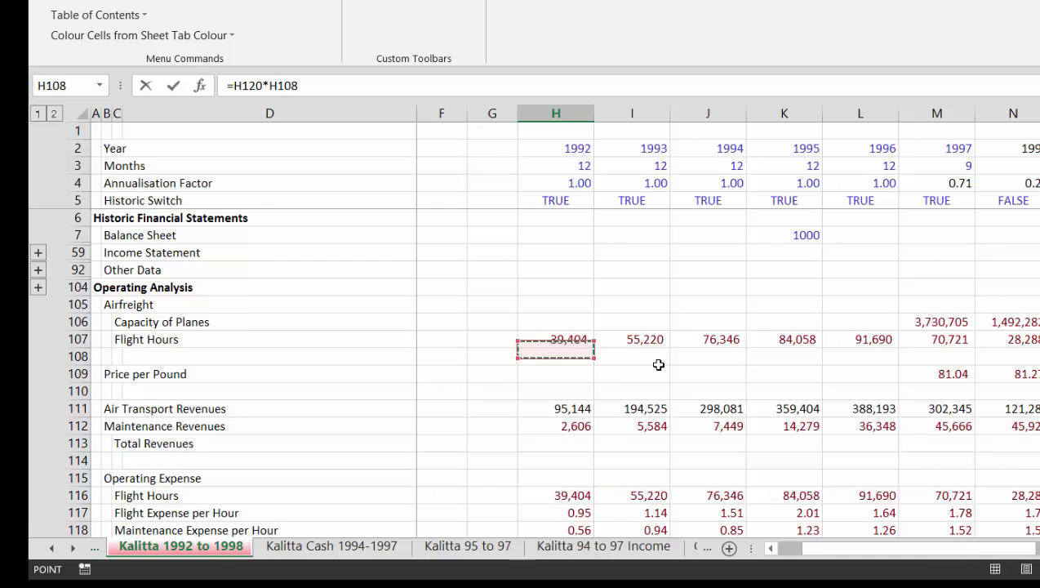
key(Return)
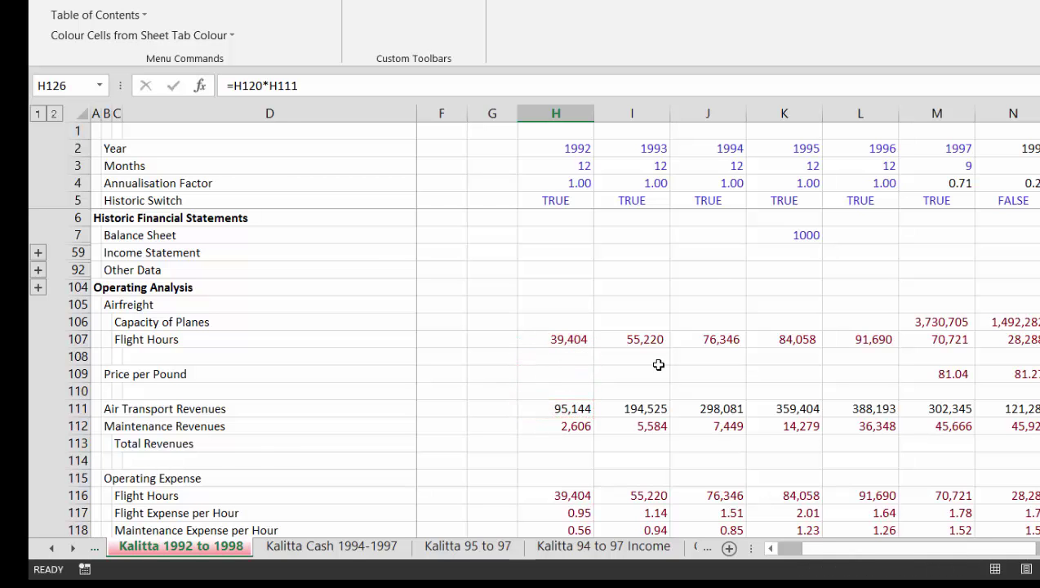
Try to calculate the 1992 Bad Debt Expense in H127 from the bad debt rate and Air Transport Revenues, entering =H121C*H111.
text(=)
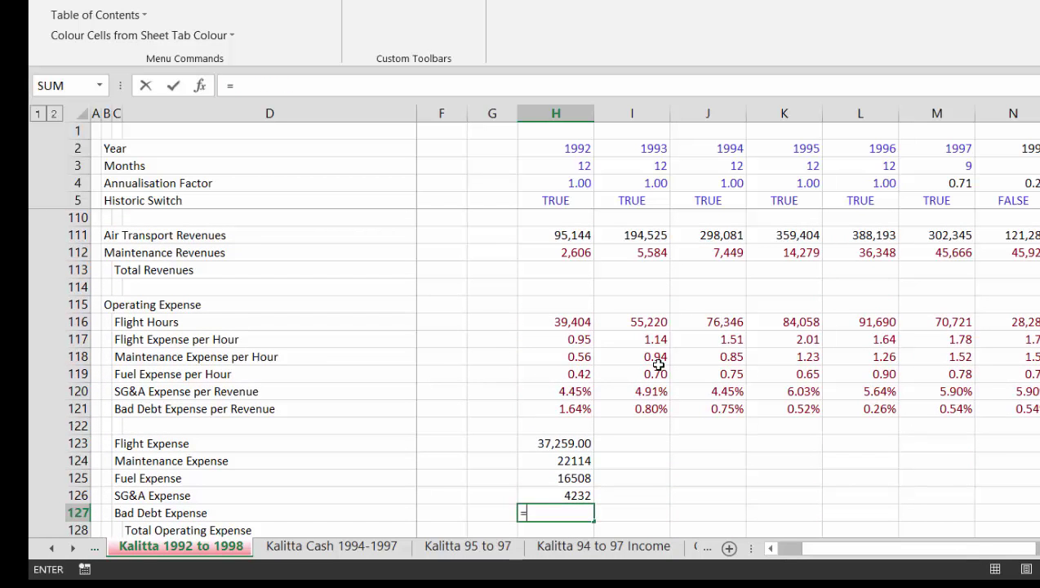
key(Up)
key(Up)
key(Up)
key(Up)
key(Up)
key(Up)
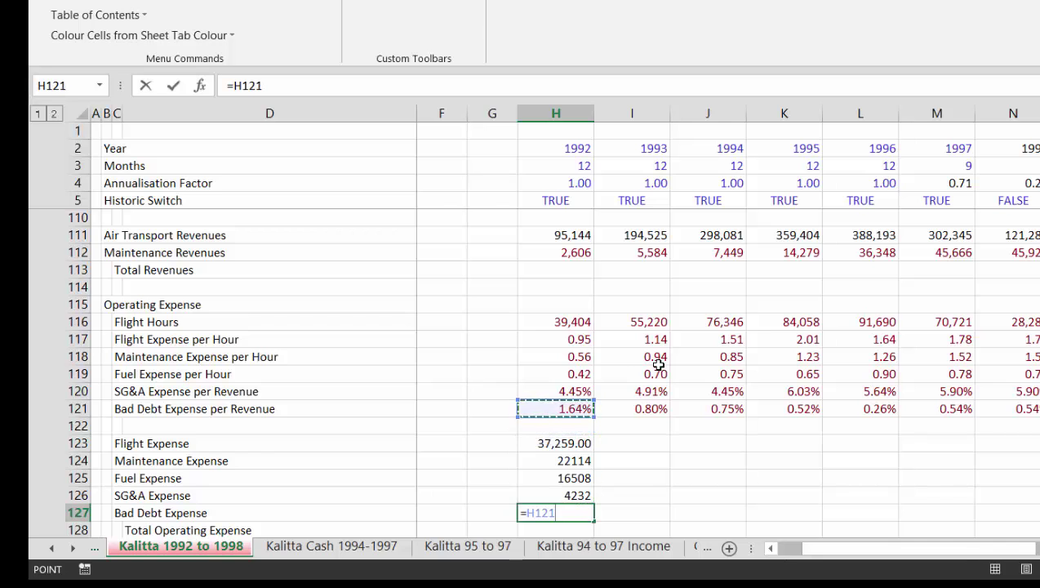
text(C*)
key(Up)
key(Up)
key(Up)
key(Up)
key(Up)
key(Up)
key(Up)
key(Up)
key(Up)
key(Up)
key(Up)
key(Up)
key(Up)
key(Up)
key(Up)
key(Up)
key(Up)
key(Up)
key(Up)
key(Up)
key(Up)
key(Up)
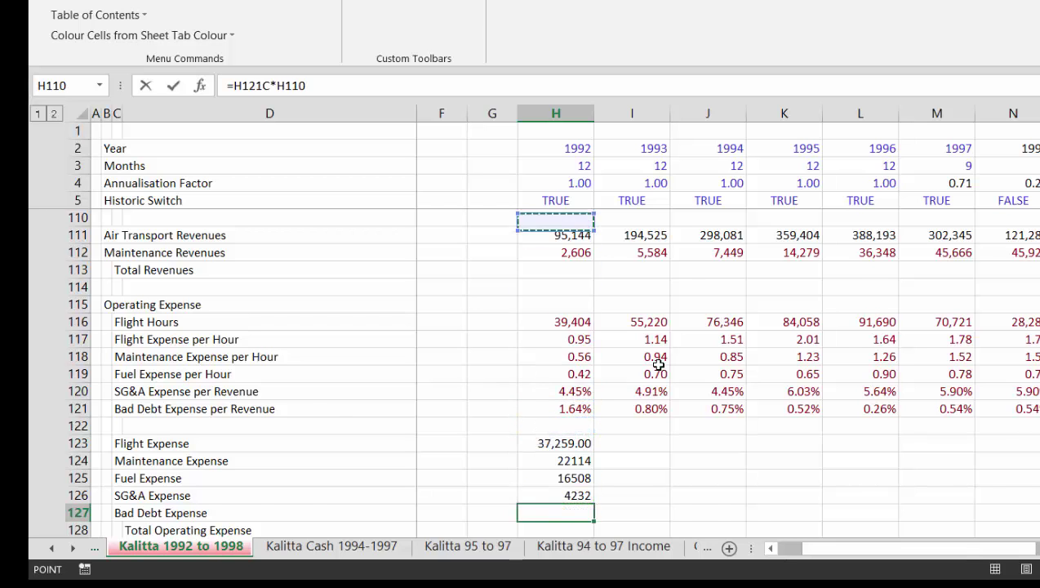
key(Down)
key(Down)
key(Down)
key(Down)
key(Down)
key(Down)
key(Down)
key(Up)
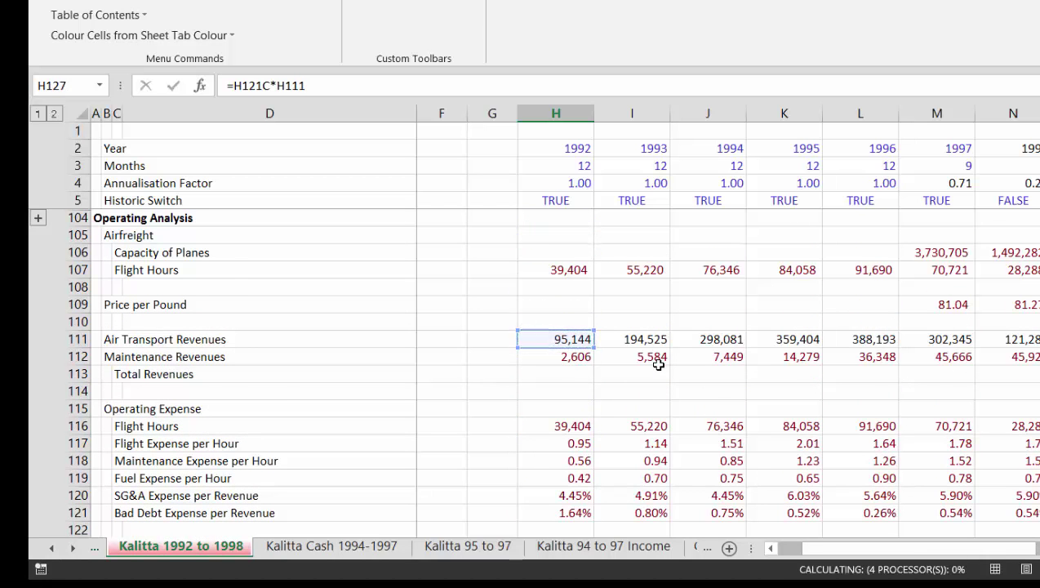
key(Return)
key(Up)
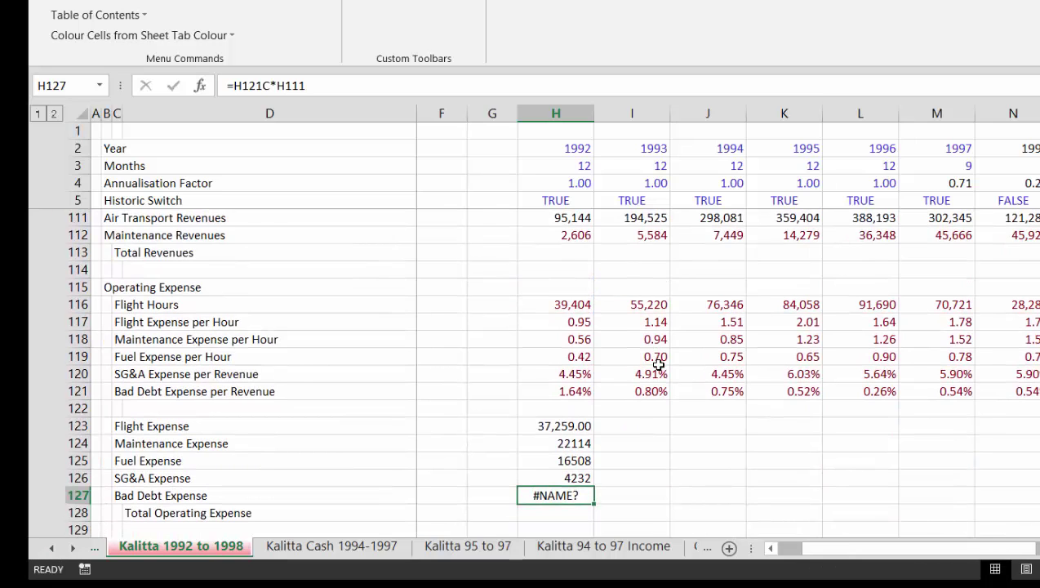
Calculate the 1992 Bad Debt Expense in H127 as Bad Debt Expense per Revenue (H121) times Maintenance Revenues (H112).
text(=)
key(Up)
key(Up)
key(Up)
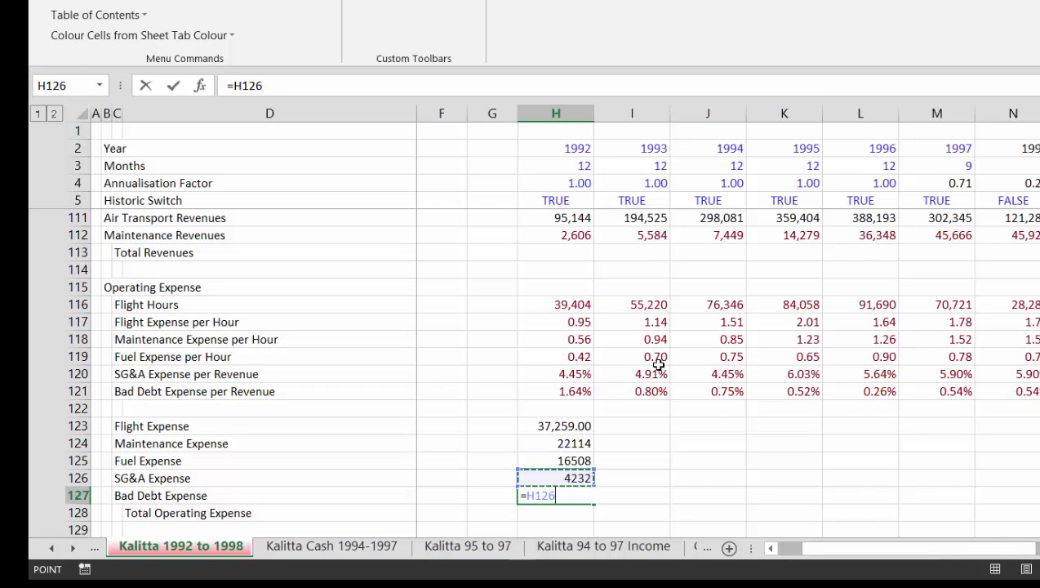
key(Up)
key(Up)
key(Up)
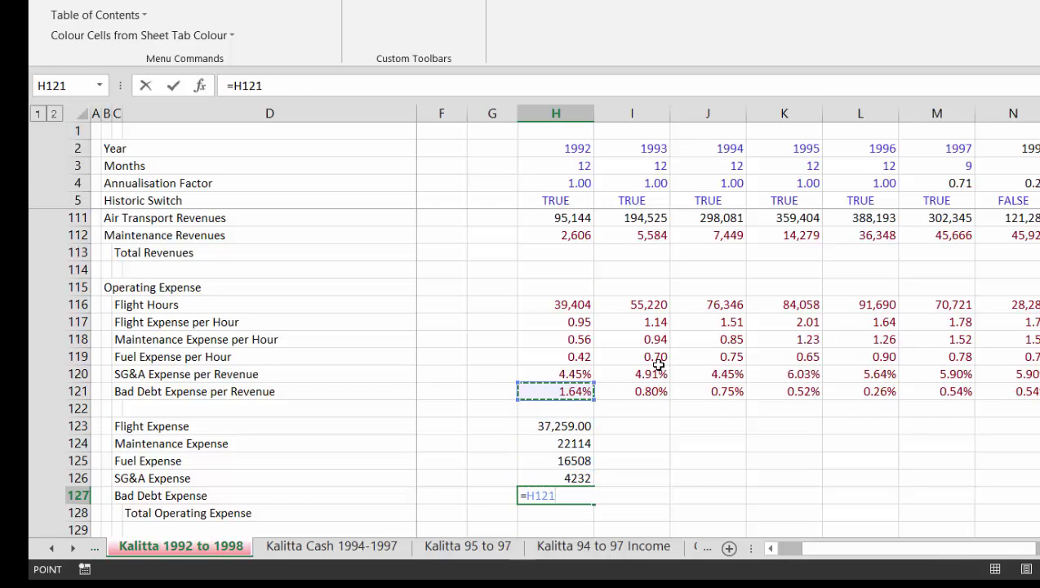
text(*)
key(Up)
key(Up)
key(Up)
key(Up)
key(Up)
key(Up)
key(Up)
key(Up)
key(Up)
key(Up)
key(Up)
key(Up)
key(Up)
key(Up)
key(Up)
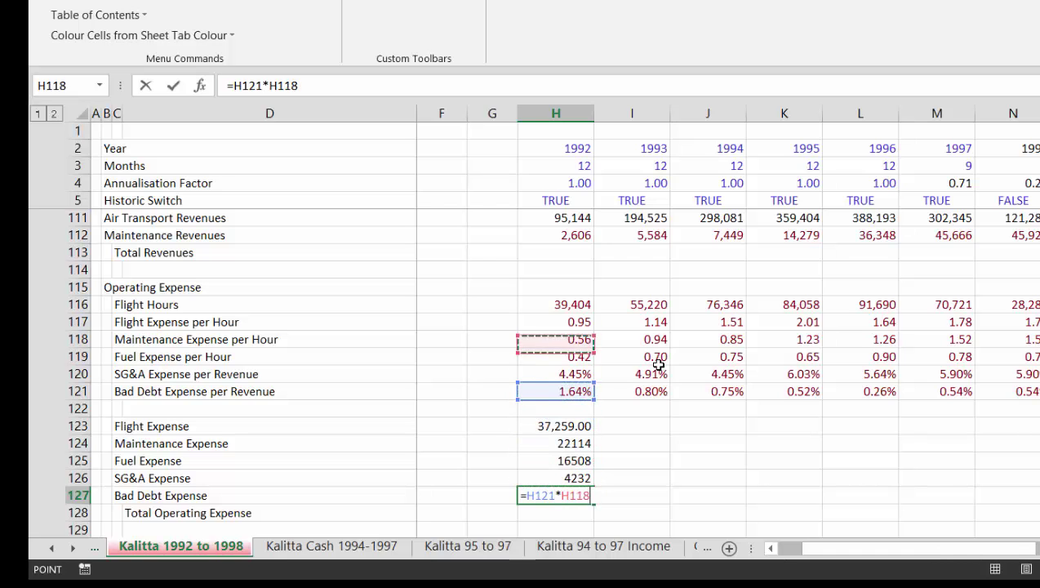
key(ctrl+Return)
Format the 1992 expenses in H123:H127 with thousands separators and no decimals, and copy their formulas across the later years.
key(Up)
key(Up)
key(Up)
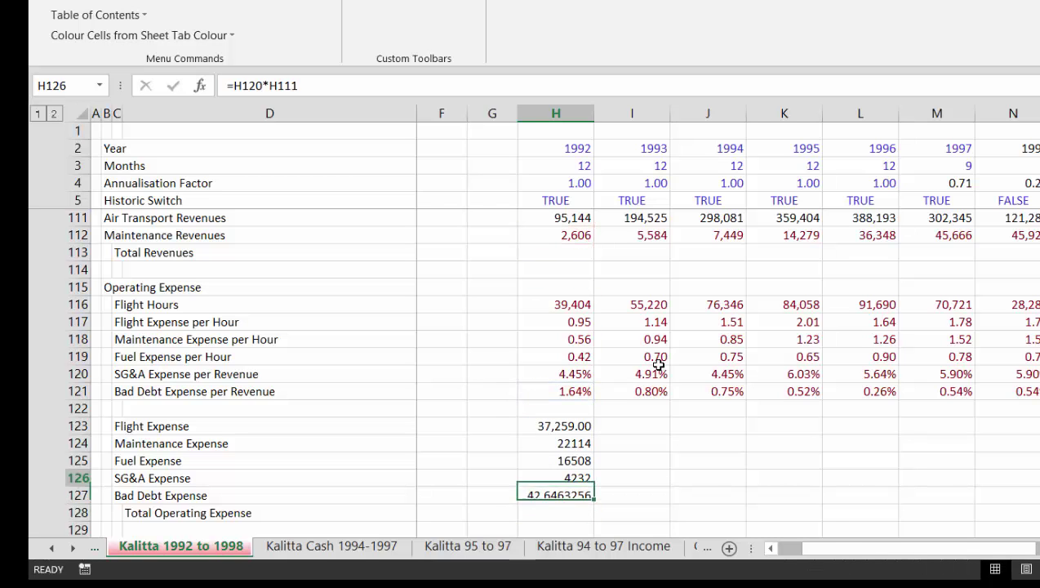
key(Up)
key(shift+Down)
key(shift+Down)
key(shift+Down)
key(shift+Down)
key(ctrl+v)
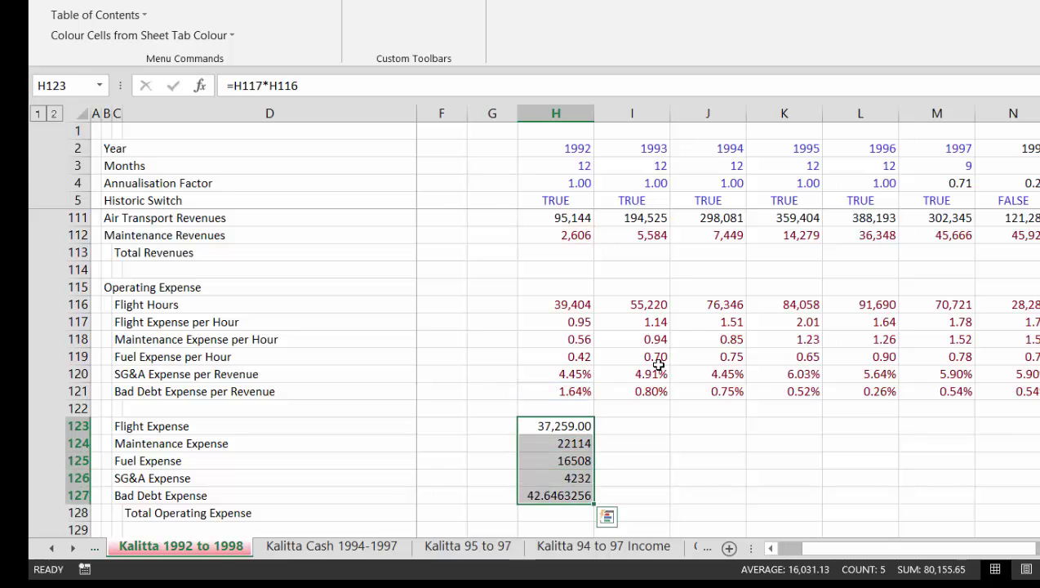
key(ctrl+shift+1)
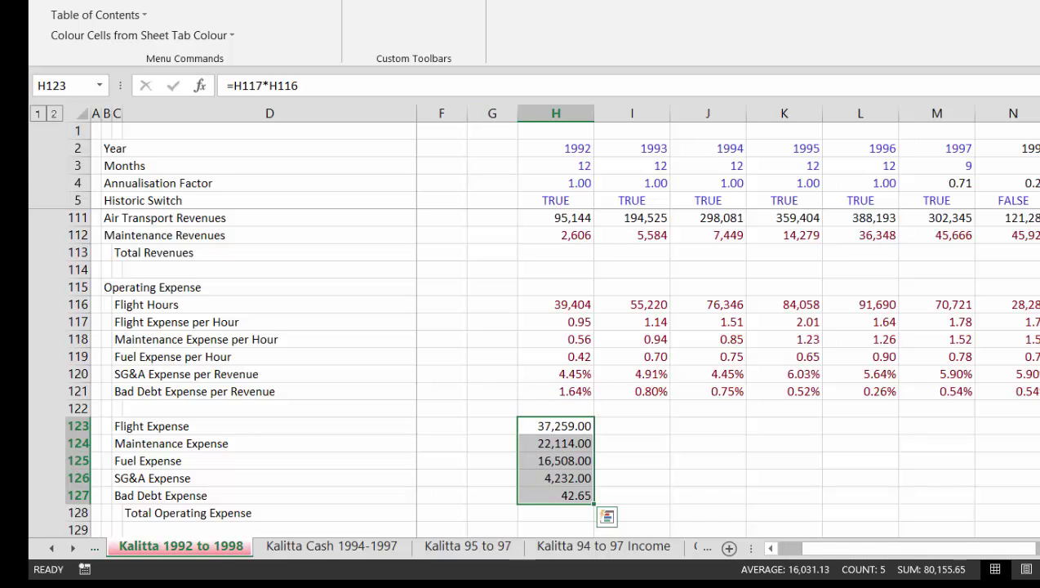
key(alt+h)
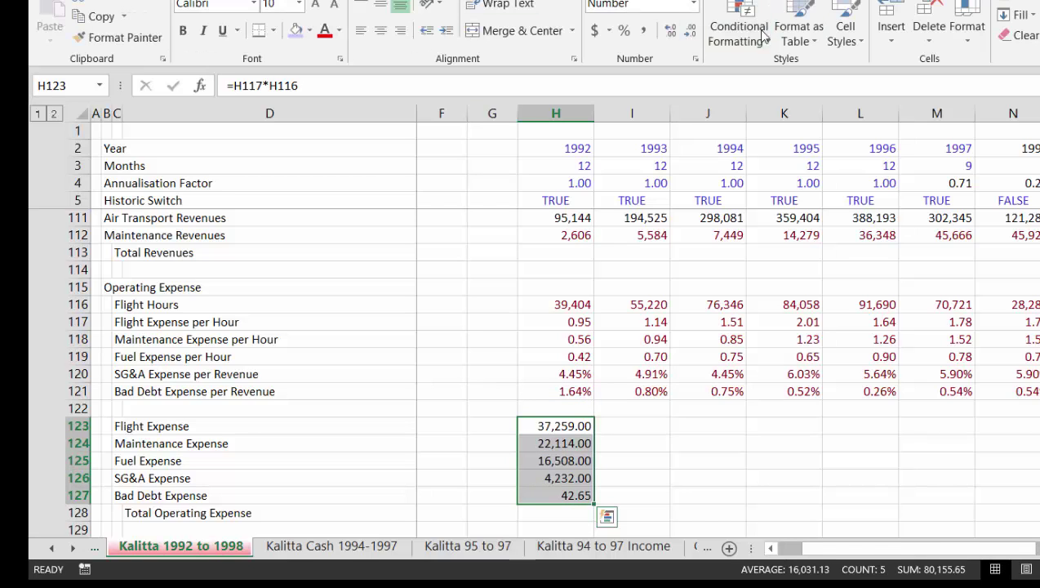
double_click(693, 34)
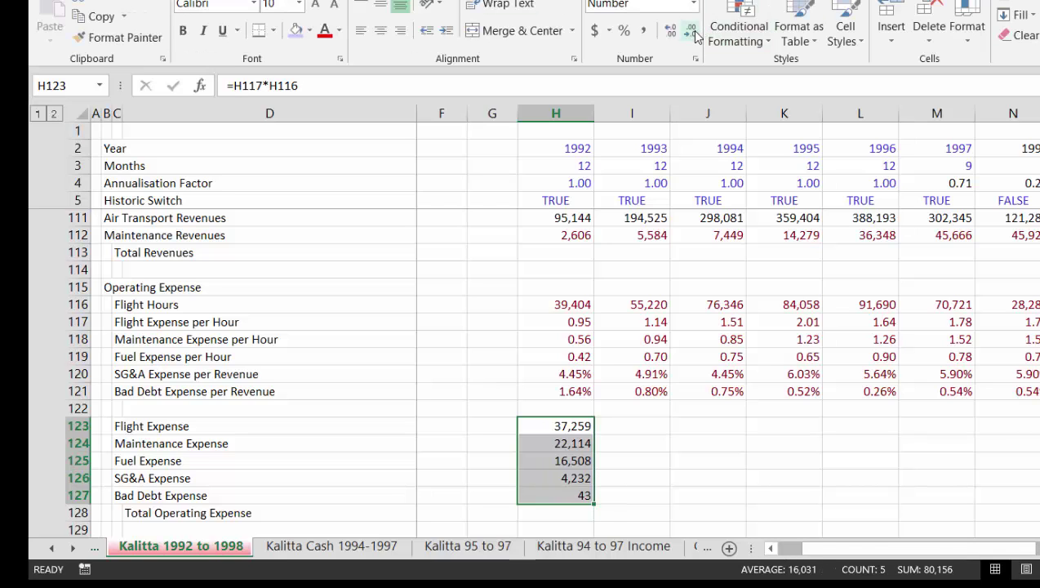
key(ctrl+r)
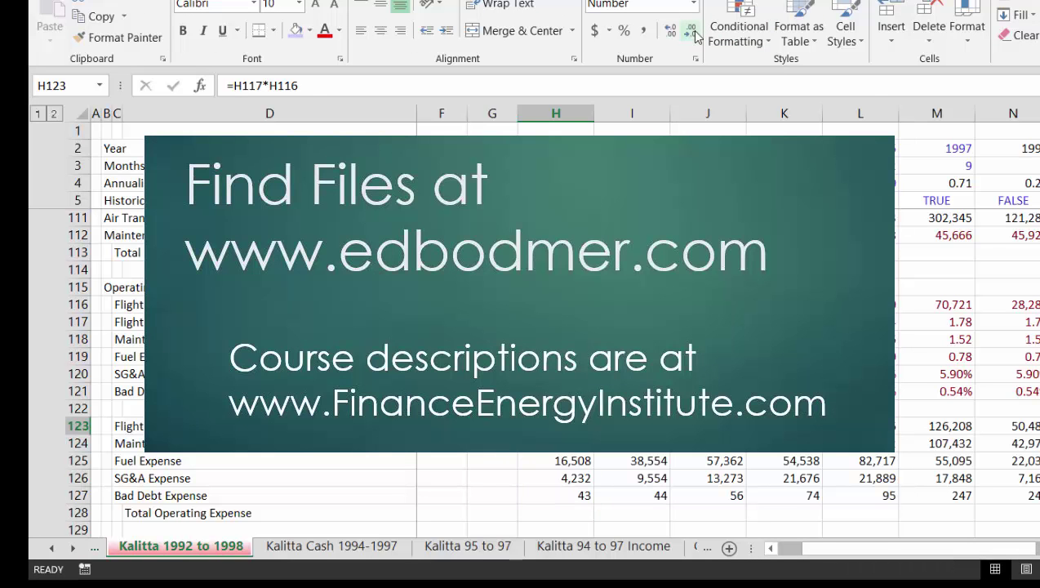
Format the expense rows 123 to 127 across all years with thousands separators and two decimals.
key(Down)
key(Down)
key(Up)
key(Up)
key(shift+Down)
key(shift+Down)
key(shift+Down)
key(shift+Down)
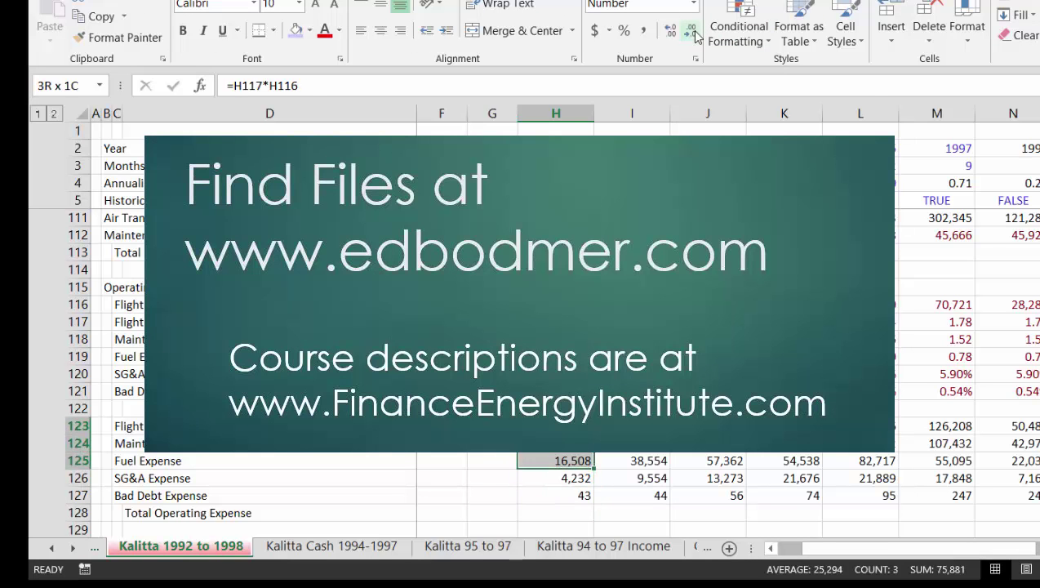
key(ctrl+shift+Right)
key(ctrl+shift+1)
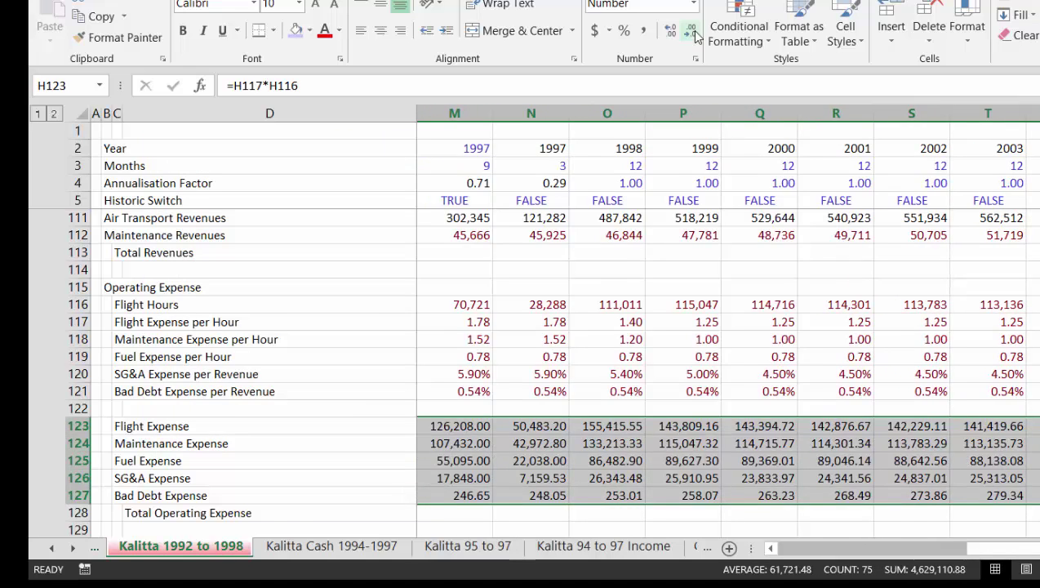
Sum the five expense rows 123 to 127 for every year into the Total Operating Expense row 128.
key(Home)
key(Left)
key(Left)
key(Left)
key(Down)
key(Down)
key(Down)
key(Down)
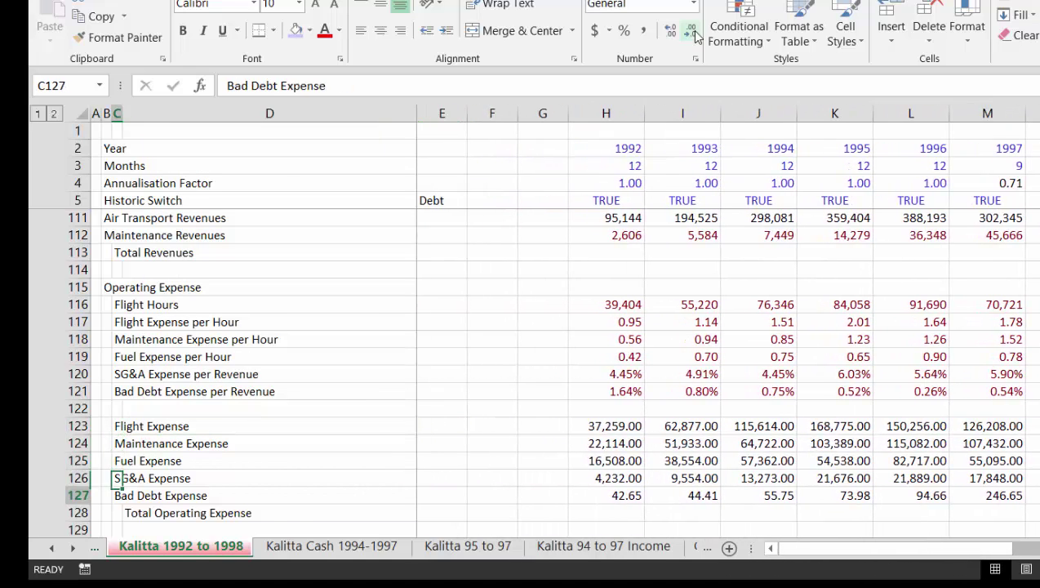
key(Down)
key(Right)
key(Right)
key(Right)
key(Right)
key(Right)
key(Up)
key(Up)
key(Up)
key(Up)
key(Up)
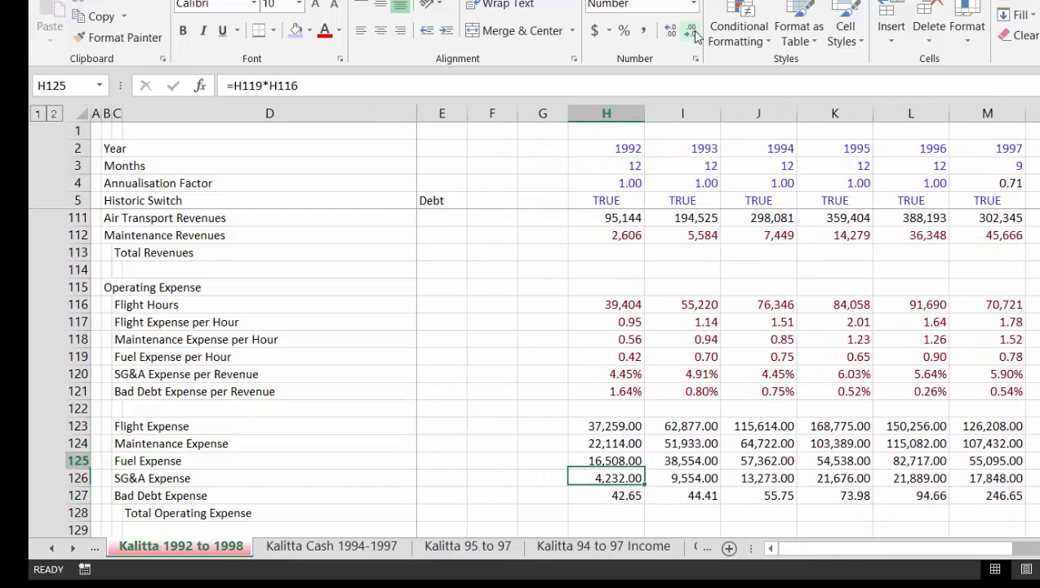
key(shift+Down)
key(shift+Down)
key(shift+Down)
key(shift+Down)
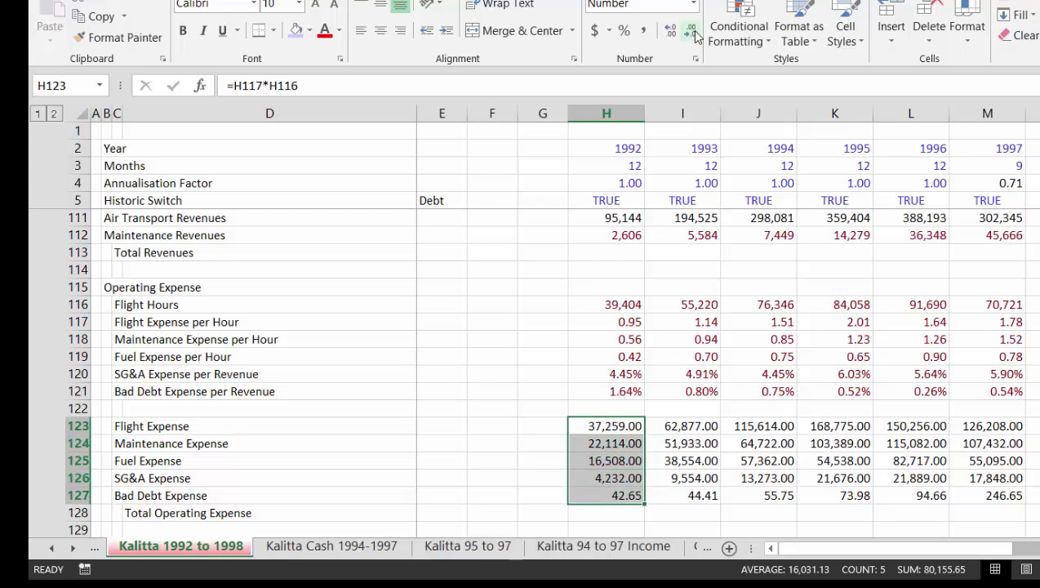
key(ctrl+shift+Right)
key(alt+equal)
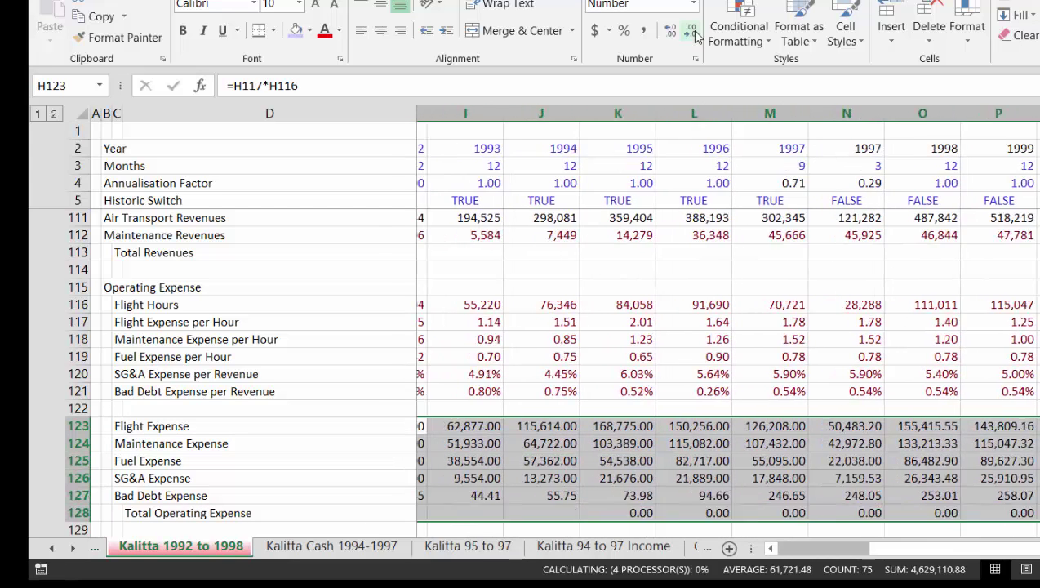
Sum Air Transport and Maintenance Revenues (H111:H112) into the 1992 Total Revenues cell H113 and copy the formula across all years.
key(Up)
key(Left)
key(Left)
key(Up)
key(Up)
key(Up)
key(Up)
key(Up)
key(Up)
key(Up)
key(Up)
key(Up)
key(Up)
key(Up)
key(Up)
key(Up)
key(Up)
key(Up)
key(Up)
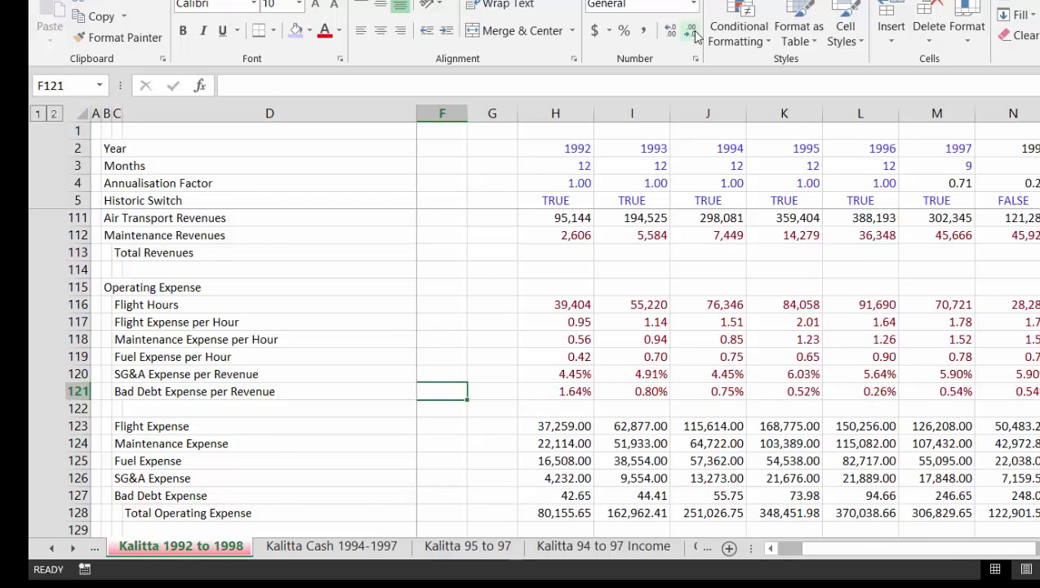
key(Down)
key(Down)
key(Down)
key(Down)
key(Down)
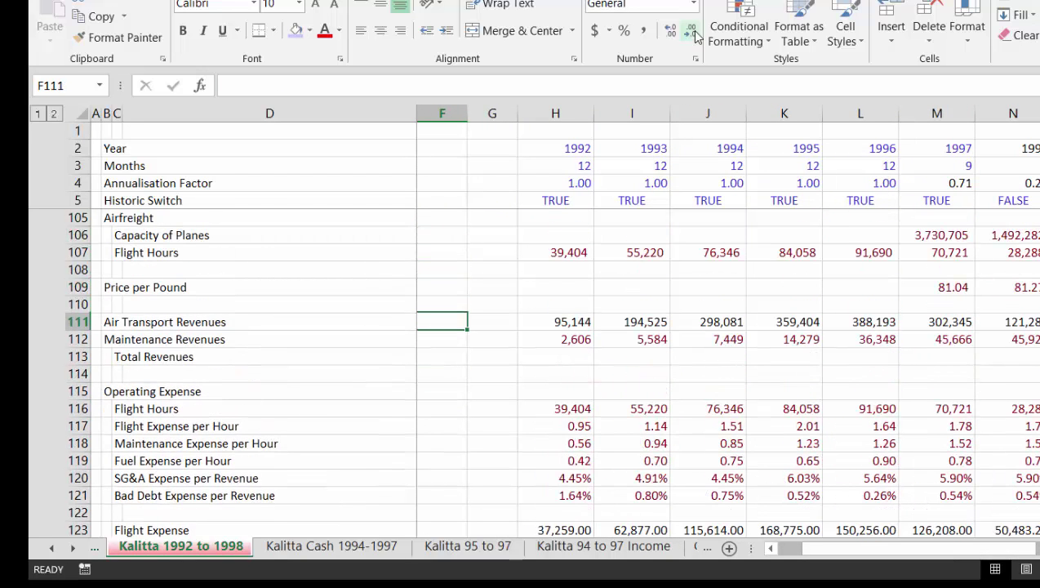
key(Right)
key(Right)
key(shift+Down)
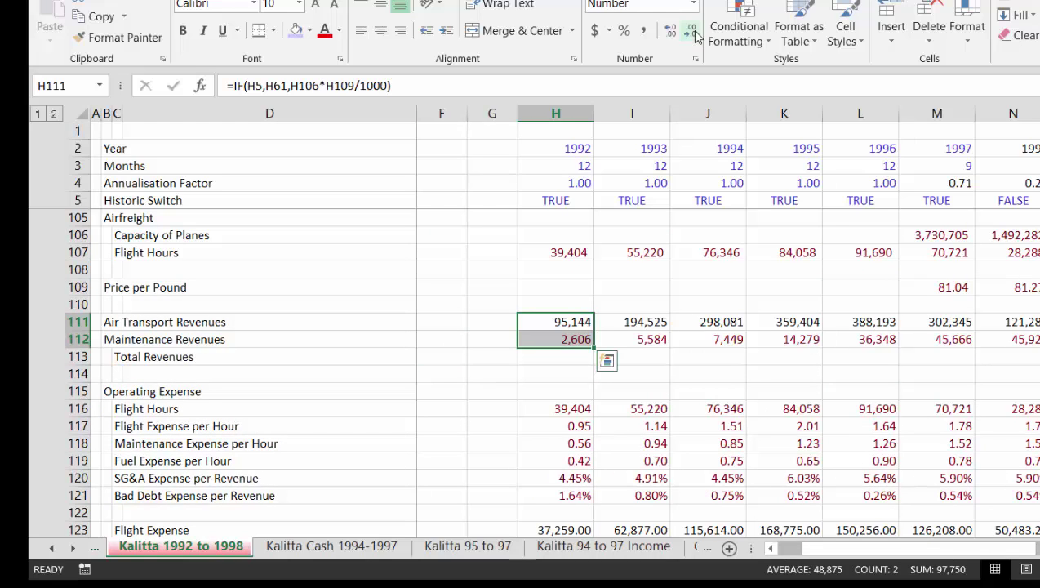
key(alt+equal)
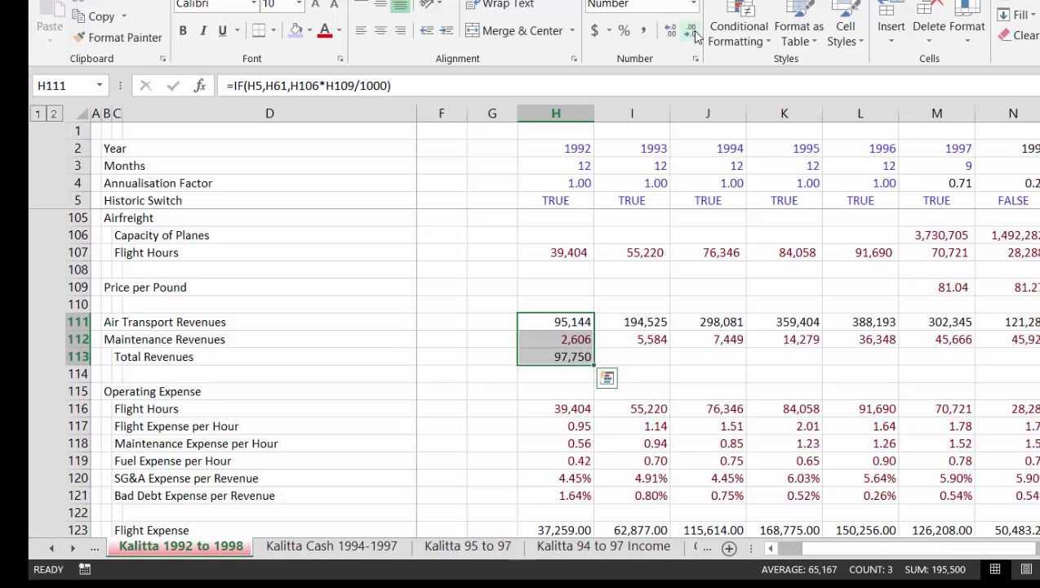
key(Down)
key(Down)
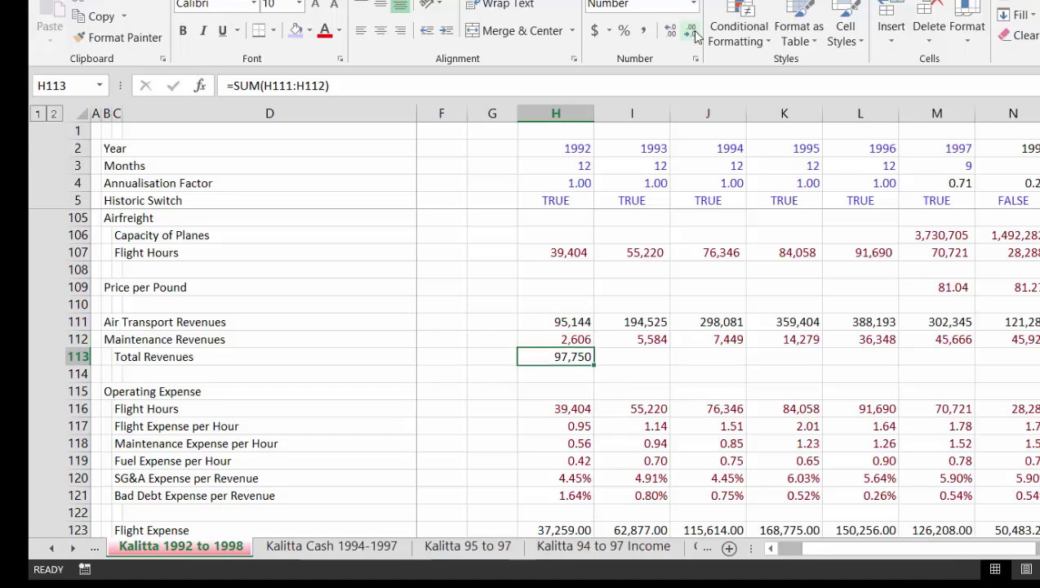
key(ctrl+shift+Right)
key(ctrl+r)
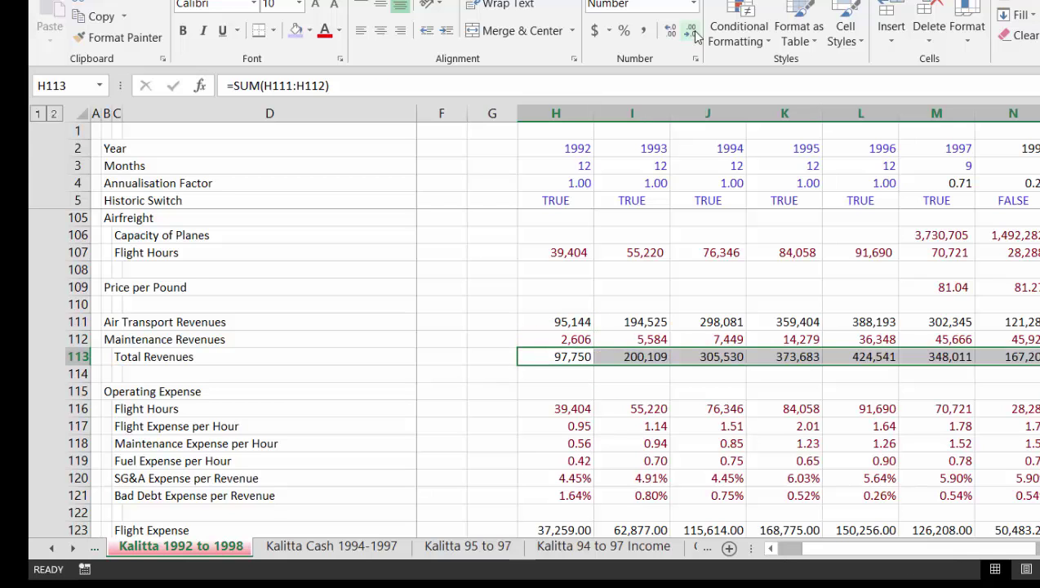
Apply a thin top and thick bottom border to the Total Revenues row 113, from its label across all years.
key(Up)
key(Right)
key(Right)
key(ctrl+Right)
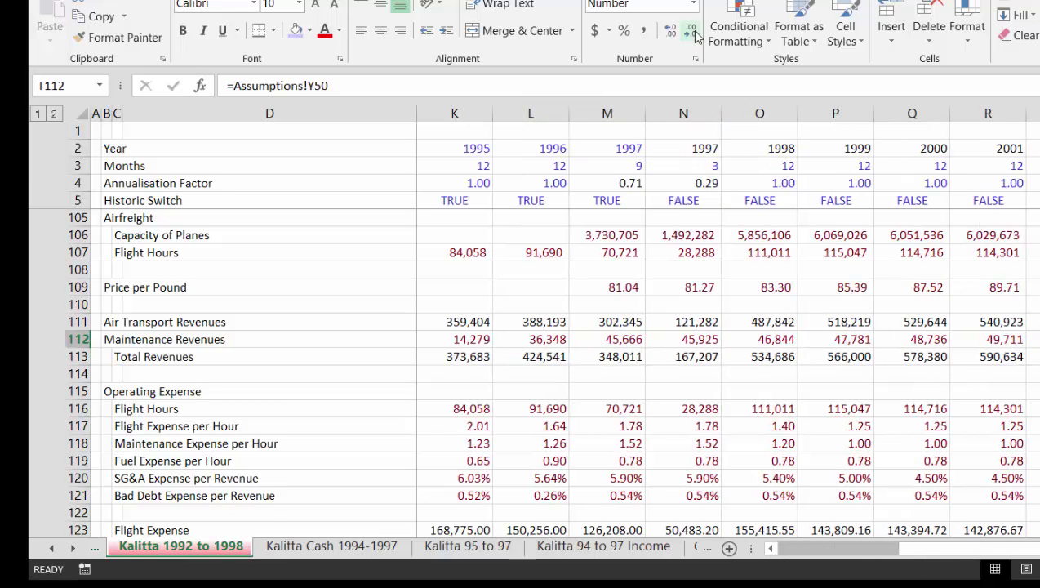
key(Left)
key(Up)
key(Left)
key(ctrl+Left)
key(ctrl+Left)
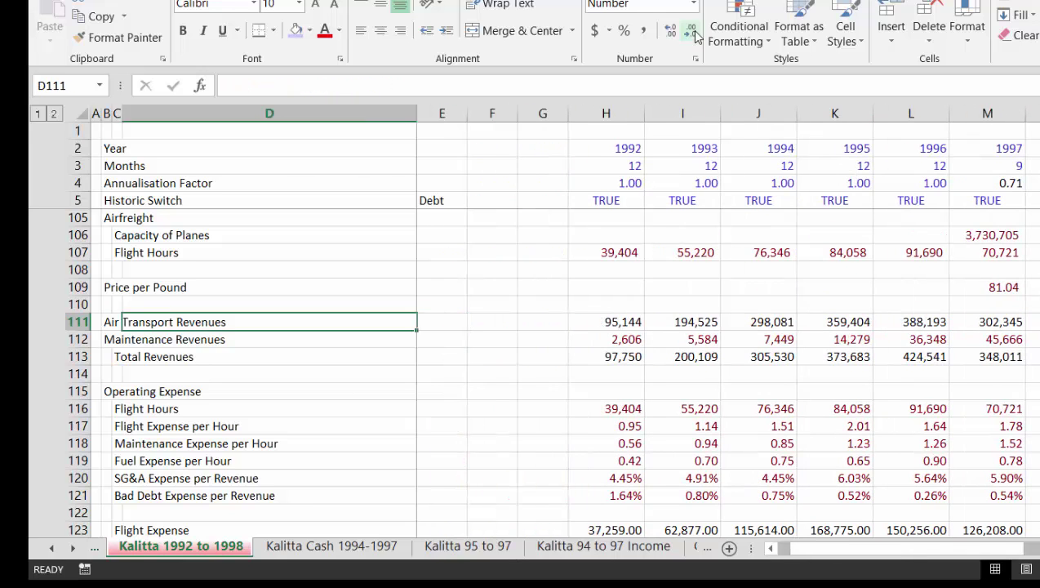
key(ctrl+Left)
key(Down)
key(Down)
key(Down)
key(Down)
key(Down)
key(Down)
key(Down)
key(Down)
key(Down)
key(Down)
key(Down)
key(Down)
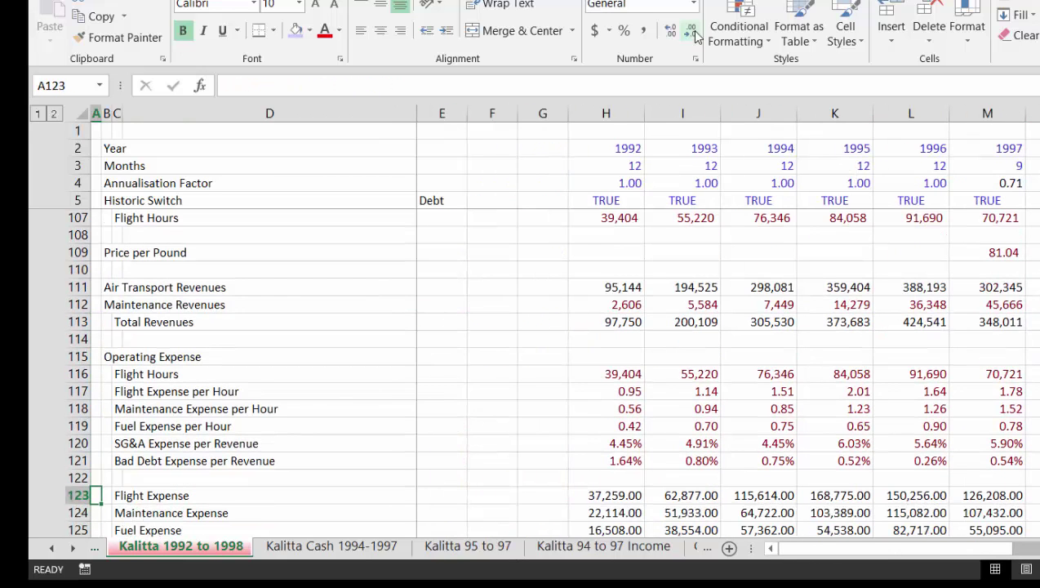
key(Up)
key(Up)
key(Up)
key(Up)
key(Up)
key(Up)
key(Up)
key(Up)
key(Up)
key(Up)
key(Right)
key(Right)
key(ctrl+shift+Right)
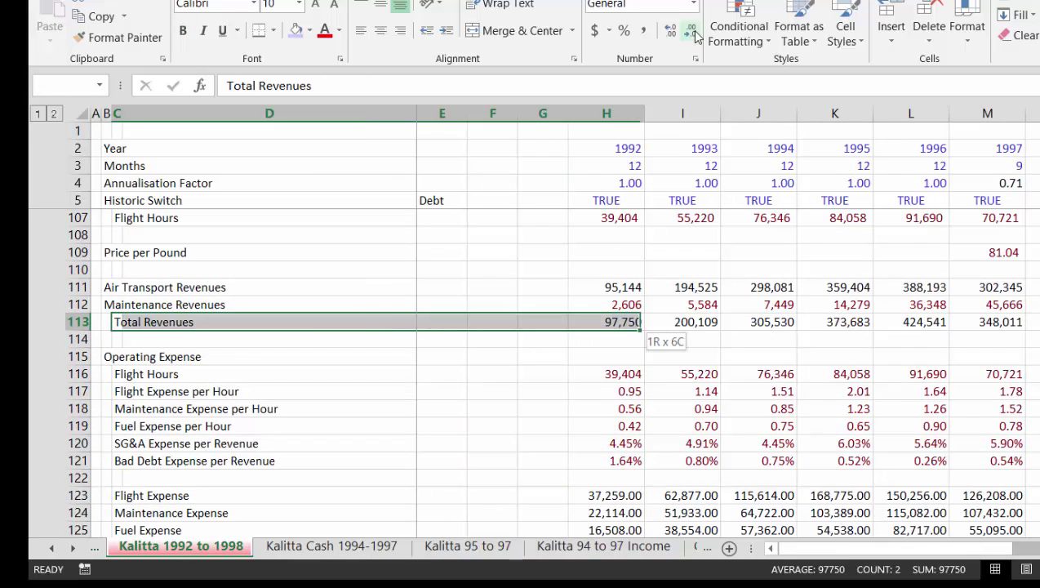
key(ctrl+shift+Right)
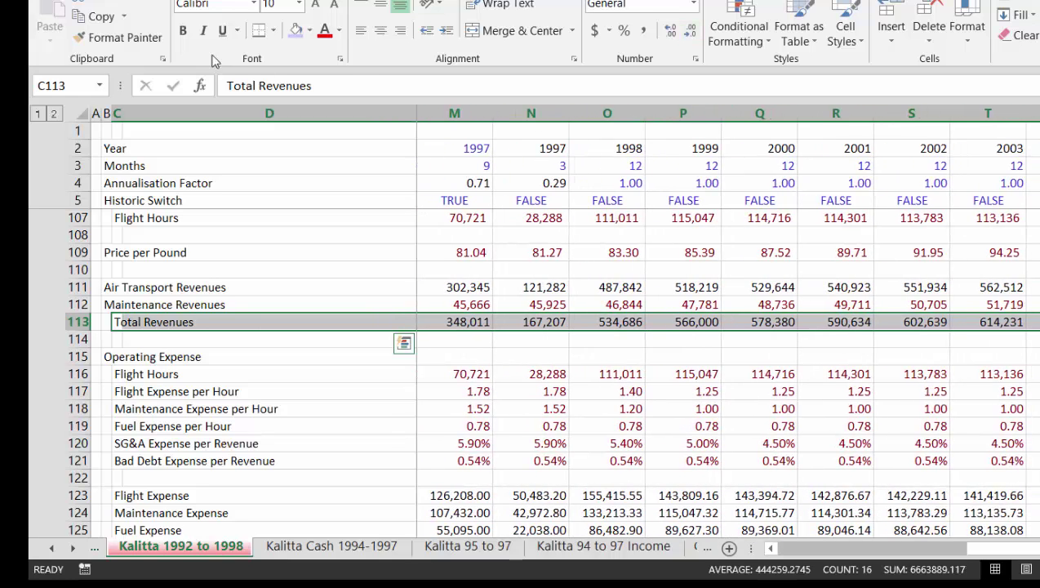
click(261, 37)
Apply the same top and thick bottom border to the Total Operating Expense row 128, from its label across all years.
key(Down)
key(Down)
key(Down)
key(Down)
key(Down)
key(Down)
key(Down)
key(Down)
key(Down)
key(Down)
key(Down)
key(Down)
key(Down)
key(Down)
key(Down)
key(Down)
key(Down)
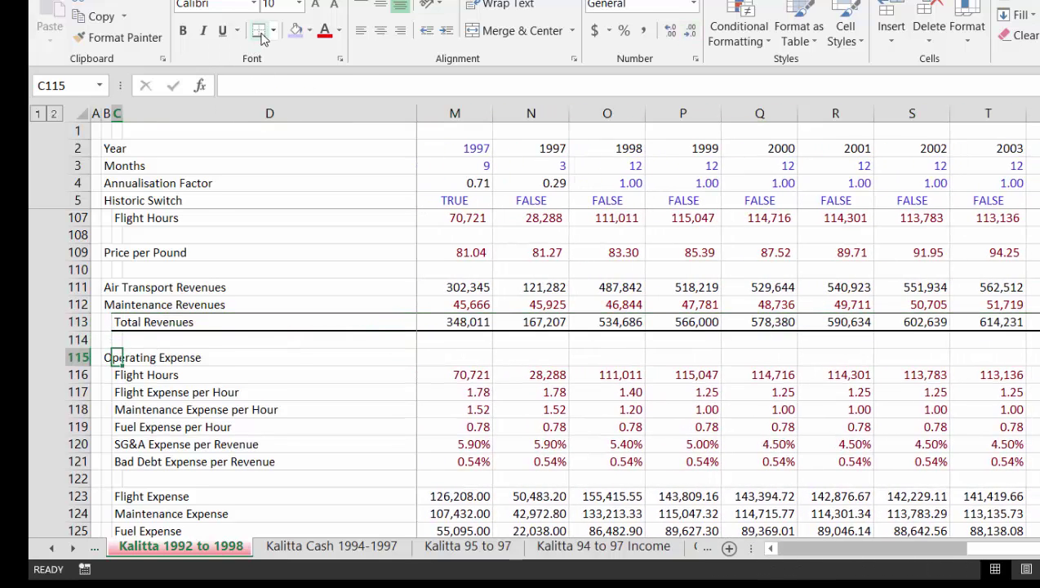
key(Right)
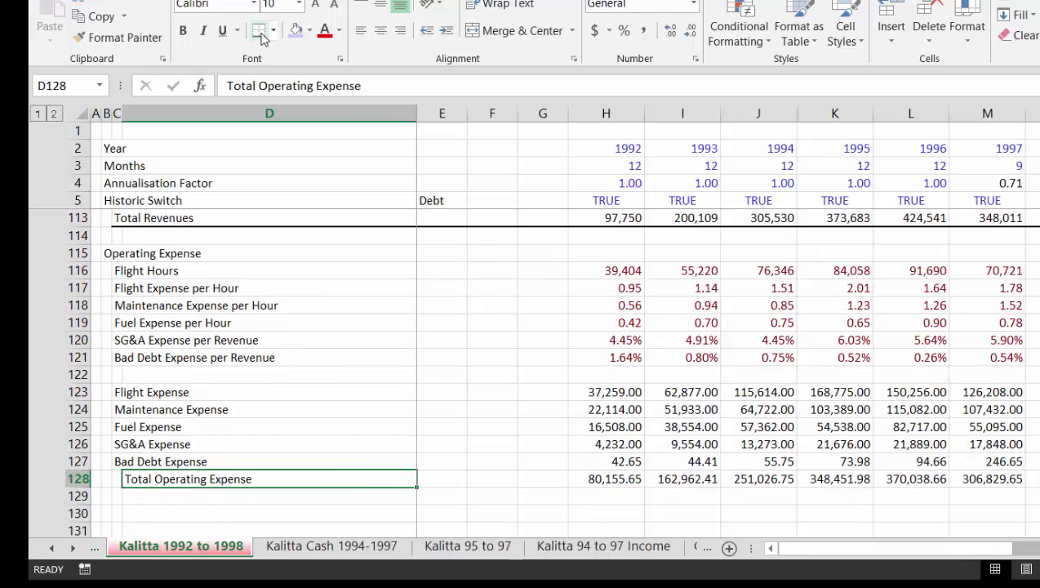
key(ctrl+shift+Right)
key(ctrl+shift+Right)
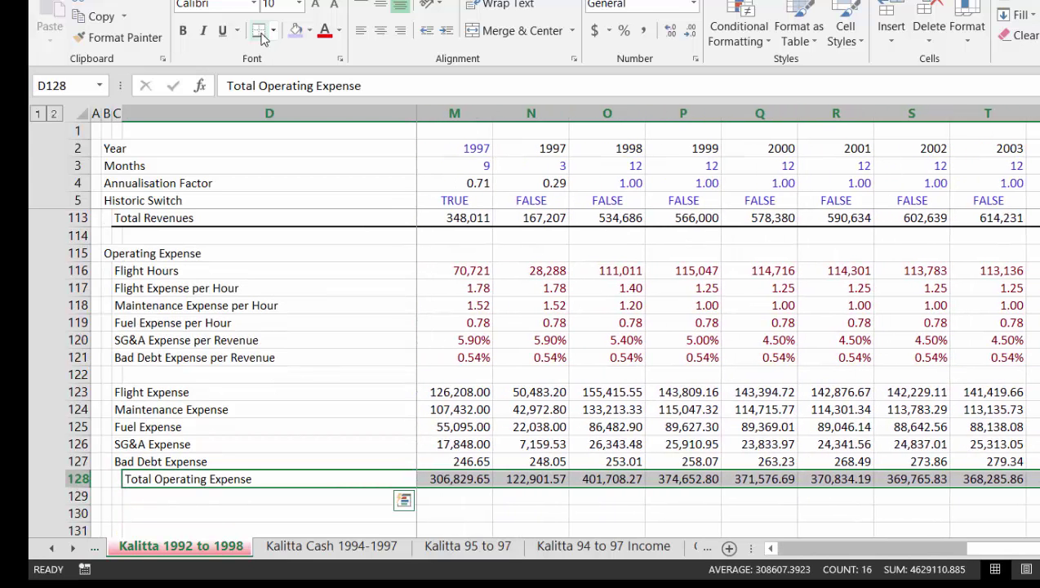
click(261, 36)
Enter the row label EBITDA in C130, below the Total Operating Expense row.
key(Down)
key(Down)
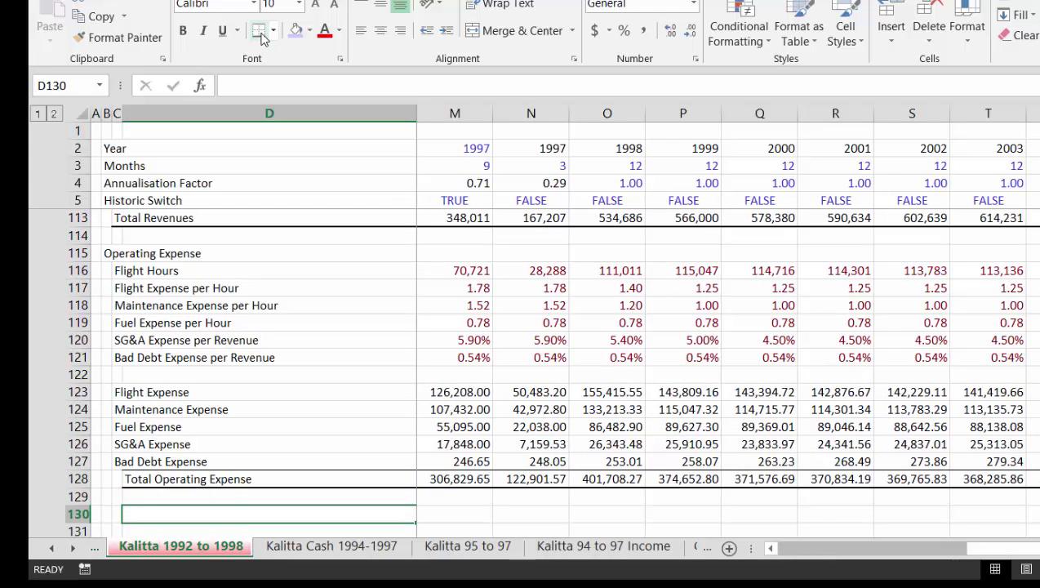
key(Left)
key(Left)
text(E)
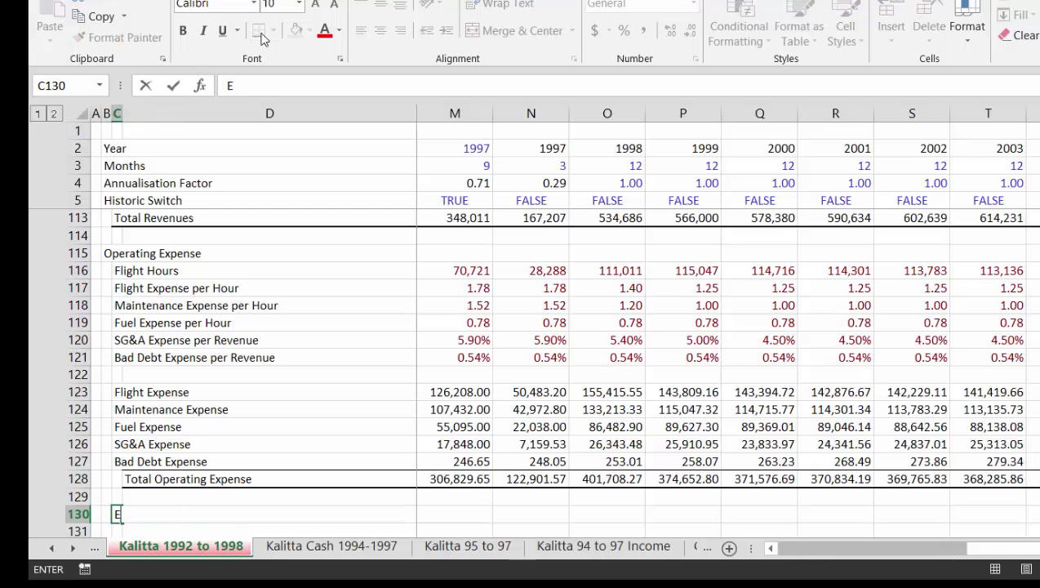
text(BITDA)
key(ctrl+Return)
Calculate 1992 EBITDA in H130 as Total Revenues (H113) minus Total Operating Expense (H128), and copy the formula across all years.
key(Right)
key(Right)
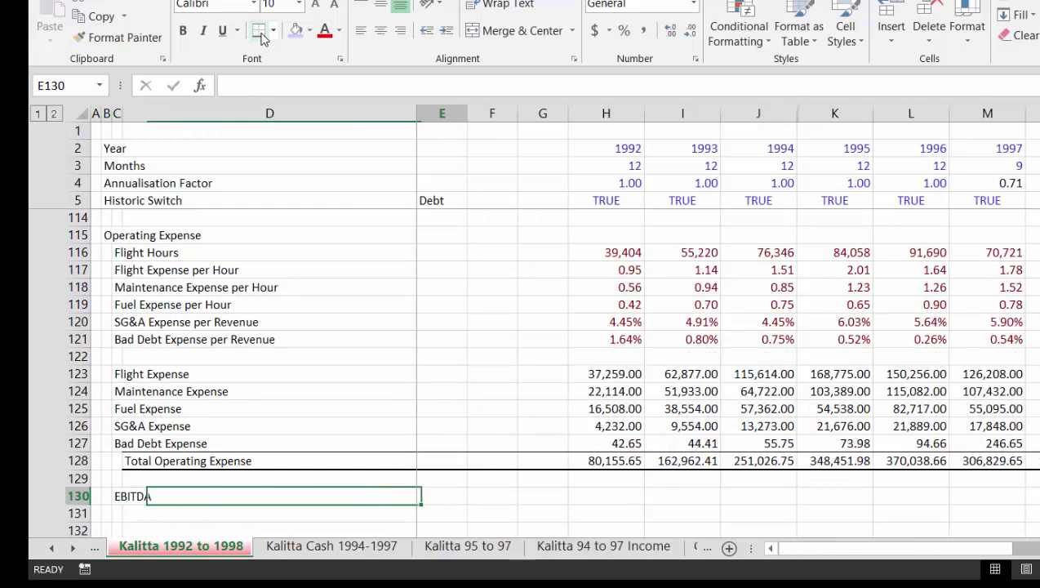
key(Right)
key(Right)
key(Right)
text(=)
key(Up)
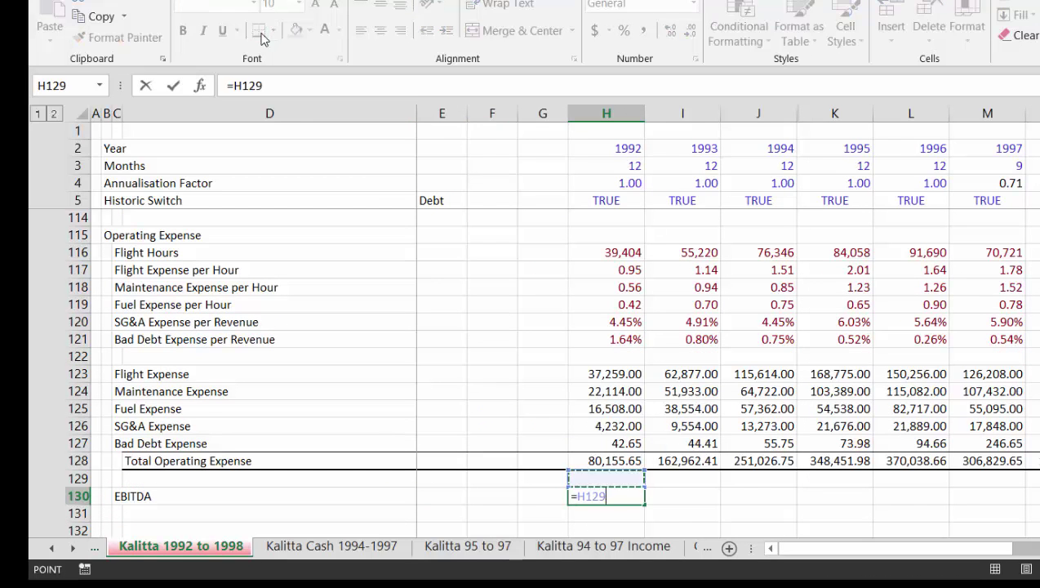
key(Up)
key(Up)
key(Up)
key(Up)
key(Up)
key(Up)
key(Up)
key(Up)
key(Up)
key(Up)
key(Up)
key(Up)
key(Up)
key(Up)
key(Up)
key(Up)
key(Up)
key(Up)
key(Down)
key(Down)
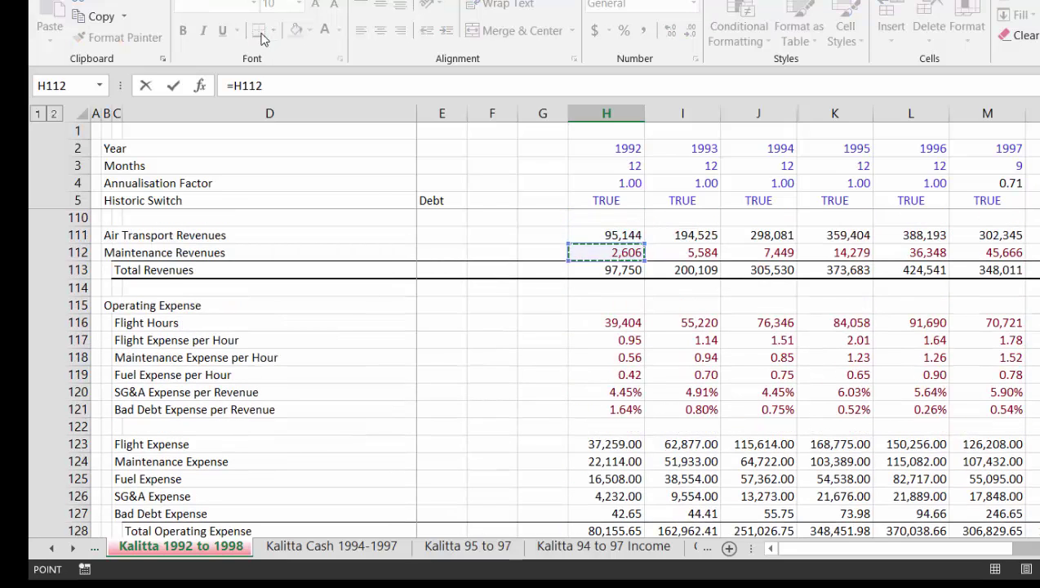
text(-)
key(Up)
key(Up)
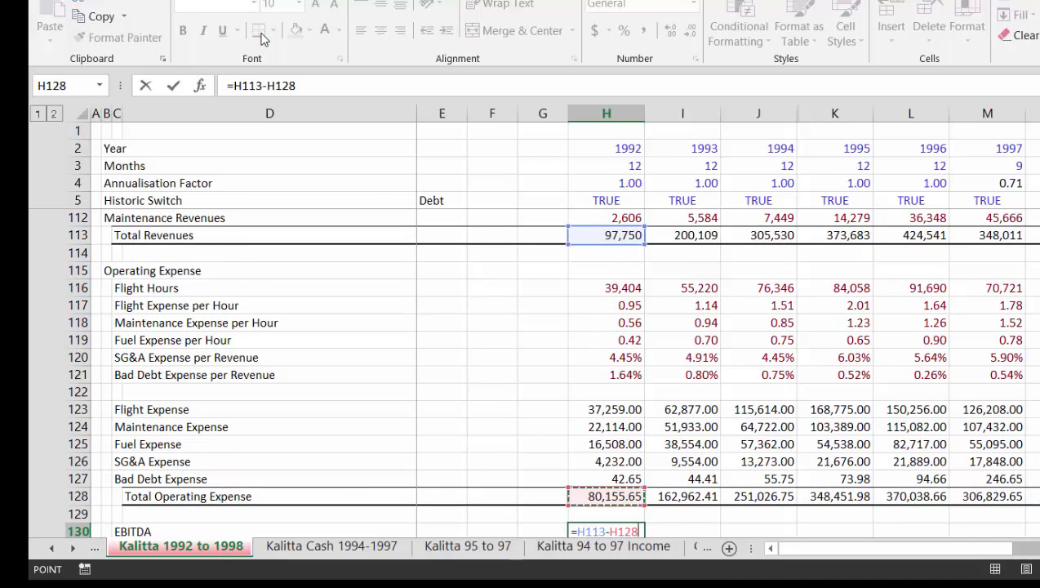
key(Return)
key(Up)
key(ctrl+shift+Right)
key(ctrl+r)
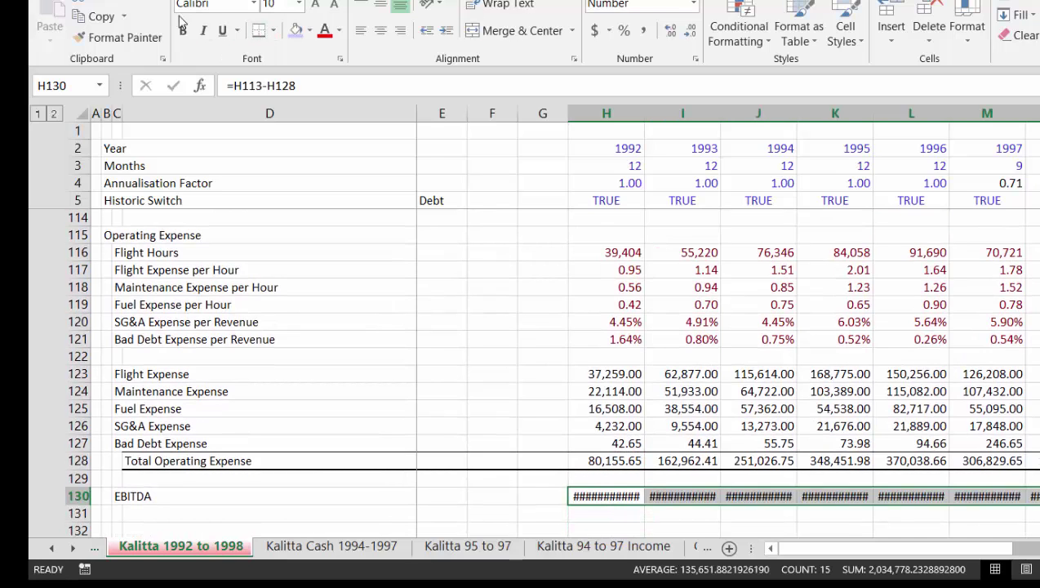
Format the EBITDA values in row 130 with two decimals across all years.
click(689, 36)
click(689, 36)
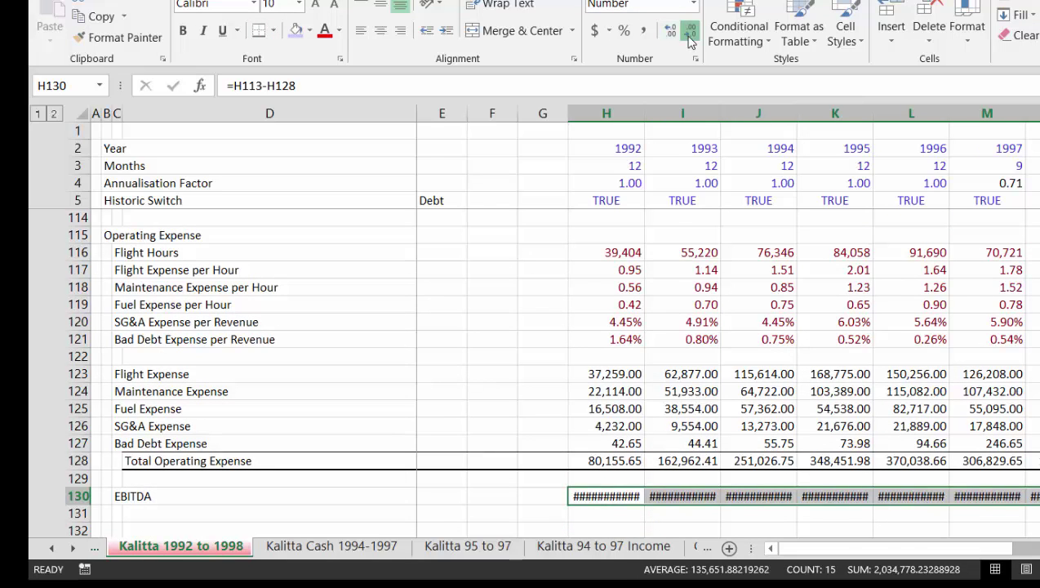
click(689, 36)
click(690, 36)
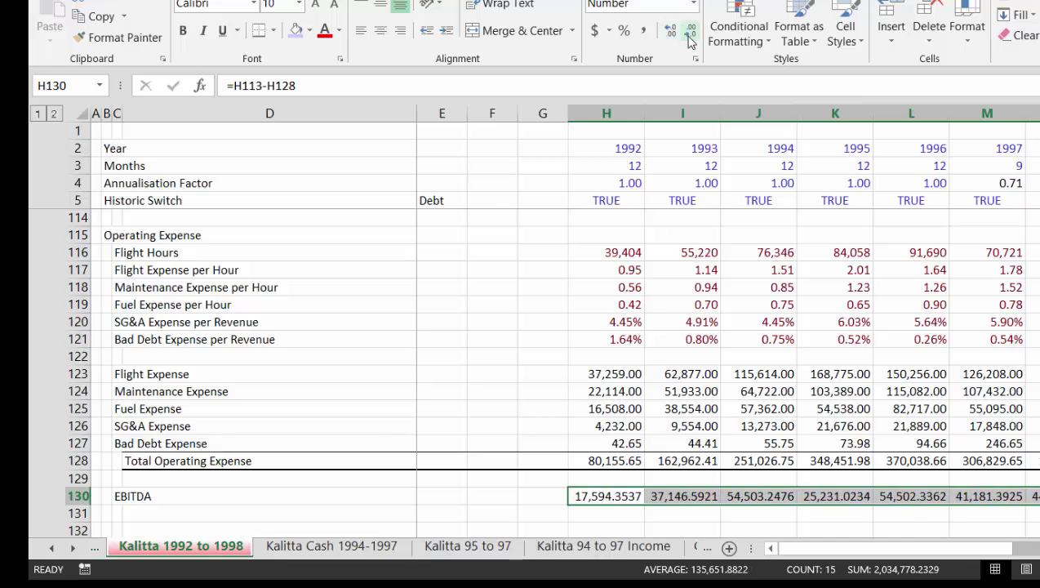
click(690, 36)
click(689, 36)
click(689, 36)
click(689, 36)
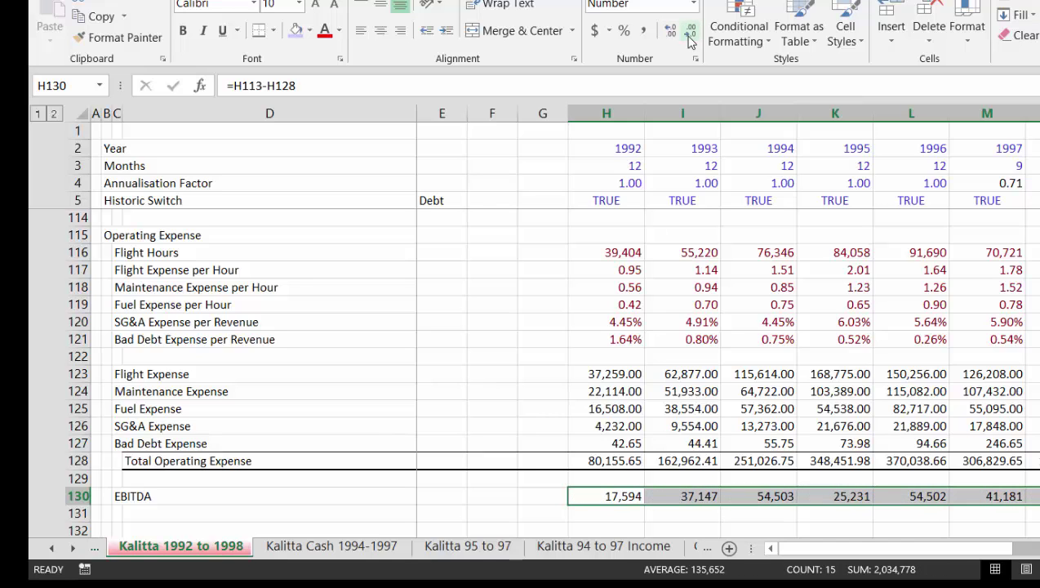
key(ctrl+z)
key(ctrl+z)
Enter the row label Test in C131, directly below EBITDA.
key(Left)
key(Down)
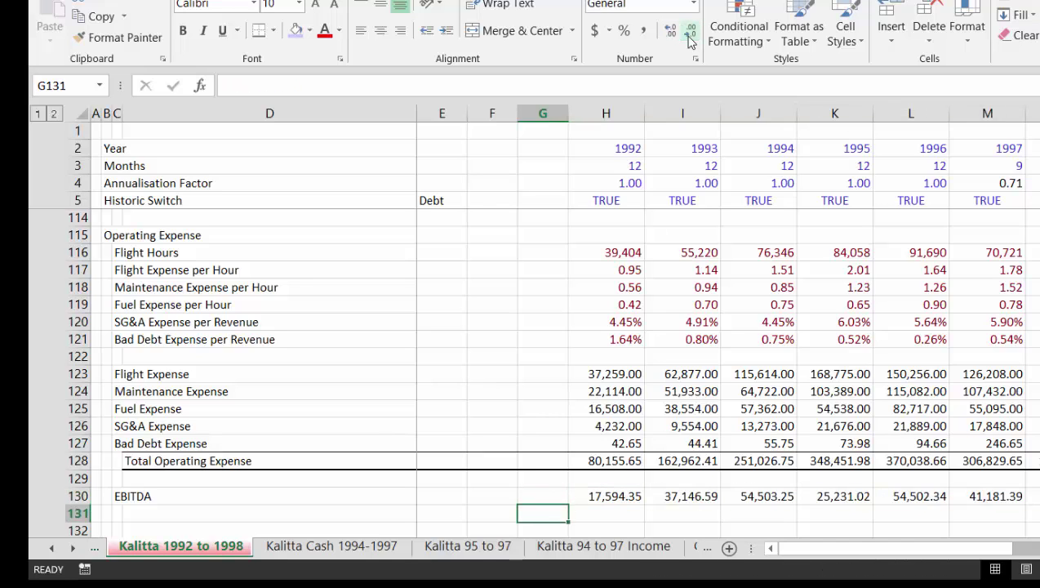
key(Left)
key(Left)
key(Left)
key(Left)
key(Left)
text(T)
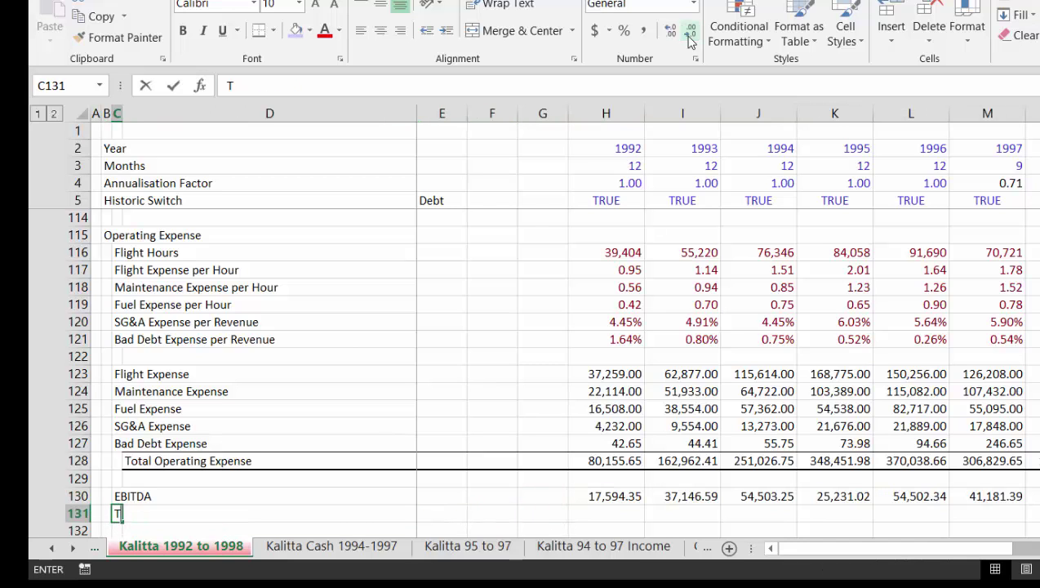
text(est)
key(Return)
key(Right)
key(Right)
key(Right)
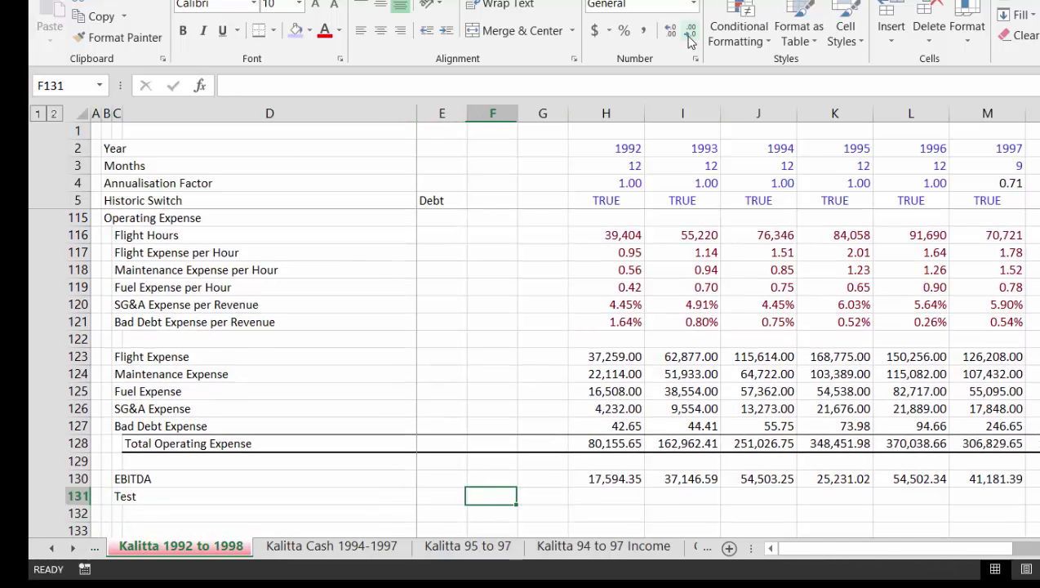
Replace the Test label in C131, directly below EBITDA, with Computed EBITDA.
key(Right)
key(Right)
key(Down)
key(Down)
key(Down)
key(Down)
key(Down)
key(Down)
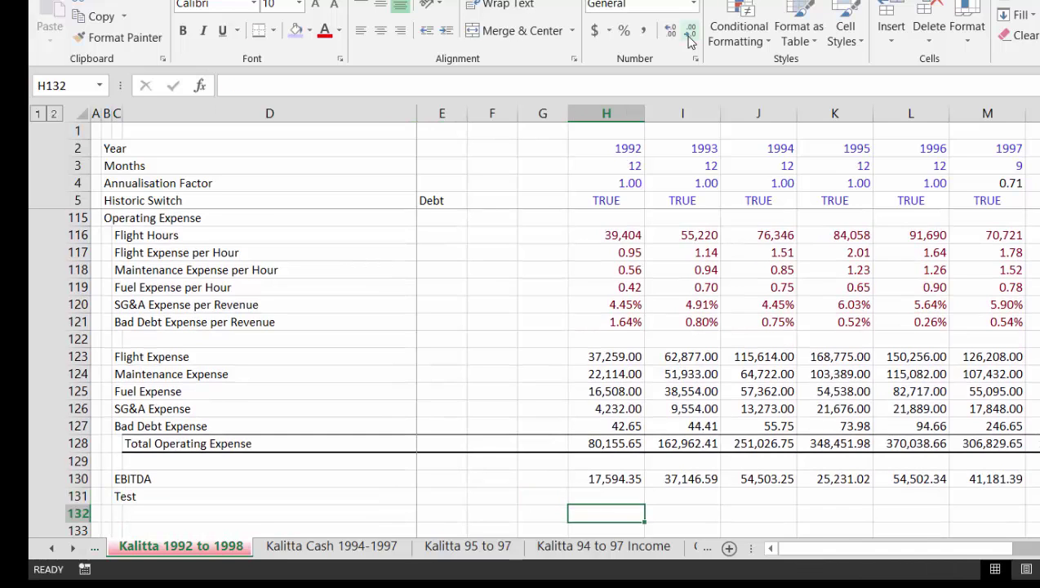
key(Up)
key(Up)
key(Up)
key(Up)
key(Down)
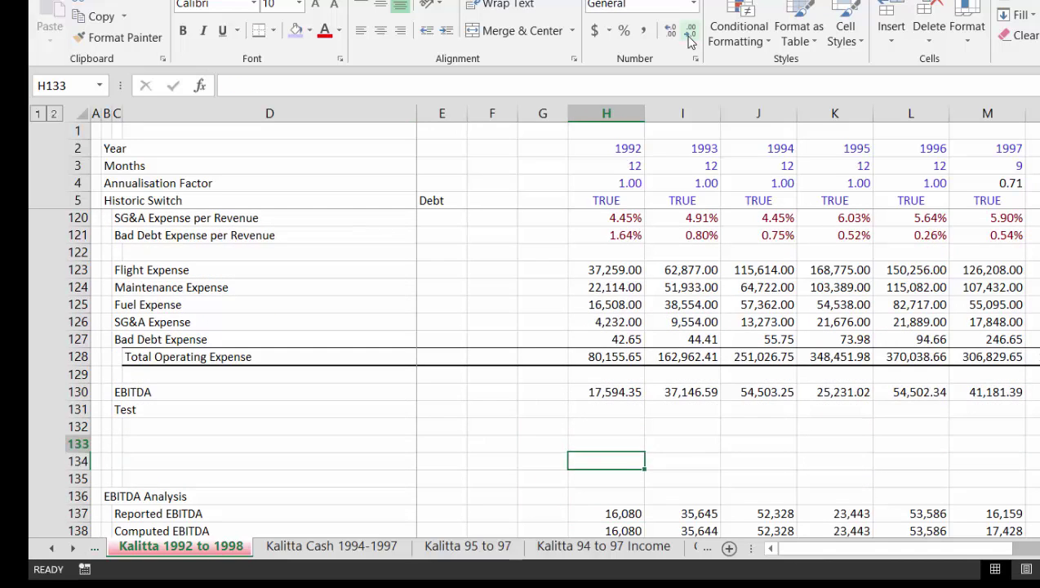
key(Up)
key(Left)
key(Left)
key(Up)
key(Up)
key(Left)
key(Left)
key(Left)
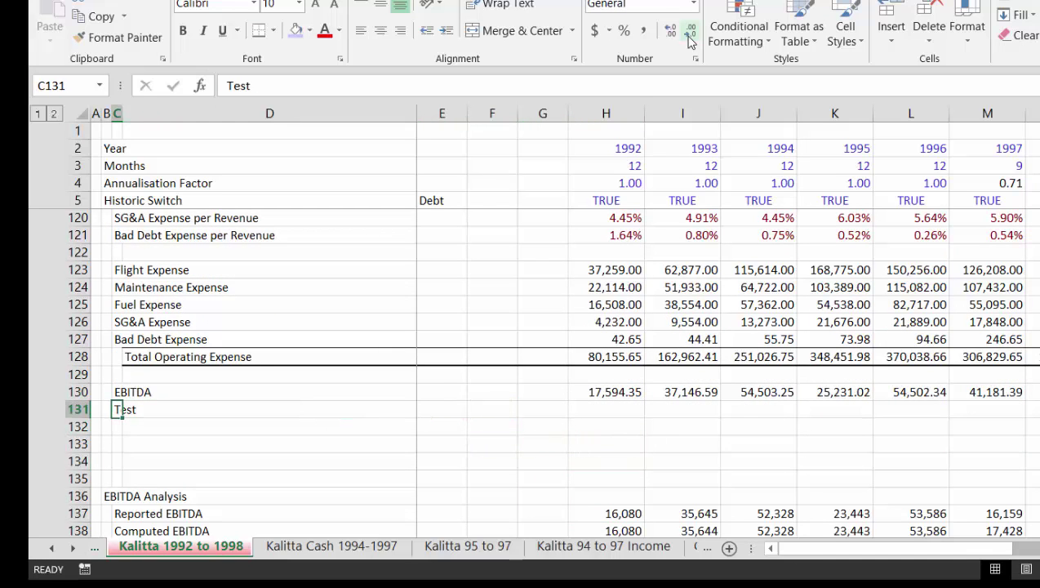
text(Computed)
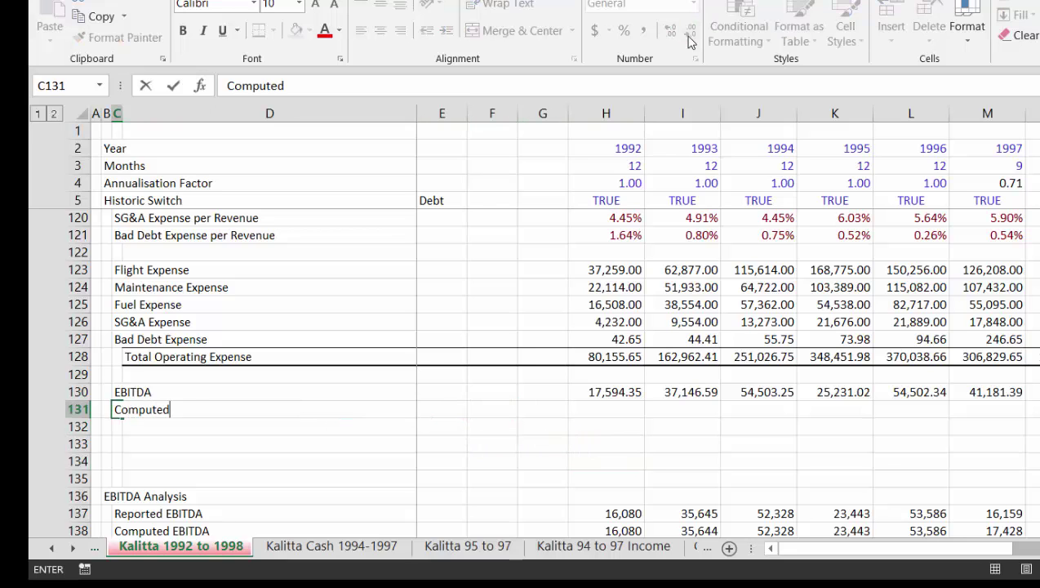
text( EBITDA)
key(Return)
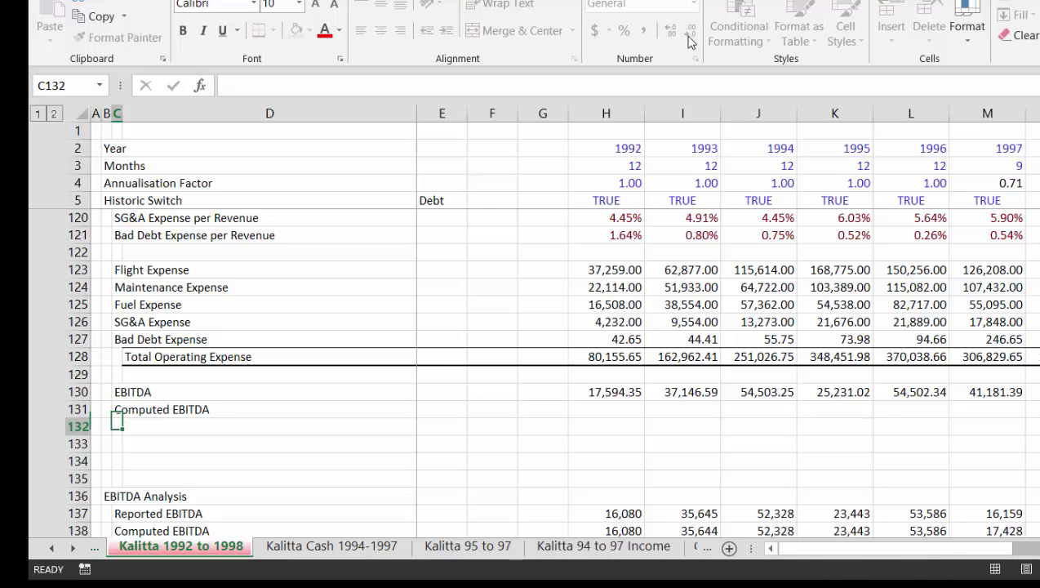
key(Up)
key(Right)
key(Right)
key(Right)
key(Right)
key(Right)
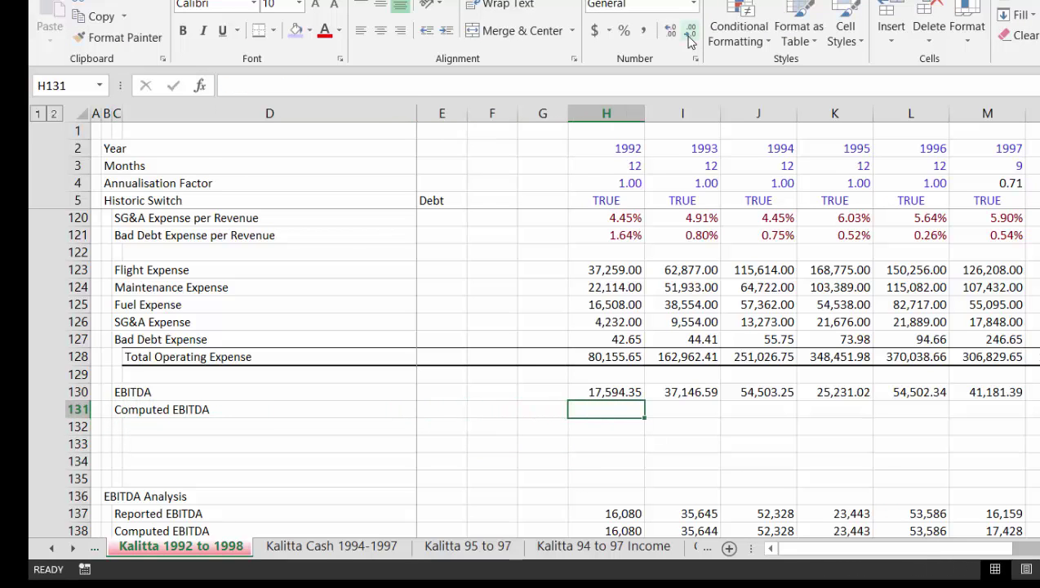
text(=)
key(Up)
key(Up)
key(Up)
key(Up)
key(Up)
key(Up)
key(Up)
key(Up)
key(Up)
key(Up)
key(Up)
key(Up)
key(Up)
key(Up)
key(Up)
key(Up)
key(Up)
key(Up)
key(Up)
key(Up)
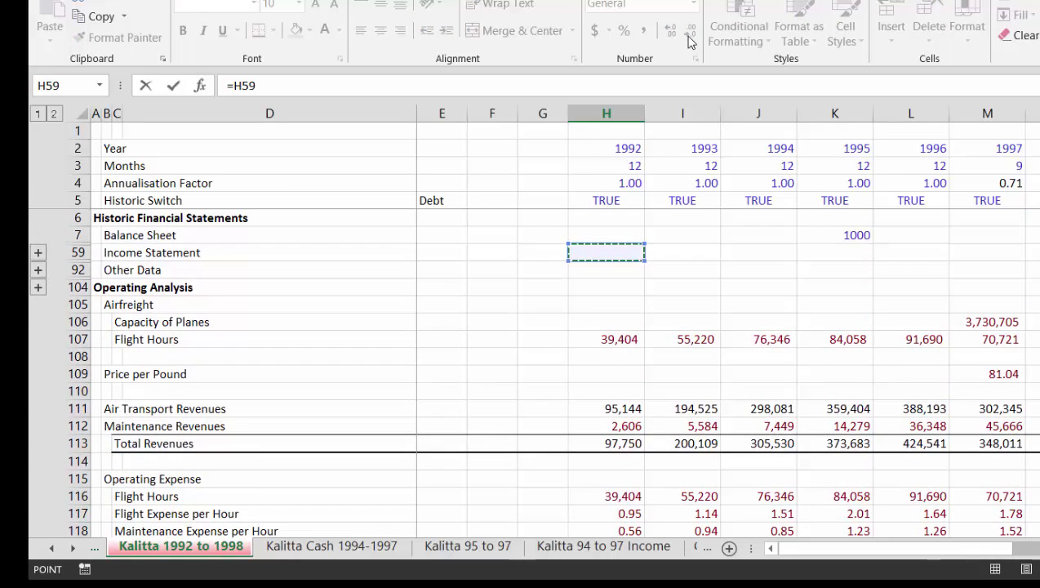
key(Escape)
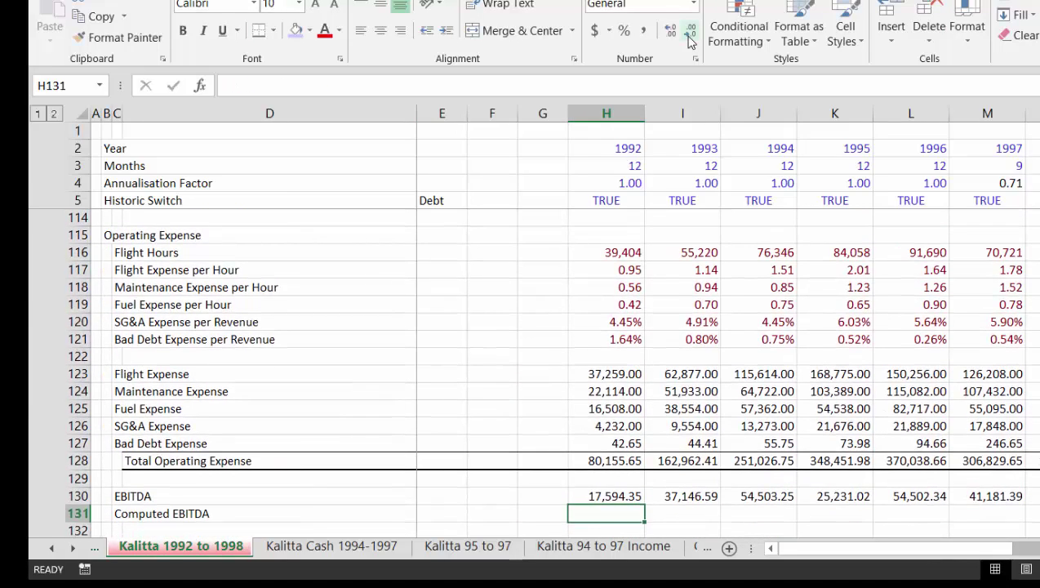
Expand the grouped Balance Sheet rows in the Historic Financial Statements section.
key(Up)
key(Up)
key(Up)
key(Up)
key(Up)
key(Up)
key(Up)
key(Up)
key(Up)
key(Up)
key(Up)
key(Up)
key(Up)
key(Up)
key(Up)
key(Up)
key(Up)
key(Up)
key(Up)
key(Up)
key(Up)
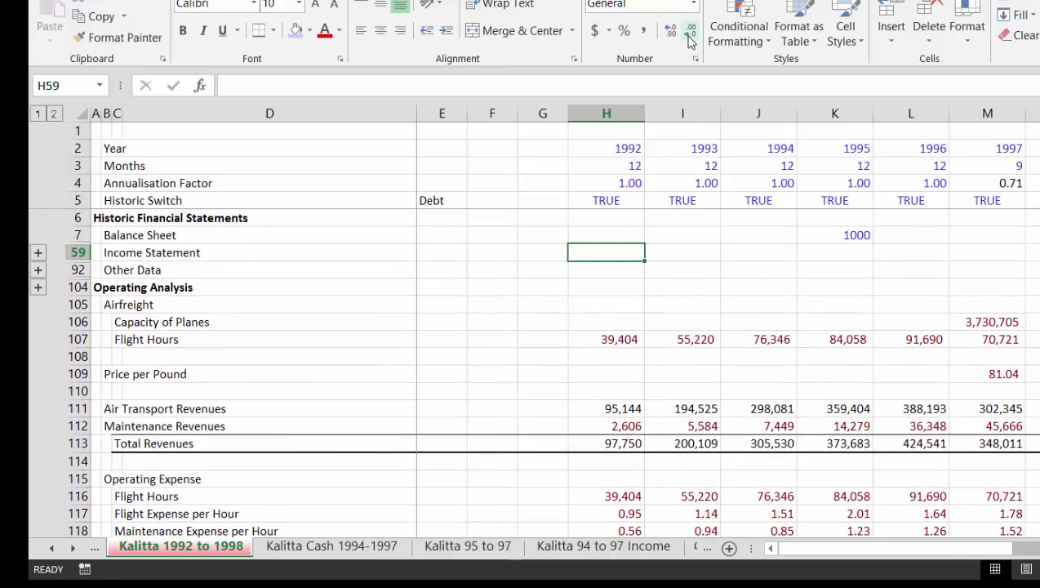
click(37, 254)
scroll(37, 261, down, 12)
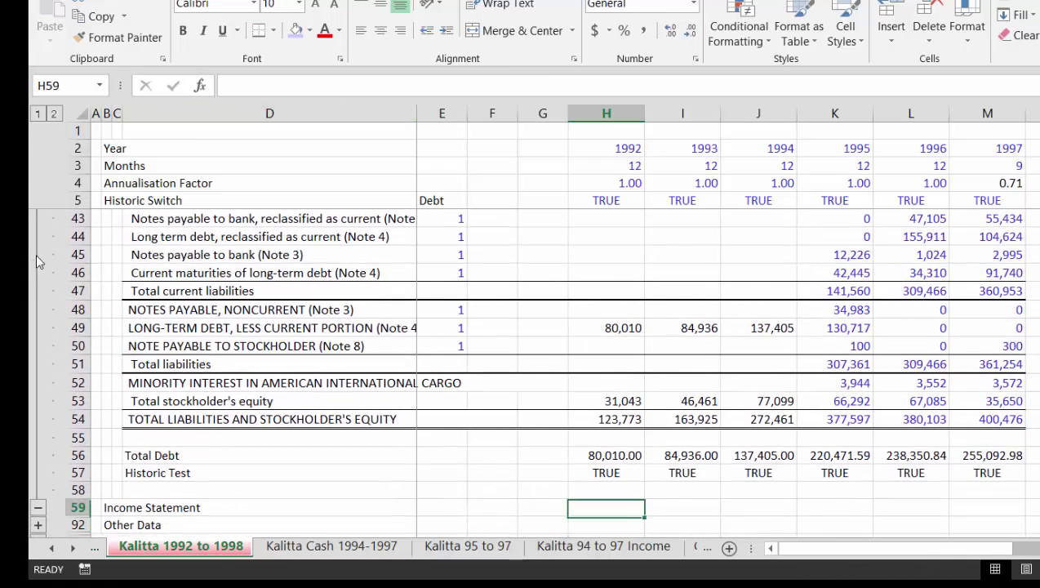
Look through the expanded Balance Sheet rows and on to the Operating Analysis section for the historic EBITDA source.
key(Down)
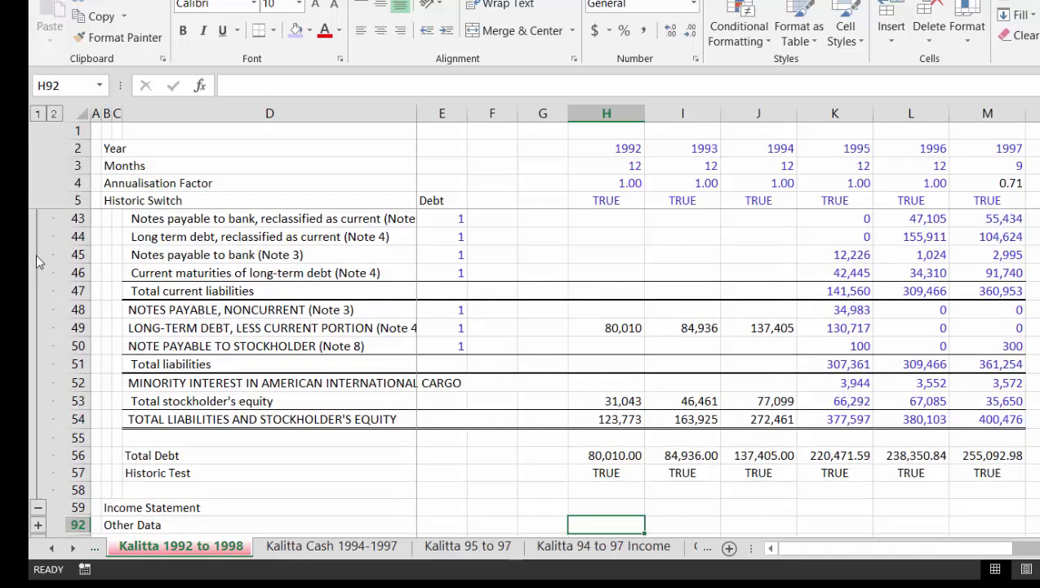
key(Up)
key(Up)
key(Up)
key(Up)
key(Up)
key(Up)
key(Up)
key(Up)
key(Up)
key(Up)
key(Up)
key(Up)
key(Up)
key(Up)
key(Up)
key(Up)
key(Up)
key(Up)
key(Up)
key(Up)
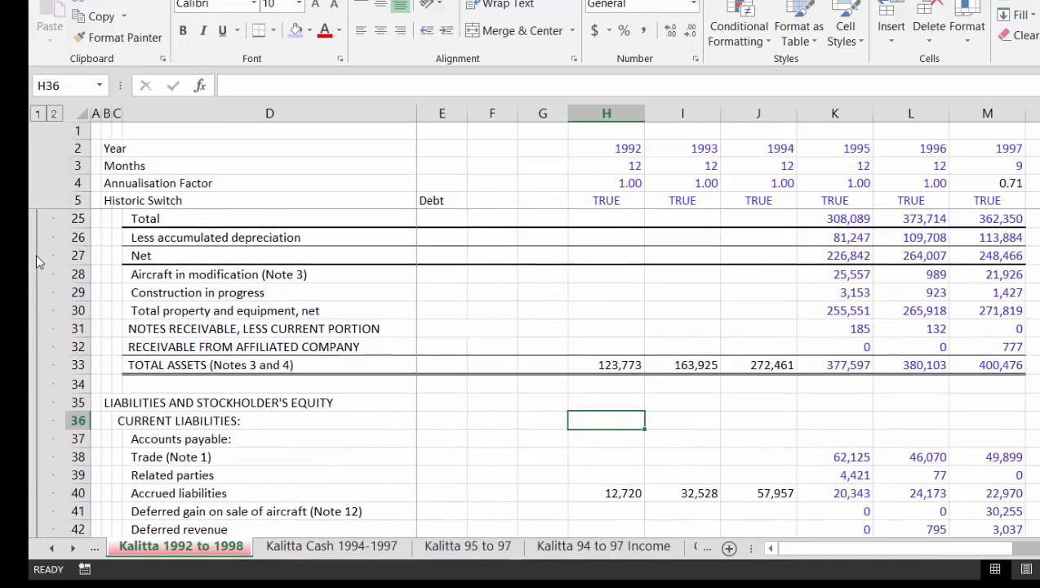
key(Down)
key(Down)
key(Down)
key(Down)
key(Down)
key(Down)
key(Down)
key(Down)
key(Down)
key(Down)
key(Down)
key(Down)
key(Down)
key(Down)
key(Down)
key(Down)
key(Down)
key(Down)
key(Down)
key(Down)
Expand the grouped Income Statement rows between the Income Statement and Other Data headings.
key(Up)
key(Up)
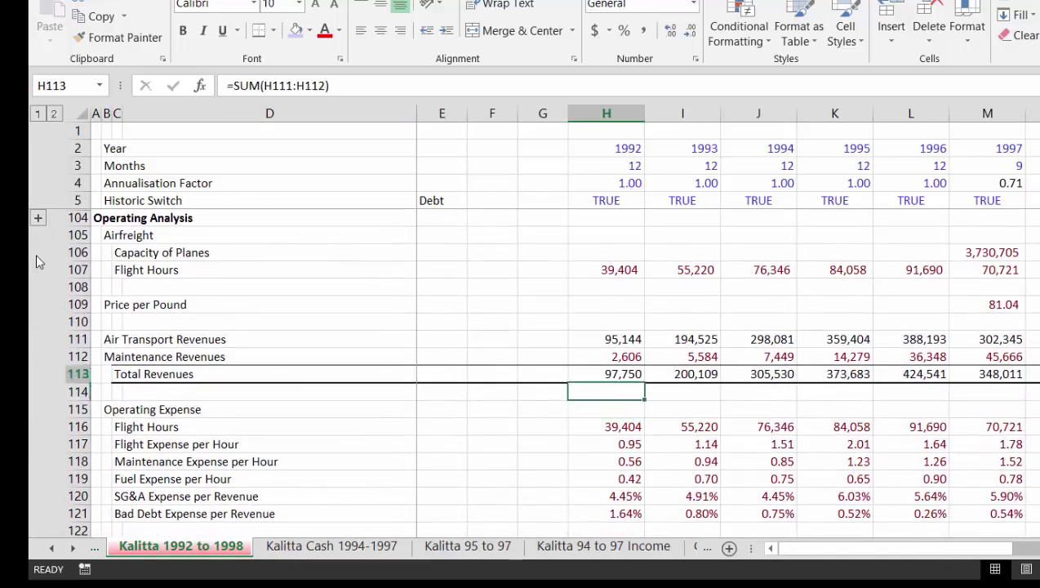
key(Up)
key(Up)
key(Up)
key(Up)
key(Up)
key(Up)
key(Up)
key(Up)
key(Up)
key(Up)
key(Up)
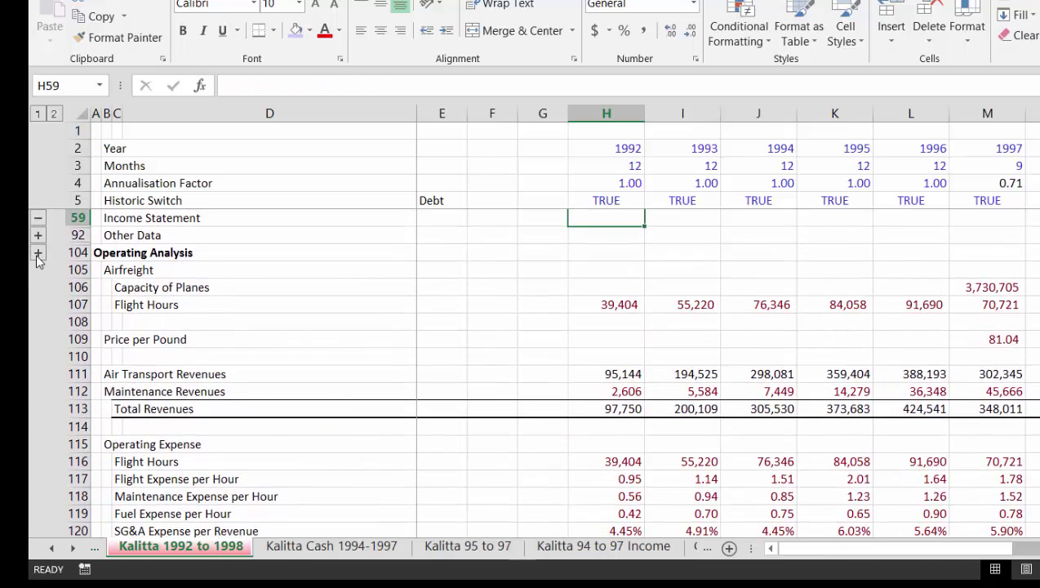
click(38, 237)
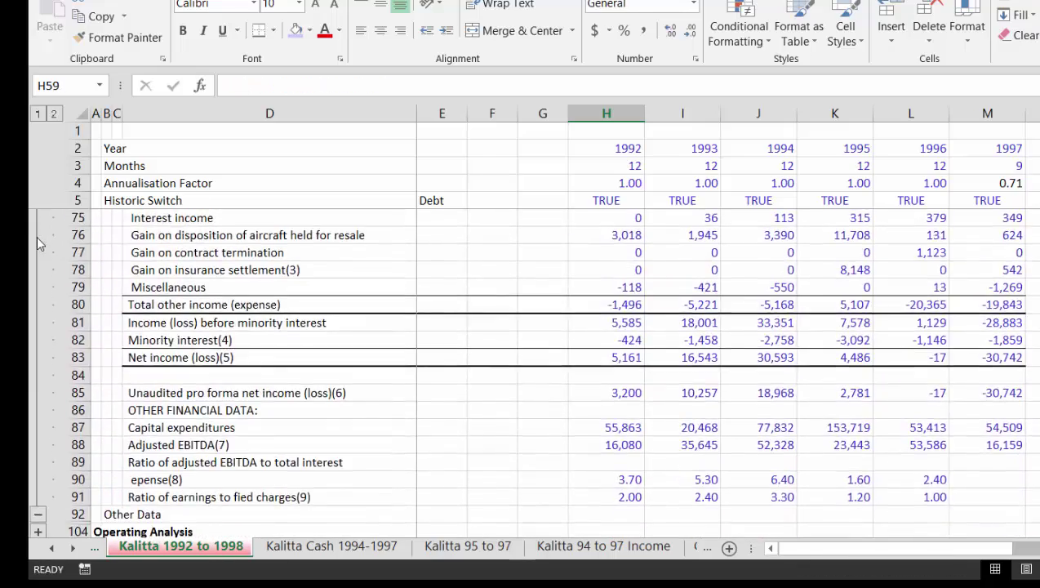
Calculate the 1992 Computed EBITDA in H131 as income from operations plus depreciation, using =H72+H68.
key(Down)
key(Down)
key(Down)
key(Down)
key(Down)
key(Down)
key(Down)
key(Down)
key(Down)
key(Down)
key(Down)
key(Down)
key(Down)
key(Down)
key(Down)
key(Down)
key(Down)
key(Down)
key(Down)
key(Down)
key(Down)
key(Down)
key(Down)
key(Down)
key(Down)
key(Down)
key(Down)
key(Down)
key(Down)
key(Down)
key(Down)
key(Down)
key(Down)
key(Down)
key(Down)
key(Down)
key(Down)
key(Down)
key(Down)
key(Down)
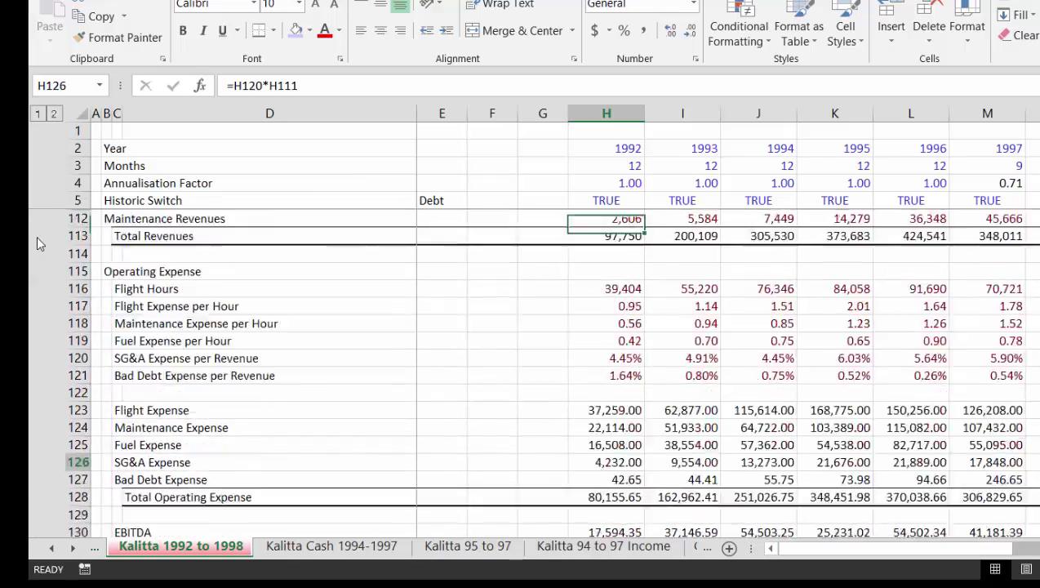
key(Down)
key(Down)
key(Down)
key(Down)
key(Down)
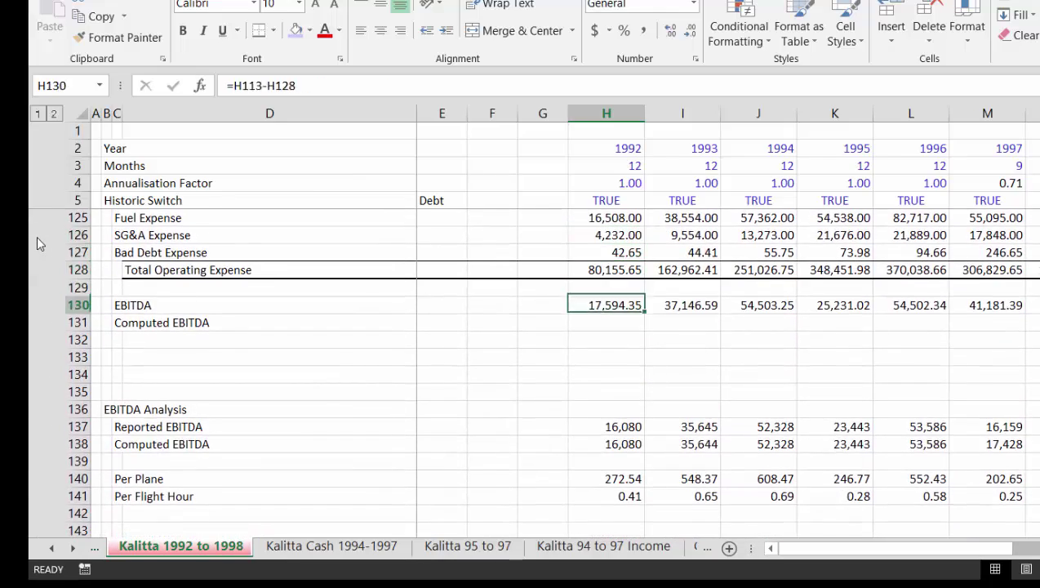
text(=)
key(Up)
key(Up)
key(Up)
key(Up)
key(Up)
key(Up)
key(Up)
key(Up)
key(Up)
key(Up)
key(Up)
key(Up)
key(Up)
key(Up)
key(Up)
key(Up)
key(Up)
key(Up)
key(Up)
key(Up)
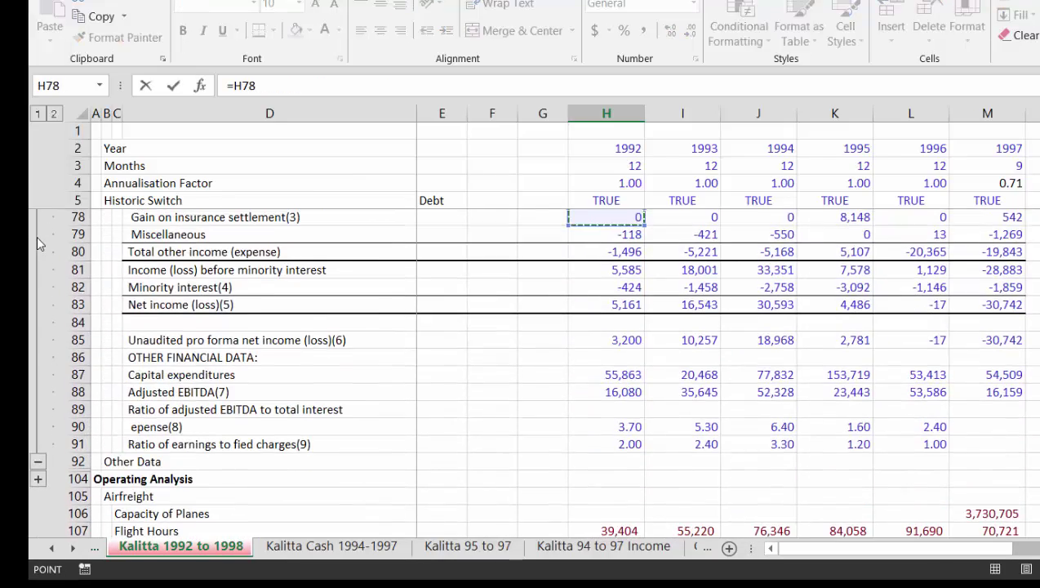
key(Up)
key(Up)
key(Up)
key(Up)
key(Up)
key(Up)
key(Up)
key(Up)
key(Up)
key(Up)
key(Up)
key(Up)
key(Up)
key(Up)
key(Up)
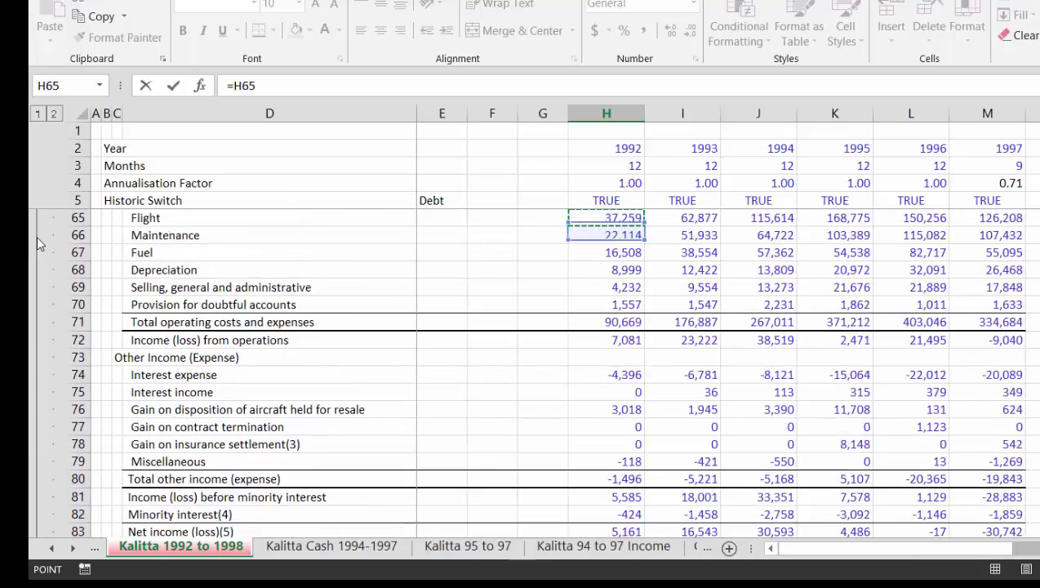
key(Down)
key(Down)
key(Down)
key(Down)
key(Down)
key(Down)
key(Down)
key(Down)
key(Down)
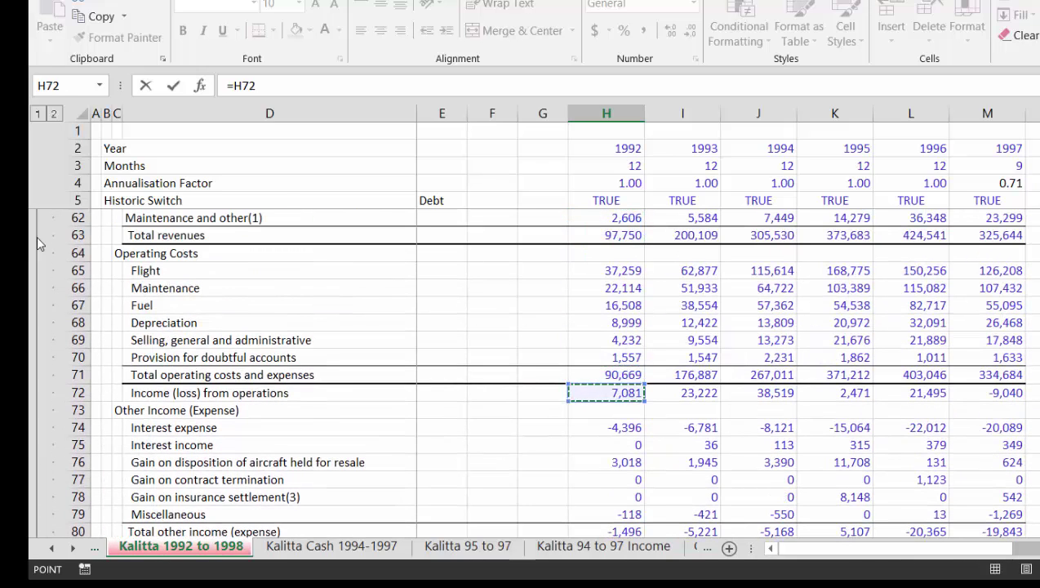
text(+)
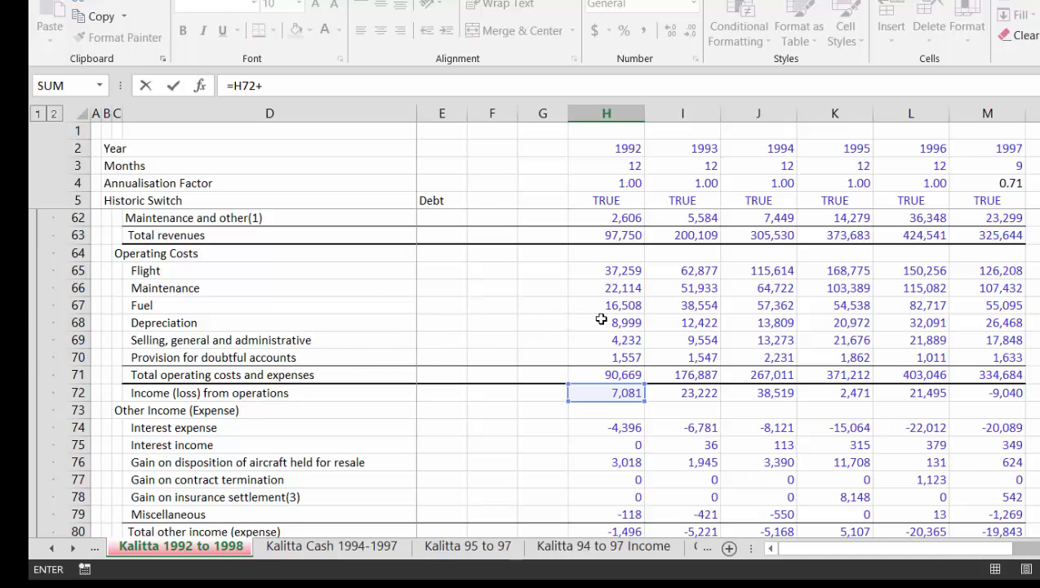
click(601, 319)
key(Return)
key(Up)
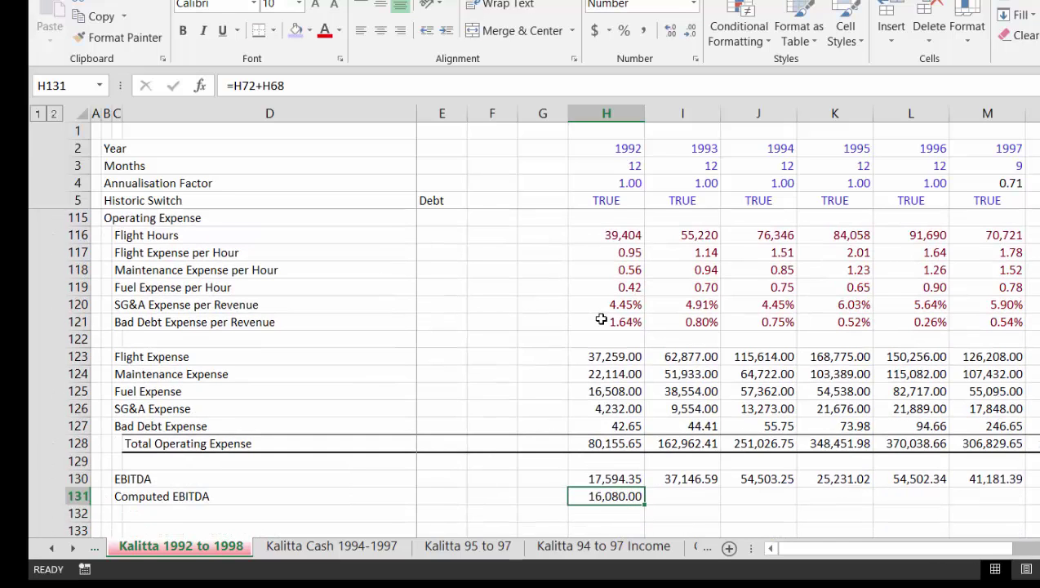
Fill the Computed EBITDA formula from H131 across the remaining year columns of row 131.
key(shift+Right)
key(shift+Right)
key(shift+Right)
key(shift+Right)
key(shift+Right)
key(ctrl+r)
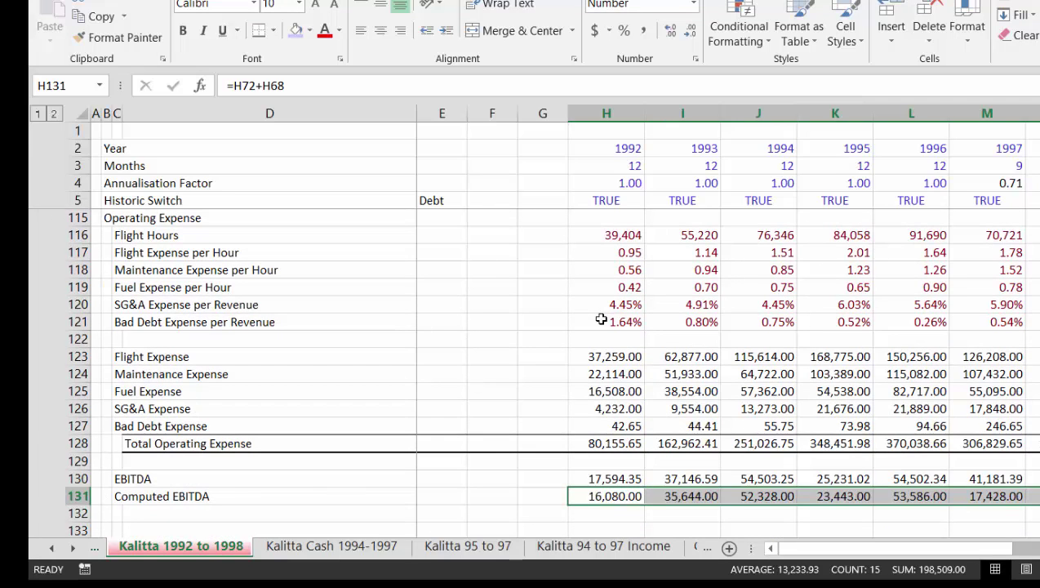
Subtract the 1992 Computed EBITDA from EBITDA in H132, using =H130-H131.
key(Down)
key(Left)
key(Right)
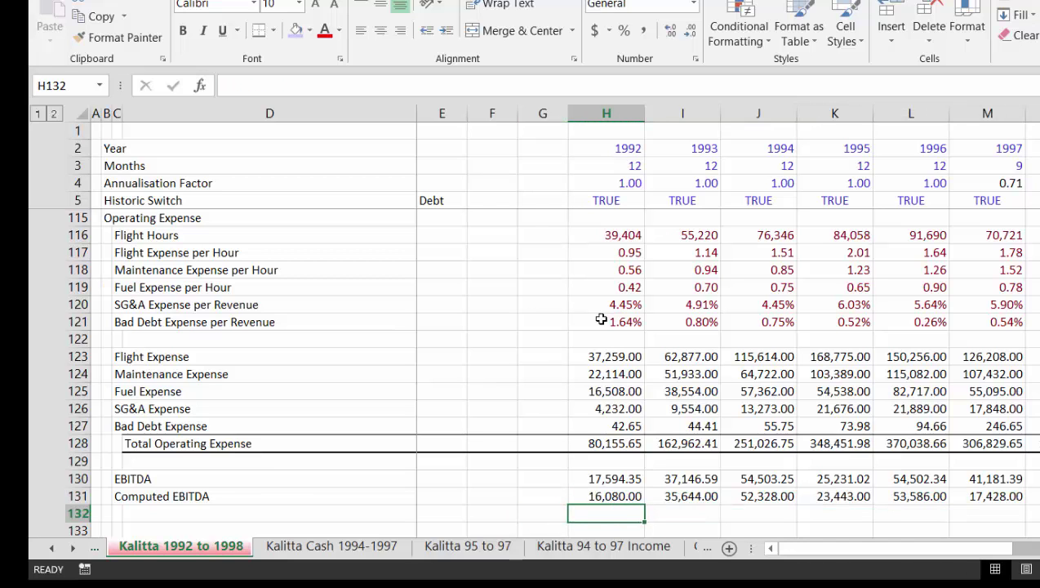
text(=)
key(Up)
key(Up)
text(-)
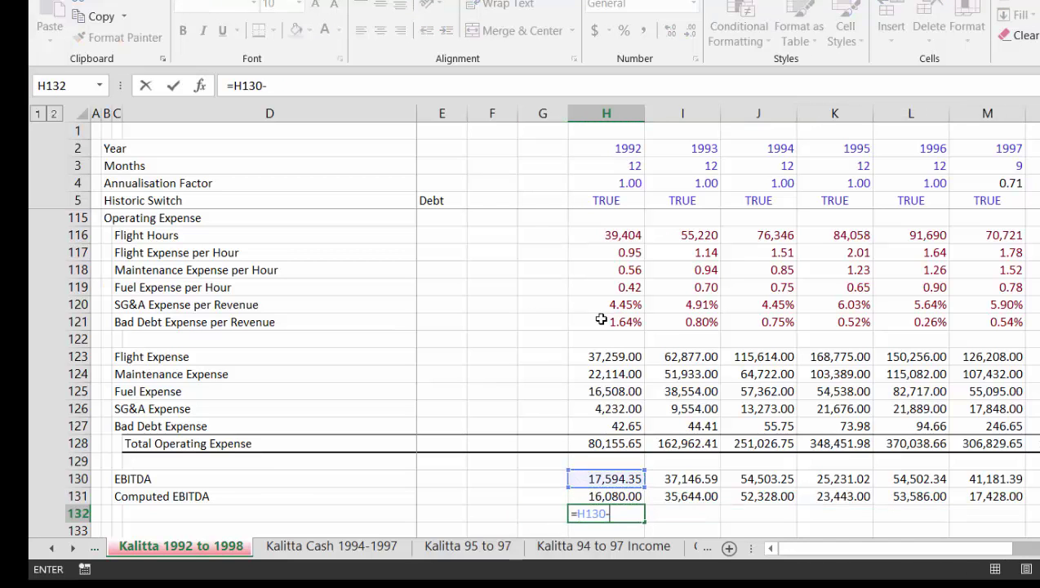
key(Up)
key(ctrl+Return)
scroll(601, 320, down, 1)
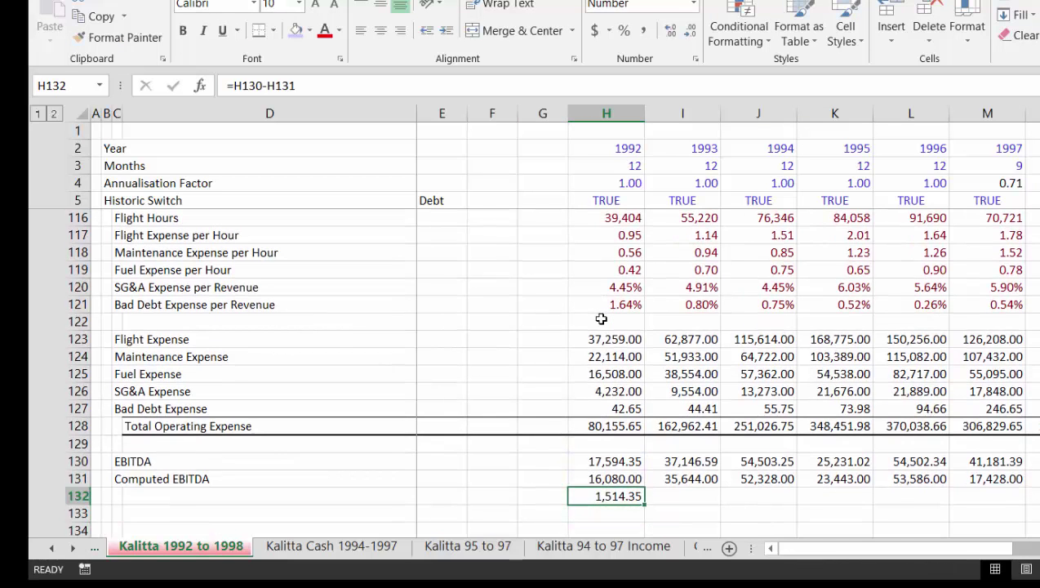
Fill the EBITDA difference formula from H132 across the remaining year columns of row 132.
key(shift+Right)
key(shift+Right)
key(shift+Right)
key(shift+Right)
key(shift+Right)
key(ctrl+r)
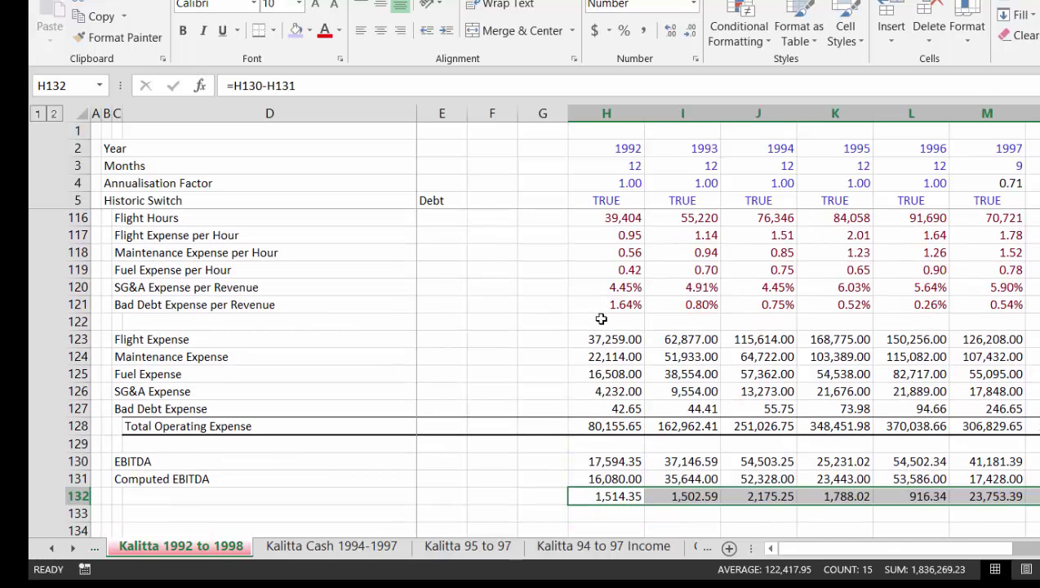
Inspect the 1992 Total Operating Expense formula above the EBITDA comparison rows.
key(Left)
key(Right)
key(Up)
key(Up)
key(Up)
key(Up)
key(Up)
key(Up)
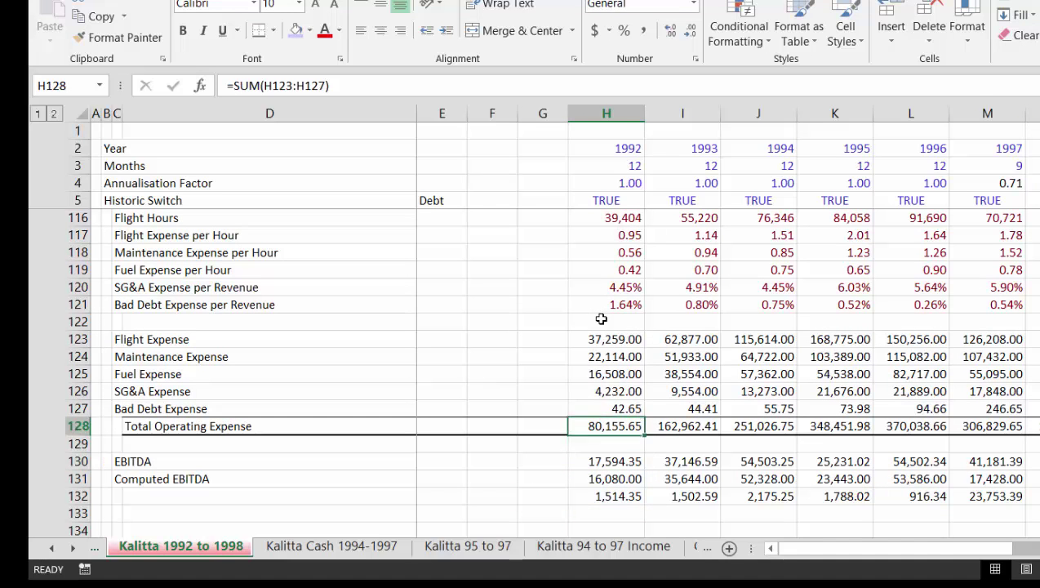
key(Down)
key(Down)
Label the rows below Computed EBITDA as Difference in C132 and Check in C133.
click(611, 512)
key(Up)
key(Left)
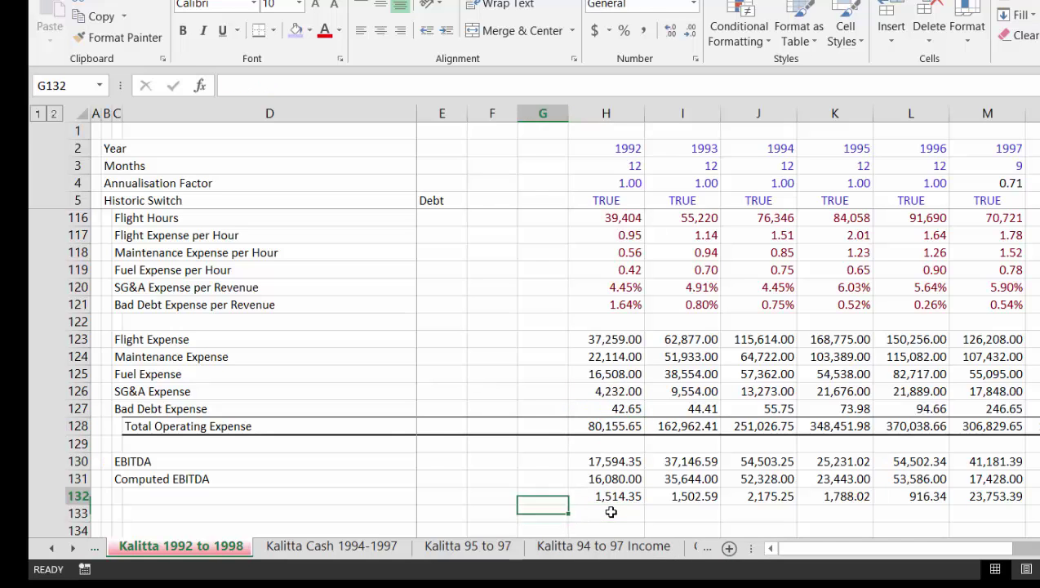
key(Left)
key(Left)
key(Left)
key(Left)
key(Left)
key(Right)
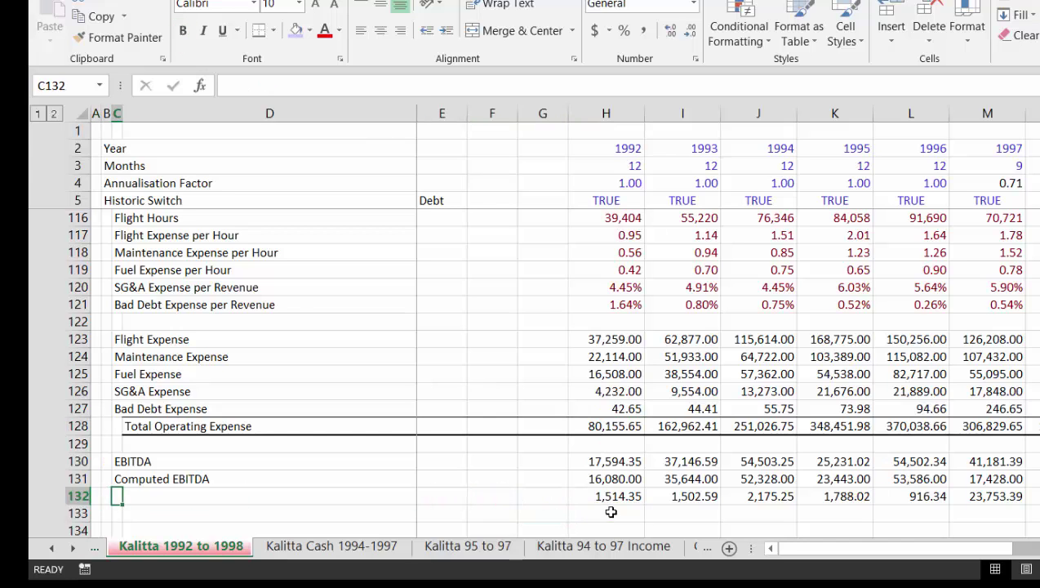
text(Difference)
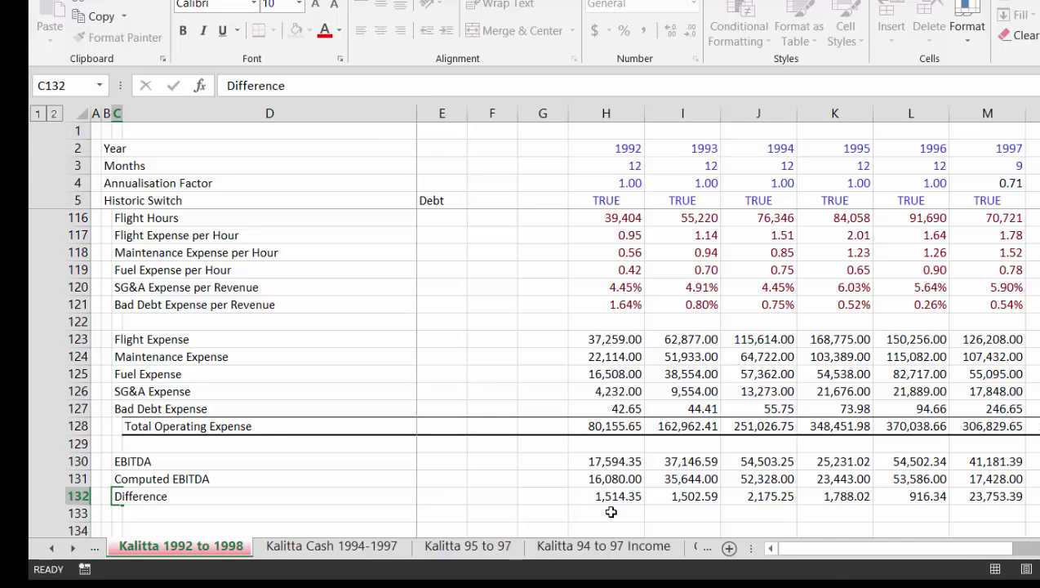
key(Return)
text(Ch)
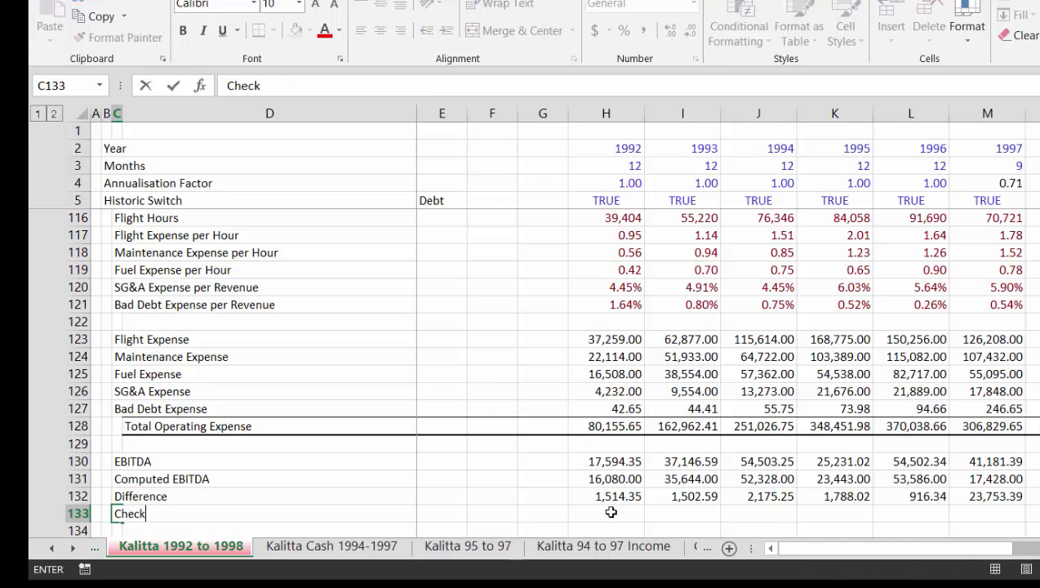
text(eck)
Enter =IF(H5,H132=0,TRUE) in H133 to test for a zero EBITDA difference when the Historic Switch is on.
key(Right)
key(Right)
key(Right)
key(Right)
key(Right)
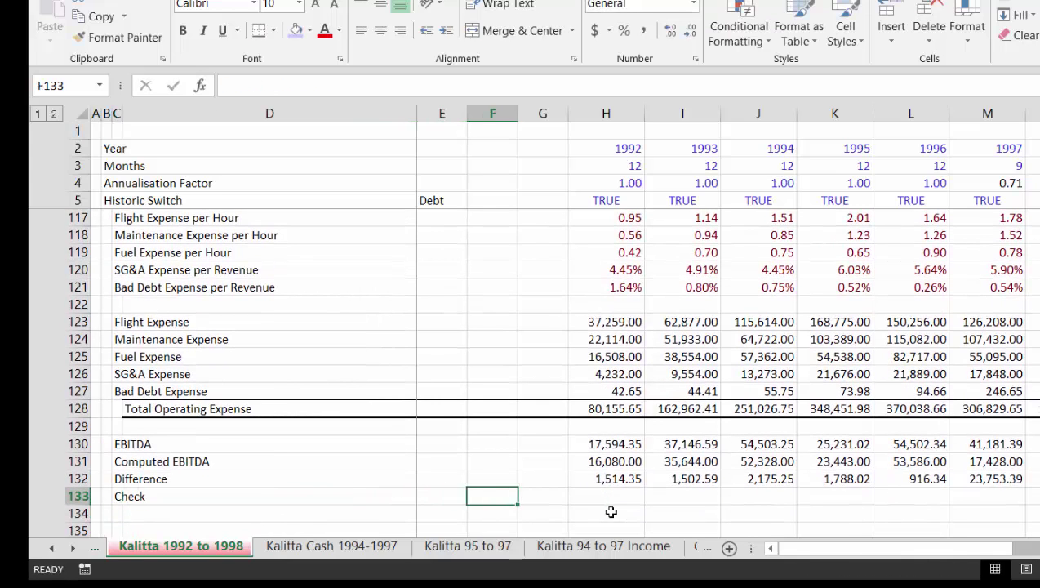
text(=if()
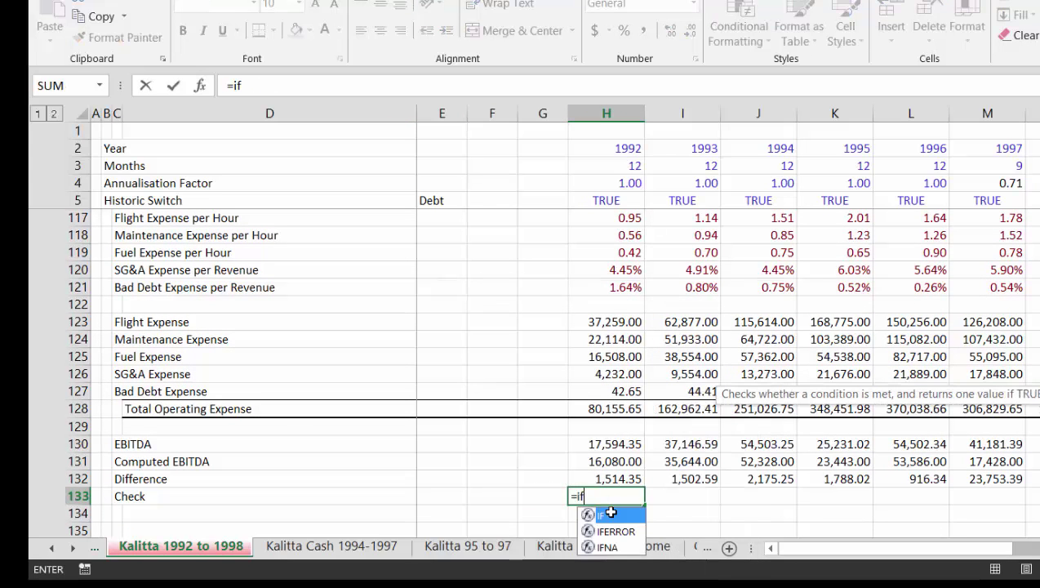
click(612, 201)
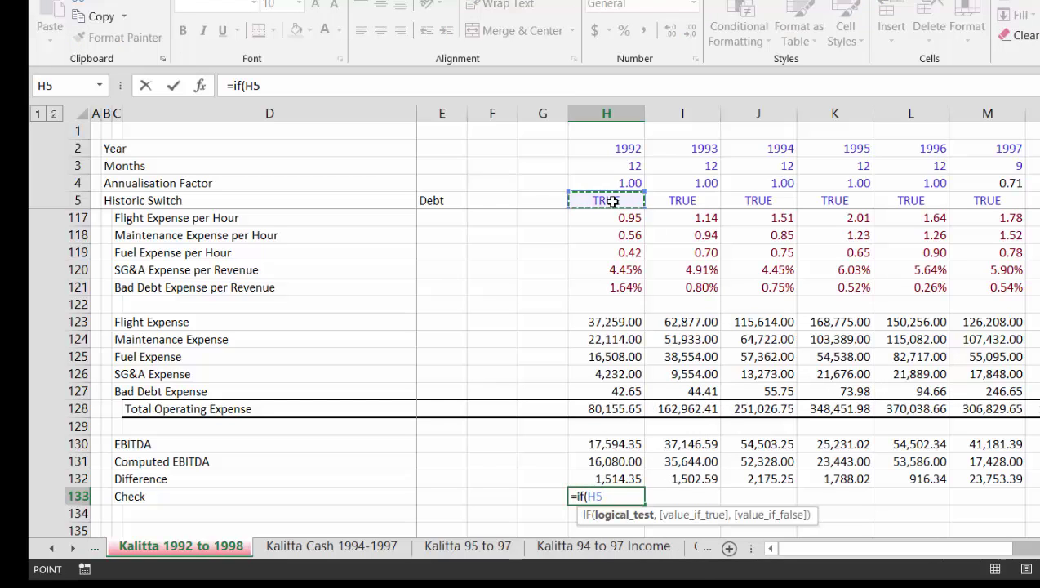
text(,)
key(Up)
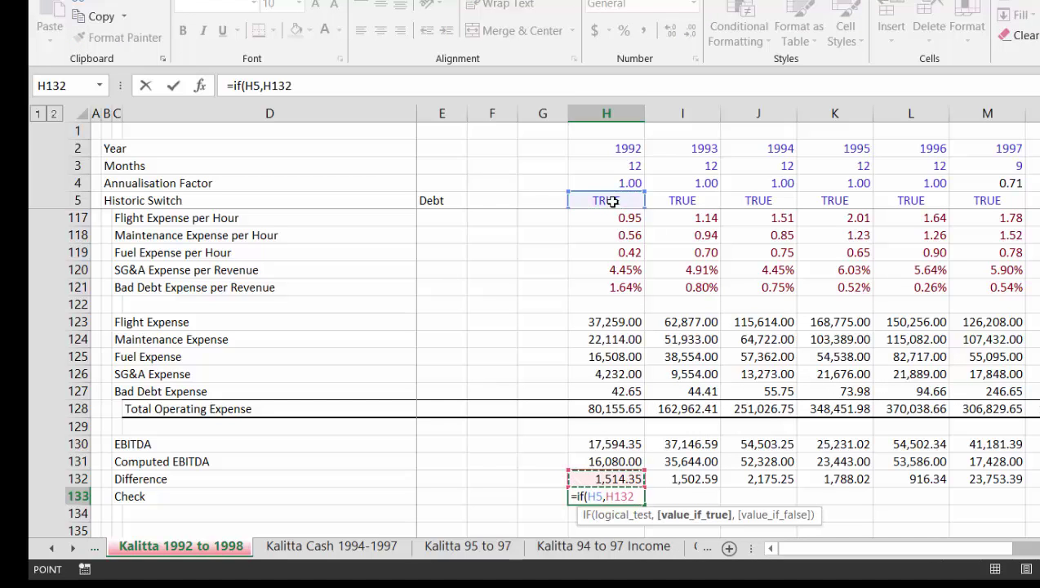
text(=0,t)
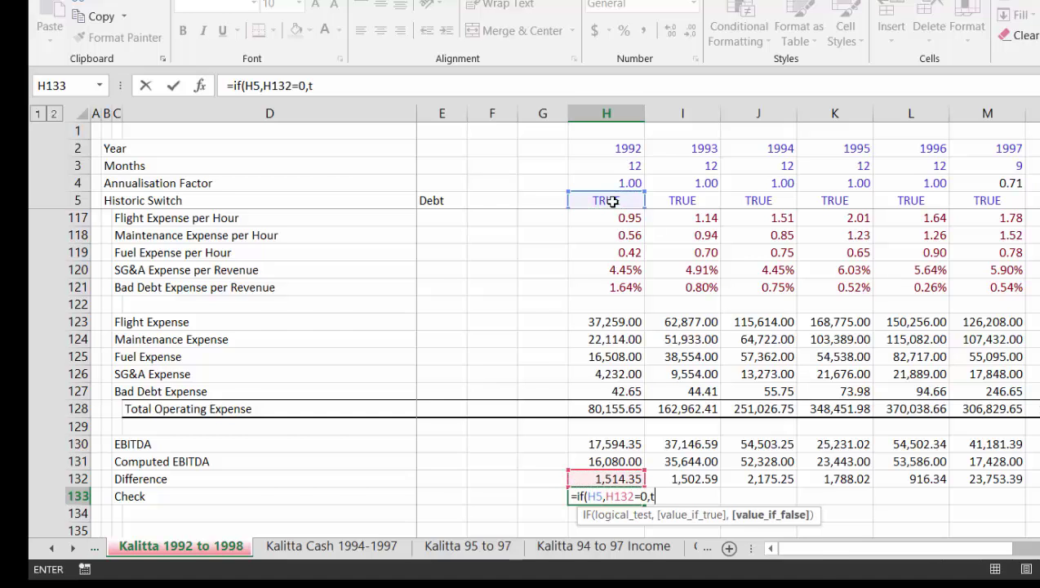
text(rue)
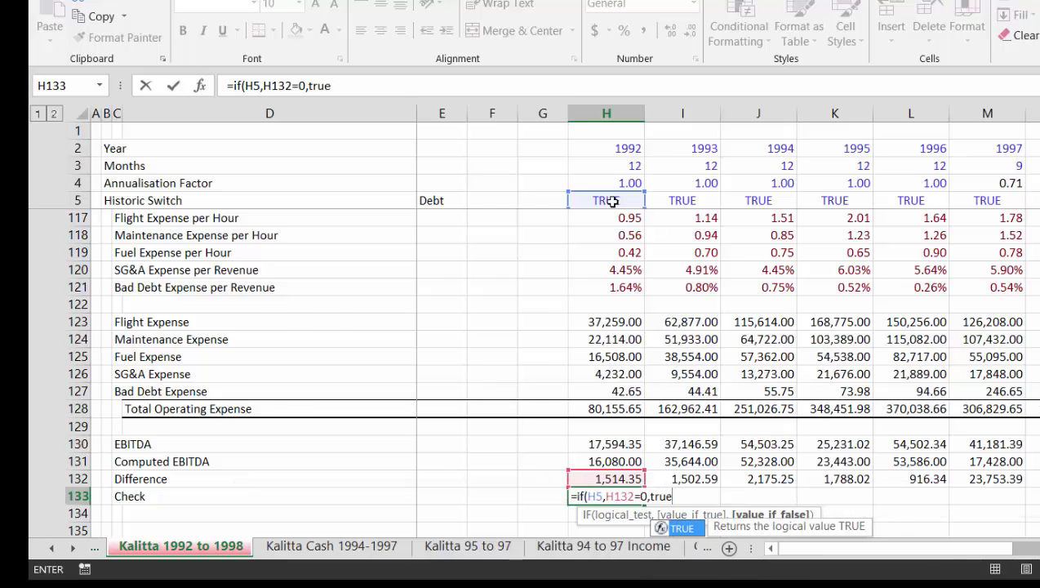
key(Return)
key(Up)
Fill the Check formula from H133 across the remaining year columns of row 133.
key(ctrl+shift+Right)
key(ctrl+r)
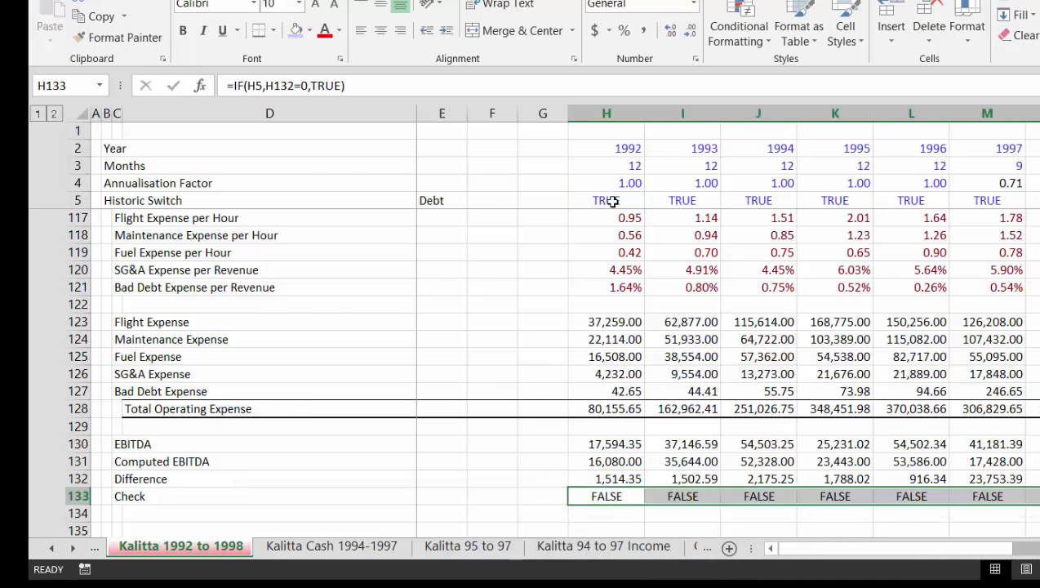
key(Left)
key(Left)
key(Left)
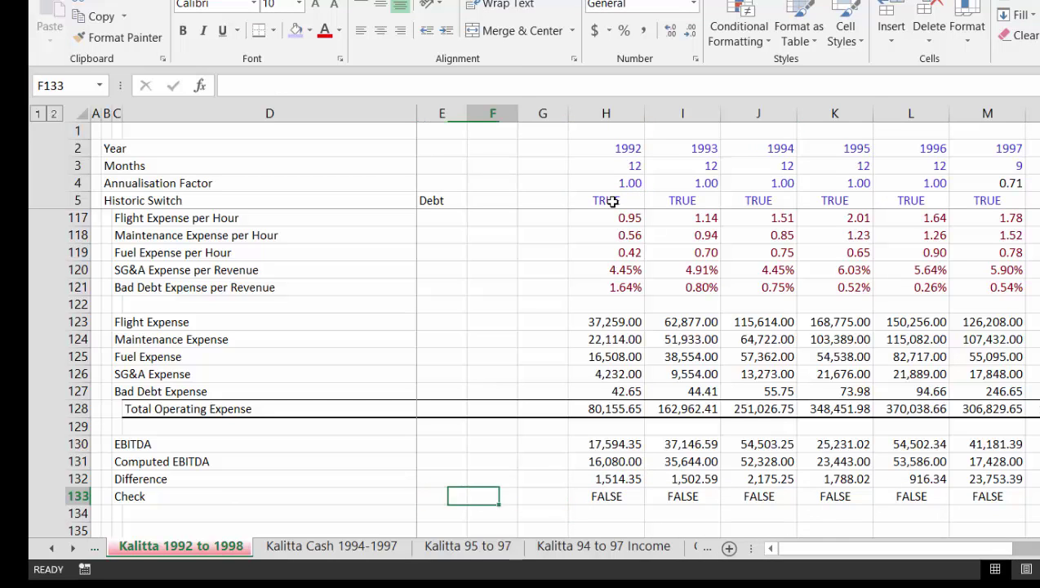
Add the column heading Test in G5 on the Historic Switch row.
key(Right)
key(Right)
key(Left)
key(Left)
key(Right)
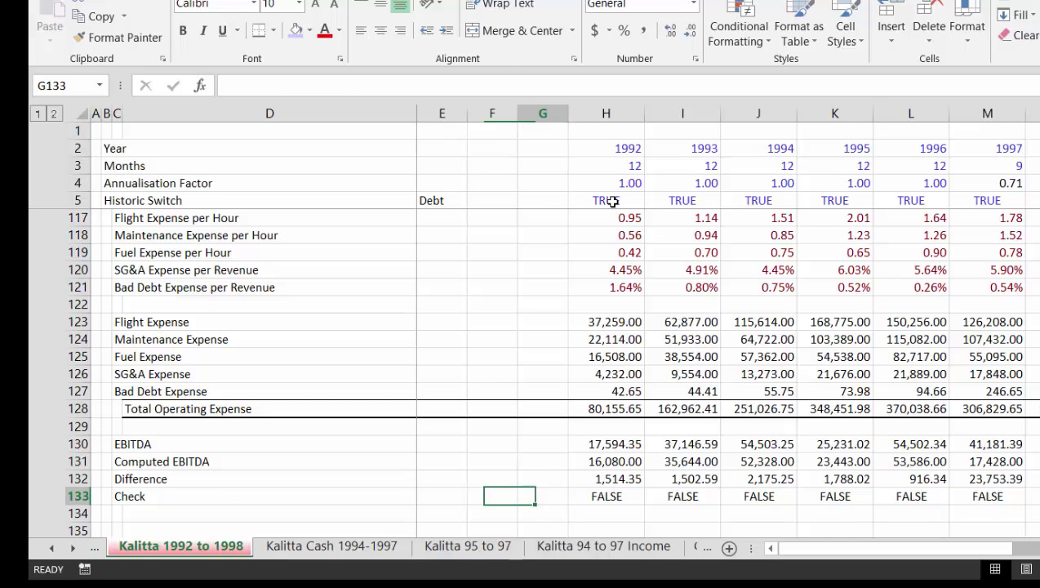
key(Right)
click(546, 201)
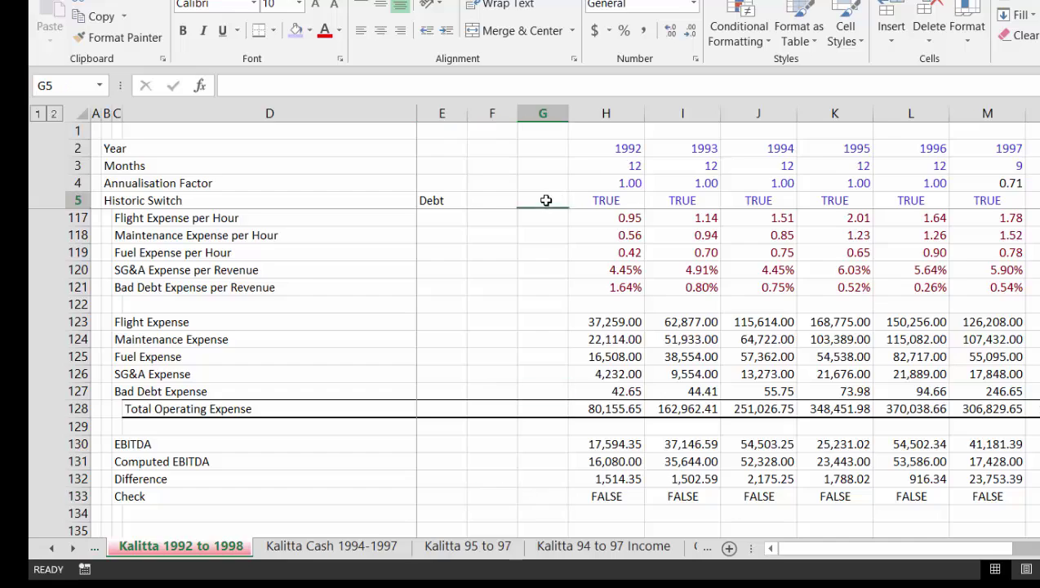
text(Test)
key(Return)
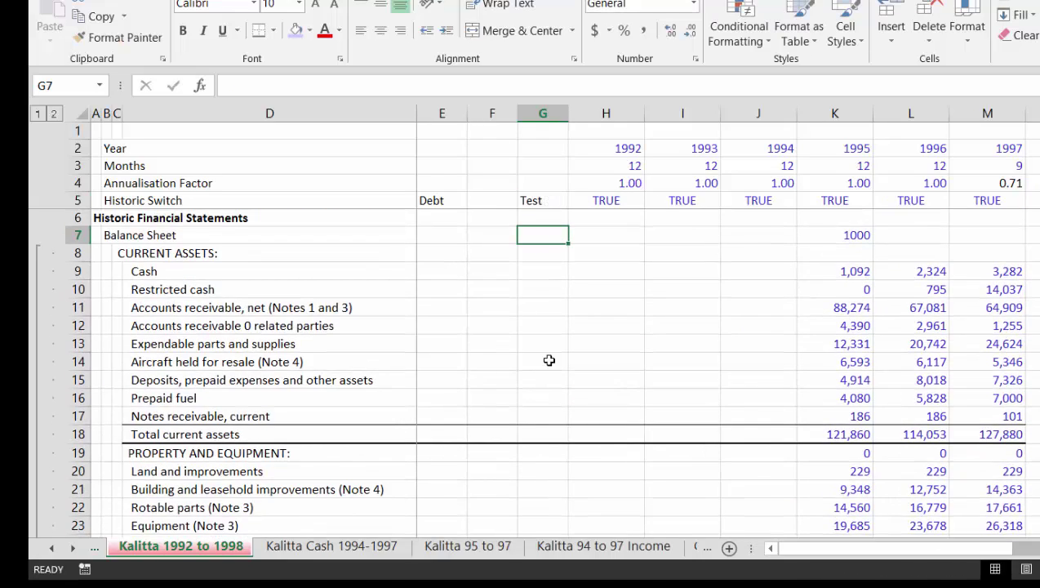
Enter =AND(H133:V133) in G133 to combine the EBITDA checks of all years into one test.
key(Page_Down)
key(Page_Down)
key(Page_Down)
key(Page_Down)
key(Page_Down)
key(Page_Down)
key(Page_Down)
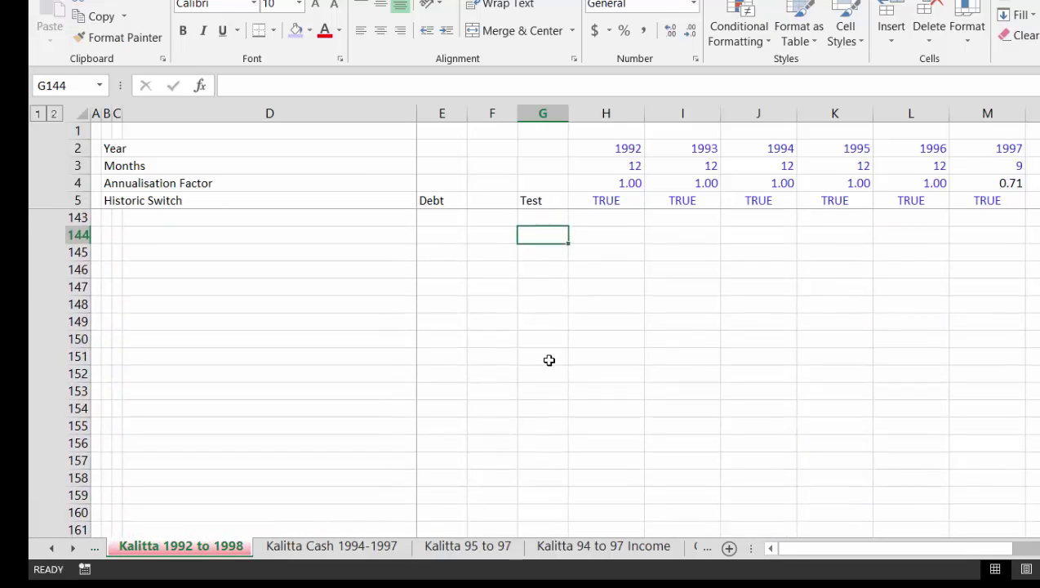
key(Page_Up)
key(Down)
click(550, 361)
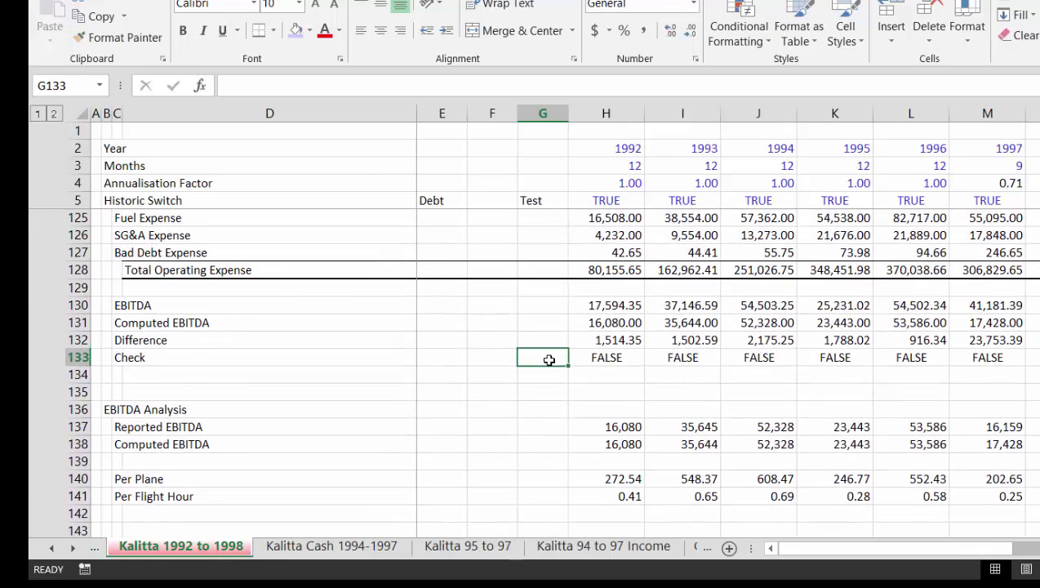
text(=and)
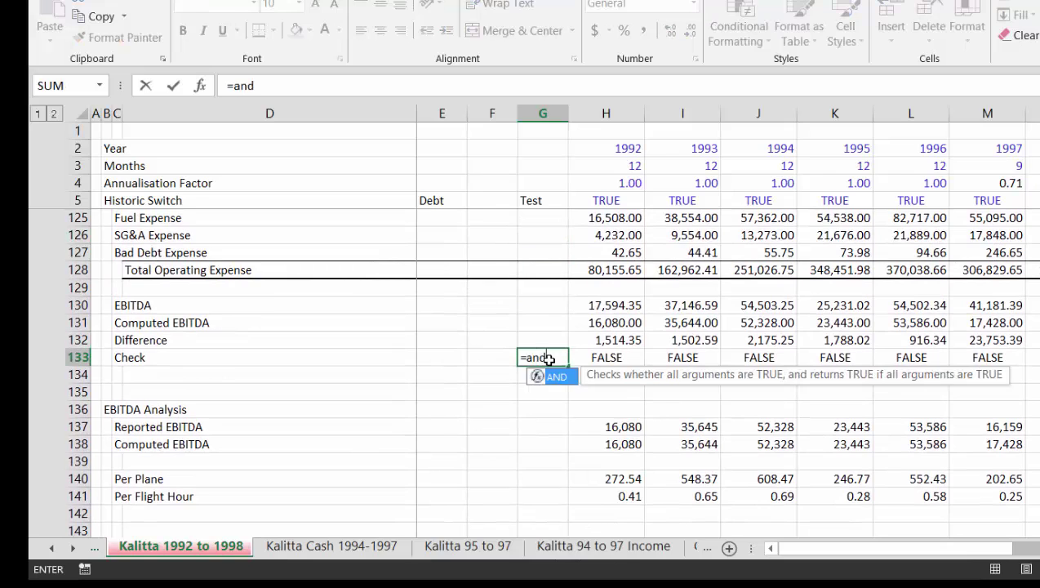
key(Tab)
key(Right)
key(ctrl+shift+Right)
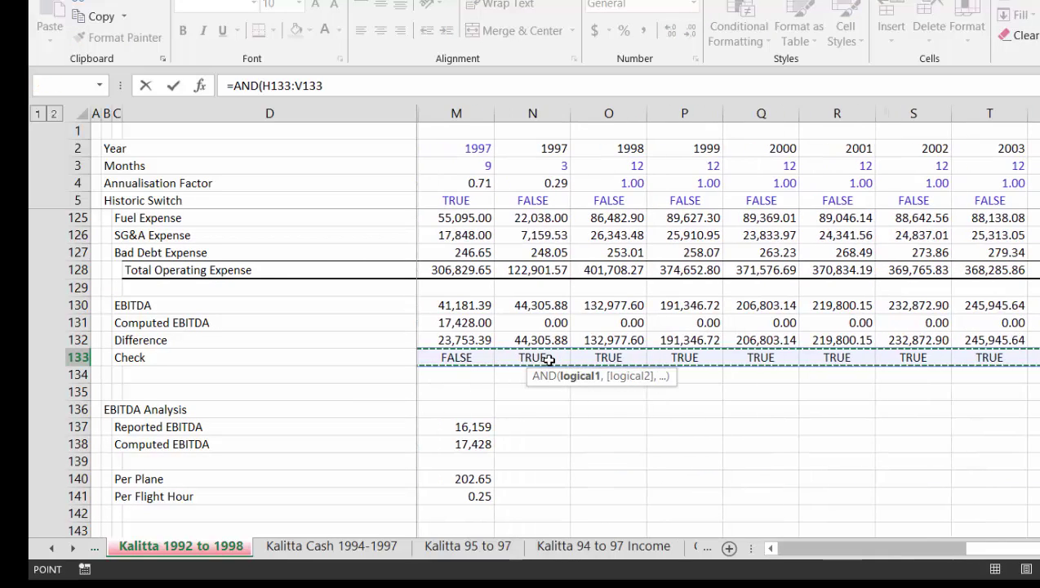
key(Return)
key(Up)
key(Left)
key(Left)
key(Left)
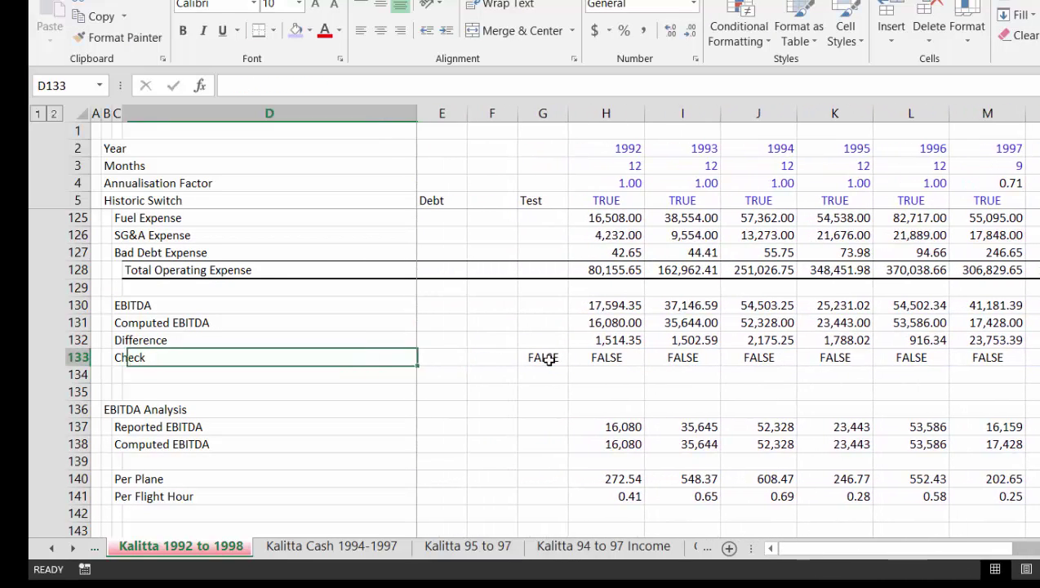
key(Right)
key(Right)
key(Left)
key(Left)
key(Left)
key(Left)
key(Right)
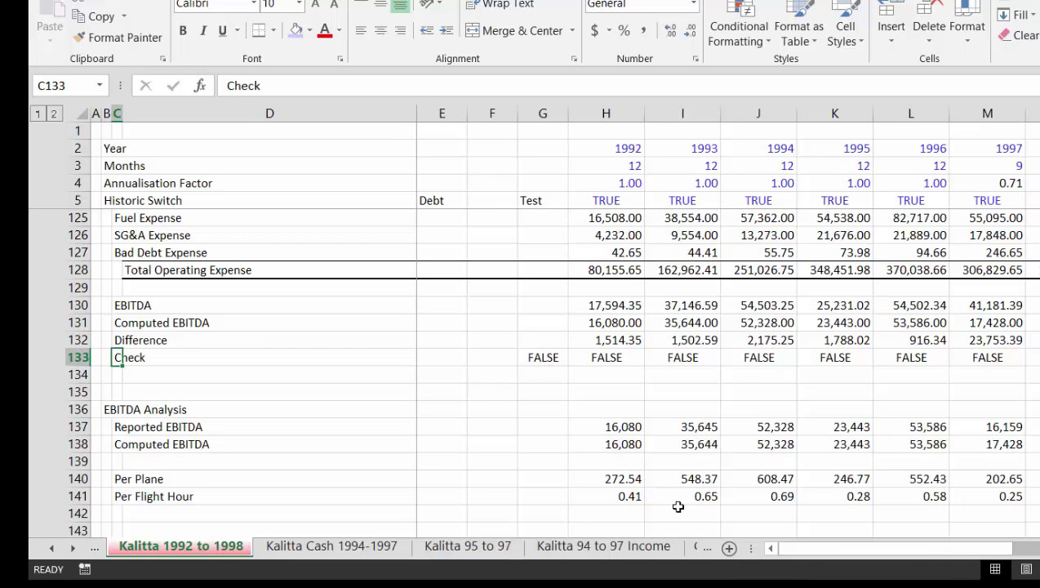
Examine the working capital percentages and other assets and liabilities rows on the Assumptions sheet.
key(F10)
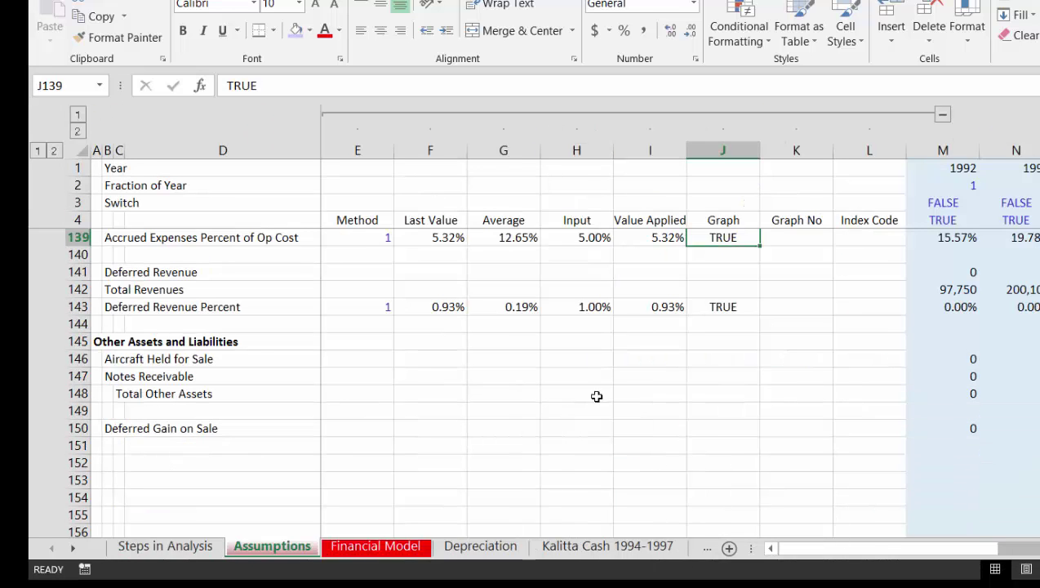
click(609, 395)
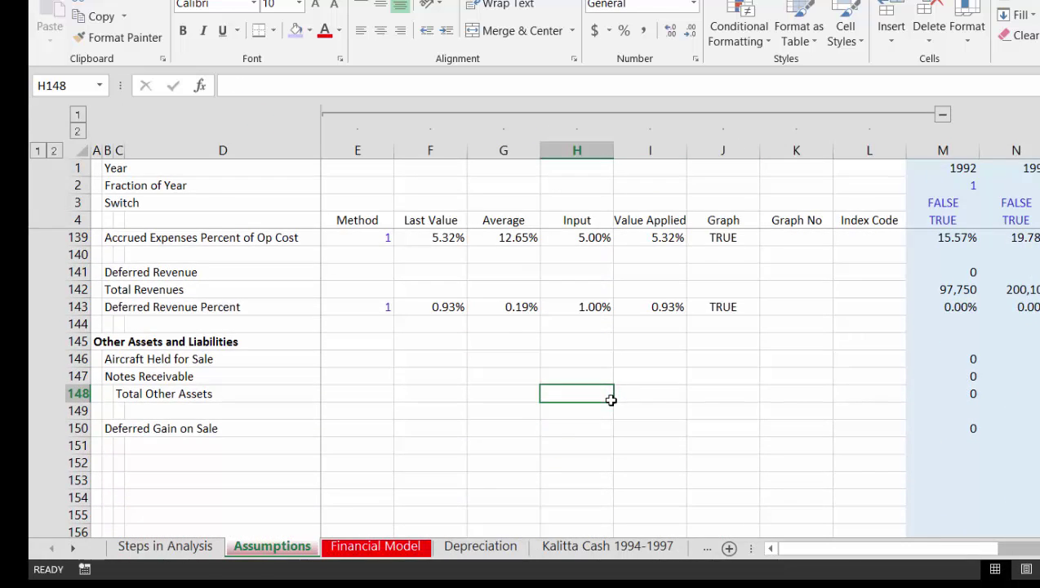
key(Up)
key(Up)
key(Up)
key(Up)
key(Up)
key(Up)
key(Up)
key(Up)
key(Up)
key(Up)
key(Up)
key(Up)
key(Up)
key(Up)
key(Up)
key(Up)
key(Up)
key(Up)
key(Up)
key(Up)
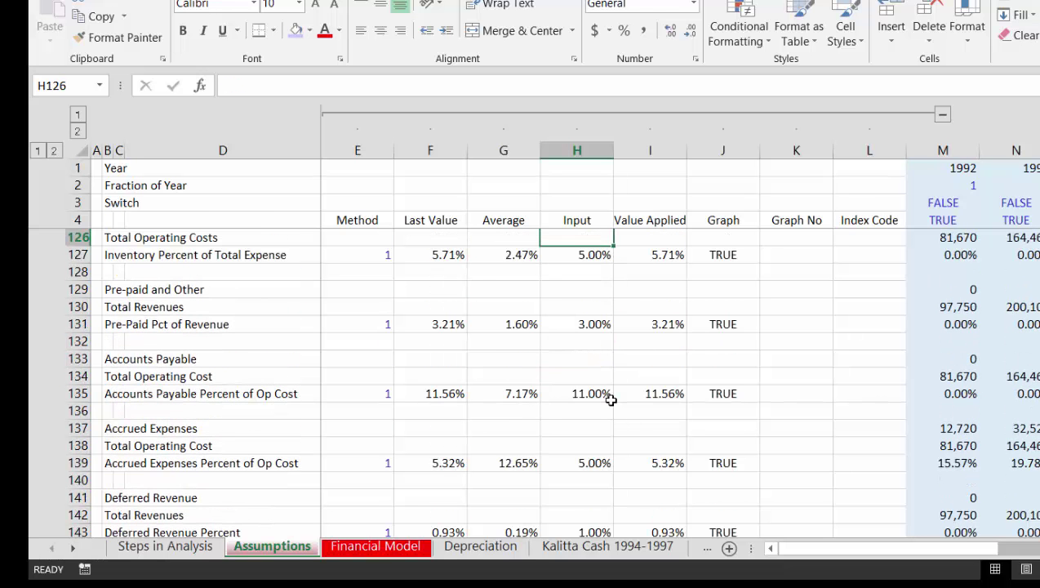
key(Down)
key(Down)
key(Down)
key(Down)
key(Down)
key(Down)
key(Down)
key(Down)
key(Down)
key(Down)
key(Down)
key(Down)
key(Down)
key(Down)
key(Down)
key(Down)
key(Down)
key(Down)
key(Down)
key(Down)
key(Up)
key(Up)
key(Up)
key(Up)
key(Up)
key(Up)
key(Up)
key(Up)
key(Up)
key(Up)
key(Up)
key(Up)
key(Up)
key(Up)
key(Up)
key(Up)
key(Up)
key(Up)
key(Up)
key(Up)
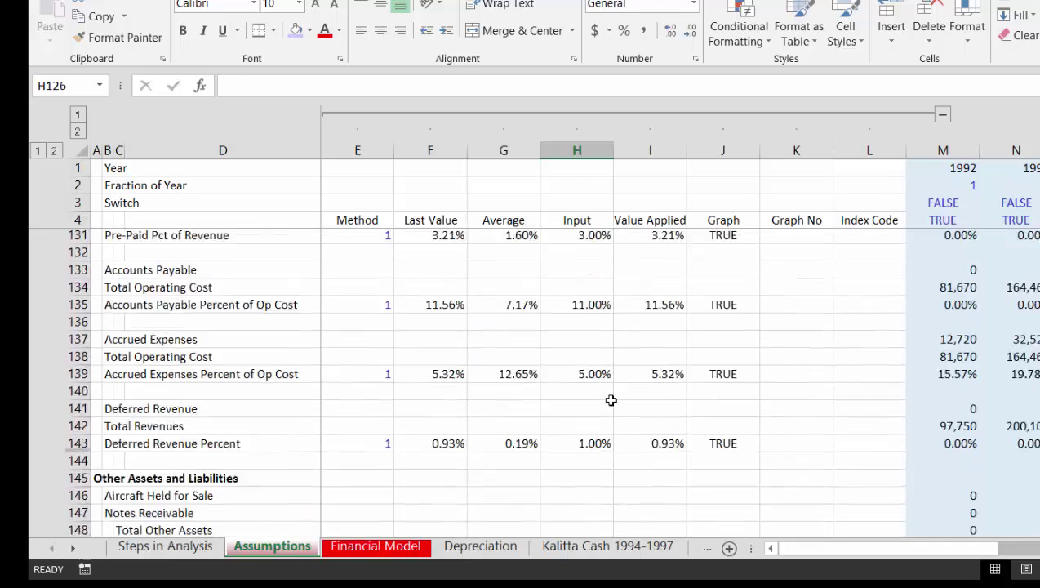
Review the operating expense, other revenues and price increase case rows higher up the Assumptions sheet.
key(Up)
key(Up)
key(Up)
key(Up)
key(Up)
key(Up)
key(Up)
key(Up)
key(Up)
key(Up)
key(Up)
key(Up)
key(Up)
key(Up)
key(Up)
key(Up)
key(Up)
key(Up)
key(Up)
key(Up)
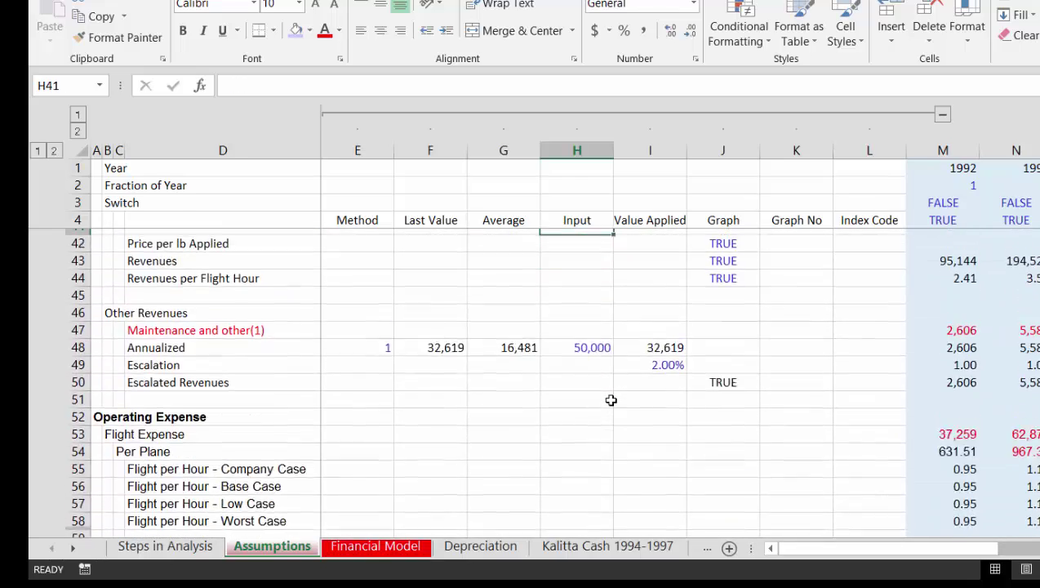
key(Up)
key(Up)
key(Up)
key(Up)
key(Up)
key(Up)
key(Up)
key(Up)
key(Up)
key(Up)
key(Up)
key(Up)
key(Down)
key(Down)
key(Down)
key(Down)
key(Down)
key(Down)
key(Down)
key(Down)
key(Down)
key(Down)
key(Down)
key(Down)
key(Down)
key(Down)
key(Down)
key(Down)
key(Down)
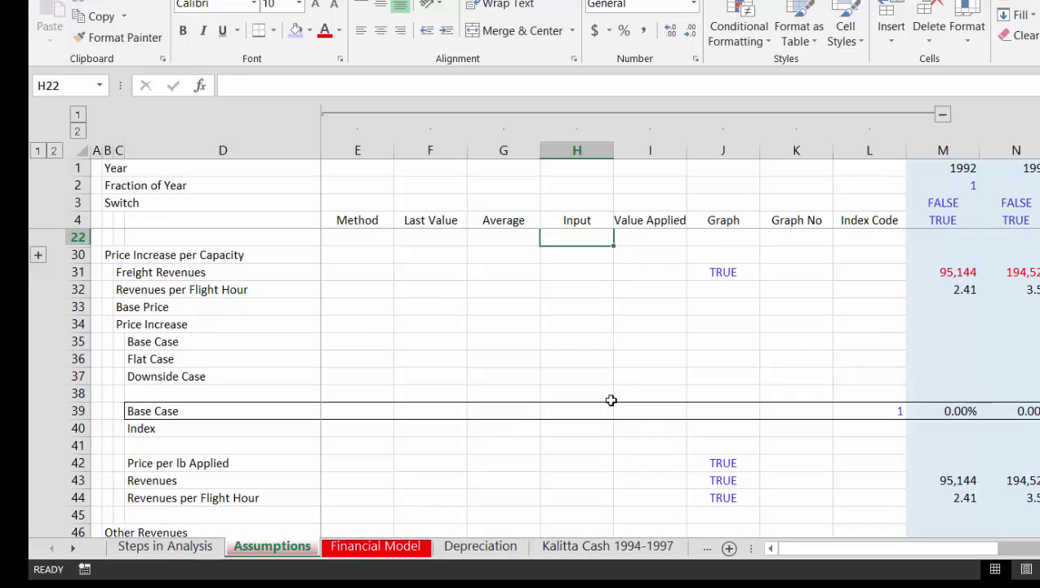
key(Left)
key(Left)
key(Left)
key(Left)
key(Left)
key(Left)
key(Left)
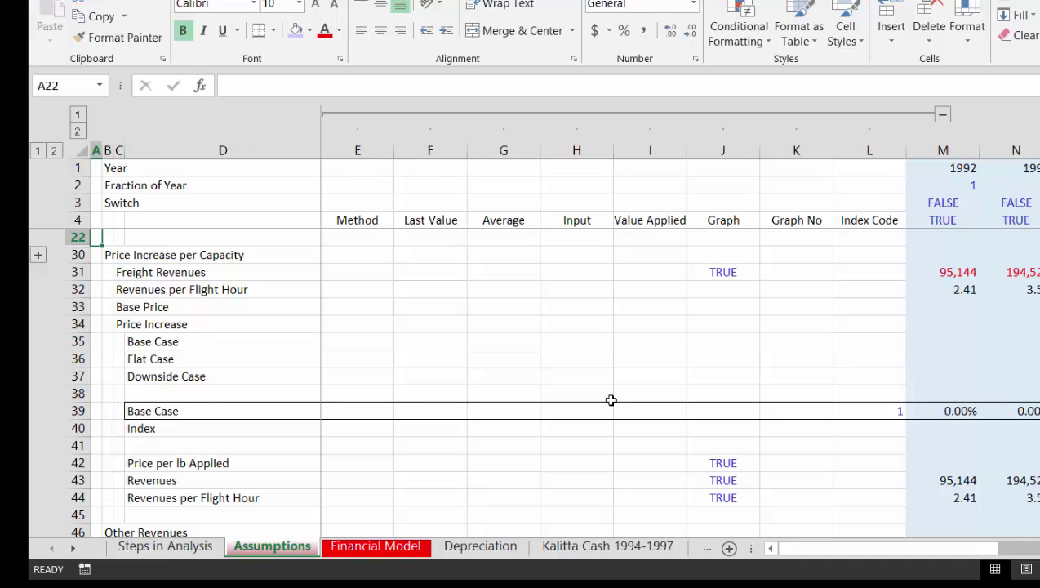
Examine the Capacity, Planes Grounded case, retirement and Flight Hours rows at the start of the Assumptions sheet.
key(Up)
key(Up)
key(Up)
key(Up)
key(Up)
key(Up)
key(Up)
key(Up)
key(Up)
key(Up)
key(Up)
key(Up)
key(Up)
key(Up)
key(Up)
key(Up)
key(Up)
key(Up)
key(Up)
key(Up)
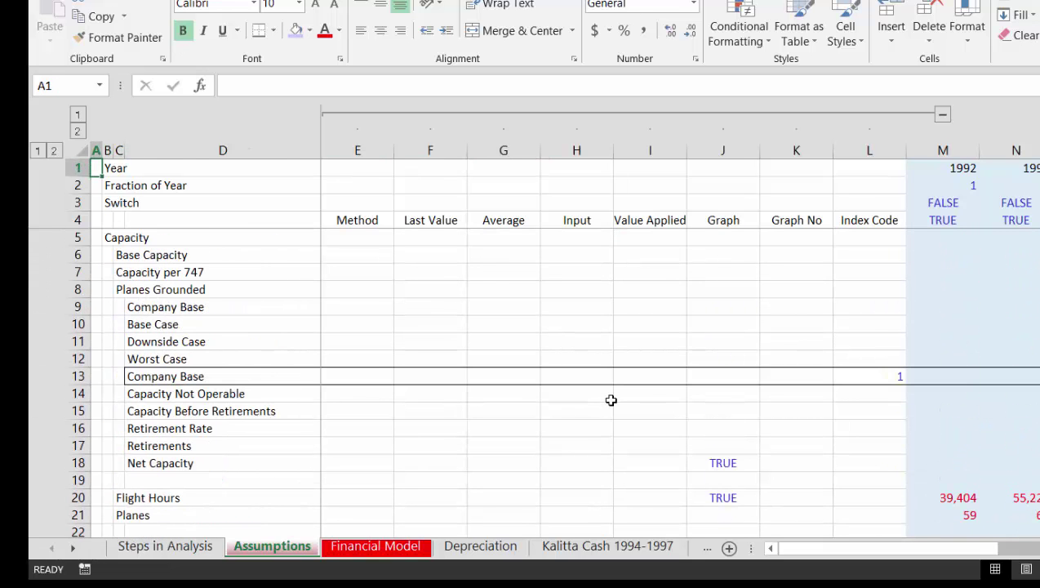
key(Down)
key(Down)
key(Down)
key(Down)
key(Down)
key(Down)
key(Down)
key(Down)
key(Down)
key(Down)
key(Down)
key(Down)
key(Down)
key(Down)
key(Down)
key(Down)
key(Down)
key(Down)
key(Down)
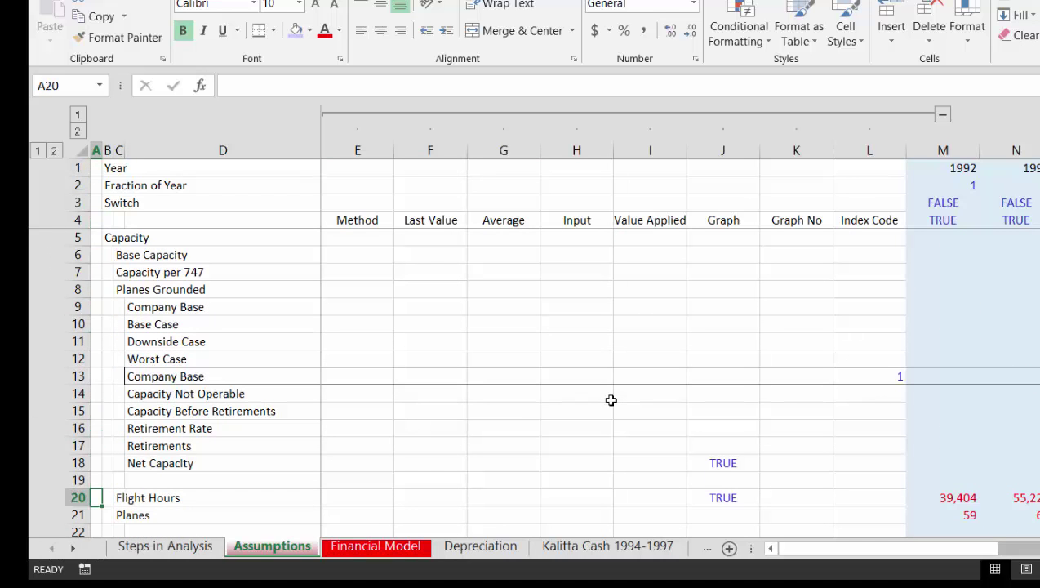
Examine the Price Increase per Capacity cases and the applied price and revenue rows down to Other Revenues.
key(Down)
key(Down)
key(Down)
key(Down)
key(Down)
key(Down)
key(Down)
key(Down)
key(Down)
key(Down)
key(Down)
key(Down)
key(Down)
key(Down)
key(Down)
key(Down)
key(Down)
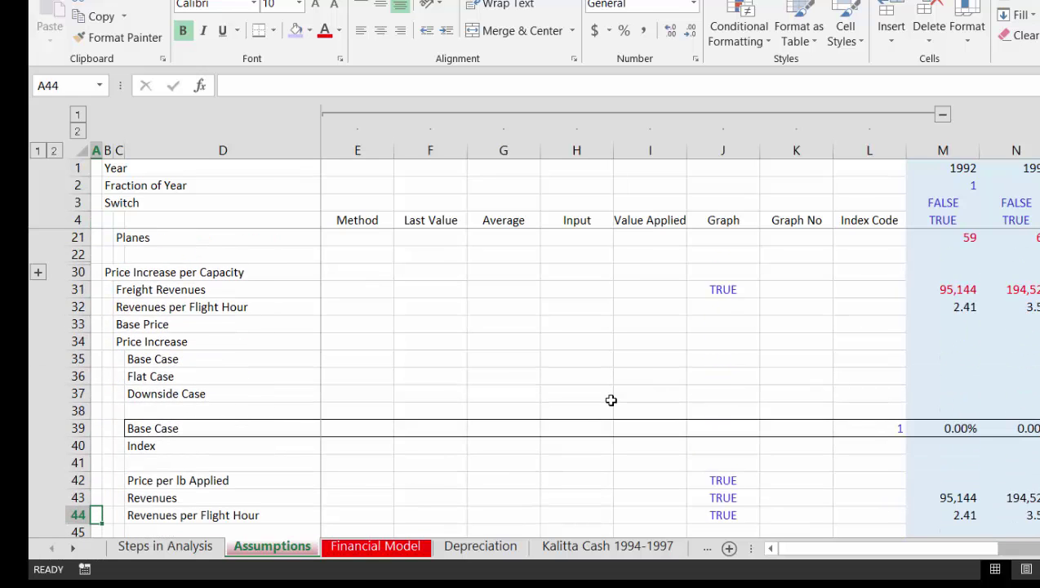
key(Down)
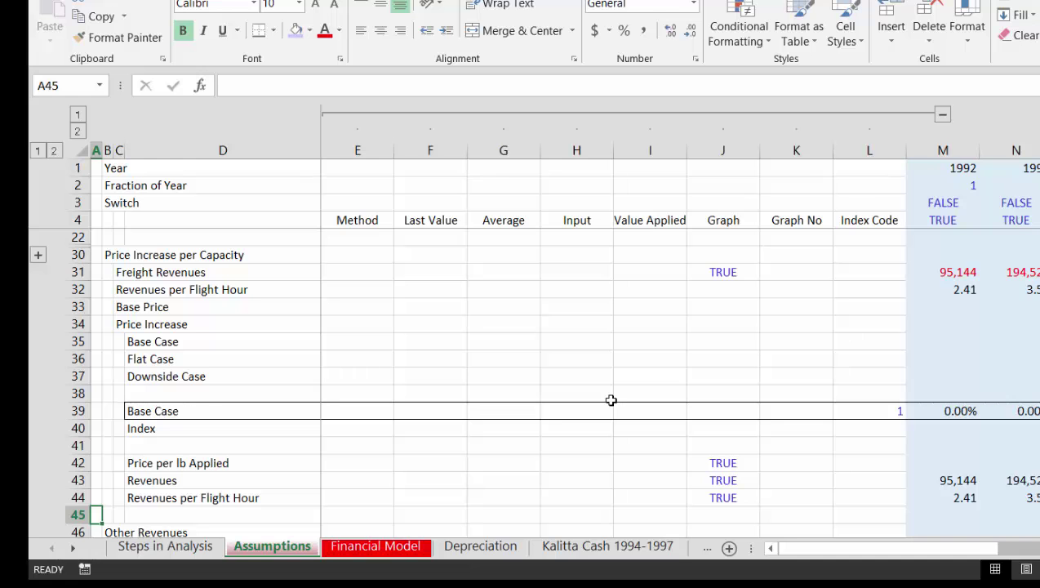
key(Up)
key(Down)
key(Down)
key(Down)
key(Down)
key(Down)
key(Down)
key(Down)
key(Down)
key(Down)
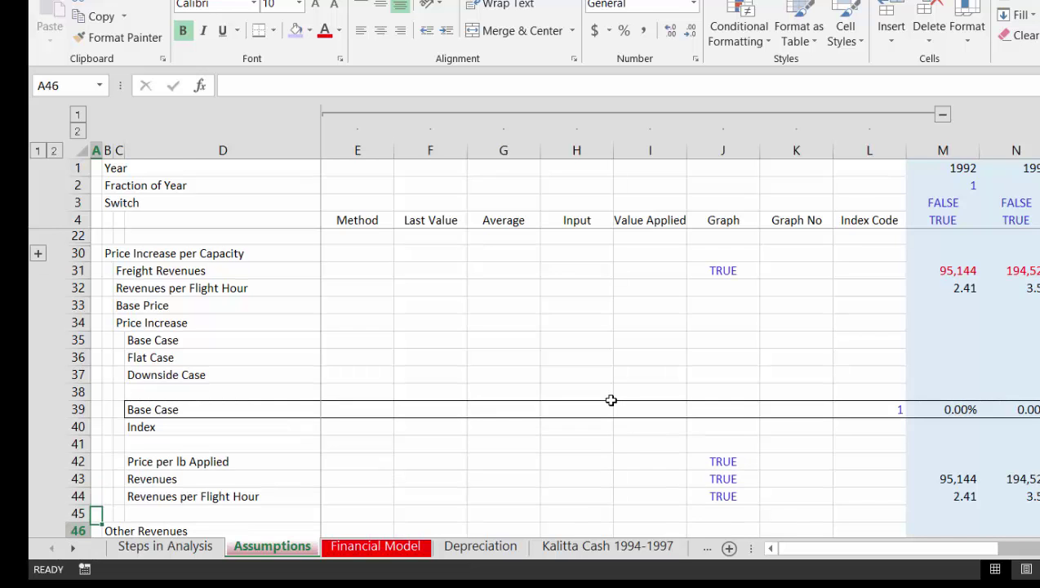
key(Up)
key(Up)
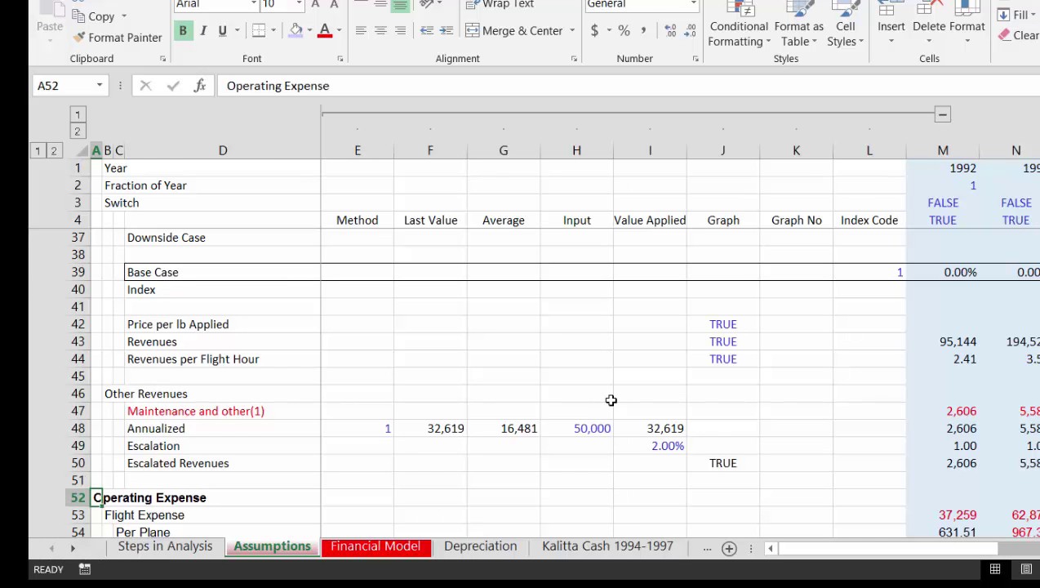
Set the forecast method of the Annualized other revenues row in E48 to 2 (Average).
key(Down)
key(Down)
key(Right)
key(Right)
key(Right)
key(Right)
key(Right)
key(Right)
key(Up)
key(Up)
key(Up)
key(Up)
key(Up)
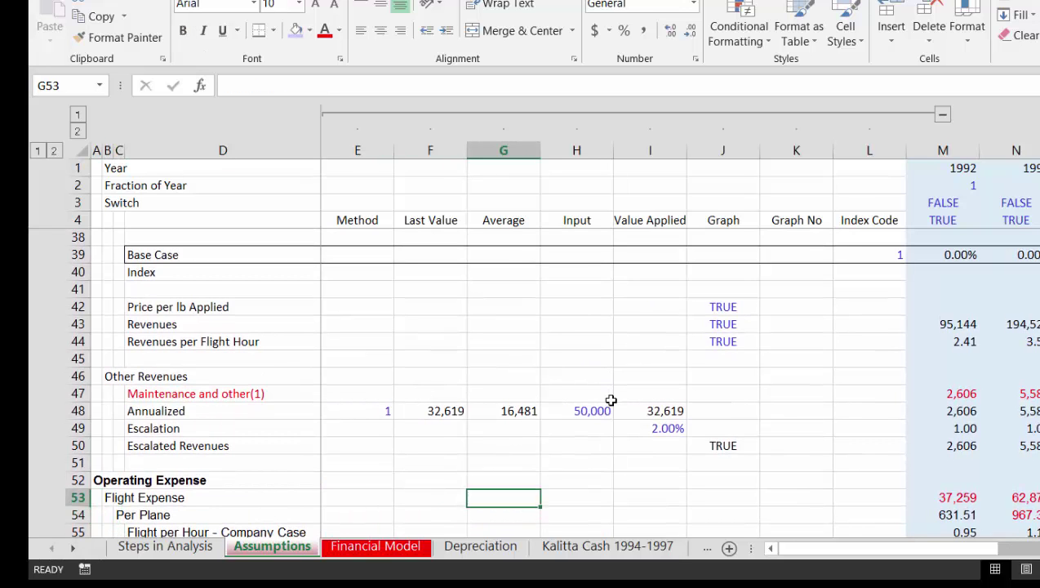
key(Left)
key(Left)
key(Up)
key(Right)
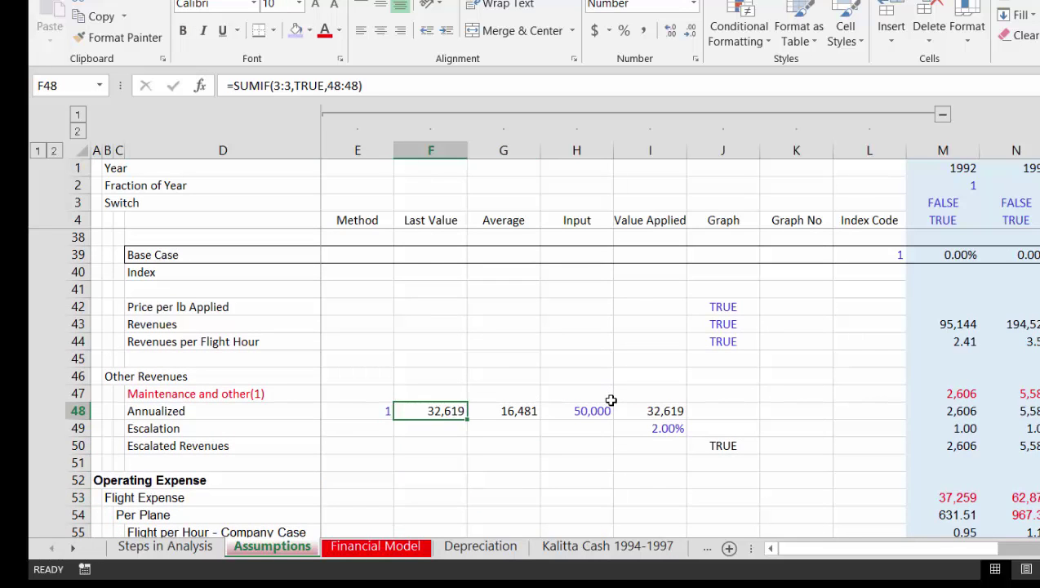
key(Left)
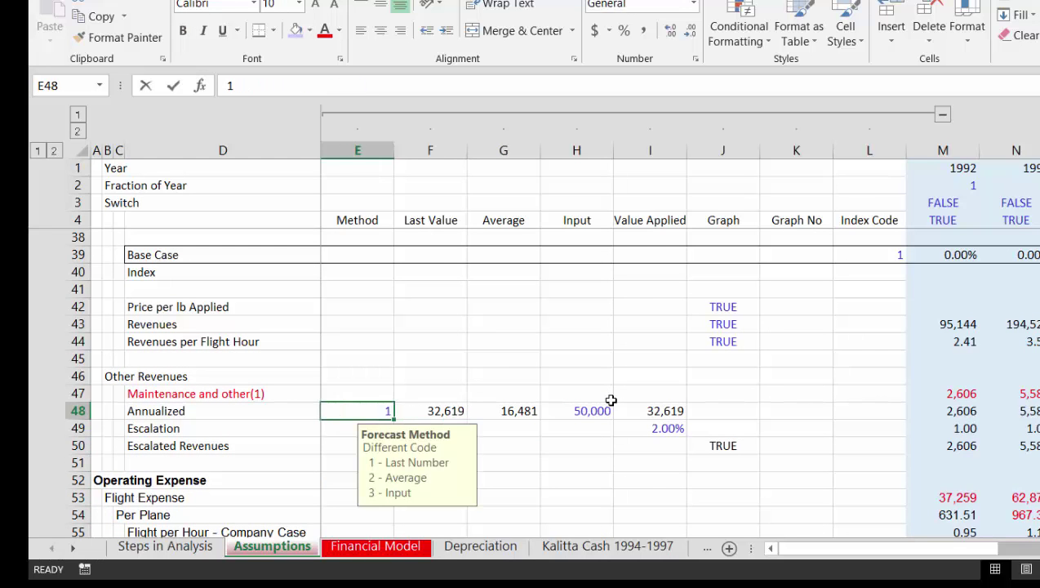
text(2)
key(Return)
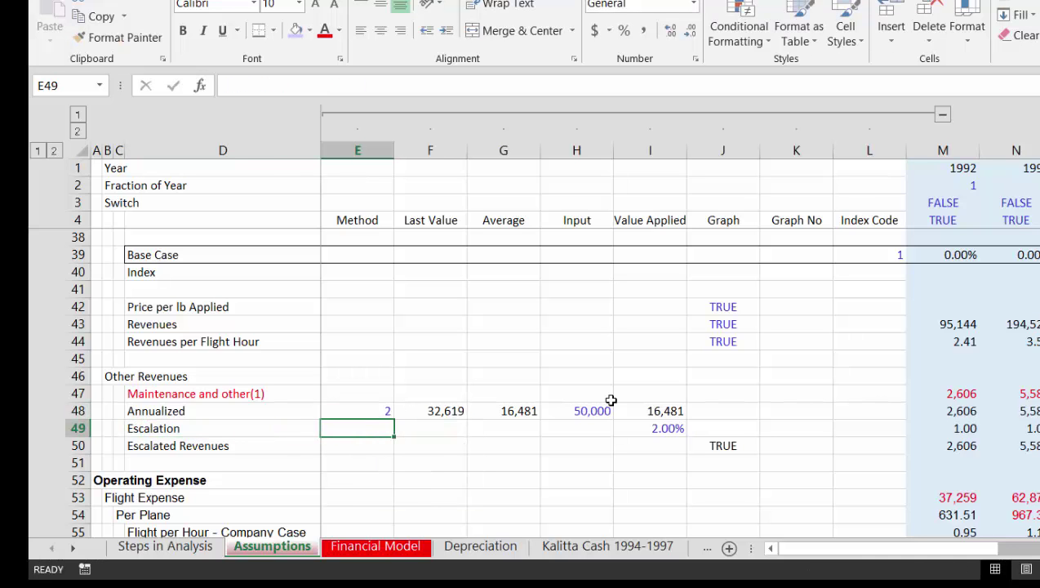
Try forecast method 3 (Input) in E48 for Annualized other revenues and return it to 1 (Last Number).
key(Up)
text(3)
key(Return)
key(Up)
text(1)
key(Return)
key(Up)
Examine the flight, maintenance, fuel, and selling and administrative expense case rows under Operating Expense.
key(Down)
key(Down)
key(Down)
key(Down)
key(Down)
key(Down)
key(Down)
key(Down)
key(Down)
key(Down)
key(Down)
key(Down)
key(Down)
key(Down)
key(Down)
key(Down)
key(Down)
key(Down)
key(Down)
key(Down)
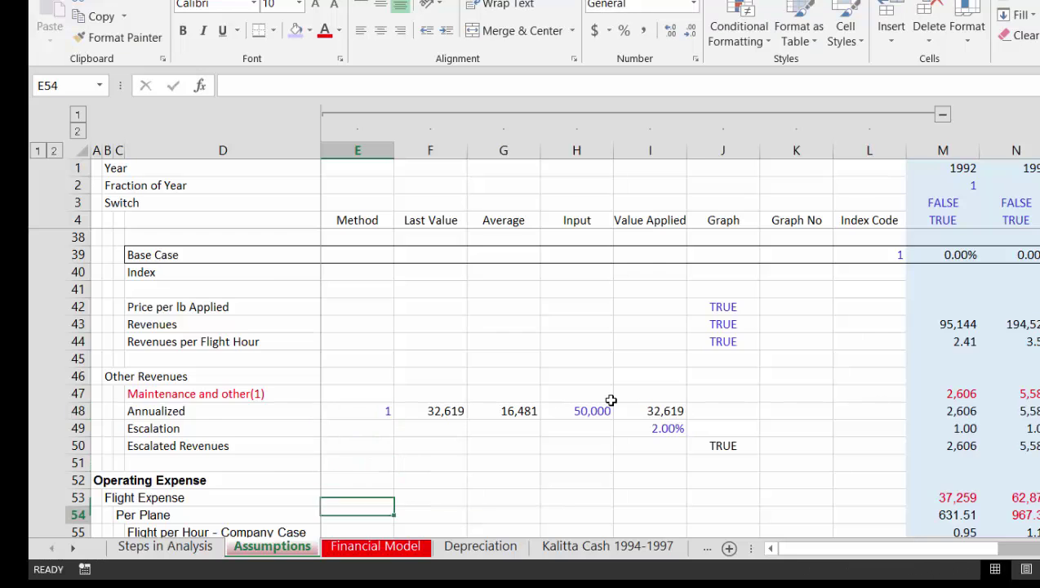
key(Down)
key(Down)
key(Down)
key(Down)
key(Down)
key(Down)
key(Down)
key(Down)
key(Down)
key(Down)
key(Down)
key(Down)
key(Down)
key(Down)
key(Down)
key(Down)
key(Down)
key(Down)
key(Down)
key(Down)
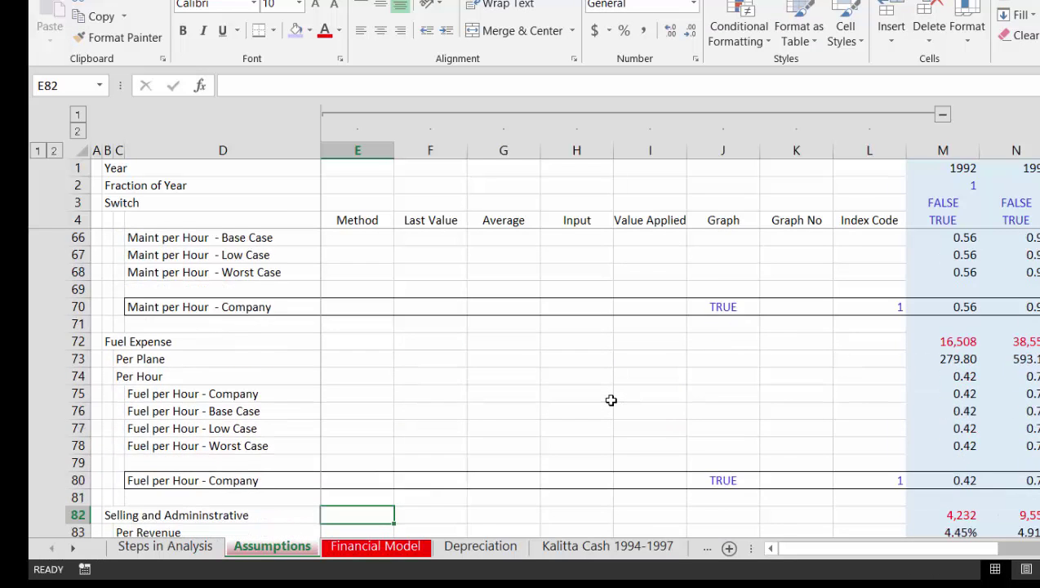
key(Up)
key(Up)
key(Up)
key(Up)
key(Up)
key(Up)
key(Up)
key(Up)
key(Up)
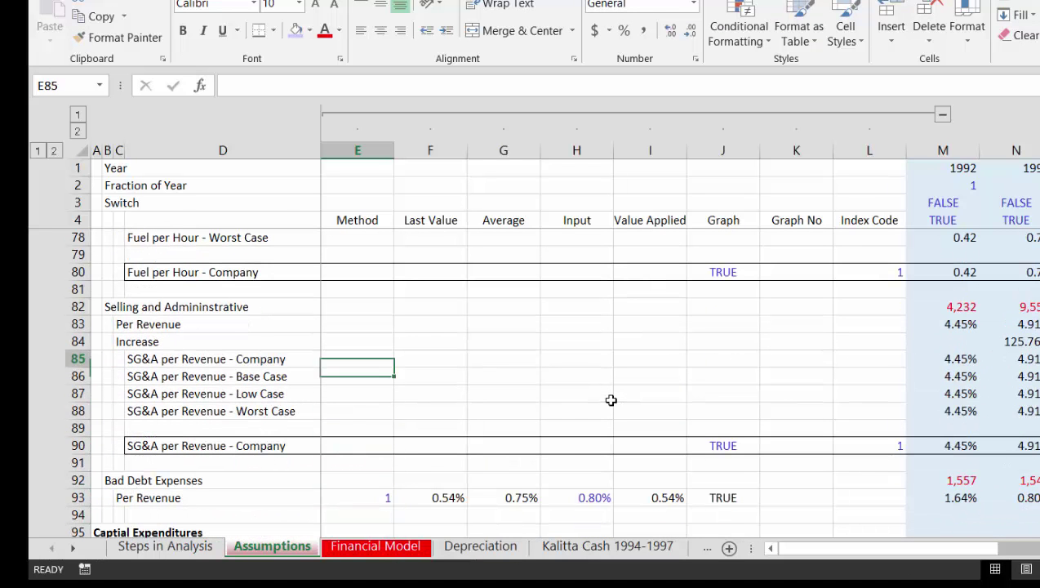
Examine the SG&A per Revenue - Company case in row 85 across the historic and forecast years.
key(Right)
key(Right)
key(Right)
key(Right)
key(Right)
key(Right)
key(Right)
key(Right)
key(Right)
key(Right)
key(Right)
key(Right)
key(Right)
key(Right)
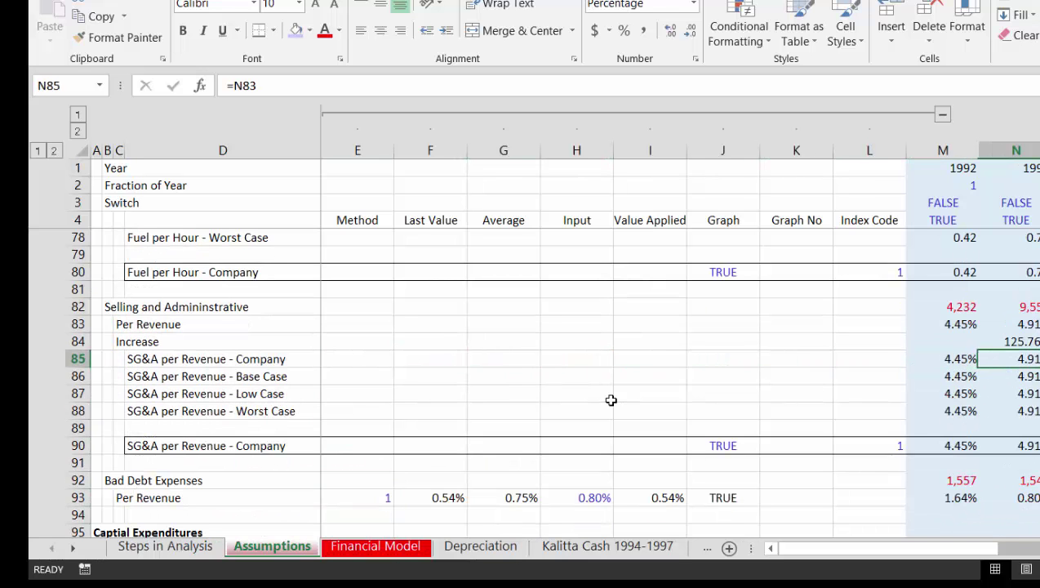
key(Left)
key(Left)
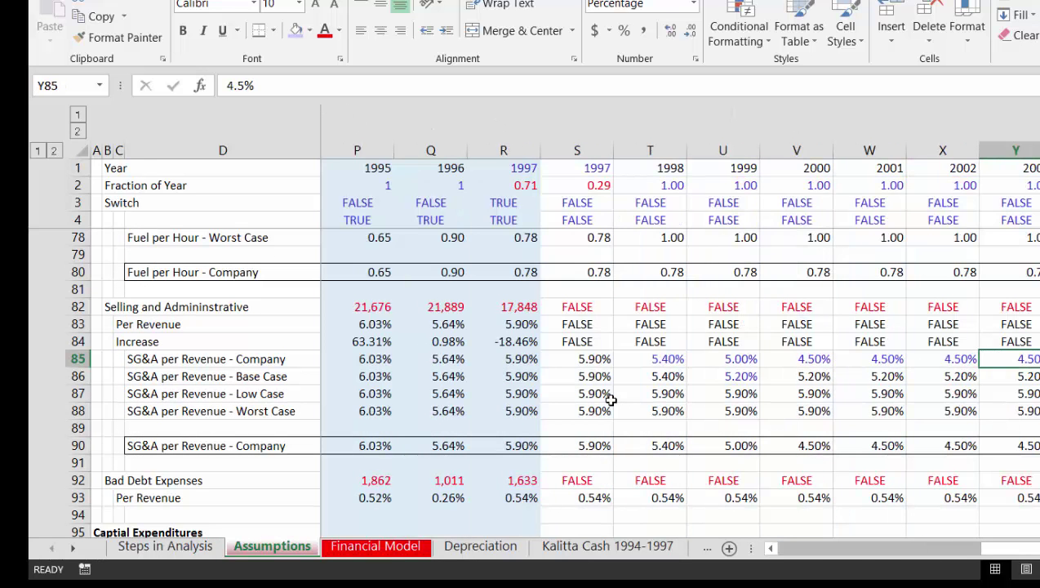
Compare the SG&A per Revenue Base, Low and Worst Case rows across the historic and forecast years.
key(Down)
key(Down)
key(Left)
key(Left)
key(Down)
key(Left)
key(Left)
key(Left)
key(Left)
key(Left)
key(Left)
key(Left)
key(Left)
key(Left)
key(Left)
key(Left)
key(Left)
key(Left)
key(Left)
key(Left)
key(Left)
key(Left)
key(Left)
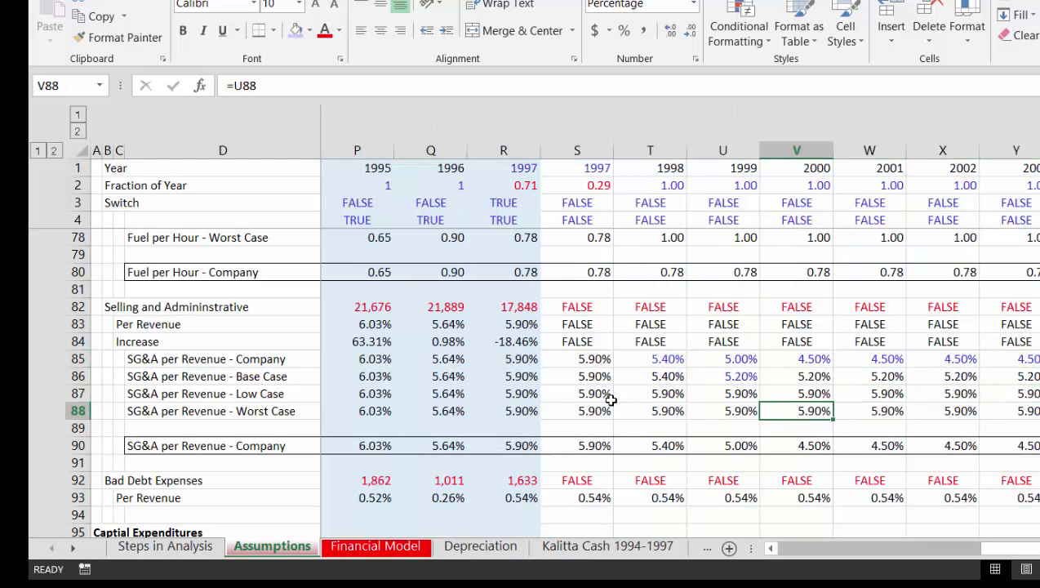
key(Right)
key(Right)
key(Right)
key(Right)
key(Right)
key(Right)
key(Right)
key(Right)
key(Right)
key(Right)
key(Right)
key(Right)
key(Right)
key(Right)
key(Right)
key(Right)
key(Right)
key(Right)
key(Right)
key(Right)
key(Right)
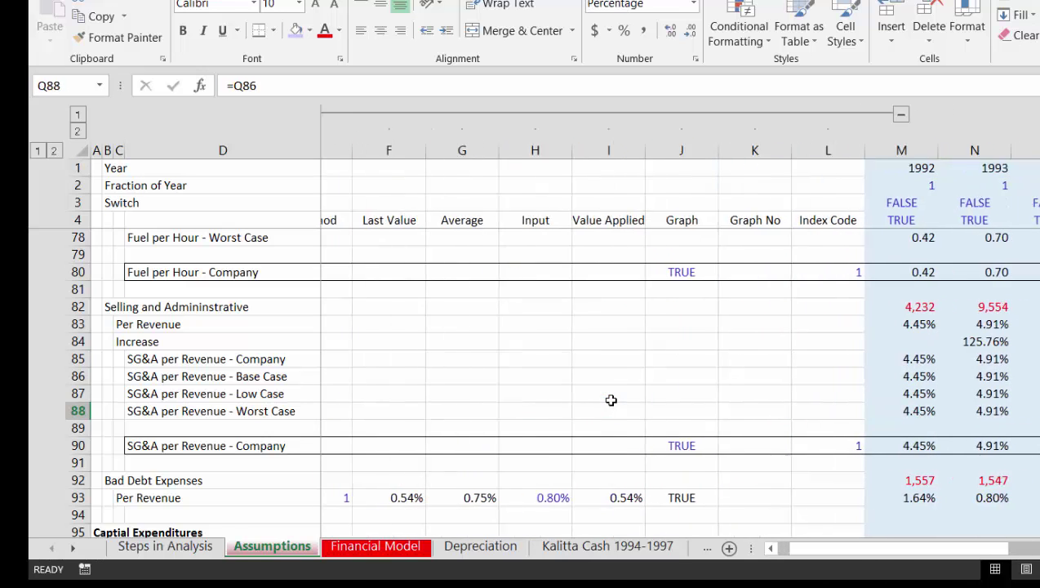
key(Left)
key(Left)
key(Left)
key(Left)
key(Left)
key(Left)
key(Left)
key(Left)
key(Left)
key(Left)
key(ctrl+Left)
key(ctrl+Left)
key(ctrl+Left)
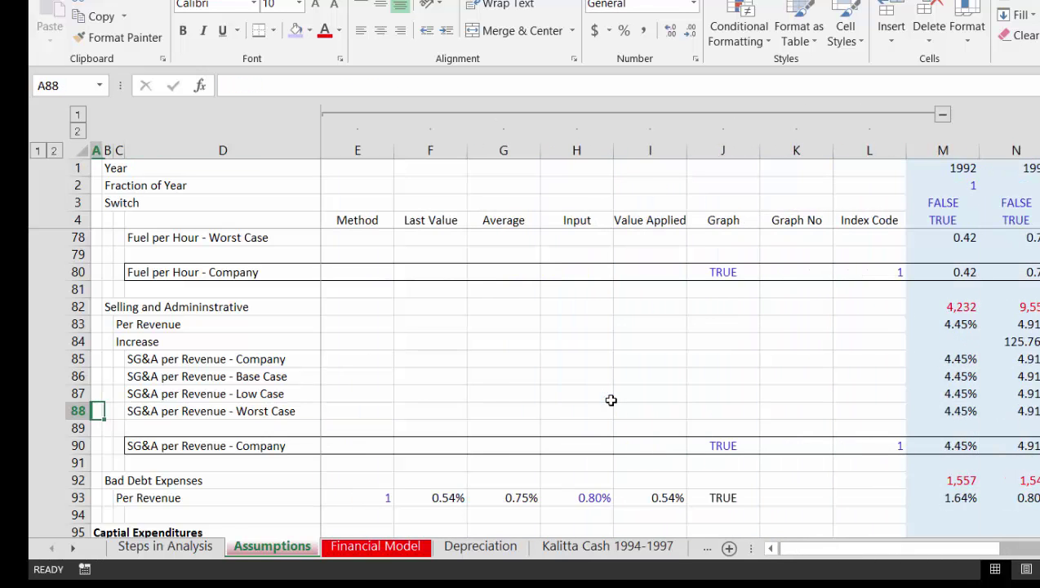
Check the Index Code of the applied SG&A per Revenue row in L90.
key(Down)
key(Down)
key(Right)
key(Right)
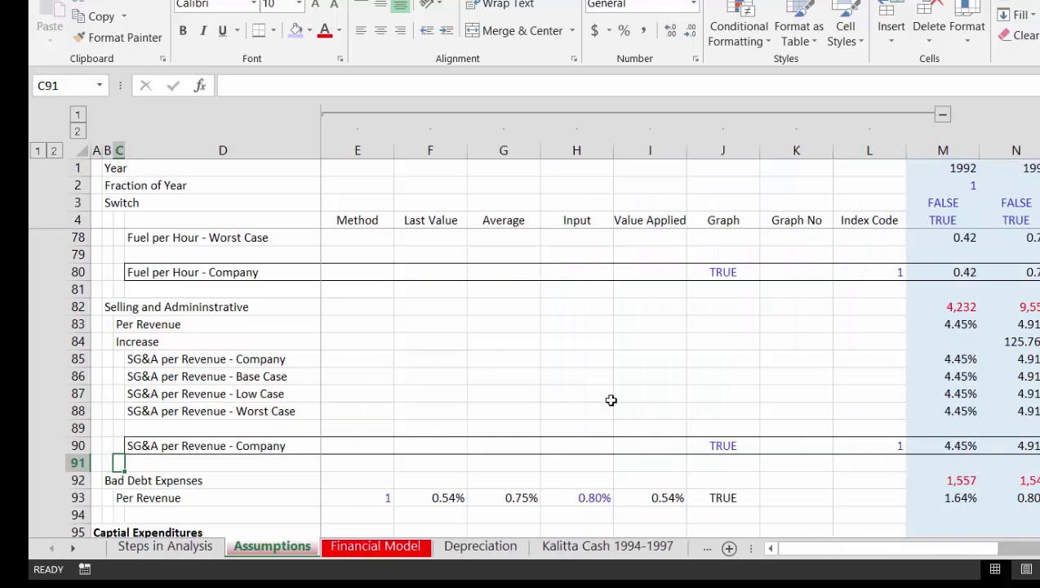
key(Right)
key(Right)
key(Right)
key(Right)
key(Right)
key(Right)
key(Right)
key(Right)
key(Right)
key(Up)
Look through the Bad Debt Expenses, Capital Expenditures and depreciation rows down to the Working Capital section.
key(Down)
key(Down)
key(Down)
key(Down)
key(Down)
key(Down)
key(Down)
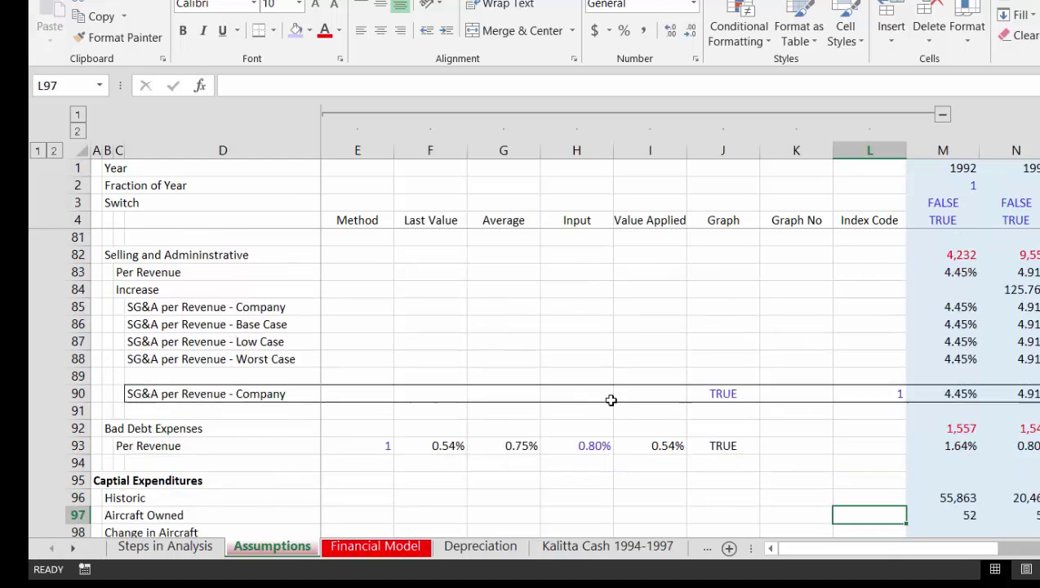
key(Down)
key(Down)
key(Down)
key(Down)
key(Down)
key(Down)
key(Down)
key(Down)
key(Down)
key(Down)
key(Down)
key(Down)
key(Down)
key(Down)
key(Down)
key(Down)
key(Down)
key(Down)
key(Down)
key(Down)
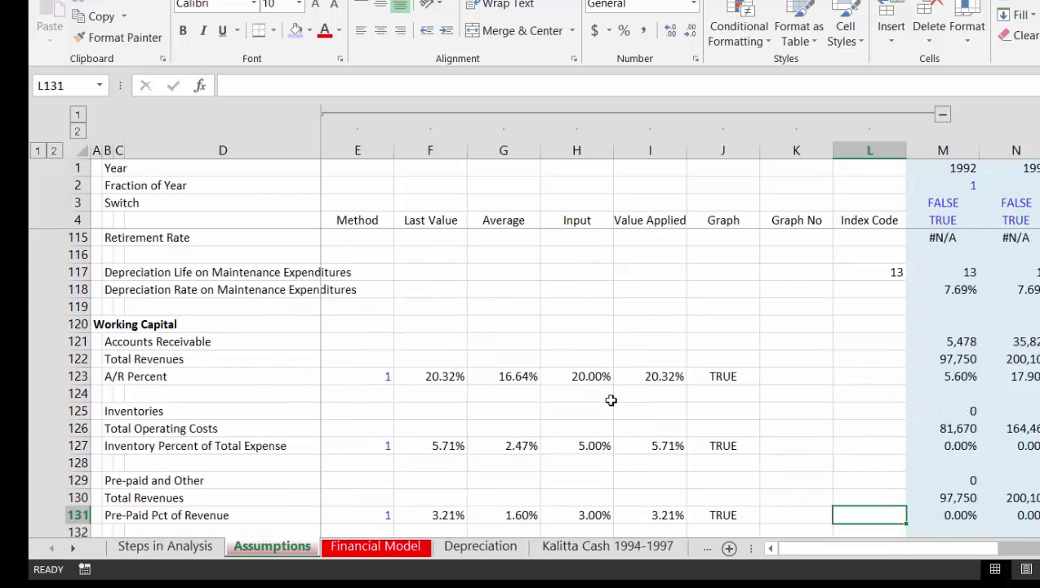
Examine the accounts payable, accrued expenses and deferred revenue percentages down to Other Assets and Liabilities.
key(Down)
key(Down)
key(Down)
key(Down)
key(Down)
key(Down)
key(Down)
key(Down)
key(Down)
key(Down)
key(Down)
key(Down)
key(Down)
key(Down)
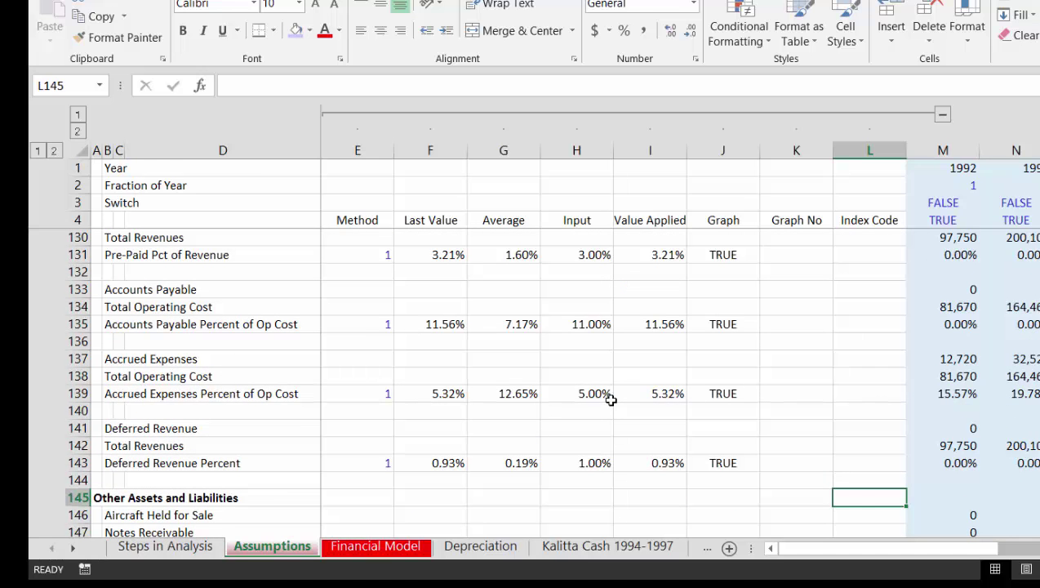
Return to the start of the Working Capital section and inspect the A/R Percent formula in M123.
key(Up)
key(Up)
key(Up)
key(Up)
key(Up)
key(Up)
key(Up)
key(Up)
key(Up)
key(Up)
key(Up)
key(Up)
key(Up)
key(Up)
key(Up)
key(Up)
key(Up)
key(Up)
key(Up)
key(Up)
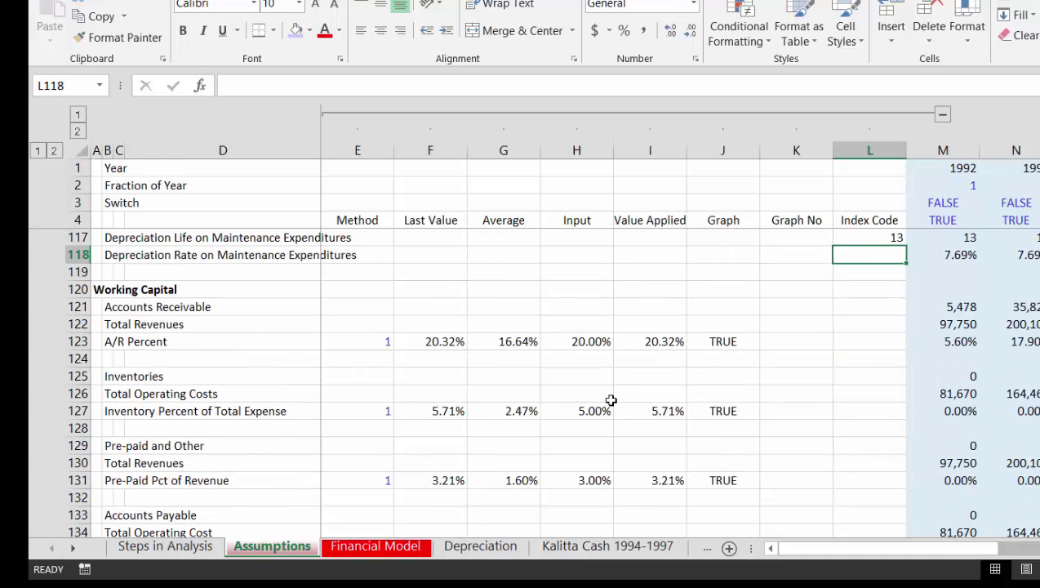
key(Down)
key(Down)
key(Down)
key(Down)
key(Down)
key(Down)
key(Down)
key(Down)
key(Up)
key(Up)
key(Up)
key(Right)
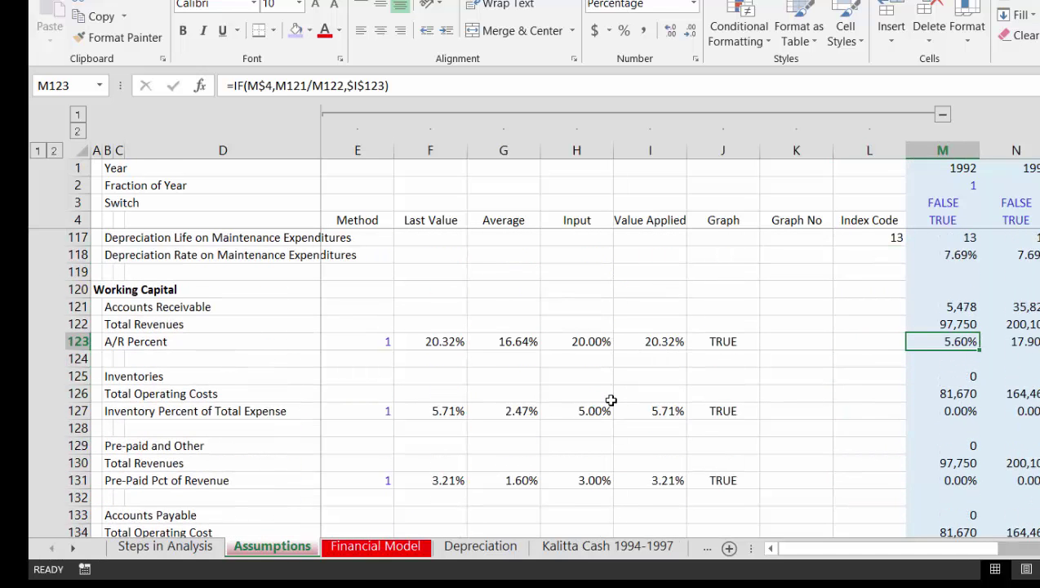
Look across the yearly values of the A/R Percent row and return to the start of that row.
key(Right)
key(Right)
key(Right)
key(Right)
key(Right)
key(Right)
key(Right)
key(Right)
key(Right)
key(Left)
key(Left)
key(Left)
key(Left)
key(Left)
key(Left)
key(Left)
key(Left)
key(Left)
key(Left)
key(Left)
key(Left)
key(Left)
key(Left)
key(Left)
key(Left)
key(Left)
key(Left)
key(Left)
key(Left)
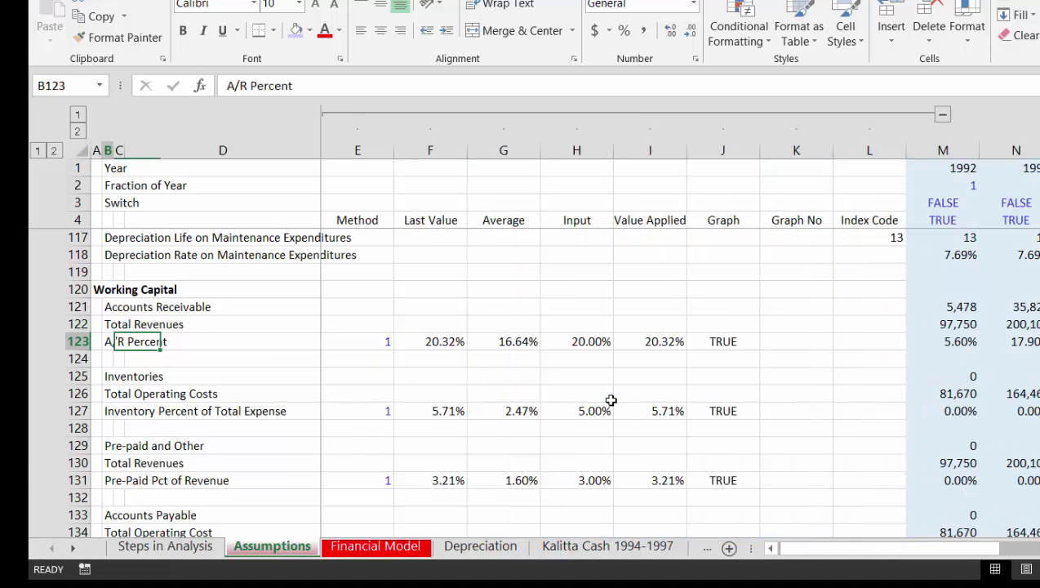
key(Left)
Review the plant depreciation and retirement rate rows above the Working Capital section, up to Historic Net Plant.
key(Up)
key(Up)
key(Up)
key(Up)
key(Up)
key(Up)
key(Up)
key(Up)
key(Up)
key(Up)
key(Up)
key(Up)
key(Up)
key(Up)
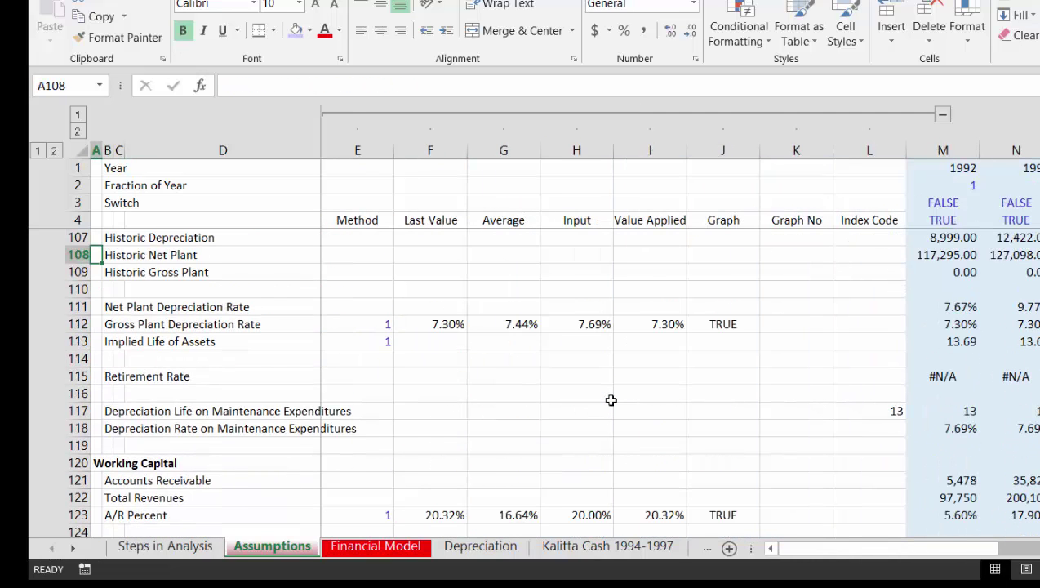
Examine the Working Capital percentages from A/R through deferred revenue and on past Other Assets and Liabilities.
key(Down)
key(Down)
key(Down)
key(Down)
key(Down)
key(Down)
key(Down)
key(Down)
key(Down)
key(Down)
key(Down)
key(Down)
key(Down)
key(Down)
key(Down)
key(Down)
key(Down)
key(Down)
key(Down)
key(Down)
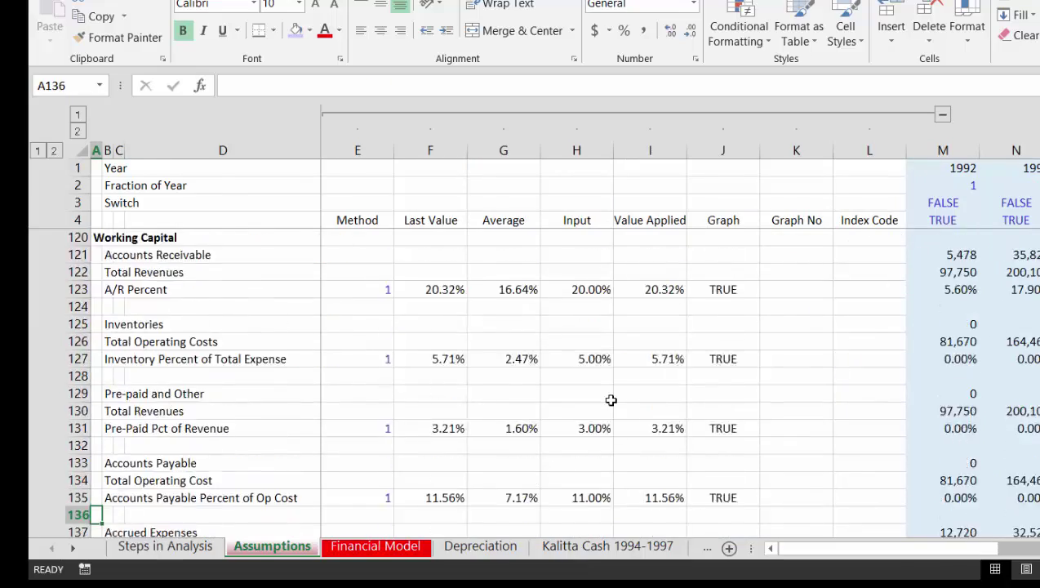
key(Down)
key(Down)
key(Down)
key(Down)
key(Down)
key(Down)
key(Down)
key(Down)
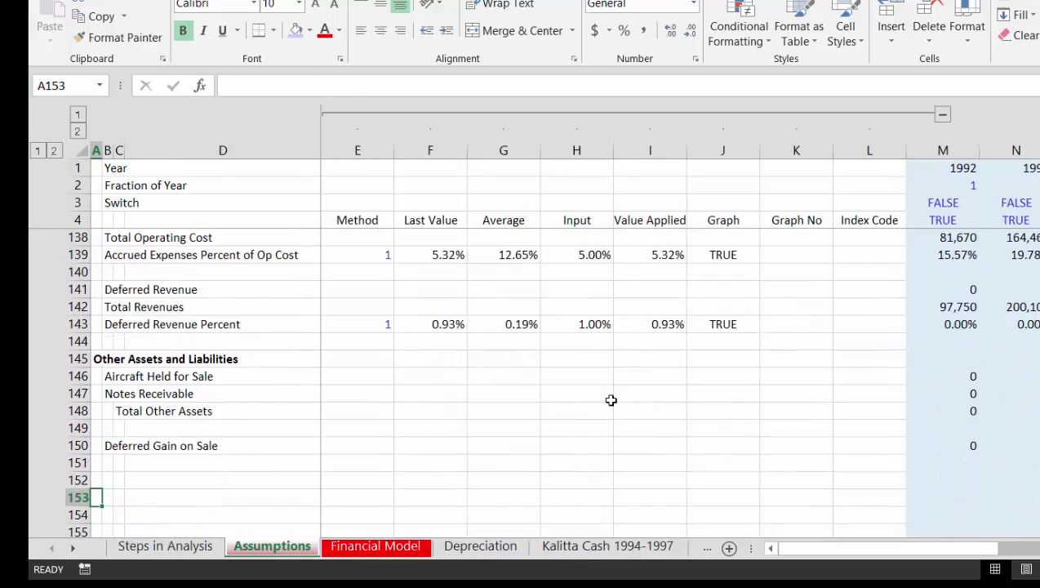
Look back through the operating expense and revenue assumptions up to the Capacity section at the start of the sheet.
key(Up)
key(Up)
key(Up)
key(Up)
key(Up)
key(Up)
key(Up)
key(Up)
key(Up)
key(Up)
key(Up)
key(Up)
key(Up)
key(Up)
key(Up)
key(Up)
key(Up)
key(Up)
key(Up)
key(Up)
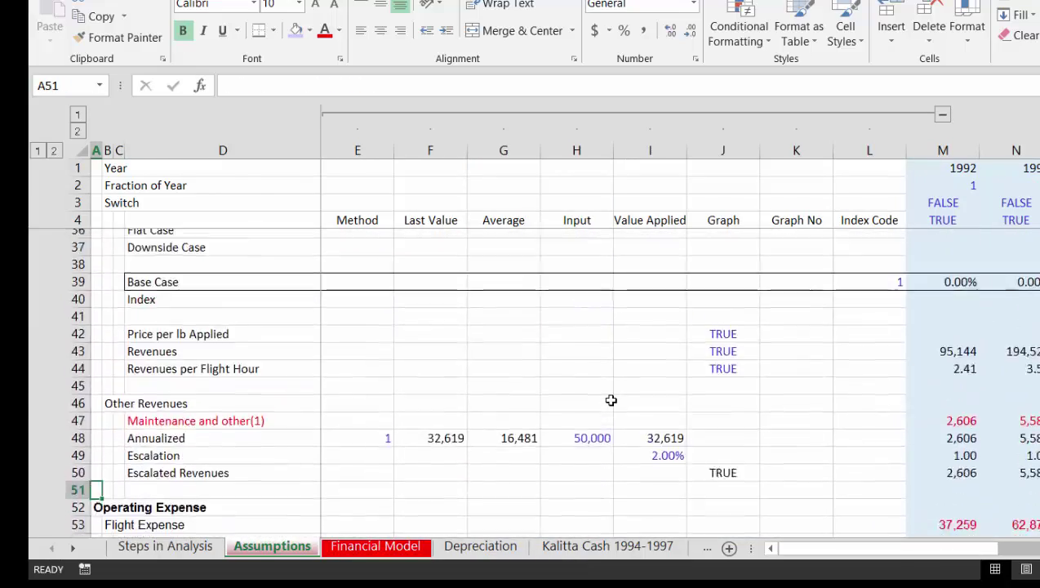
key(Up)
key(Up)
key(Up)
key(Up)
key(Up)
key(Up)
key(Up)
key(Up)
key(Up)
key(Up)
key(Up)
key(Up)
key(Up)
key(Up)
key(Up)
key(Up)
key(Up)
key(Up)
key(Up)
key(Up)
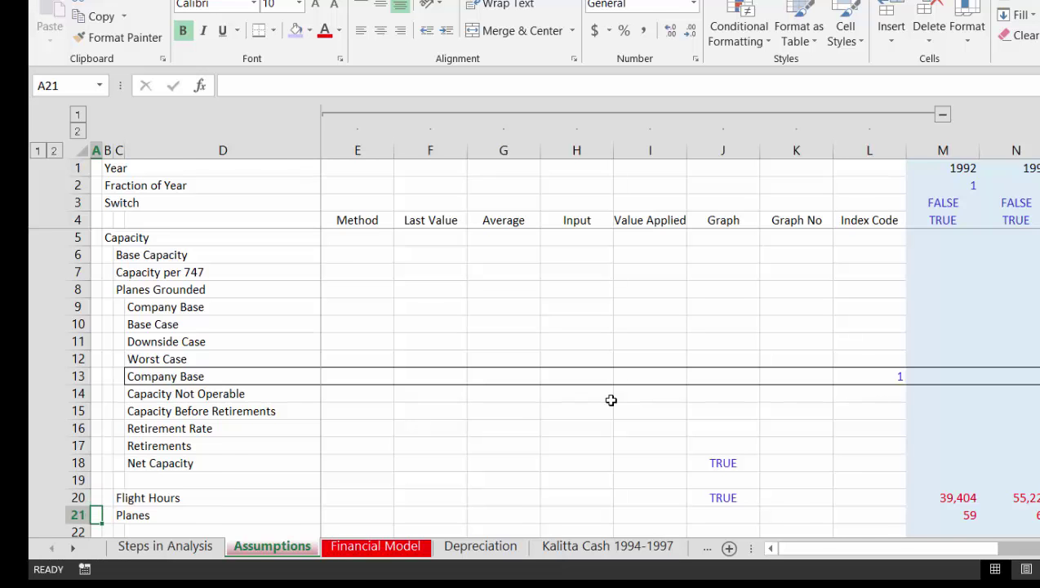
Examine the flight hours, planes and price increase case rows down to the Method column in row 38.
key(Down)
key(Down)
key(Down)
key(Down)
key(Down)
key(Down)
key(Down)
key(Down)
key(Down)
key(Down)
key(Right)
key(Right)
key(Right)
key(Right)
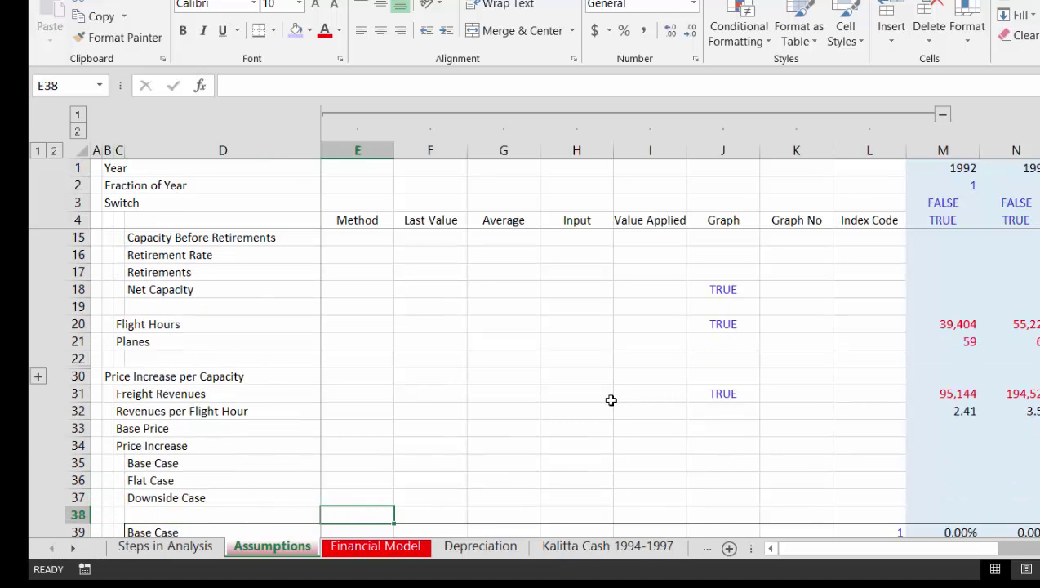
Examine the Graph column flags from the revenue and operating expense rows down to Deferred Revenue in row 141.
key(Right)
key(Right)
key(Right)
key(Right)
key(Right)
key(Down)
key(Down)
key(Down)
key(Down)
key(Down)
key(Down)
key(Down)
key(Down)
key(Down)
key(Down)
key(Down)
key(Down)
key(Down)
key(Down)
key(Down)
key(Down)
key(Down)
key(Down)
key(Down)
key(Down)
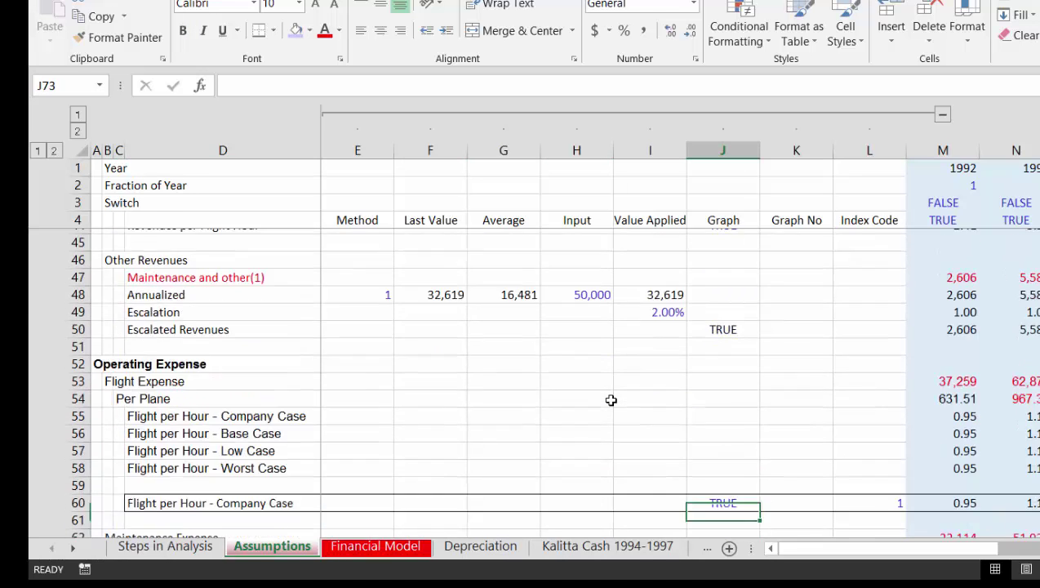
key(Down)
key(Down)
key(Down)
key(Down)
key(Down)
key(Down)
key(Down)
key(Down)
key(Down)
key(Down)
key(Down)
key(Down)
key(Down)
key(Down)
key(Down)
key(Down)
key(Down)
key(Down)
key(Down)
key(Down)
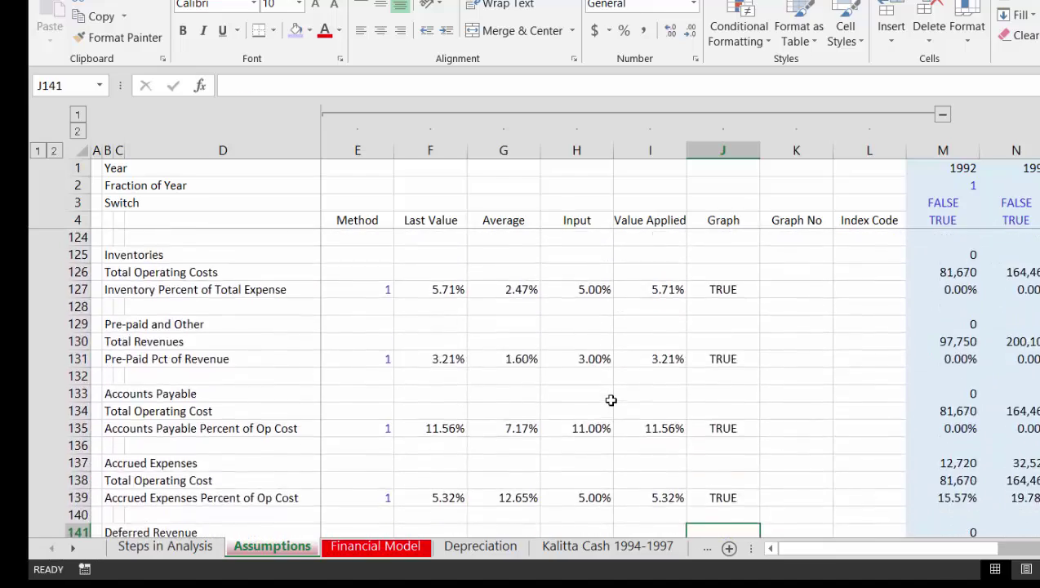
Look back over the Graph column flags from Deferred Revenue up to the Capacity section.
key(Up)
key(Up)
key(Up)
key(Up)
key(Up)
key(Up)
key(Up)
key(Up)
key(Up)
key(Up)
key(Up)
key(Up)
key(Up)
key(Up)
key(Up)
key(Up)
key(Up)
key(Up)
key(Up)
key(Up)
key(Up)
key(Up)
key(Up)
key(Up)
key(Up)
key(Up)
key(Up)
key(Up)
key(Up)
key(Up)
key(Up)
key(Up)
key(Up)
key(Up)
key(Up)
key(Up)
key(Up)
key(Up)
key(Up)
key(Up)
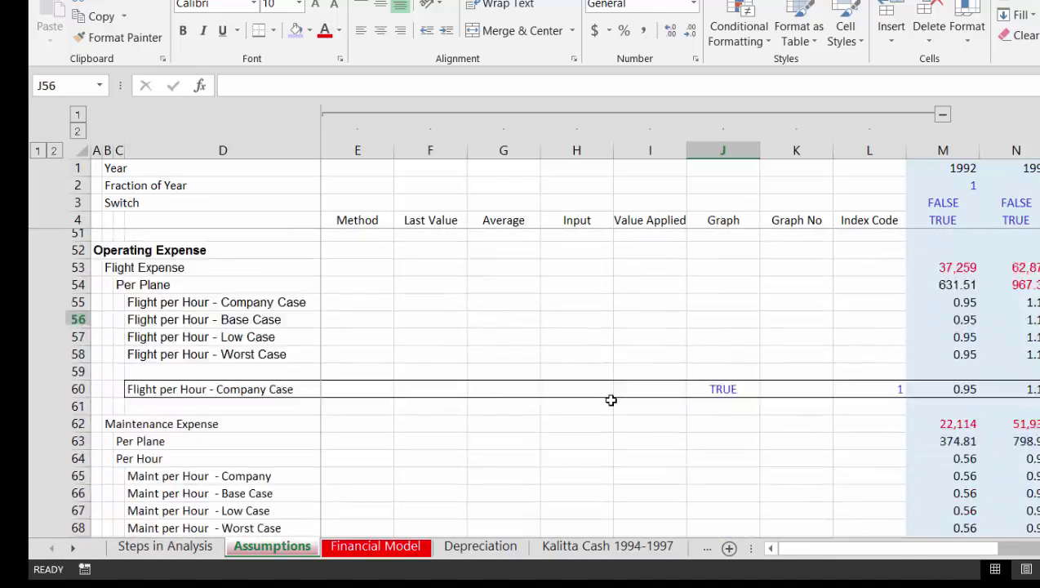
key(Up)
key(Up)
key(Up)
key(Up)
key(Up)
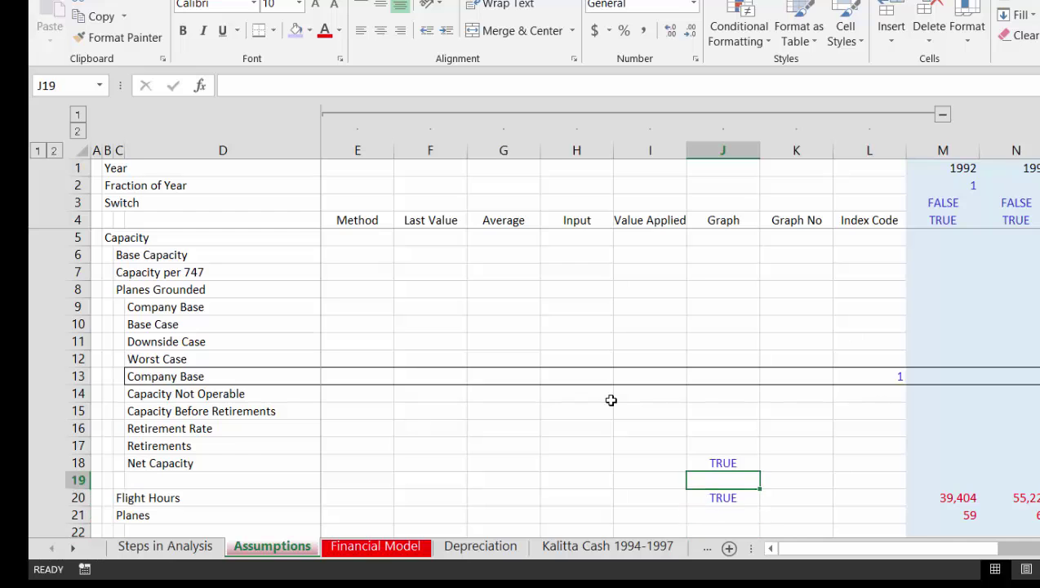
Enter a starting value of 0 in the Graph No column on the Capacity row, cell K5.
key(Right)
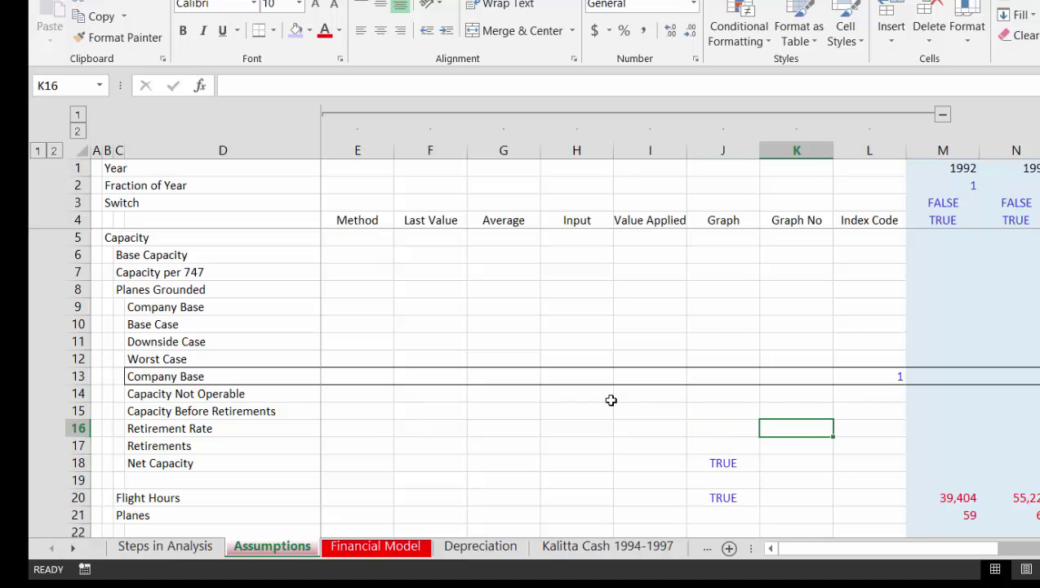
key(Up)
key(Up)
key(Up)
key(Up)
key(Up)
key(Up)
key(Up)
key(Up)
key(Up)
key(Up)
key(Up)
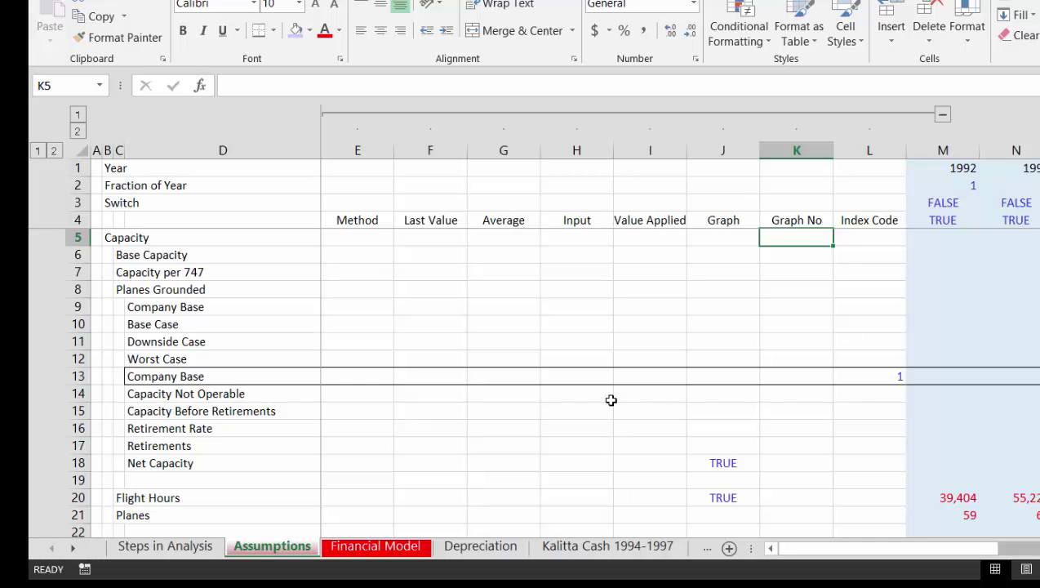
text(0)
key(Return)
Begin a formula in the Graph No column on the Base Capacity row, cell K6.
key(Left)
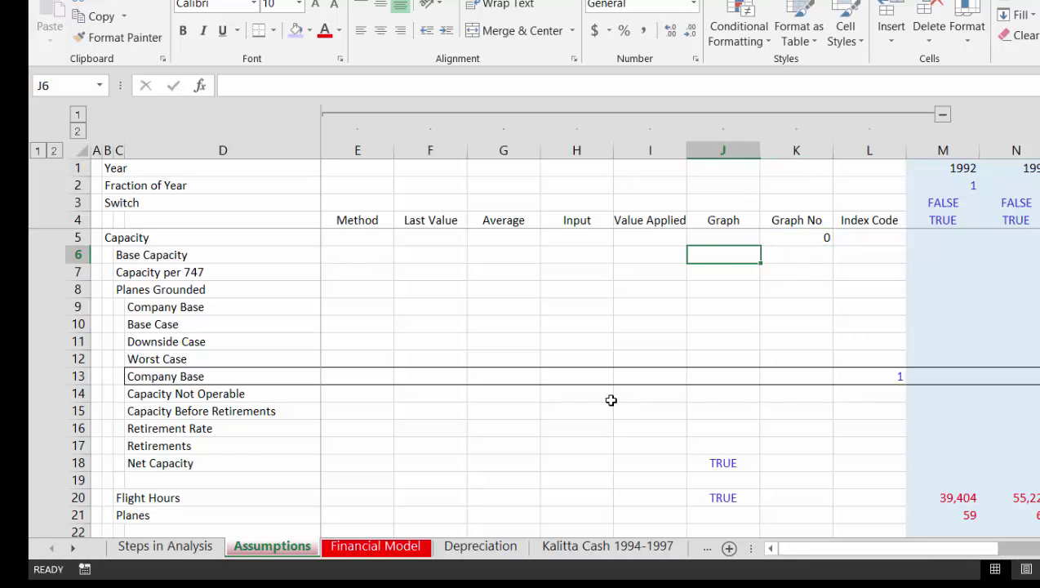
key(Right)
text(=)
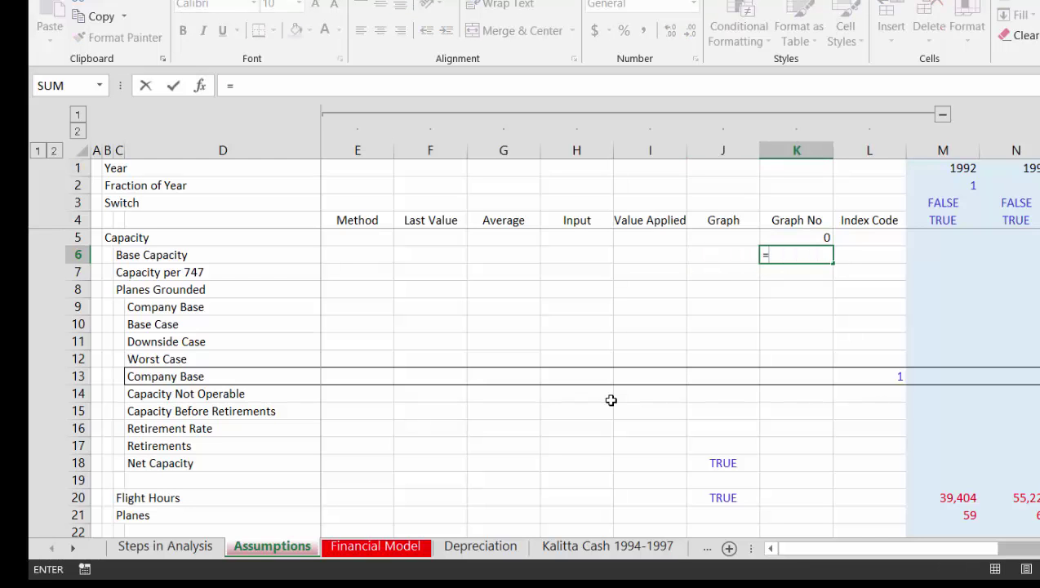
Enter the running-count formula =K5+J6 in the Graph No column for the Base Capacity row.
key(Up)
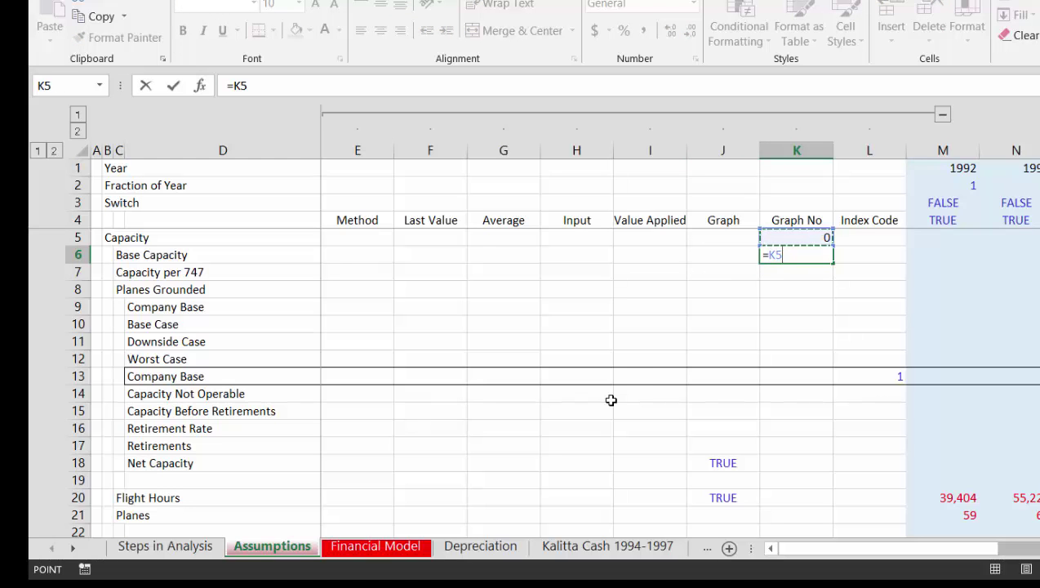
text(+)
key(Left)
key(ctrl+Return)
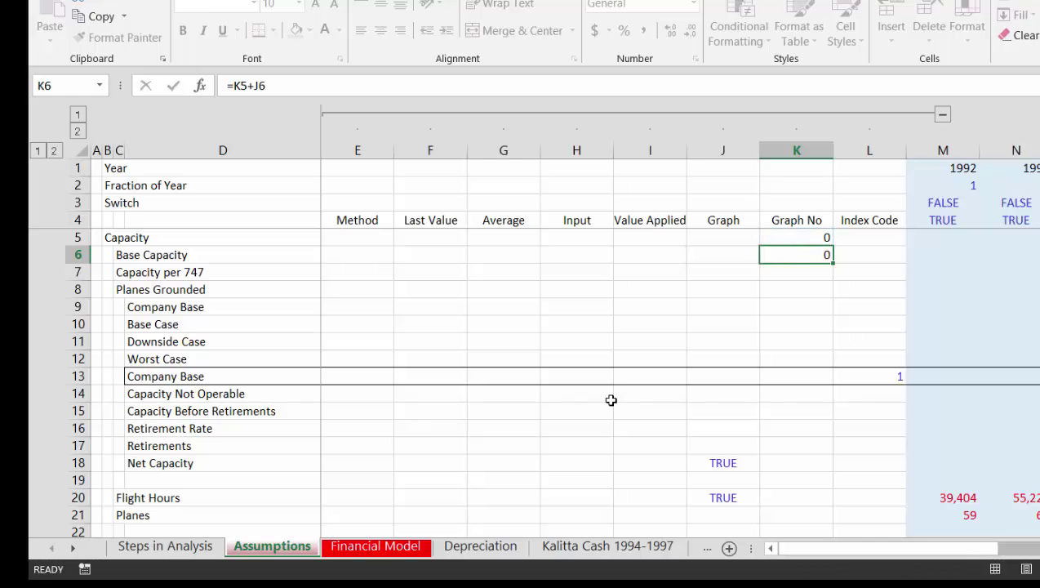
Fill the K6 Graph No formula down column K through the Other Assets and Liabilities section.
key(shift+Down)
key(shift+Down)
key(shift+Down)
key(shift+Down)
key(shift+Down)
key(shift+Down)
key(shift+Down)
key(shift+Down)
key(shift+Down)
key(shift+Down)
key(shift+Down)
key(shift+Down)
key(shift+Down)
key(shift+Down)
key(shift+Down)
key(shift+Down)
key(shift+Down)
key(shift+Down)
key(shift+Down)
key(shift+Down)
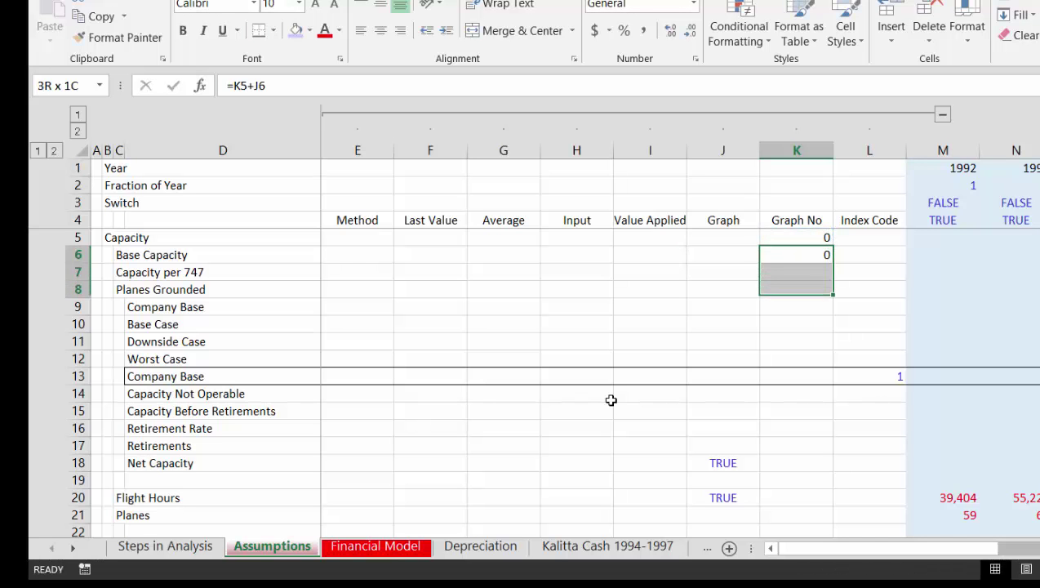
key(shift+Down)
key(shift+Down)
key(shift+Down)
key(shift+Down)
key(shift+Down)
key(shift+Down)
key(shift+Down)
key(shift+Down)
key(shift+Down)
key(shift+Down)
key(shift+Down)
key(shift+Down)
key(shift+Down)
key(shift+Down)
key(shift+Down)
key(shift+Down)
key(shift+Down)
key(shift+Down)
key(shift+Down)
key(shift+Down)
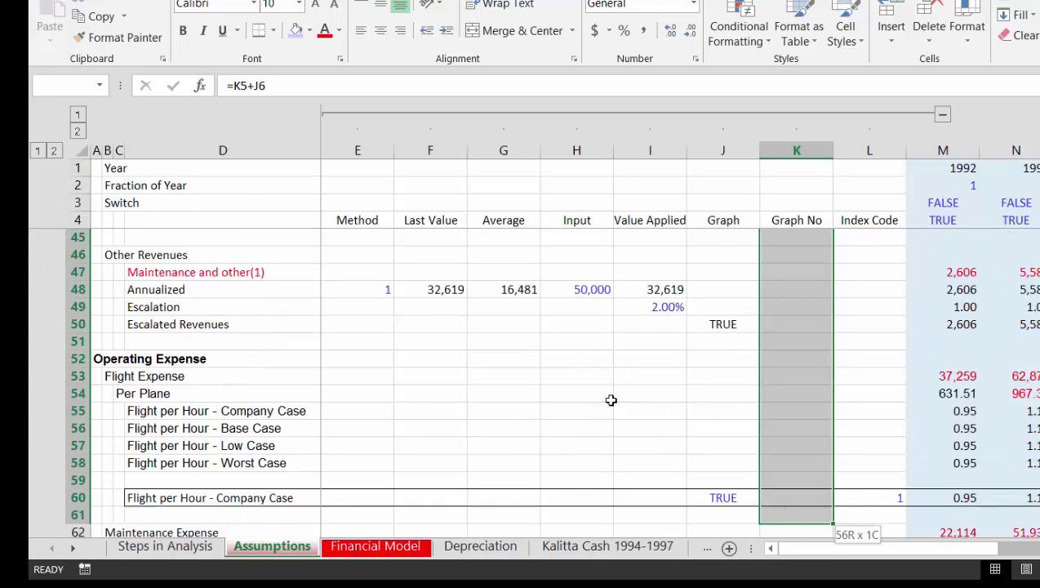
key(shift+Down)
key(shift+Down)
key(shift+Down)
key(shift+Down)
key(shift+Down)
key(shift+Down)
key(shift+Down)
key(shift+Down)
key(shift+Down)
key(shift+Down)
key(shift+Down)
key(shift+Down)
key(shift+Down)
key(shift+Down)
key(shift+Down)
key(shift+Down)
key(shift+Down)
key(shift+Down)
key(shift+Down)
key(shift+Down)
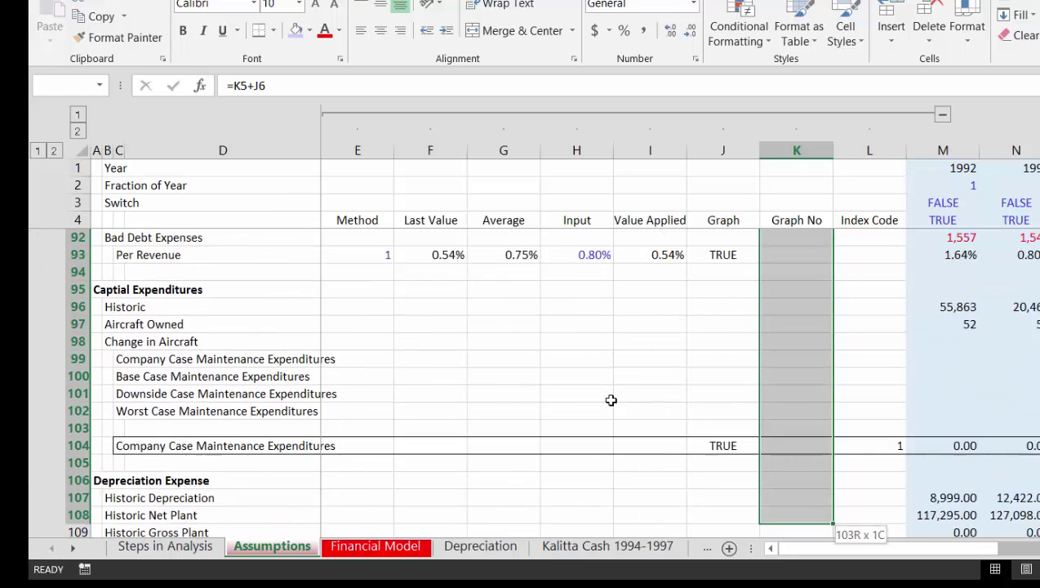
key(shift+Down)
key(shift+Down)
key(shift+Down)
key(shift+Down)
key(shift+Down)
key(shift+Down)
key(shift+Down)
key(shift+Down)
key(shift+Down)
key(shift+Down)
key(shift+Down)
key(shift+Down)
key(shift+Down)
key(shift+Down)
key(shift+Down)
key(shift+Down)
key(shift+Down)
key(shift+Down)
key(shift+Down)
key(shift+Down)
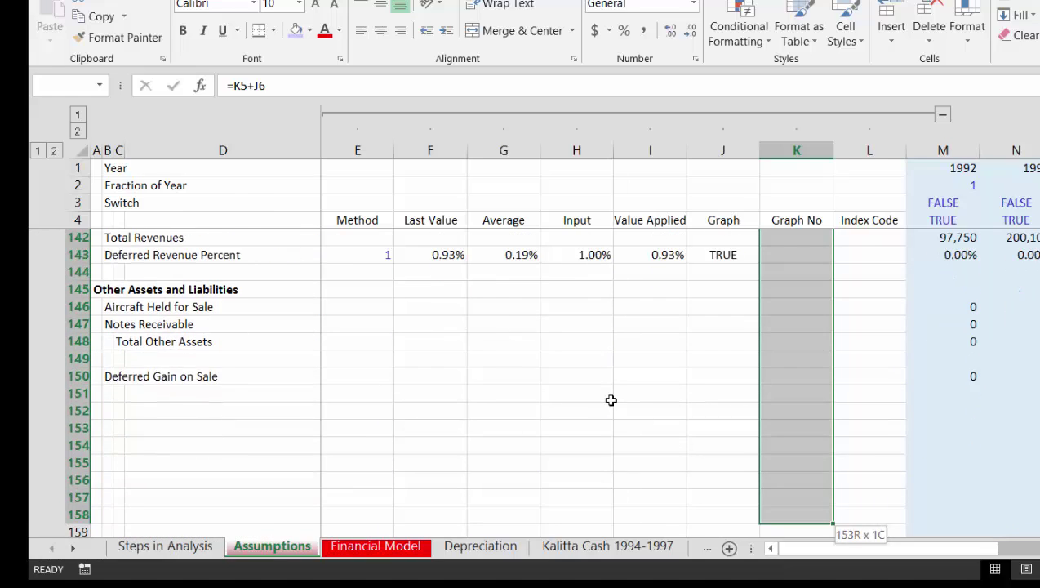
key(shift+Up)
key(shift+Up)
key(shift+Up)
key(shift+Up)
key(shift+Up)
key(shift+Up)
key(shift+Up)
key(shift+Up)
key(shift+Up)
key(shift+Up)
key(shift+Down)
key(shift+Down)
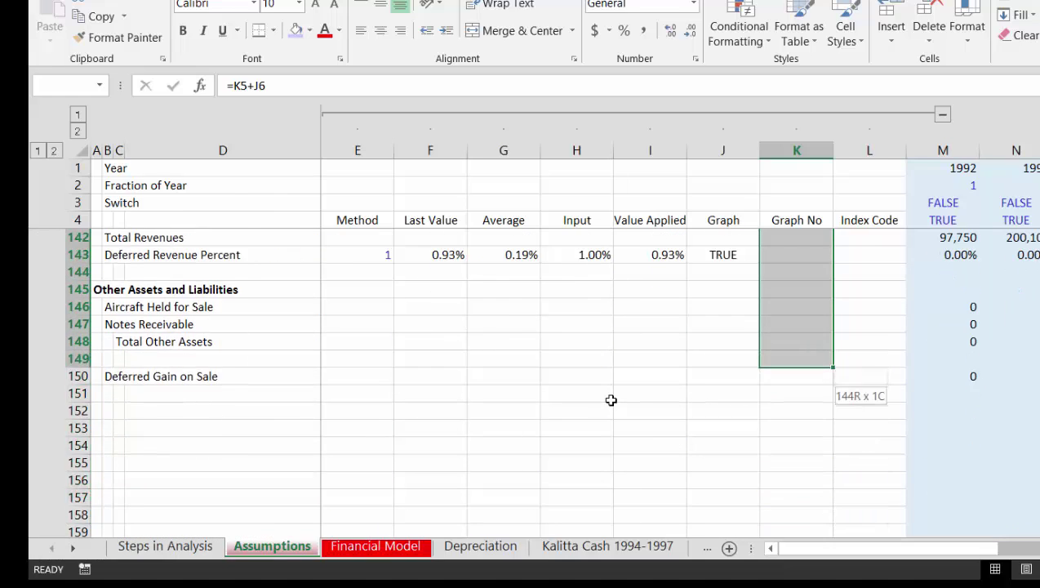
key(ctrl+d)
Check the filled Graph No values and formulas down to the Net Capacity and Flight Hours rows against their Graph flags.
key(Up)
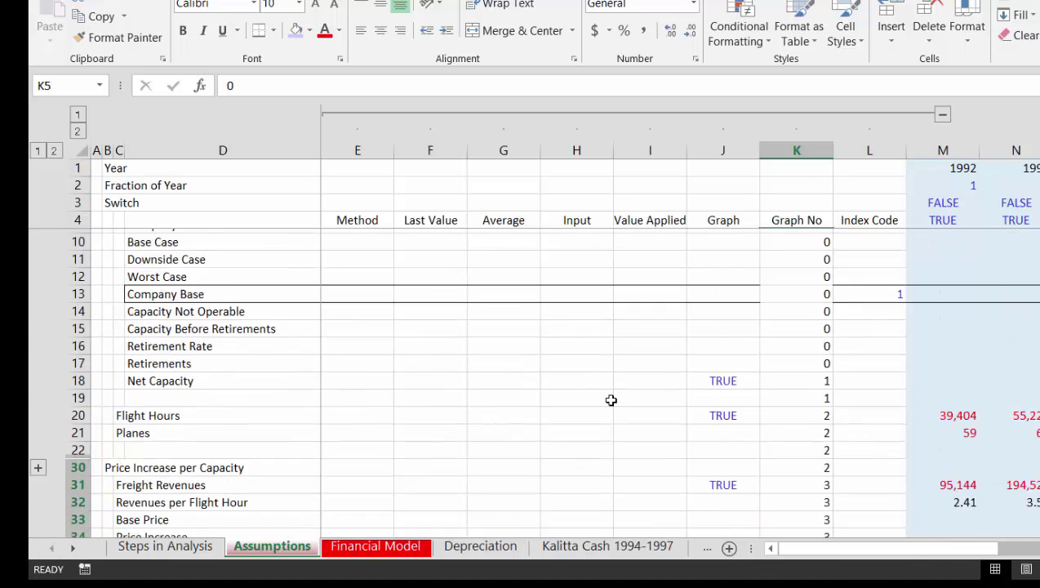
key(Down)
key(Up)
key(Down)
key(Down)
key(Down)
key(Down)
key(Down)
key(Down)
key(Down)
key(Down)
key(Down)
key(Down)
key(Down)
key(Down)
key(Down)
key(Down)
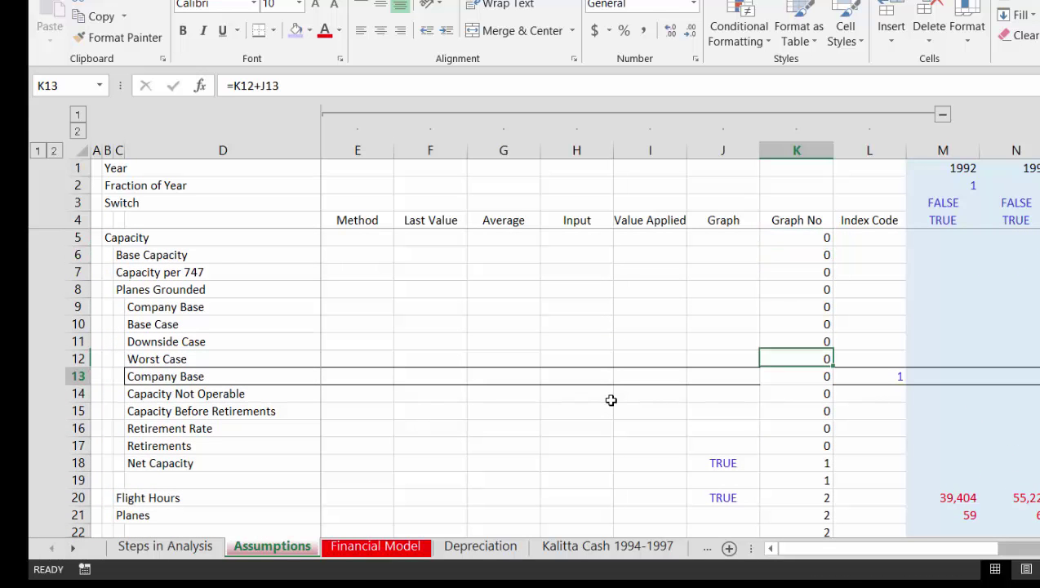
key(Up)
key(Left)
key(Right)
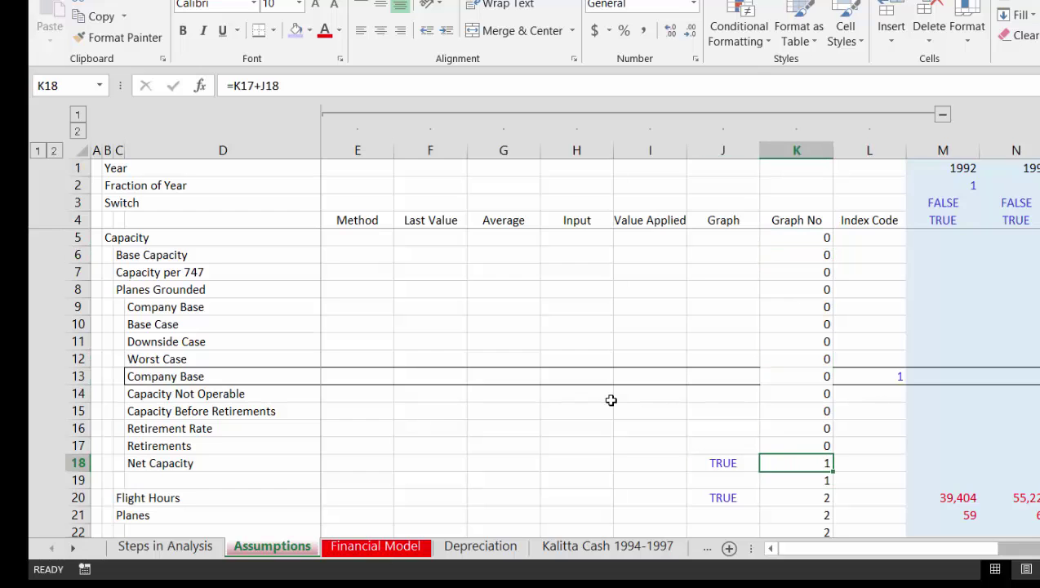
key(Down)
key(Down)
key(Left)
key(Right)
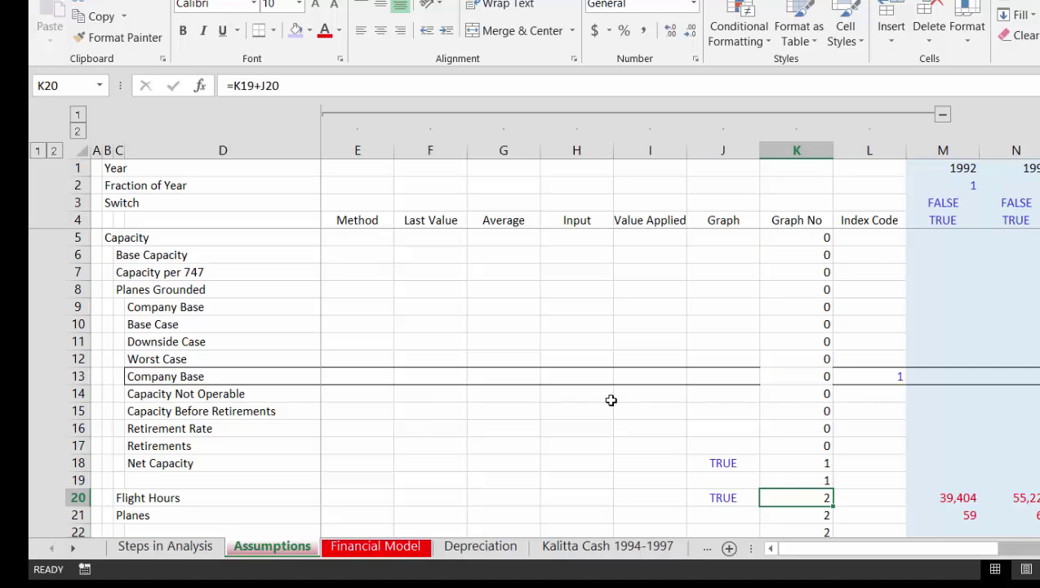
Examine the Flight Hours row from its Graph No cell across to its label and back.
key(Left)
key(Left)
key(Left)
key(Left)
key(Left)
key(Left)
key(Left)
key(Left)
key(Left)
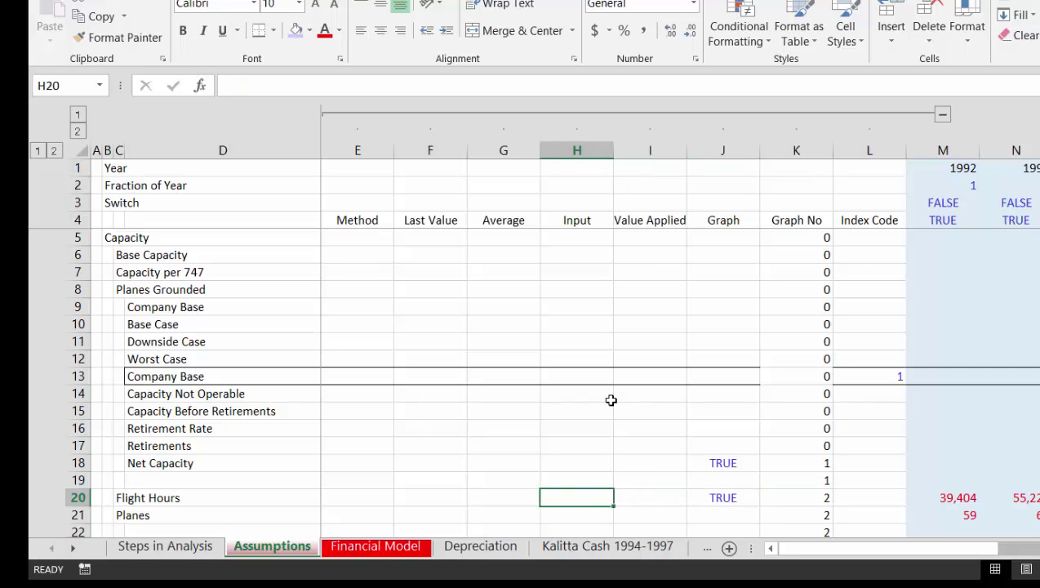
key(Right)
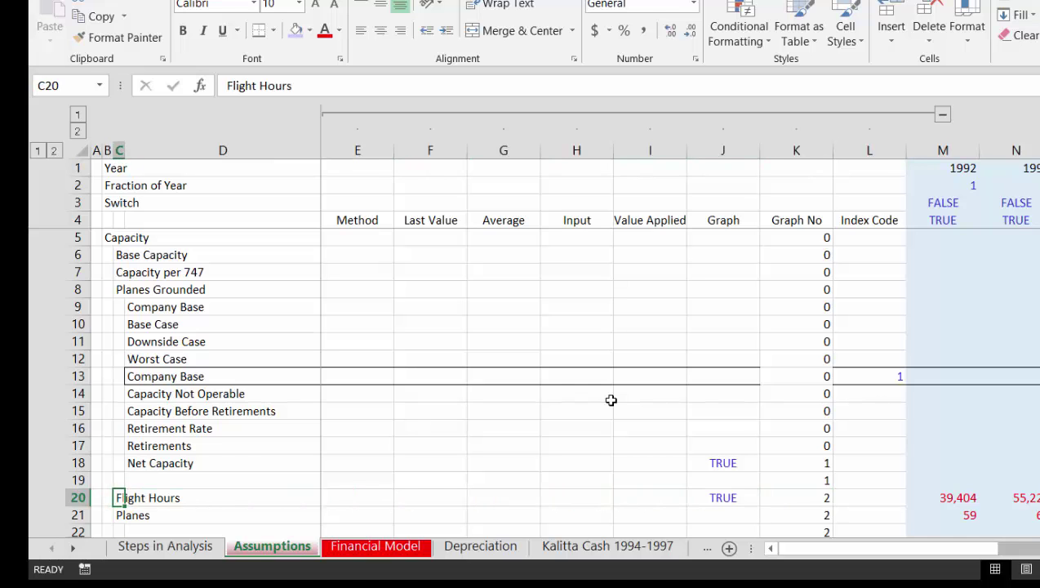
key(Right)
key(Right)
key(Right)
key(Right)
key(Right)
key(Right)
key(Right)
key(Right)
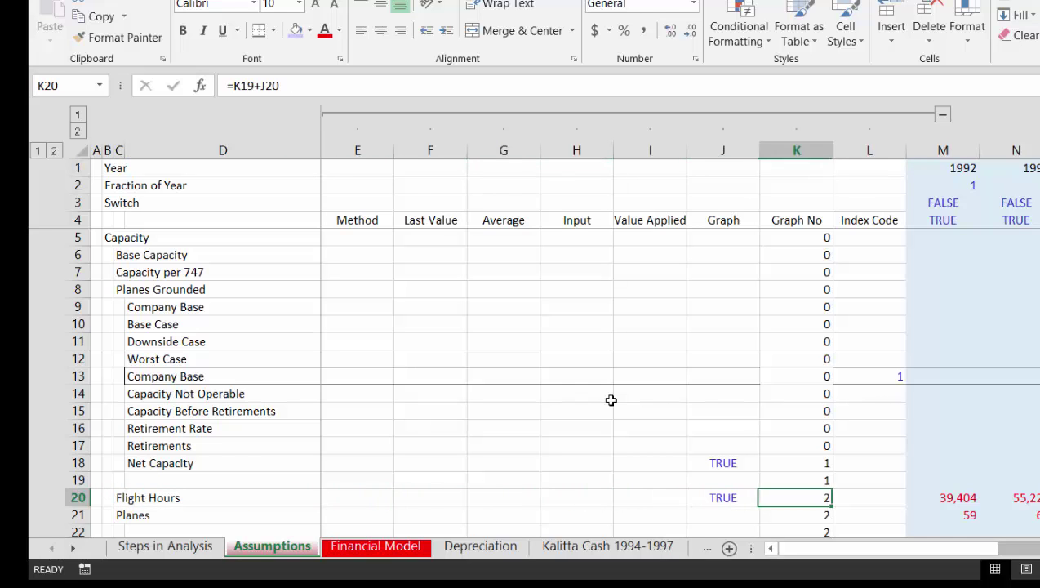
Review the running Graph No values and Graph flags from the Flight Hours row down to the Other Assets and Liabilities section.
key(Right)
key(Right)
key(Left)
key(Left)
key(Down)
key(Down)
key(Down)
key(Down)
key(Down)
key(Down)
key(Down)
key(Down)
key(Down)
key(Down)
key(Down)
key(Down)
key(Down)
key(Down)
key(Down)
key(Down)
key(Down)
key(Down)
key(Down)
key(Down)
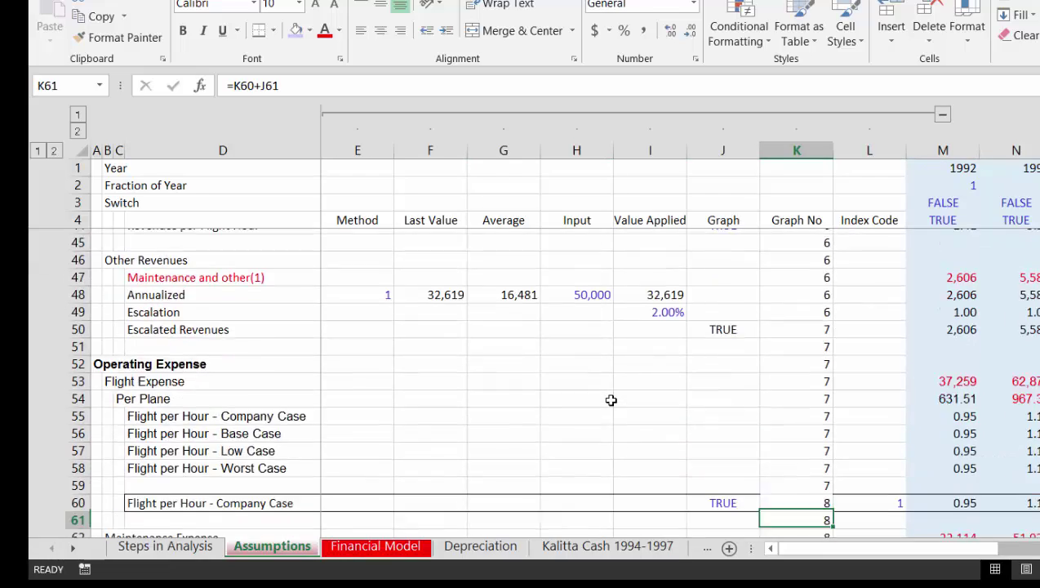
key(Down)
key(Down)
key(Down)
key(Down)
key(Down)
key(Down)
key(Down)
key(Down)
key(Down)
key(Down)
key(Down)
key(Down)
key(Down)
key(Down)
key(Down)
key(Down)
key(Down)
key(Down)
key(Down)
key(Down)
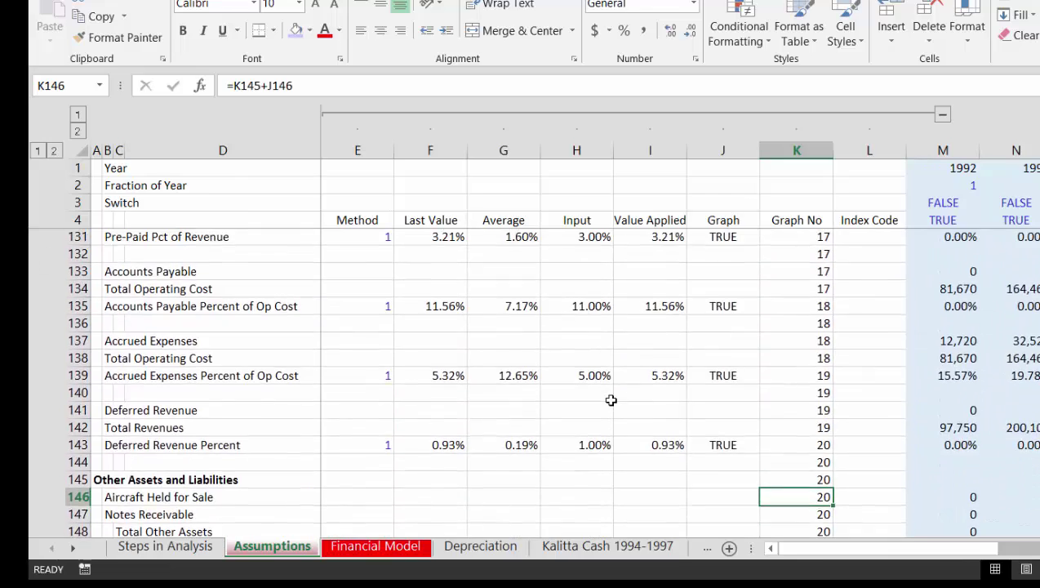
Check the Graph No column from its last filled rows back up to the Capacity per 747 row.
key(Up)
key(Up)
key(Up)
key(Up)
key(Up)
key(Up)
key(Up)
key(Up)
key(Up)
key(Up)
key(Up)
key(Up)
key(Up)
key(Up)
key(Up)
key(Up)
key(Up)
key(Up)
key(Up)
key(Up)
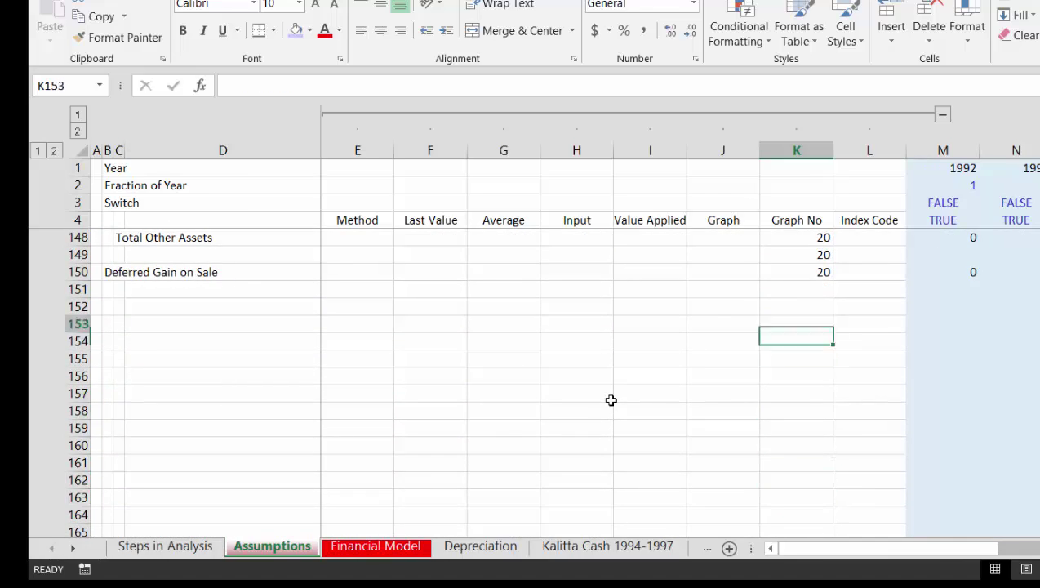
key(Up)
key(Up)
key(Up)
key(Up)
key(Up)
key(Up)
key(Up)
key(Up)
key(Up)
key(Up)
key(Up)
key(Up)
key(Up)
key(Up)
key(Up)
key(Up)
key(Up)
key(Up)
key(Up)
key(Up)
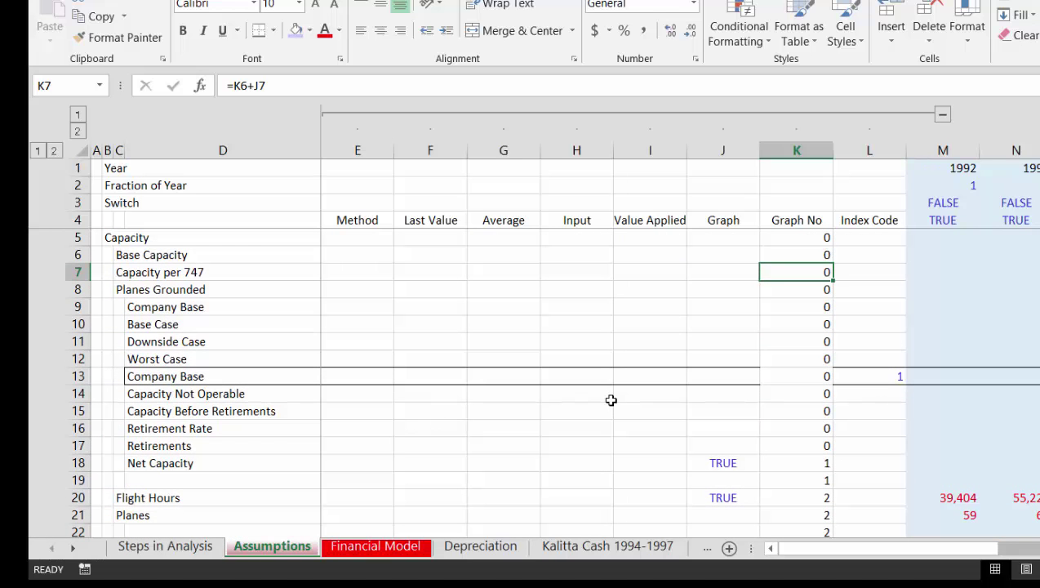
Examine the Capacity section's Graph No values and row labels down to the Flight Hours label in column C.
key(Down)
key(Down)
key(Down)
key(Down)
key(Down)
key(Down)
key(Down)
key(Down)
key(Down)
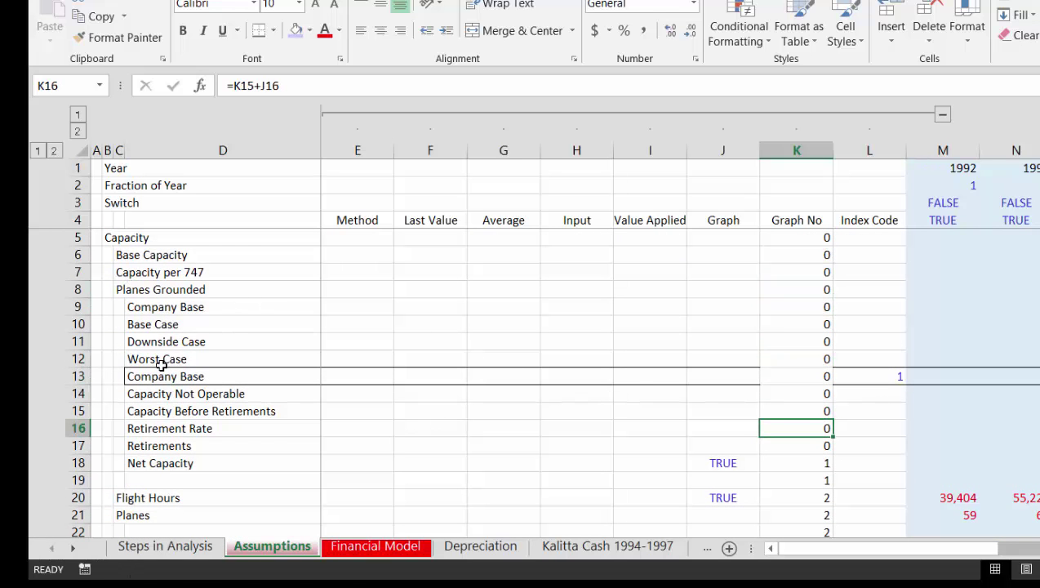
key(Left)
key(Left)
key(Left)
key(Left)
key(Left)
key(Left)
key(Left)
key(Left)
key(Left)
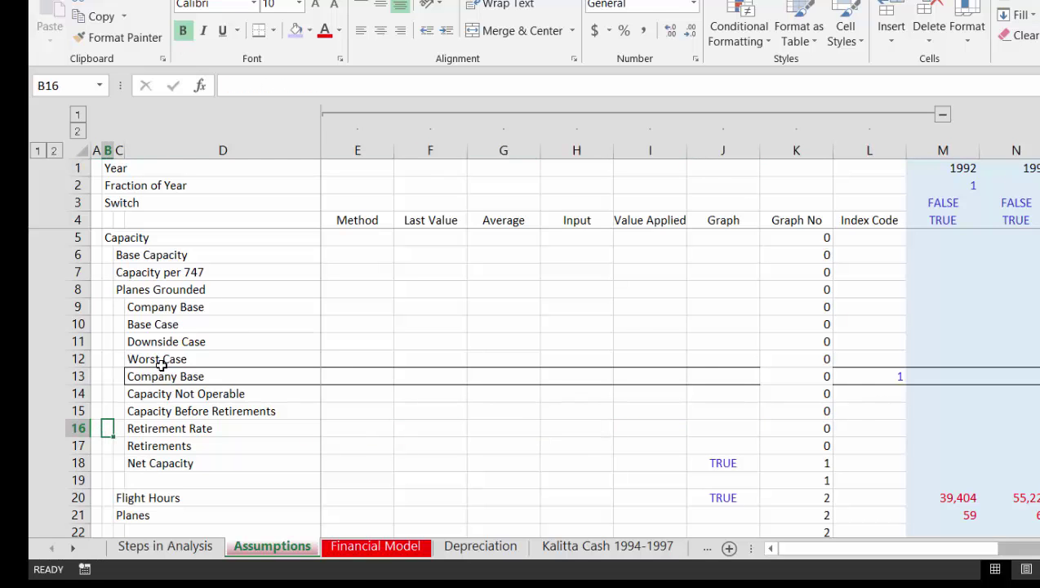
key(Down)
key(Down)
key(Down)
key(Down)
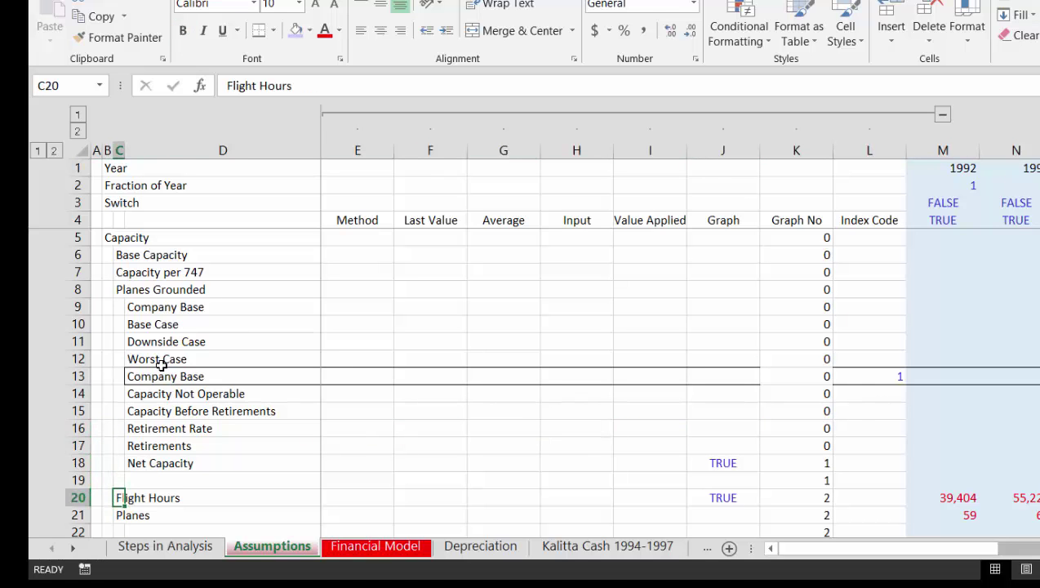
key(Left)
key(Right)
key(Right)
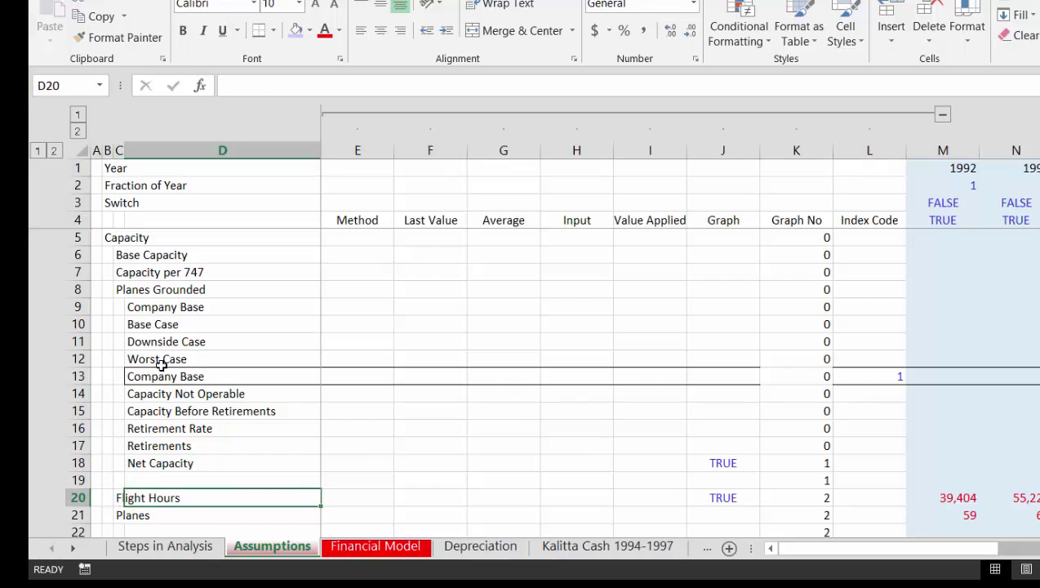
key(Left)
key(Left)
Add the section heading "Graph Data" in cell A153, below the Deferred Gain on Sale row.
key(Down)
key(Down)
key(Down)
key(Down)
key(Down)
key(Down)
key(Down)
key(Down)
key(Down)
key(Down)
key(Down)
key(Down)
key(Down)
key(Down)
key(Down)
key(Down)
key(Down)
key(Down)
key(Down)
key(Down)
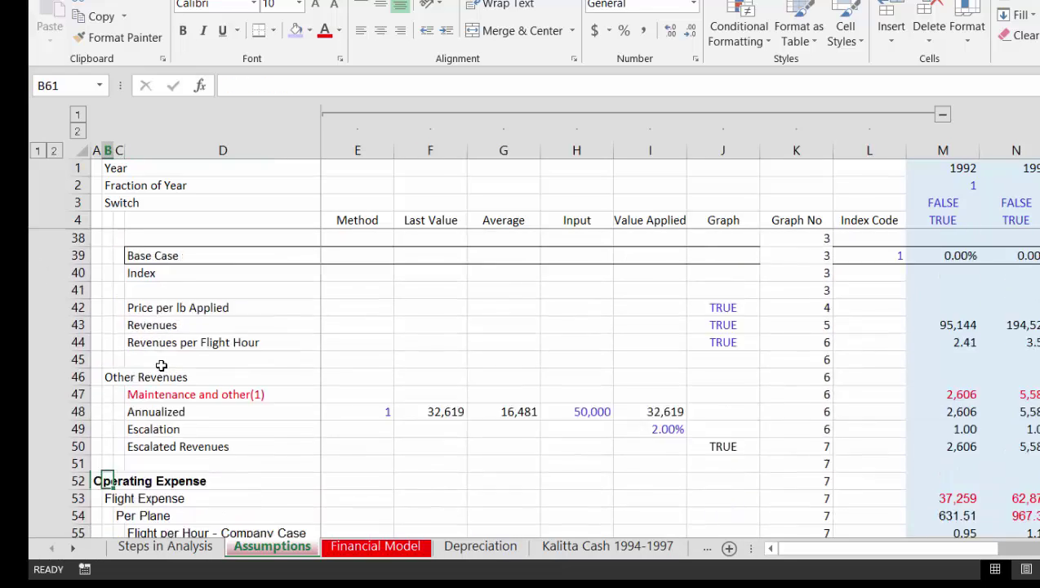
key(Page_Down)
key(Page_Down)
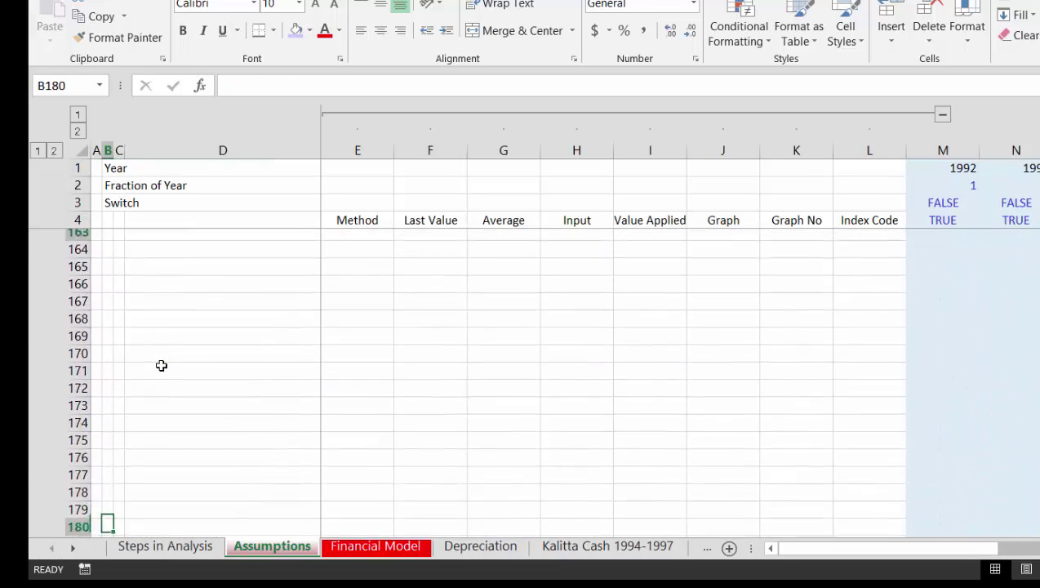
key(Page_Up)
key(Page_Up)
key(Page_Down)
key(Up)
key(Up)
key(Up)
key(Up)
key(Up)
key(Up)
key(Up)
key(Up)
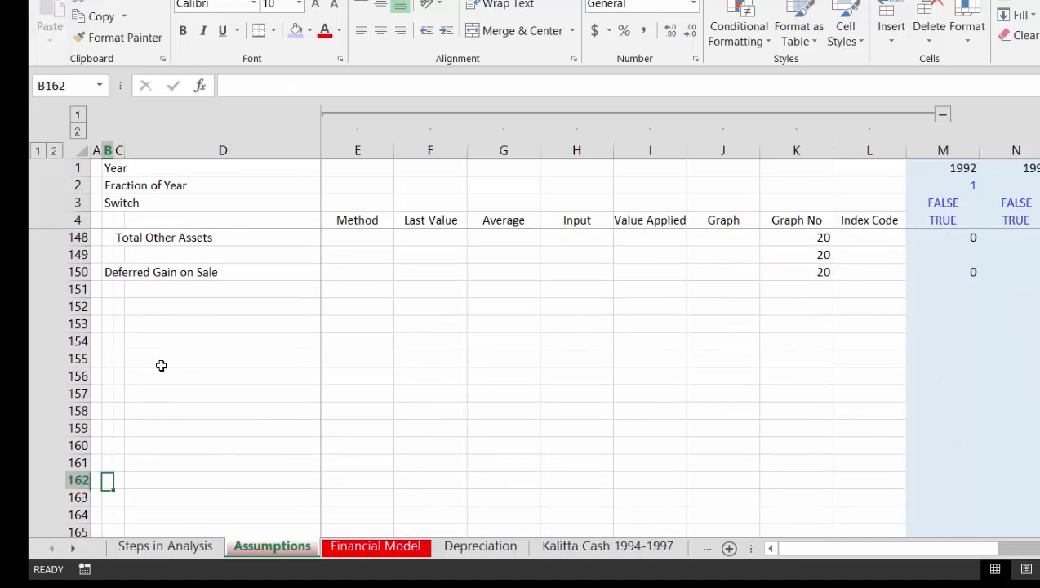
key(Up)
key(Up)
key(Left)
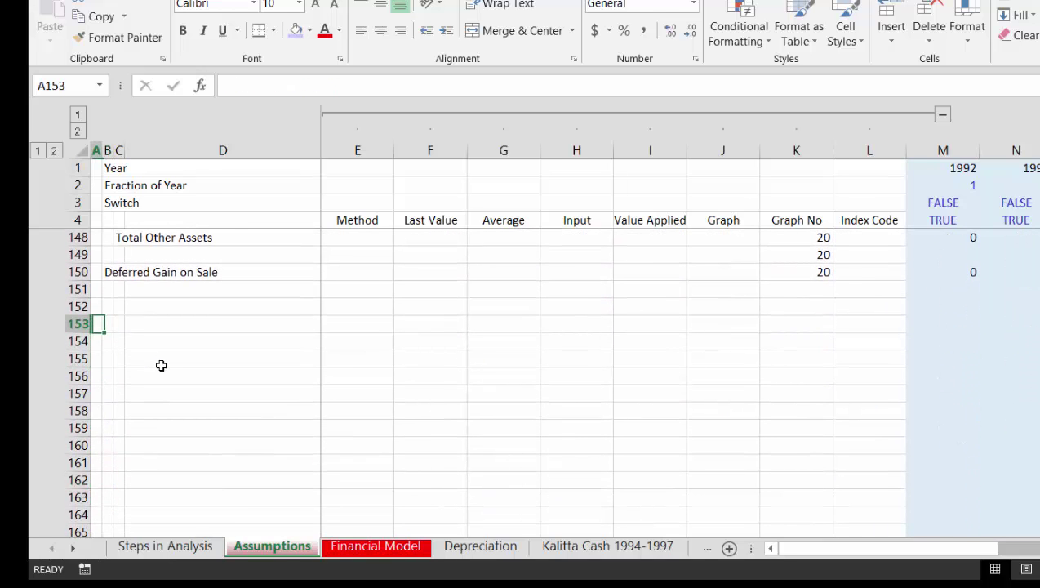
text(Graph Data)
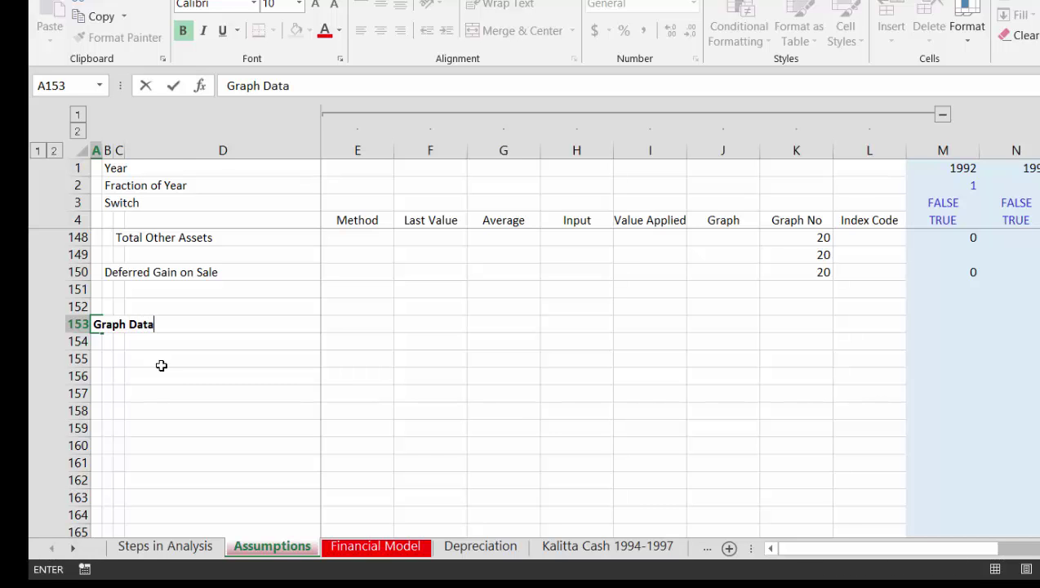
key(Return)
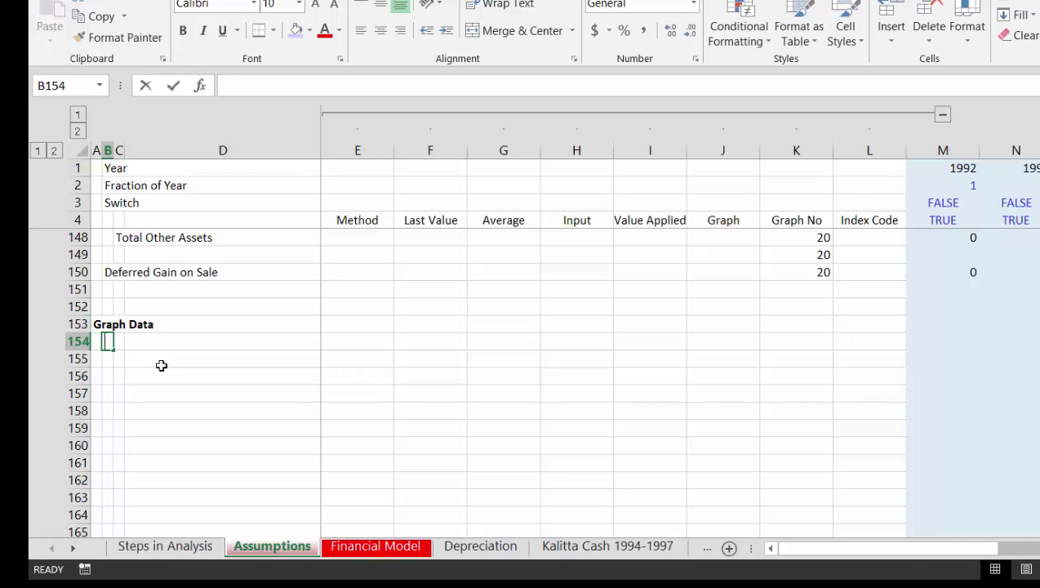
text(1)
key(Return)
key(Up)
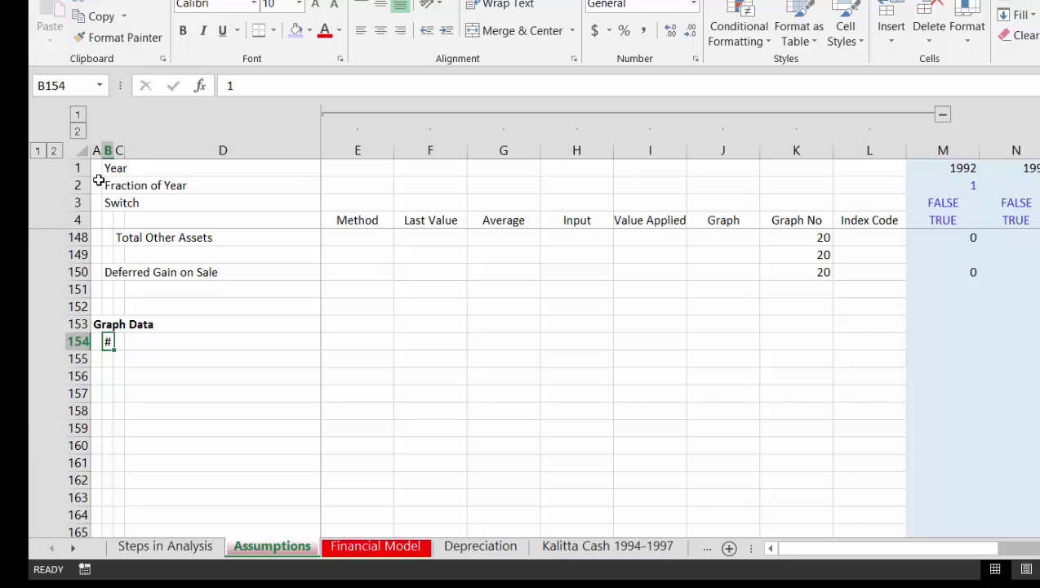
key(Delete)
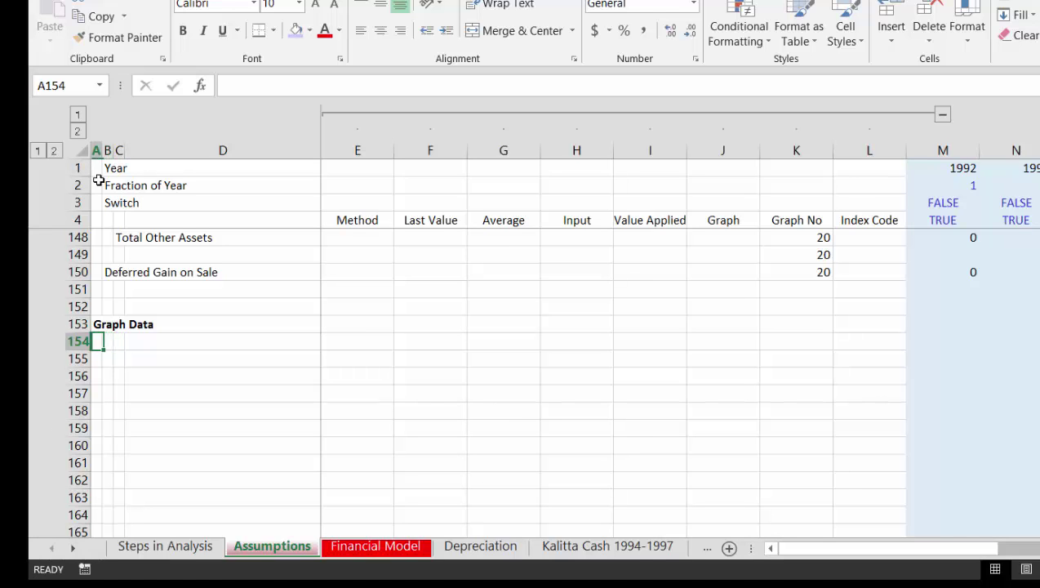
Enter 1 in cell E154 as the first graph number under the Graph Data heading.
key(Right)
key(Right)
key(Right)
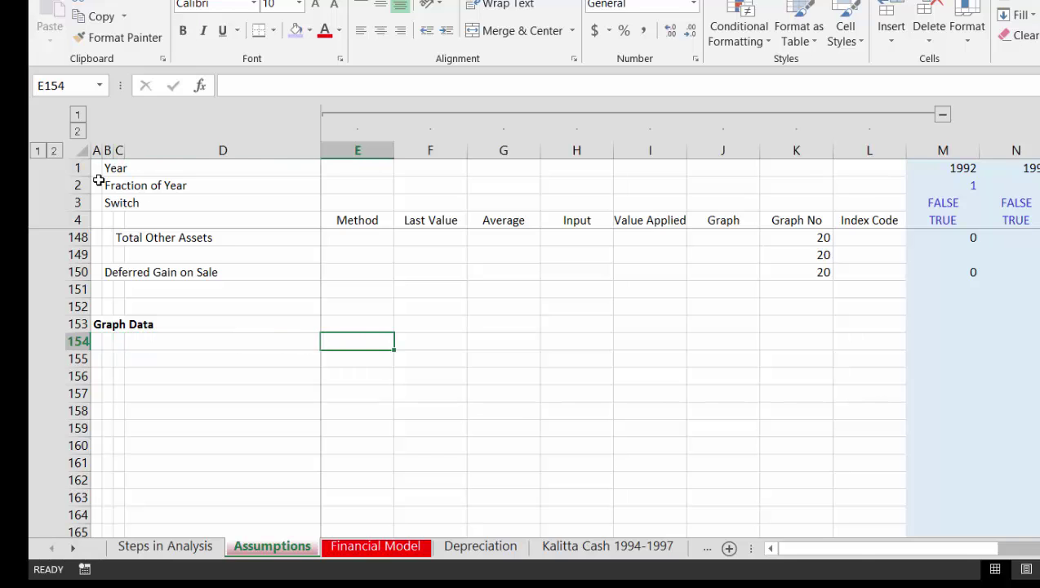
text(1)
key(Return)
key(Up)
key(Down)
text(=)
key(Up)
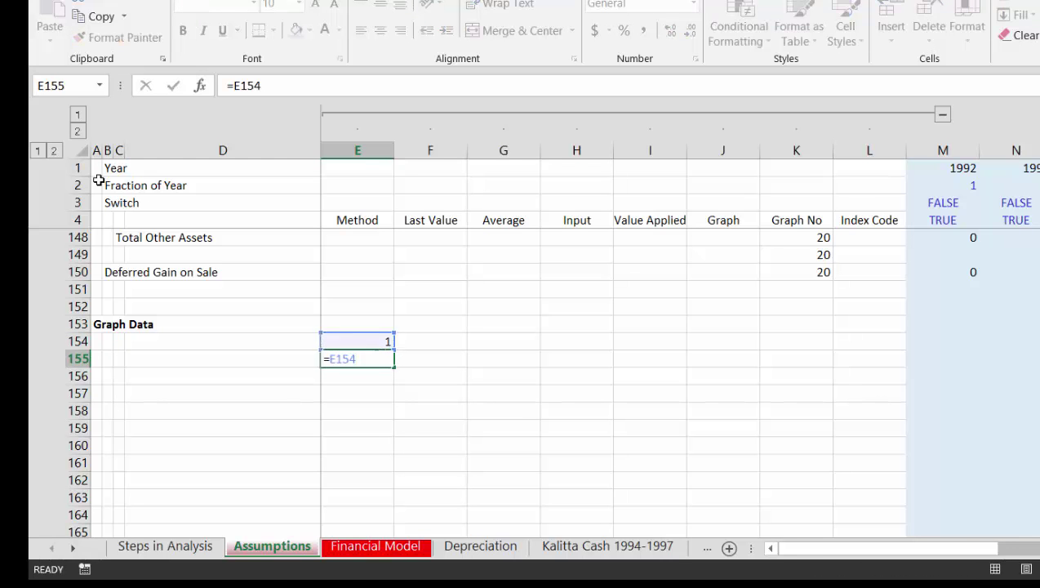
key(Escape)
Fill a linear series with step value 1 down column E, starting from cell E154.
key(Up)
key(alt+h)
key(f)
key(i)
key(s)
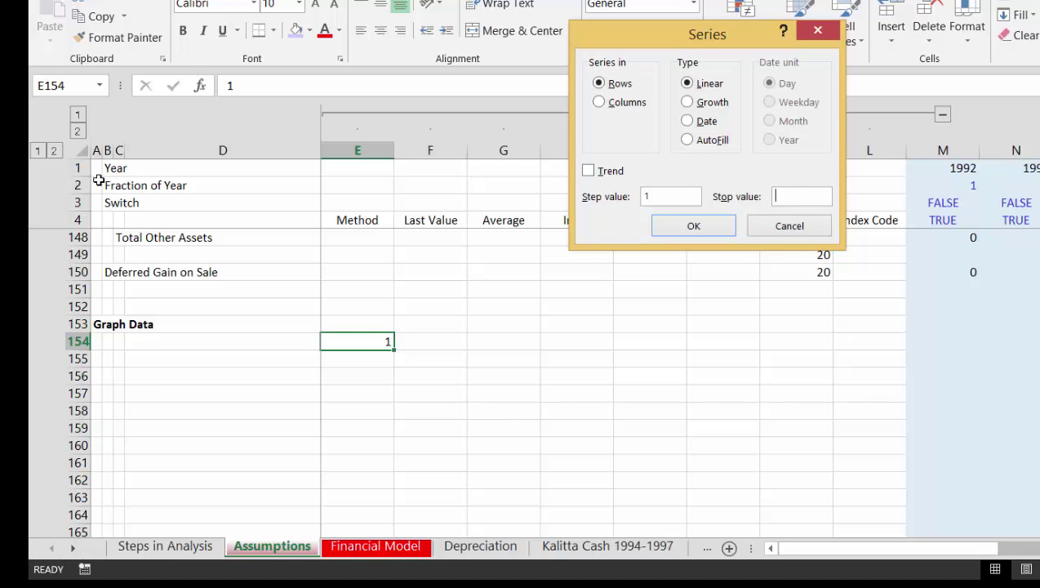
key(Tab)
key(Tab)
key(Return)
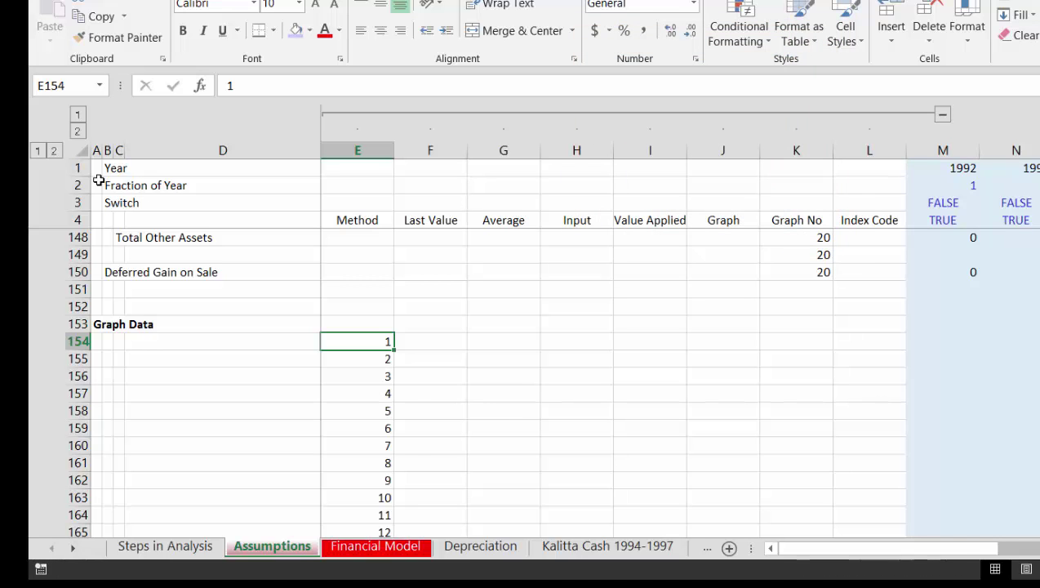
Add the column heading "Number" in cell E153, above the graph number series.
key(Left)
key(Left)
key(Left)
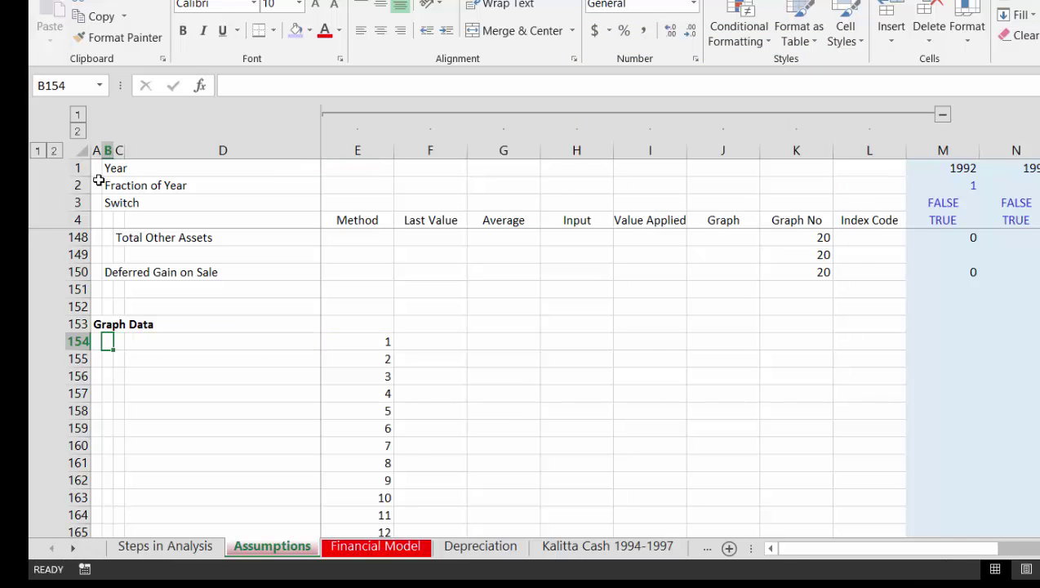
key(Right)
key(Right)
key(Right)
key(Right)
key(Up)
key(Left)
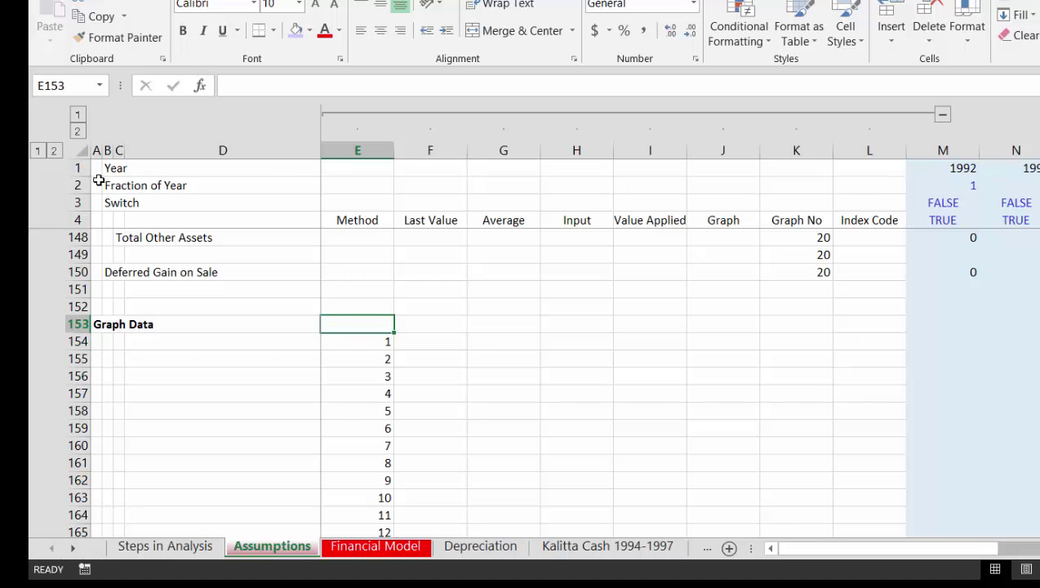
text(Numb)
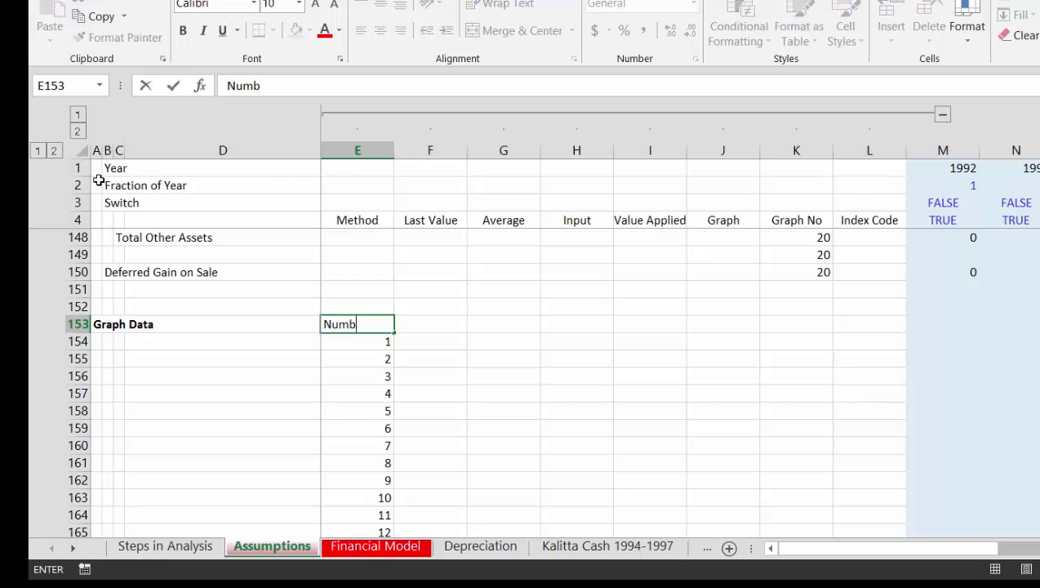
text(er)
key(Return)
Add the column heading "Row" in cell F153, beside the Number heading.
key(Up)
key(Right)
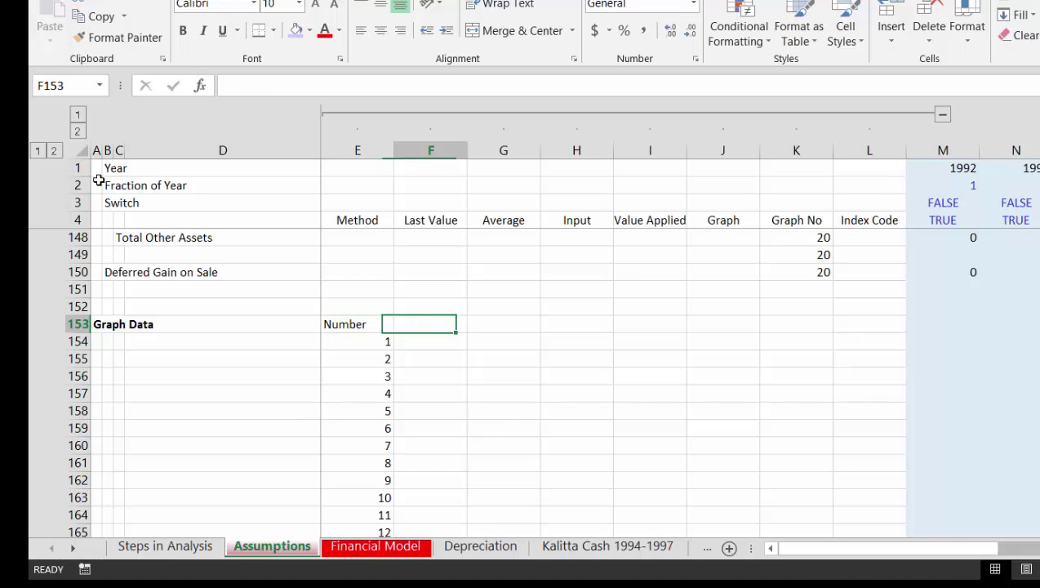
text(Row)
key(Return)
Enter =MATCH(E154,K:K,0) in cell F154 and copy it down the Row column alongside the graph numbers.
key(Down)
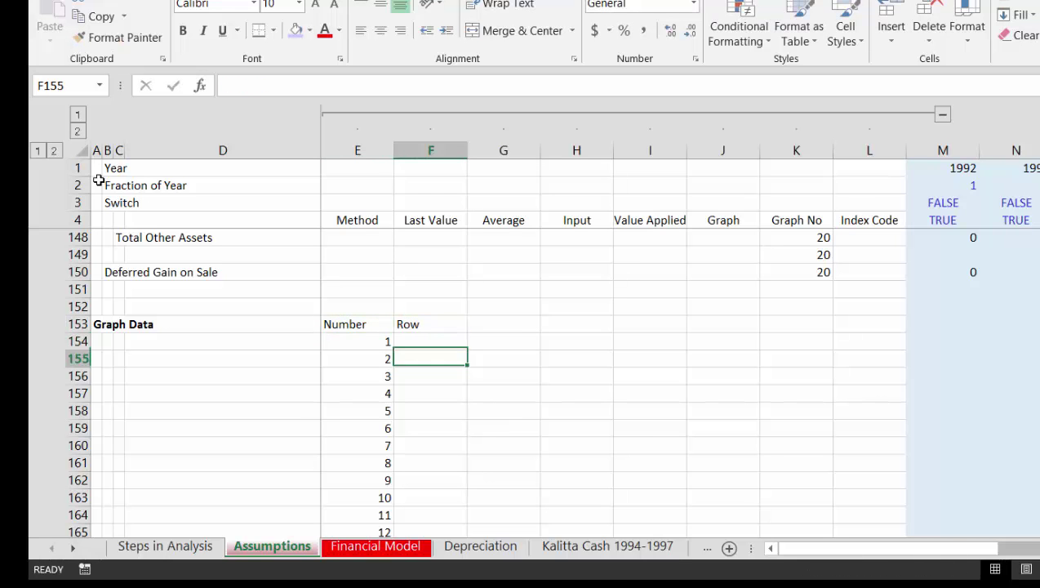
key(Up)
text(=ma)
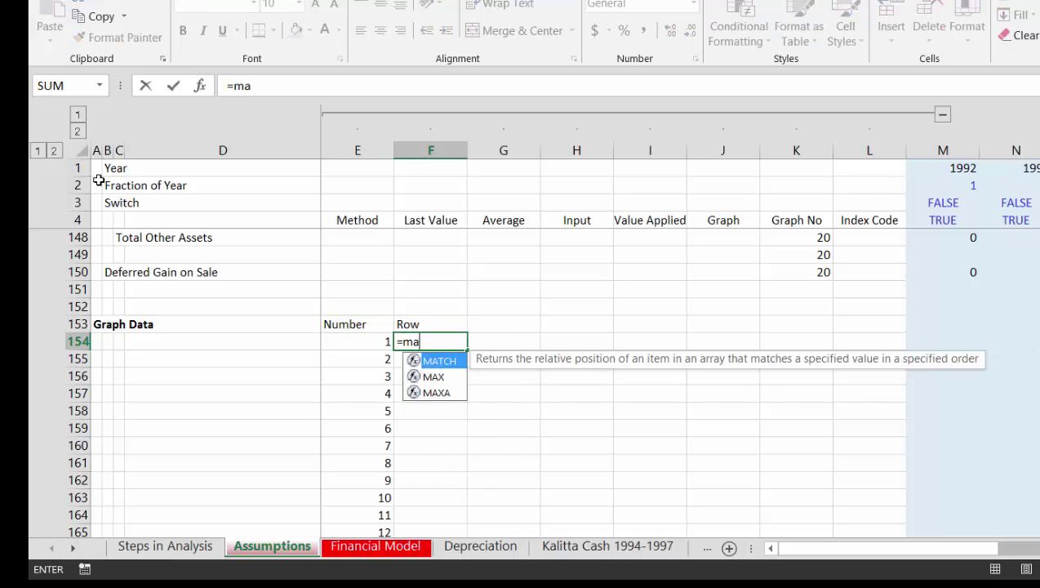
key(Tab)
key(Left)
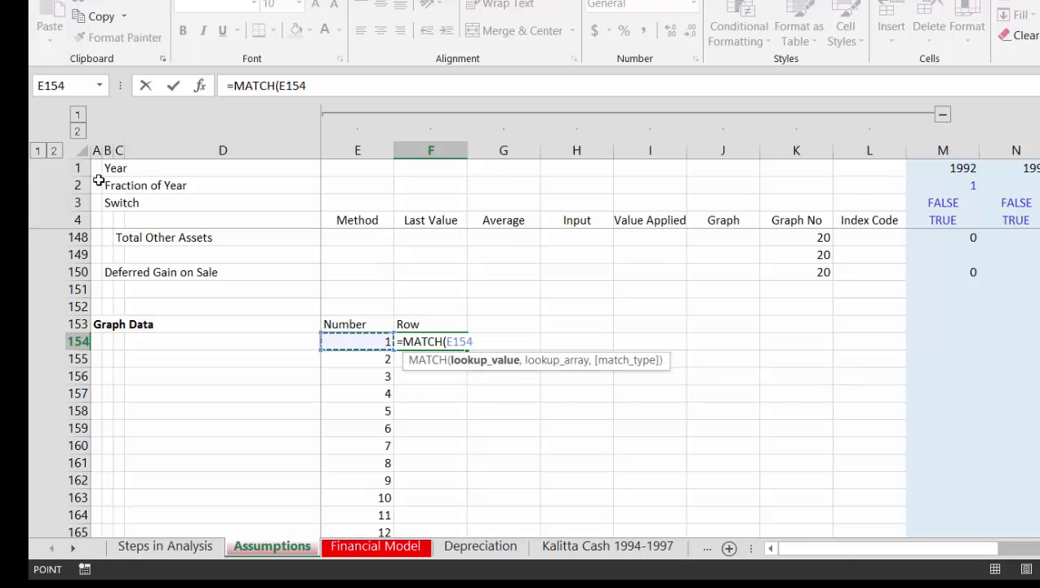
text(,)
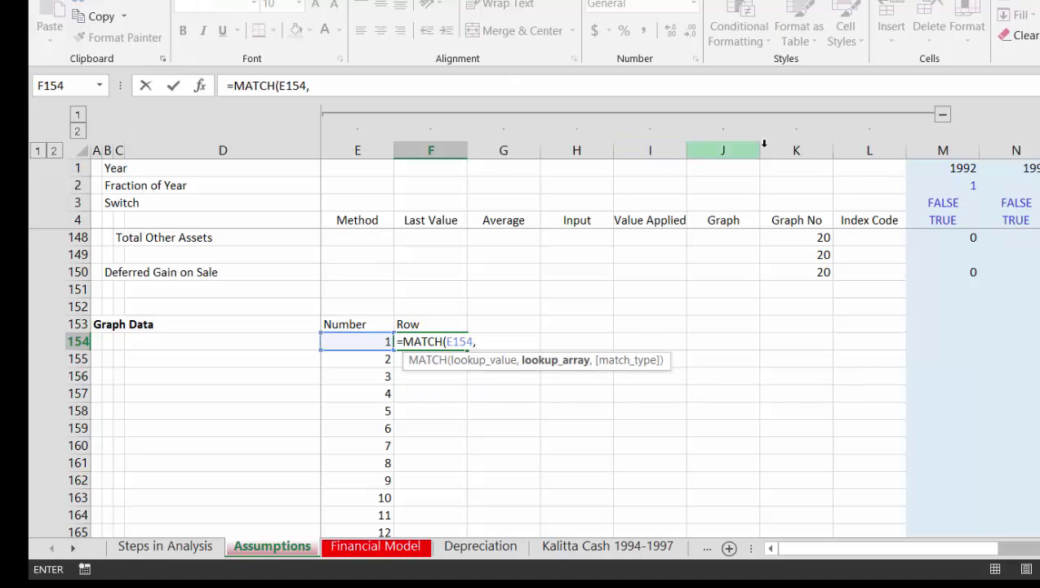
click(797, 147)
text(,0)
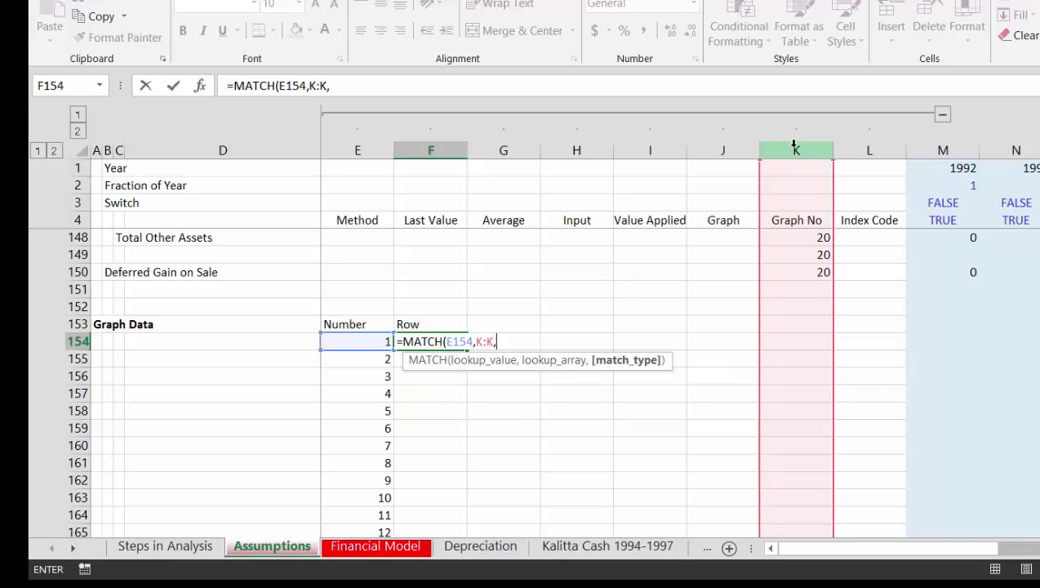
key(Return)
key(Up)
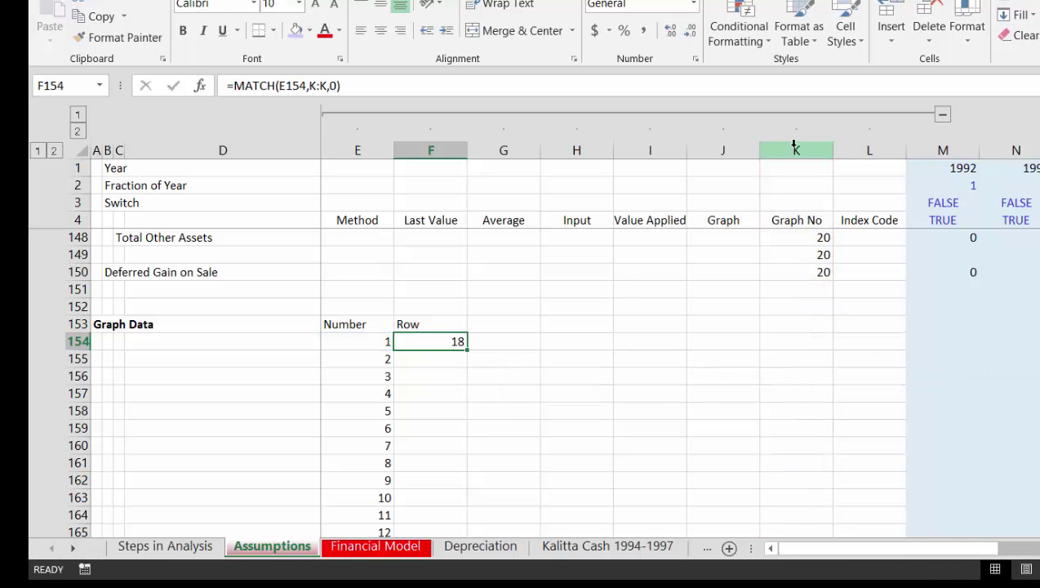
double_click(468, 352)
click(468, 351)
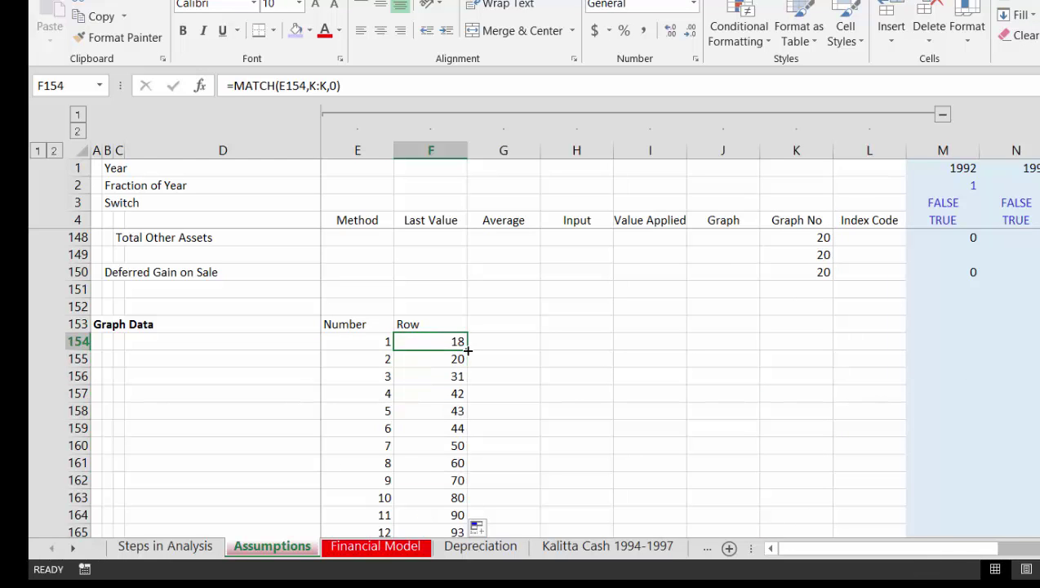
Check the first matched row number against the Net Capacity row's Graph flag and Graph No in the Capacity section.
key(Up)
key(Down)
key(Page_Up)
key(Page_Up)
key(Page_Up)
key(Page_Up)
key(Page_Up)
key(Page_Up)
key(Page_Up)
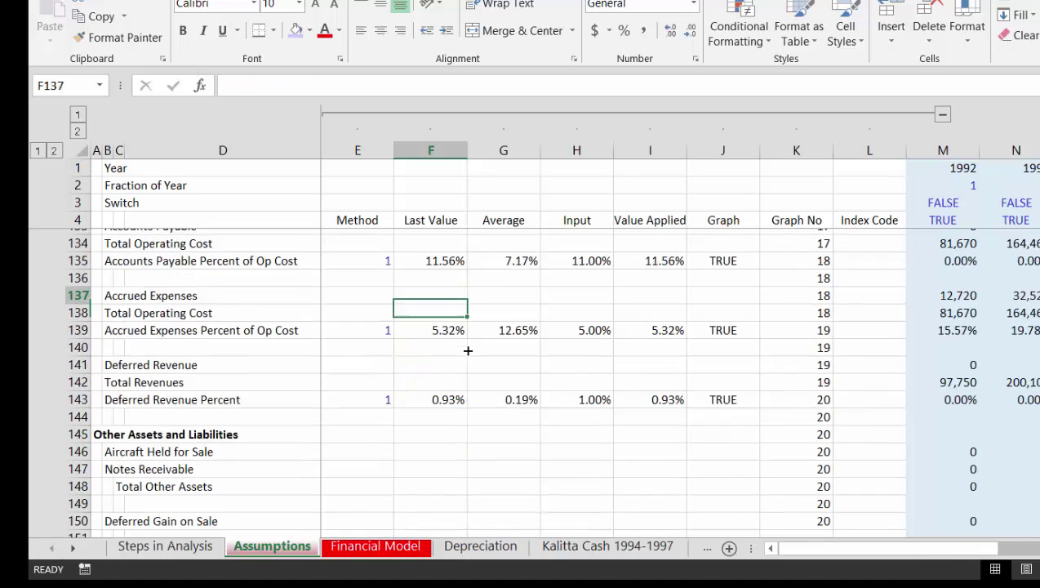
key(Page_Up)
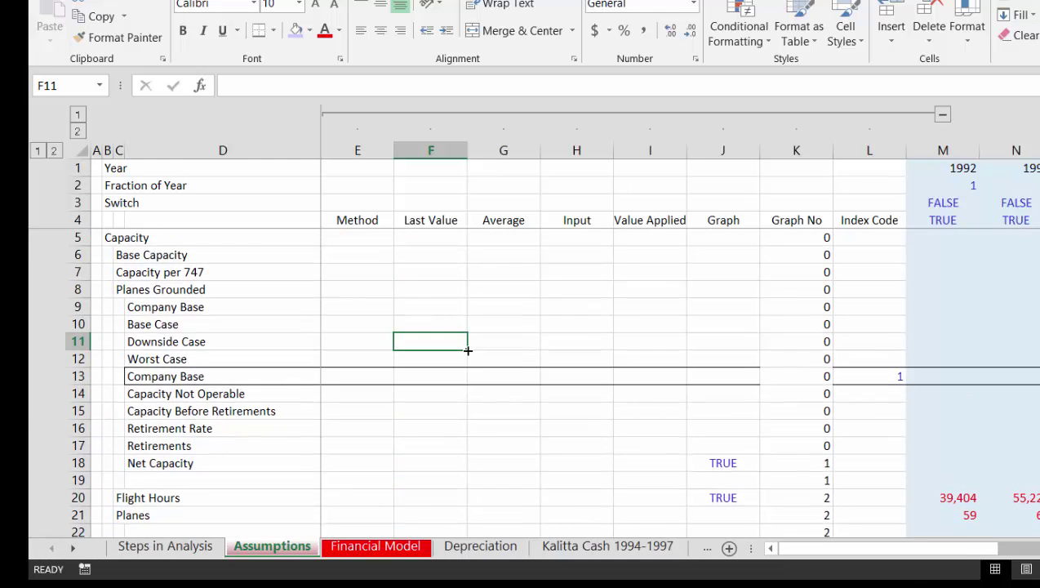
key(Down)
key(Down)
key(Down)
key(Down)
key(Down)
key(Down)
key(Down)
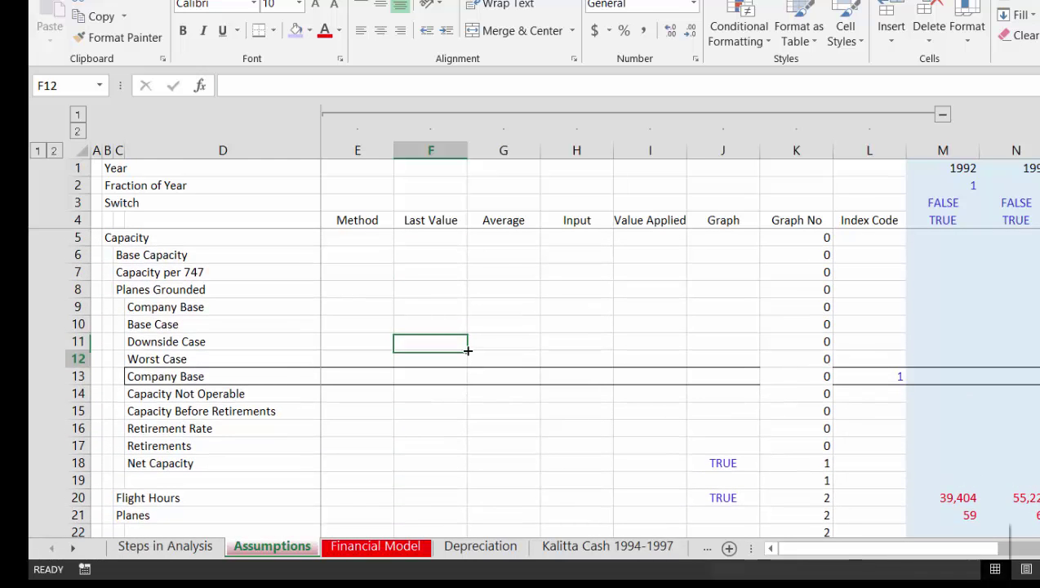
key(Right)
key(Up)
key(Right)
key(Down)
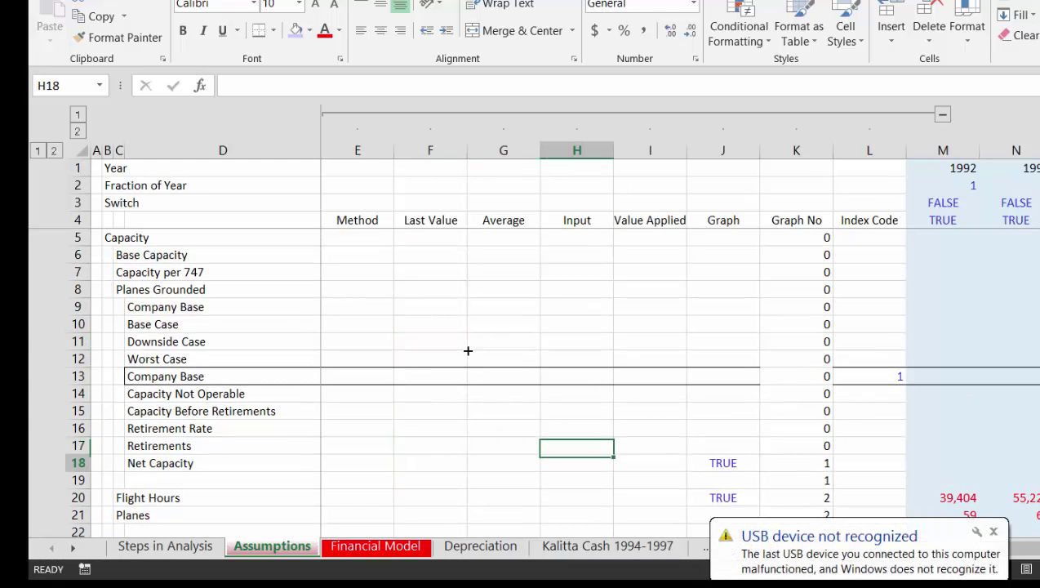
key(Left)
key(Left)
key(Right)
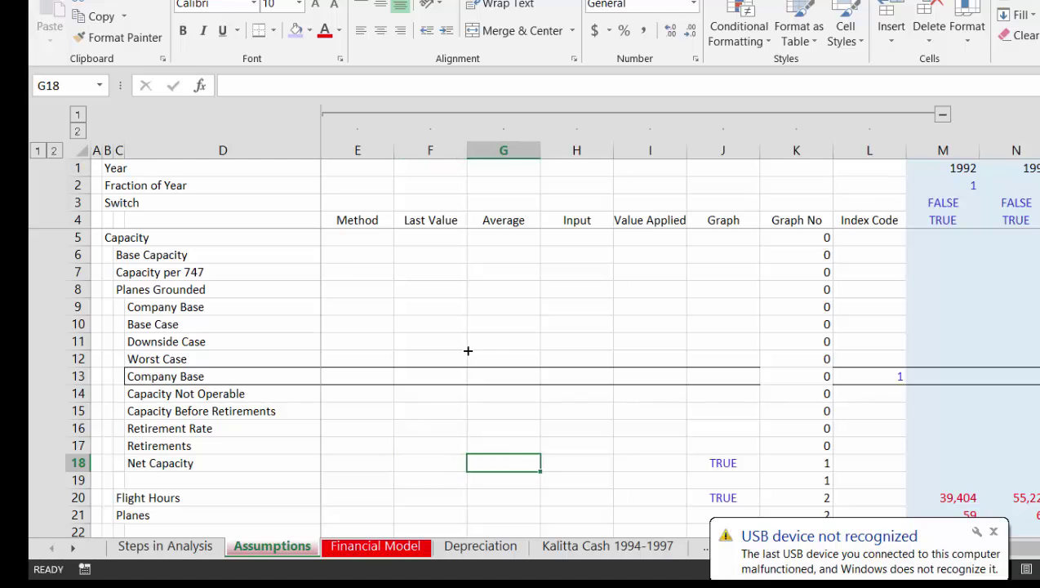
Review the Graph flags and Graph No values from the Flight Hours row down to the Graph Data section.
key(Down)
key(Down)
key(Page_Down)
key(Page_Down)
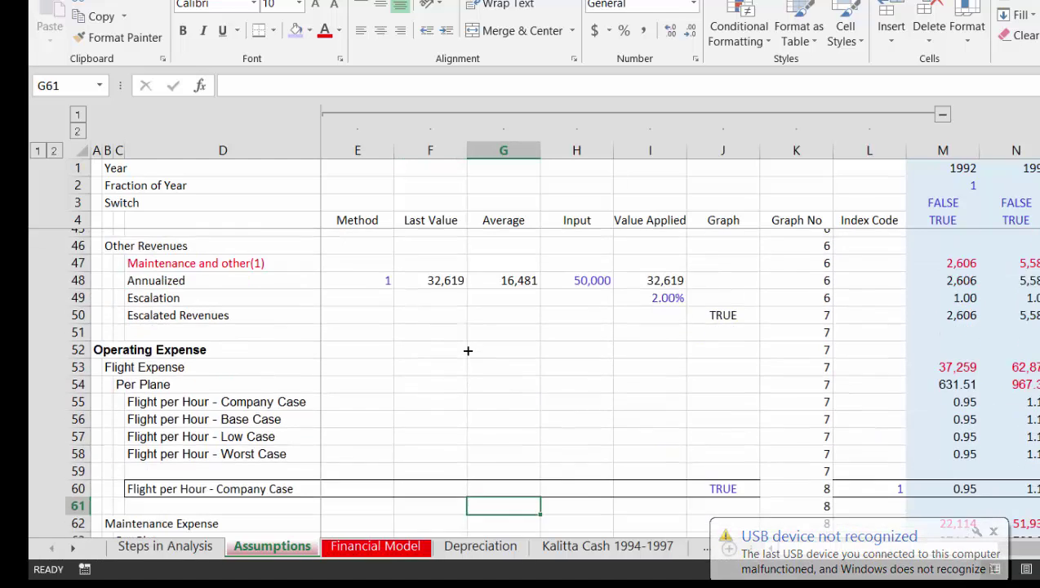
key(Page_Down)
key(Page_Down)
key(Page_Down)
key(Page_Down)
key(Page_Down)
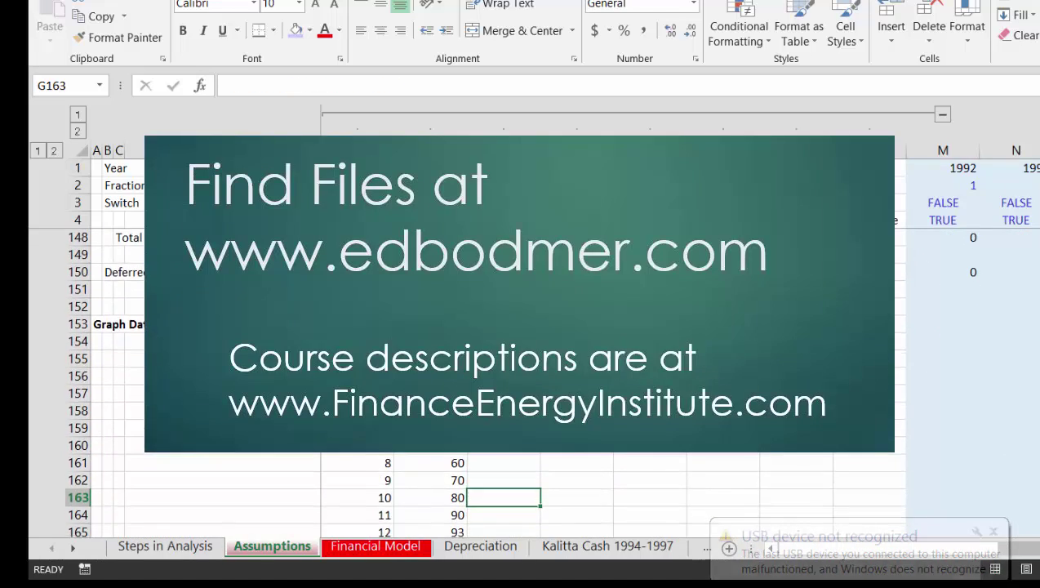
key(Left)
key(Left)
key(Up)
key(Up)
key(Up)
key(Up)
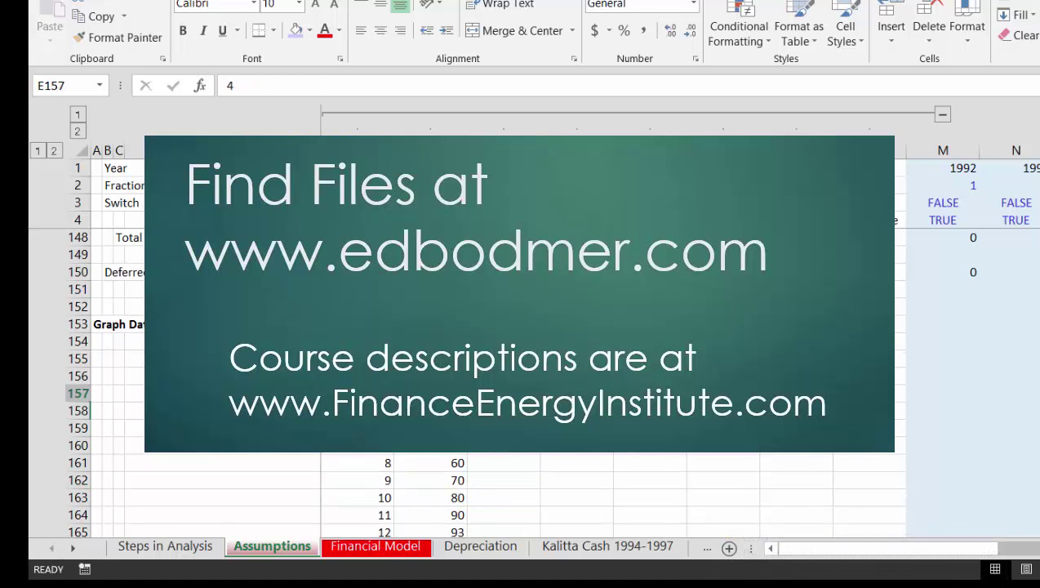
key(Up)
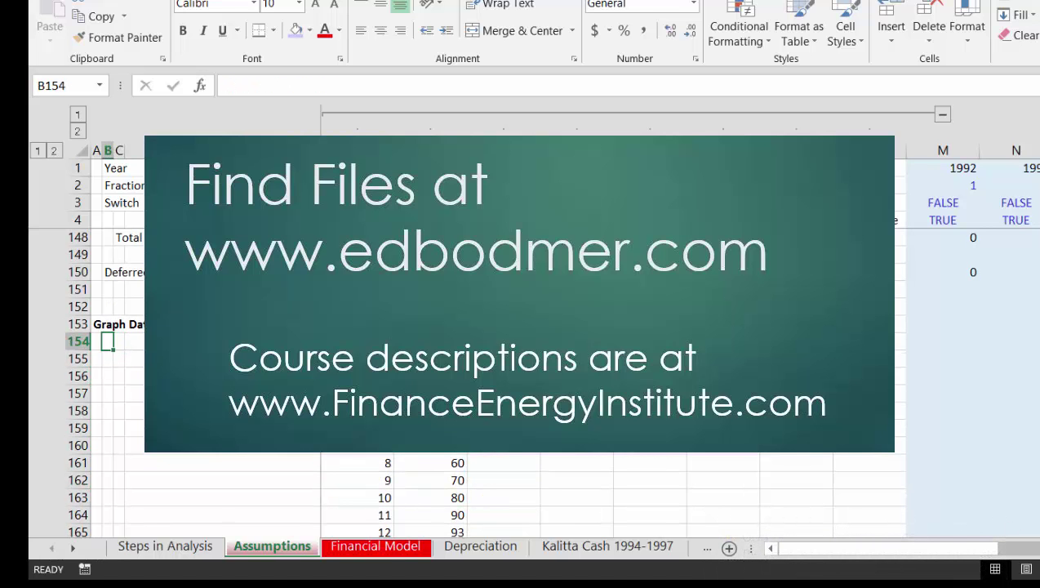
text(=)
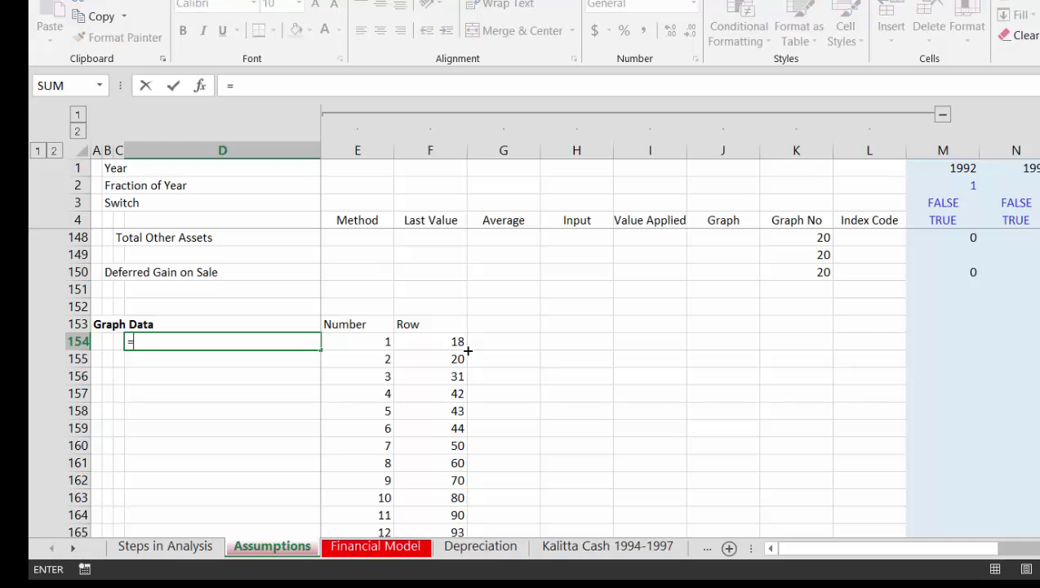
text(in)
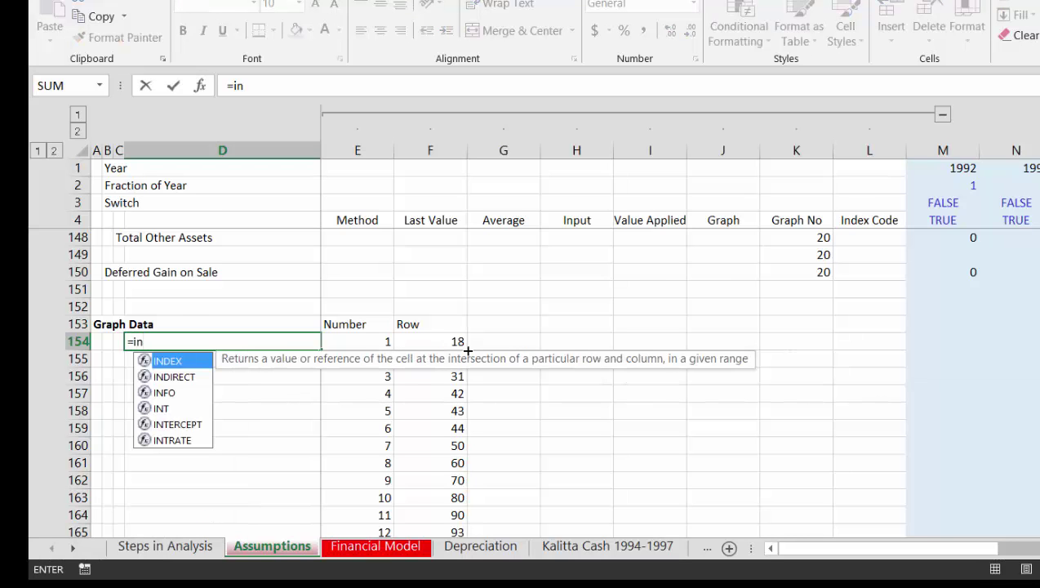
key(Escape)
key(Escape)
key(Left)
key(Left)
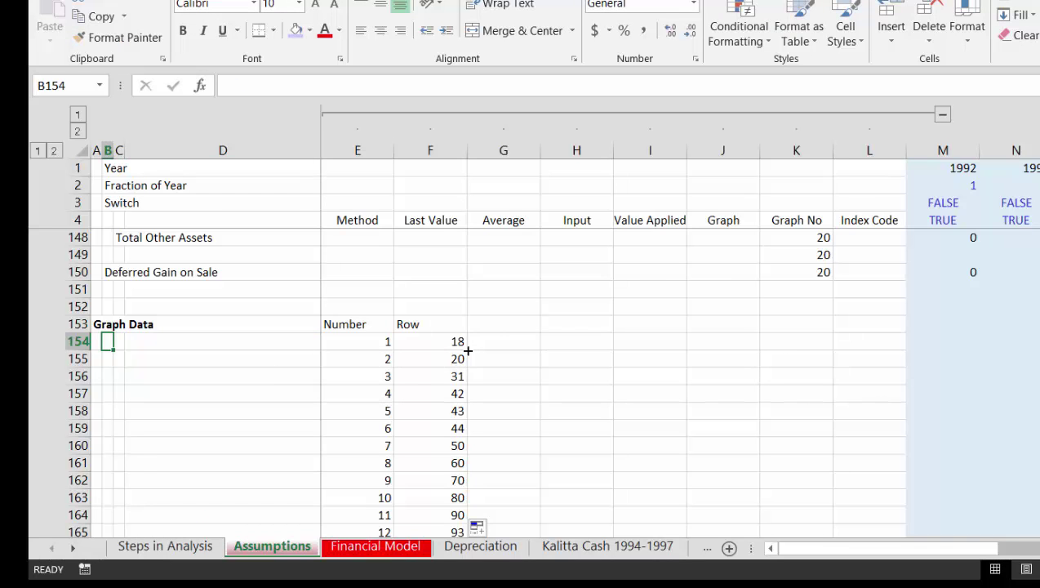
Start the label formula in cell D154 with =INDEX(B:B,$F$154), joined by & to a further lookup.
key(Right)
key(Right)
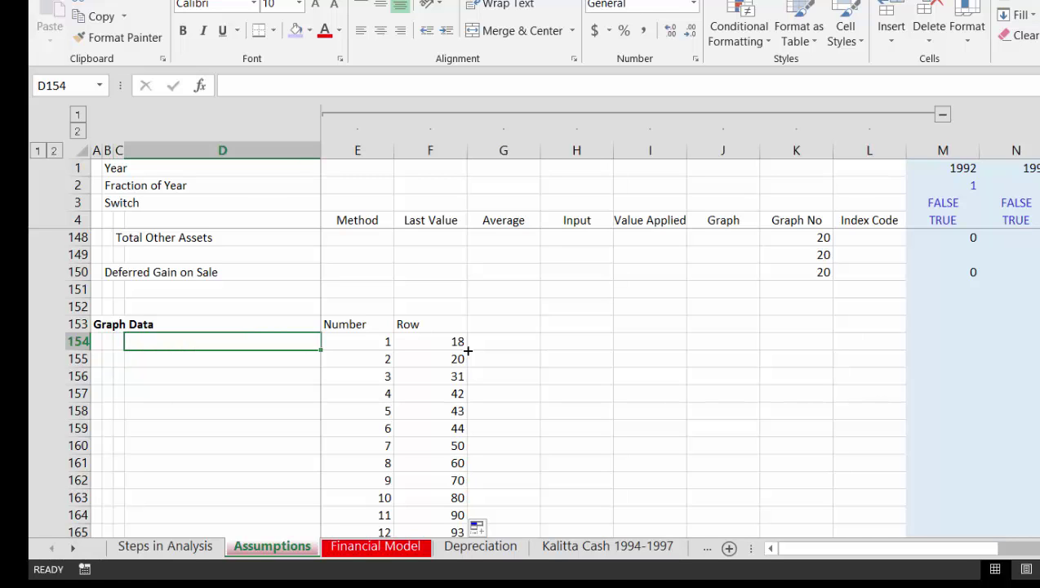
text(=index)
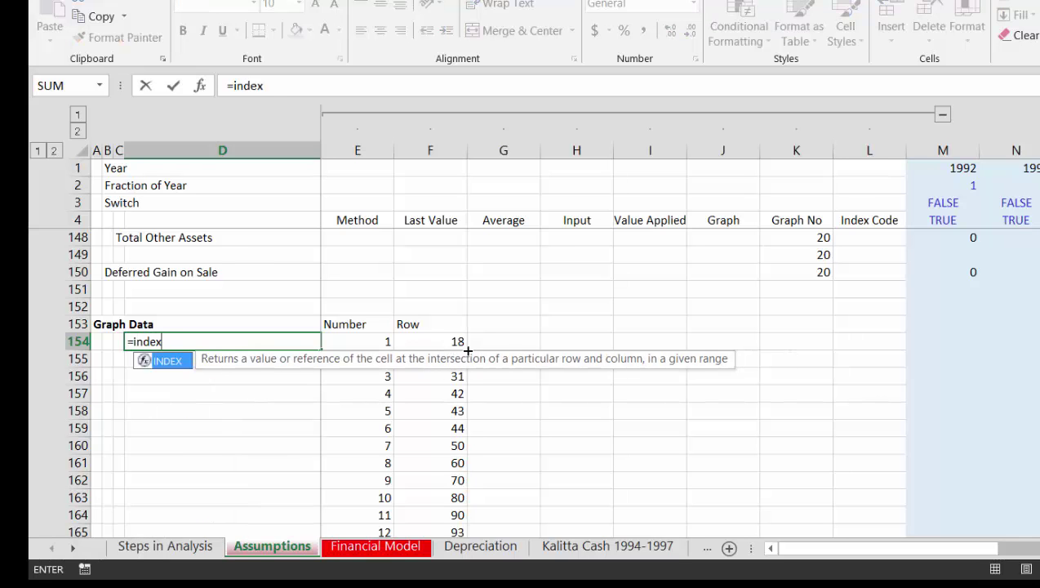
key(Tab)
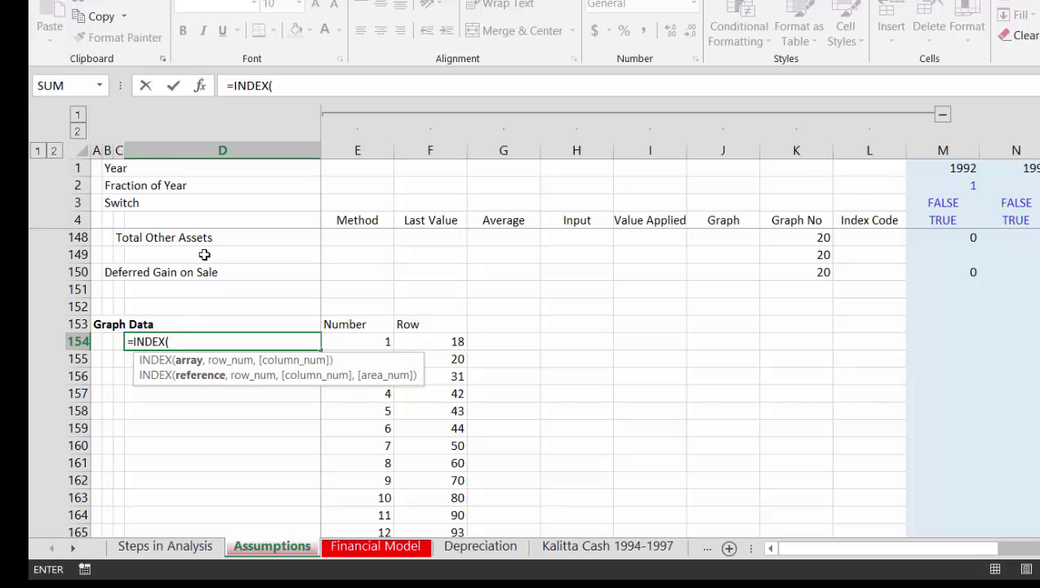
click(108, 151)
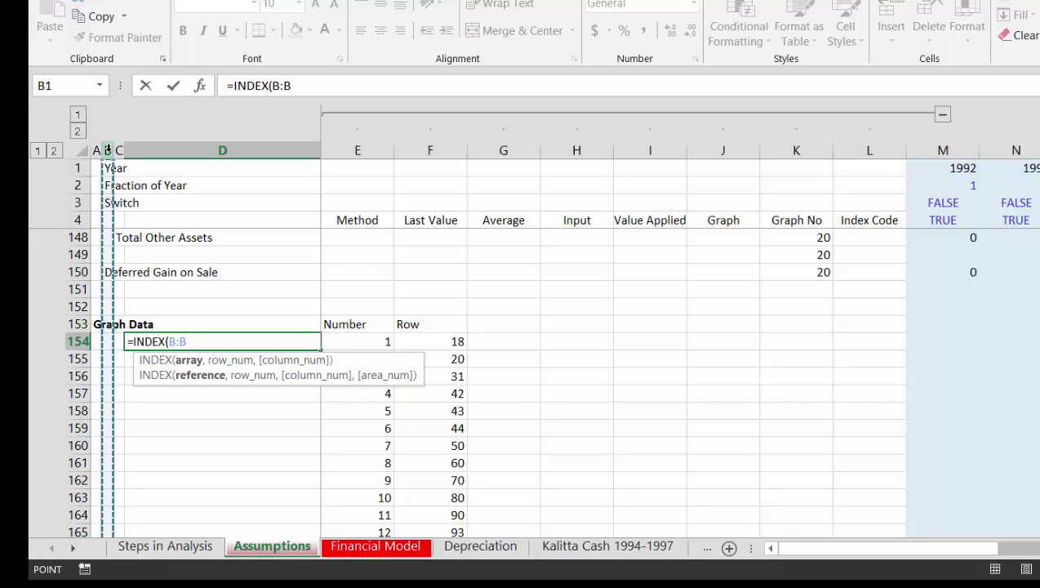
text(,)
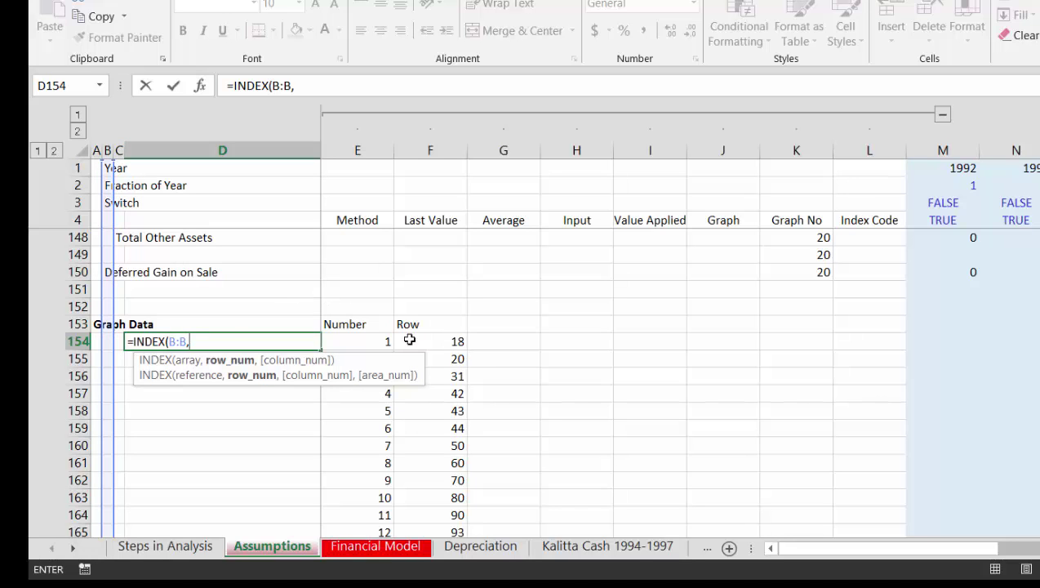
click(454, 348)
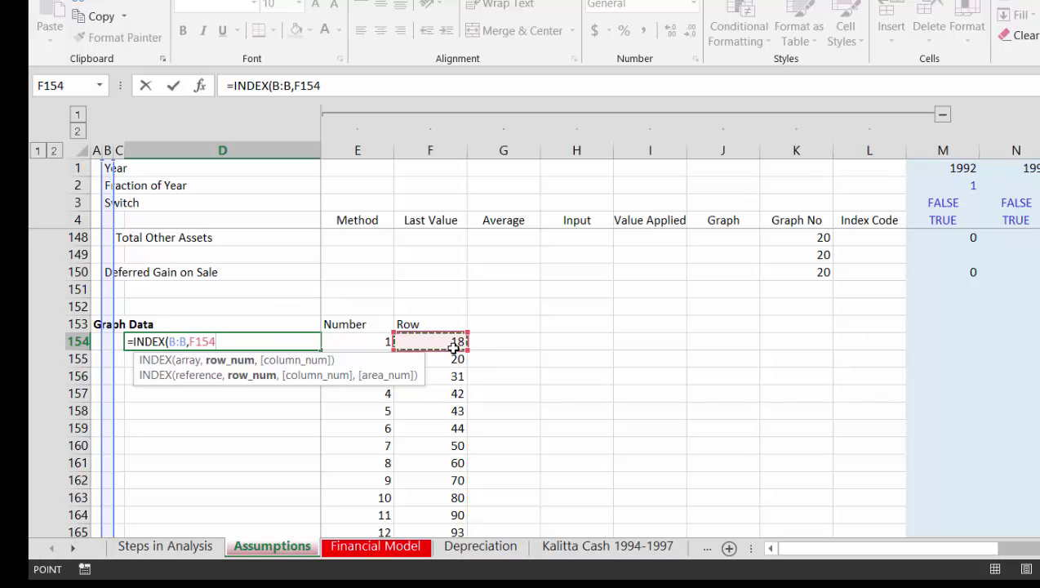
key(F4)
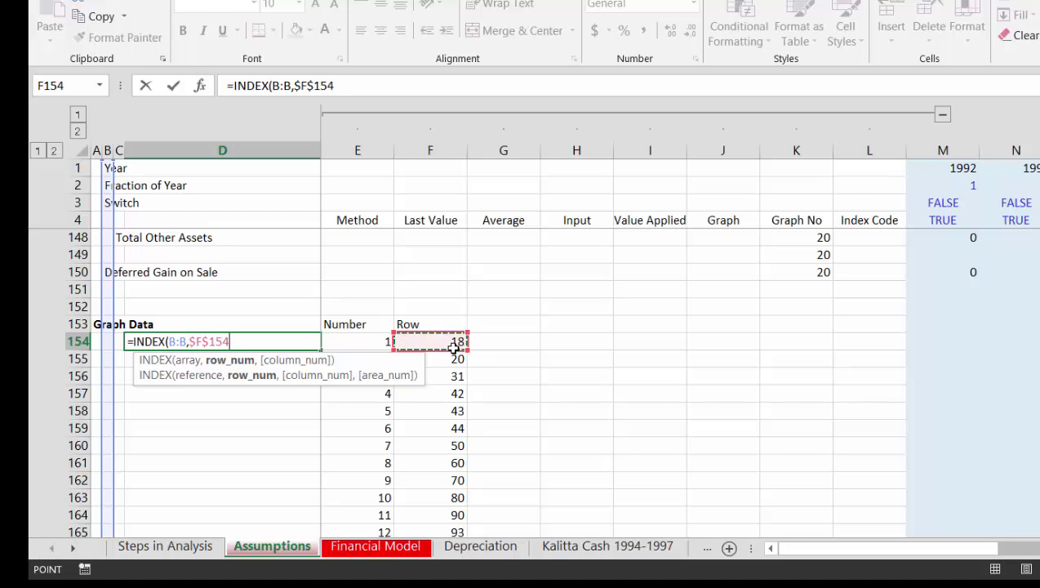
text(_)
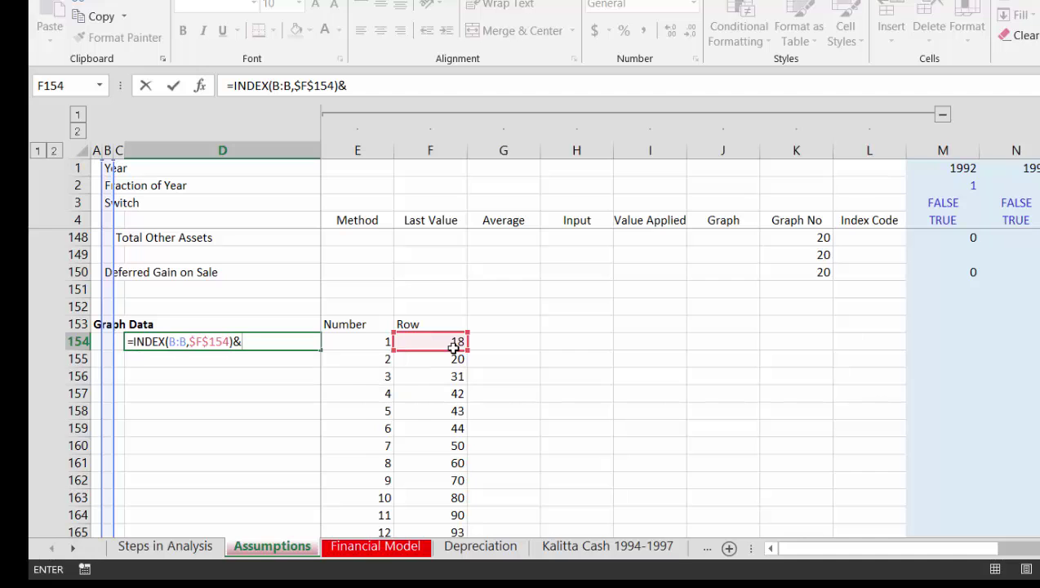
Append INDEX(C:C,$F$154) to the label formula in D154, followed by another & operator.
text(in)
key(Tab)
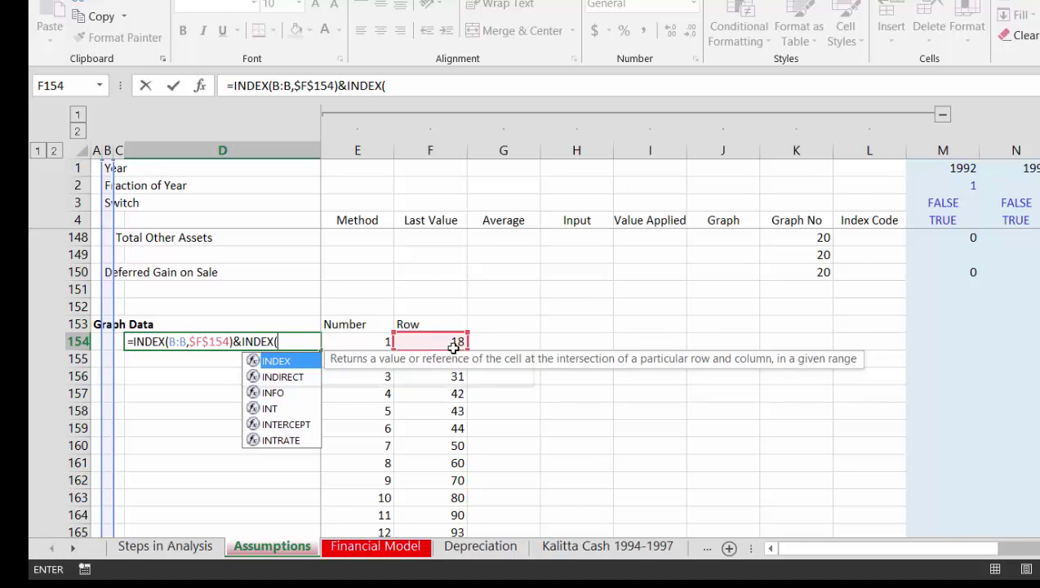
click(119, 149)
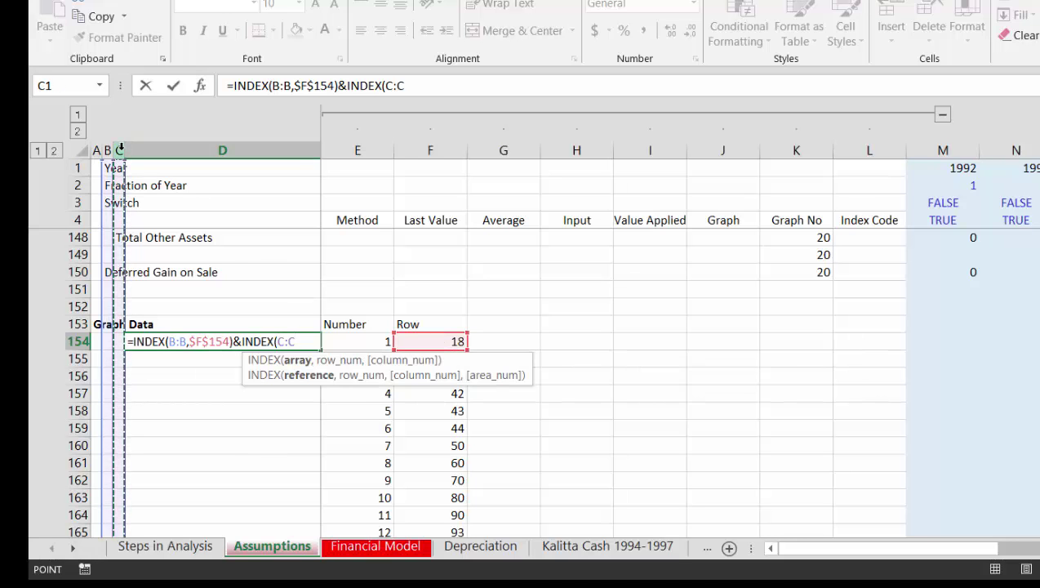
text(,)
key(Right)
key(Right)
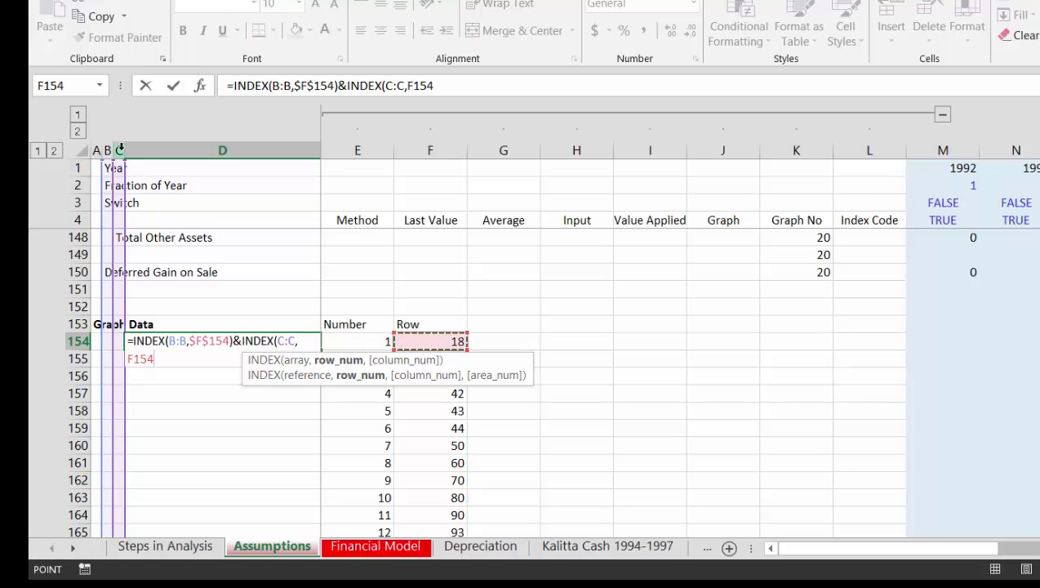
key(F4)
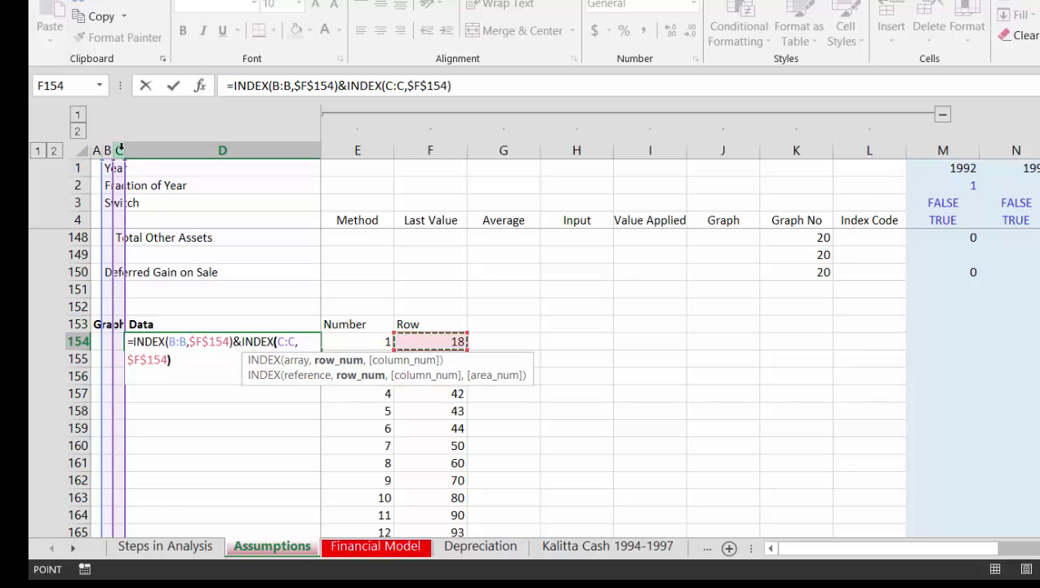
text()&)
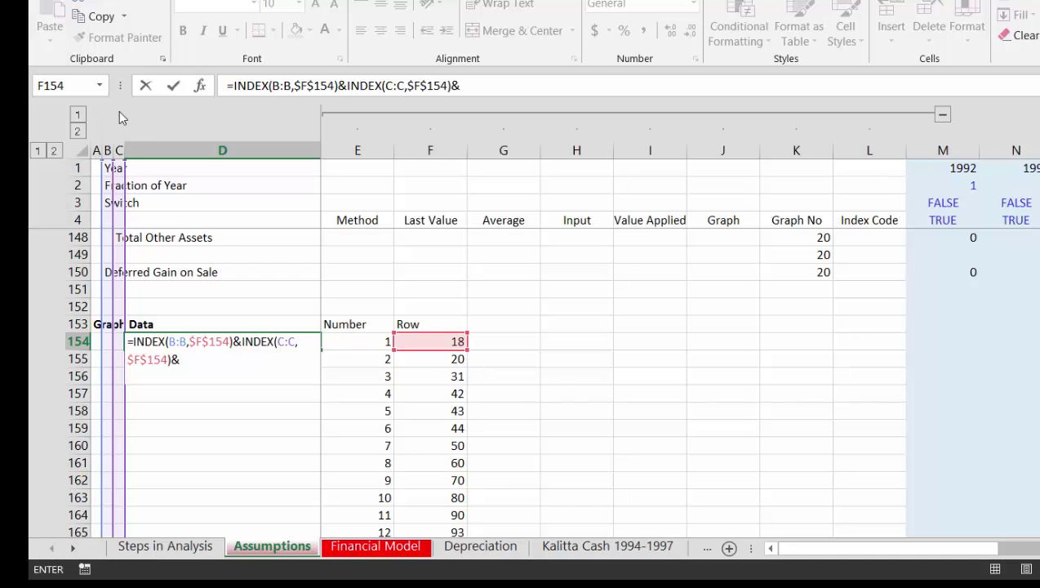
Complete the D154 label formula with INDEX(D:D,$F$154) and enter it, accepting the closing-bracket correction.
text(in)
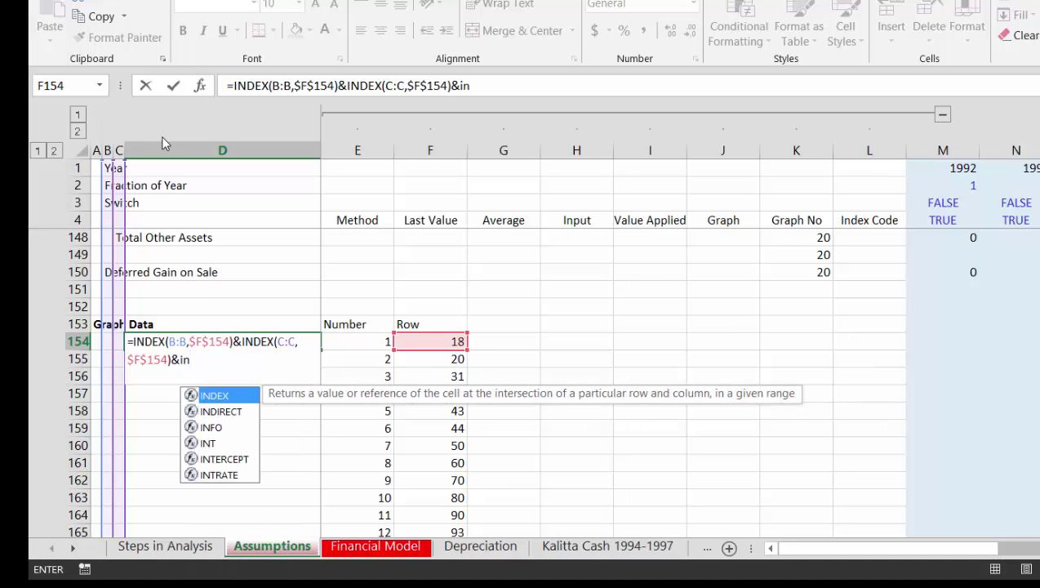
key(Tab)
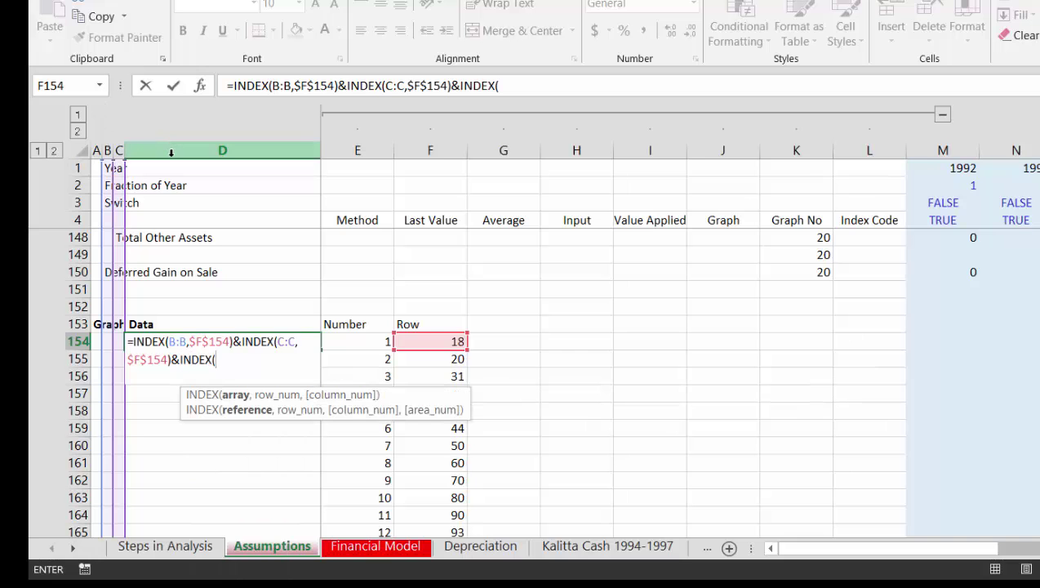
click(172, 152)
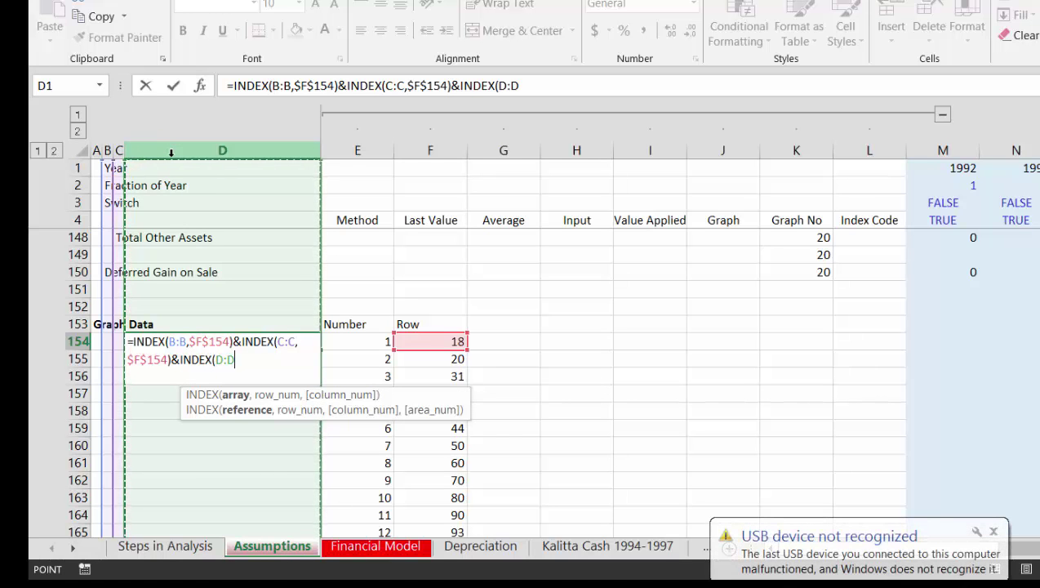
text(,,)
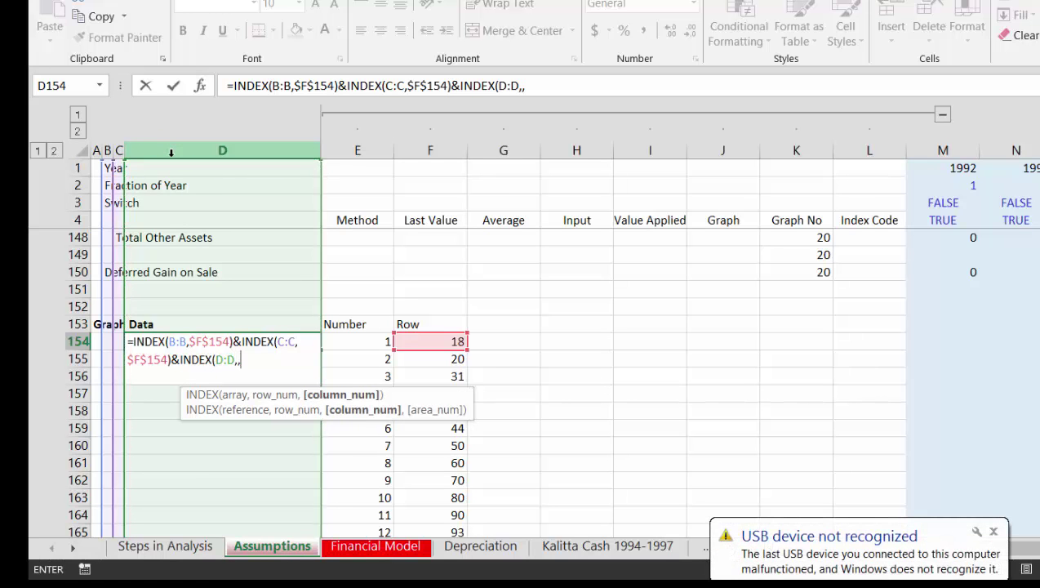
key(BackSpace)
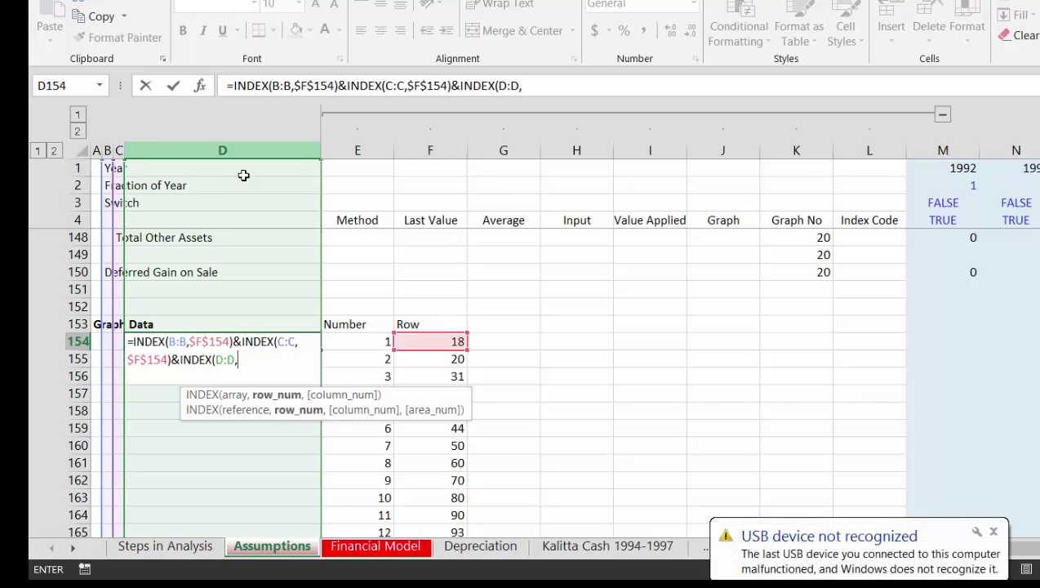
click(448, 341)
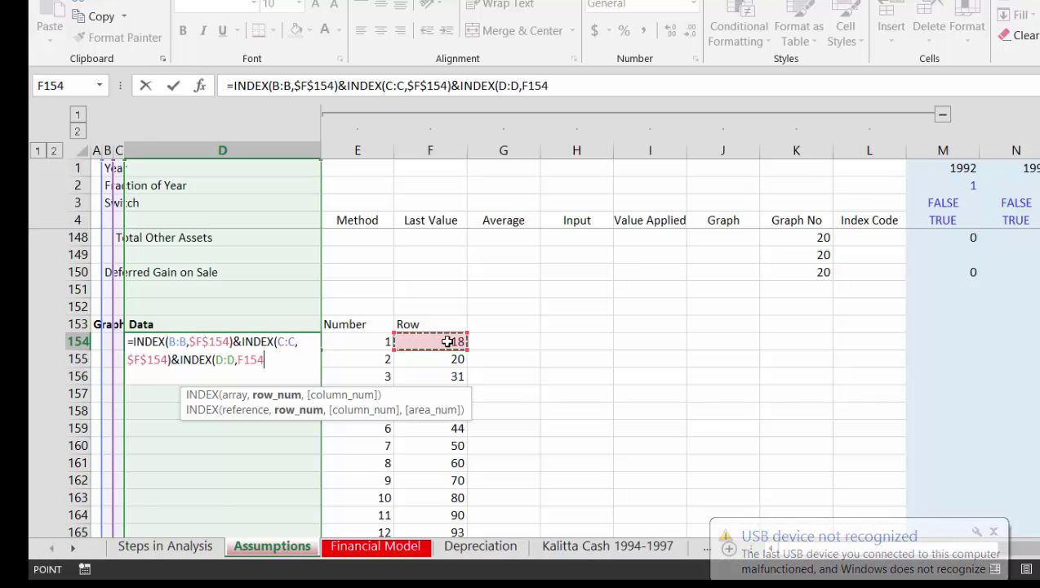
key(F4)
key(Return)
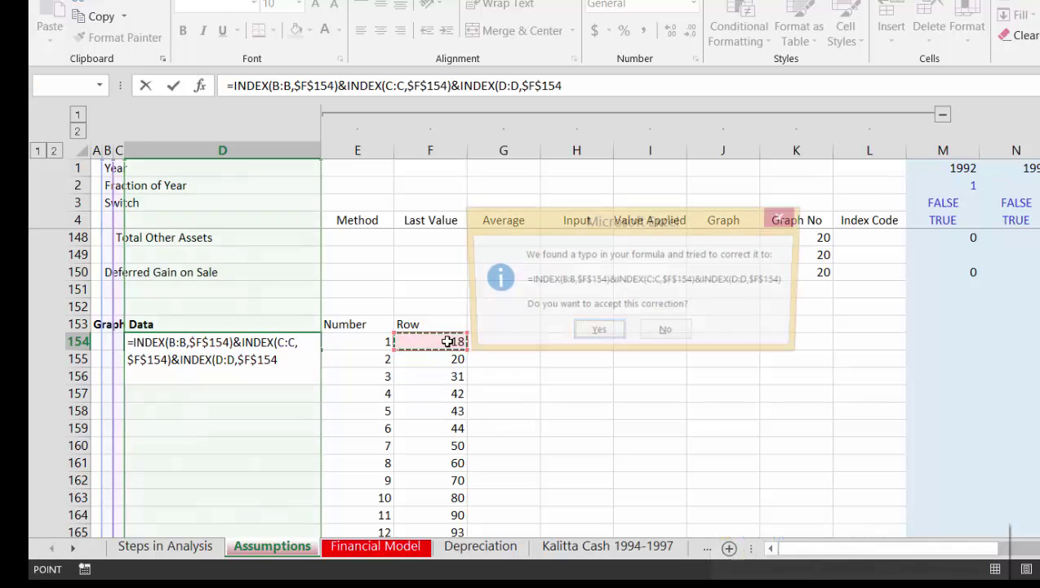
key(Return)
key(Up)
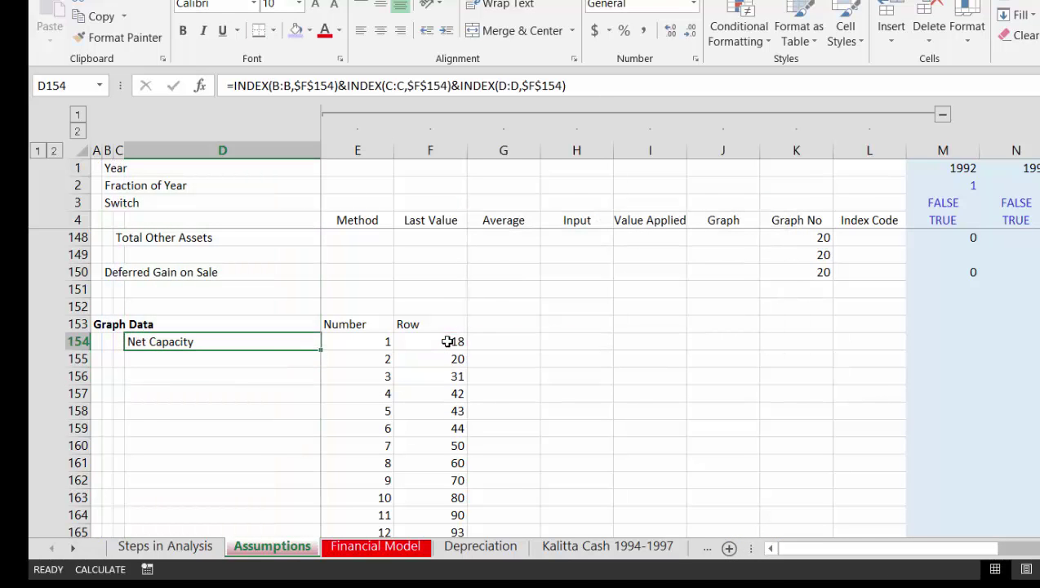
Copy the label formula from D154 down through D183, alongside all the graph numbers.
key(Left)
key(Right)
key(shift+Down)
key(shift+Down)
key(shift+Down)
key(shift+Down)
key(shift+Down)
key(shift+Down)
key(shift+Down)
key(shift+Down)
key(shift+Down)
key(shift+Down)
key(shift+Down)
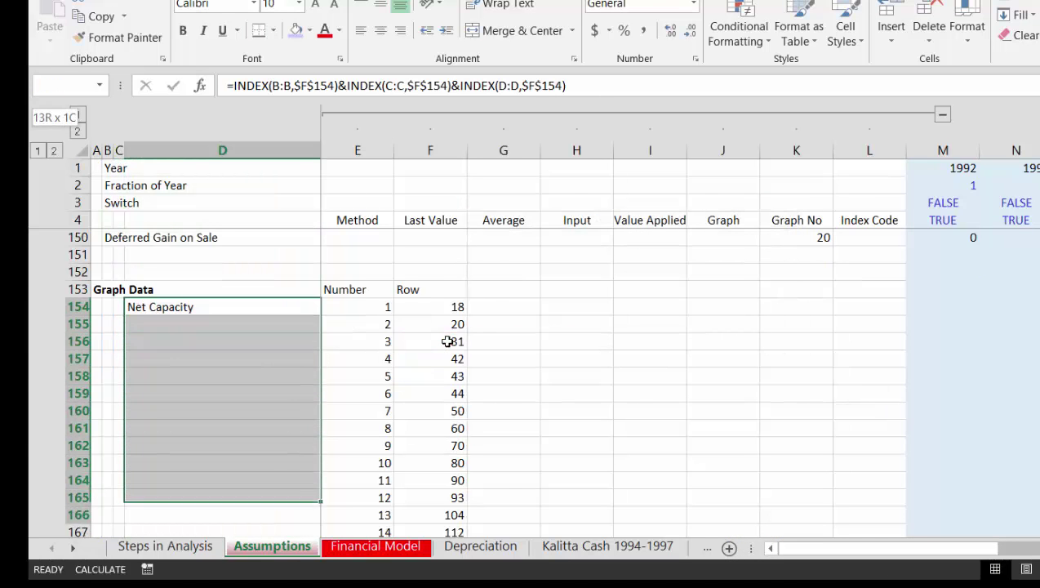
key(shift+Down)
key(shift+Down)
key(shift+Down)
key(shift+Down)
key(shift+Down)
key(shift+Down)
key(shift+Down)
key(shift+Down)
key(shift+Down)
key(shift+Down)
key(shift+Down)
key(shift+Down)
key(shift+Down)
key(shift+Down)
key(shift+Down)
key(shift+Down)
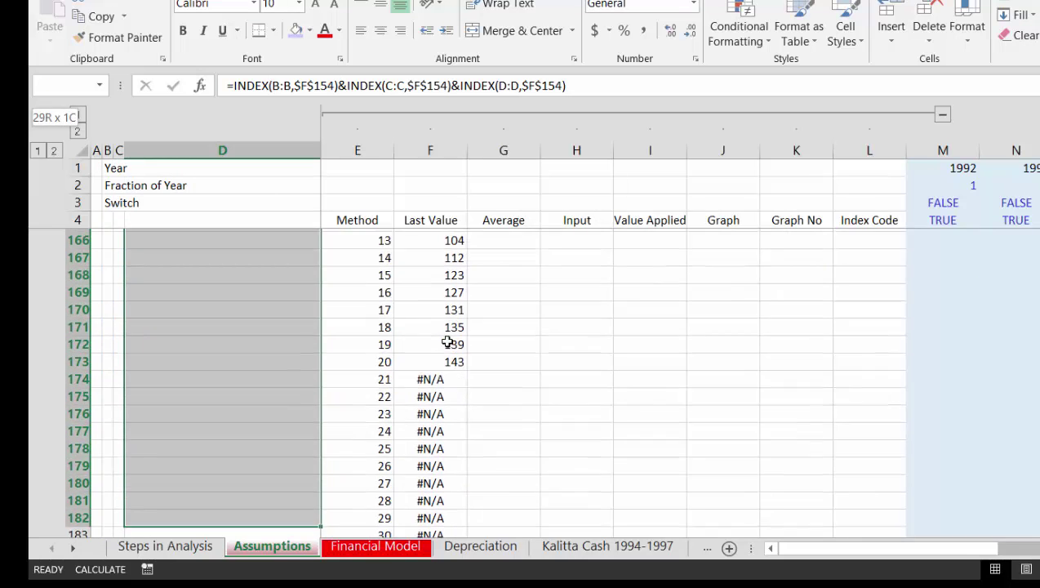
key(shift+Down)
key(shift+Down)
key(shift+Down)
key(shift+Down)
key(shift+Down)
key(shift+Down)
key(shift+Up)
key(shift+Up)
key(shift+Up)
key(shift+Up)
key(shift+Up)
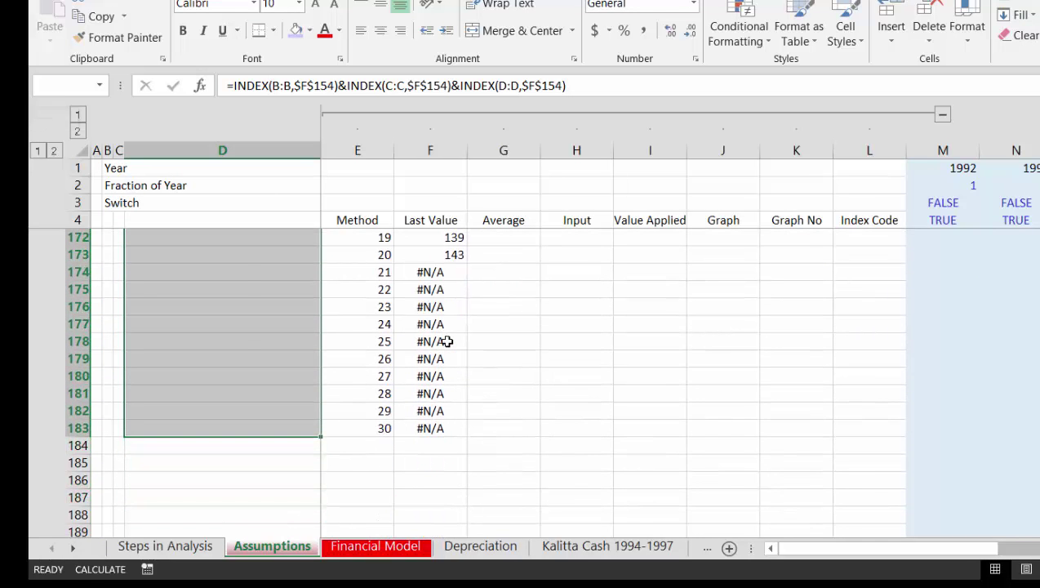
key(ctrl+d)
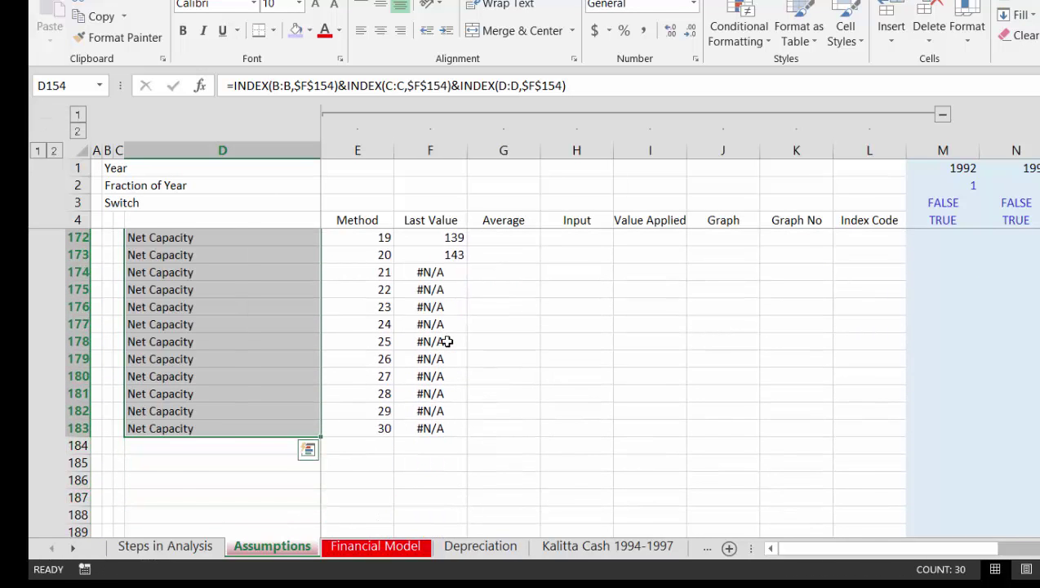
Edit the D154 formula so the first INDEX, on column B, uses the relative row reference F154.
key(Up)
key(Up)
key(Up)
key(Down)
key(Down)
key(Down)
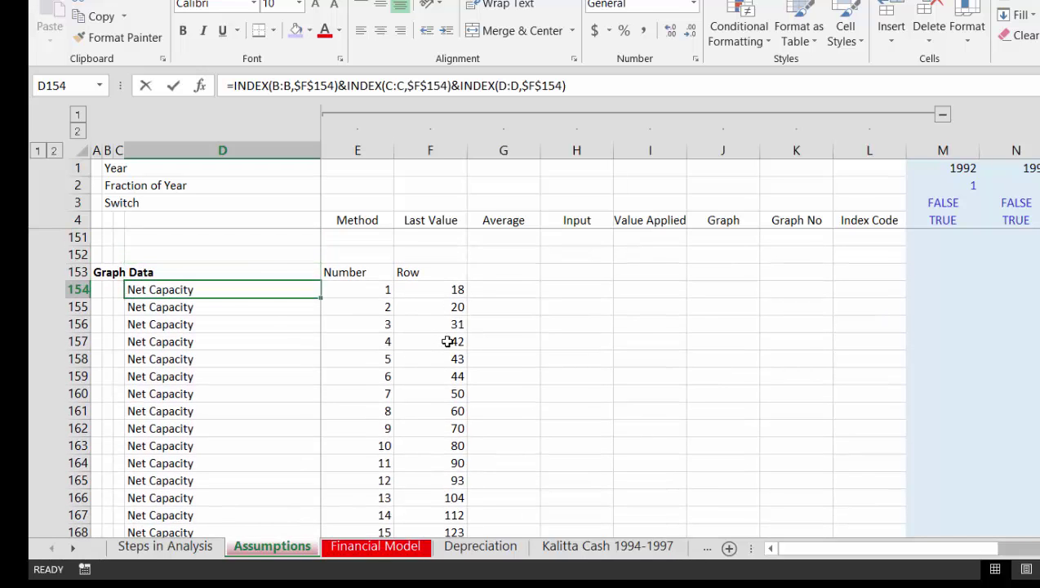
key(F2)
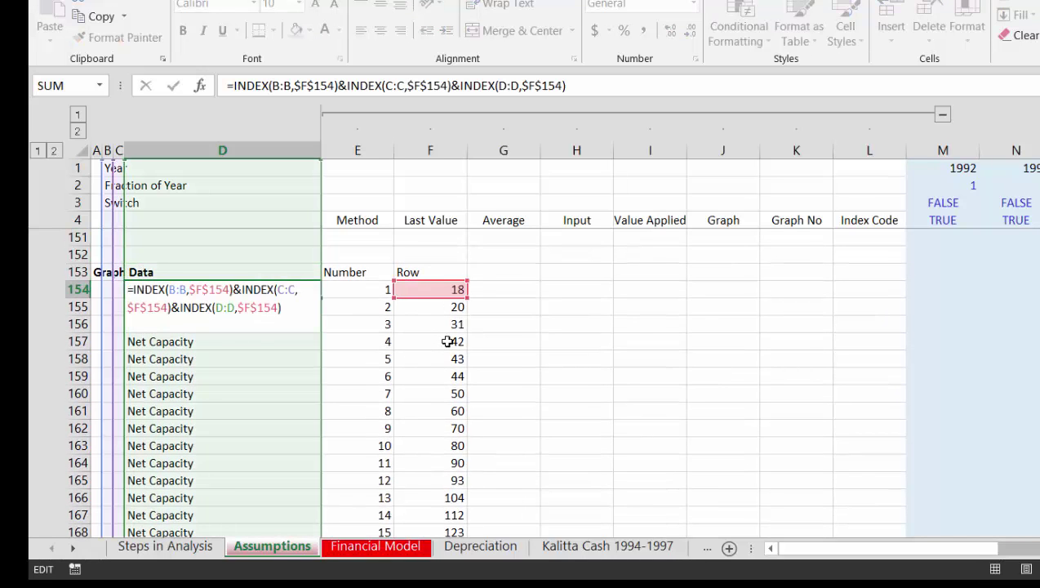
key(Escape)
key(F2)
key(Left)
key(Left)
key(Left)
key(Left)
key(Left)
key(Left)
key(Left)
key(Left)
key(Left)
key(Left)
key(Left)
key(Left)
key(Left)
key(Left)
key(Left)
key(Left)
key(Left)
key(Left)
key(Left)
key(Left)
key(Left)
key(Left)
key(Left)
key(Left)
key(Left)
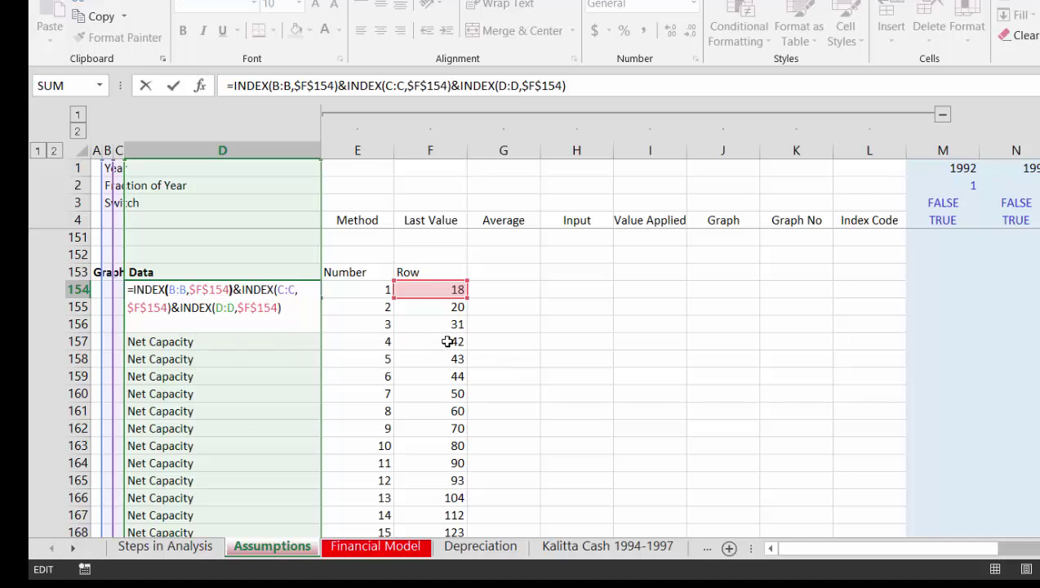
key(F4)
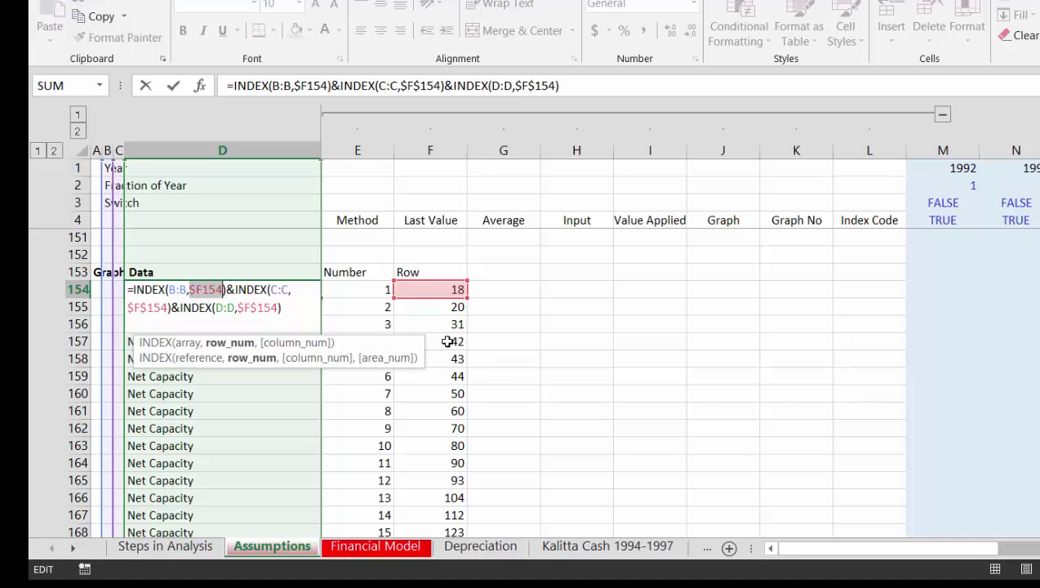
key(F4)
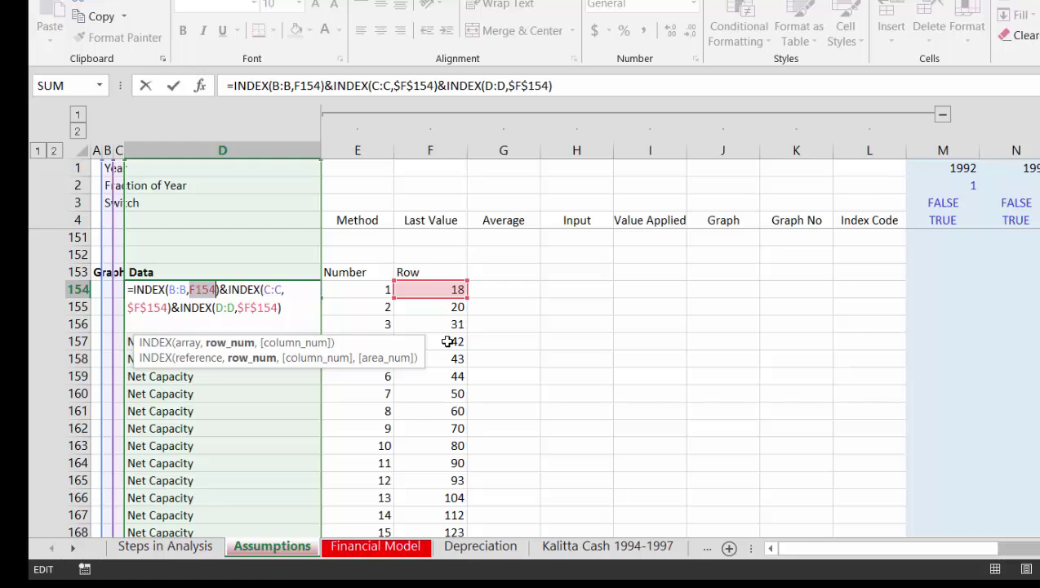
Make the row reference in the second INDEX, on column C, relative as F154 in the D154 formula.
key(Right)
key(Right)
key(Right)
key(Right)
key(Right)
key(Right)
key(Right)
key(Right)
key(Right)
key(Right)
key(Right)
key(Right)
key(Right)
key(Right)
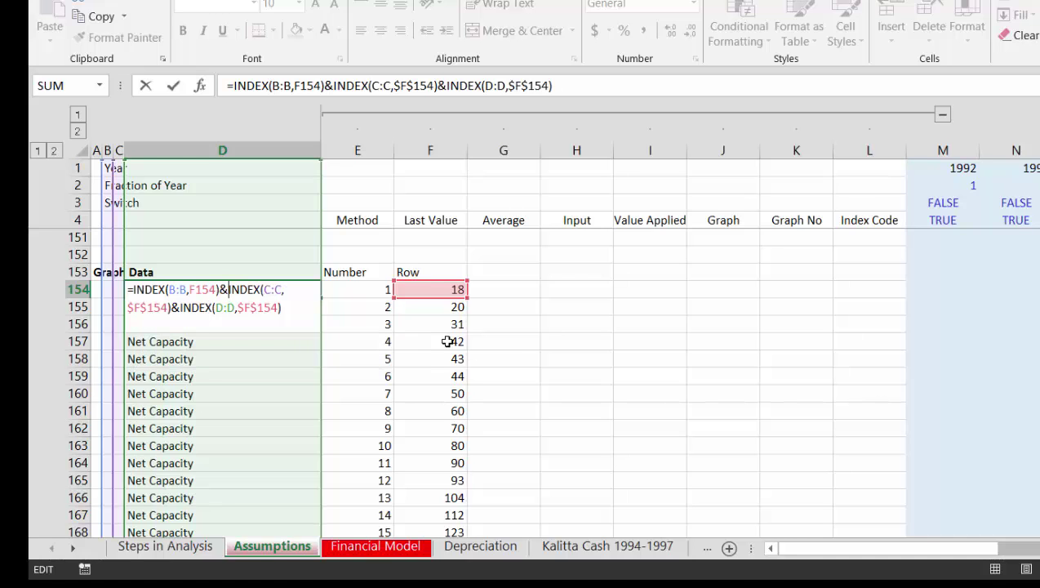
key(F4)
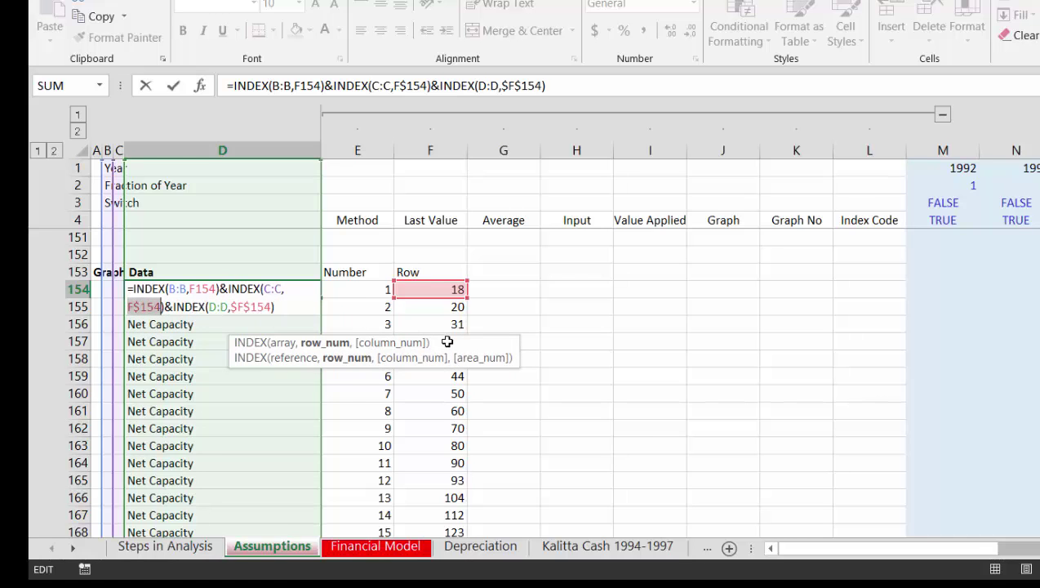
key(F4)
Make the row reference in the third INDEX, on column D, relative as F154 and enter the D154 formula.
key(Right)
key(Right)
key(Right)
key(Right)
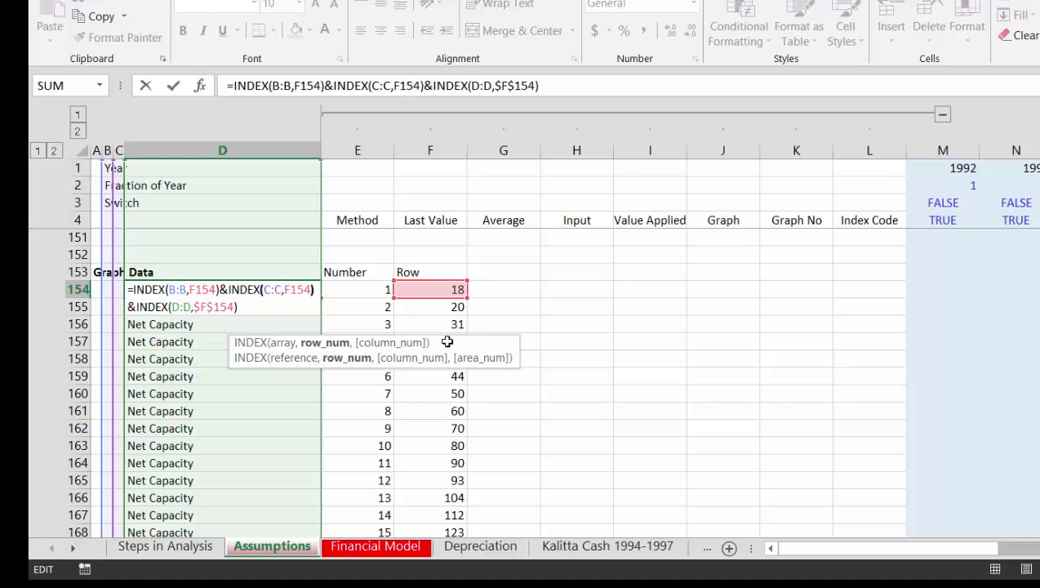
key(Right)
key(Right)
key(Right)
key(Right)
key(Right)
key(Right)
key(Right)
key(Right)
key(Right)
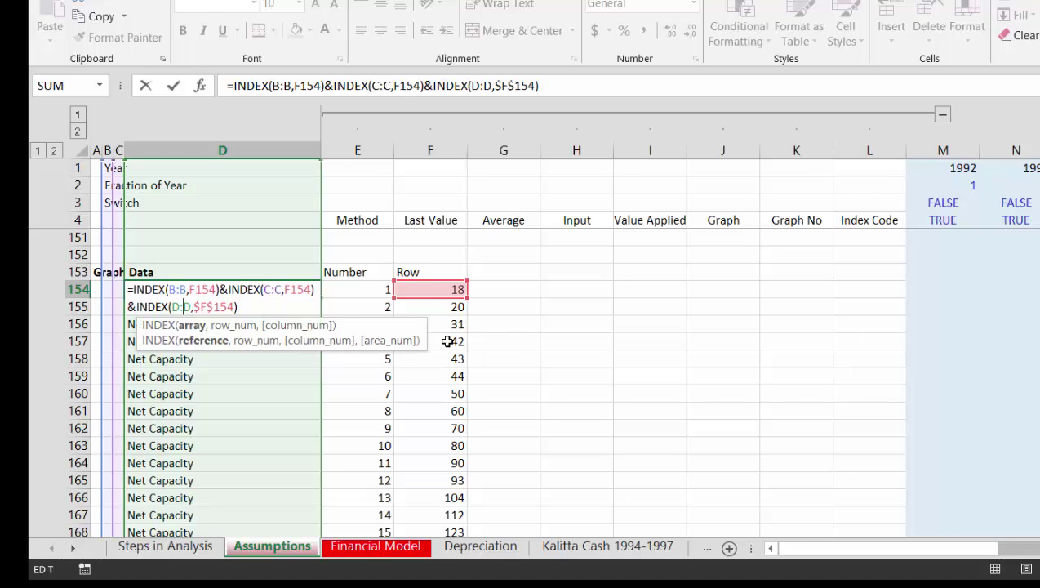
key(F4)
key(F4)
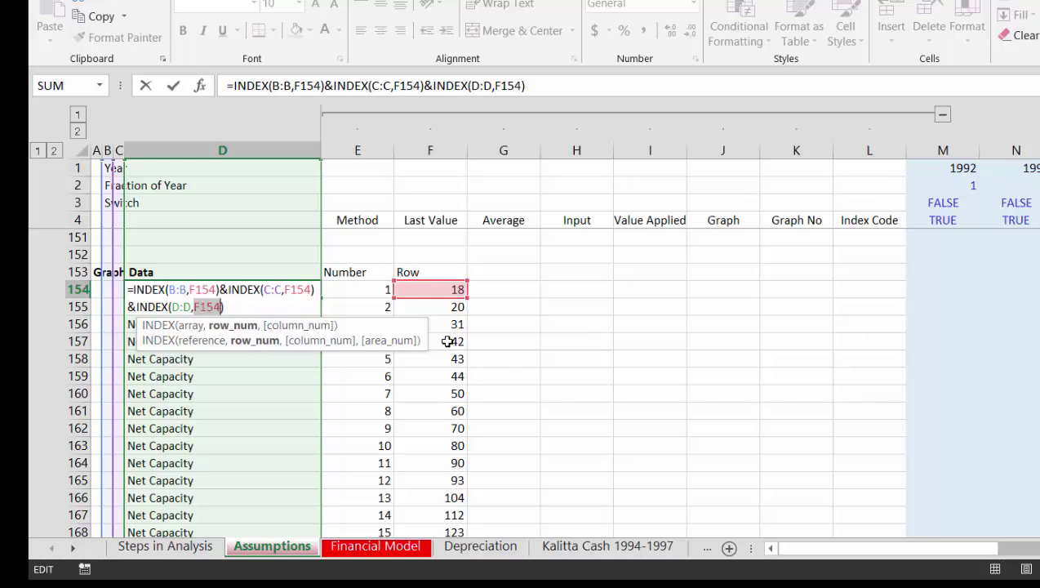
key(Return)
Copy the corrected label formula from D154 down through D183, alongside all the graph numbers.
key(Up)
key(Up)
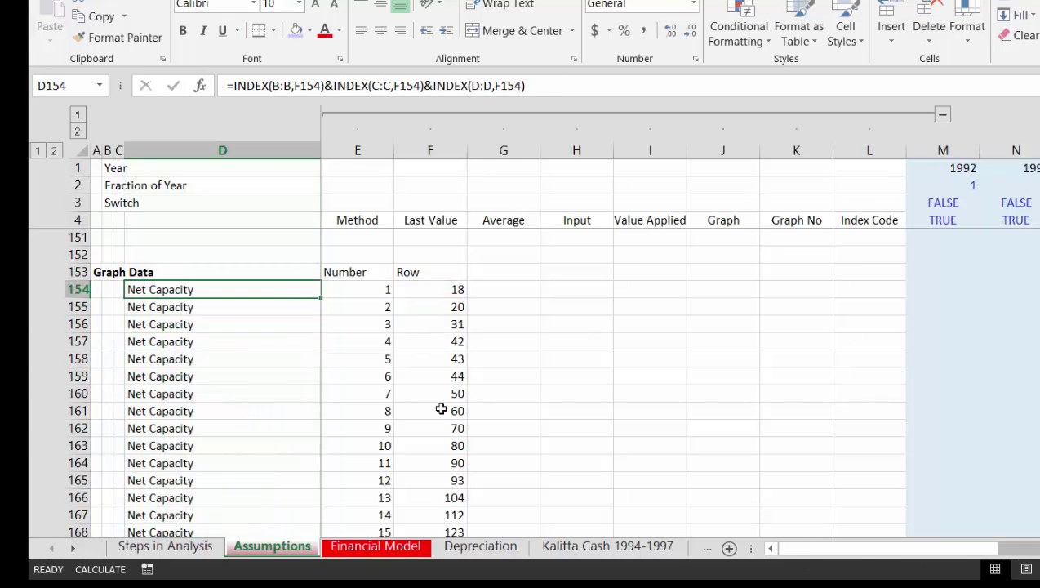
double_click(321, 298)
Review the looked-up labels in column D of the Graph Data section against their graph numbers and row values.
key(Down)
key(Down)
key(Down)
key(Down)
key(Down)
key(Down)
key(Down)
key(Down)
key(Down)
key(Down)
key(Down)
key(Down)
key(Down)
key(Down)
key(Down)
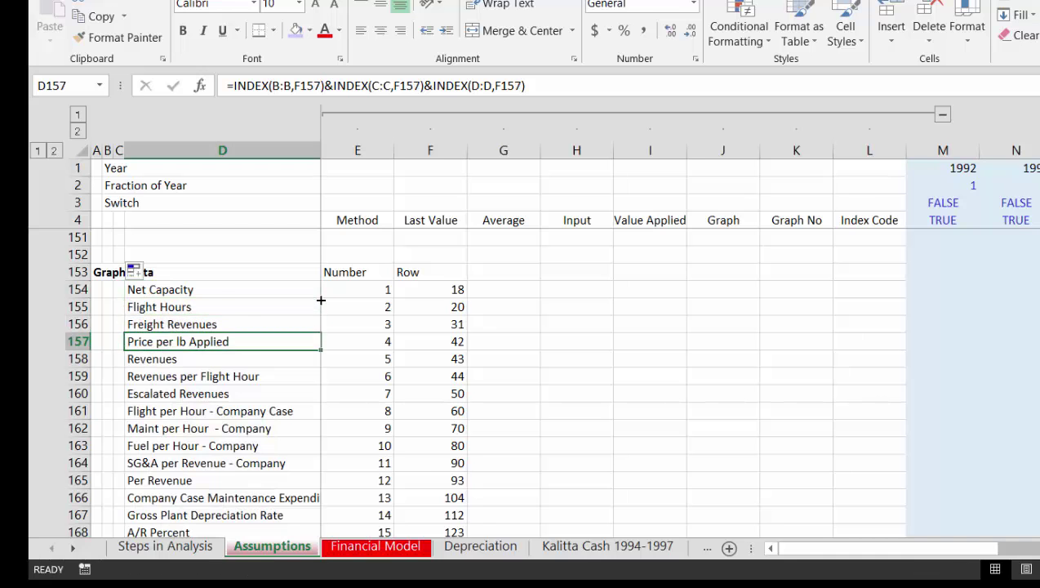
key(Up)
key(Up)
key(Up)
key(Up)
key(Up)
key(Up)
key(Up)
key(Up)
key(Up)
key(Up)
key(Up)
key(Up)
key(Up)
key(Up)
key(Up)
key(Up)
key(Up)
key(Up)
key(Up)
key(Up)
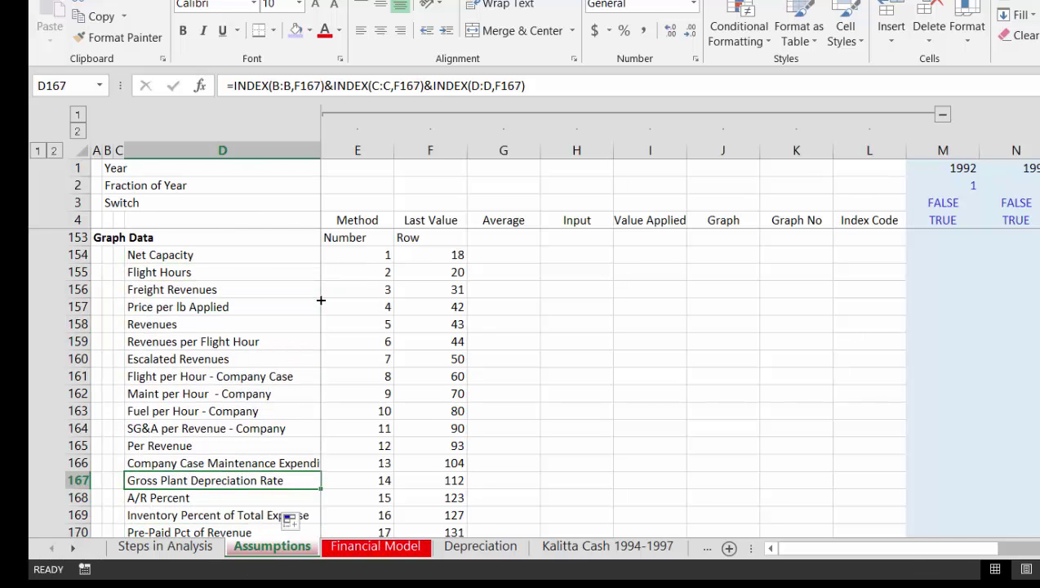
key(Down)
key(Down)
key(Down)
key(Down)
key(Down)
key(Down)
key(Down)
key(Down)
key(Down)
key(Down)
key(Down)
key(Down)
key(Down)
key(Down)
key(Down)
key(Down)
key(Down)
key(Down)
key(Down)
key(Down)
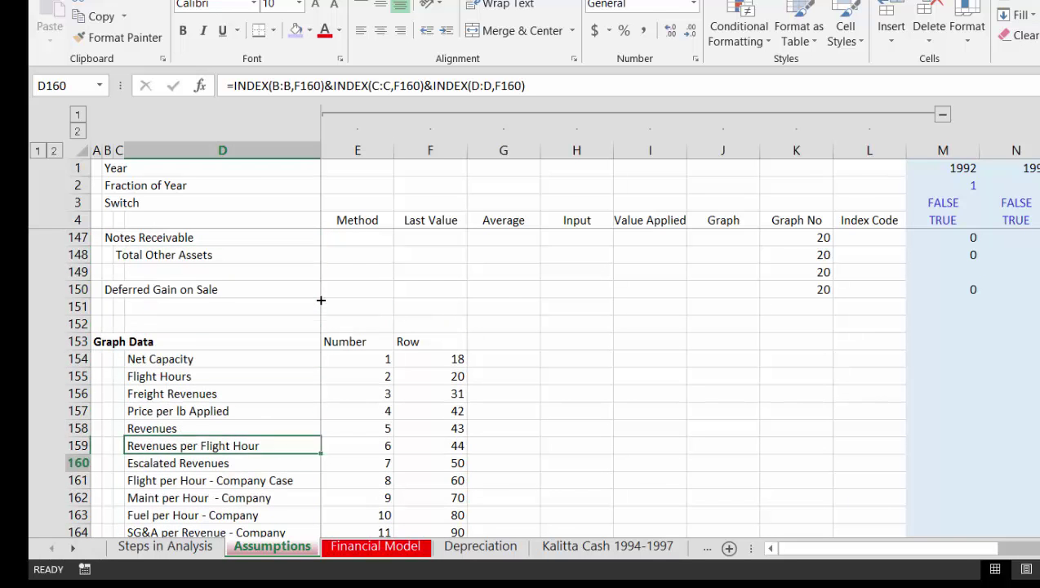
key(Down)
key(Down)
key(Down)
key(Down)
key(Down)
key(Down)
key(Down)
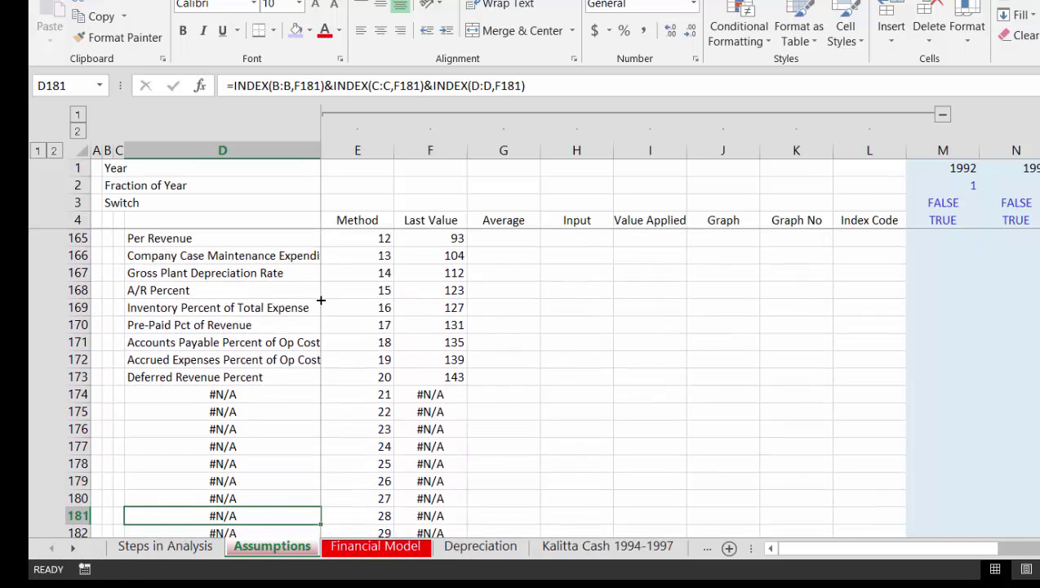
key(Up)
key(Up)
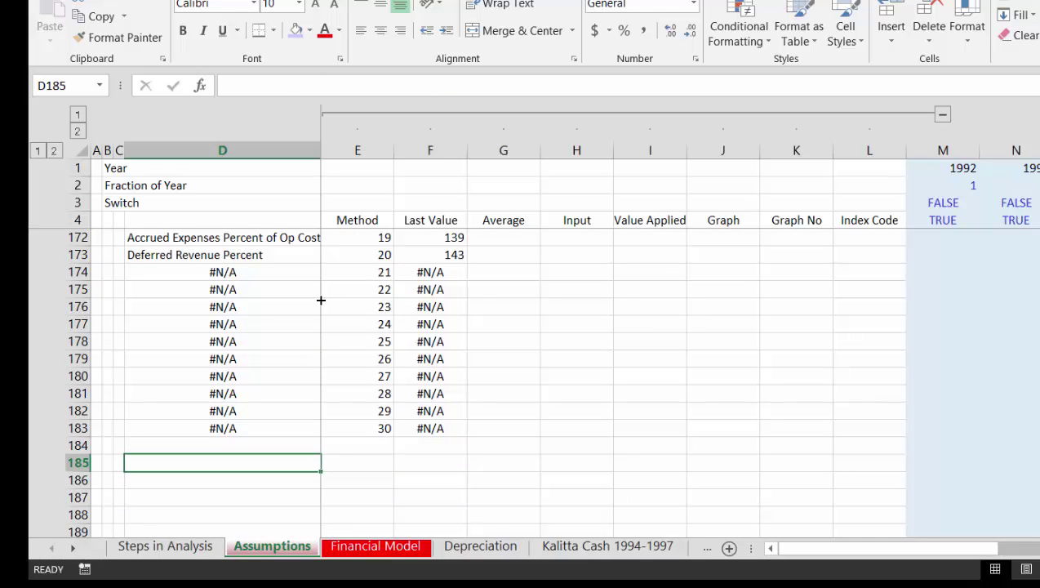
key(Up)
key(Up)
key(Up)
key(Up)
key(Up)
key(Up)
key(Up)
key(Up)
key(Up)
key(Up)
key(Up)
key(Up)
key(Up)
key(Up)
key(Up)
key(Up)
key(Up)
key(Up)
key(Up)
key(Up)
key(Up)
key(Up)
key(Up)
key(Up)
key(Up)
key(Up)
key(Up)
key(Up)
key(Up)
key(Up)
key(Up)
key(Up)
key(Up)
key(Up)
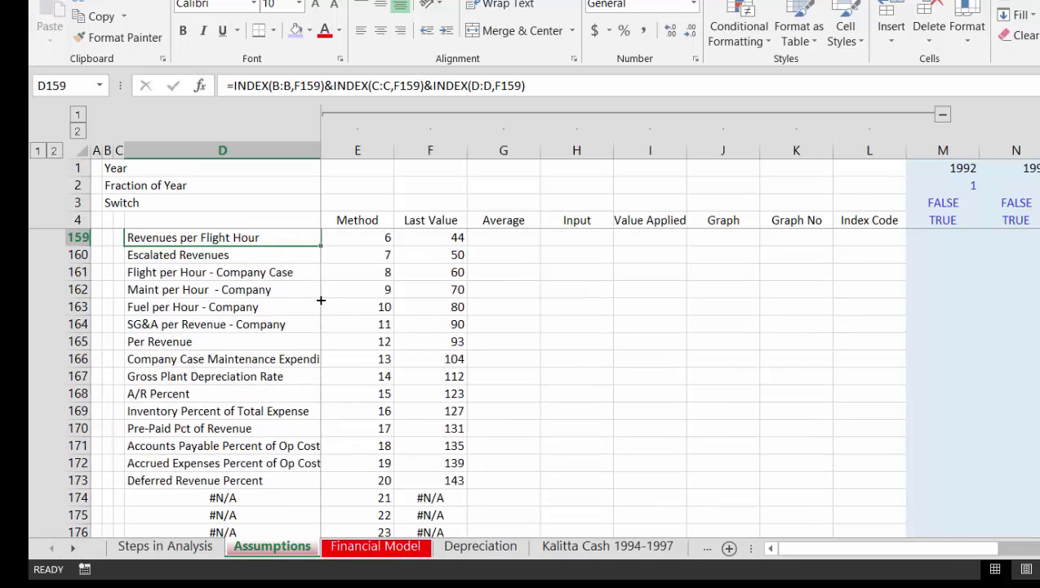
key(Down)
key(Down)
key(Down)
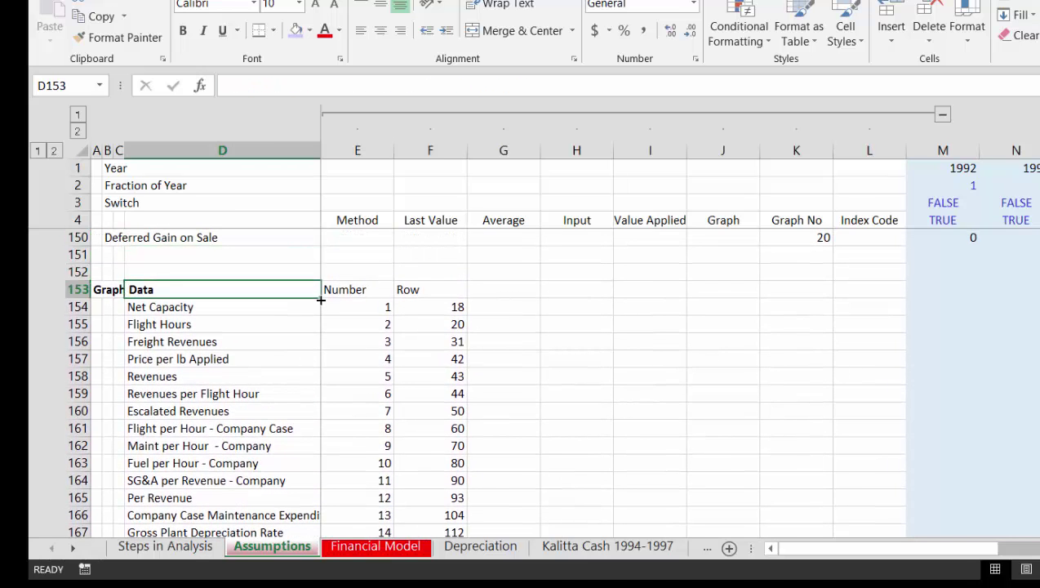
Add a "Code Number" label in B186 below the Graph Data list and enter 1 in E186.
key(Down)
key(Down)
key(Down)
key(Down)
key(Down)
key(Down)
key(Down)
key(Down)
key(Down)
key(Down)
key(Down)
key(Down)
key(Down)
key(Down)
key(Down)
key(Down)
key(Down)
key(Down)
key(Down)
key(Down)
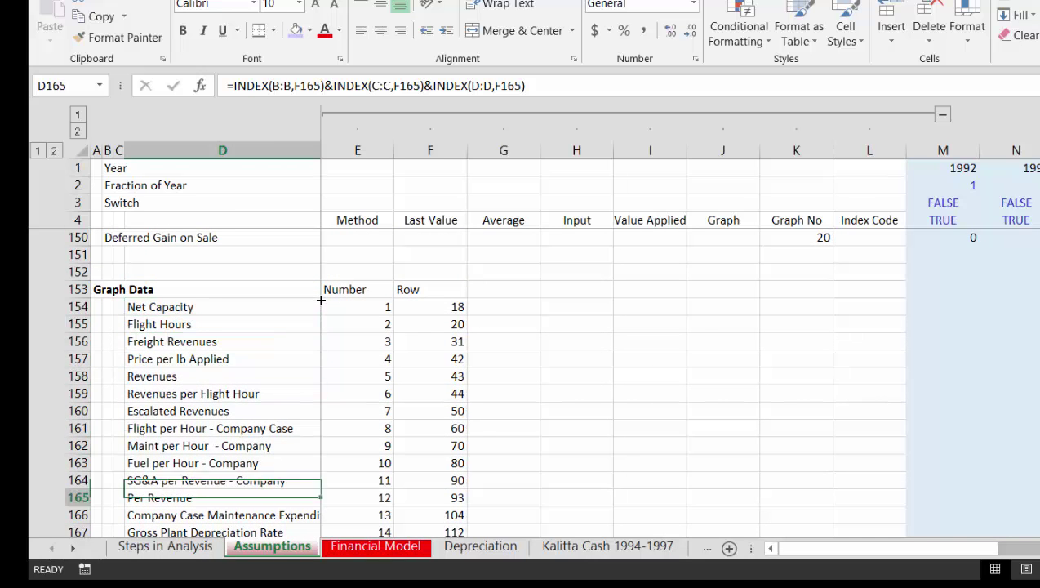
key(Down)
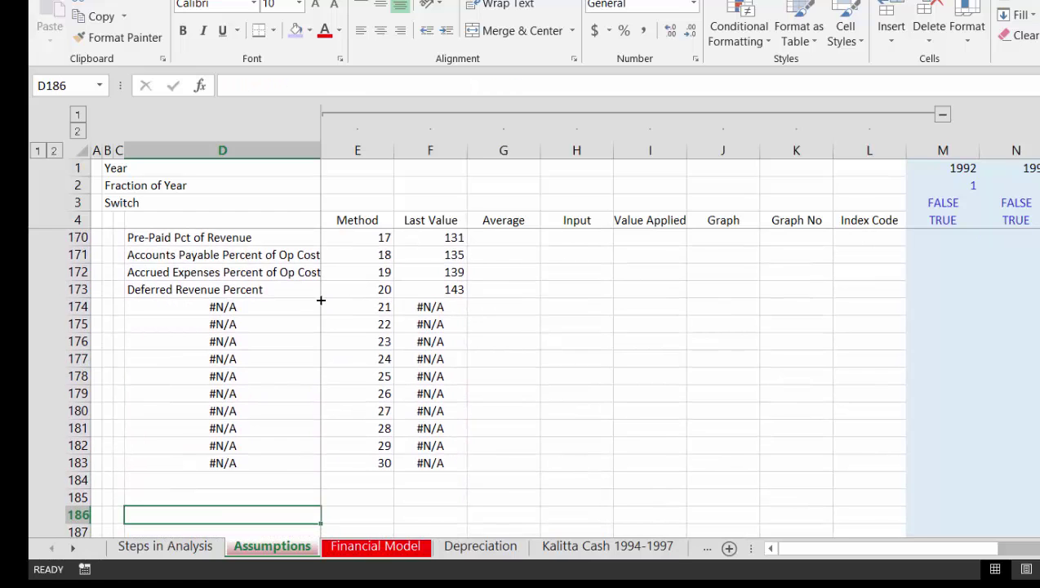
key(Left)
key(Left)
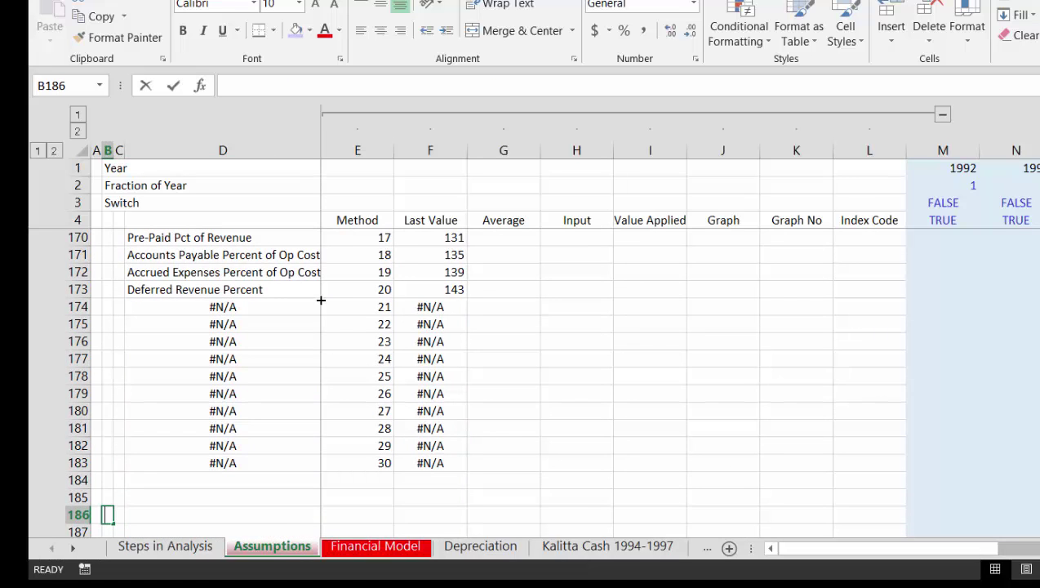
text(Code Number)
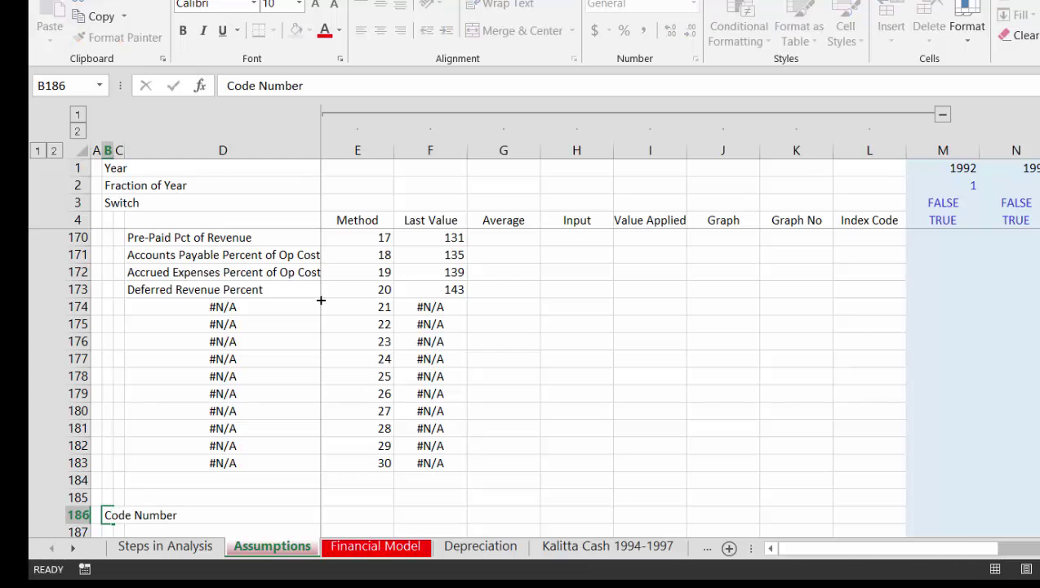
key(Right)
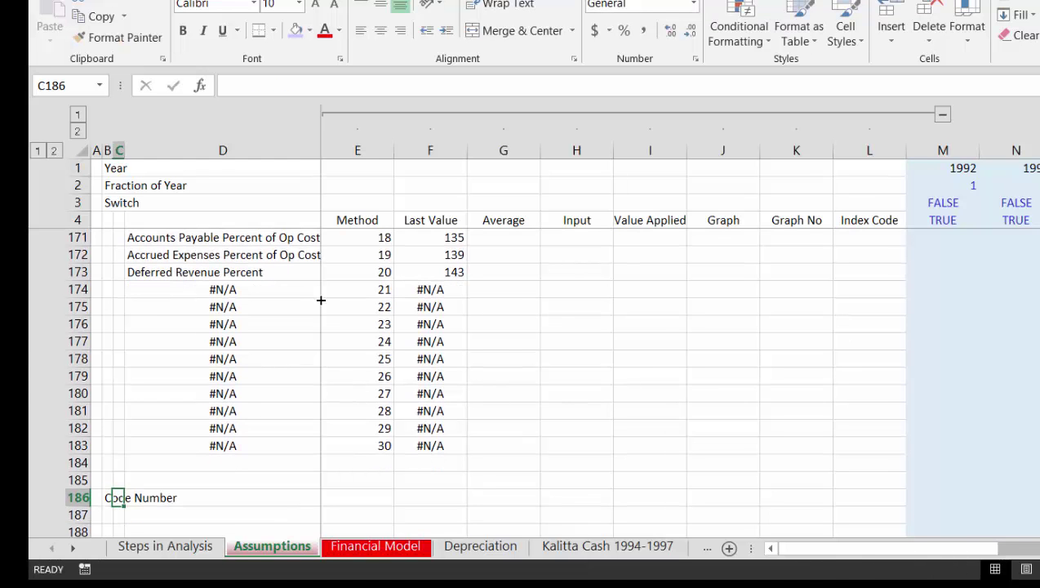
key(Right)
key(Right)
text(1)
key(Return)
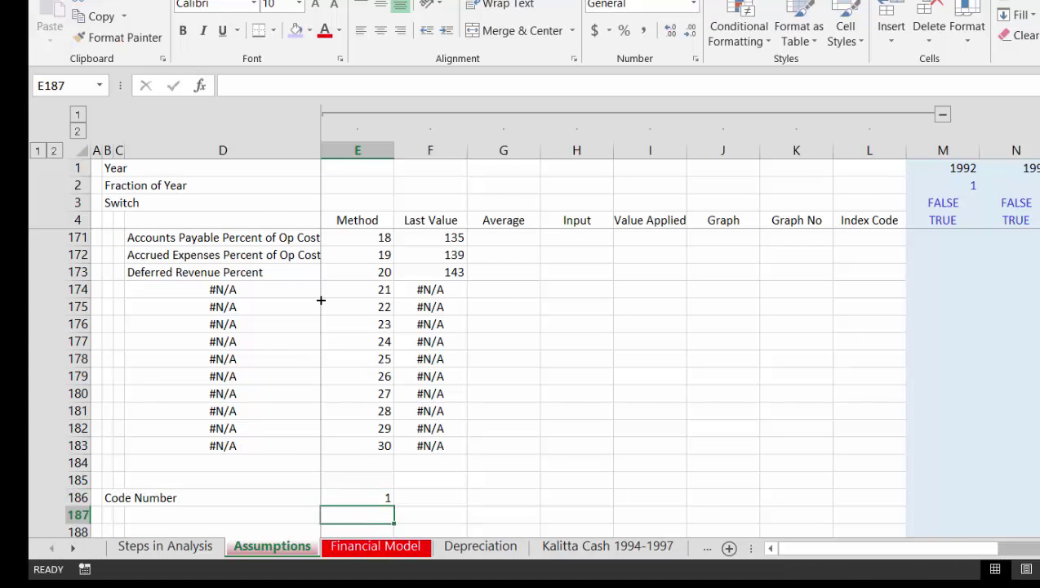
Start an INDEX formula in D188, two rows below the Code Number row, with the graph labels D154:D183 as its array.
key(Down)
key(Down)
key(Left)
key(Left)
key(Right)
key(Up)
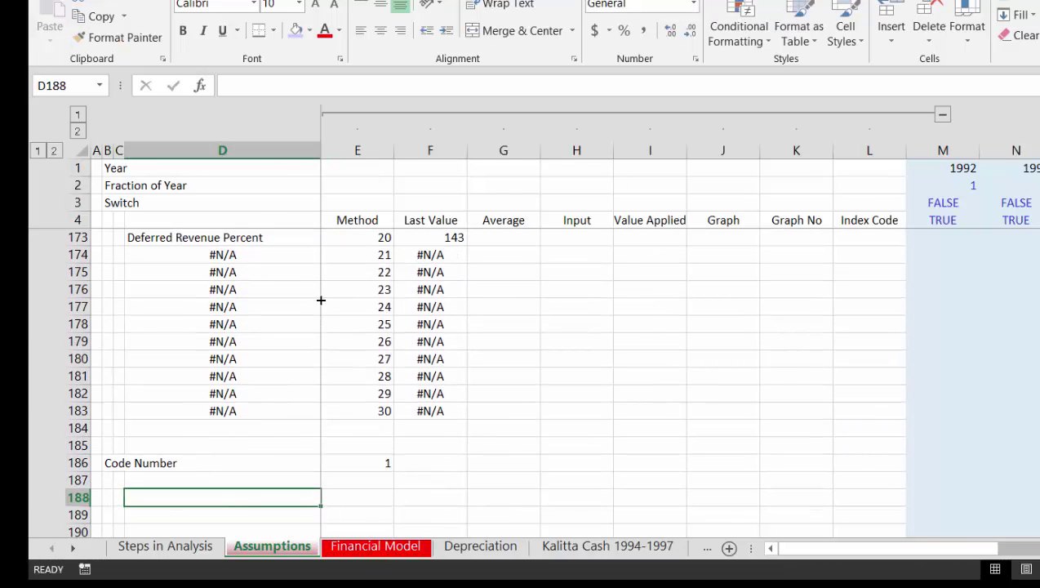
text(=in)
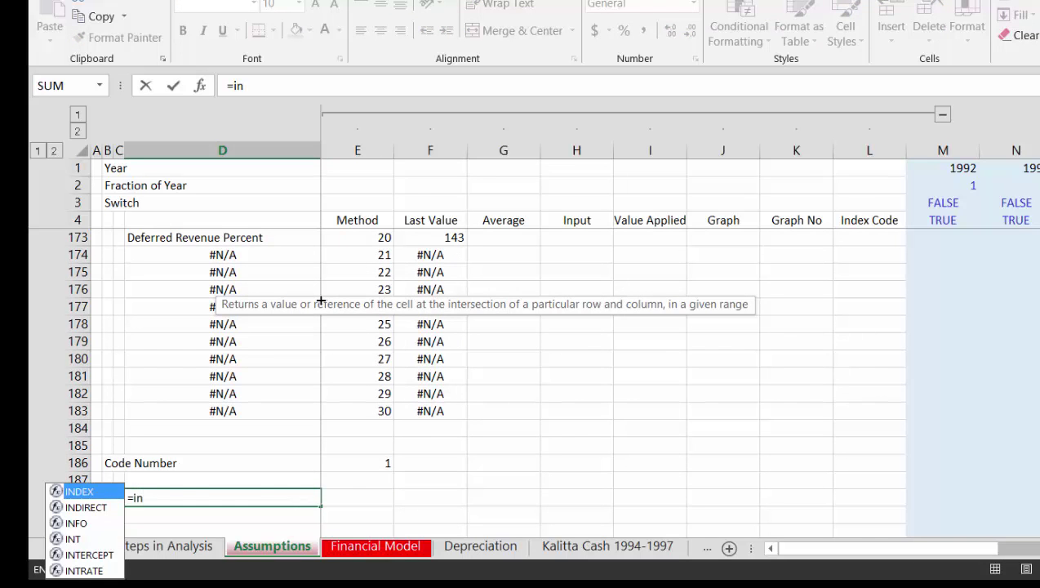
text(d)
key(Tab)
key(Up)
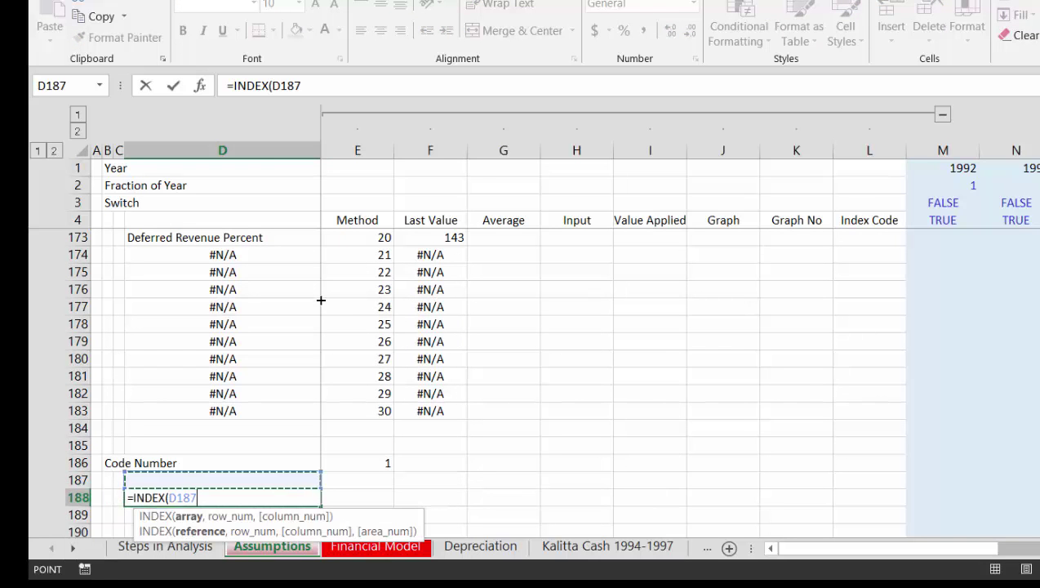
key(Up)
key(Up)
key(Up)
key(Up)
key(ctrl+shift+Up)
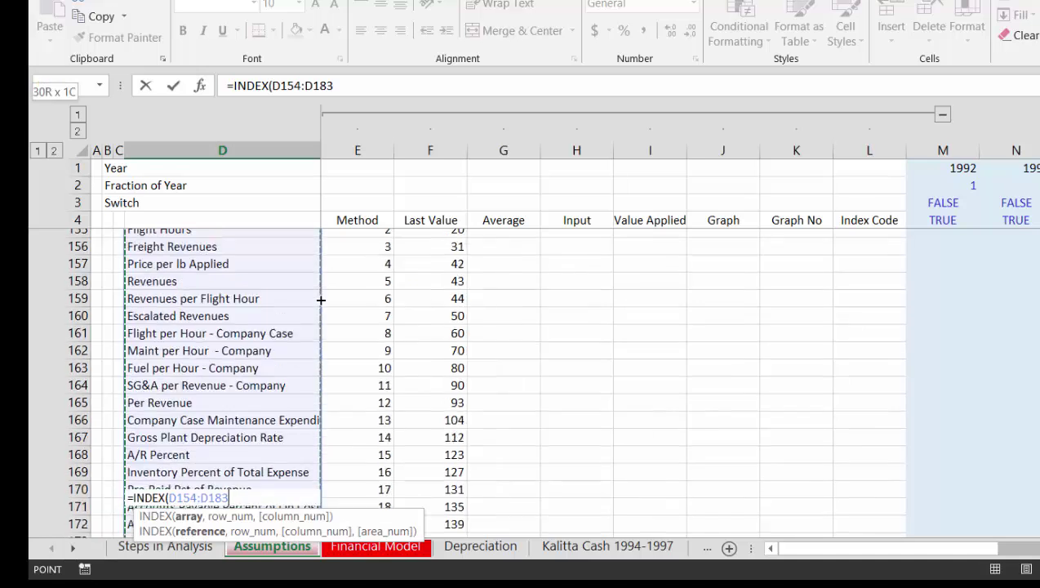
Use the code number cell as the absolute row reference $E$186 and enter the D188 INDEX formula.
text(,)
key(Down)
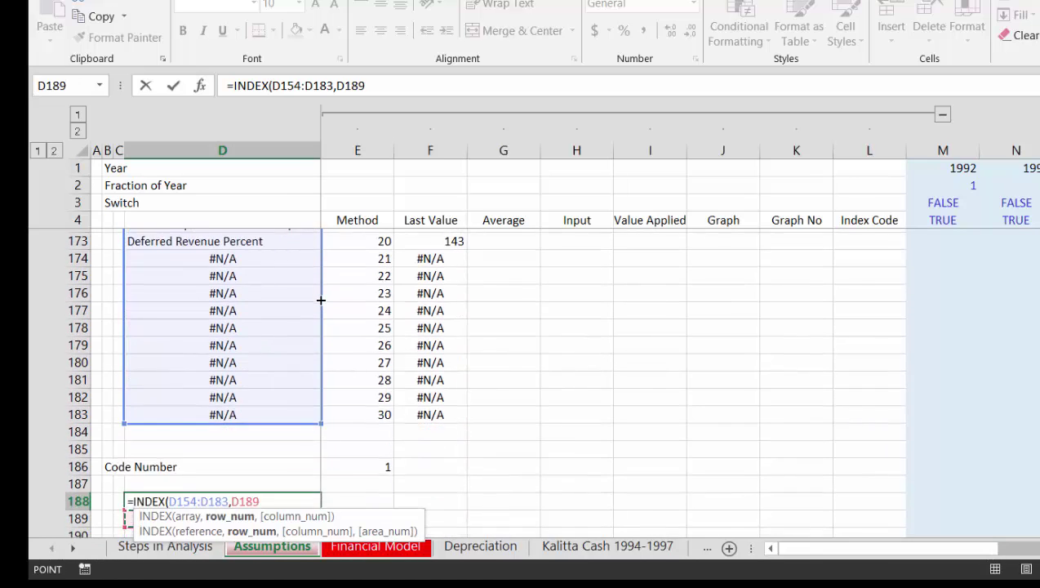
key(Up)
key(Up)
key(Up)
key(Right)
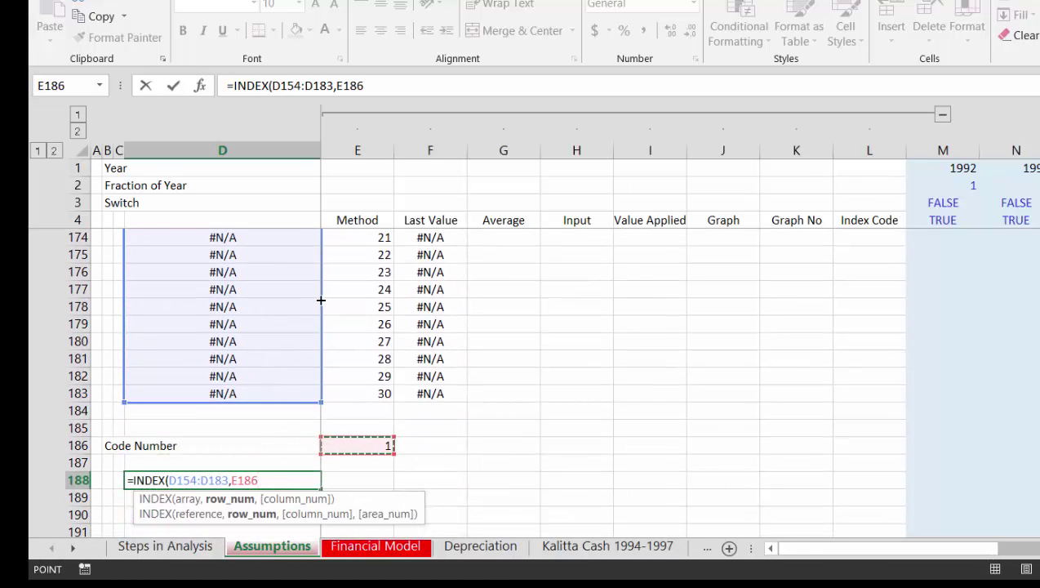
key(F4)
key(Return)
key(Up)
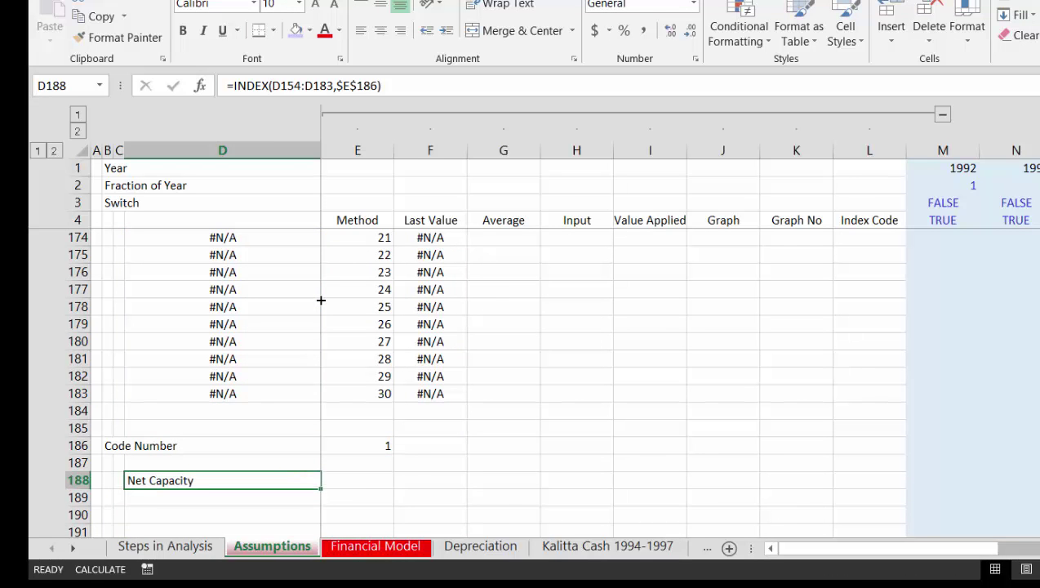
key(shift+Right)
key(shift+Right)
key(shift+Right)
key(shift+Right)
key(shift+Right)
key(shift+Right)
key(shift+Right)
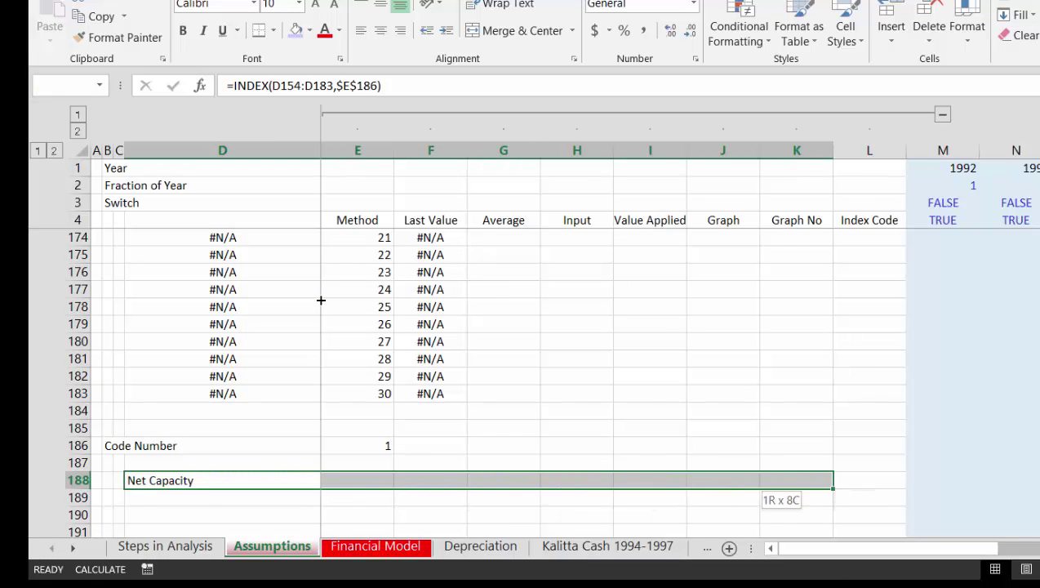
key(Left)
Link M187 to the year header in M1 with the formula =M1.
key(Right)
key(Right)
key(Right)
key(Up)
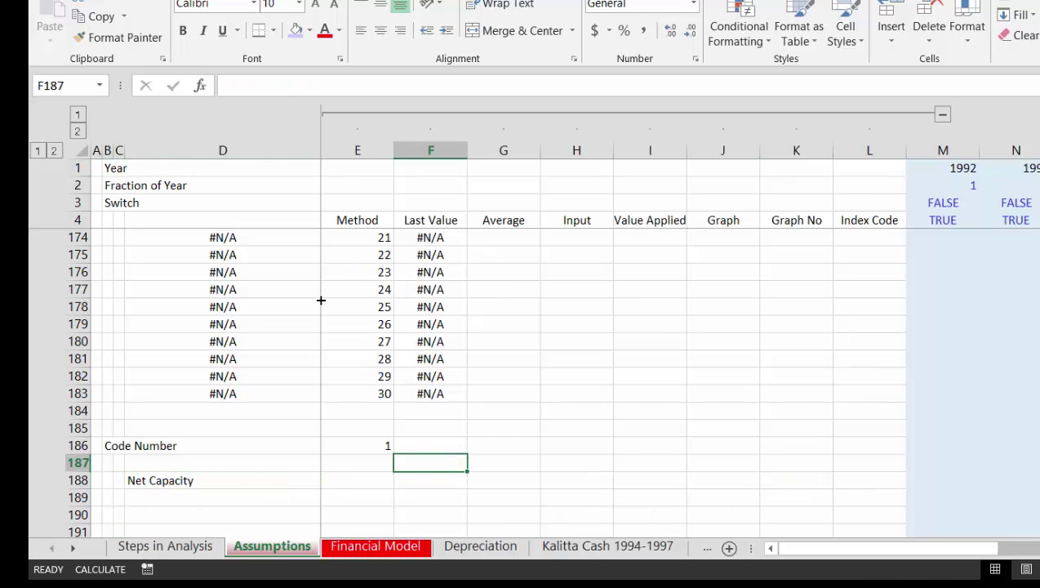
key(Up)
key(Down)
key(Left)
key(Right)
key(Right)
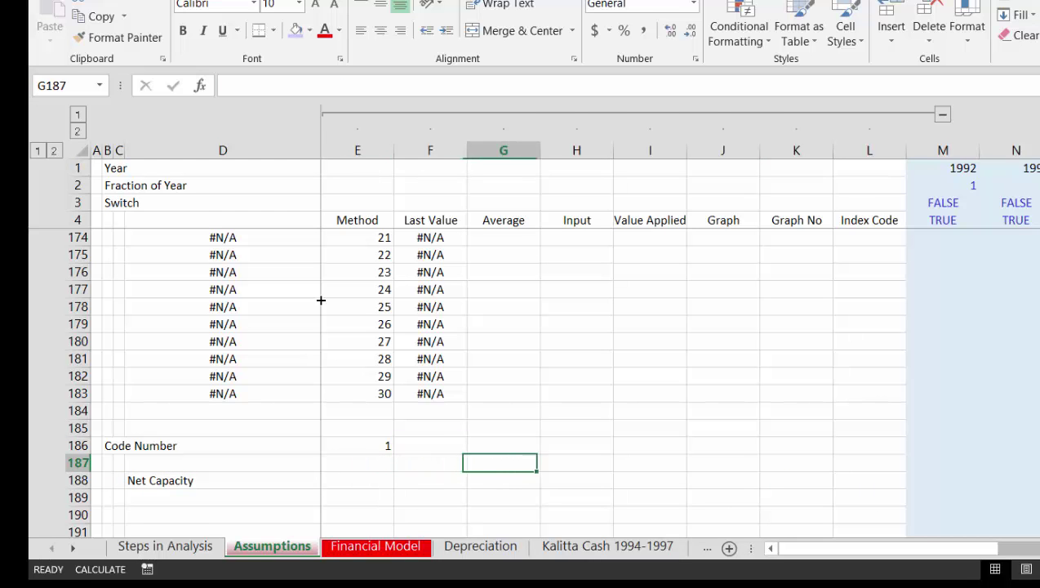
key(Right)
key(Right)
key(Right)
key(Right)
key(Right)
key(Right)
text(=)
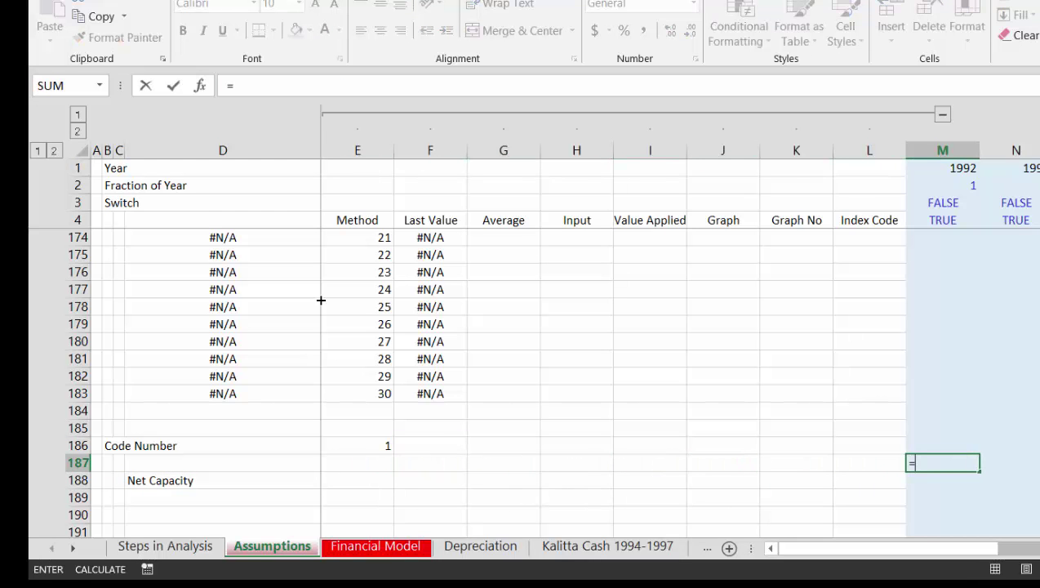
click(946, 165)
key(ctrl+Return)
Copy the year link in M187 rightward along row 187 across the year columns.
key(shift+Right)
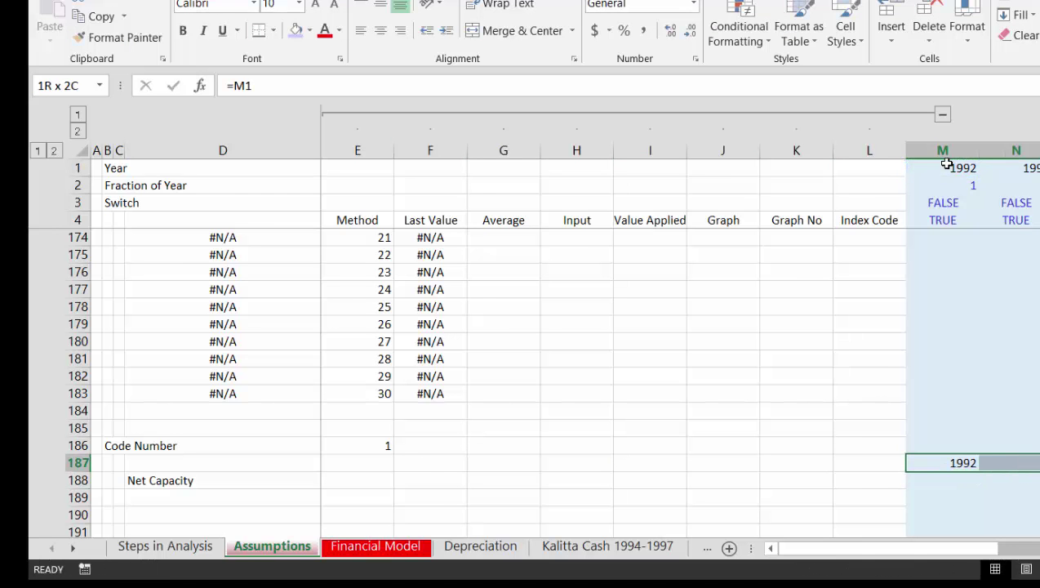
key(shift+Right)
key(shift+Right)
key(shift+Right)
key(shift+Right)
key(shift+Right)
key(shift+Right)
key(shift+Right)
key(shift+Right)
key(shift+Right)
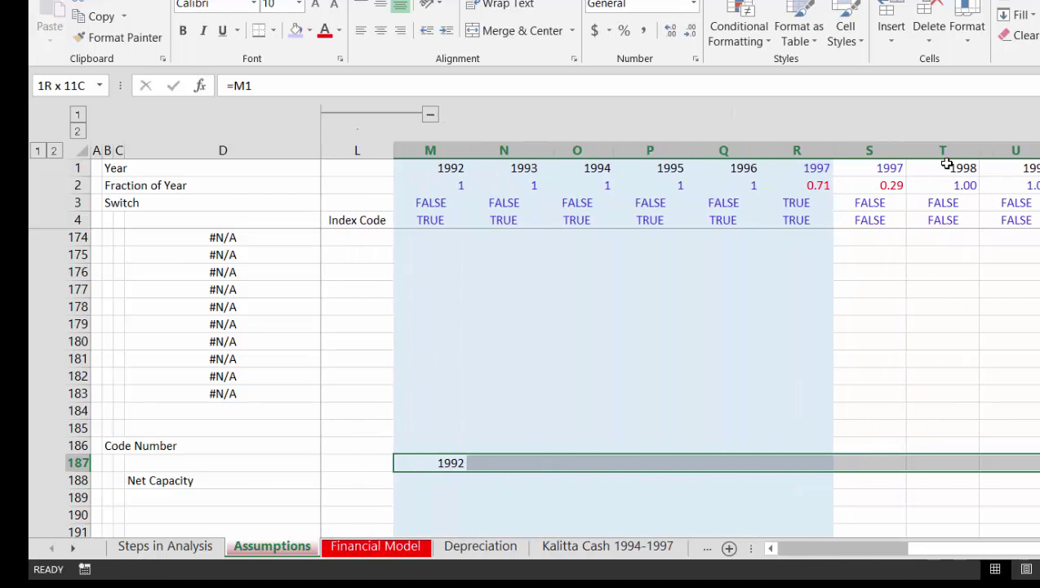
key(shift+Right)
key(shift+Right)
key(shift+Right)
key(shift+Right)
key(shift+Right)
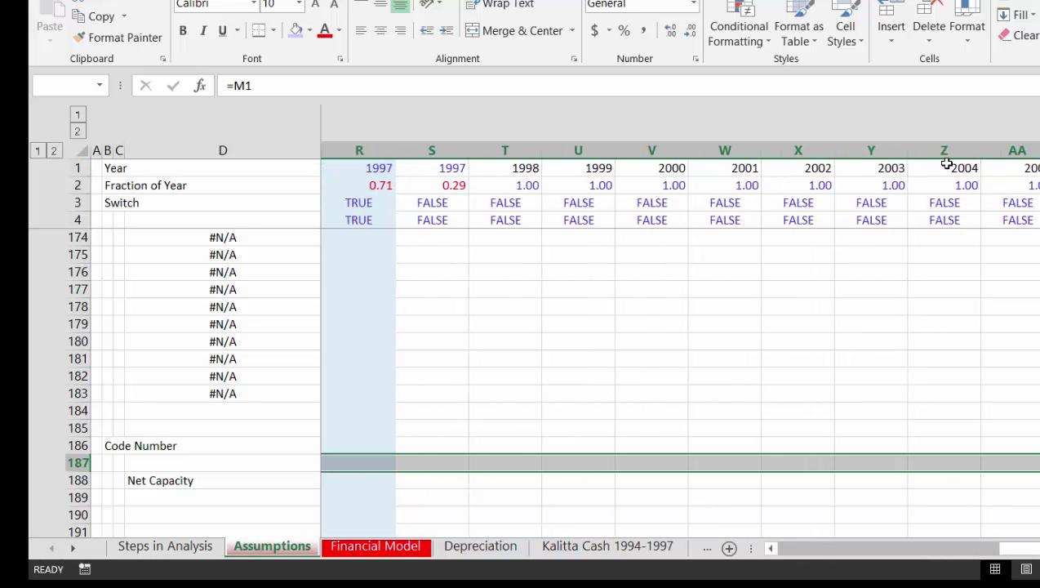
key(ctrl+r)
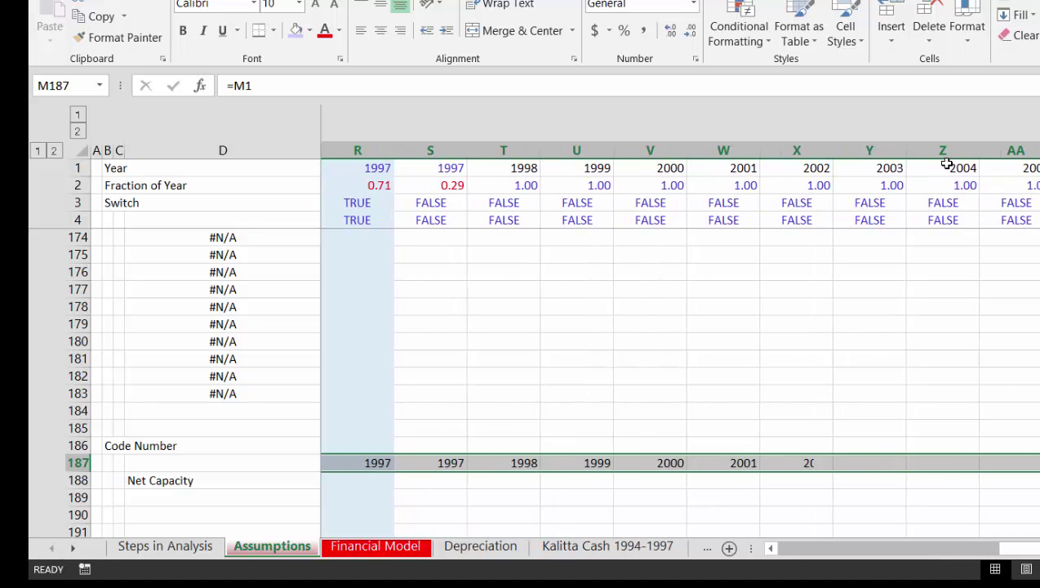
Start an INDEX formula in M154, on the Net Capacity row of Graph Data, with the whole column M:M as its array.
key(Left)
key(Left)
key(Left)
key(Left)
key(Left)
key(Left)
key(Left)
key(Left)
key(Left)
key(Left)
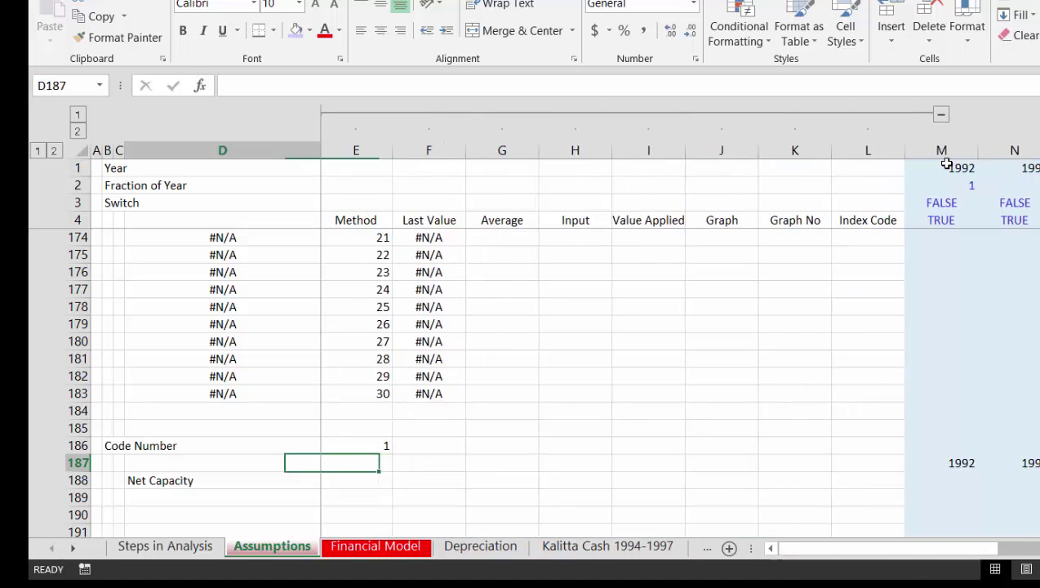
key(Right)
key(Right)
key(Right)
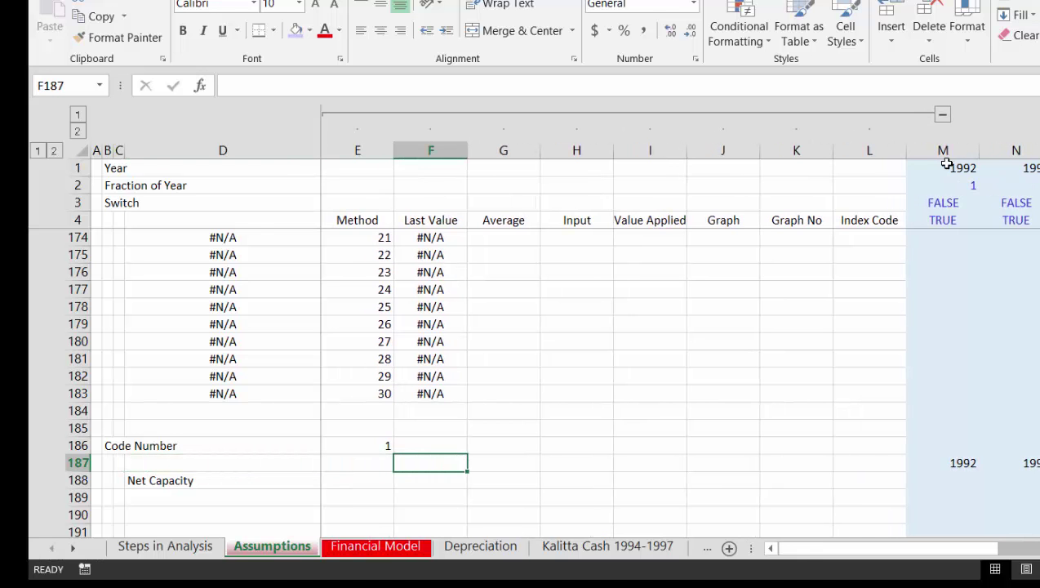
key(Up)
key(Up)
key(Page_Up)
key(Page_Up)
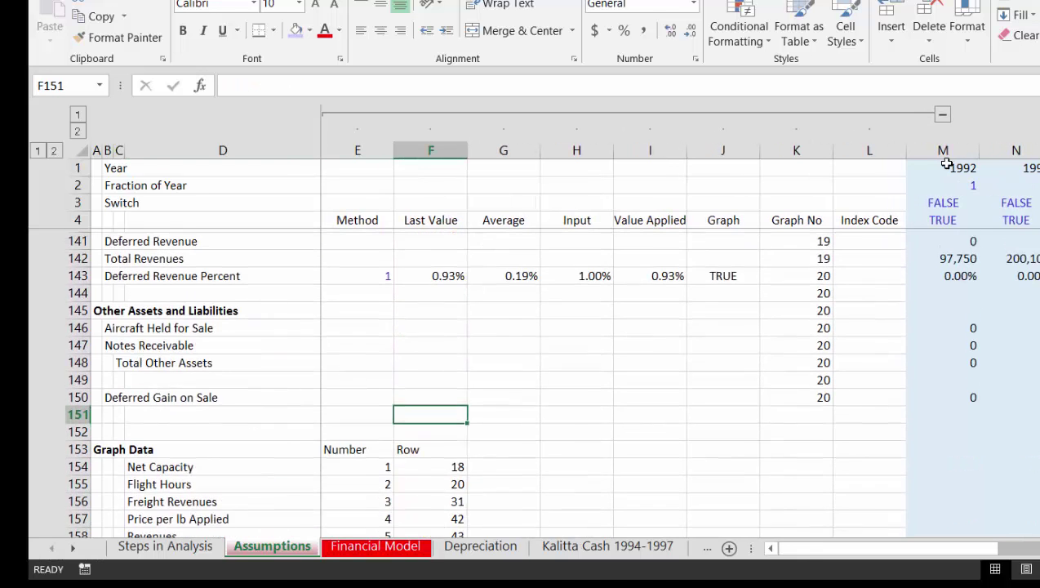
key(Down)
key(Down)
key(Down)
key(Right)
key(Right)
key(Right)
key(Right)
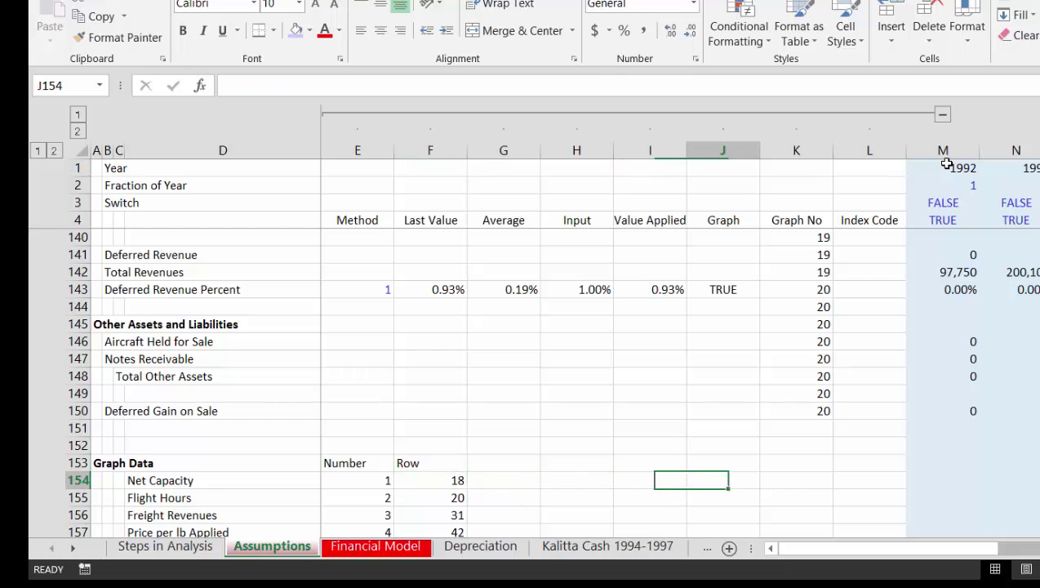
key(Right)
key(Right)
key(Right)
text(=in)
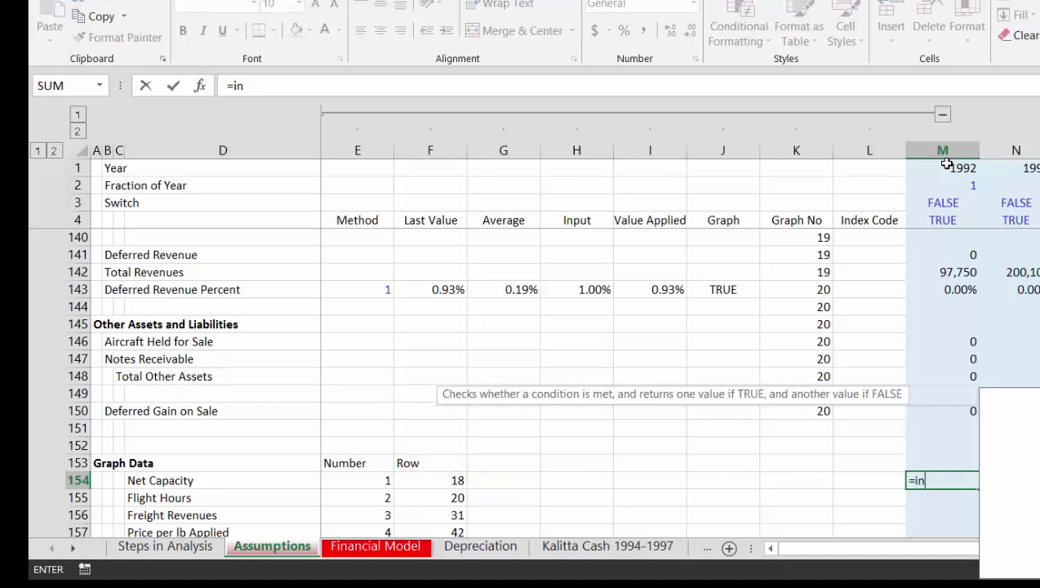
key(Tab)
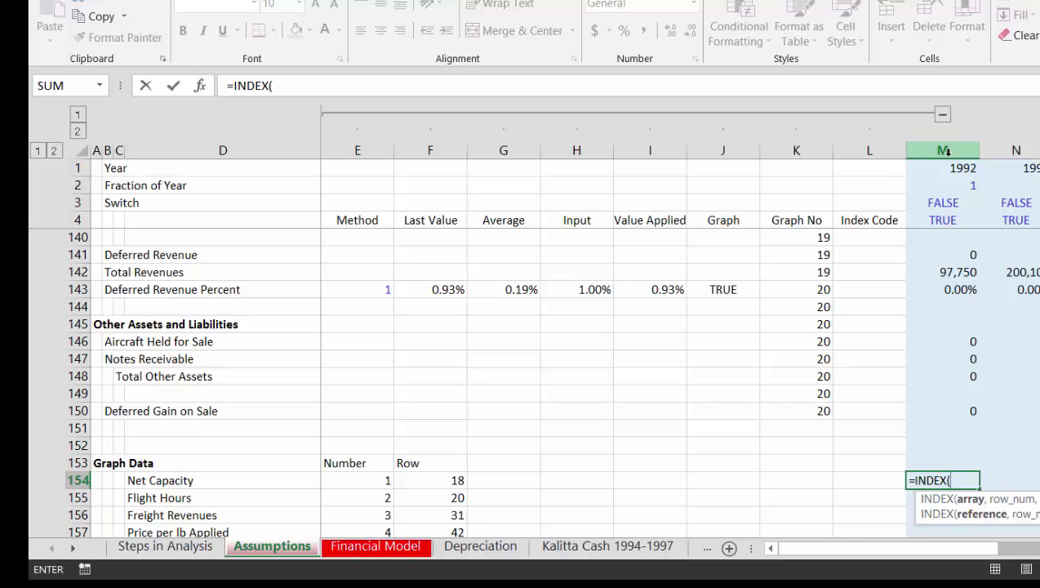
click(945, 152)
text(,)
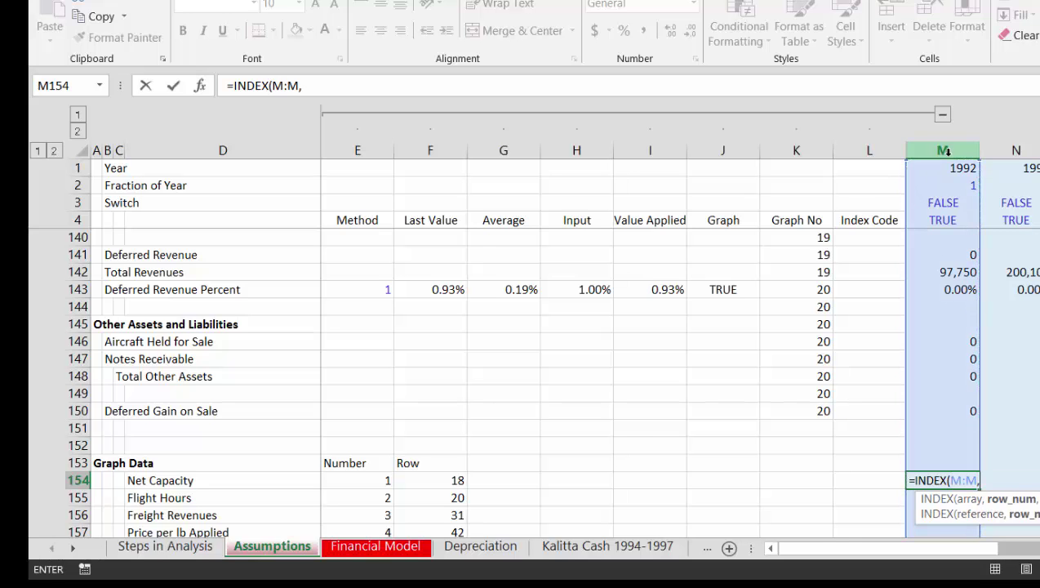
Use the Net Capacity row number as the column-locked reference $F154 and enter the M154 INDEX formula.
key(Left)
key(Left)
key(Left)
key(Left)
key(Left)
key(Left)
key(Left)
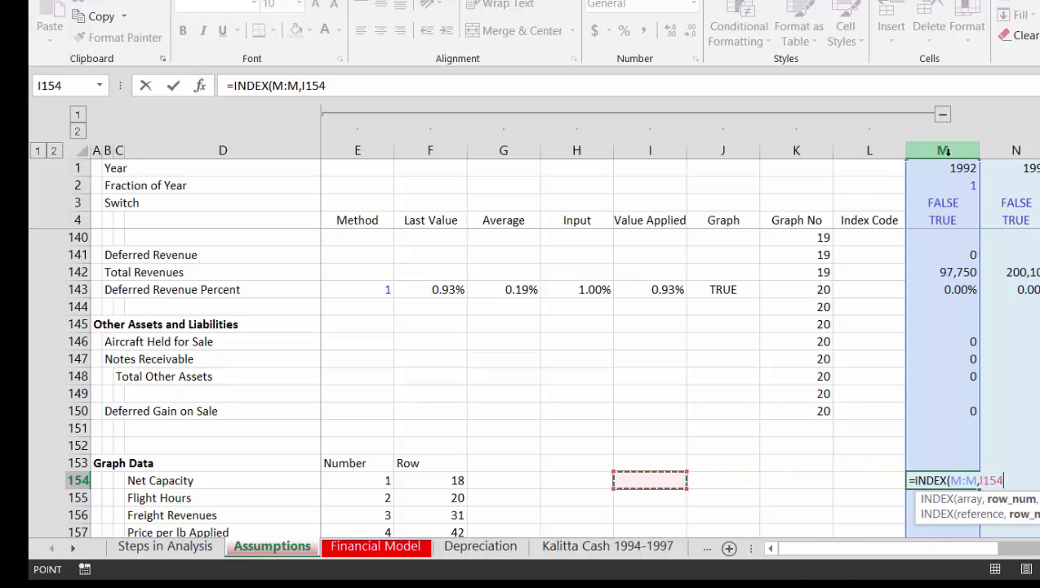
key(F4)
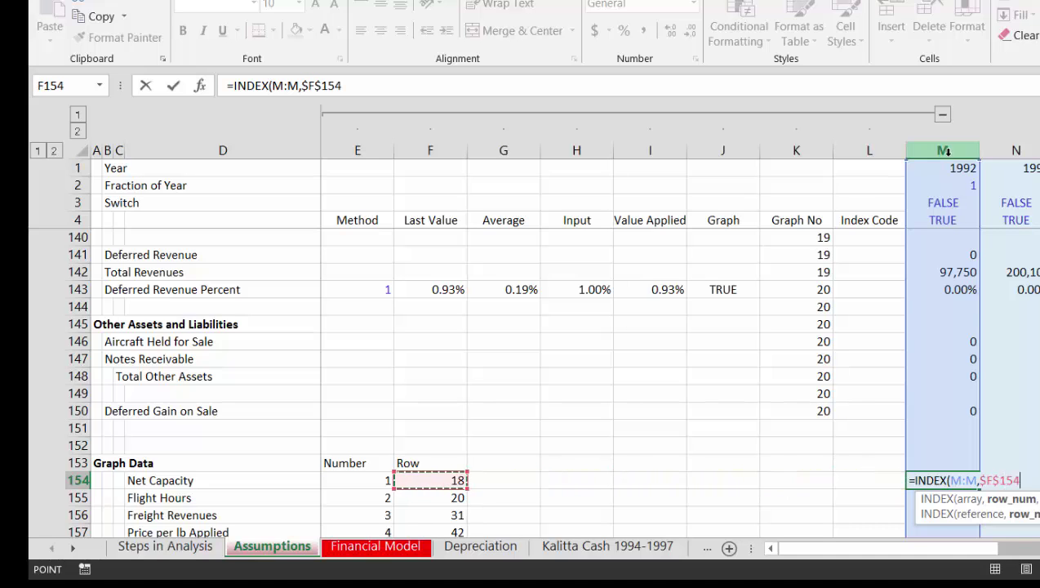
key(F4)
key(Return)
key(Return)
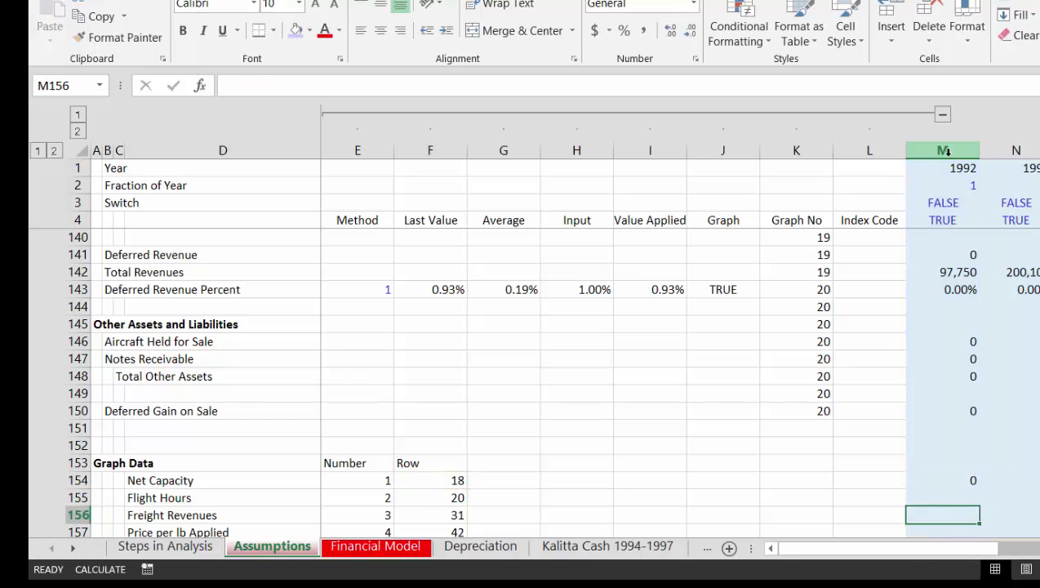
Copy the M154 INDEX formula rightward along row 154 across the year columns.
key(Up)
key(Up)
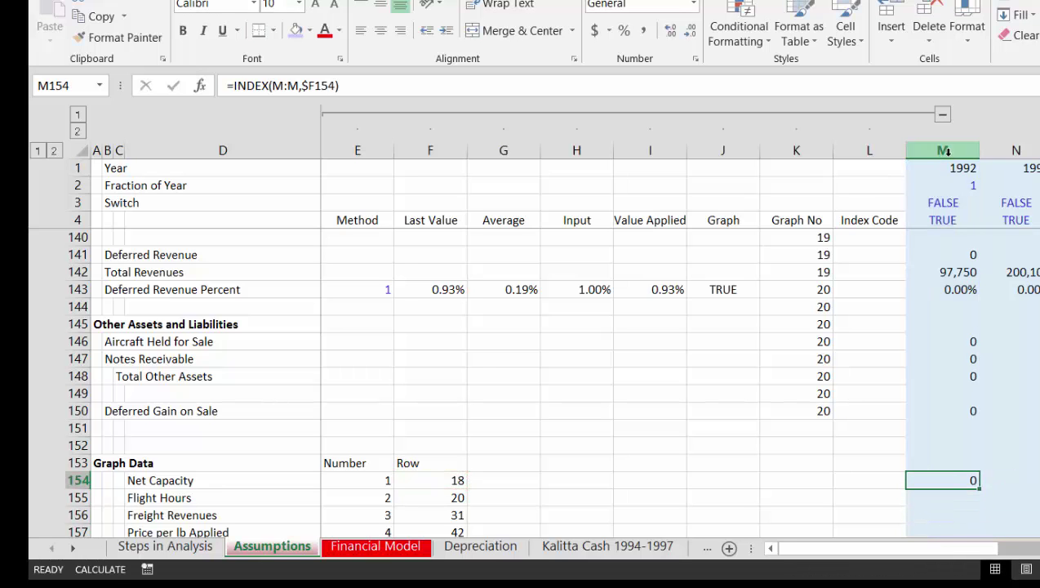
key(shift+Down)
key(shift+Right)
key(shift+Right)
key(shift+Right)
key(shift+Right)
key(shift+Right)
key(shift+Right)
key(shift+Right)
key(shift+Right)
key(shift+Right)
key(shift+Right)
key(shift+Right)
key(shift+Right)
key(shift+Right)
key(shift+Right)
key(ctrl+r)
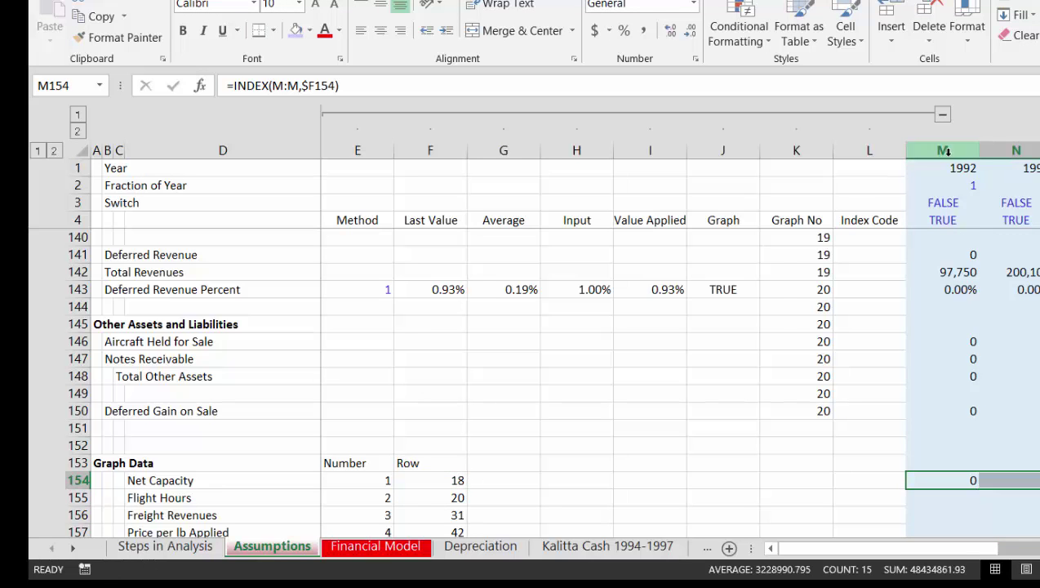
Copy the row 154 INDEX formulas down through row 183 in all the year columns of Graph Data.
key(Left)
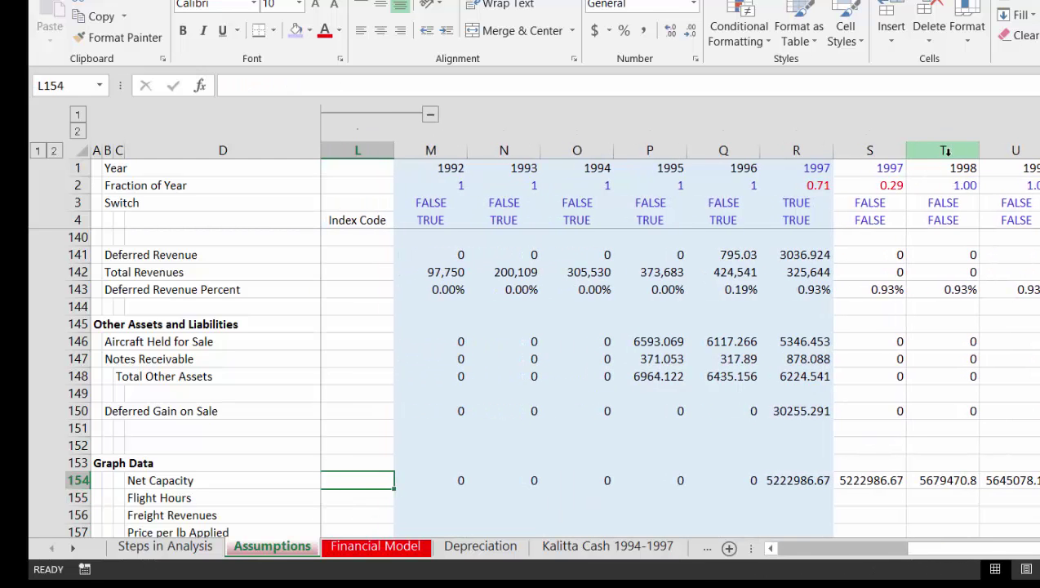
key(Right)
key(shift+Down)
key(shift+Down)
key(shift+Down)
key(shift+Down)
key(shift+Down)
key(shift+Down)
key(shift+Down)
key(shift+Down)
key(shift+Down)
key(shift+Down)
key(shift+Down)
key(shift+Down)
key(shift+Down)
key(shift+Down)
key(shift+Down)
key(shift+Down)
key(shift+Down)
key(shift+Down)
key(shift+Down)
key(shift+Down)
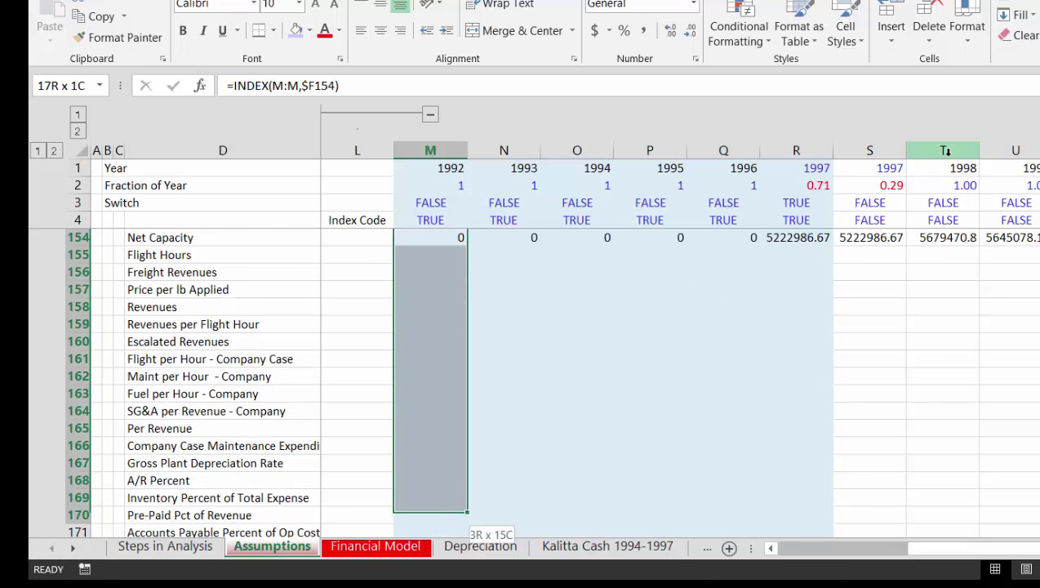
key(shift+Down)
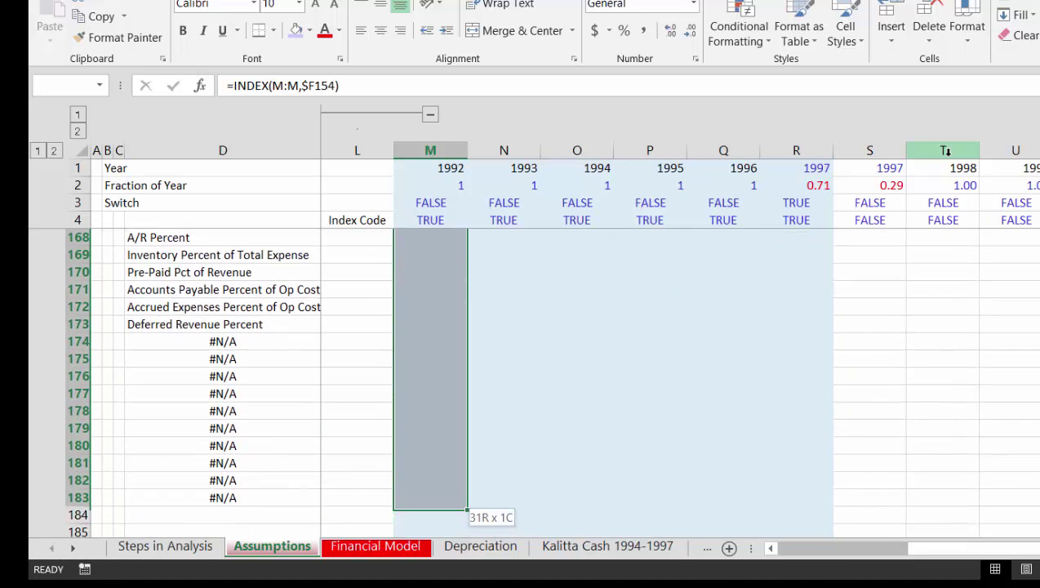
key(ctrl+d)
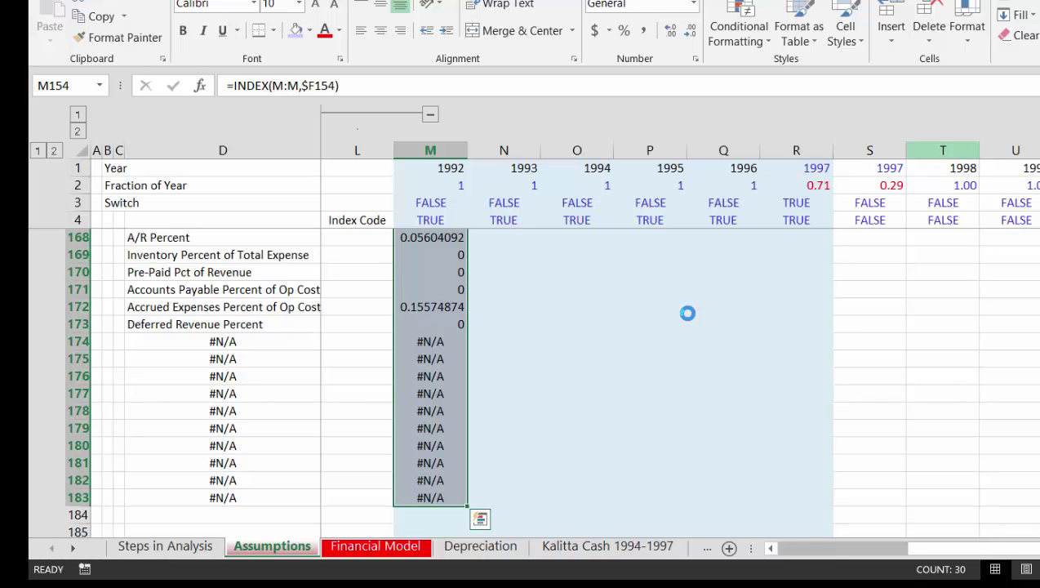
key(Up)
key(Up)
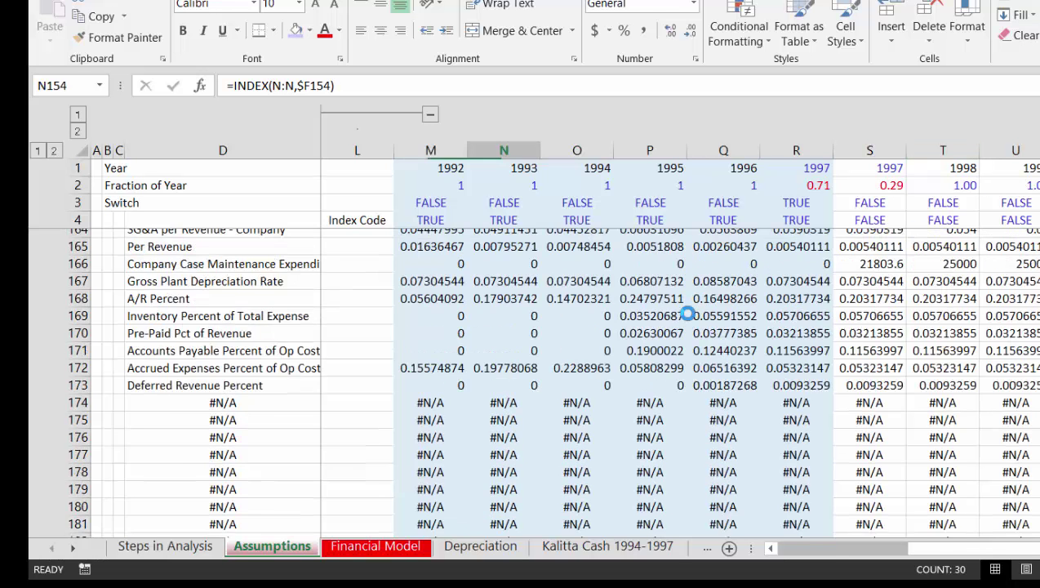
key(Down)
key(Down)
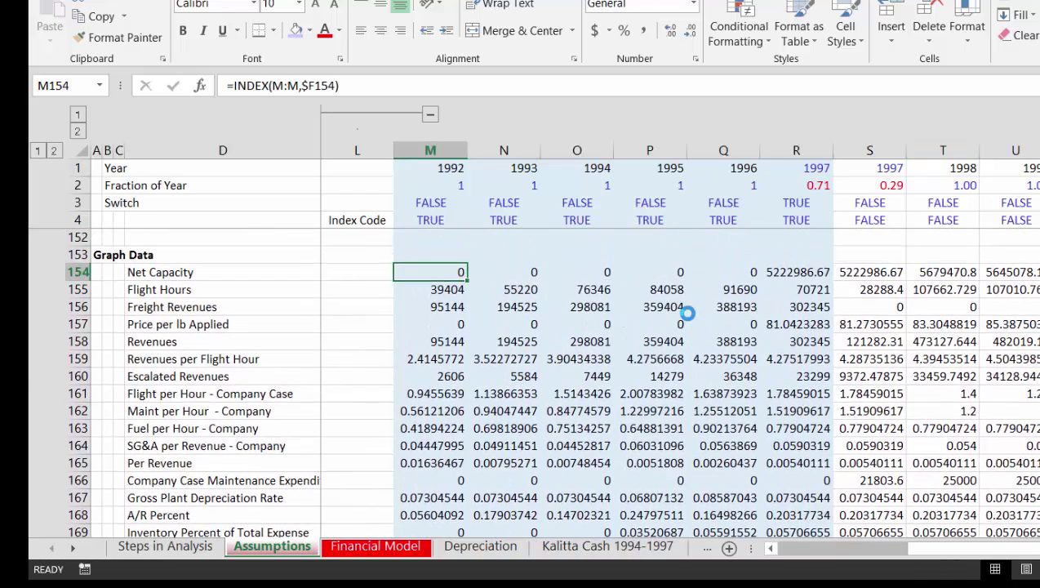
Copy the INDEX formula from label cell D188 into M188, the 1992 column of the row below Code Number.
key(Down)
key(Down)
key(Down)
key(Down)
key(Down)
key(Down)
key(Down)
key(Down)
key(Down)
key(Down)
key(Down)
key(Down)
key(Down)
key(Down)
key(Down)
key(Down)
key(Down)
key(Down)
key(Down)
key(Down)
key(Down)
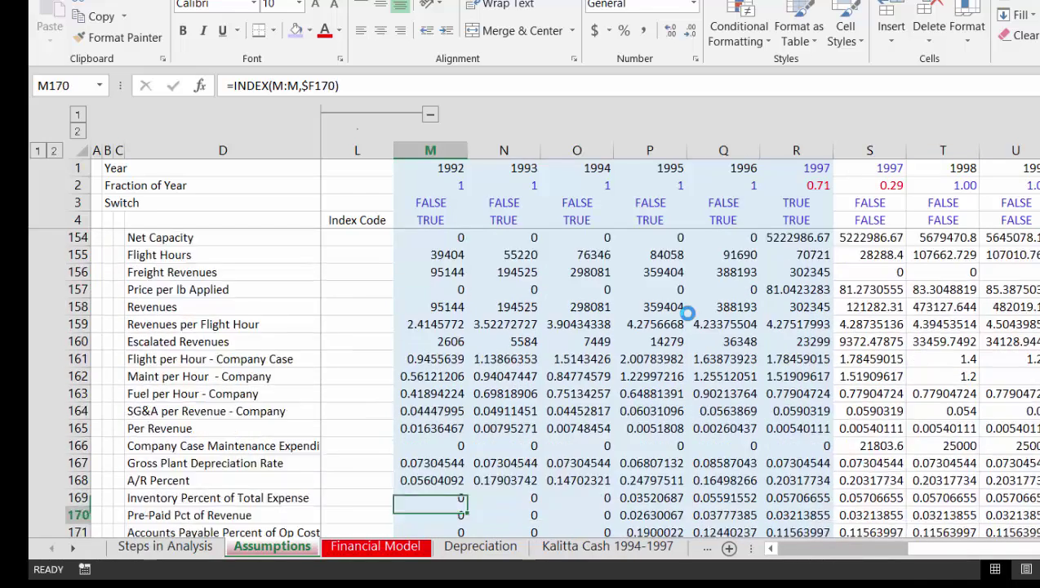
key(Up)
key(Up)
key(Up)
key(Up)
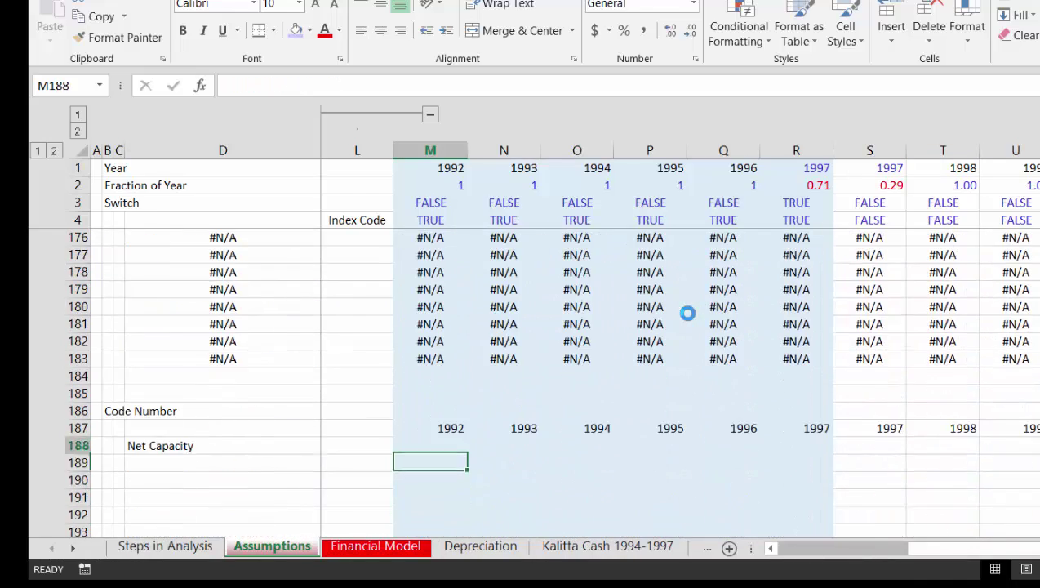
key(Left)
key(Left)
key(Left)
key(Left)
key(Left)
key(Left)
key(Left)
key(Left)
key(Left)
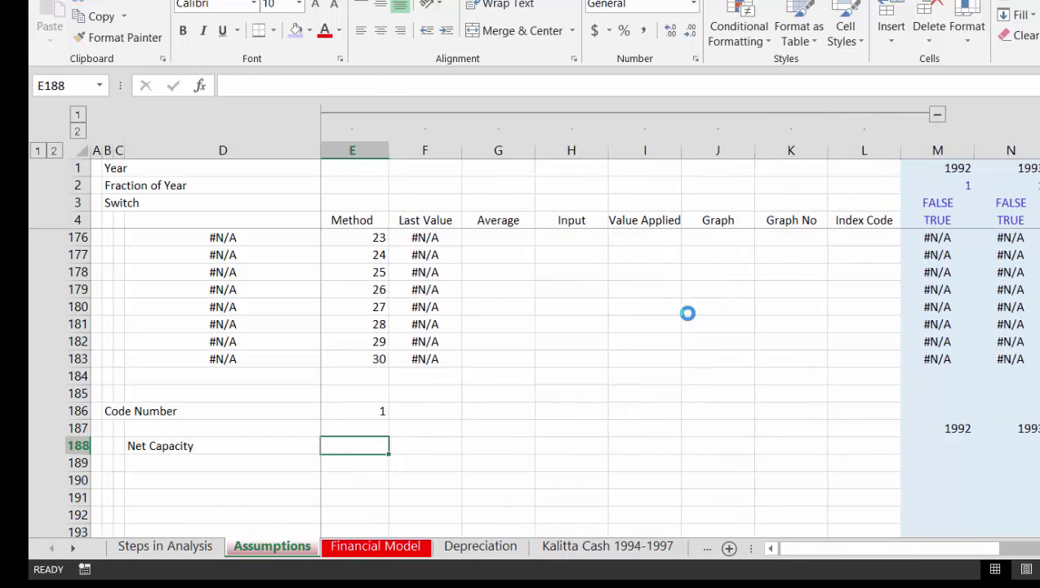
key(ctrl+c)
key(Right)
key(Right)
key(Right)
key(Right)
key(Right)
key(Right)
key(Right)
key(Right)
key(Right)
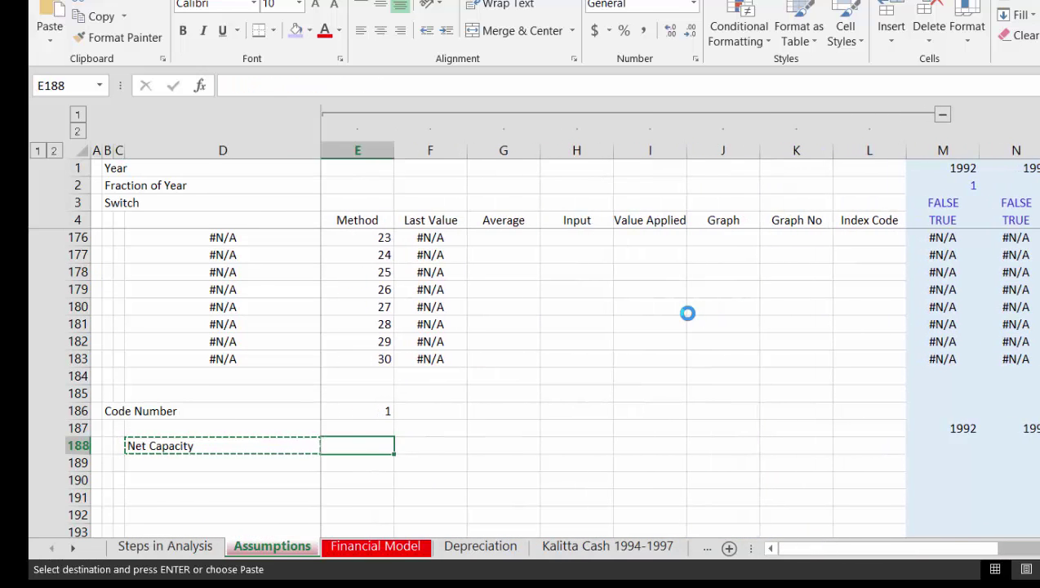
key(ctrl+v)
key(Return)
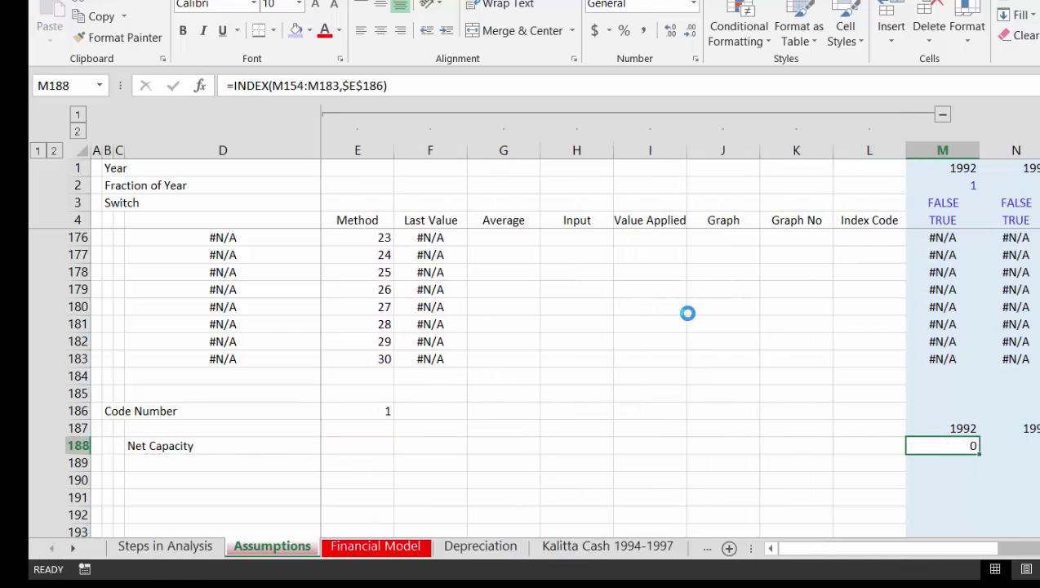
Copy the M188 INDEX formula rightward along row 188 across the year columns.
key(Right)
key(Right)
key(Right)
key(Right)
key(Right)
key(Right)
key(Right)
key(Right)
key(Right)
key(Right)
key(Right)
key(Right)
key(Right)
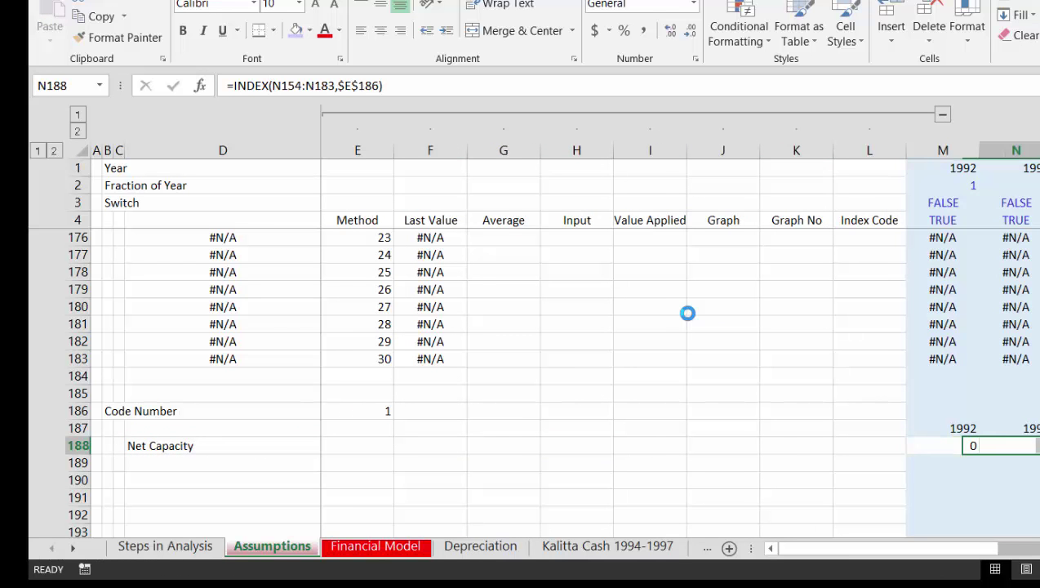
key(Right)
key(Right)
key(Right)
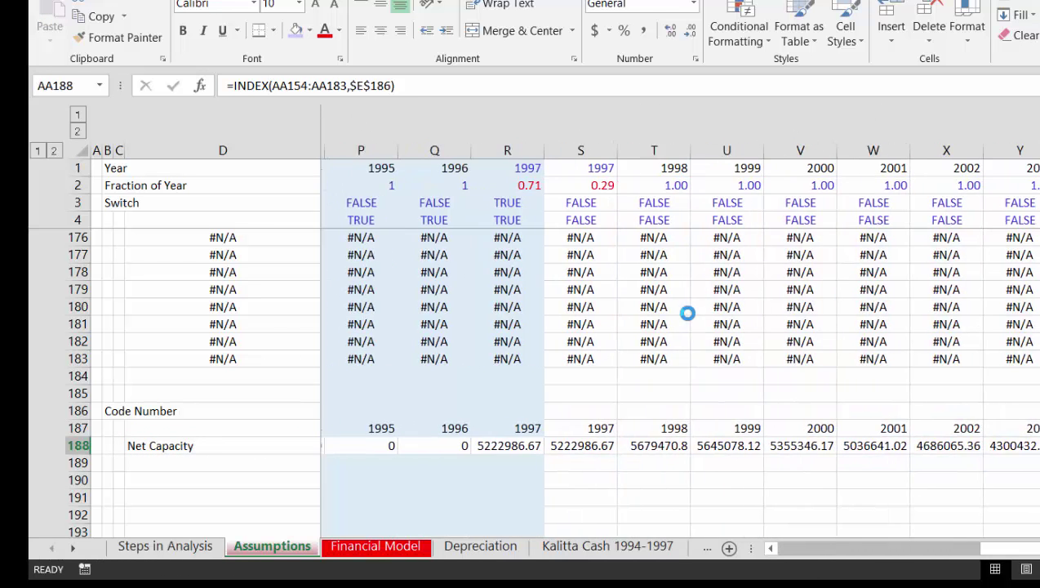
key(Left)
key(Left)
key(Left)
key(Left)
key(Left)
key(Left)
key(Left)
key(Left)
key(Left)
key(Left)
key(Left)
key(Left)
key(Left)
key(Left)
key(Left)
key(Left)
key(Left)
key(Left)
key(Left)
key(Left)
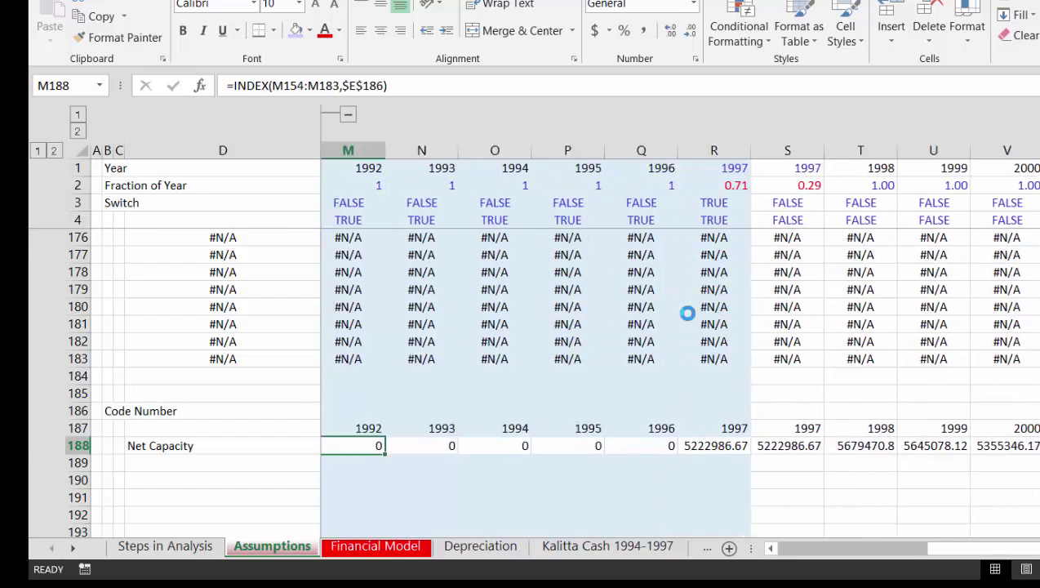
Review the Graph Data yearly values, the MATCH row formula in F154 and the Graph No column it searches.
key(Up)
key(Up)
key(Up)
key(Up)
key(Up)
key(Up)
key(Up)
key(Up)
key(Up)
key(Up)
key(Up)
key(Up)
key(Up)
key(Up)
key(Up)
key(Up)
key(Up)
key(Up)
key(Up)
key(Up)
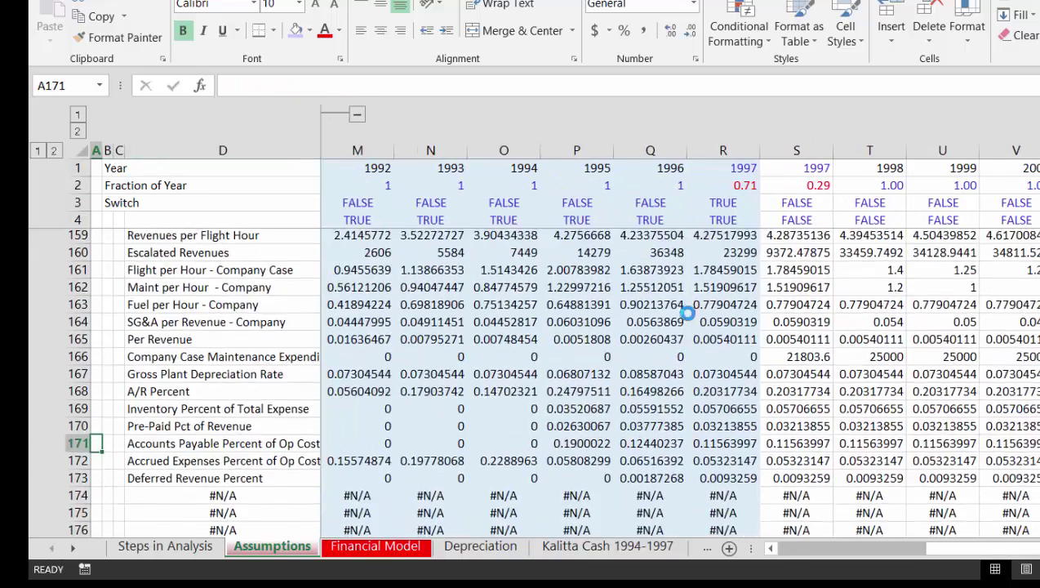
key(Right)
key(Right)
key(Right)
key(Right)
key(Right)
key(Right)
key(Right)
key(Right)
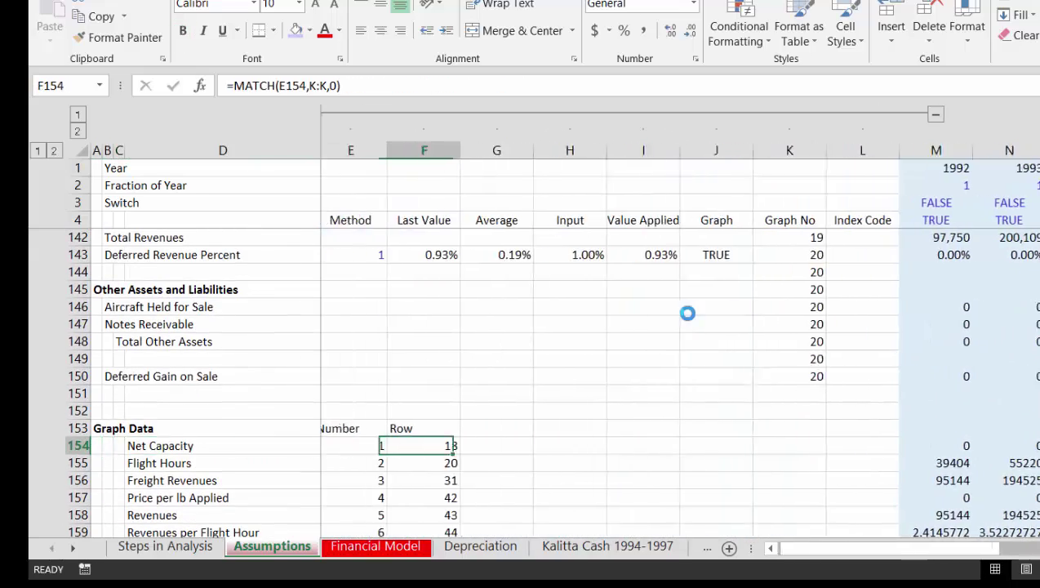
key(Right)
key(Right)
key(Up)
key(Up)
key(Up)
key(Up)
key(Up)
key(Up)
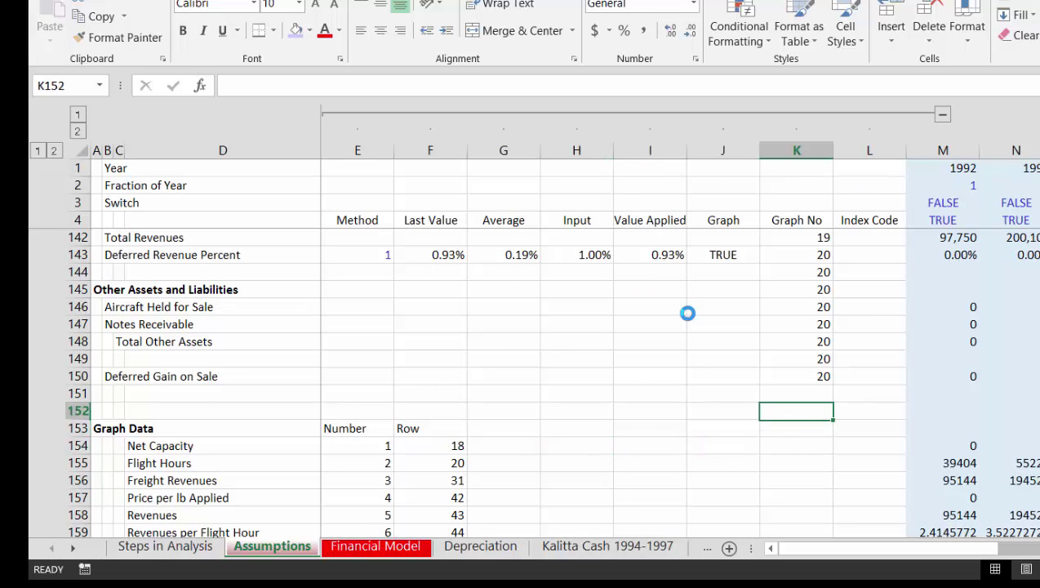
Review the Number and Row columns of Graph Data down to the Code Number section.
key(Down)
key(Down)
key(Down)
key(Down)
key(Down)
key(Down)
key(Down)
key(Down)
key(Left)
key(Left)
key(Left)
key(Left)
key(Left)
key(Left)
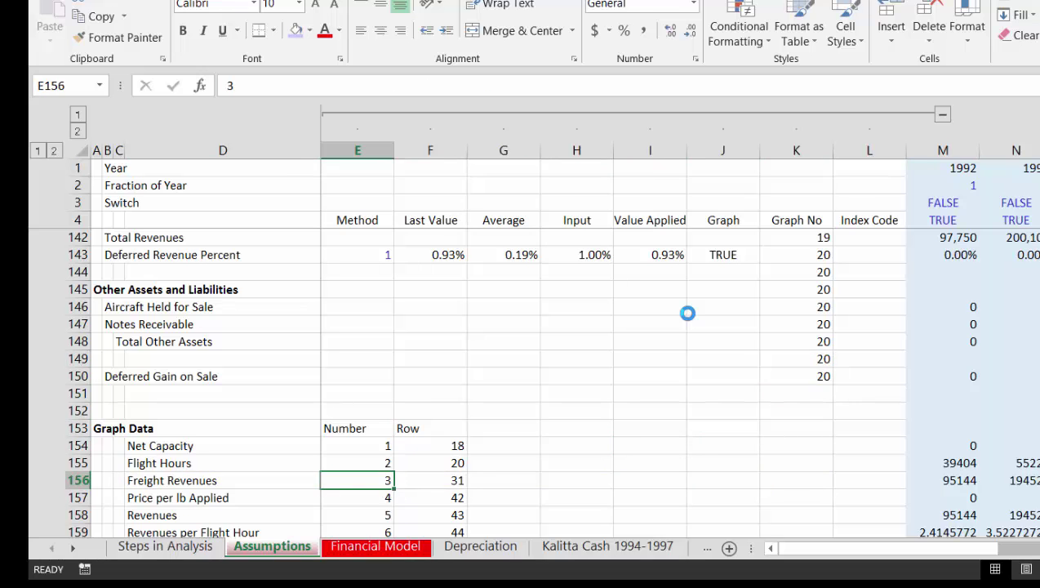
key(Down)
key(Right)
key(Down)
key(Down)
key(Down)
key(Down)
key(Down)
key(Down)
key(Down)
key(Down)
key(Down)
key(Down)
key(Down)
key(Down)
key(Down)
key(Down)
key(Down)
key(Down)
key(Down)
key(Down)
key(Down)
key(Down)
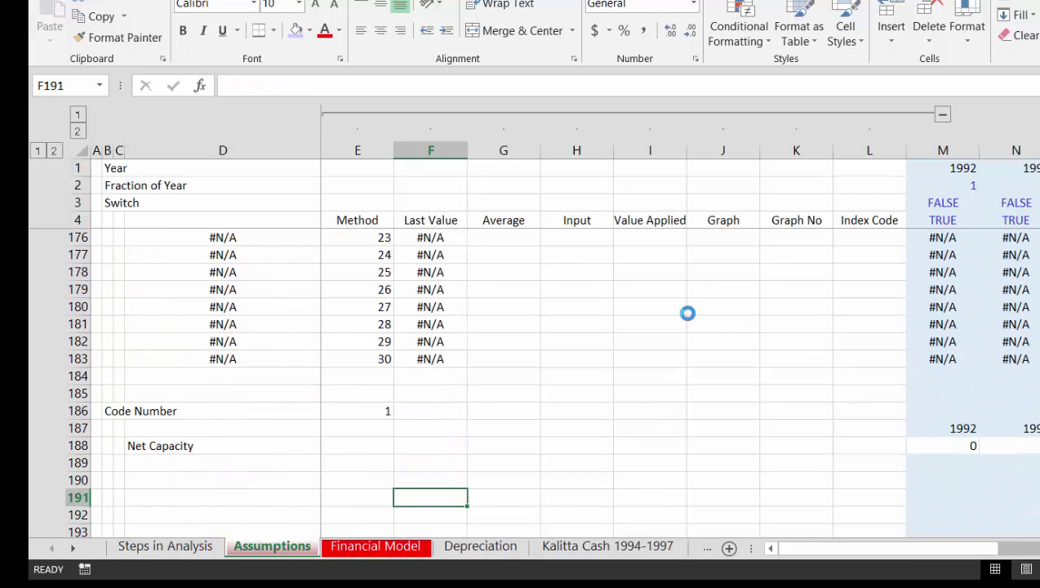
Label cell D189, directly below the selected item's name, as History.
key(Up)
key(Up)
key(Up)
key(Left)
key(Left)
key(Left)
key(Down)
key(Right)
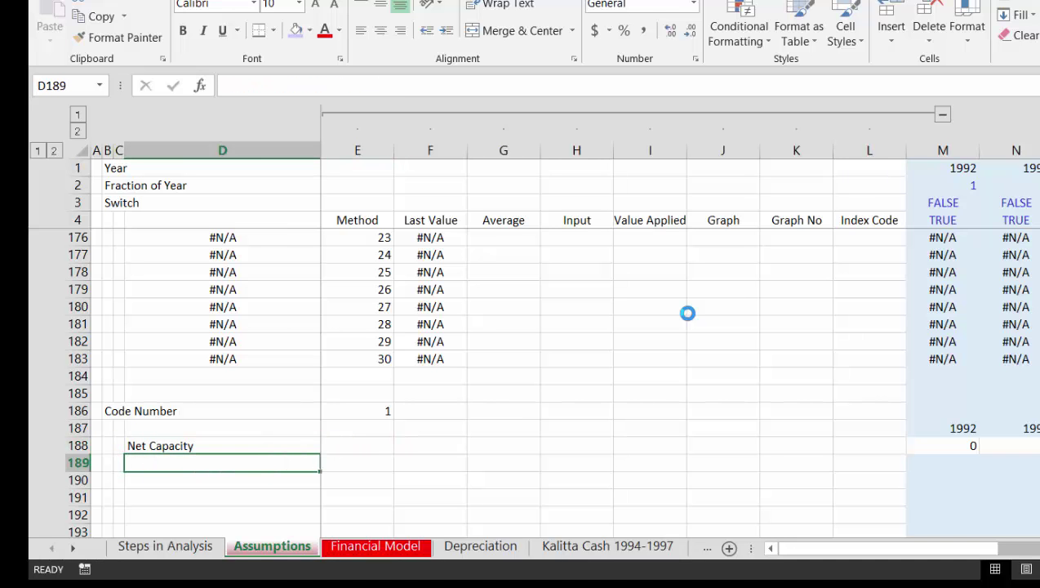
text(Hist)
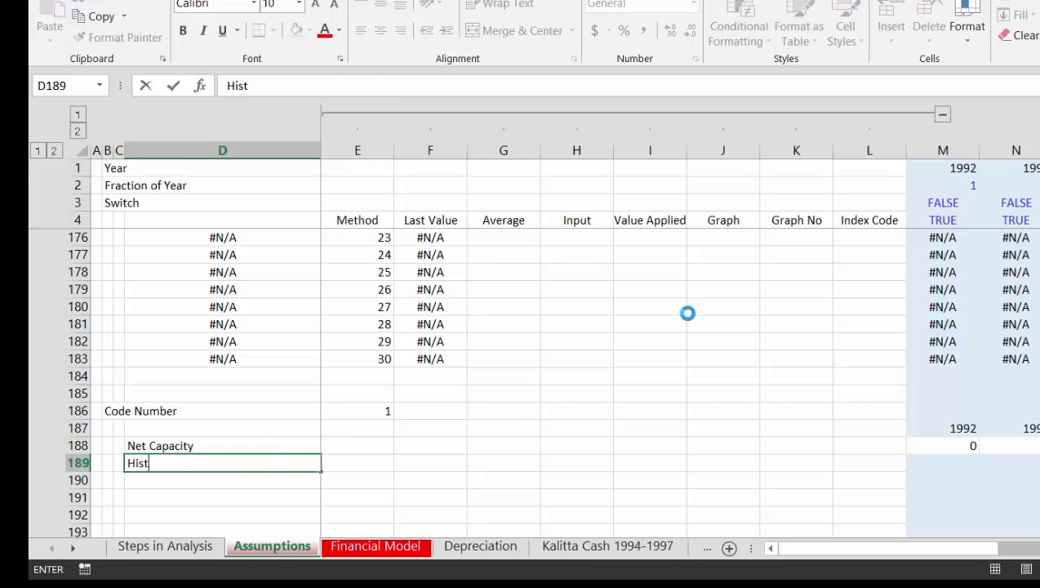
text(ory)
key(ctrl+Return)
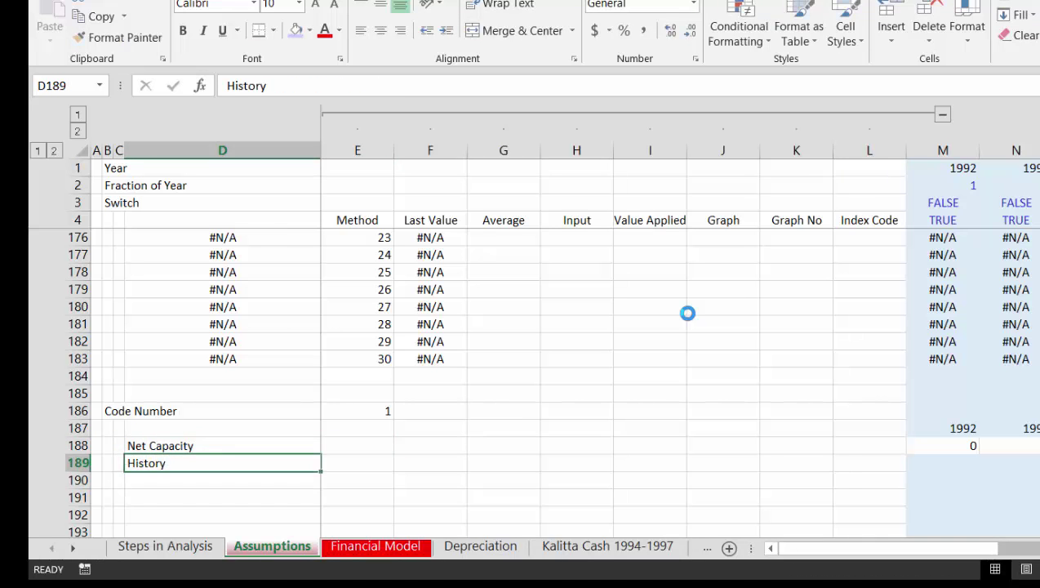
Enter =IF(M4,M188) in M189, the 1992 column of the History row, and copy it across the year columns.
key(Right)
key(Right)
key(Right)
key(Right)
key(Right)
key(Right)
key(Right)
key(Right)
key(Right)
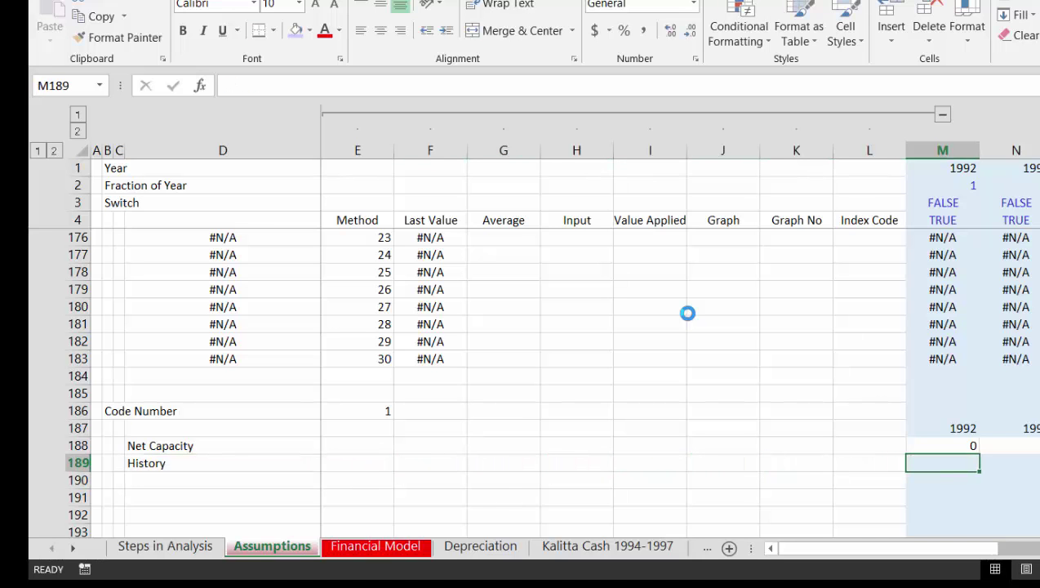
text(=if()
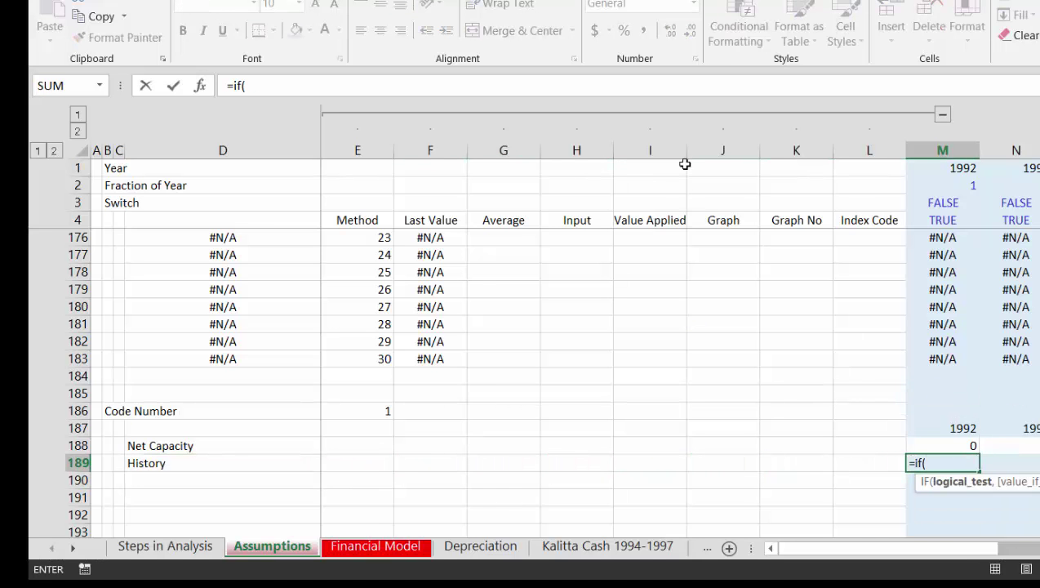
click(945, 216)
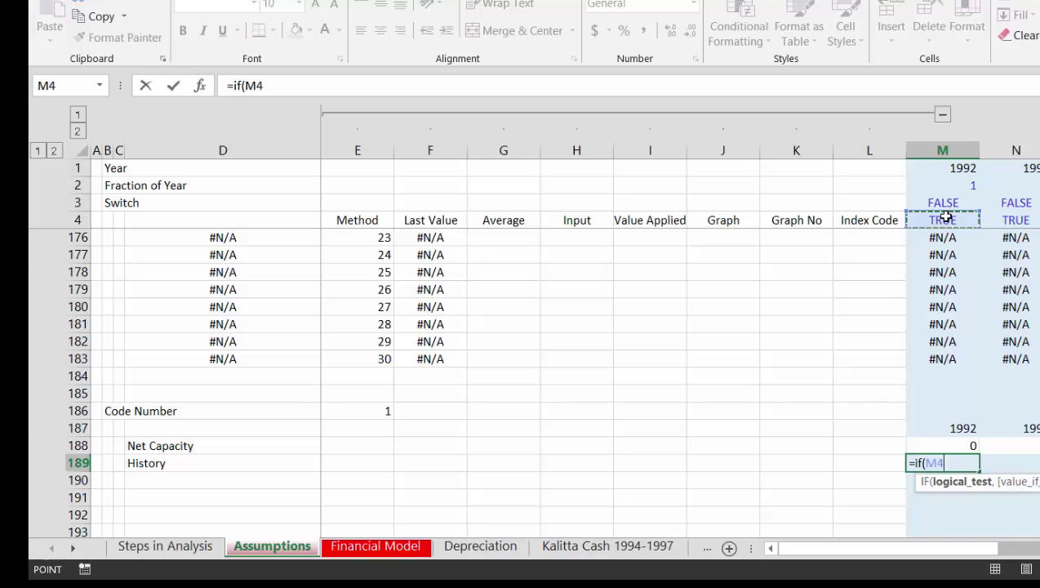
text(,)
key(Up)
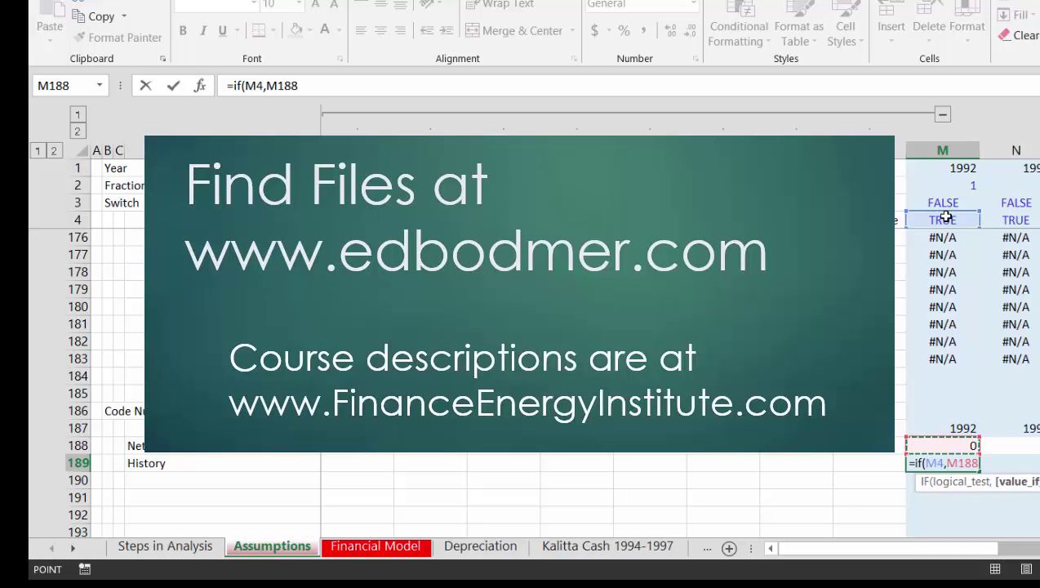
key(Return)
key(Up)
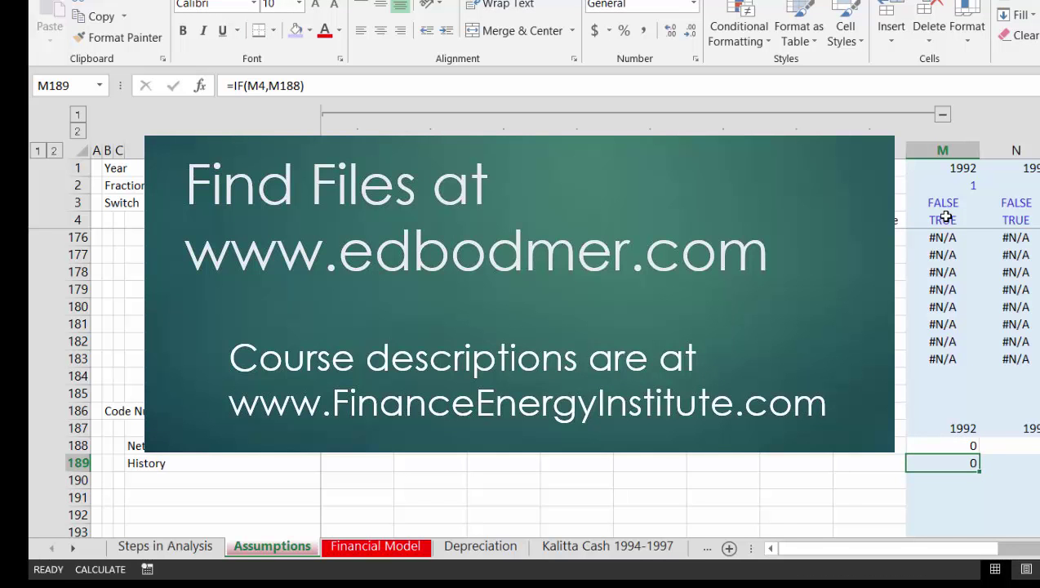
Label cell D190, directly below History, as Forecast.
key(Down)
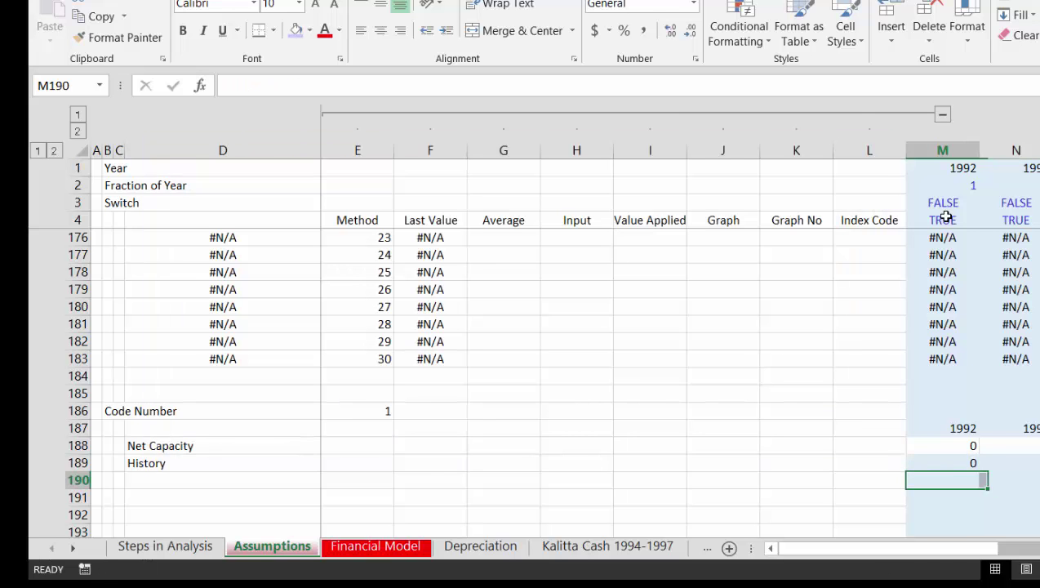
key(Left)
key(Left)
key(Left)
key(Left)
key(Left)
key(Left)
key(Left)
key(Left)
key(Left)
key(Left)
key(Right)
key(Right)
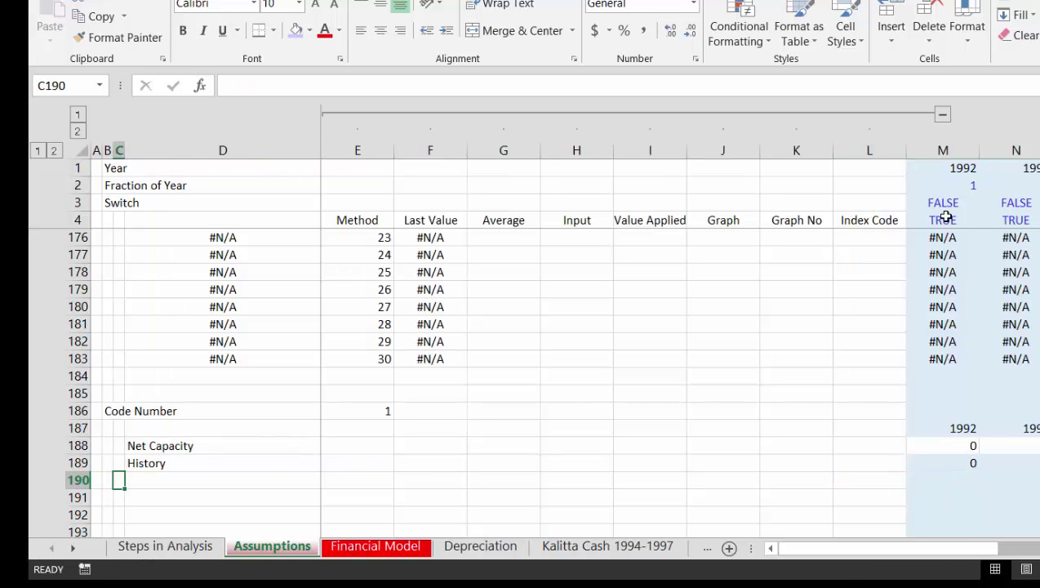
text(Forecas)
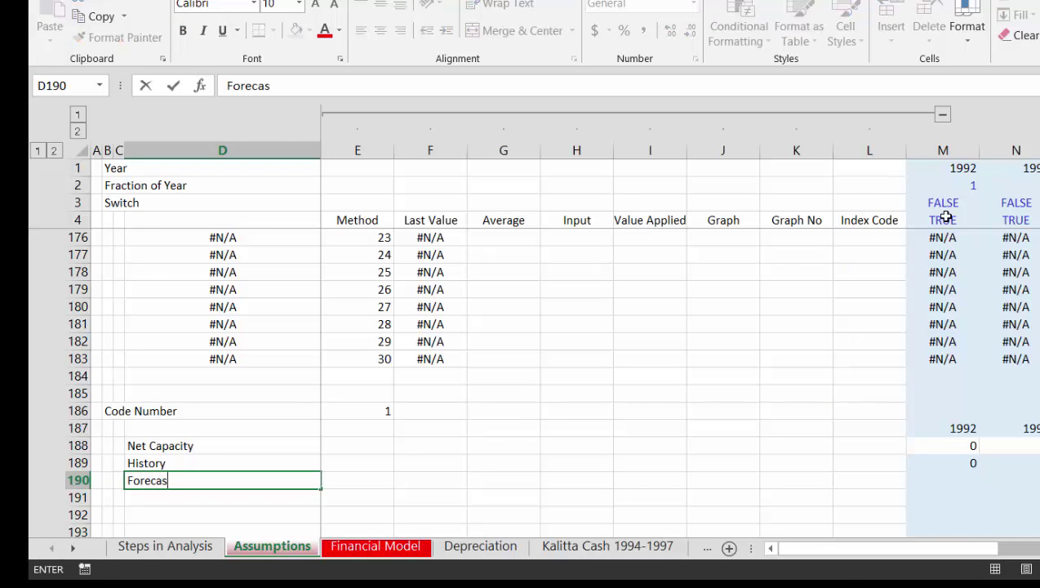
Enter =IF(NOT(M4),M188) in M190, the 1992 column of the Forecast row.
key(Right)
key(Right)
key(Right)
key(Right)
key(Right)
key(Right)
key(Right)
key(Right)
key(Right)
key(Right)
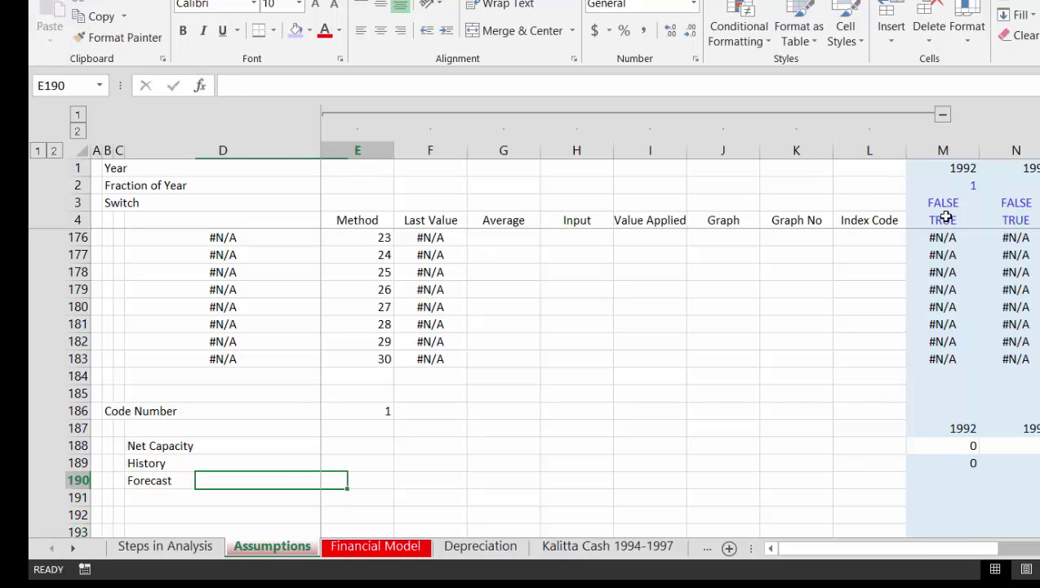
key(Left)
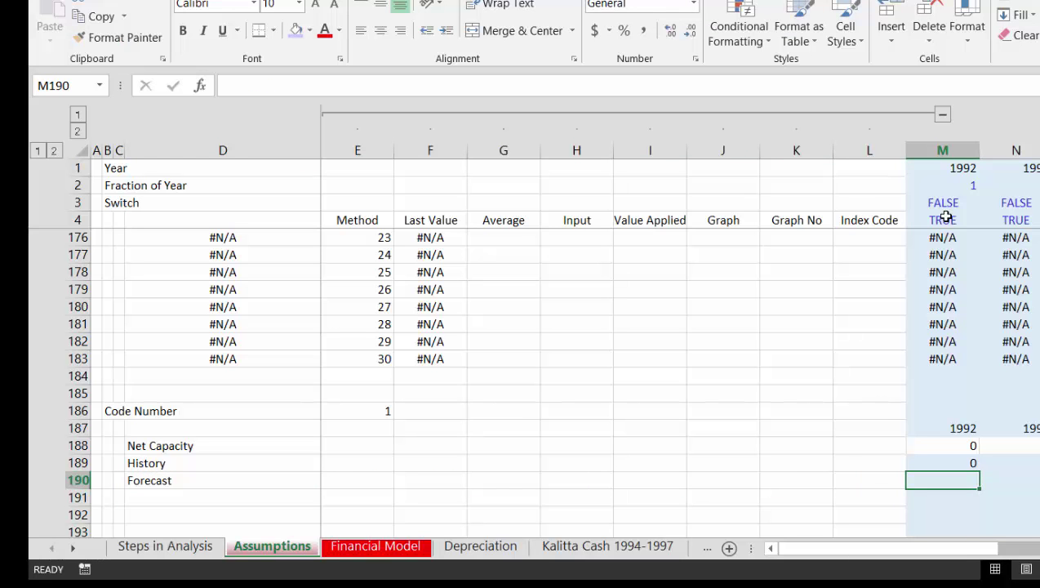
text(=if*n)
key(BackSpace)
key(BackSpace)
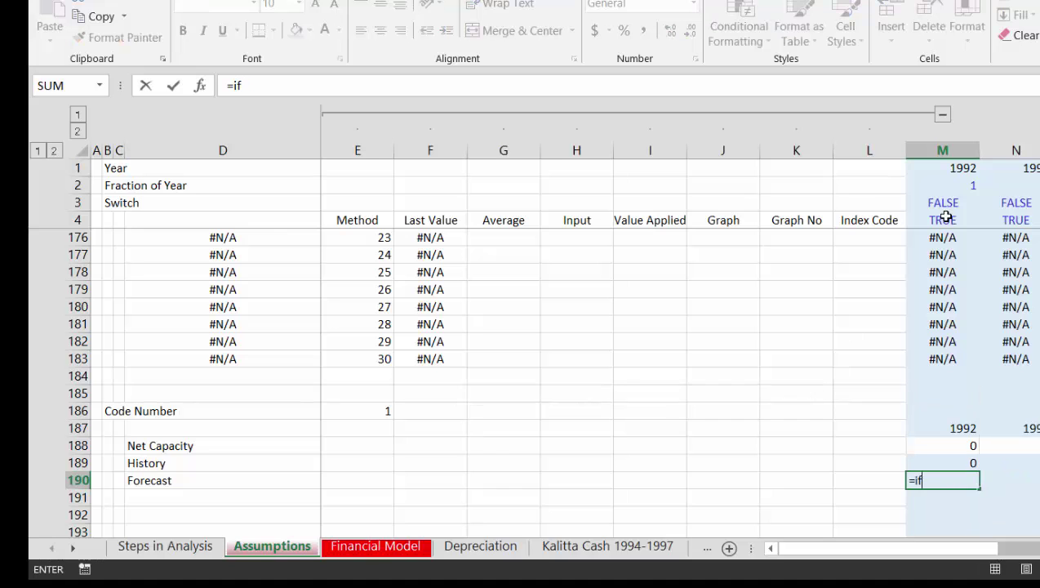
text((not()
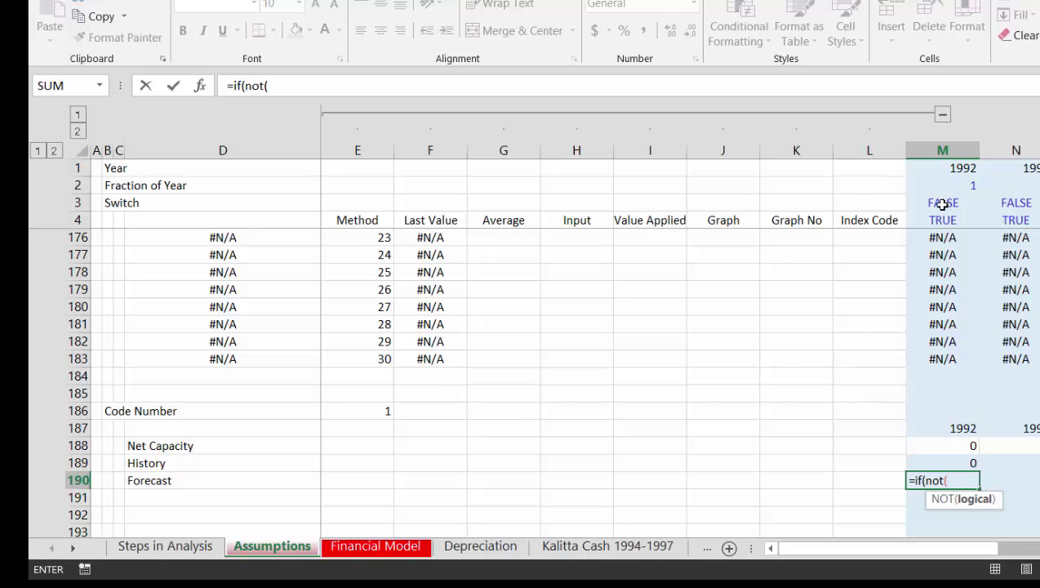
click(944, 215)
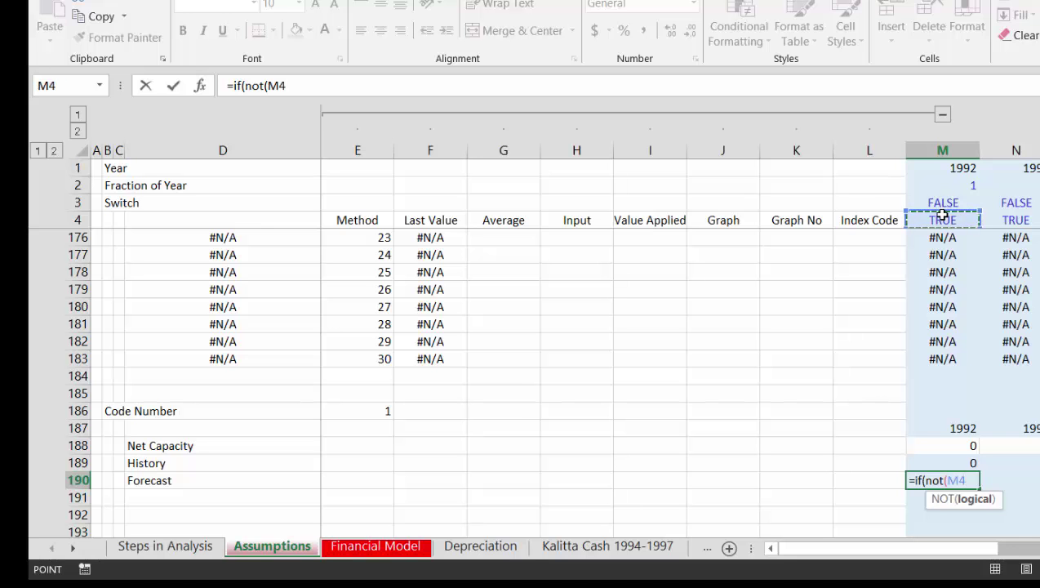
text(,)
key(Up)
key(Up)
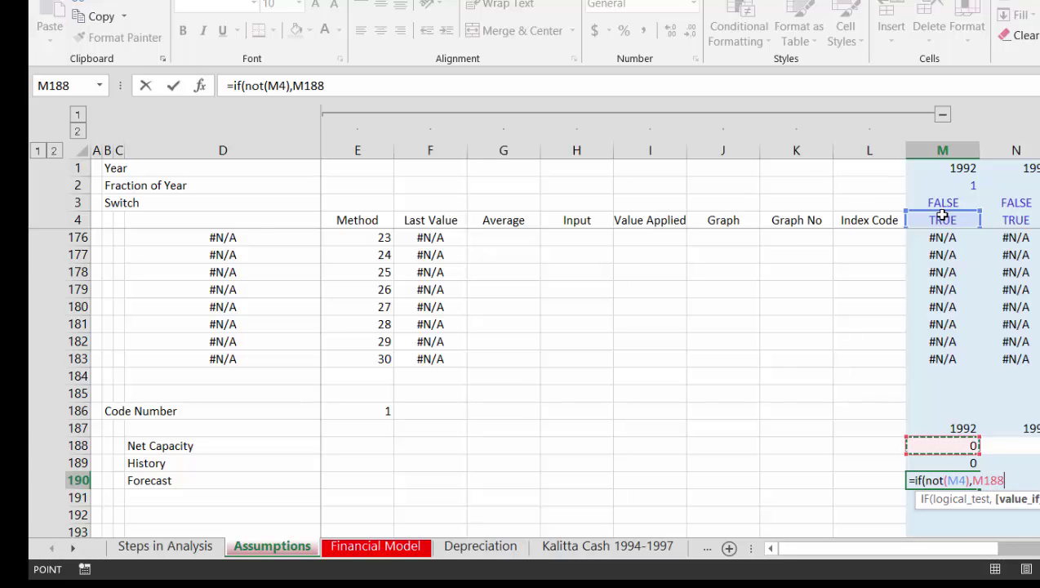
key(Return)
key(Return)
Copy the M190 Forecast formula rightward along row 190 across the year columns.
key(Up)
key(Up)
key(Up)
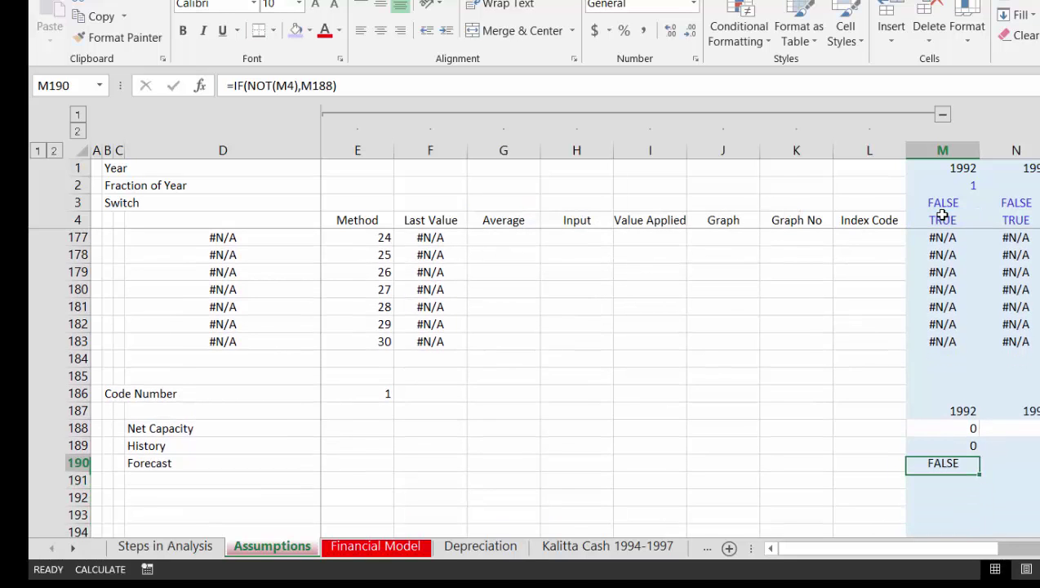
key(shift+Right)
key(ctrl+r)
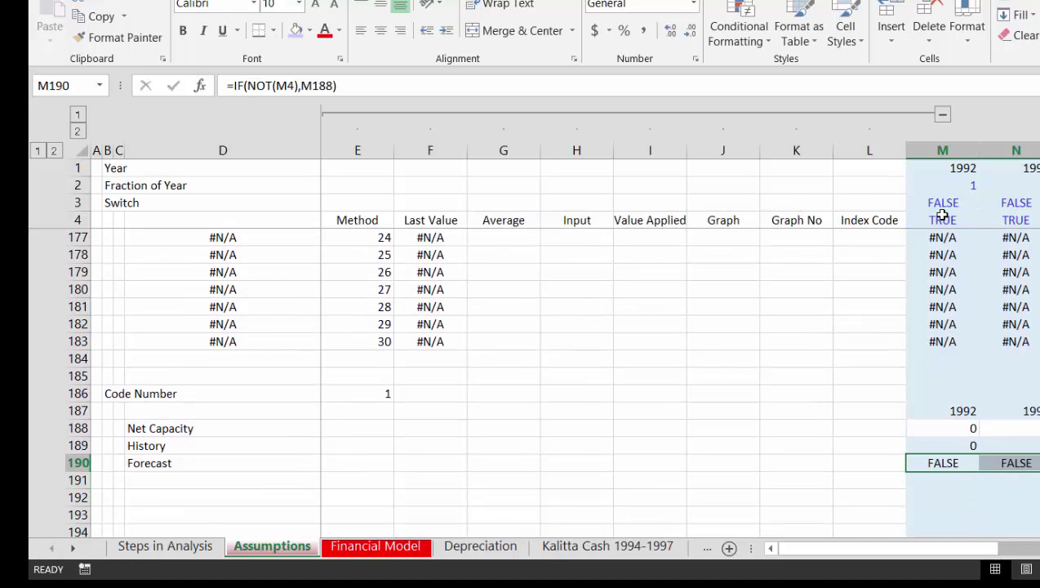
Insert a blank row above the History row at row 189.
key(Up)
key(shift+space)
key(ctrl+shift+plus)
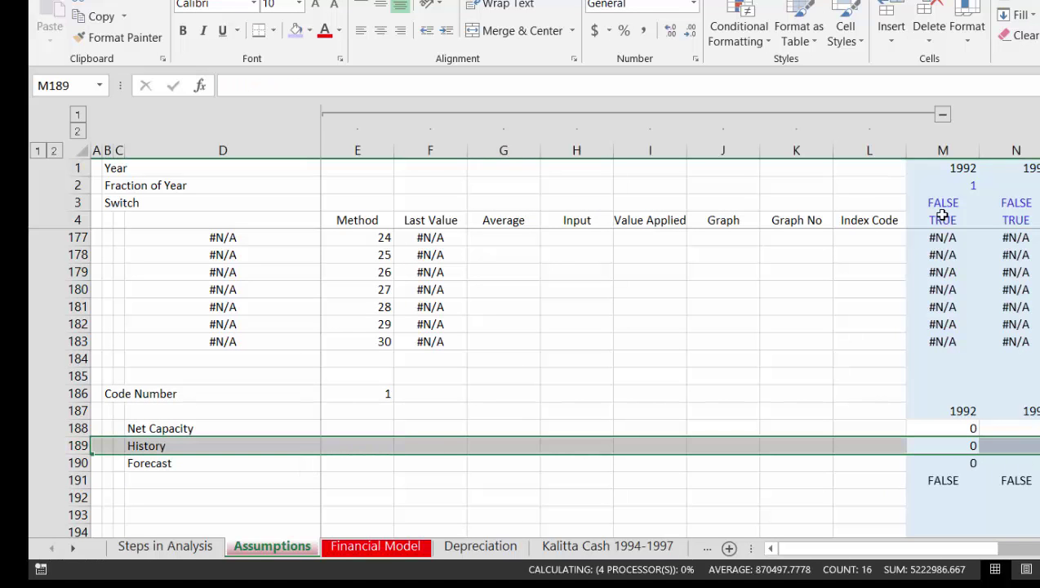
Move the year headings from row 187 to the blank row 189, directly above History.
key(Up)
key(Up)
key(ctrl+shift+Right)
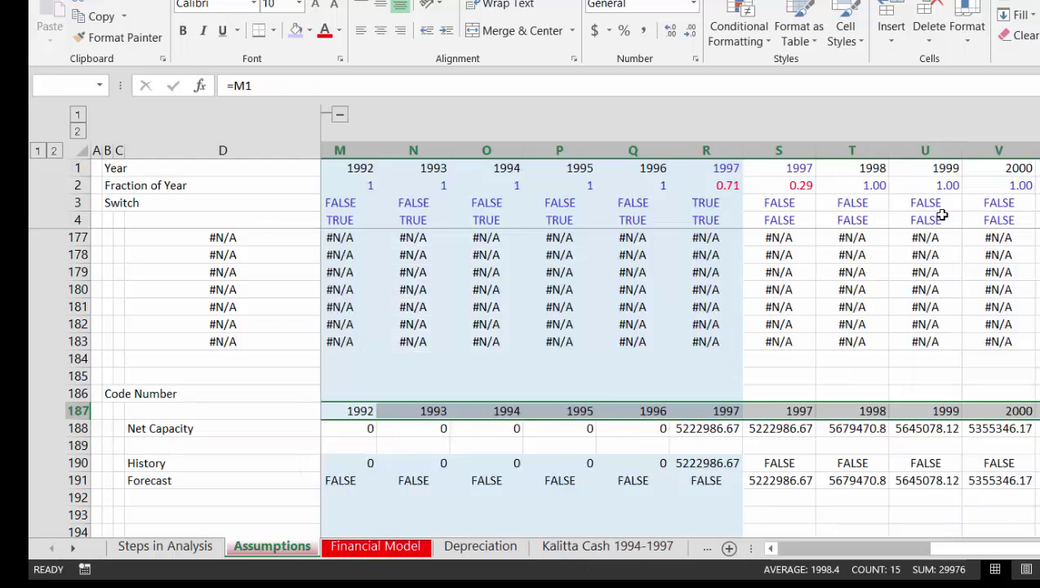
key(ctrl+c)
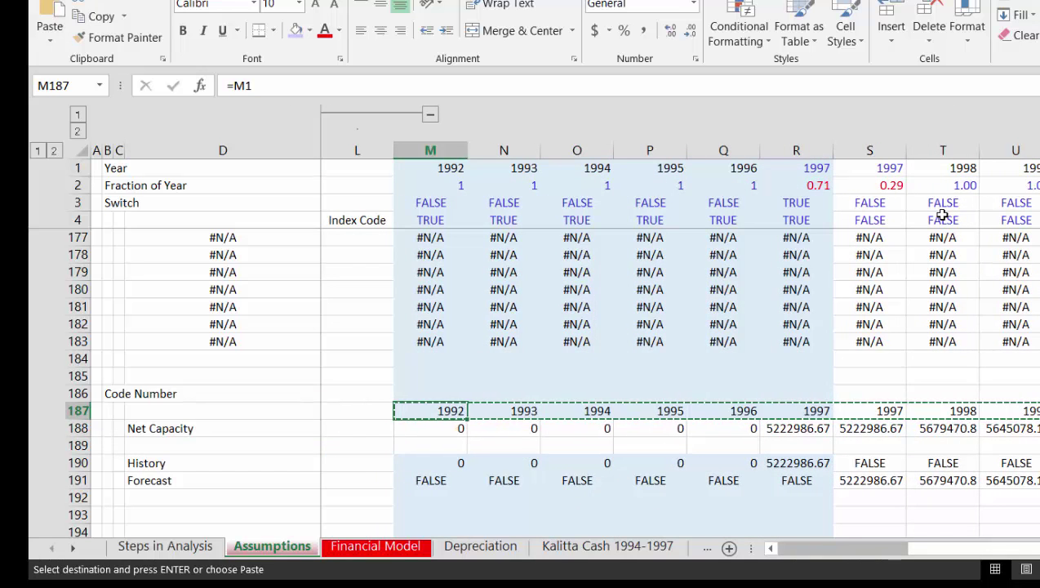
key(Down)
key(Down)
key(ctrl+v)
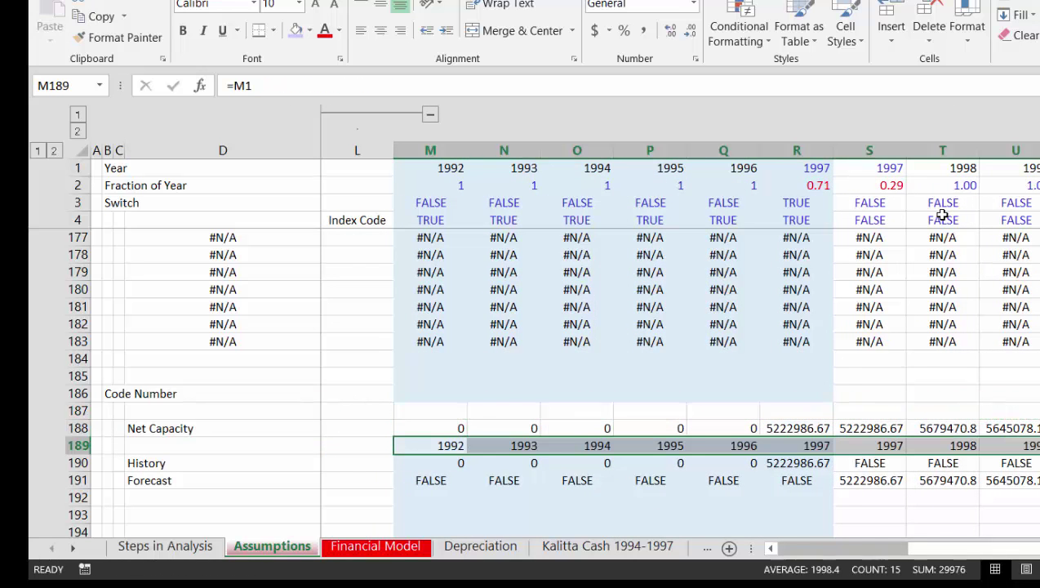
key(Left)
key(Left)
key(Left)
key(Left)
key(Left)
key(Left)
key(Left)
key(Left)
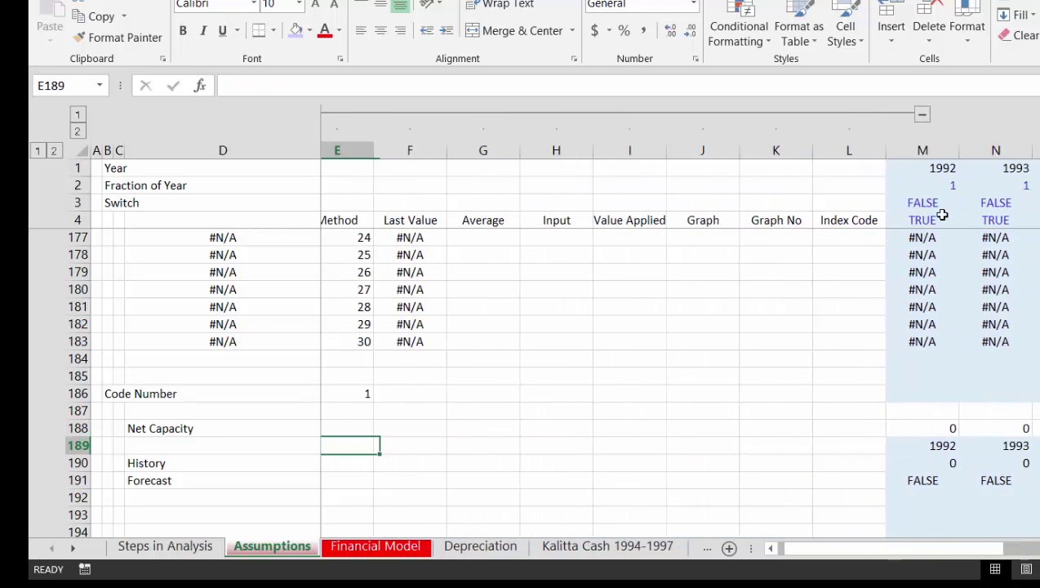
key(Down)
key(Right)
key(Right)
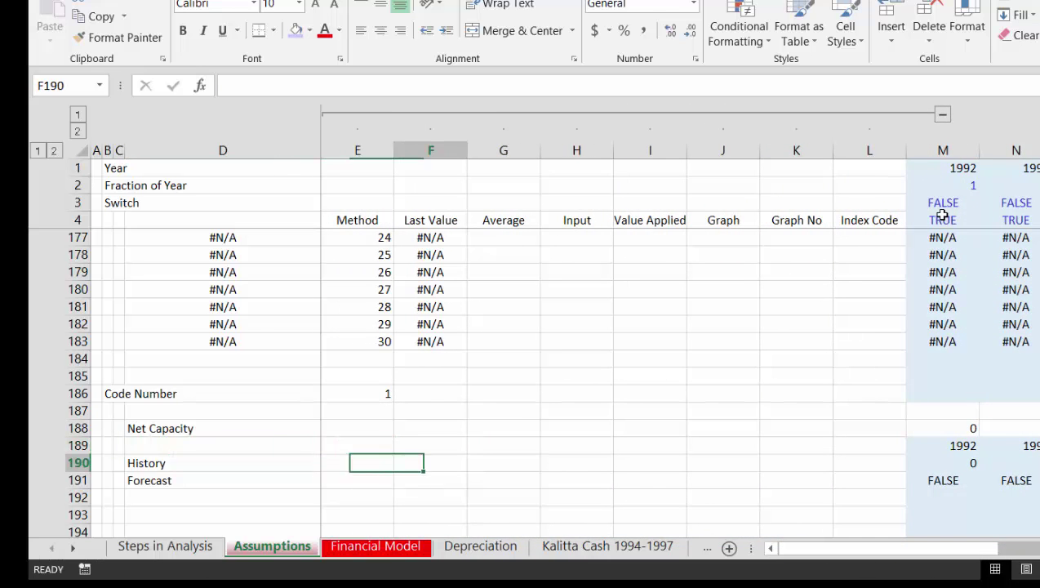
key(ctrl+Right)
key(Right)
key(Right)
key(Left)
key(Left)
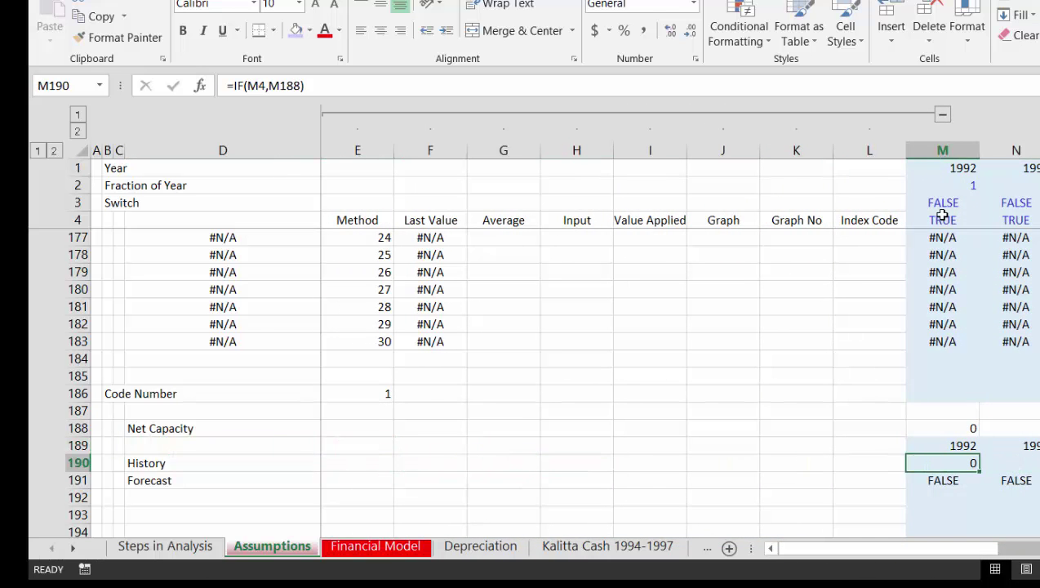
key(Up)
key(Left)
key(Left)
key(Left)
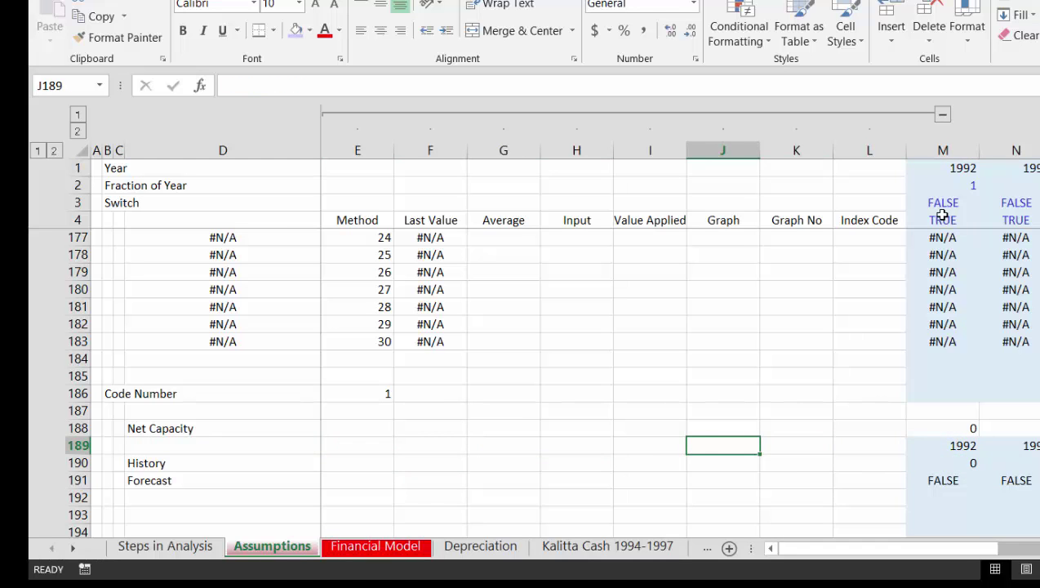
key(Right)
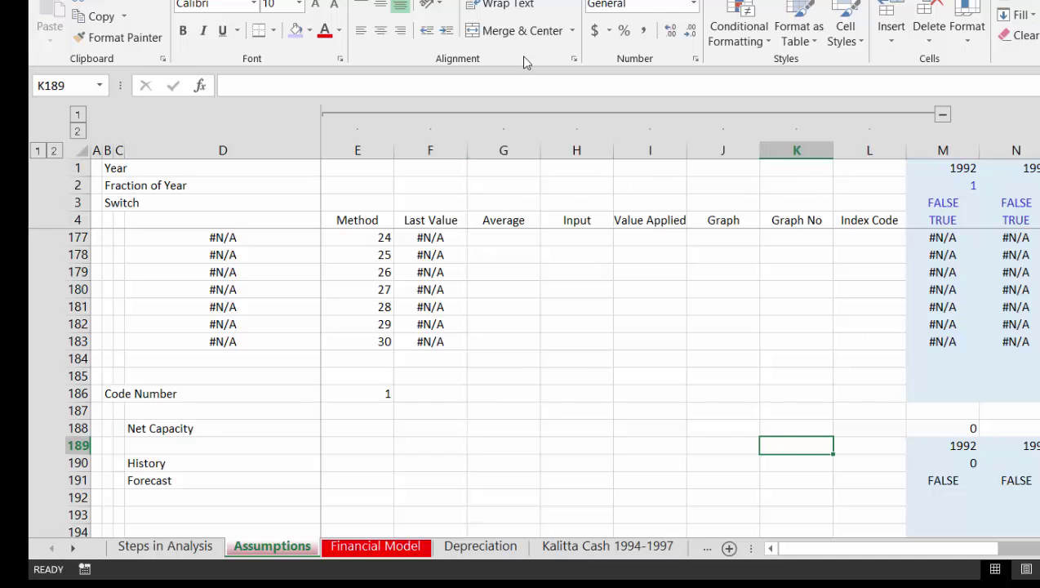
Insert a combo box form control on row 189, stretching from column F into column H.
key(alt+l)
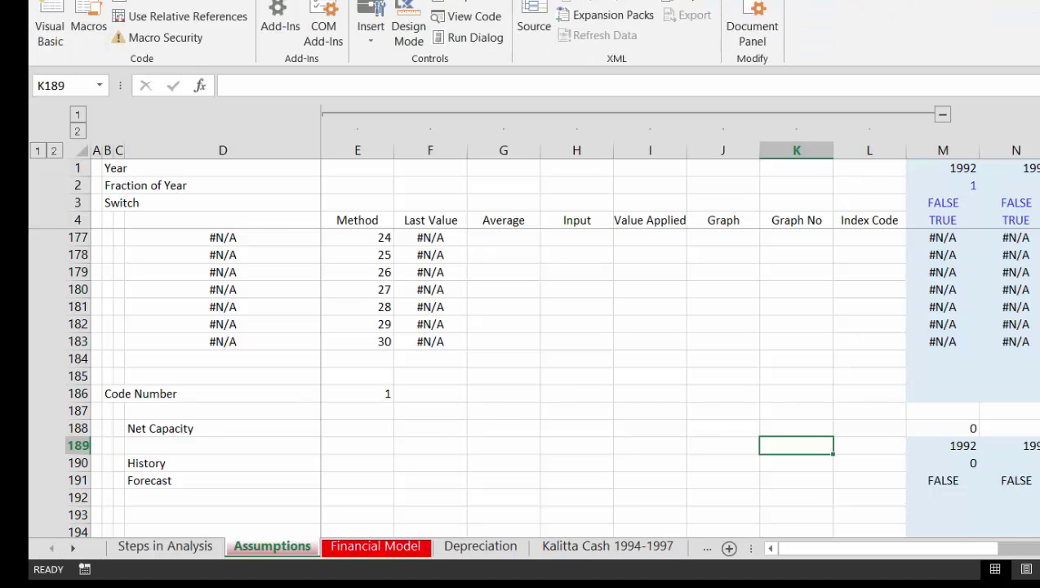
click(378, 33)
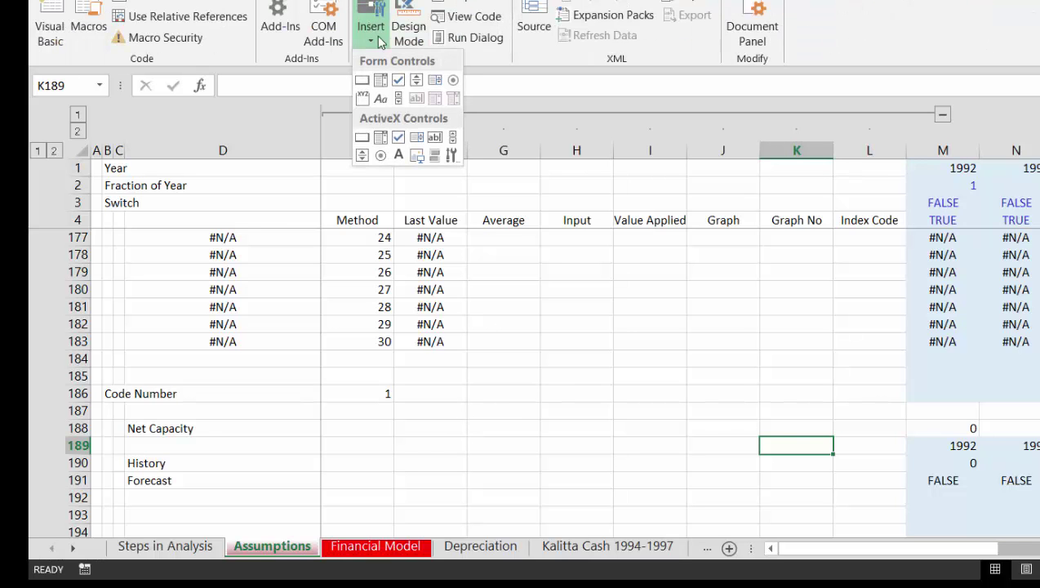
click(381, 80)
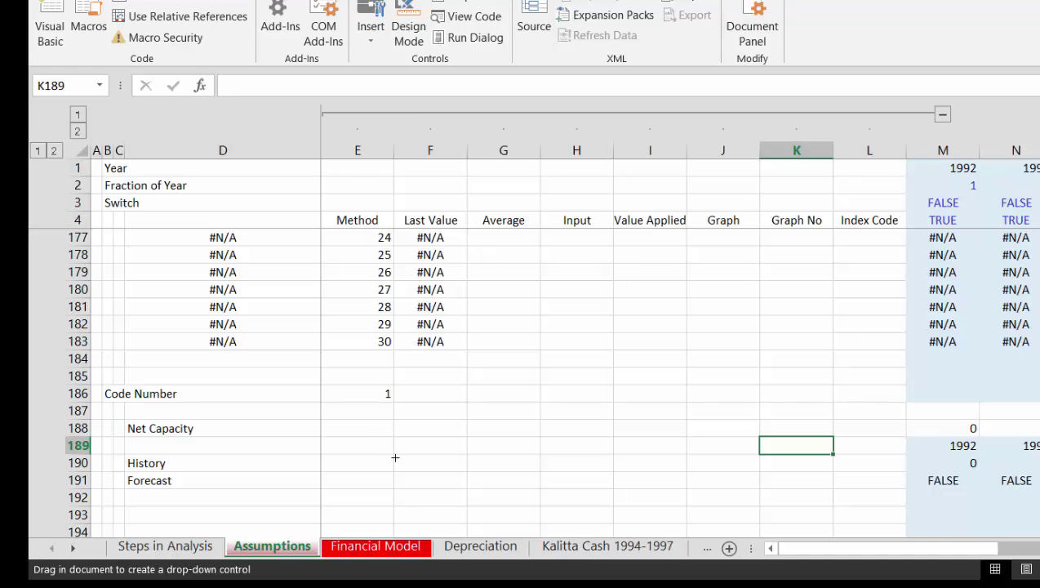
click(414, 438)
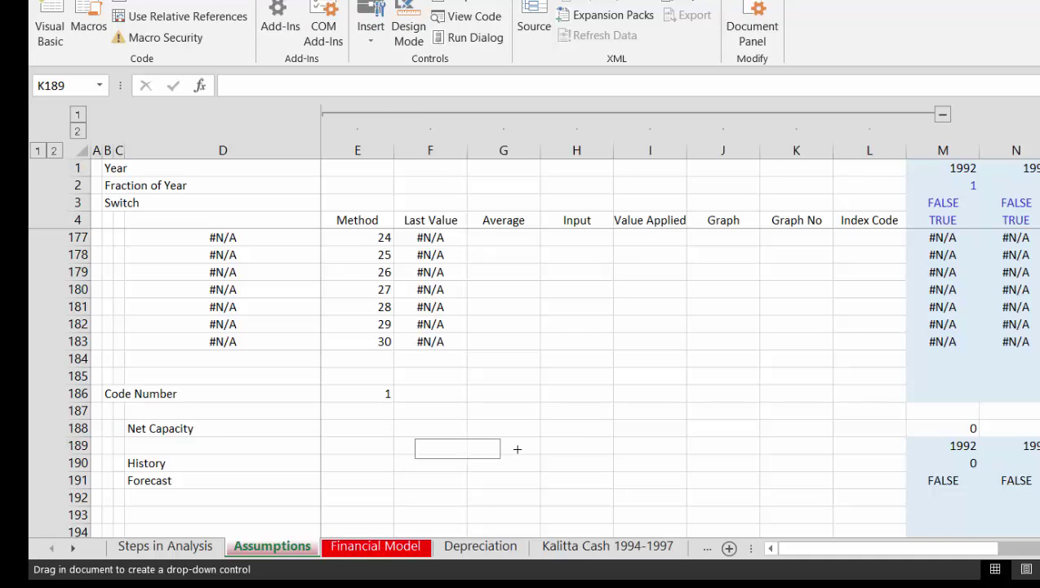
drag(593, 446, 592, 449)
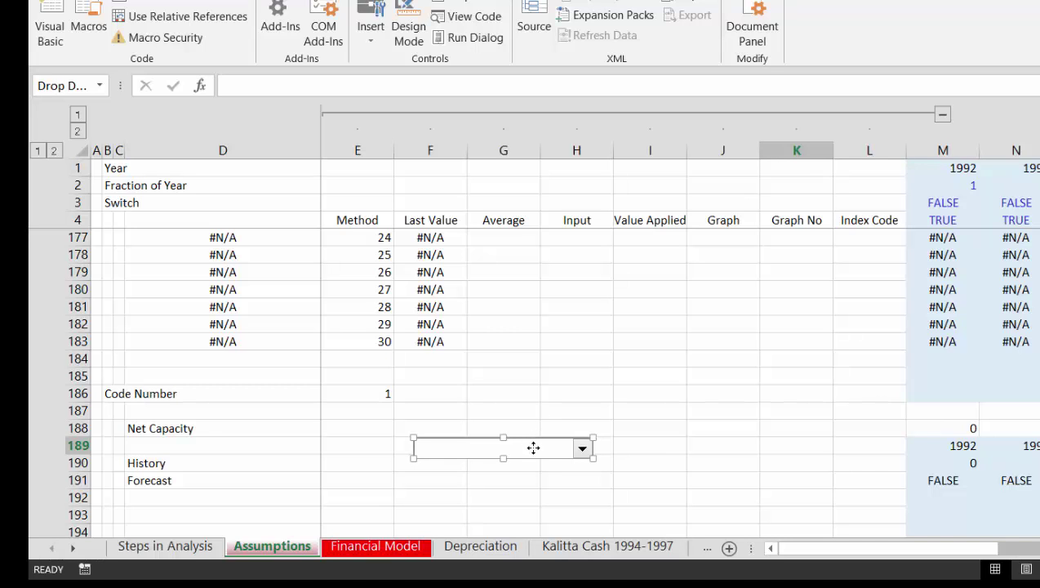
Set the combo box's input range to the item names in Assumptions!$D$154:$D$183.
right_click(534, 448)
click(562, 434)
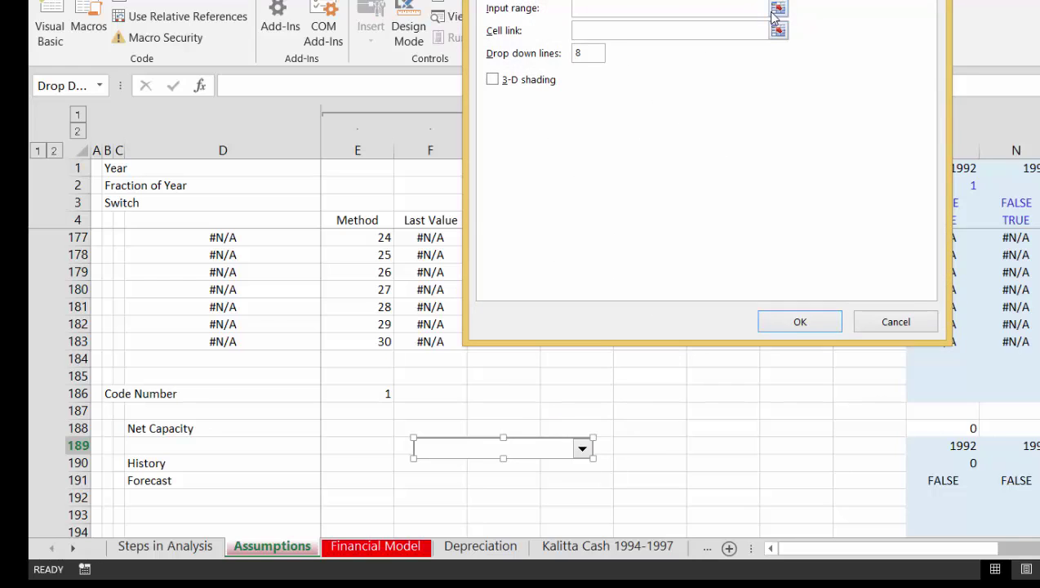
click(778, 9)
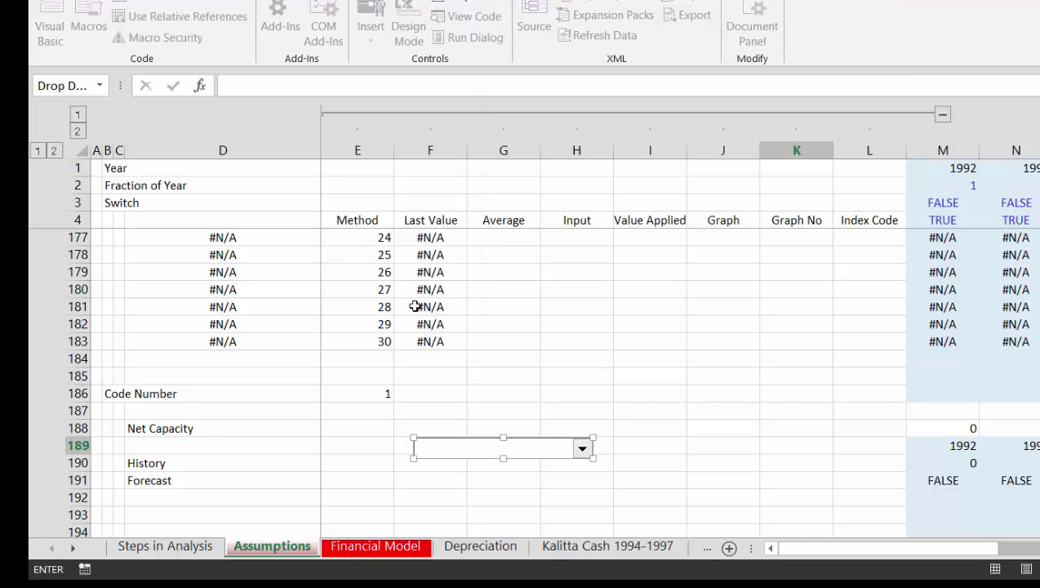
click(374, 547)
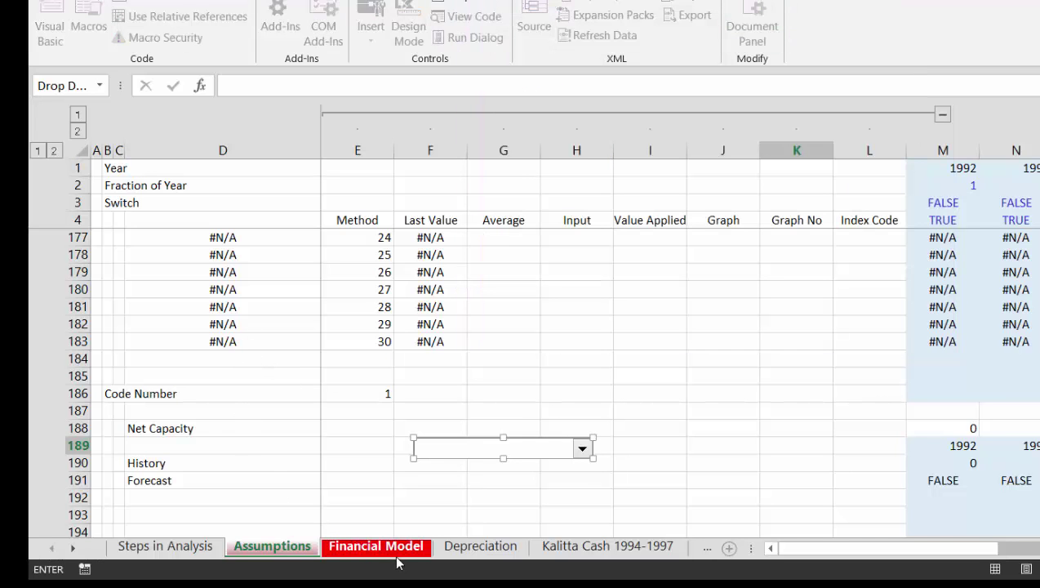
click(336, 549)
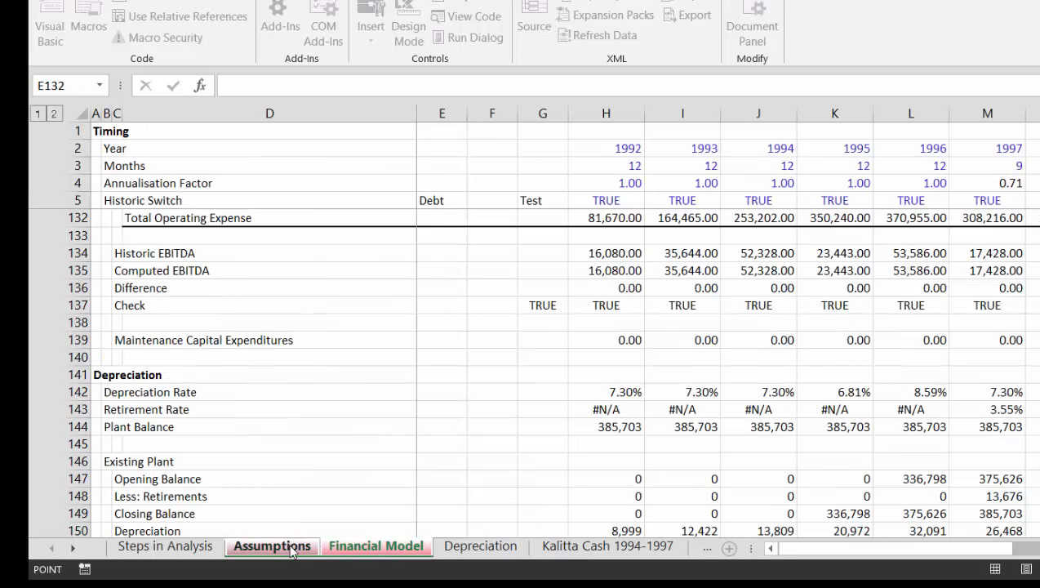
click(292, 549)
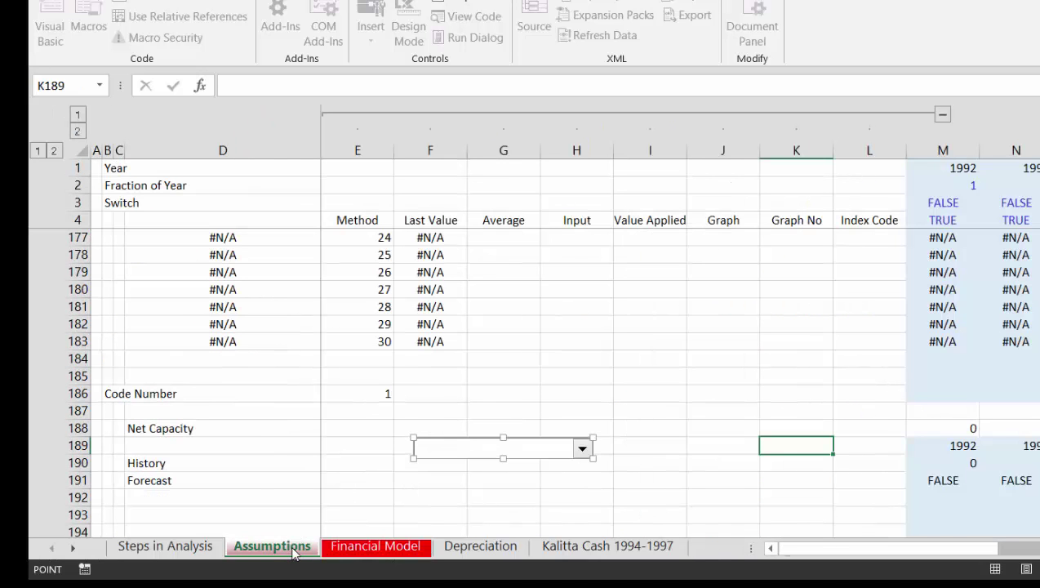
click(232, 343)
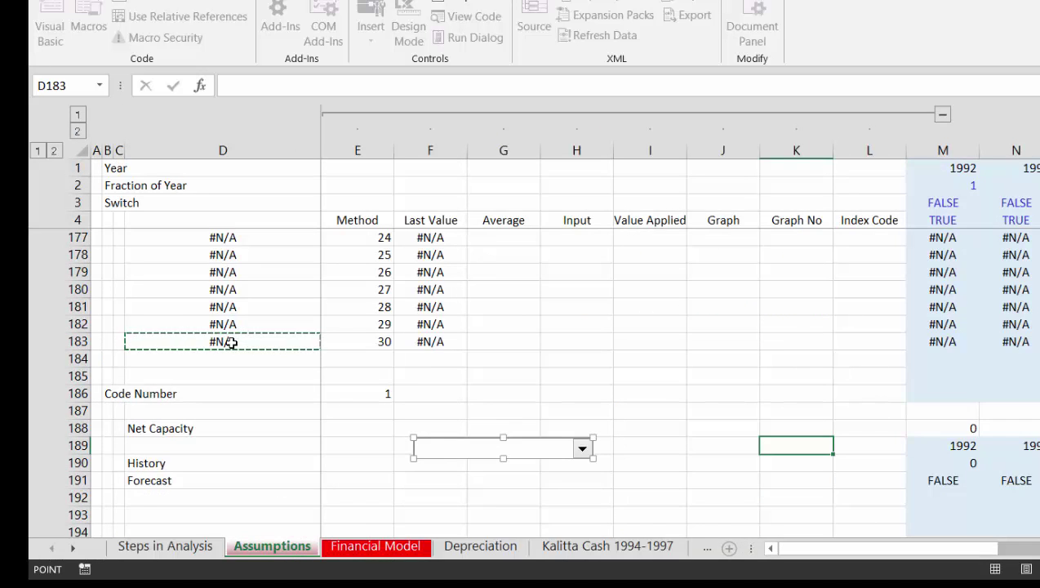
drag(232, 341, 221, 272)
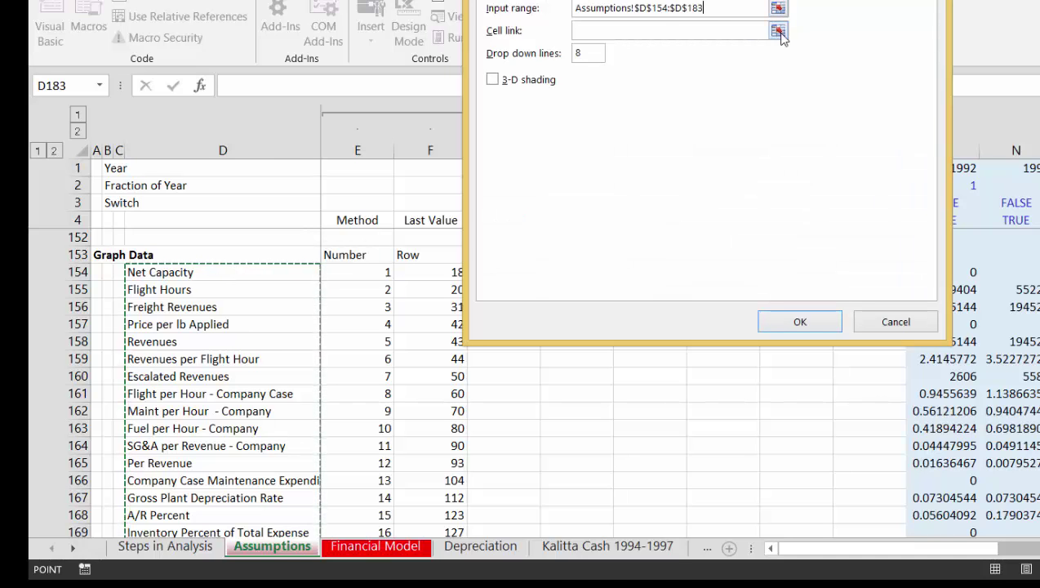
Link the combo box to the Code Number cell, Assumptions!$E$186, and apply the control settings.
key(Return)
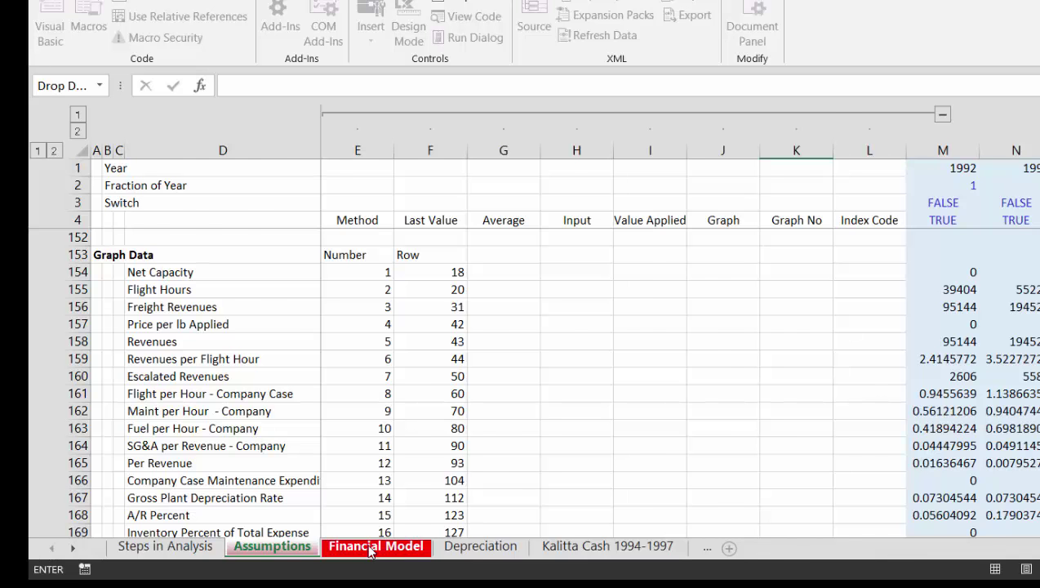
click(370, 547)
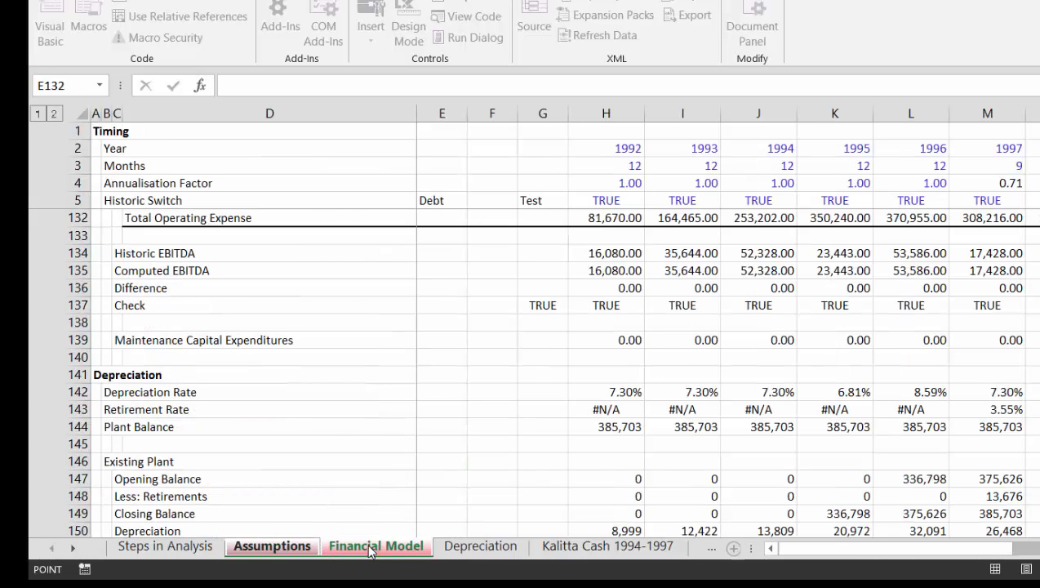
click(294, 547)
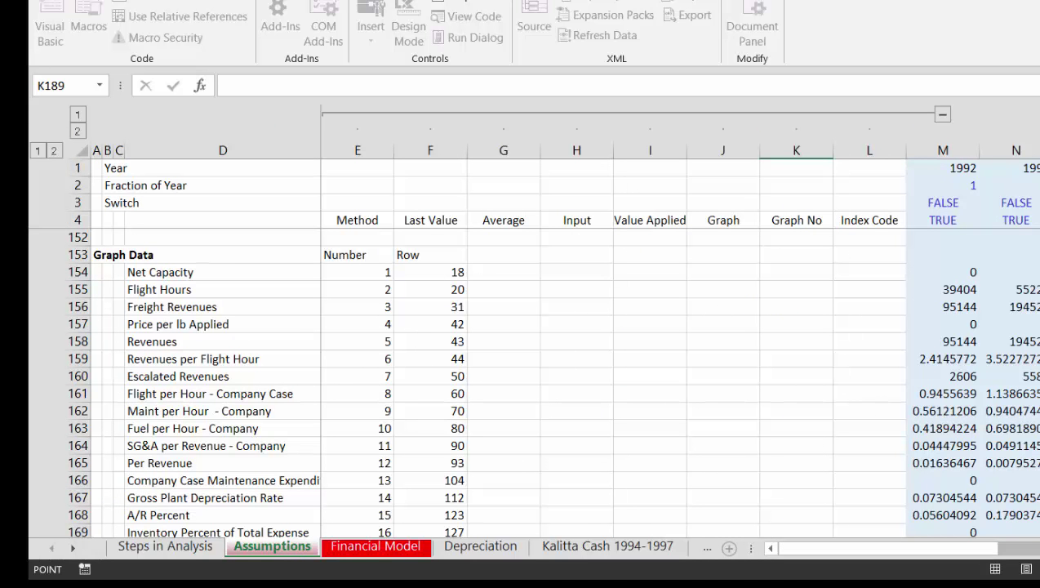
scroll(523, 384, down, 6)
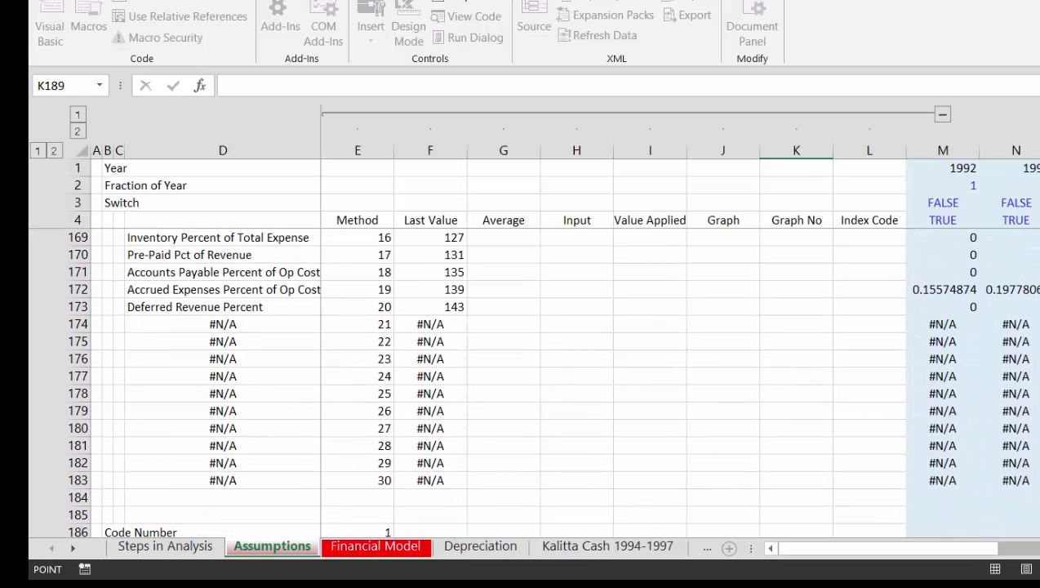
click(382, 531)
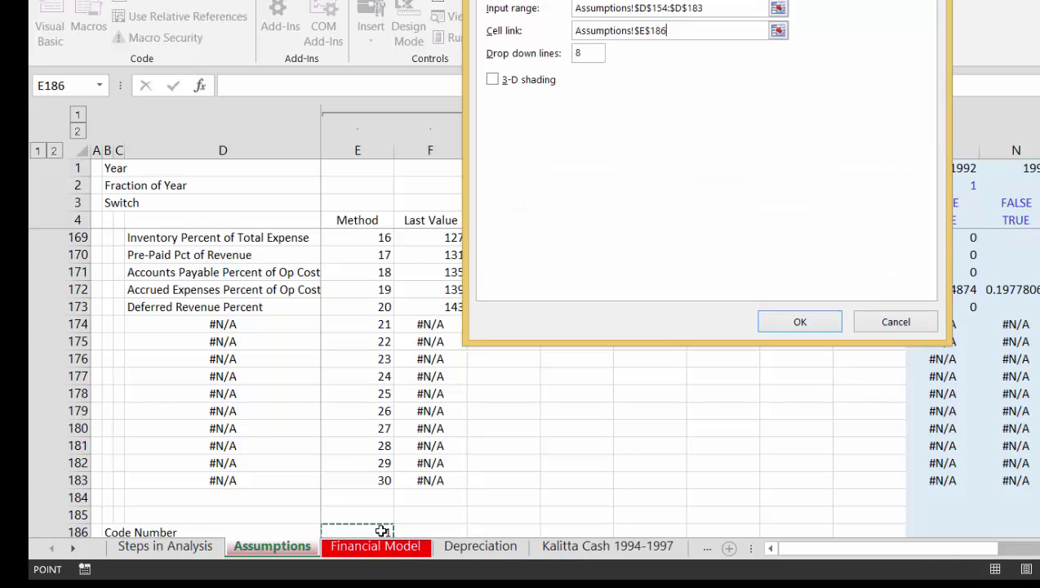
click(801, 323)
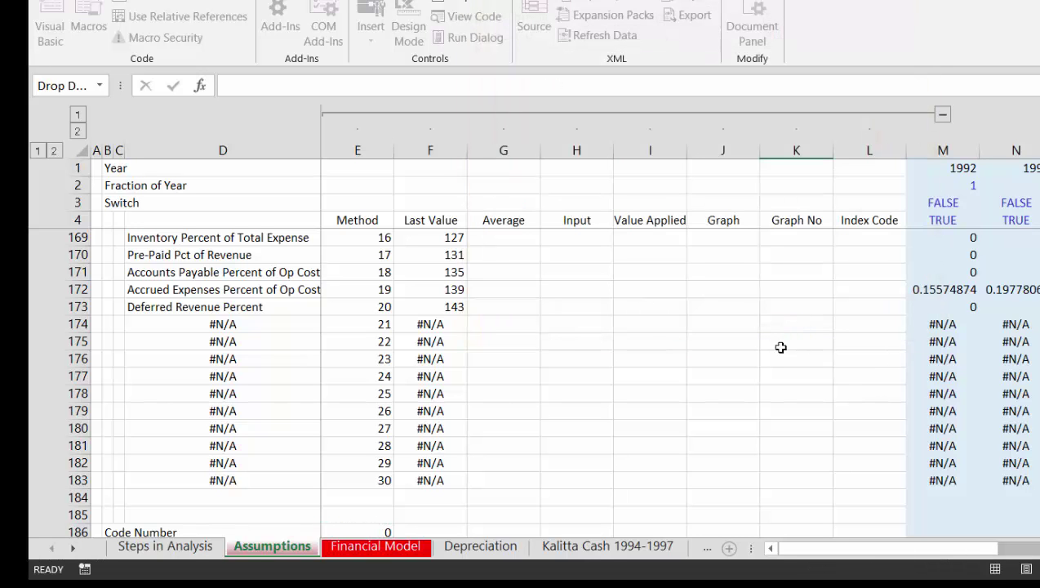
Choose Freight Revenues in the new combo box on row 189.
click(752, 410)
key(Down)
key(Down)
key(Down)
key(Down)
key(Down)
key(Down)
key(Down)
key(Down)
key(Down)
key(Down)
key(Down)
key(Down)
key(Down)
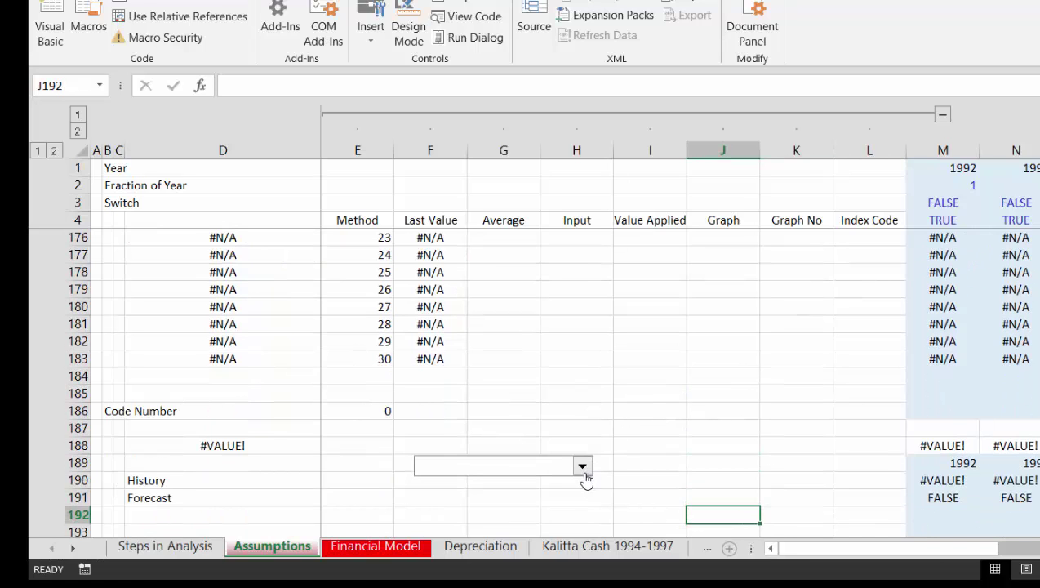
click(581, 466)
click(478, 382)
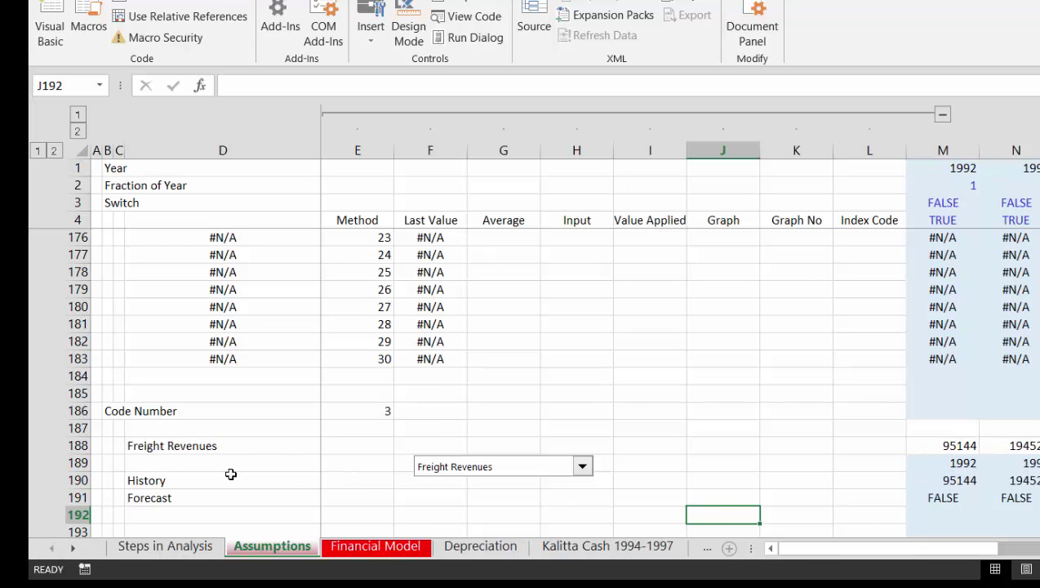
Create a column chart on its own sheet from the year, History and Forecast rows 189 to 191, from column D through 2005.
drag(230, 471, 356, 498)
key(shift+Right)
key(shift+Right)
key(shift+Right)
key(shift+Right)
key(shift+Right)
key(shift+Right)
key(shift+Right)
key(shift+Right)
key(shift+Right)
key(shift+Right)
key(shift+Right)
key(shift+Right)
key(shift+Right)
key(shift+Right)
key(shift+Right)
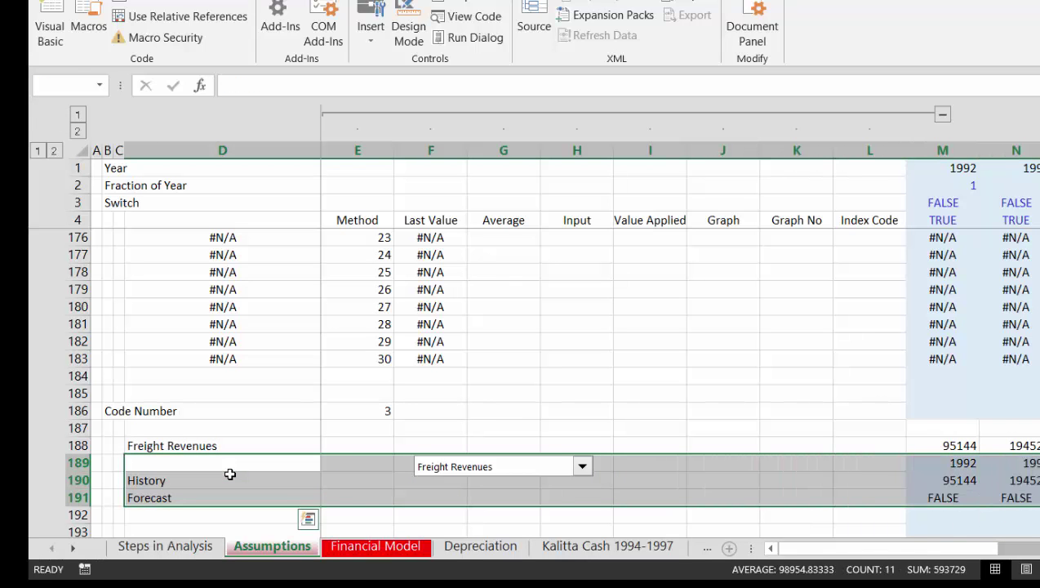
key(shift+Right)
key(shift+Right)
key(shift+Right)
key(shift+Right)
key(shift+Right)
key(shift+Right)
key(shift+Right)
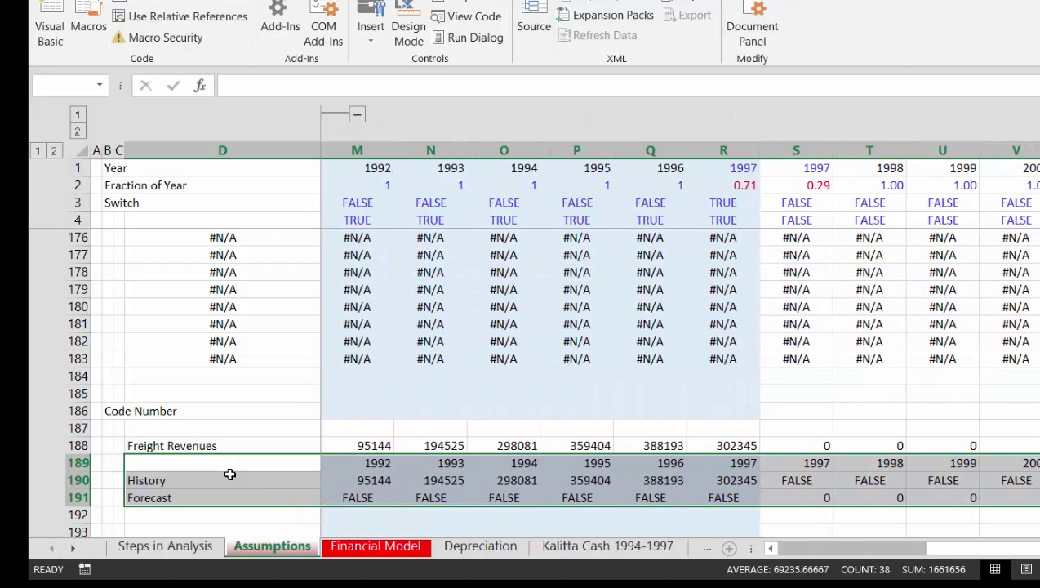
key(shift+Right)
key(shift+Right)
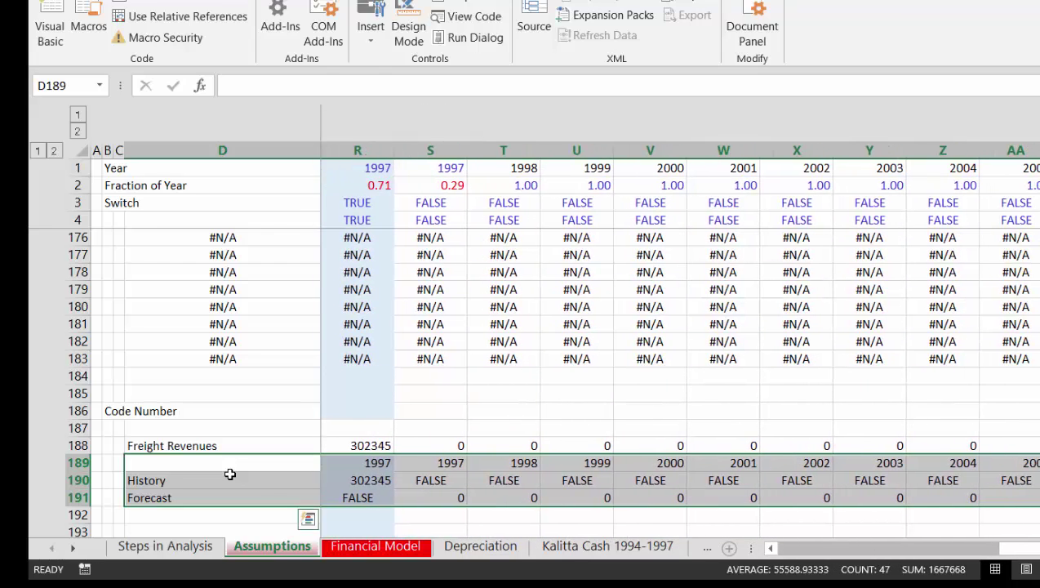
key(F11)
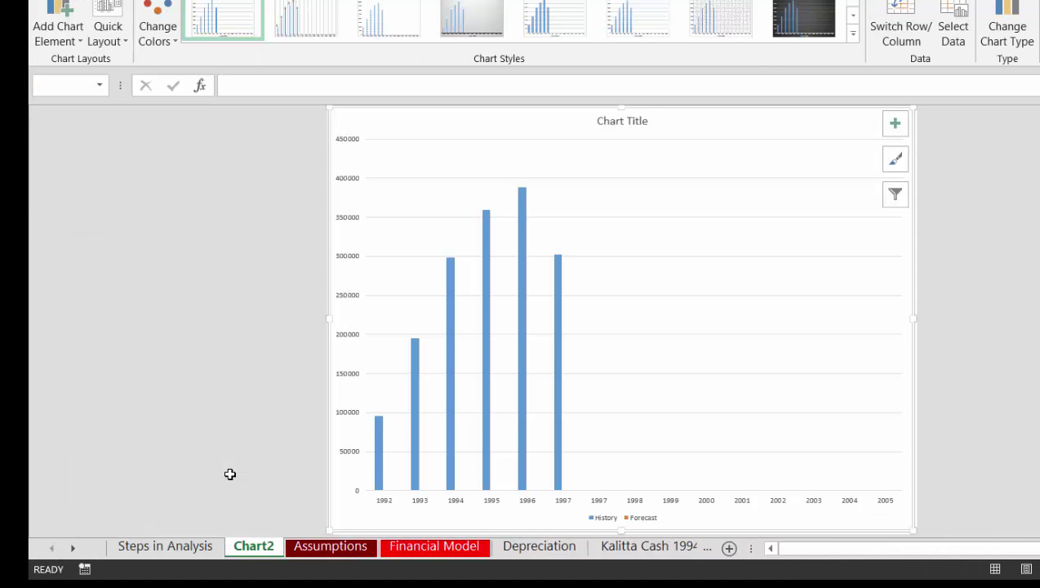
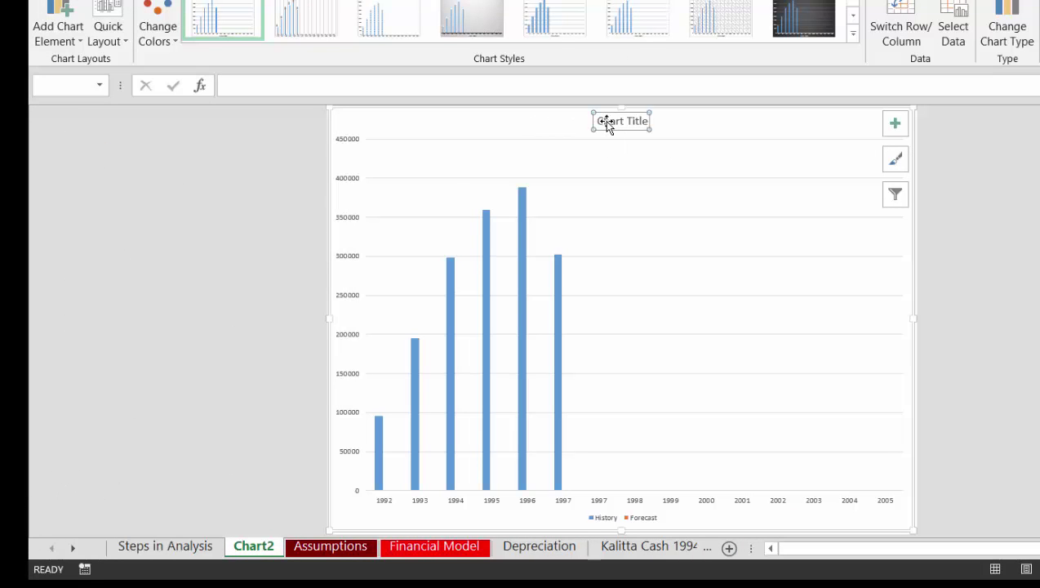
Link the chart title to the selected item's name with =Assumptions!$D$188.
text(=)
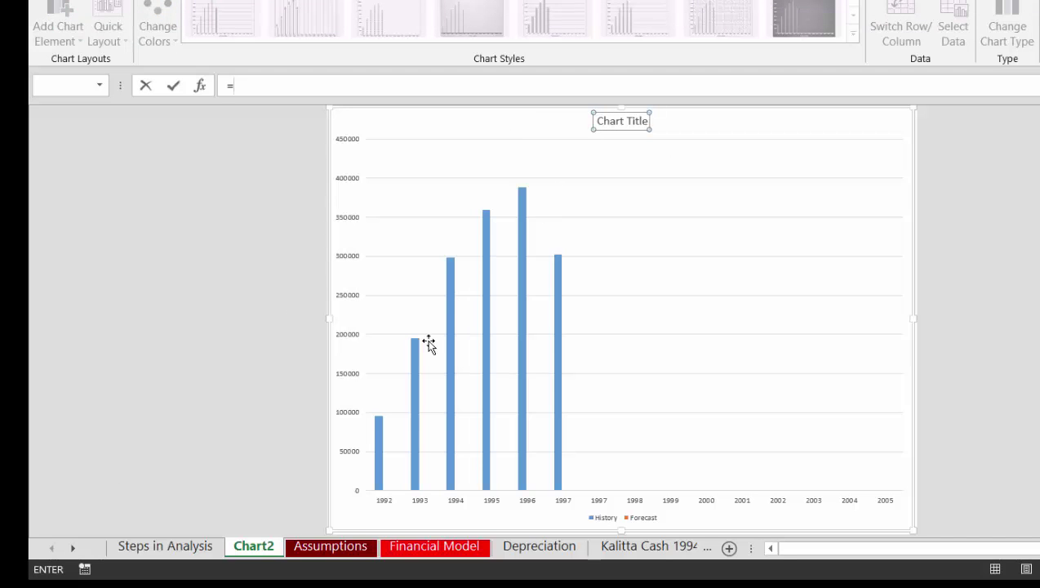
click(320, 549)
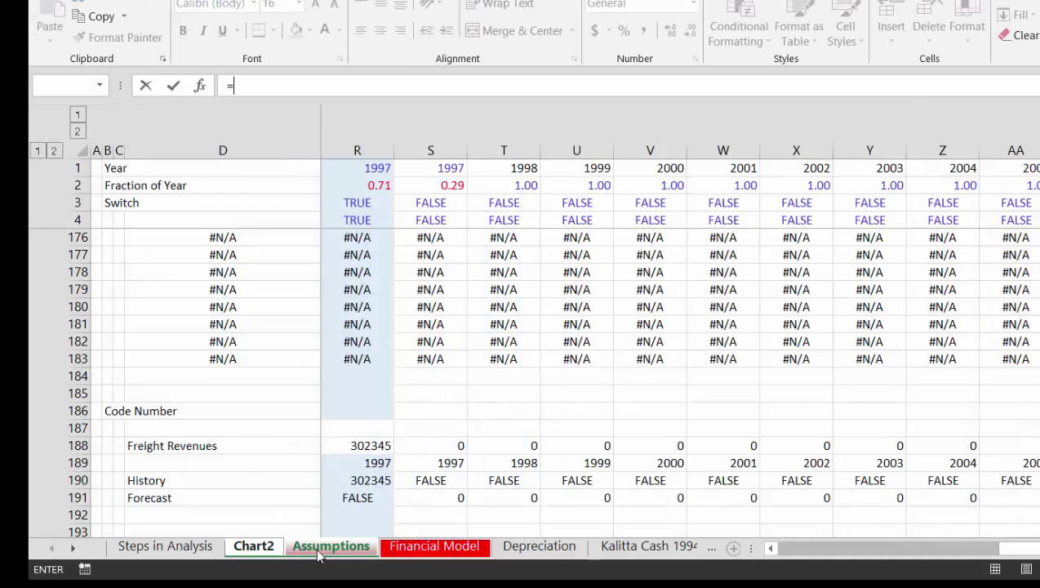
click(141, 445)
key(Return)
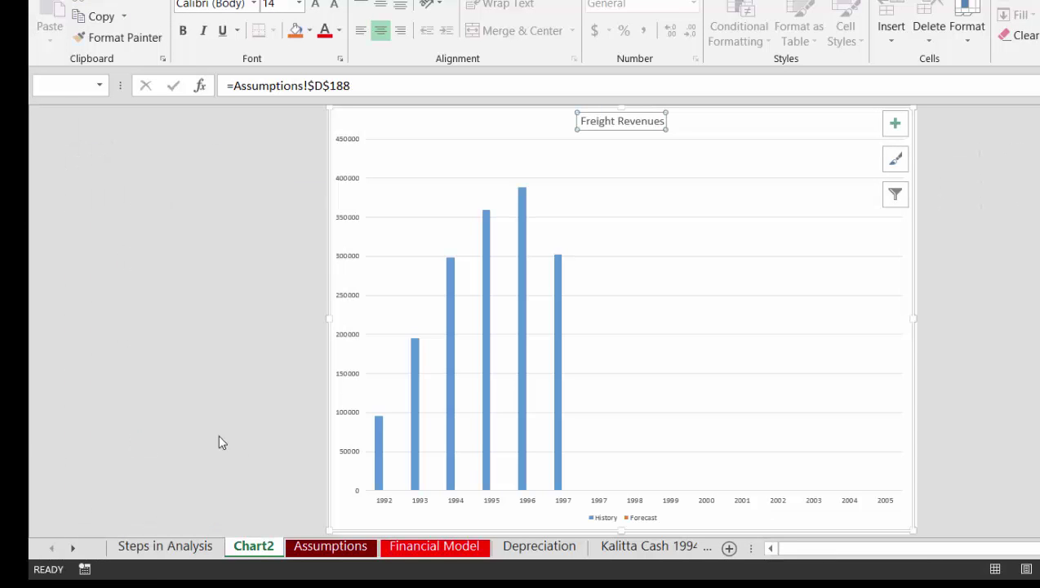
key(F10)
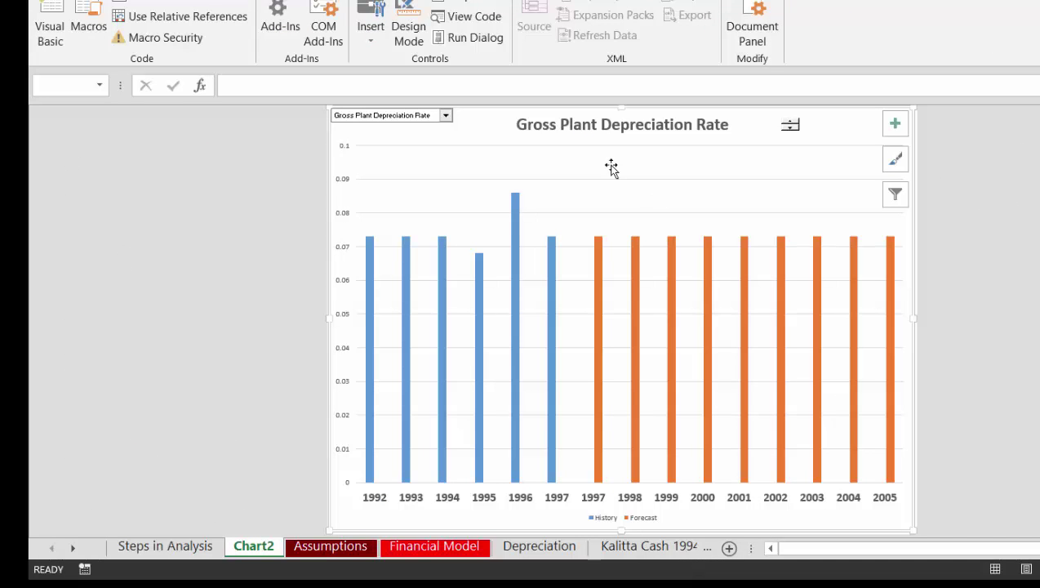
Use the chart's drop-down to view Maint per Hour - Company and SG&A per Revenue - Company.
click(446, 116)
scroll(447, 122, up, 1)
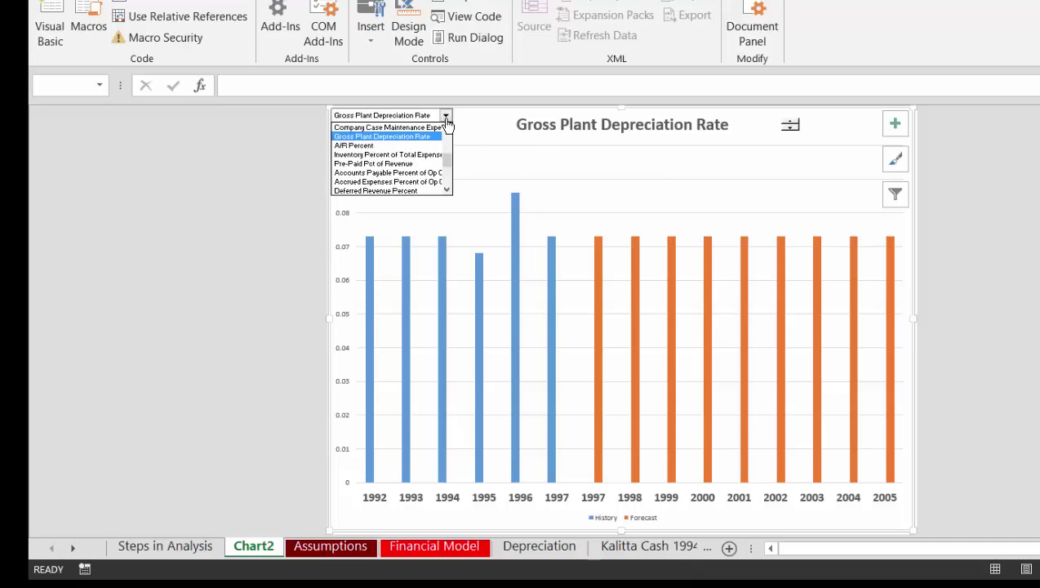
scroll(446, 122, up, 3)
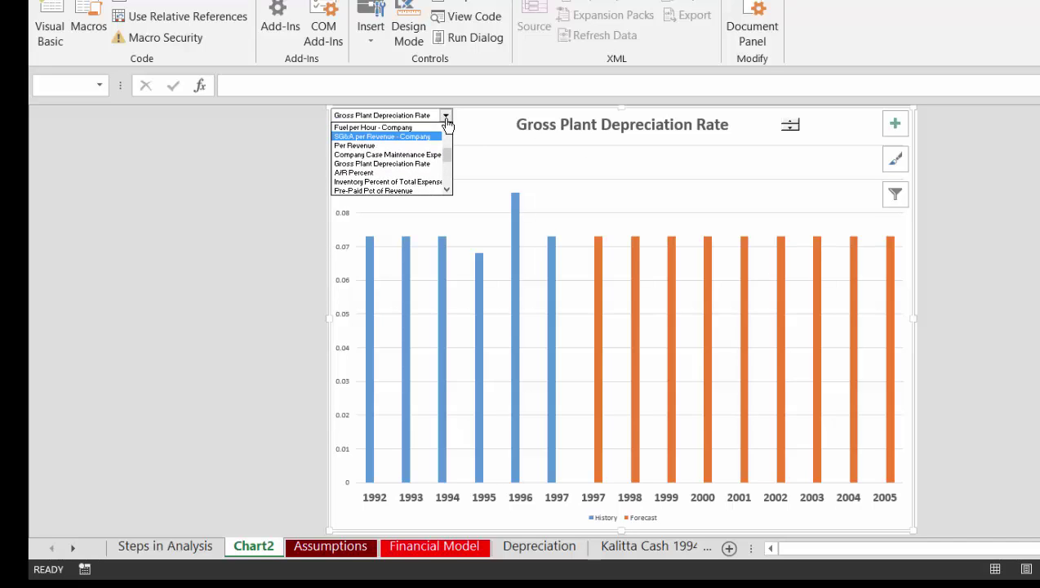
click(446, 116)
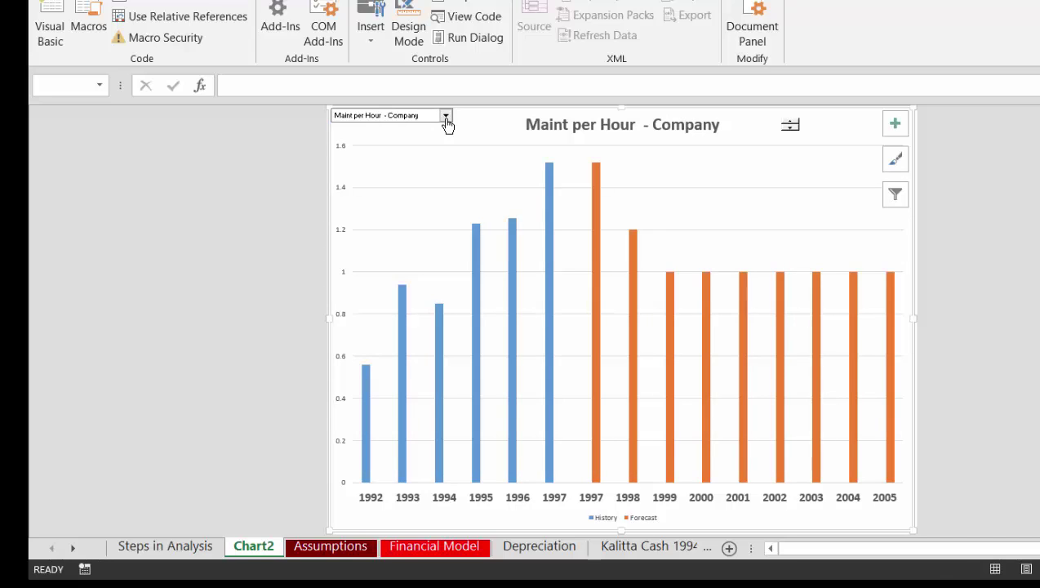
click(445, 116)
key(Down)
key(Down)
click(446, 116)
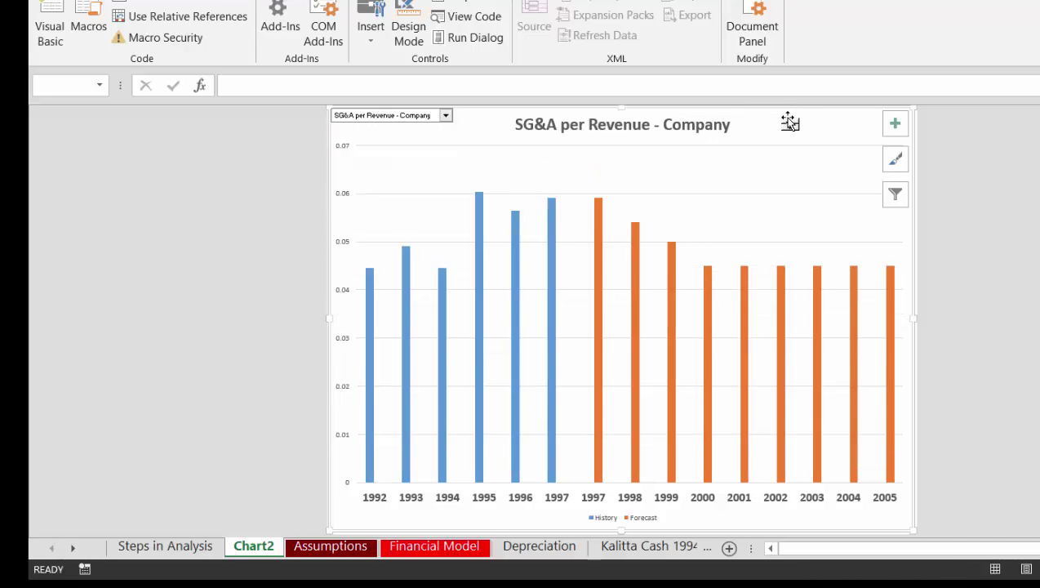
Step the chart forward item by item with its spinner until it shows Accrued Expenses Percent of Op Cost.
key(Down)
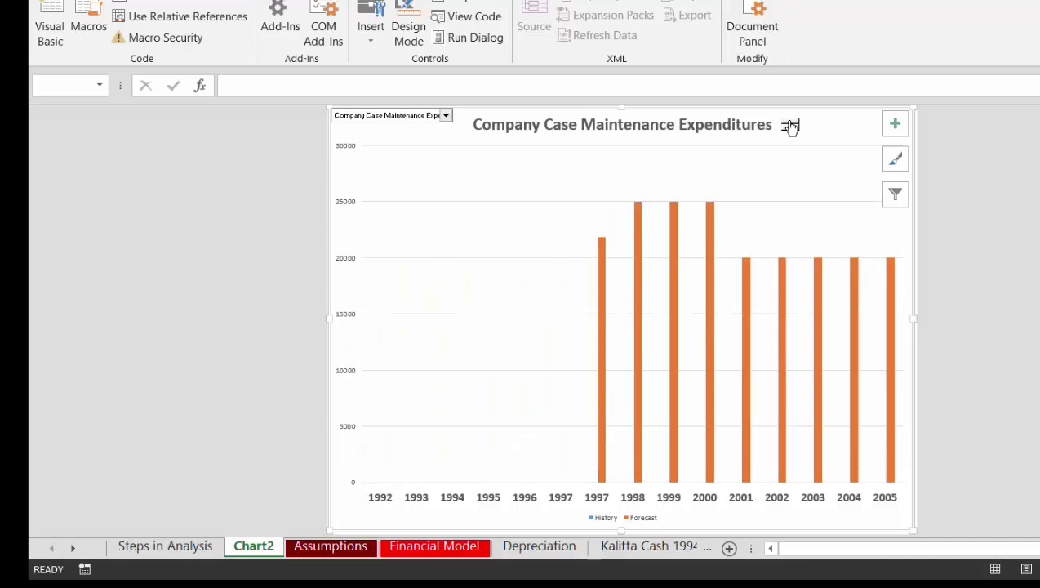
key(Down)
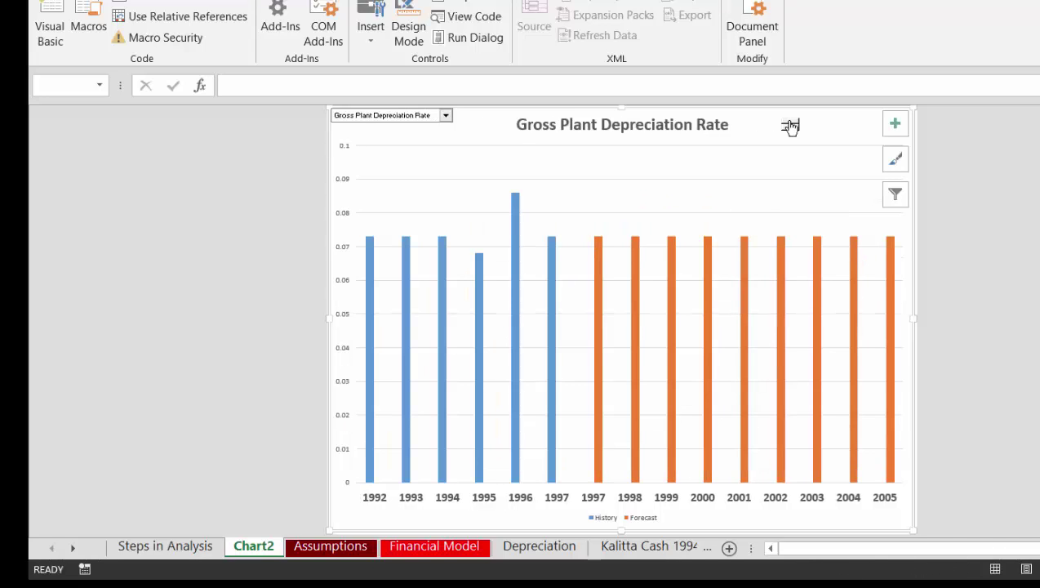
key(Down)
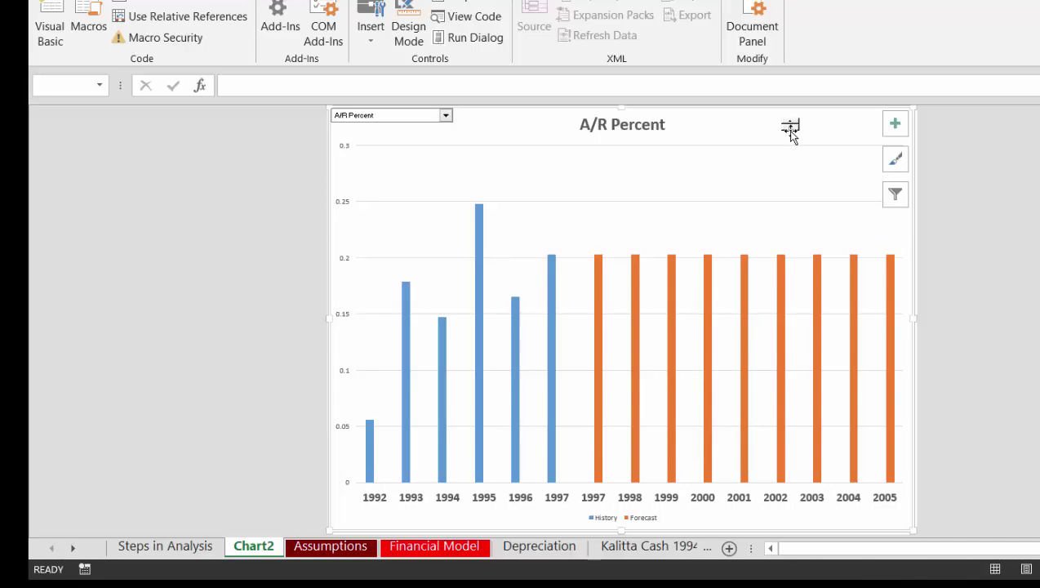
double_click(790, 135)
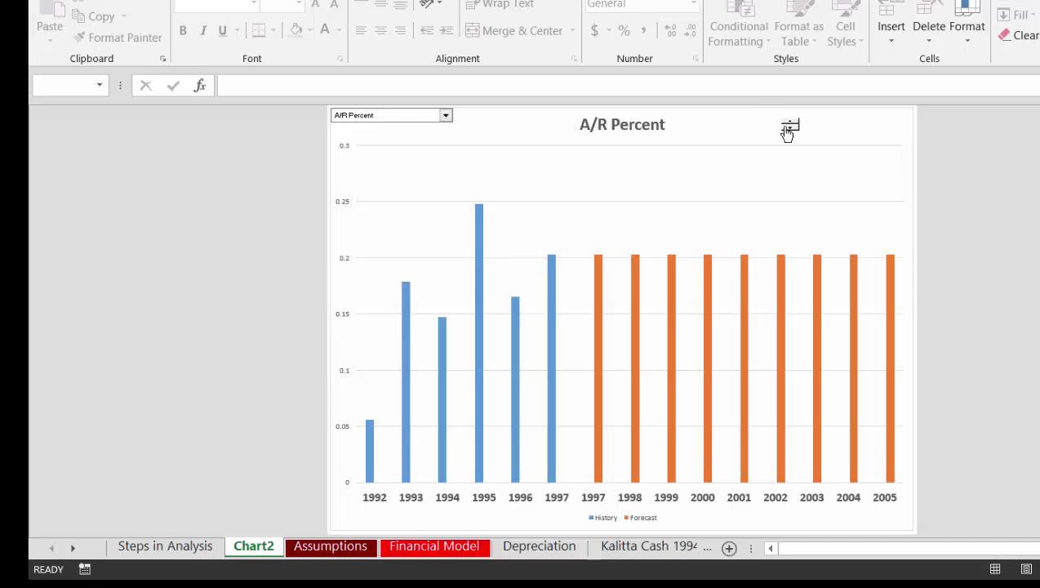
click(792, 126)
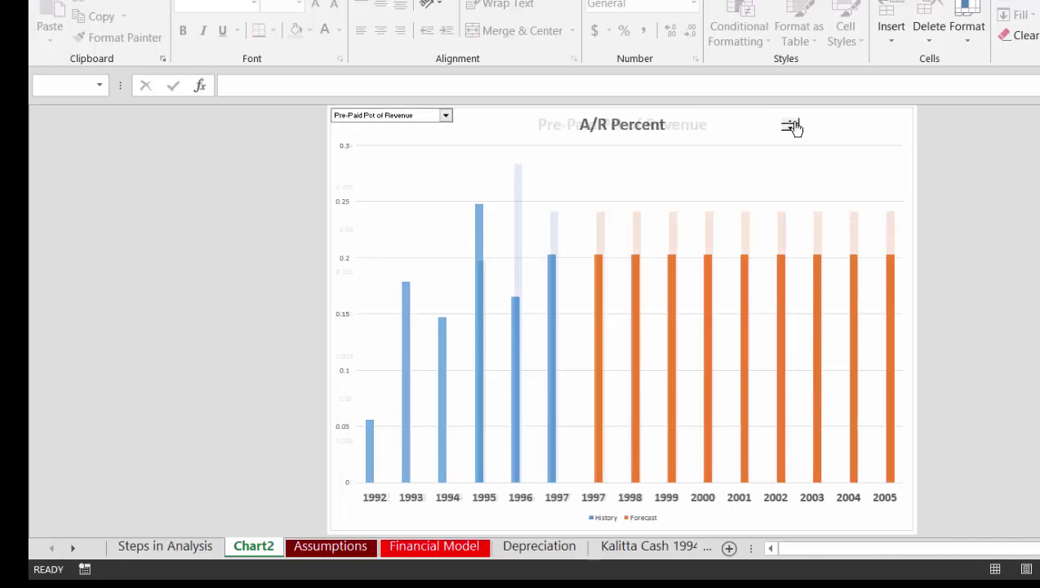
click(792, 127)
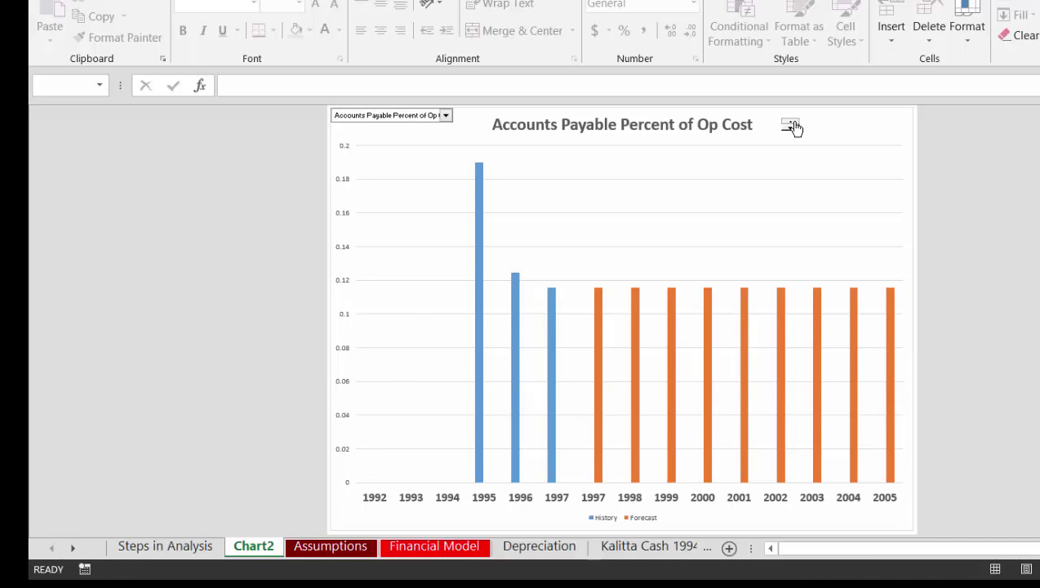
click(792, 127)
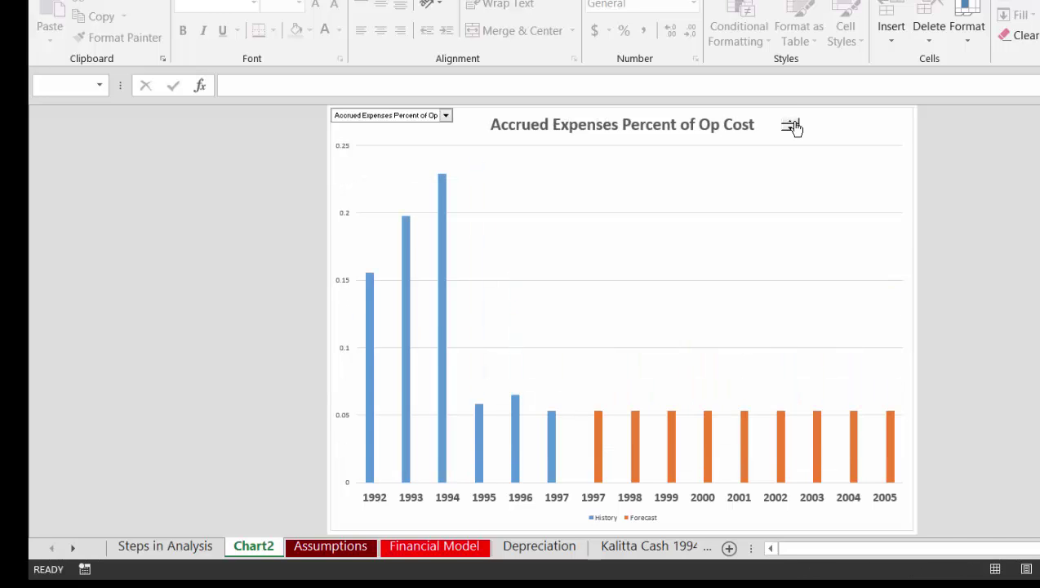
Step the chart back item by item with its spinner until it shows A/R Percent.
click(793, 133)
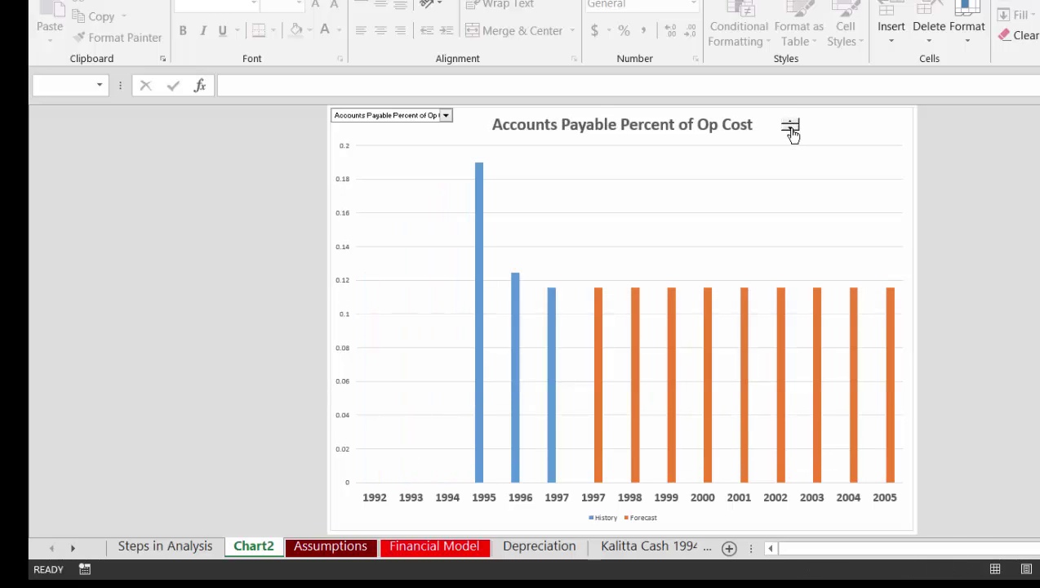
click(793, 133)
click(793, 133)
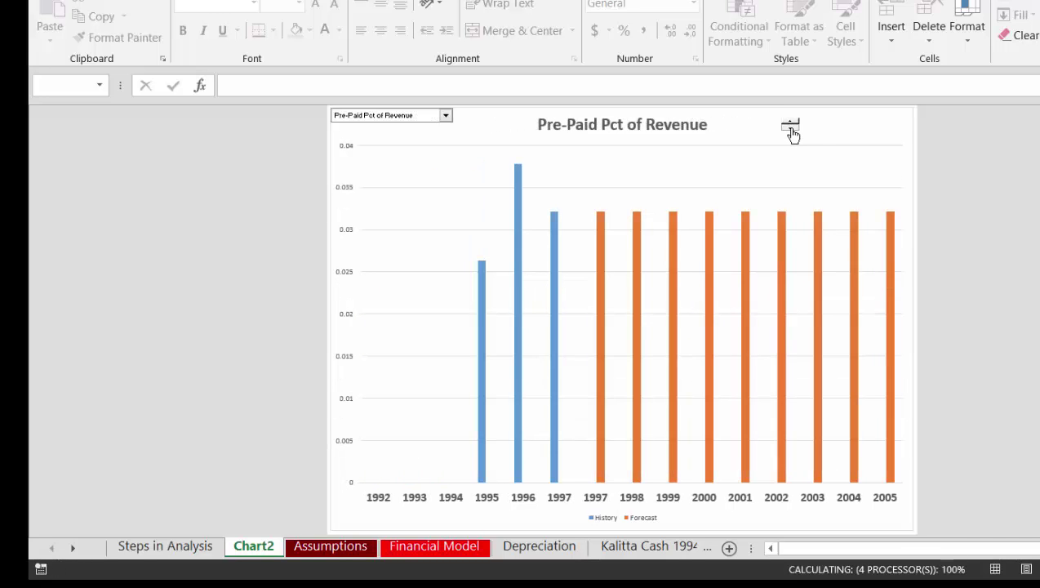
click(793, 133)
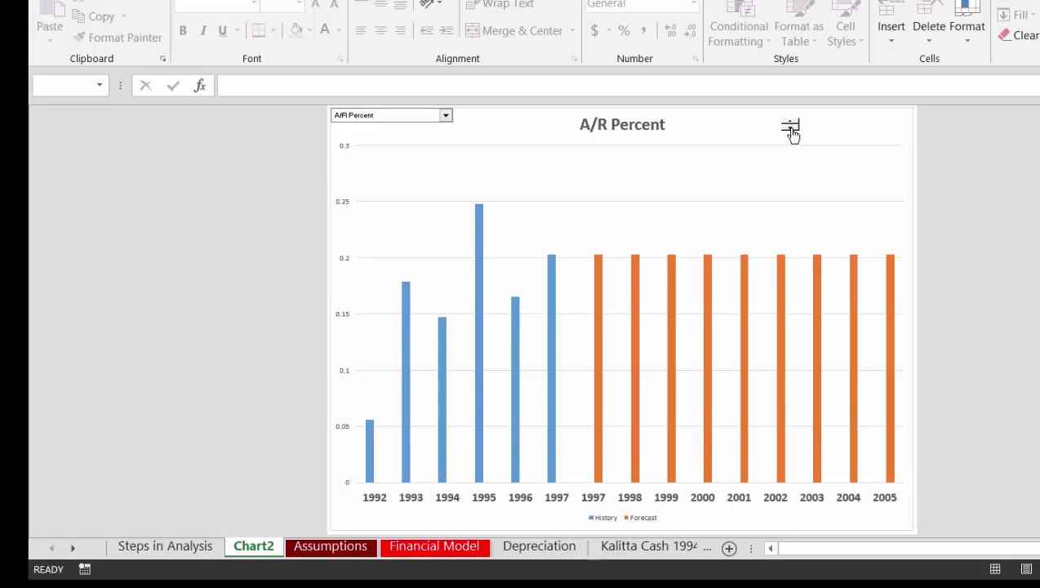
Look through the Assumptions sheet from the Capacity rows at its start down to the Depreciation Expense section.
click(311, 548)
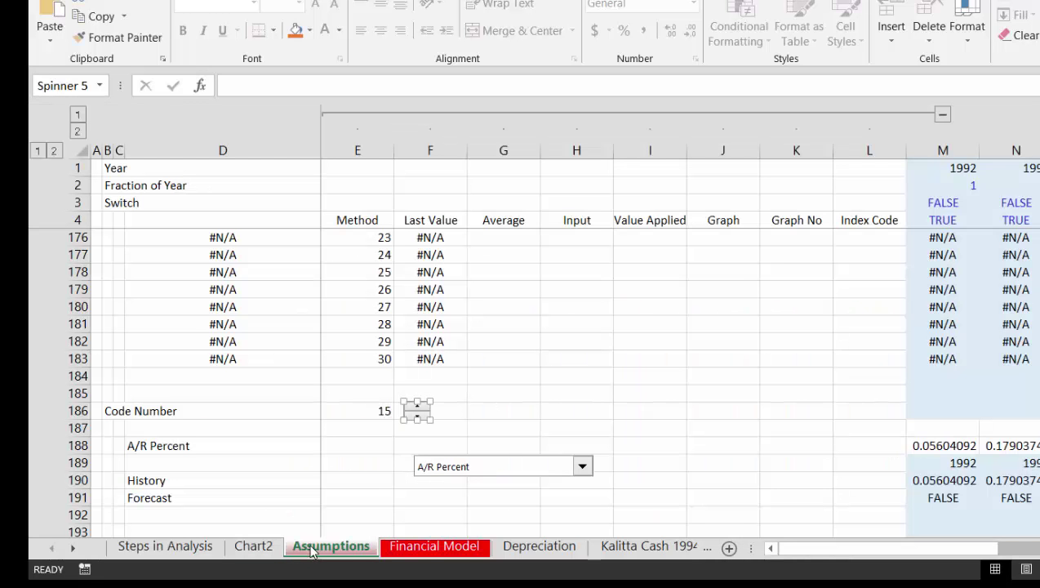
click(548, 344)
key(Page_Up)
key(Page_Up)
key(Page_Up)
key(Page_Up)
key(Page_Up)
key(Page_Up)
key(Page_Up)
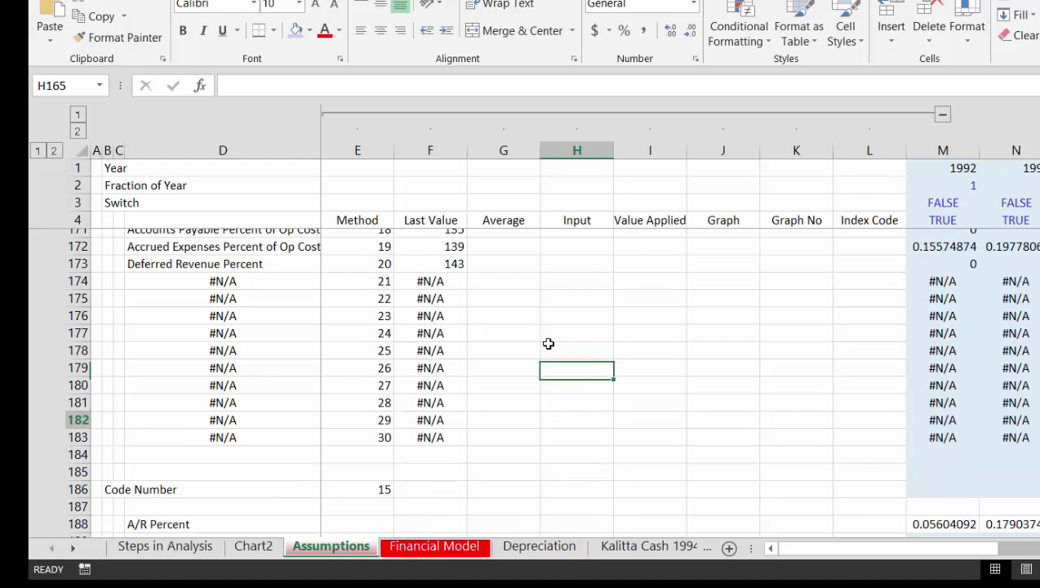
key(Page_Up)
key(Page_Up)
key(Page_Up)
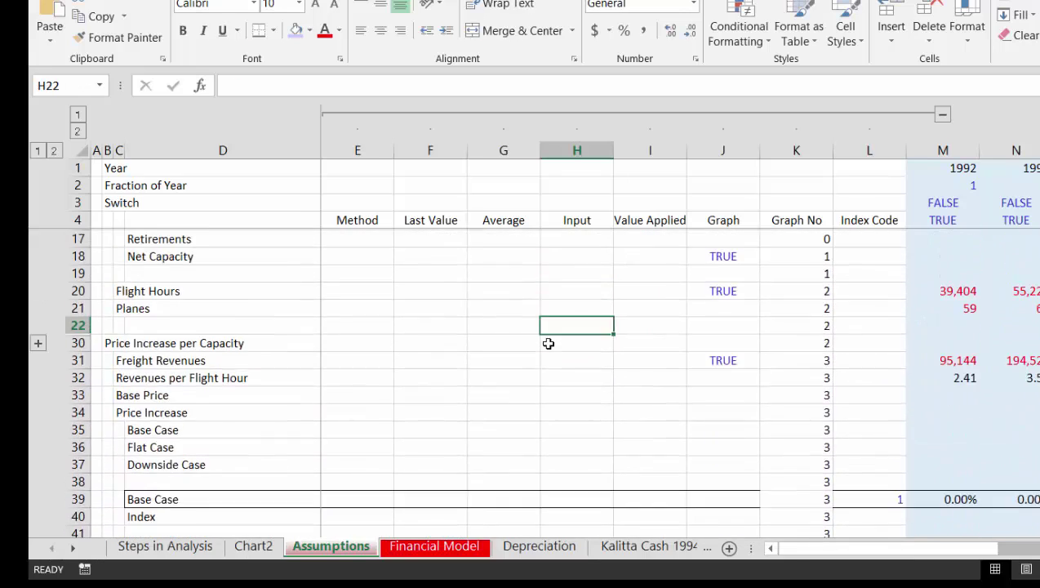
key(Down)
key(Down)
key(Down)
key(Down)
key(Down)
key(Down)
key(Down)
key(Down)
key(Down)
key(Down)
key(Down)
key(Down)
key(Down)
key(Down)
key(Down)
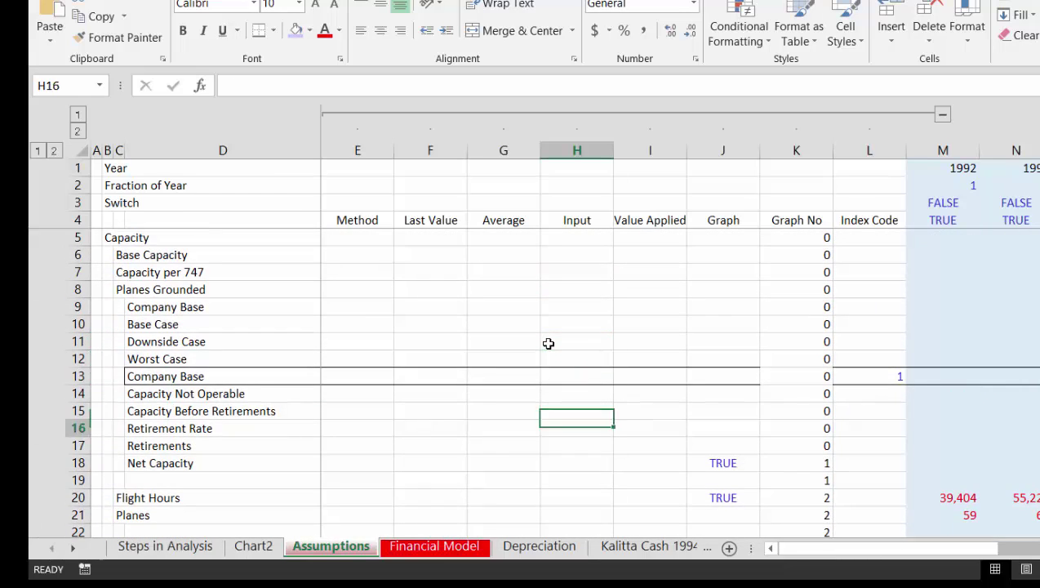
key(Down)
key(Down)
key(Down)
key(Down)
key(Down)
key(Down)
key(Down)
key(Down)
key(Down)
key(Down)
key(Down)
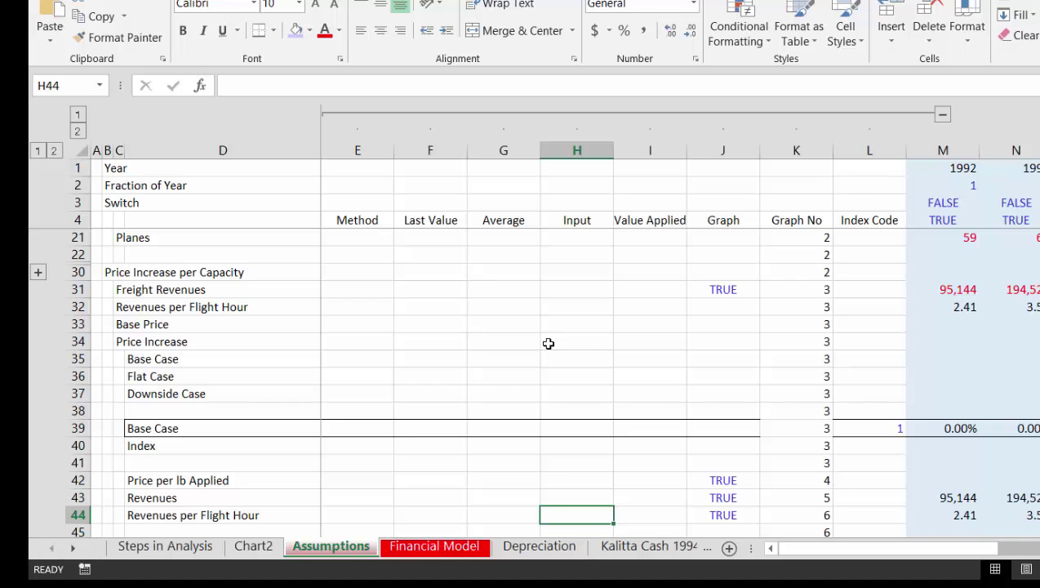
key(Down)
key(Down)
key(Down)
key(Down)
key(Down)
key(Down)
key(Down)
key(Down)
key(Down)
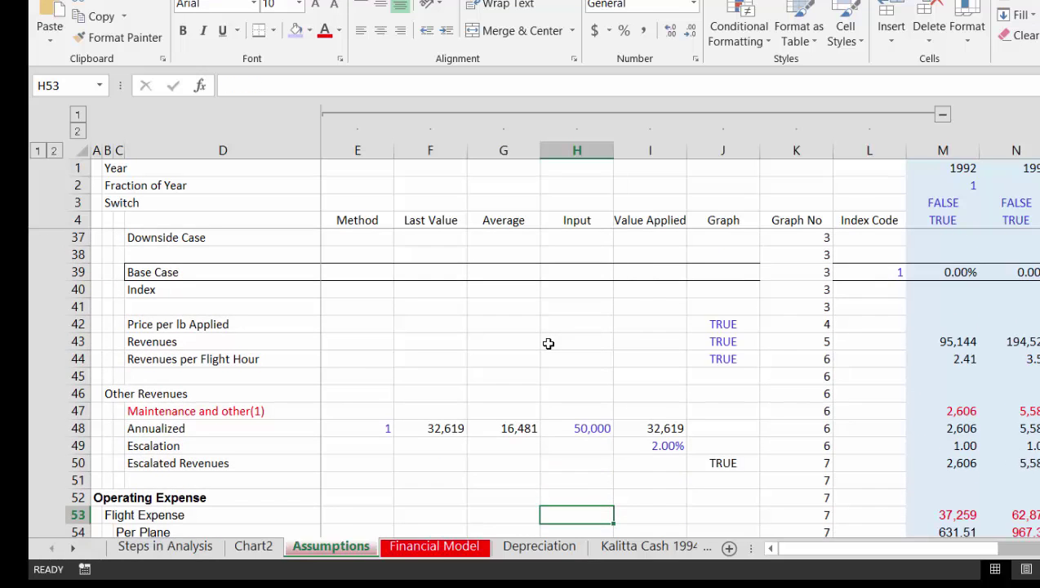
key(Down)
key(Down)
key(Down)
key(Down)
key(Down)
key(Down)
key(Down)
key(Down)
key(Down)
key(Down)
key(Down)
key(Down)
key(Down)
key(Down)
key(Down)
key(Down)
key(Down)
key(Down)
key(Down)
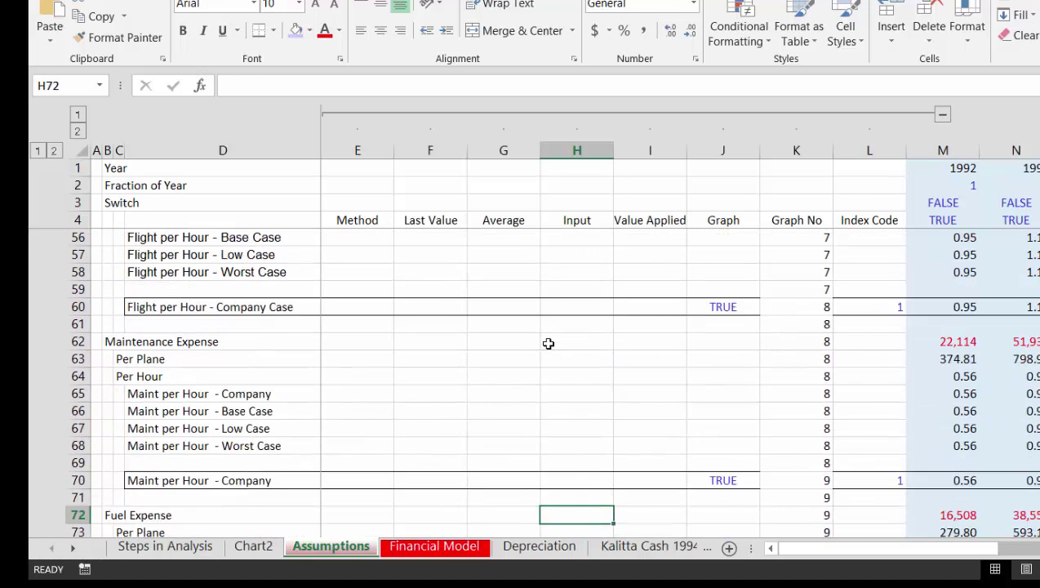
key(Down)
key(Down)
key(Down)
key(Down)
key(Down)
key(Down)
key(Down)
key(Down)
key(Down)
key(Down)
key(Down)
key(Down)
key(Down)
key(Down)
key(Down)
key(Down)
key(Down)
key(Down)
key(Down)
key(Down)
key(Left)
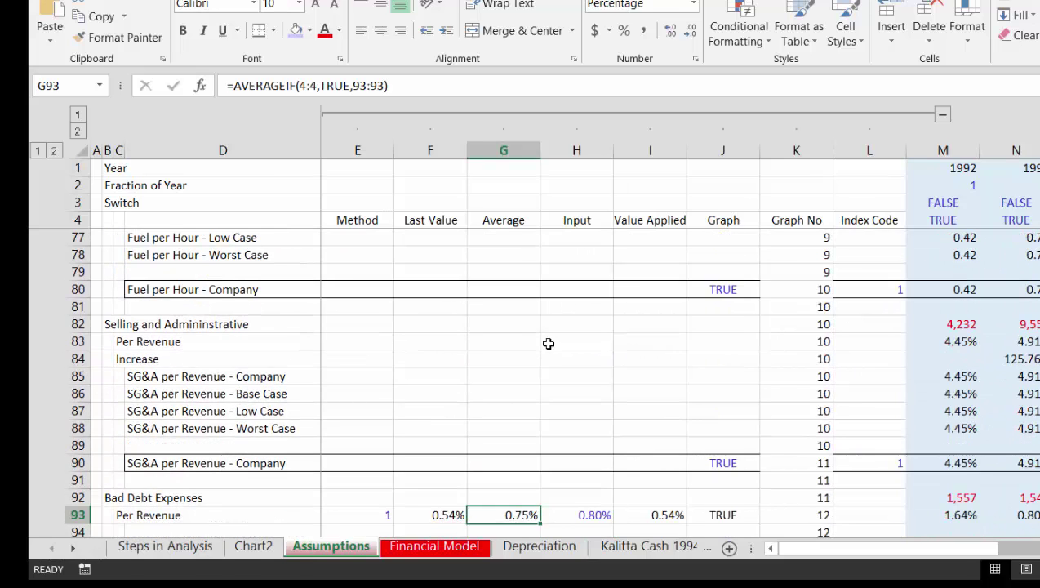
key(Home)
key(Down)
key(Down)
key(Down)
key(Down)
key(Down)
key(Down)
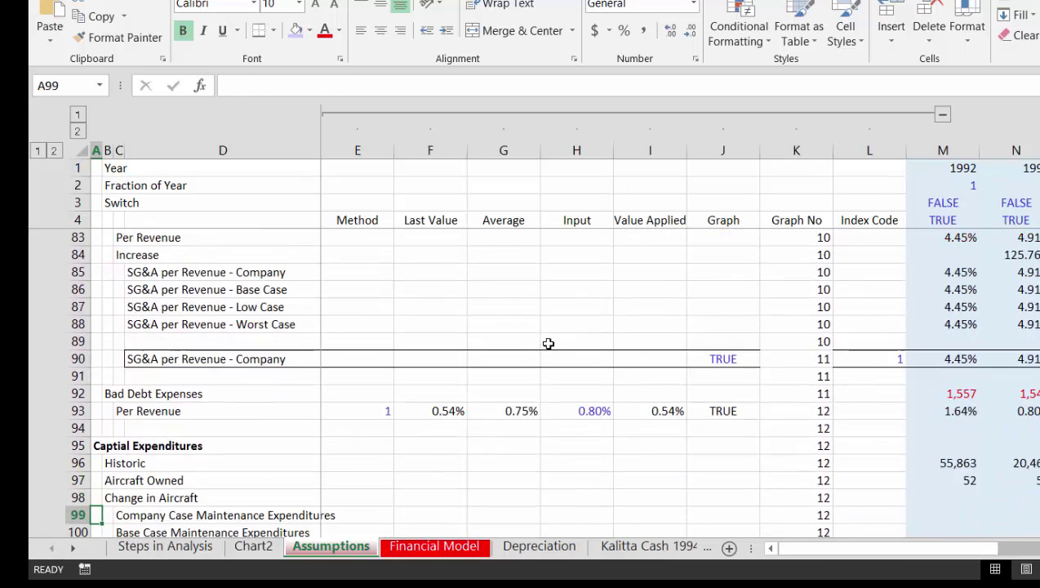
key(Down)
key(Down)
key(Down)
key(Down)
key(Down)
key(Down)
key(Down)
key(Down)
key(Down)
key(Down)
key(Down)
key(Down)
key(Down)
key(Down)
key(Down)
key(Down)
key(Down)
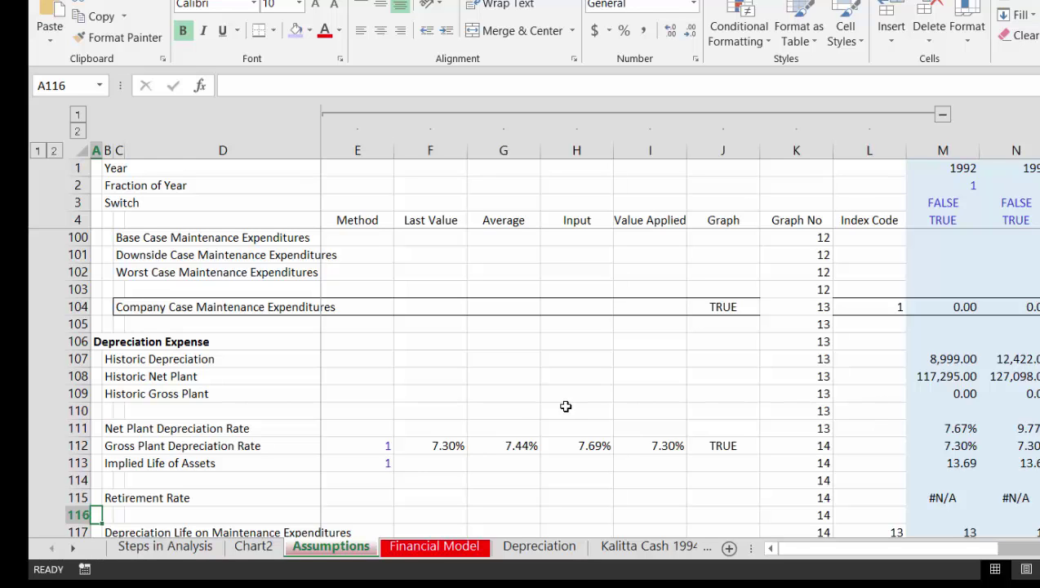
Rename the Chart2 sheet as Assumptions Graph.
click(254, 547)
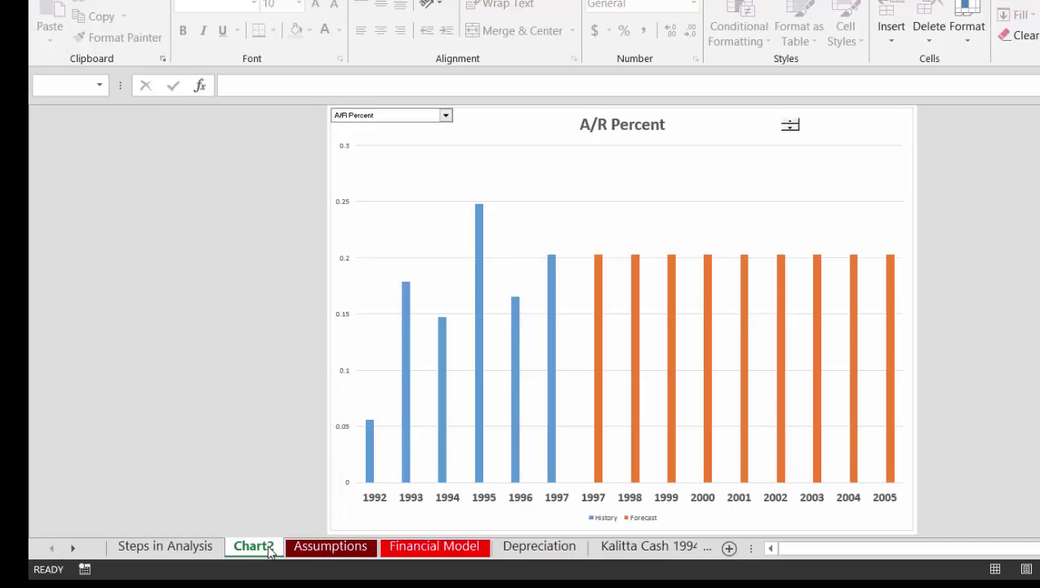
key(alt+h)
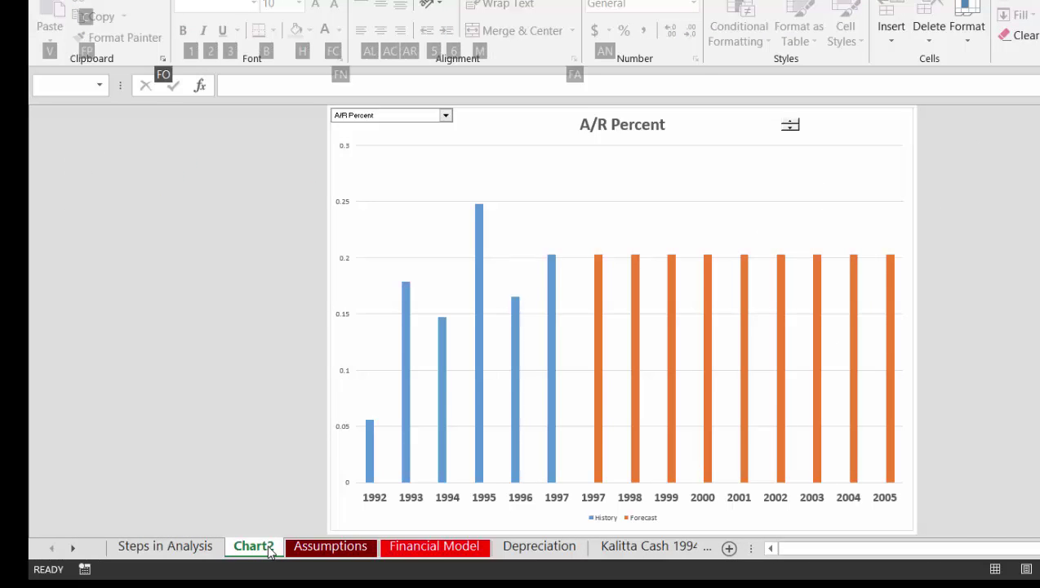
key(o)
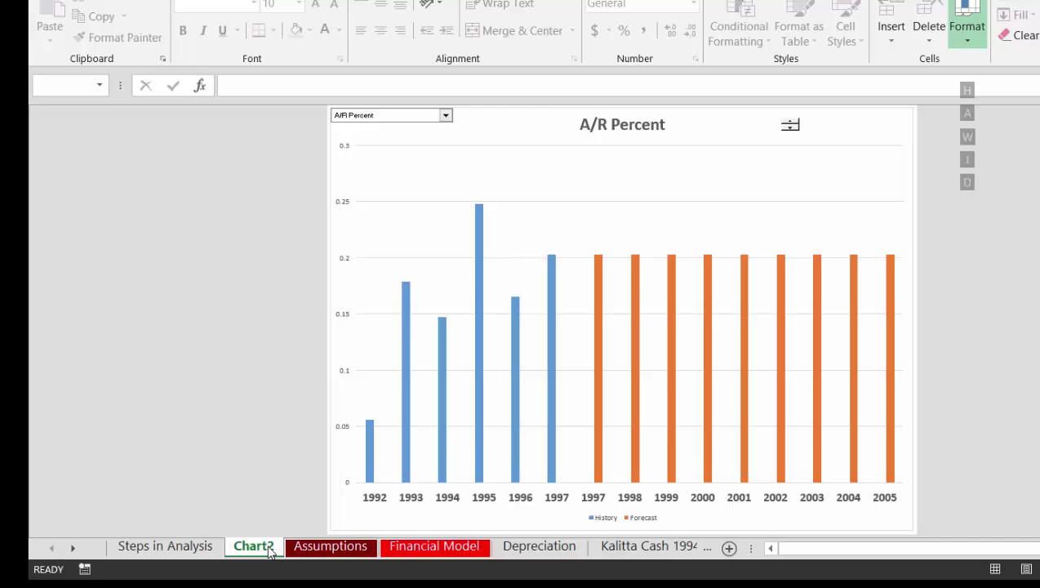
key(r)
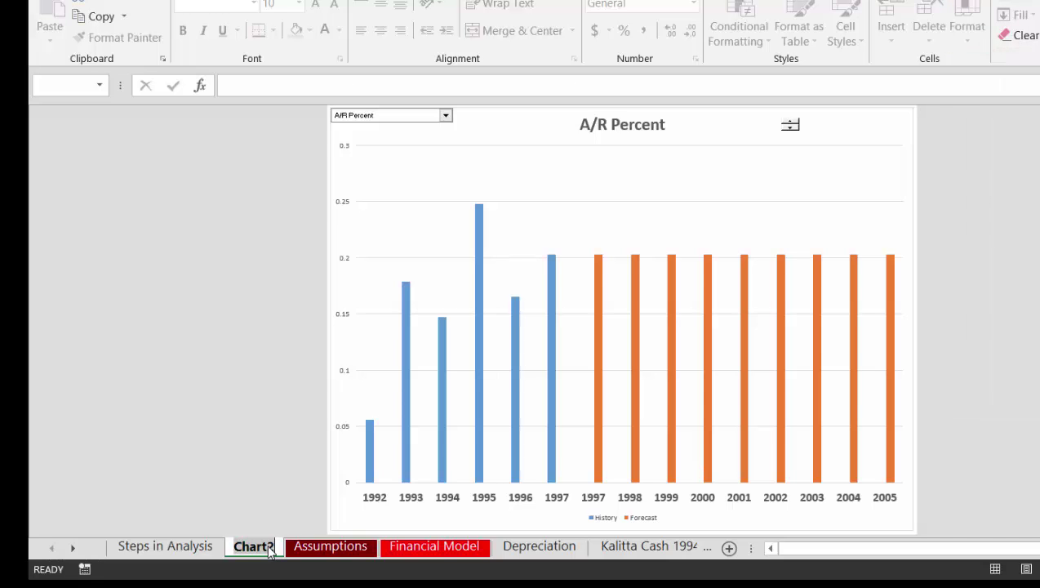
text(Ass)
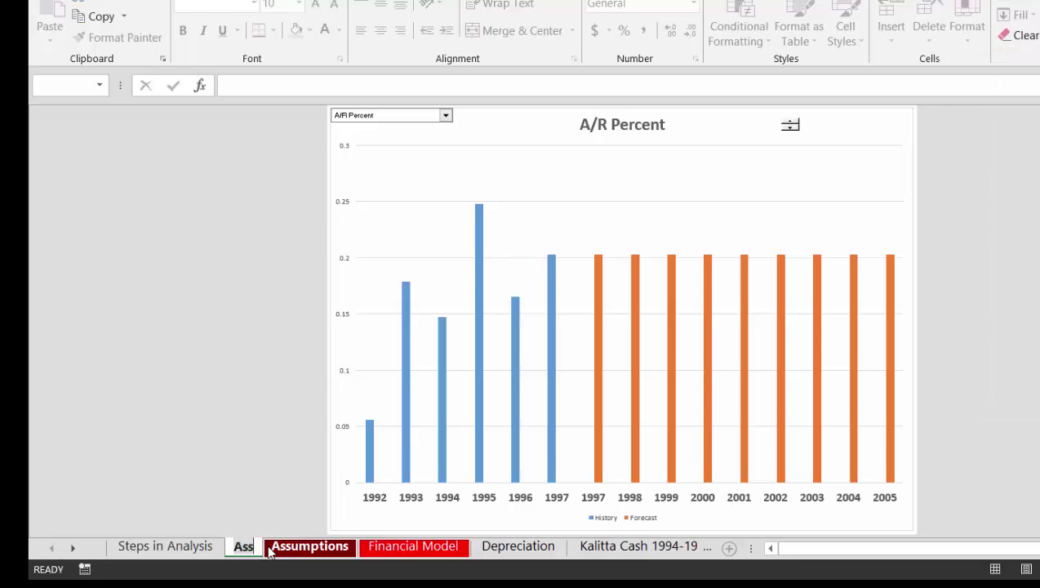
text(umptions Graph)
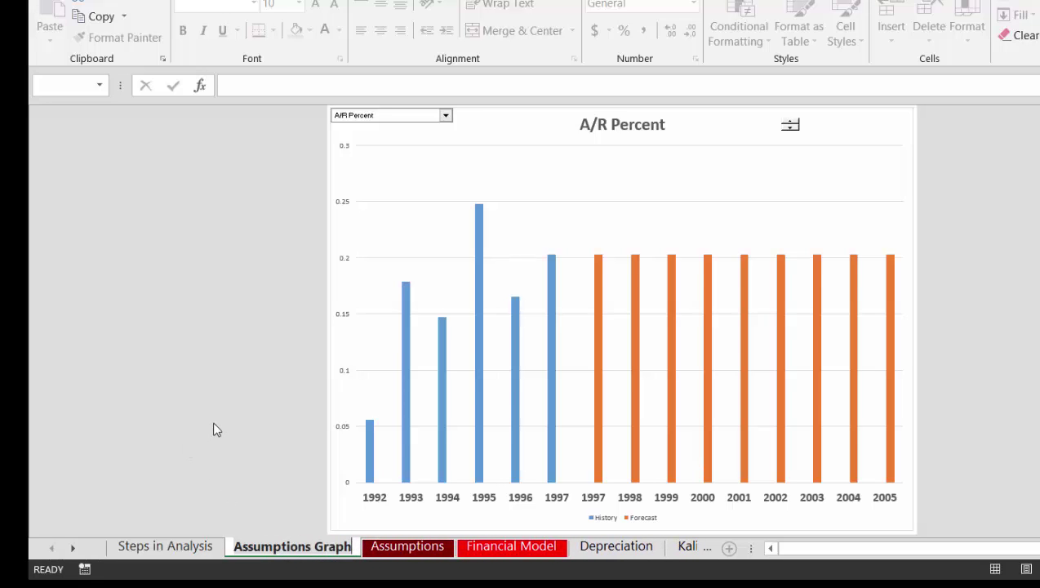
key(Return)
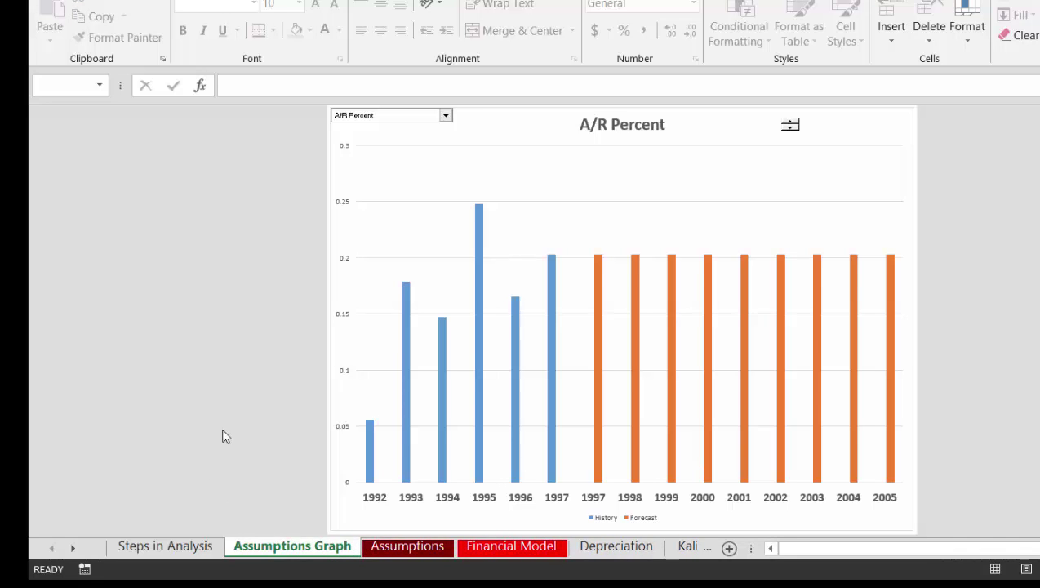
Return to the Assumptions sheet and examine the Working Capital section's A/R, inventory and pre-paid rows.
click(380, 555)
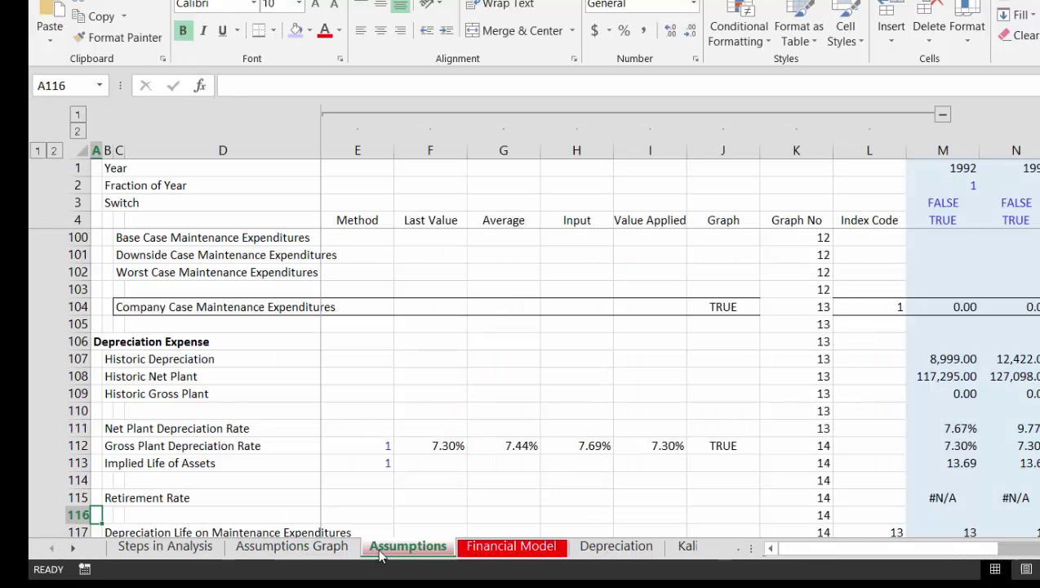
click(509, 284)
key(Left)
key(Left)
key(Left)
key(Left)
key(Left)
key(Left)
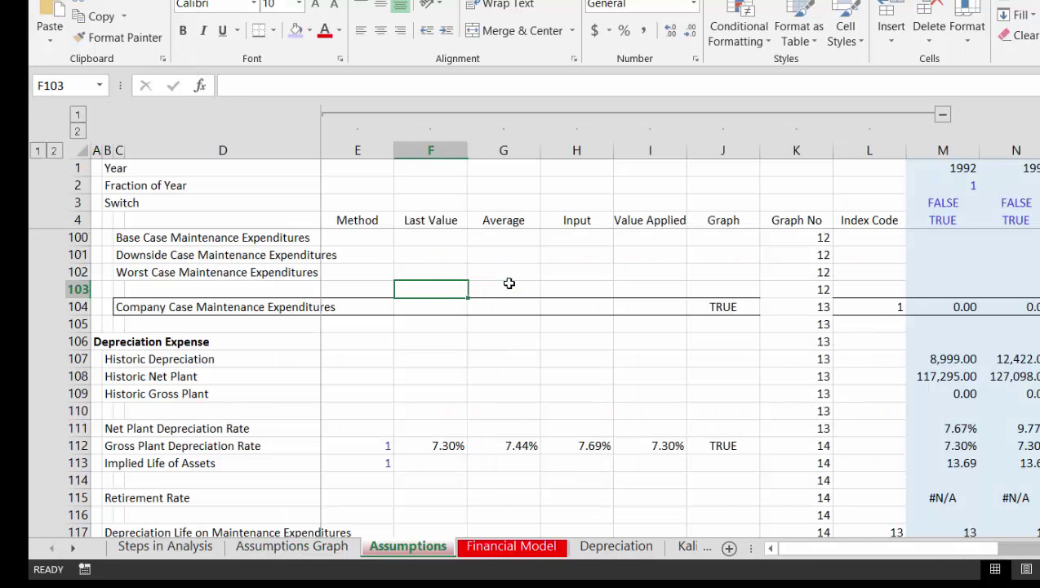
key(Page_Up)
key(Page_Up)
key(Page_Up)
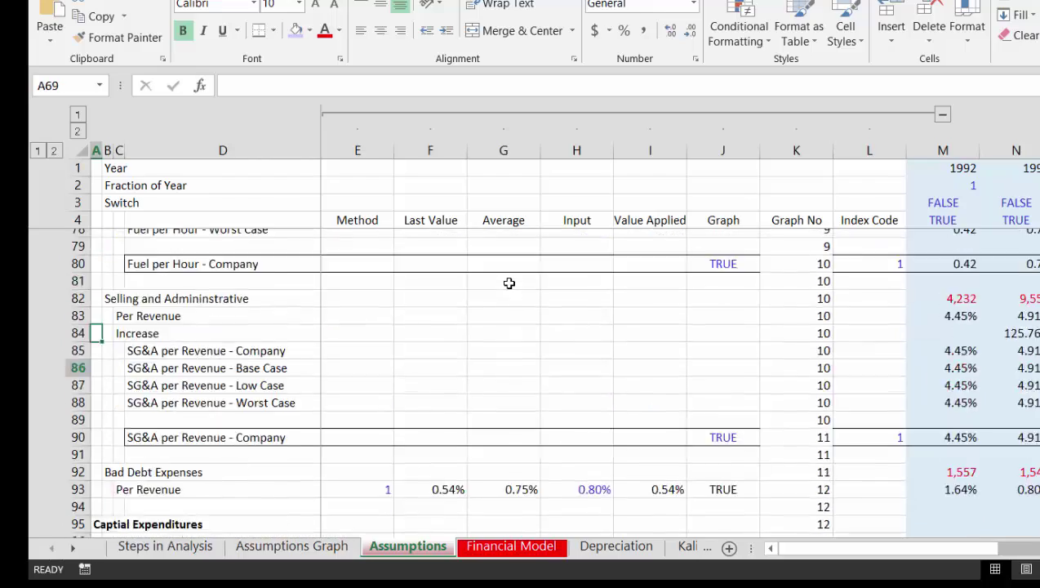
key(Page_Down)
key(Page_Down)
key(Page_Down)
key(Page_Down)
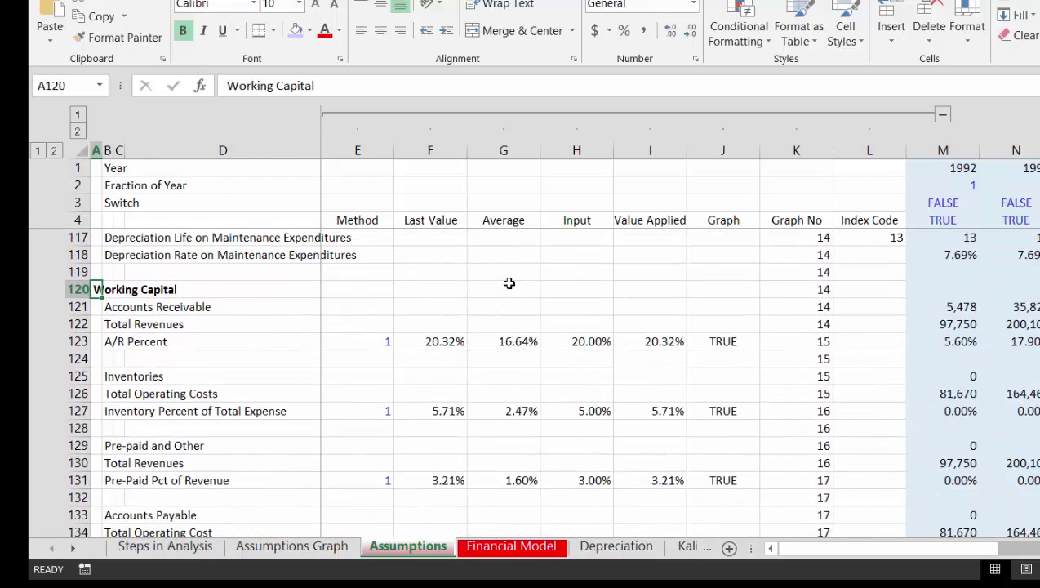
On the Financial Model sheet, label cell B168 under the Working Capital heading A/R as Pct of Revenue.
key(ctrl+Page_Down)
key(Page_Up)
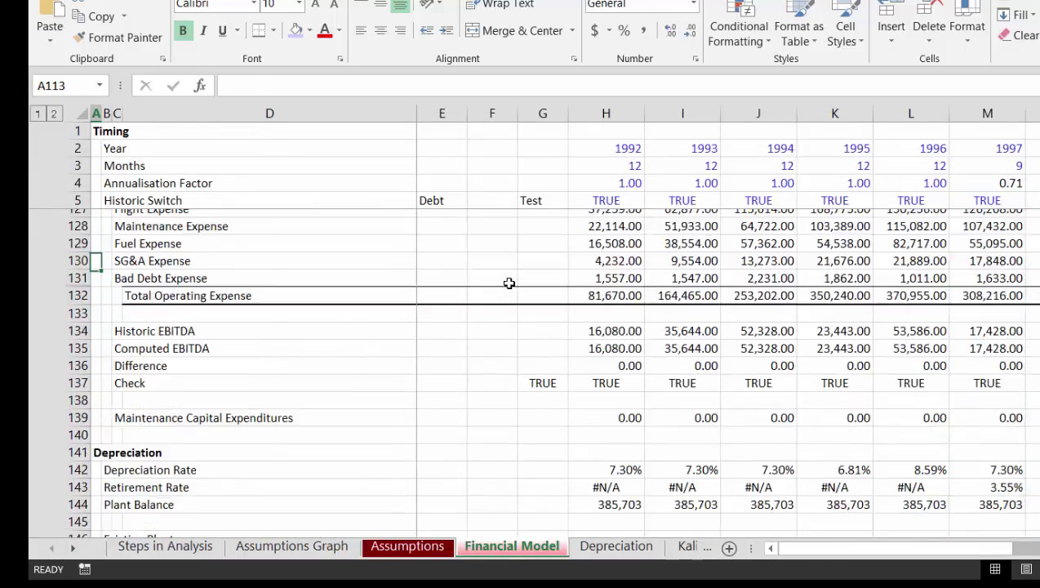
key(Page_Down)
key(Page_Down)
key(Page_Down)
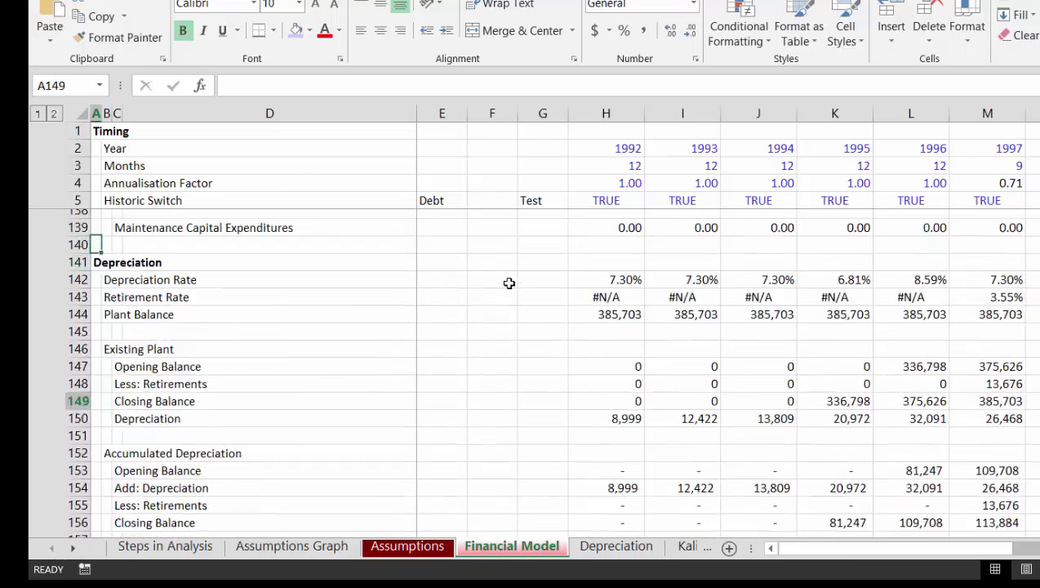
key(Page_Up)
key(Page_Down)
key(Page_Down)
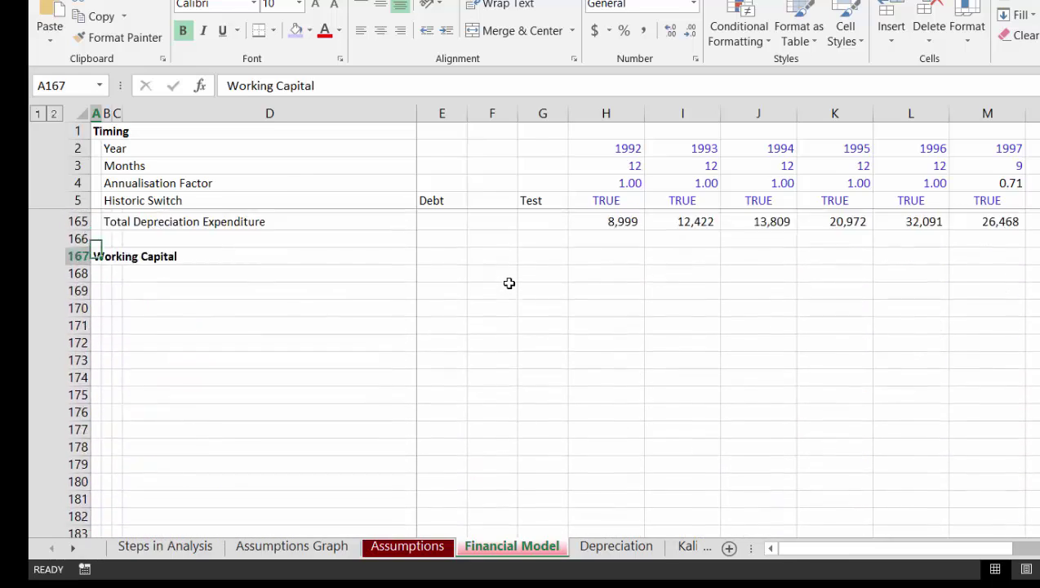
key(Page_Up)
key(Up)
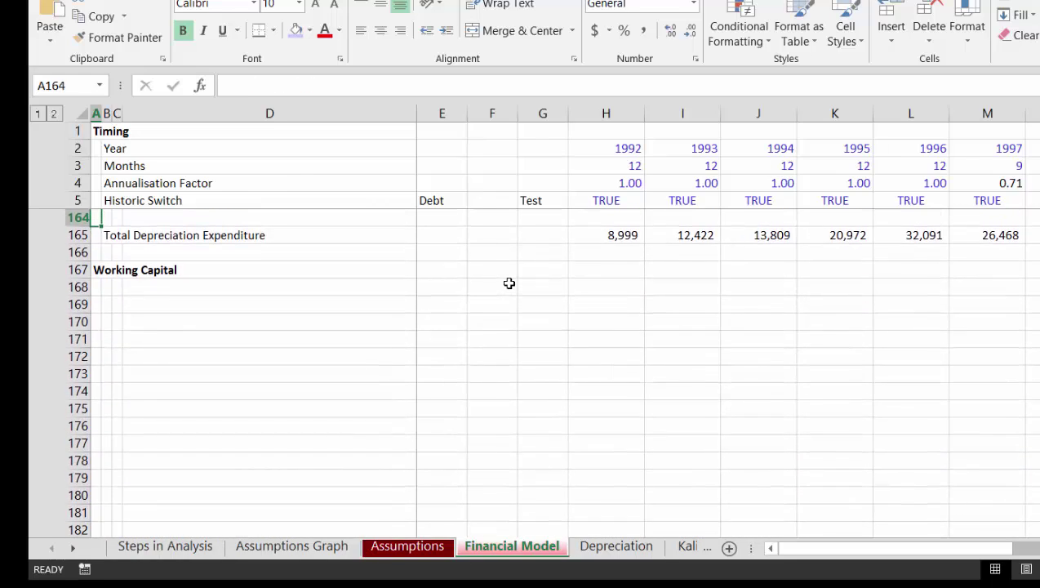
key(Down)
key(Down)
key(Down)
key(Down)
key(Right)
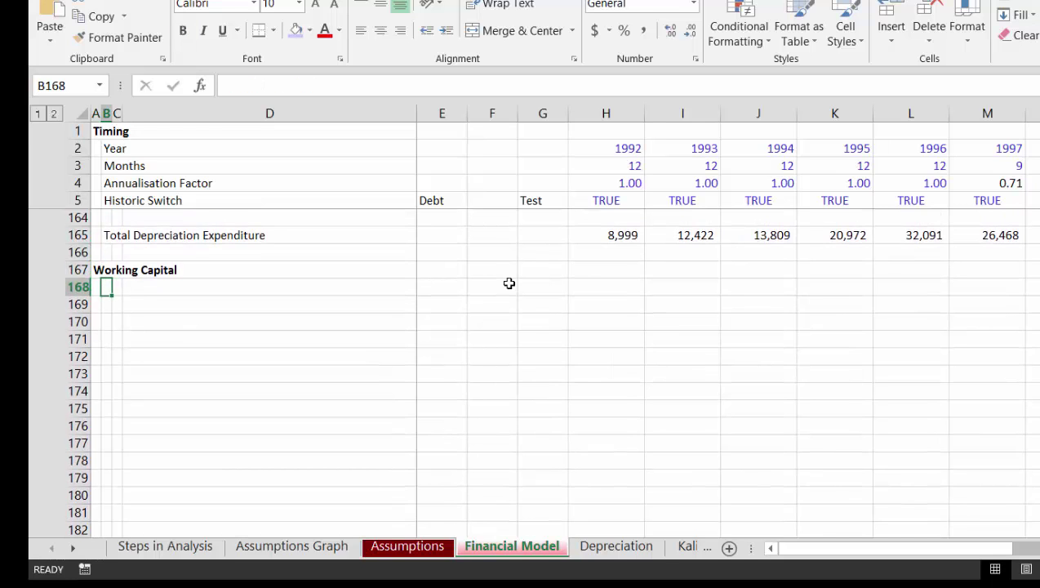
text(A/R)
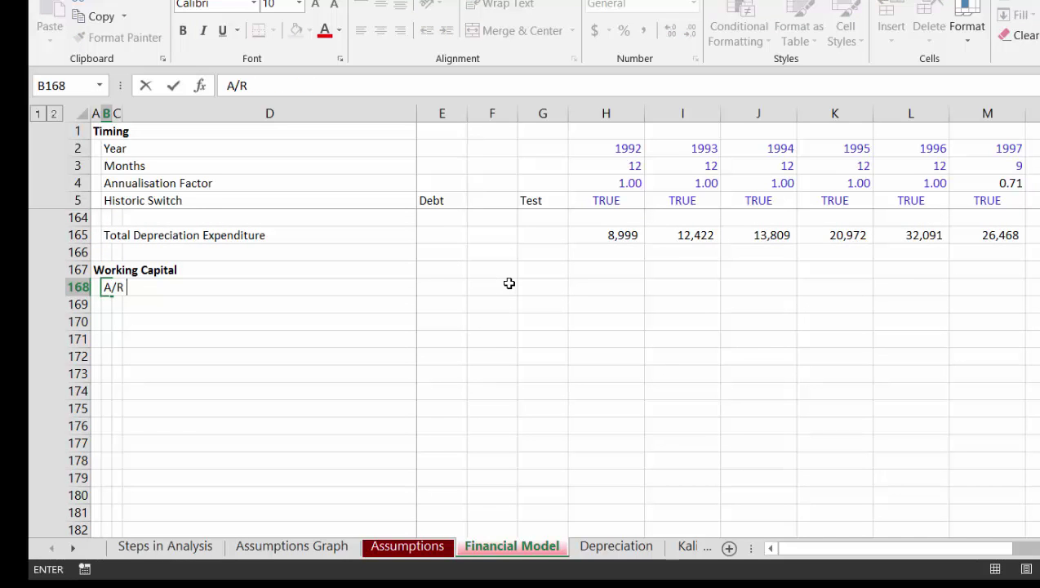
text( as Pct of Rev)
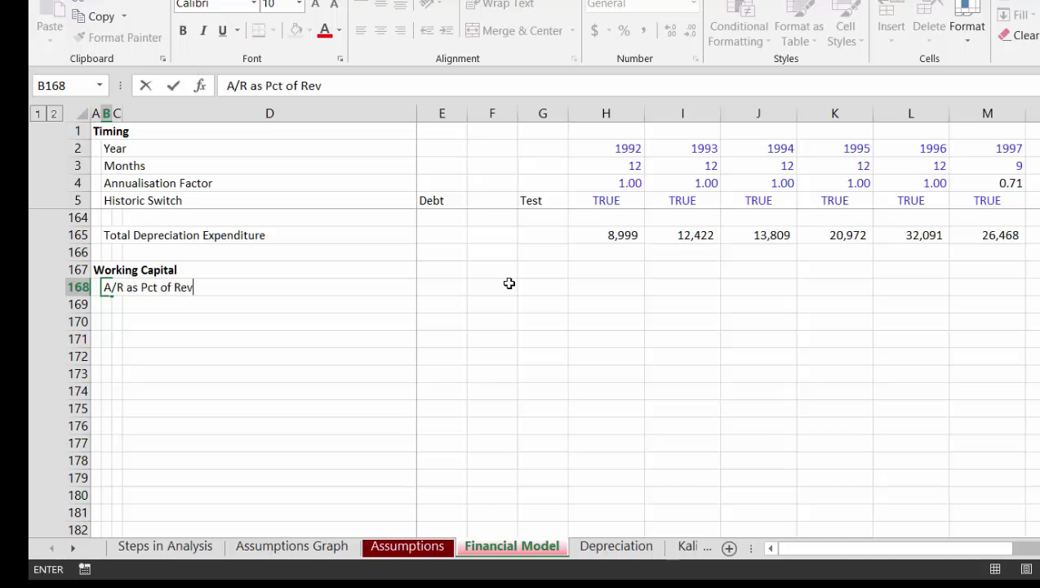
text(enue)
key(Right)
key(Right)
key(Right)
key(Right)
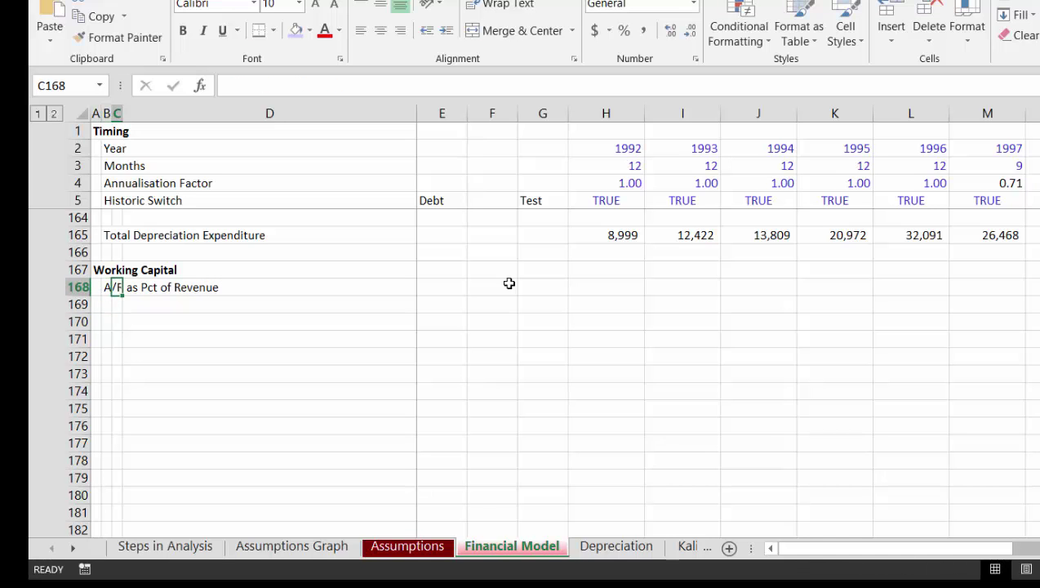
Link the 1992 A/R as Pct of Revenue in H168 to the 1992 A/R Percent on the Assumptions sheet (=Assumptions!M123).
key(Right)
key(Right)
text(=)
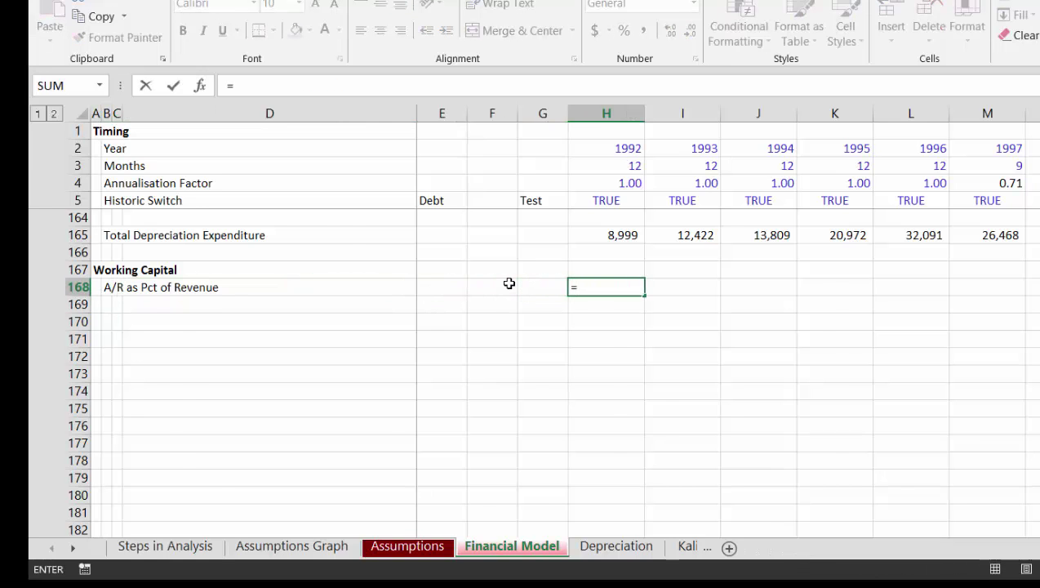
key(ctrl+Page_Up)
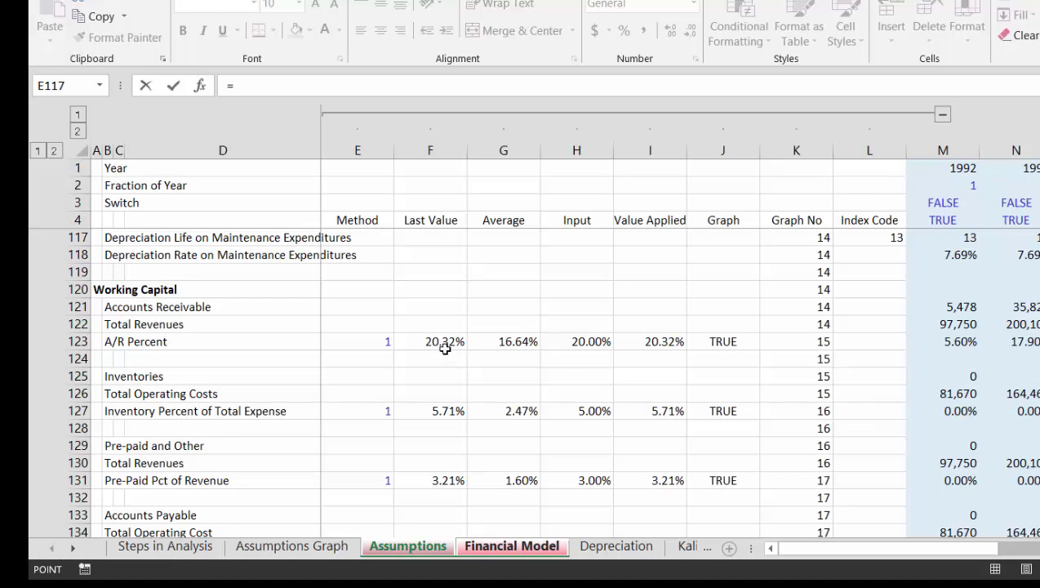
click(954, 341)
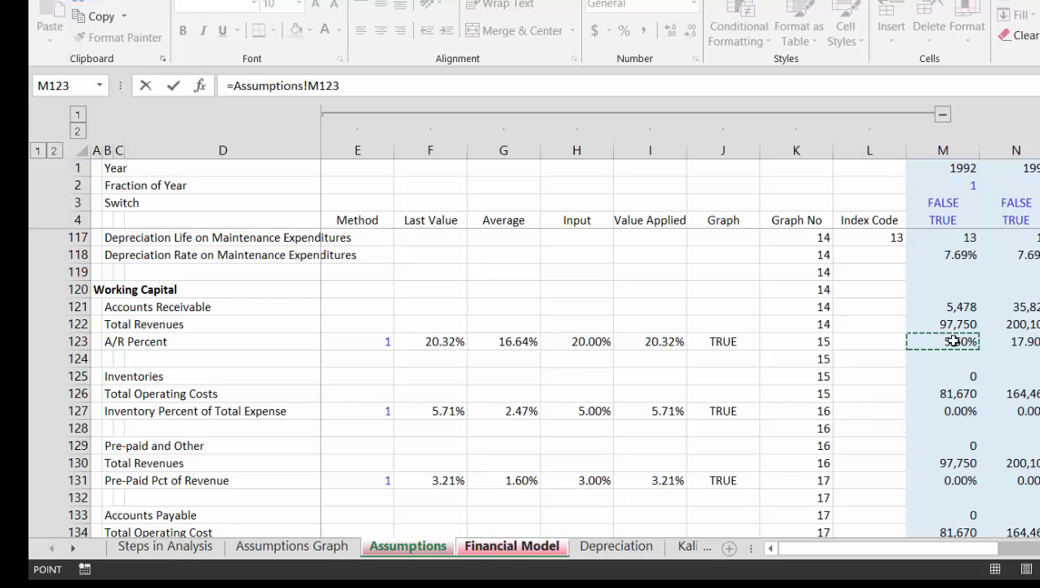
key(Return)
key(Up)
key(Up)
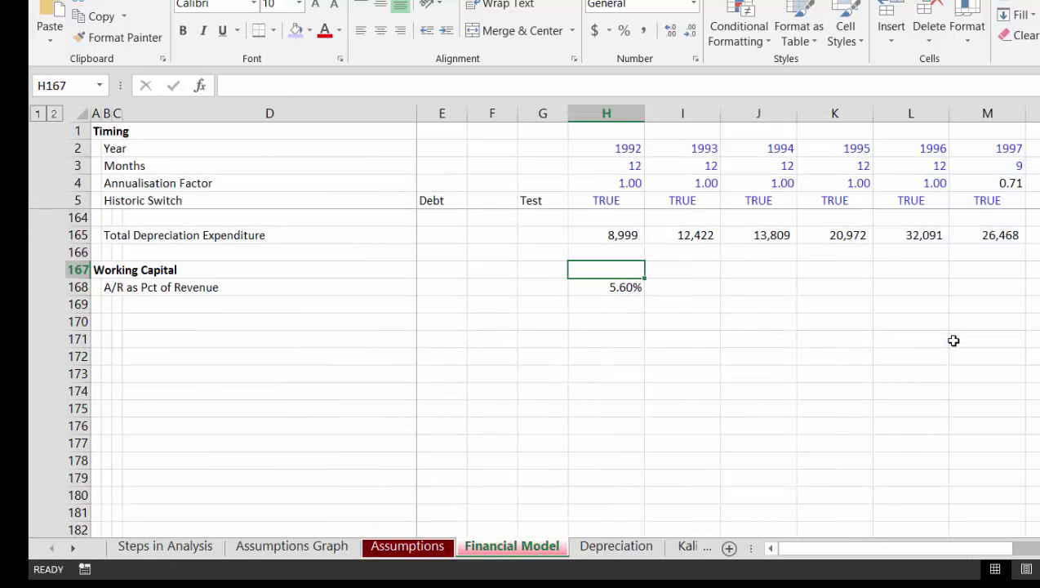
key(Down)
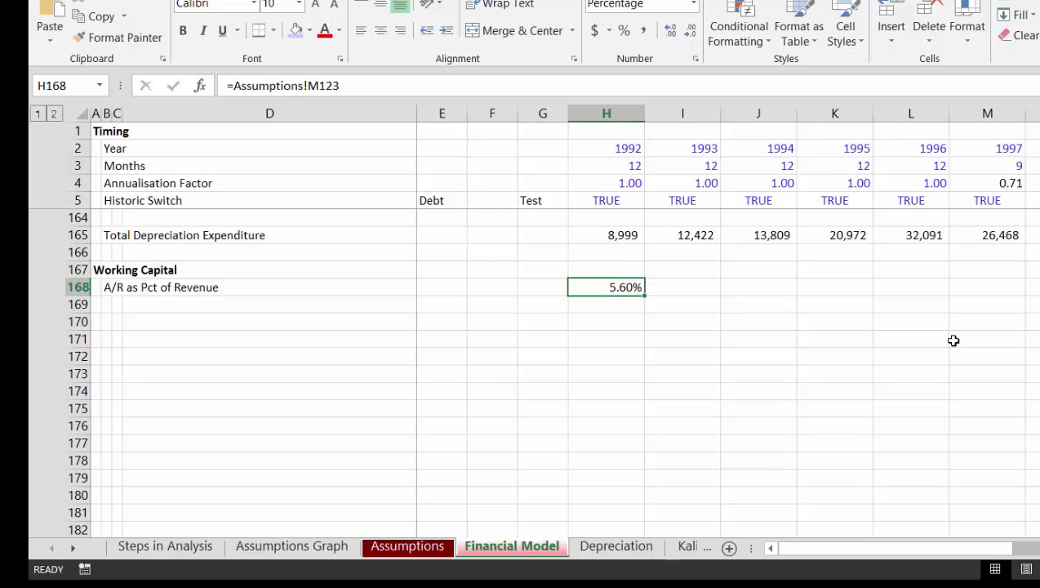
Fill the A/R as Pct of Revenue formula from H168 across the following years of row 168.
key(shift+Right)
key(shift+Right)
key(shift+Right)
key(shift+Right)
key(shift+Right)
key(ctrl+r)
Label cell B169 below A/R as Pct of Revenue as Revenues.
key(Down)
key(Left)
key(Left)
key(Left)
key(Left)
key(Left)
key(Left)
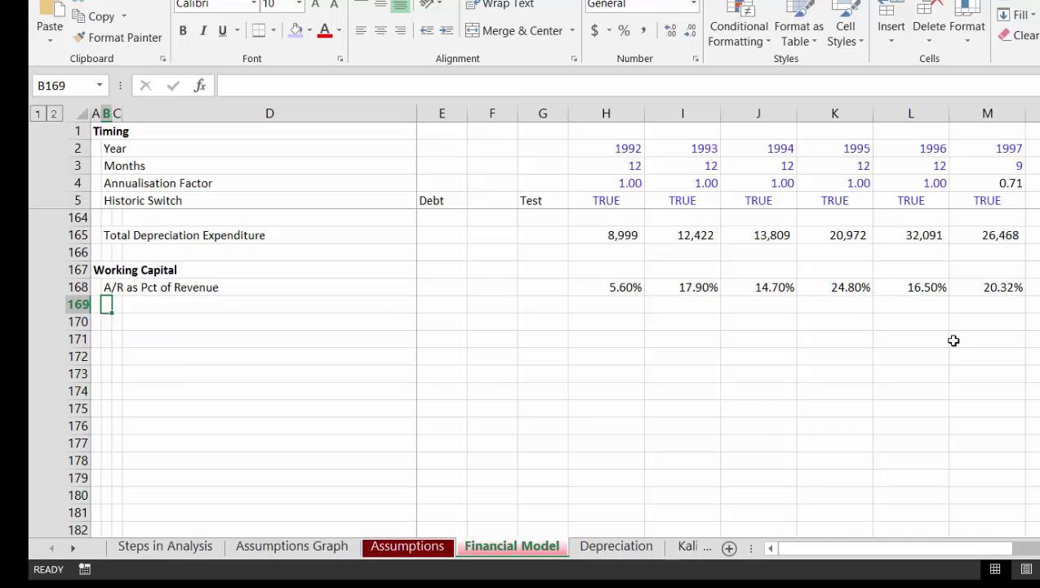
text(Revenu)
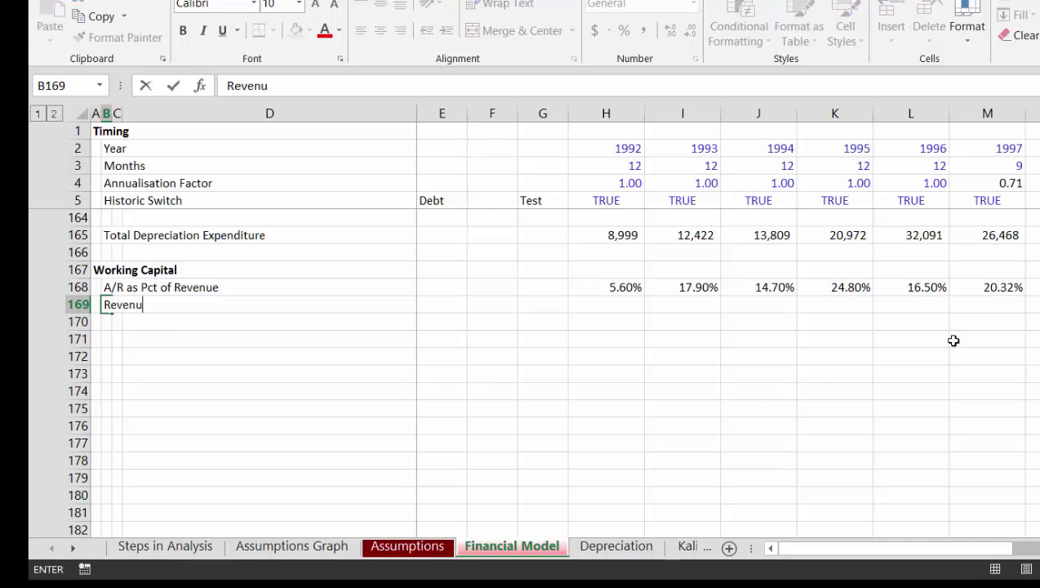
text(nes)
key(BackSpace)
key(BackSpace)
key(BackSpace)
text(ues)
key(Return)
key(Up)
key(Right)
key(Right)
key(Right)
key(Right)
key(Right)
key(Right)
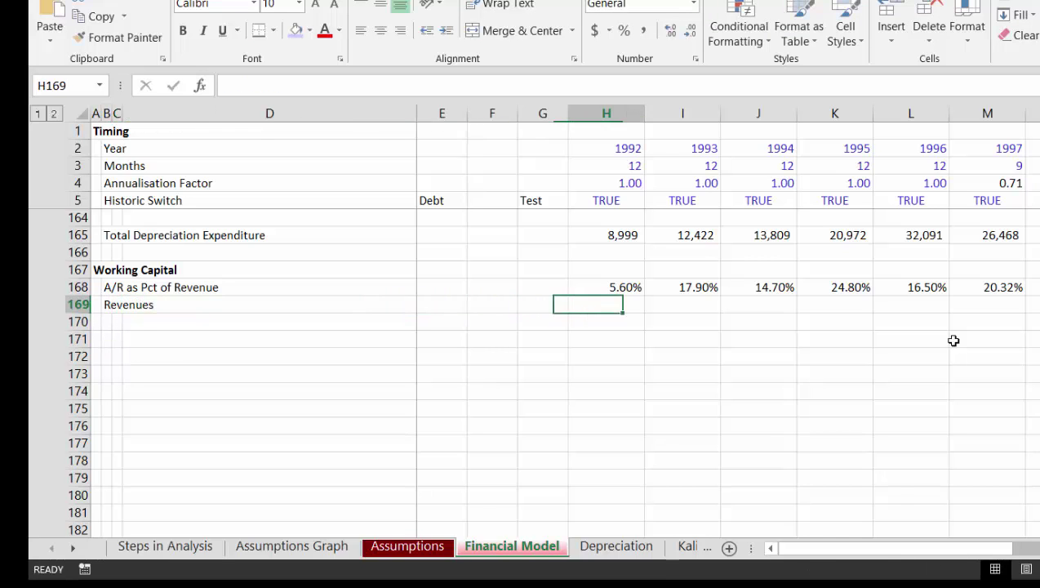
text(=)
key(Up)
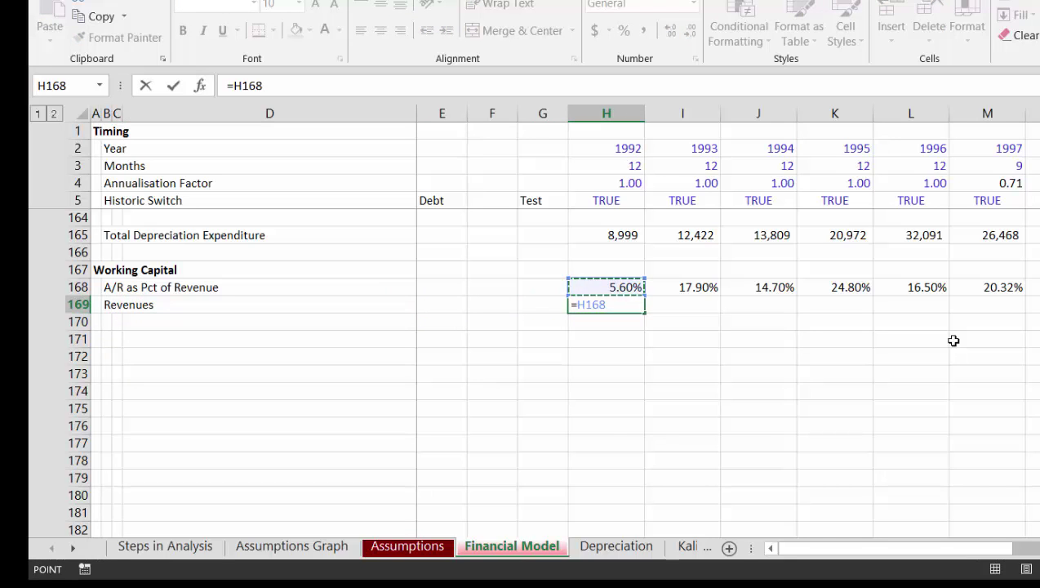
key(Escape)
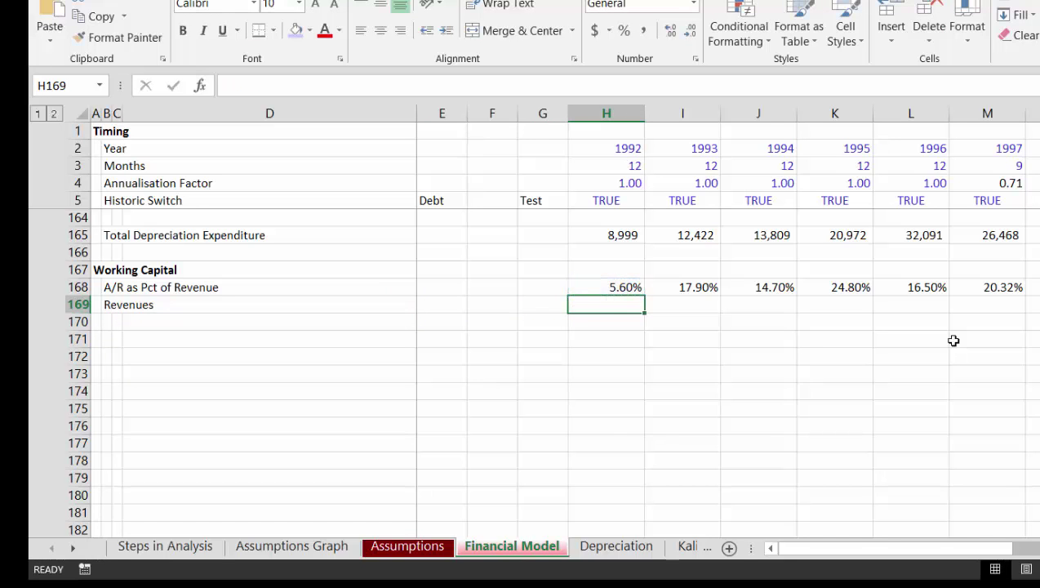
Replace the label in B169 with A/R Amount.
key(Left)
key(Left)
key(Left)
key(Left)
key(Left)
key(Left)
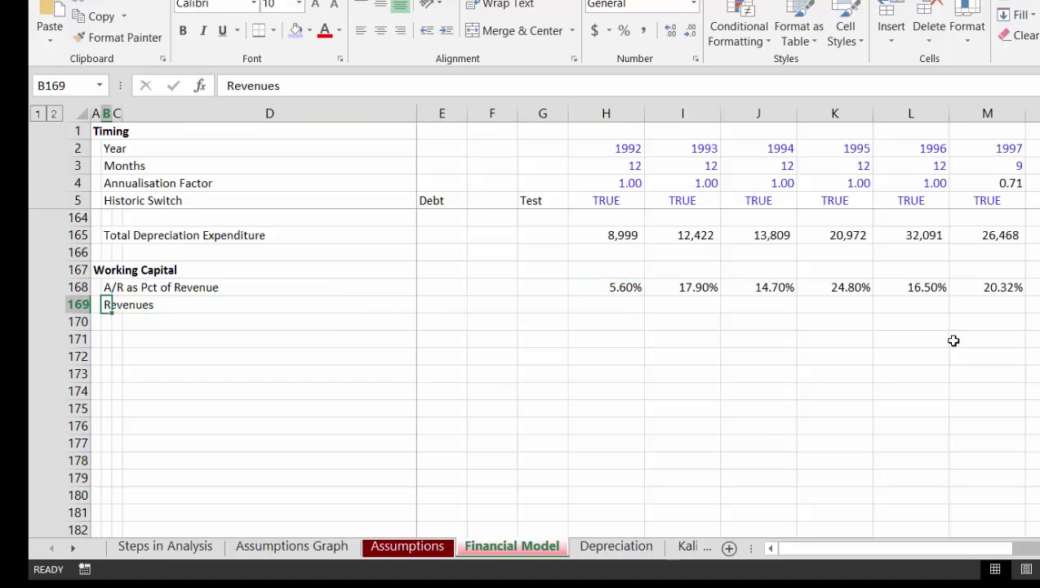
text(A/R)
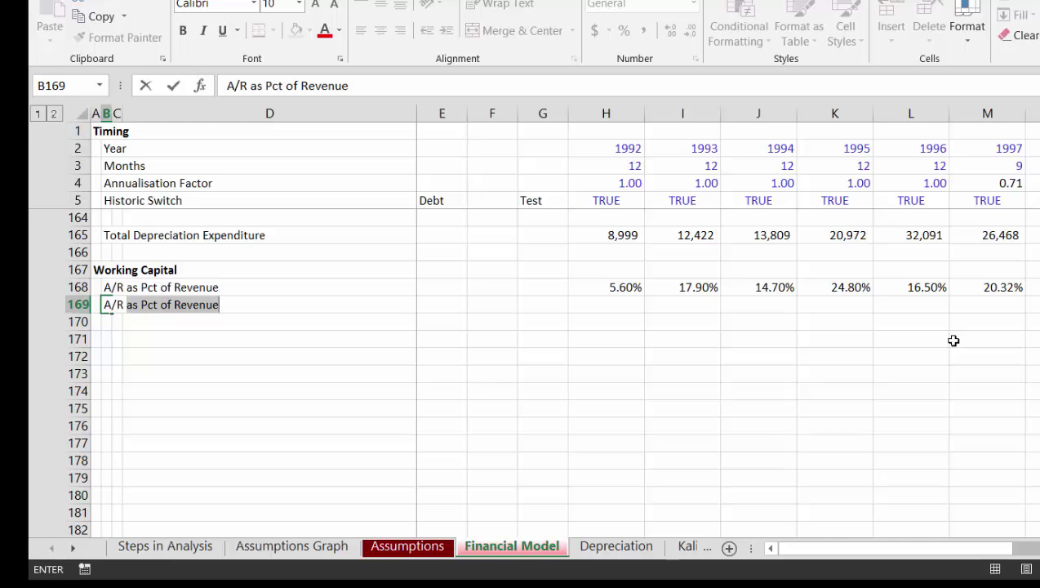
text(Amount)
key(ctrl+Return)
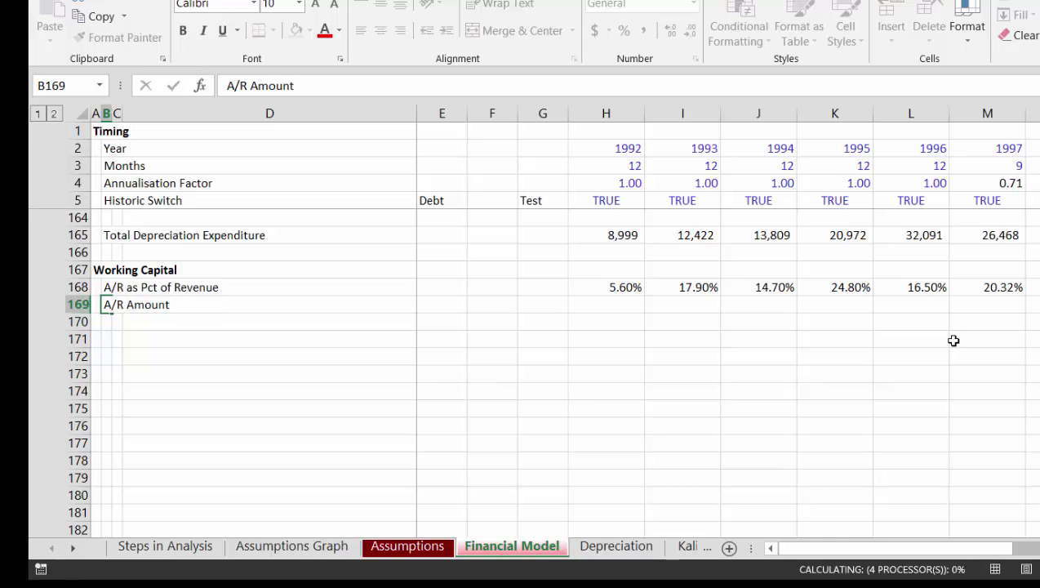
Calculate the 1992 A/R Amount in H169 as the A/R percentage times Total Revenues (=H168*H117).
key(Right)
key(Right)
key(Right)
key(Right)
key(Right)
key(Right)
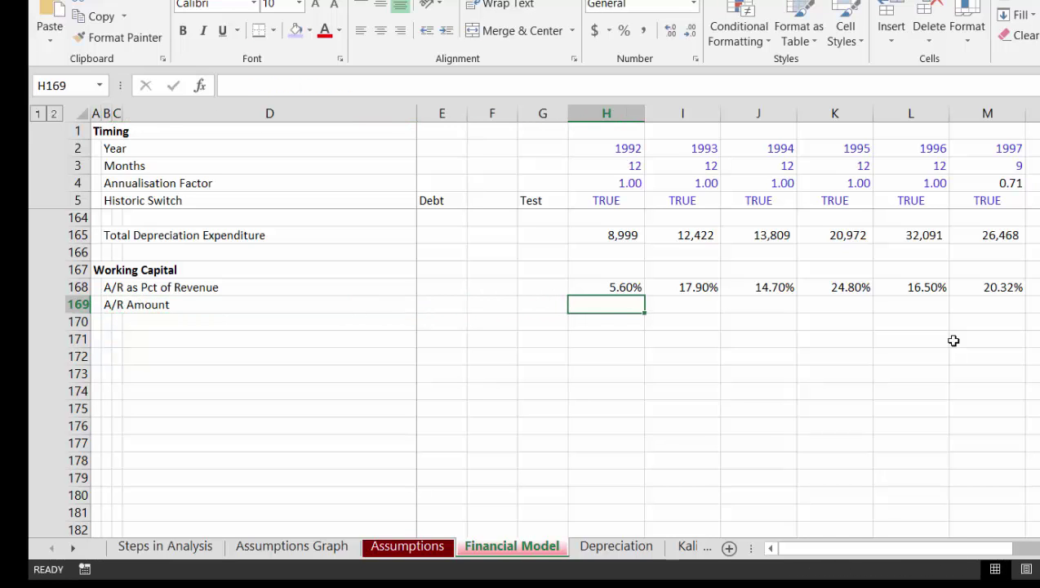
text(=)
key(Up)
text(*)
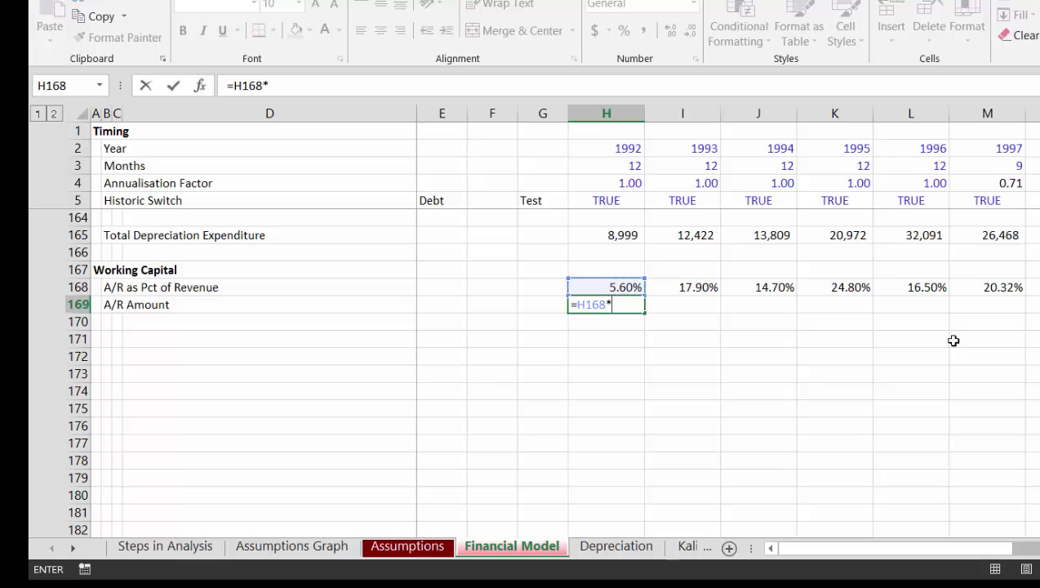
key(Up)
key(Up)
key(Up)
key(Up)
key(Up)
key(Up)
key(Up)
key(Up)
key(Up)
key(Up)
key(Up)
key(Up)
key(Up)
key(Up)
key(Up)
key(Up)
key(Up)
key(Up)
key(Up)
key(Up)
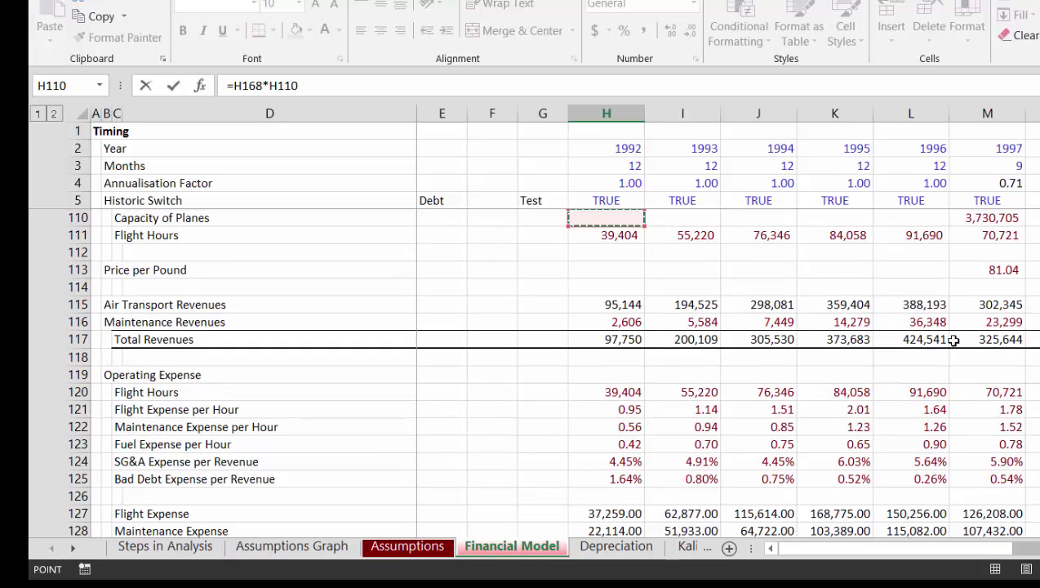
key(Down)
key(Down)
key(Down)
key(Down)
key(Down)
key(Down)
key(Down)
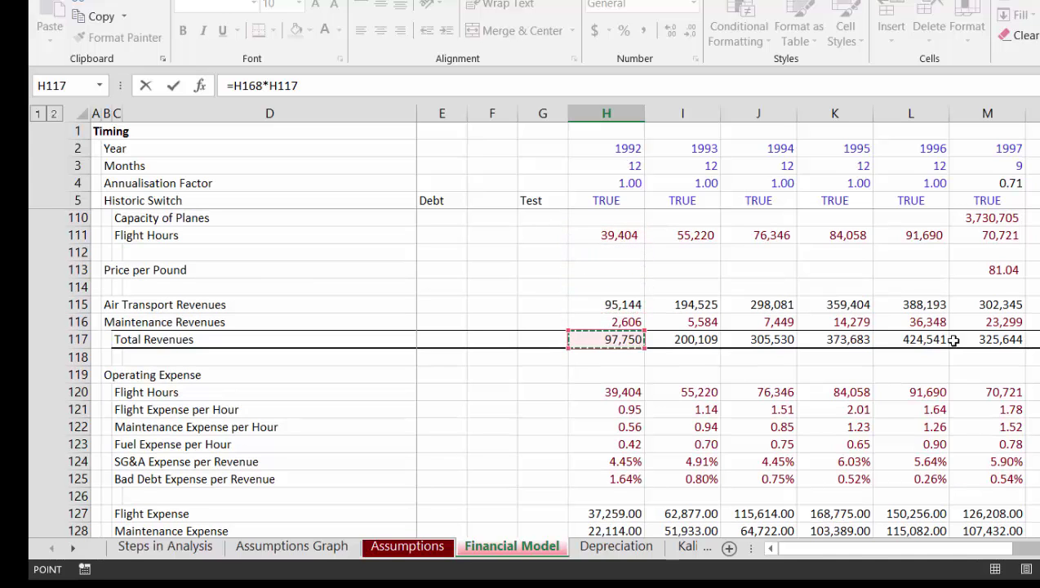
key(Return)
Format H169 with thousands separators and no decimals, and fill the A/R Amount formula across the following years.
key(Up)
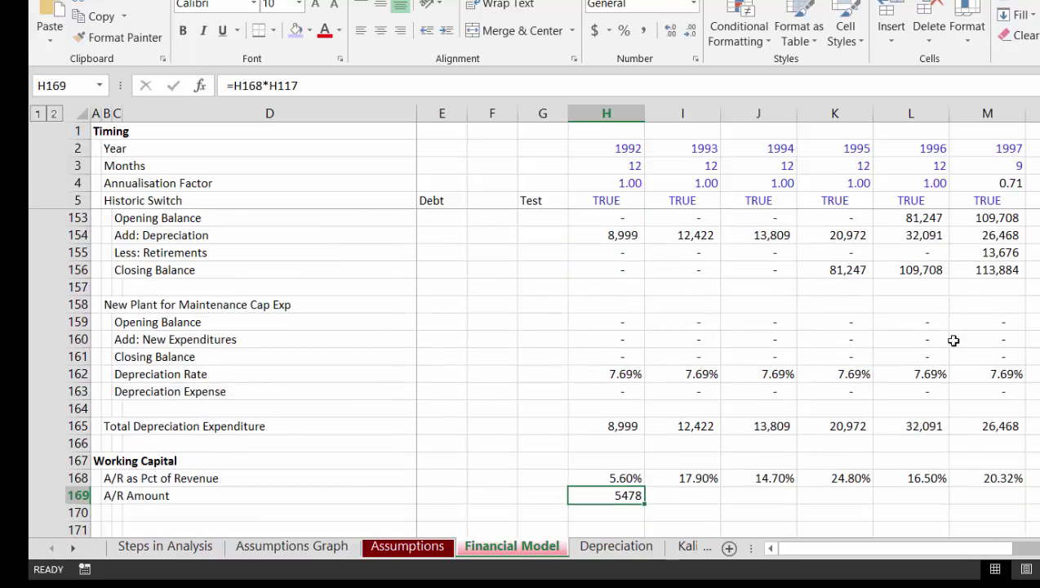
key(ctrl+shift+1)
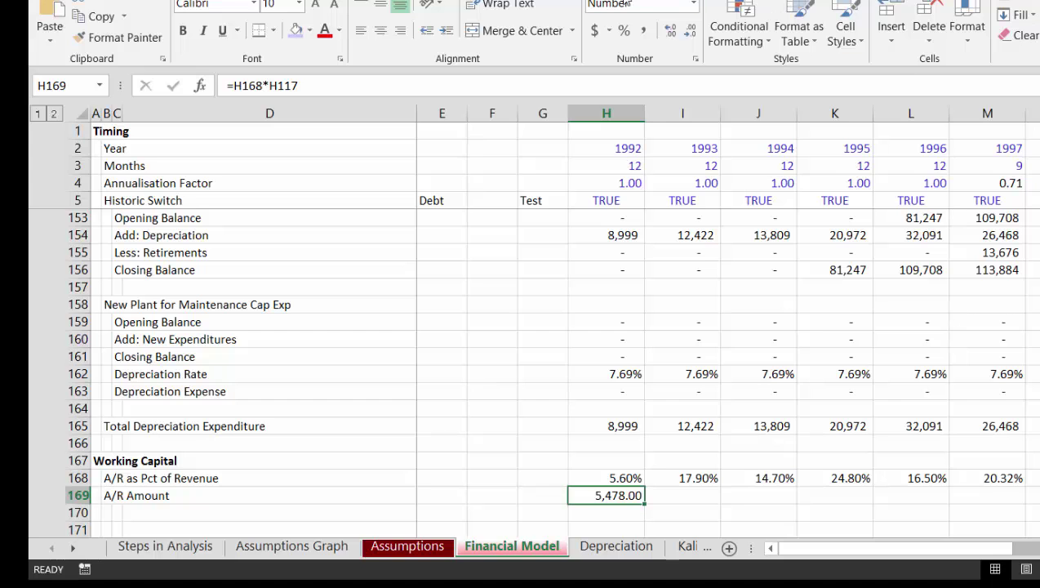
click(690, 39)
click(690, 39)
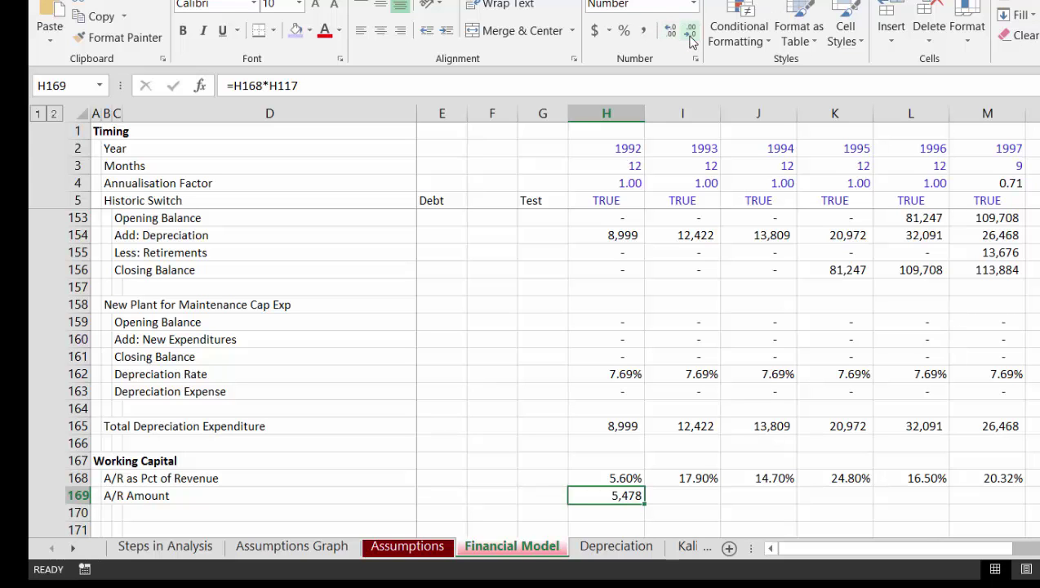
key(ctrl+shift+Right)
key(ctrl+r)
Review the Financial Model sheet from the Working Capital section back up through Depreciation to the Operating Analysis section.
key(Down)
key(Down)
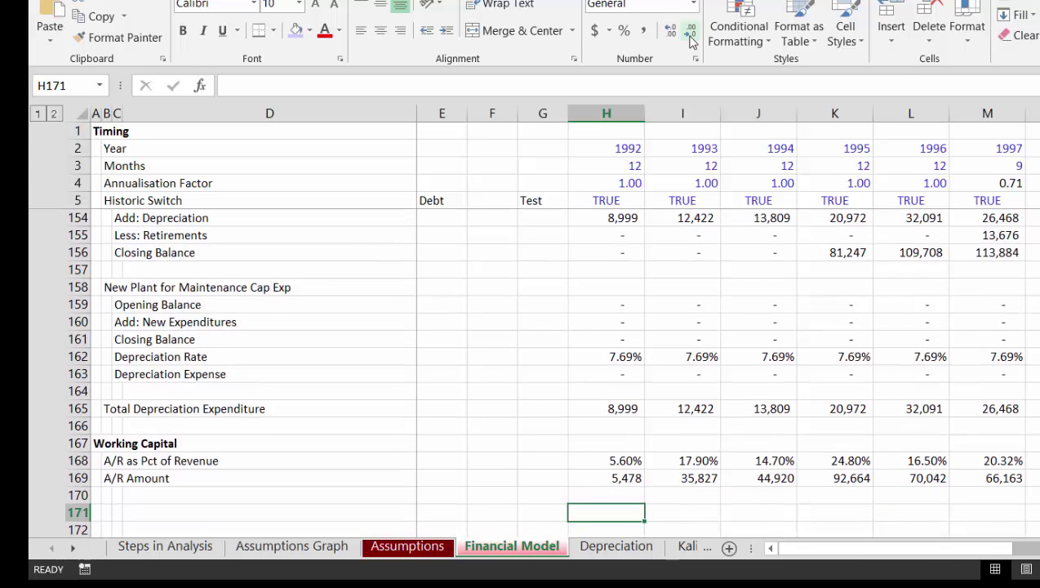
key(Left)
key(Left)
key(Left)
key(Left)
key(Left)
key(Left)
key(Left)
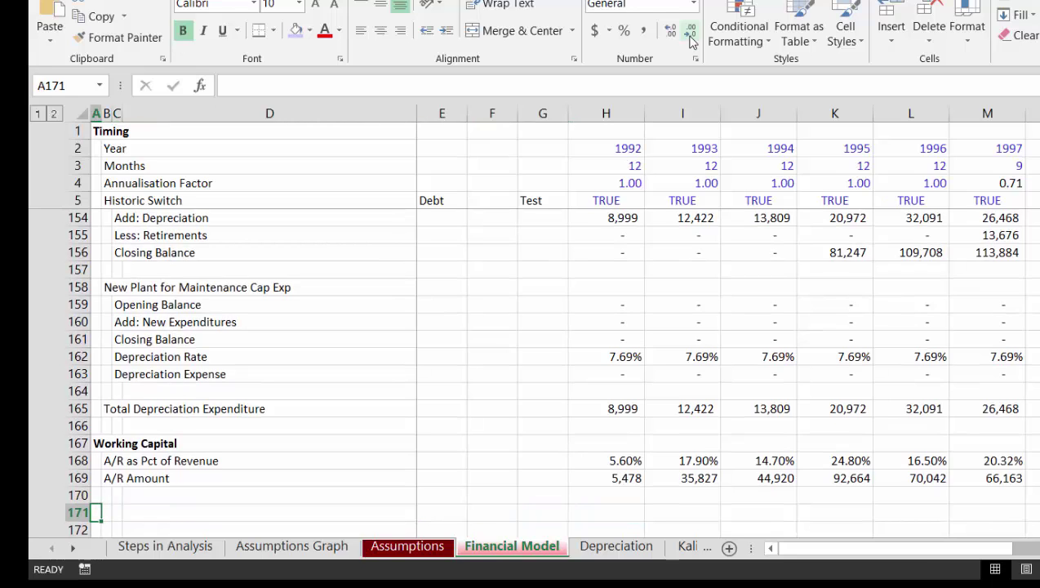
key(Up)
key(Up)
key(Up)
key(Up)
key(Up)
key(Up)
key(Up)
key(Up)
key(Up)
key(Up)
key(Up)
key(Up)
key(Up)
key(Up)
key(Up)
key(Up)
key(Up)
key(Up)
key(Up)
key(Up)
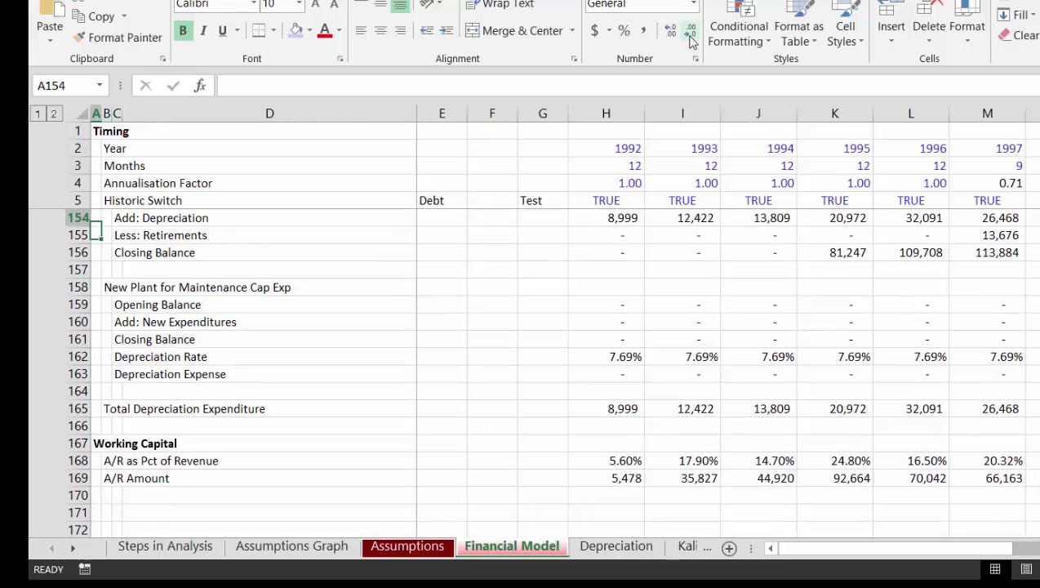
key(Up)
key(Up)
key(Up)
key(Up)
key(Up)
key(Up)
key(Up)
key(Up)
key(Up)
key(Up)
key(Up)
key(Up)
key(Up)
key(Up)
key(Up)
key(Up)
key(Up)
key(Up)
key(Up)
key(Up)
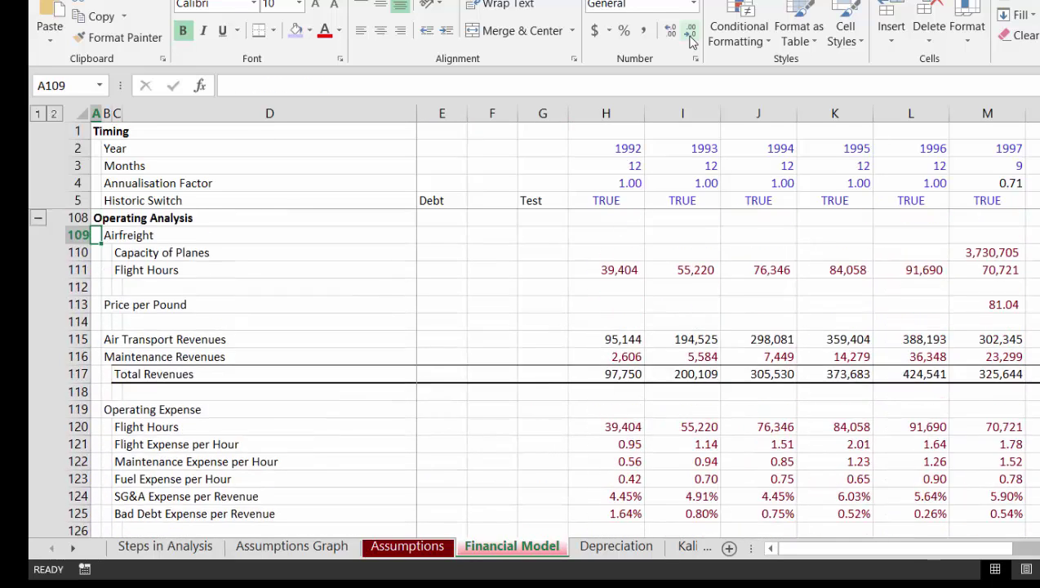
Examine the rows from Operating Analysis down through the EBITDA check and Depreciation to the end of Working Capital.
key(Down)
key(Down)
key(Down)
key(Down)
key(Down)
key(Down)
key(Down)
key(Down)
key(Down)
key(Down)
key(Down)
key(Down)
key(Down)
key(Down)
key(Down)
key(Down)
key(Down)
key(Down)
key(Down)
key(Down)
key(Down)
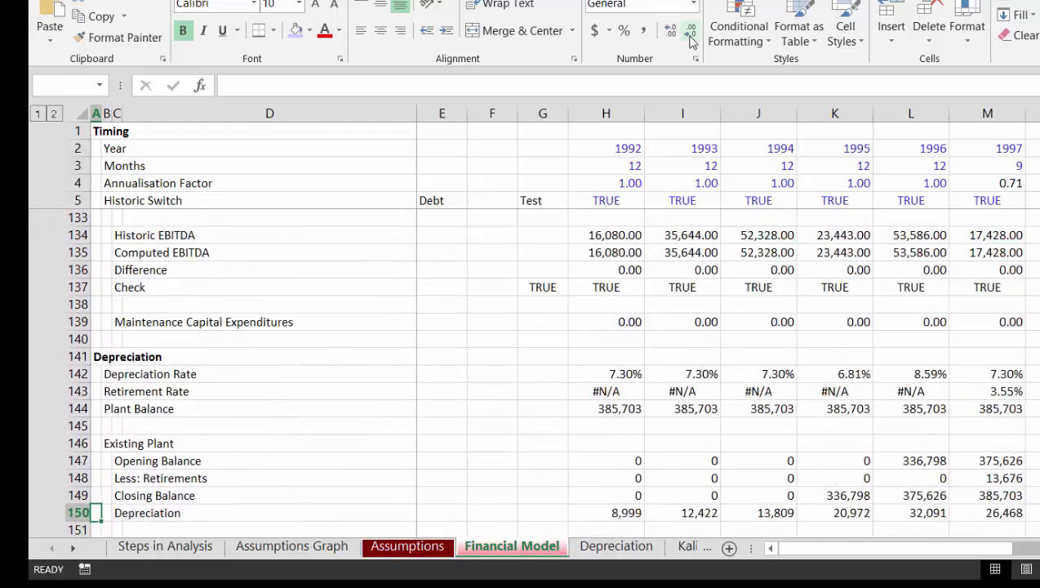
key(Down)
key(Down)
key(Down)
key(Down)
key(Down)
key(Down)
key(Down)
key(Down)
key(Down)
key(Down)
key(Down)
key(Down)
key(Down)
key(Down)
key(Down)
key(Down)
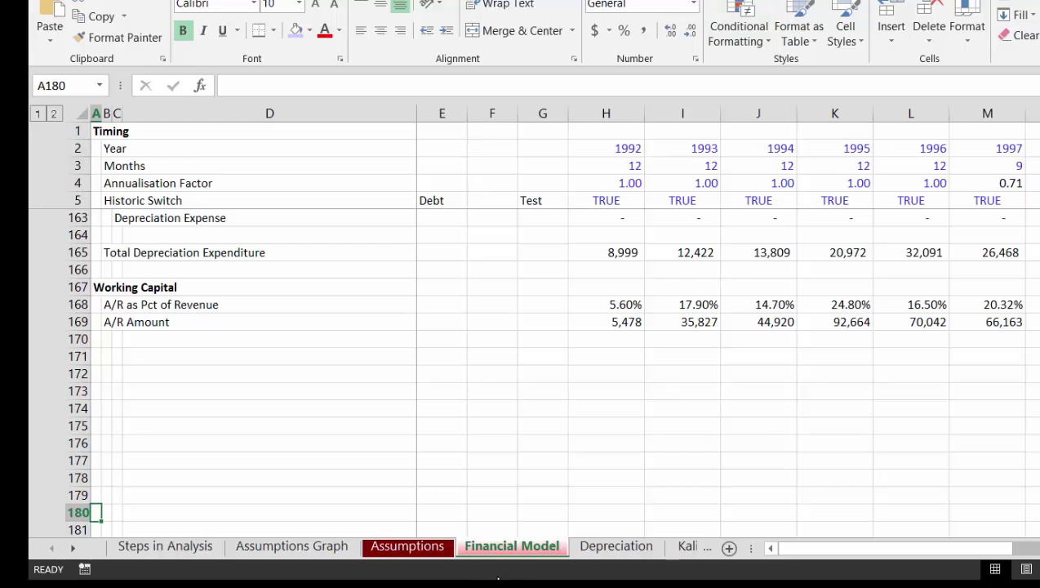
key(alt+Tab)
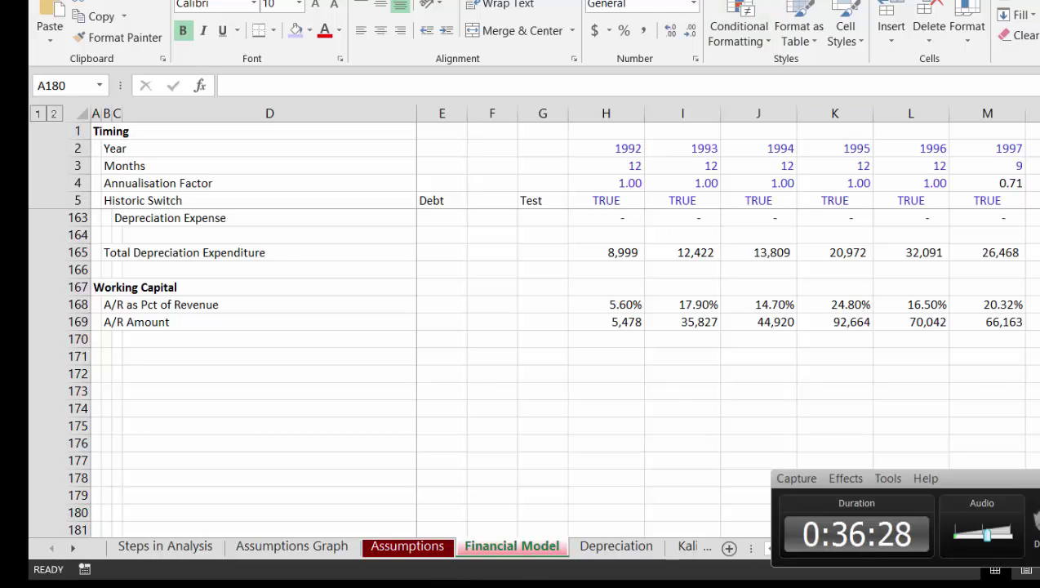